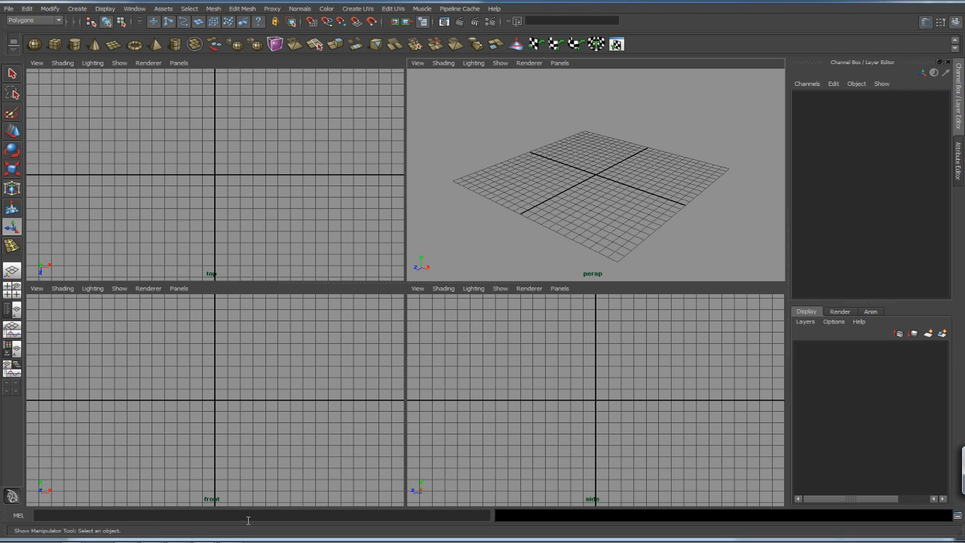
Switch to Firefox and search Google Images for "thumb tacks" to find a side-view reference picture.
{"action": "mouse_move", "coordinate": [223, 540]}
{"action": "left_click", "coordinate": [124, 535]}
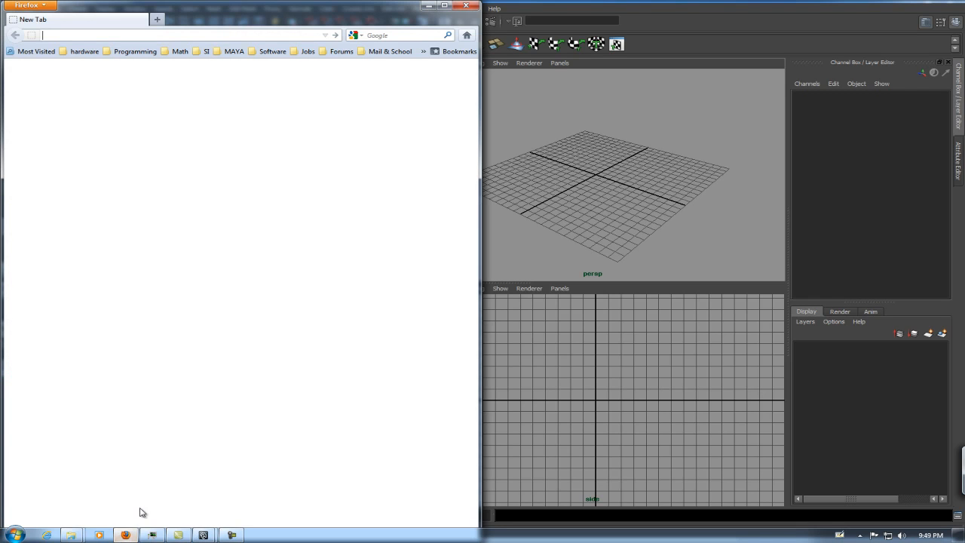
{"action": "left_click", "coordinate": [381, 36]}
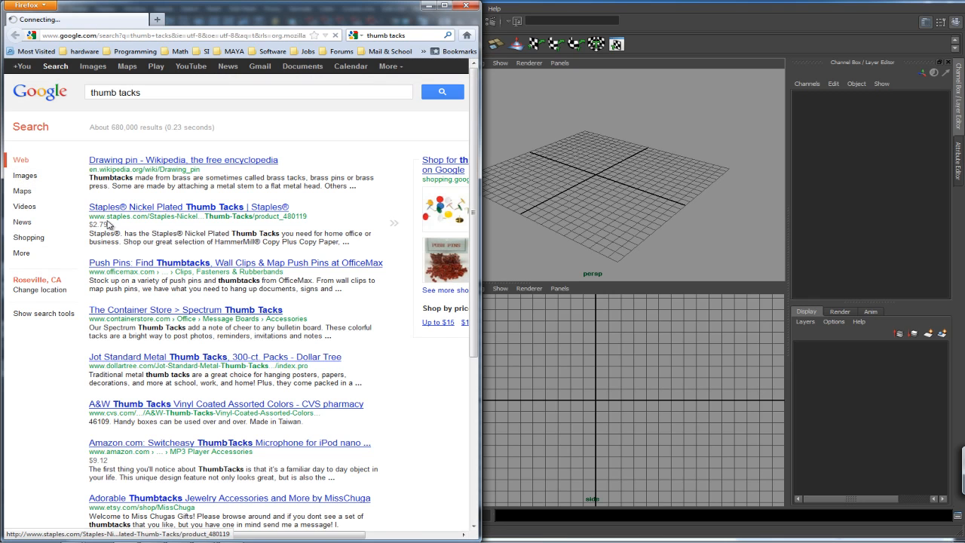
{"action": "left_click", "coordinate": [25, 175]}
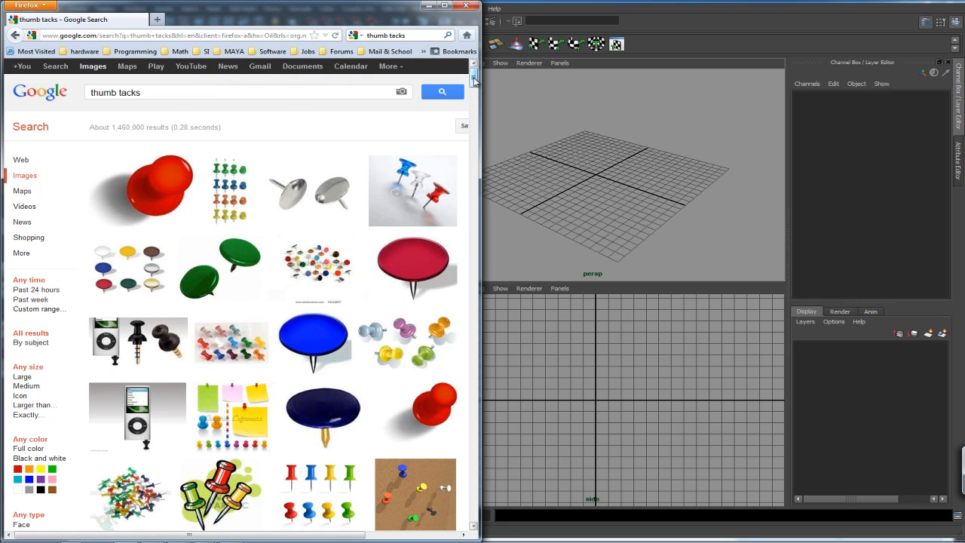
{"action": "scroll", "coordinate": [474, 81], "scroll_direction": "down", "scroll_amount": 10}
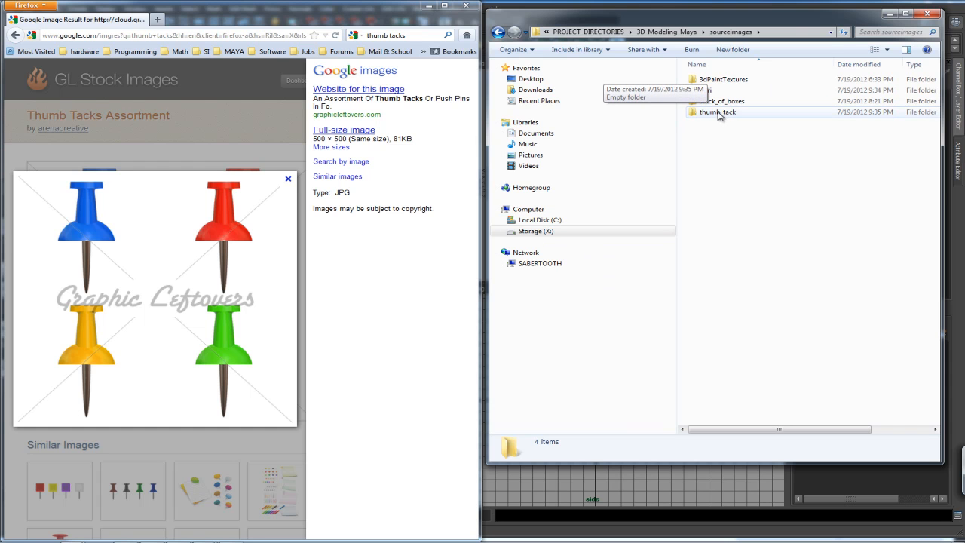
Save the thumb-tacks-assortment image into the project's sourceimages/thumb_tack folder and switch back to Maya.
{"action": "double_click", "coordinate": [717, 113]}
{"action": "left_click_drag", "start_coordinate": [198, 244], "coordinate": [792, 183]}
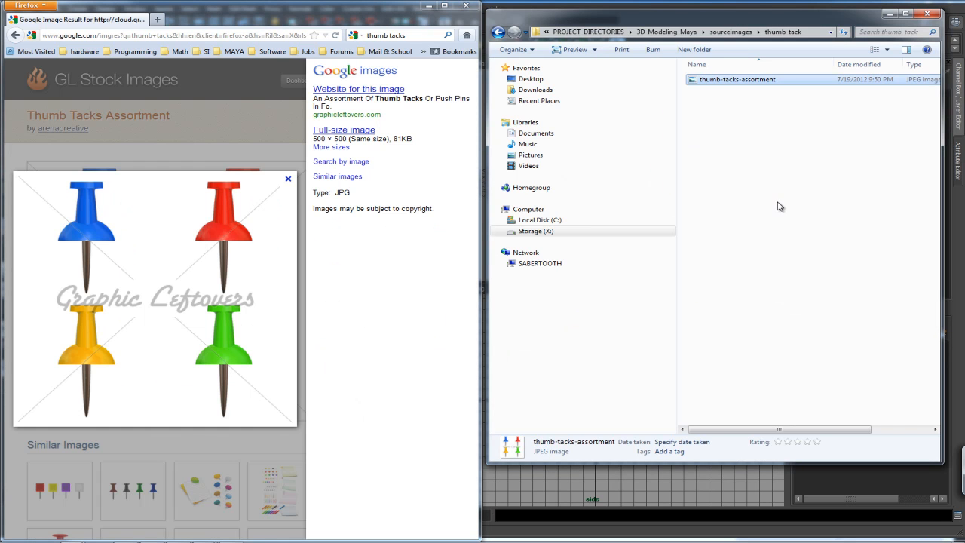
{"action": "left_click", "coordinate": [638, 494]}
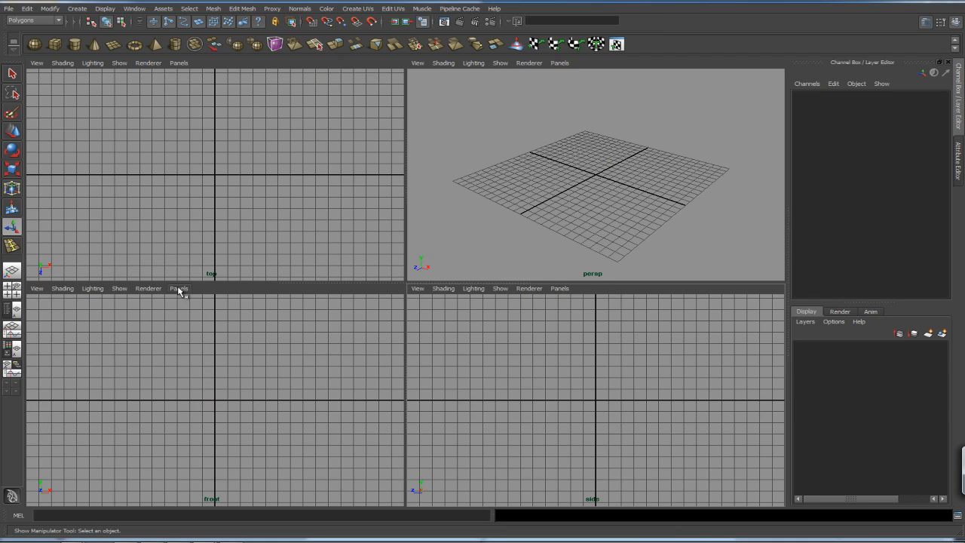
Import thumb-tacks-assortment.jpg from the thumb_tack folder as an image plane in the front view.
{"action": "left_click", "coordinate": [36, 289]}
{"action": "mouse_move", "coordinate": [91, 429]}
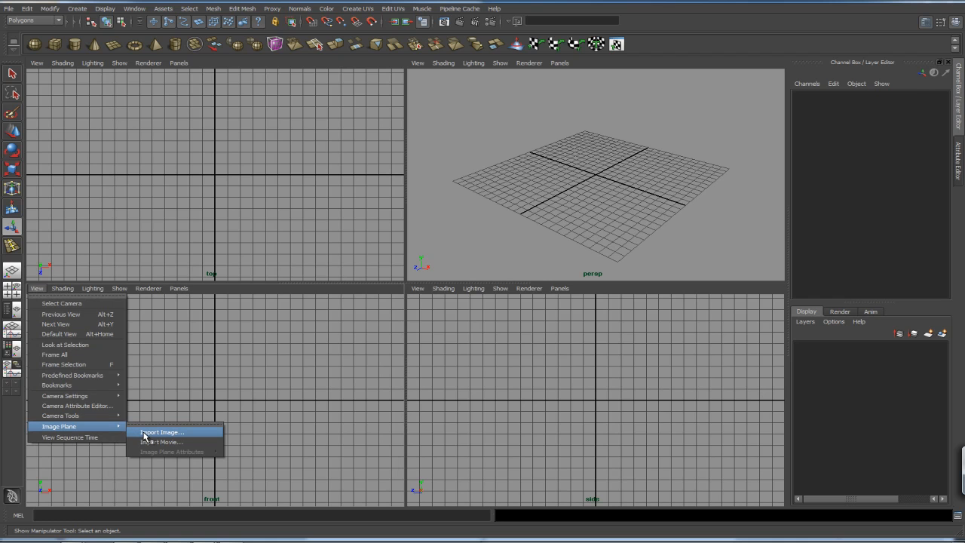
{"action": "left_click", "coordinate": [147, 434]}
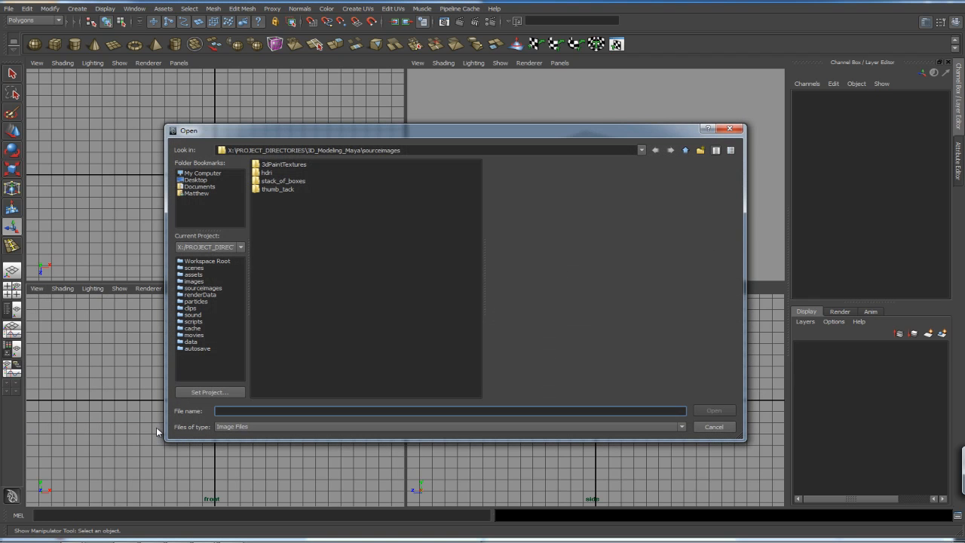
{"action": "left_click", "coordinate": [284, 190]}
{"action": "double_click", "coordinate": [284, 191]}
{"action": "left_click", "coordinate": [300, 167]}
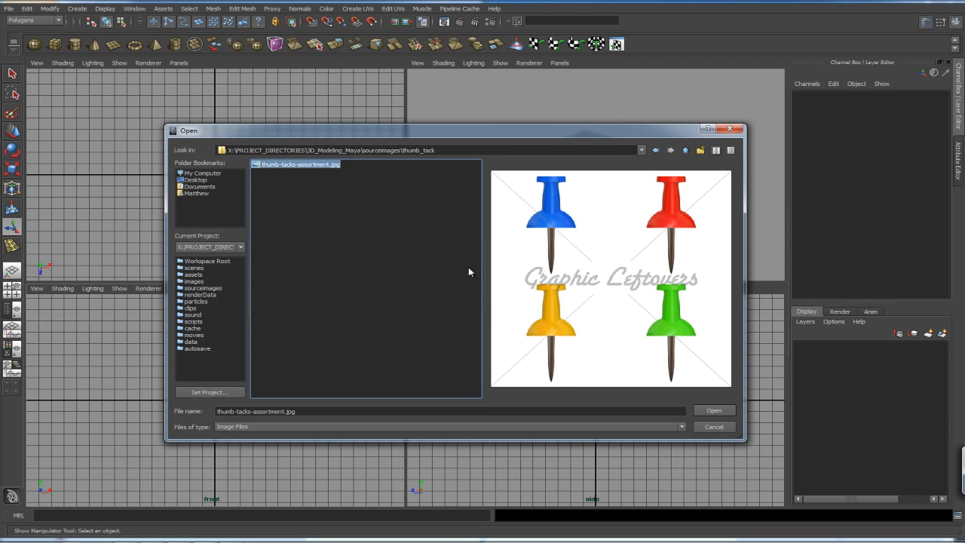
{"action": "left_click", "coordinate": [709, 410]}
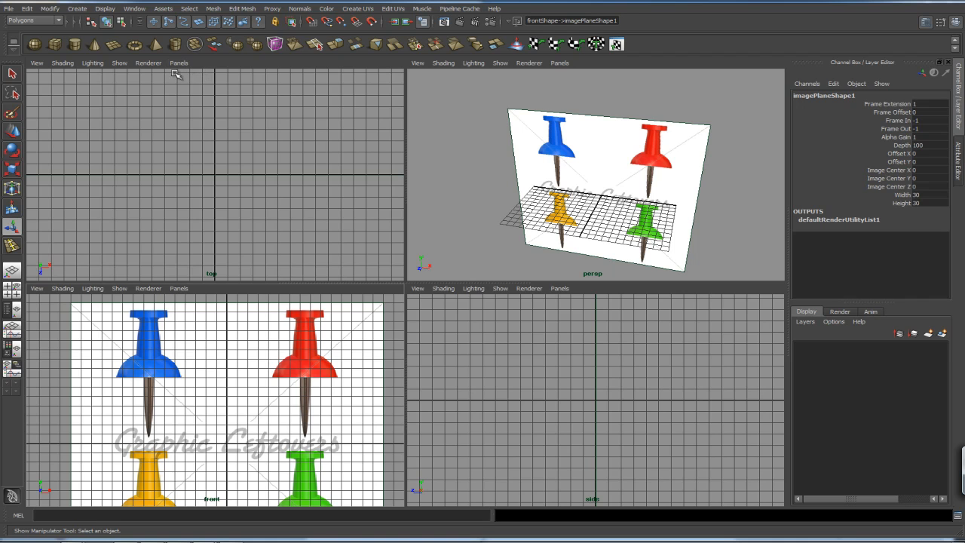
Open the front image plane's attributes and lower its Color Gain to darken the reference picture.
{"action": "left_click", "coordinate": [36, 289]}
{"action": "mouse_move", "coordinate": [76, 427]}
{"action": "mouse_move", "coordinate": [189, 454]}
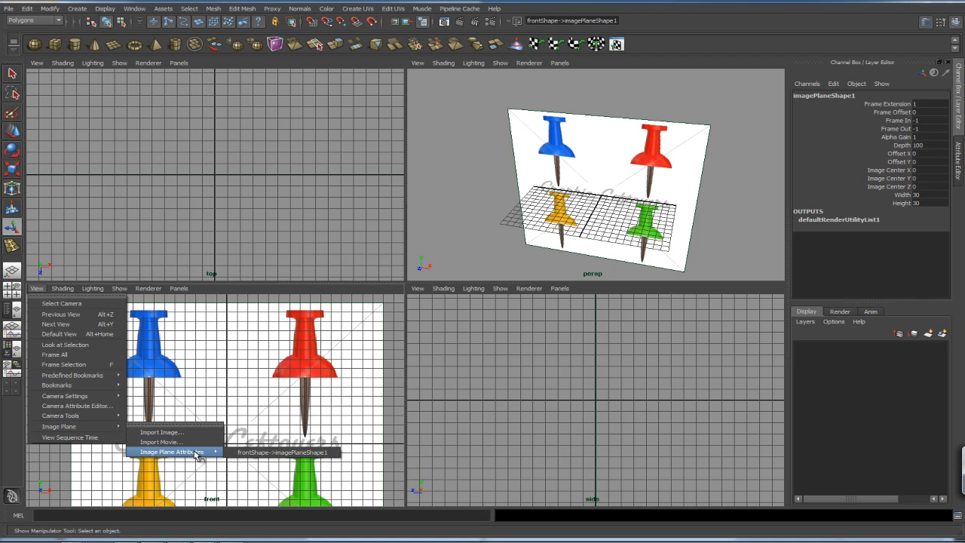
{"action": "left_click", "coordinate": [278, 453]}
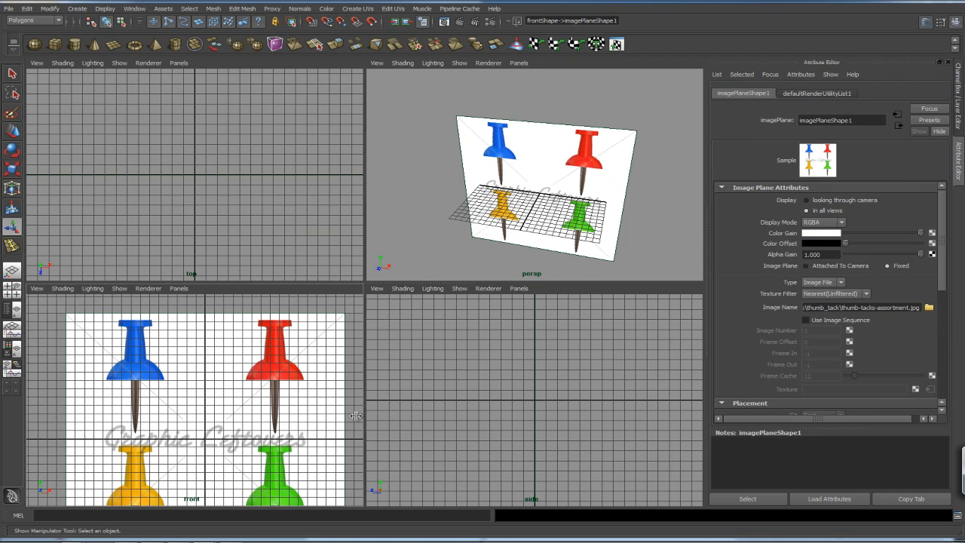
{"action": "left_click_drag", "start_coordinate": [920, 236], "coordinate": [922, 339]}
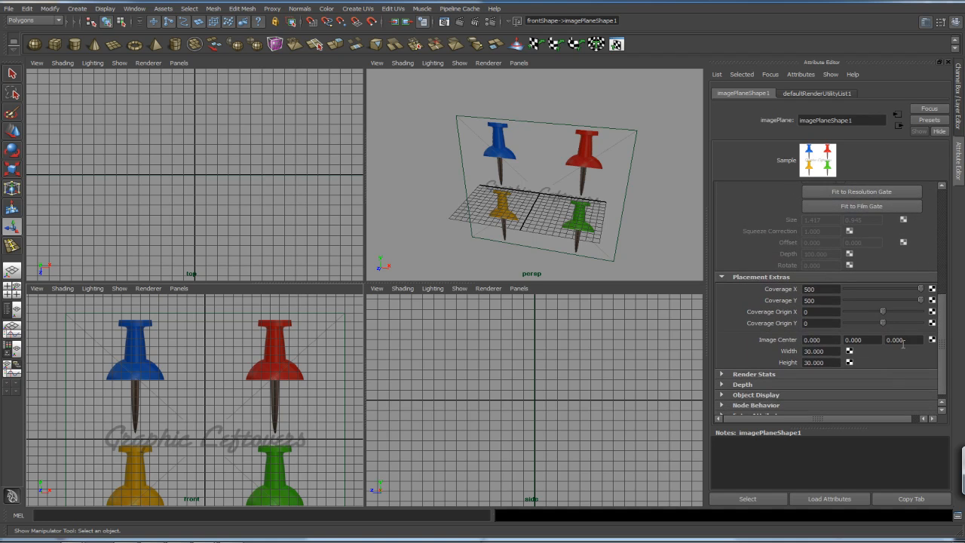
Set the image plane's Image Center to X 7.5 and Y -0.7, aligning the blue tack's tip with the origin.
{"action": "left_click_drag", "start_coordinate": [821, 341], "coordinate": [866, 339], "text": "ctrl"}
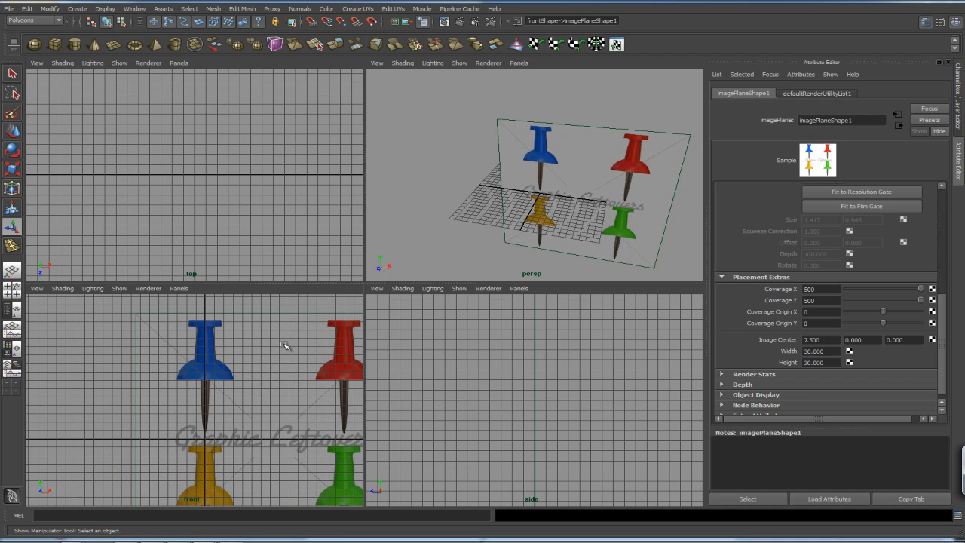
{"action": "key", "text": "space"}
{"action": "middle_click_drag", "start_coordinate": [452, 269], "coordinate": [436, 320], "text": "alt"}
{"action": "right_click_drag", "start_coordinate": [436, 320], "coordinate": [717, 301], "text": "alt"}
{"action": "middle_click_drag", "start_coordinate": [458, 298], "coordinate": [501, 175], "text": "alt"}
{"action": "right_click_drag", "start_coordinate": [422, 366], "coordinate": [562, 363], "text": "alt"}
{"action": "middle_click_drag", "start_coordinate": [468, 320], "coordinate": [442, 214], "text": "alt"}
{"action": "right_click_drag", "start_coordinate": [487, 336], "coordinate": [650, 344], "text": "alt"}
{"action": "right_click_drag", "start_coordinate": [411, 363], "coordinate": [336, 283], "text": "alt"}
{"action": "middle_click_drag", "start_coordinate": [455, 287], "coordinate": [455, 432], "text": "alt"}
{"action": "middle_click_drag", "start_coordinate": [477, 323], "coordinate": [478, 297], "text": "alt"}
{"action": "left_click_drag", "start_coordinate": [835, 341], "coordinate": [813, 342]}
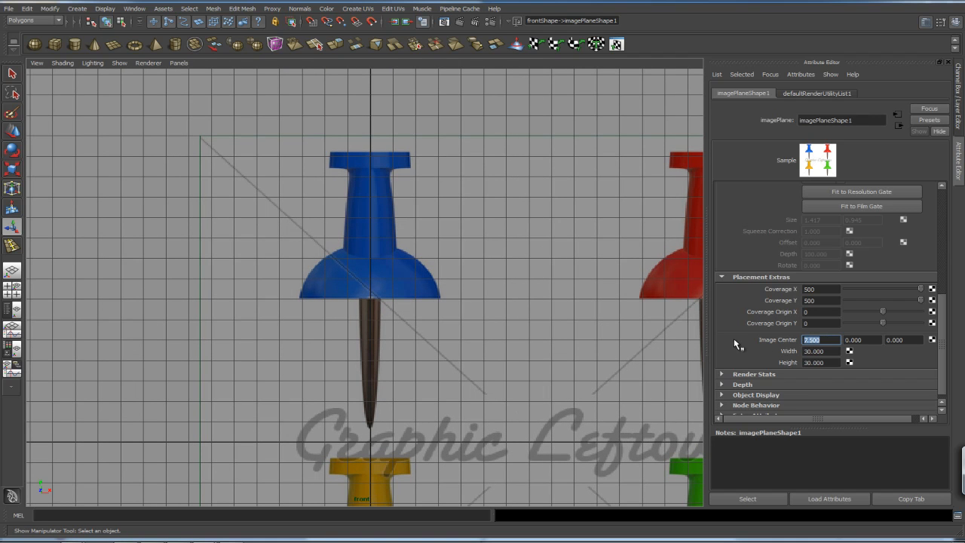
{"action": "left_click", "coordinate": [878, 341]}
{"action": "mouse_move", "coordinate": [876, 340]}
{"action": "left_mouse_down", "text": "ctrl"}
{"action": "mouse_move", "coordinate": [839, 341]}
{"action": "mouse_move", "coordinate": [872, 340]}
{"action": "left_mouse_up", "text": "ctrl"}
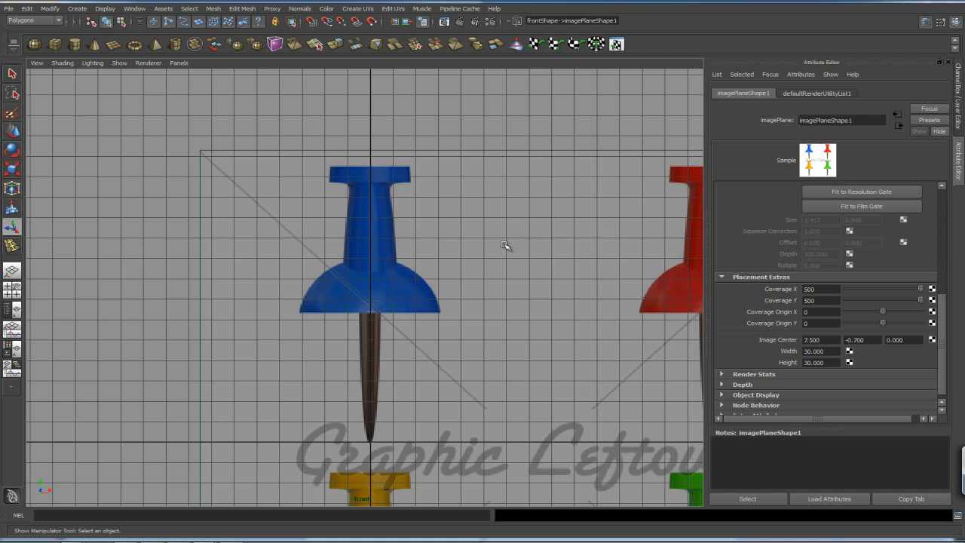
Create a polygon cylinder and raise it about 8.4 units along Y onto the blue tack's lower body.
{"action": "left_click", "coordinate": [75, 44]}
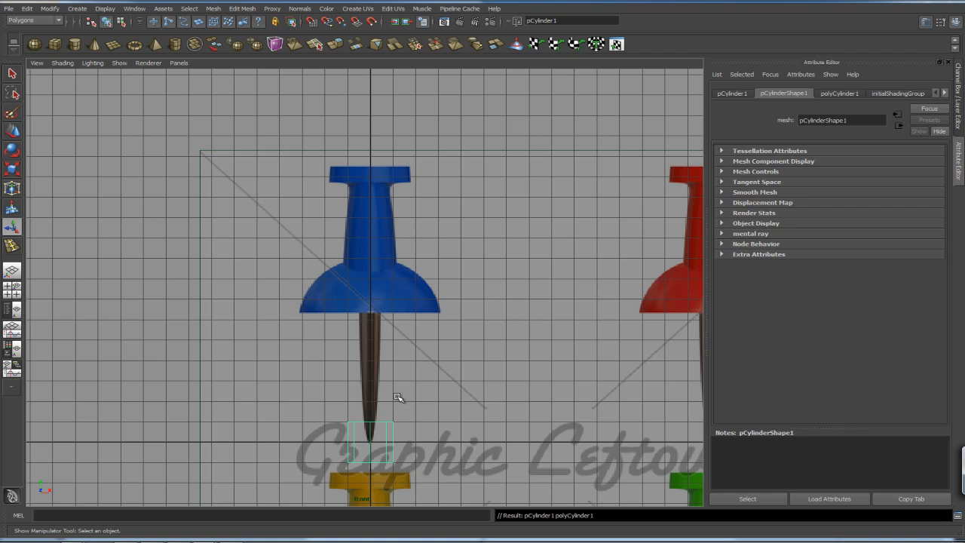
{"action": "key", "text": "w"}
{"action": "left_click_drag", "start_coordinate": [367, 402], "coordinate": [400, 236]}
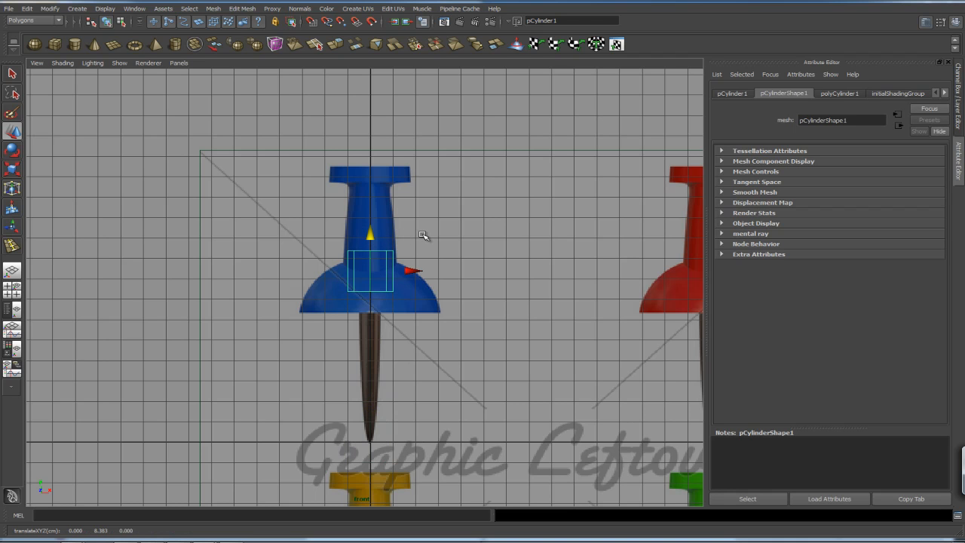
{"action": "key", "text": "space"}
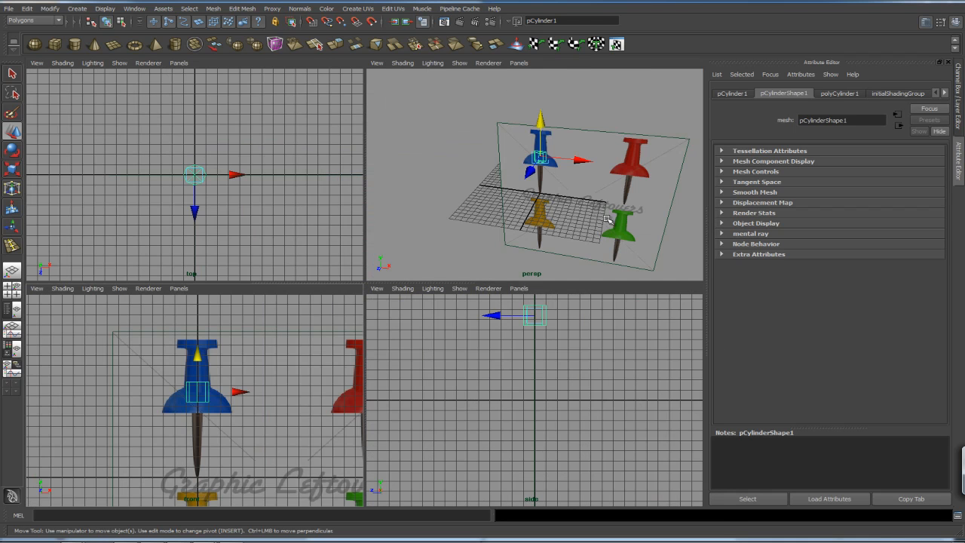
{"action": "mouse_move", "coordinate": [588, 209]}
{"action": "left_mouse_down", "text": "alt"}
{"action": "mouse_move", "coordinate": [524, 211]}
{"action": "mouse_move", "coordinate": [582, 194]}
{"action": "left_mouse_up", "text": "alt"}
{"action": "key", "text": "space"}
{"action": "key", "text": "space"}
{"action": "right_click_drag", "start_coordinate": [484, 258], "coordinate": [528, 248], "text": "alt"}
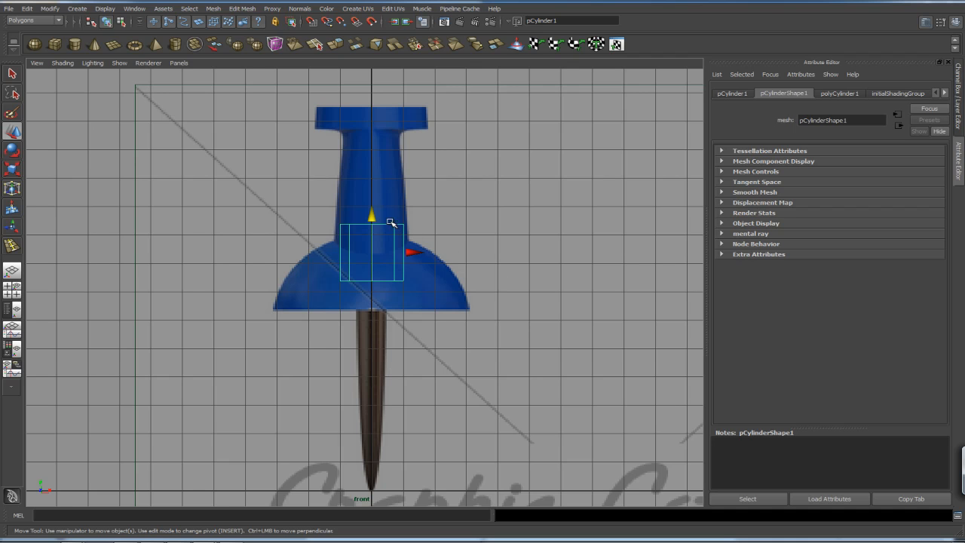
Select the cylinder's bottom vertices in the front view and move them slightly downward.
{"action": "right_click_drag", "start_coordinate": [381, 281], "coordinate": [332, 282]}
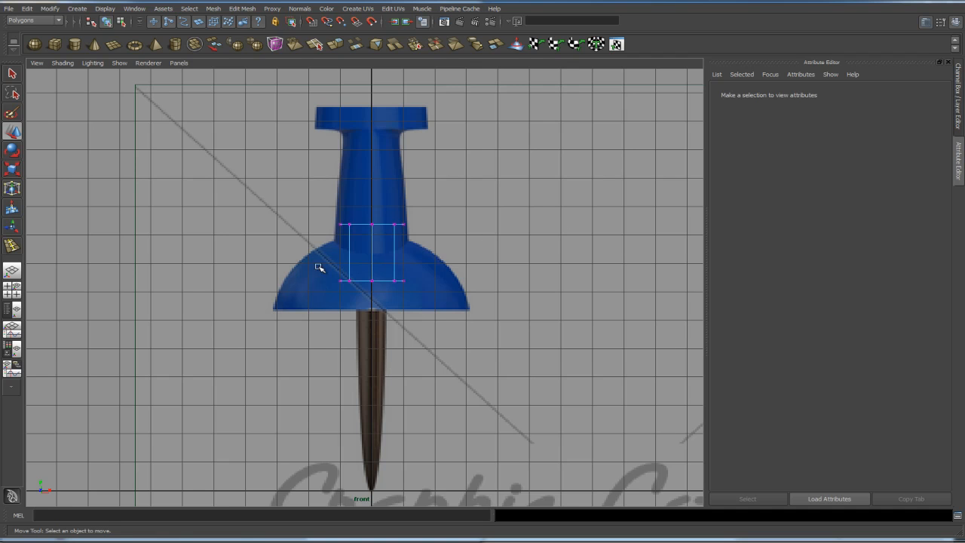
{"action": "left_click_drag", "start_coordinate": [310, 265], "coordinate": [354, 281]}
{"action": "left_click_drag", "start_coordinate": [433, 295], "coordinate": [435, 294]}
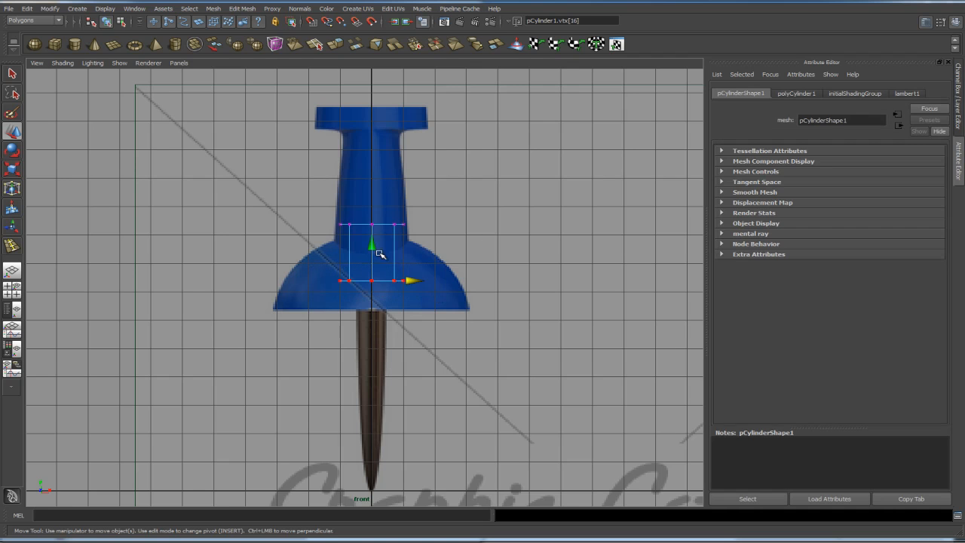
{"action": "mouse_move", "coordinate": [370, 242]}
{"action": "left_mouse_down"}
{"action": "mouse_move", "coordinate": [370, 273]}
{"action": "mouse_move", "coordinate": [376, 237]}
{"action": "mouse_move", "coordinate": [376, 249]}
{"action": "left_mouse_up"}
{"action": "right_click_drag", "start_coordinate": [371, 267], "coordinate": [396, 252]}
{"action": "left_click_drag", "start_coordinate": [316, 269], "coordinate": [431, 303]}
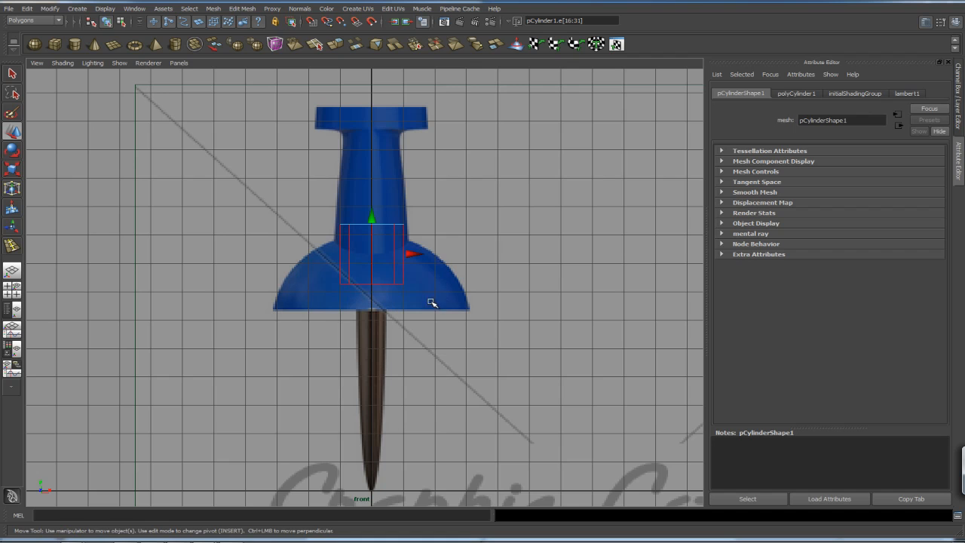
{"action": "double_click", "coordinate": [383, 284]}
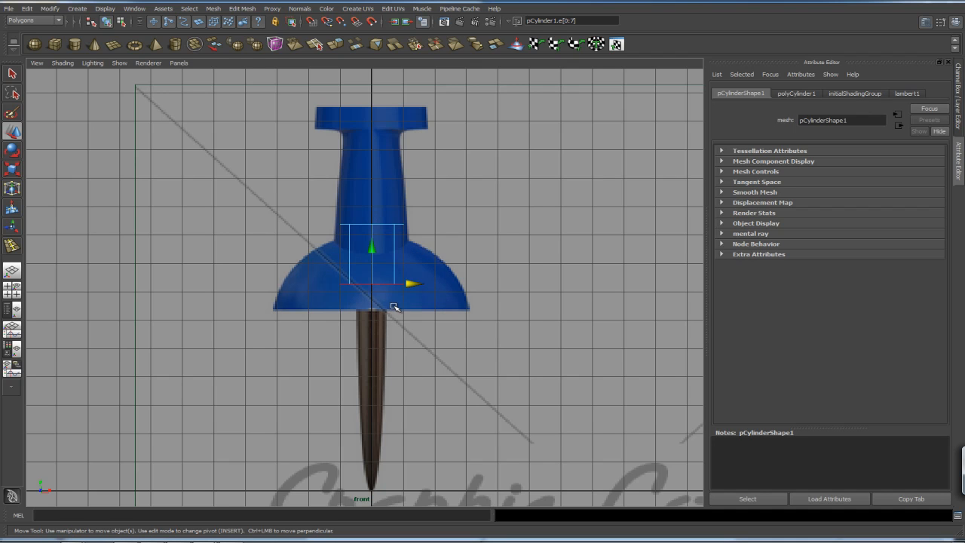
{"action": "left_click", "coordinate": [378, 323]}
Reselect the cylinder's bottom vertices and move them down to the base of the blue tack's dome.
{"action": "right_click_drag", "start_coordinate": [377, 295], "coordinate": [347, 292]}
{"action": "left_click_drag", "start_coordinate": [320, 276], "coordinate": [451, 308]}
{"action": "left_click_drag", "start_coordinate": [370, 246], "coordinate": [370, 273]}
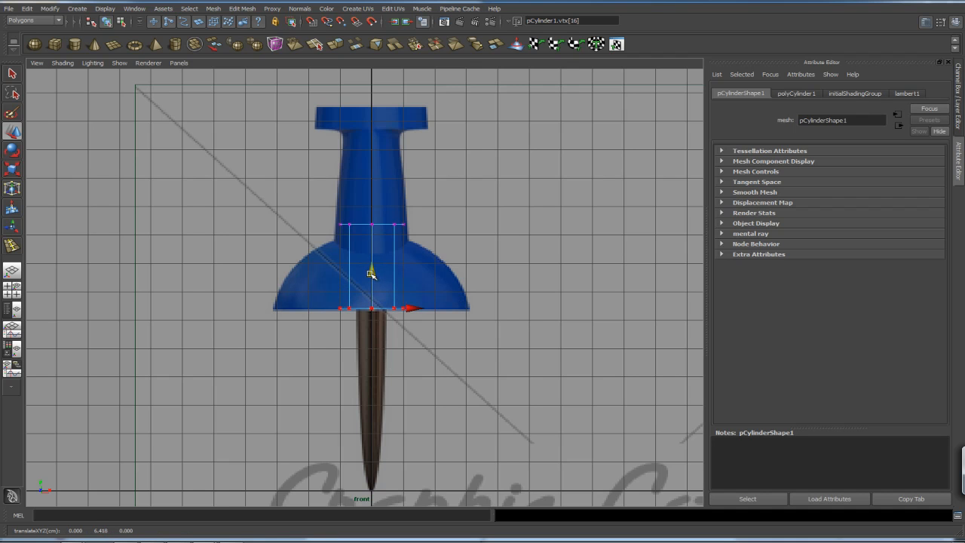
Try scaling the bottom vertices uniformly and then along X only, checking the perspective view and undoing each attempt.
{"action": "key", "text": "r"}
{"action": "left_click_drag", "start_coordinate": [372, 309], "coordinate": [468, 307]}
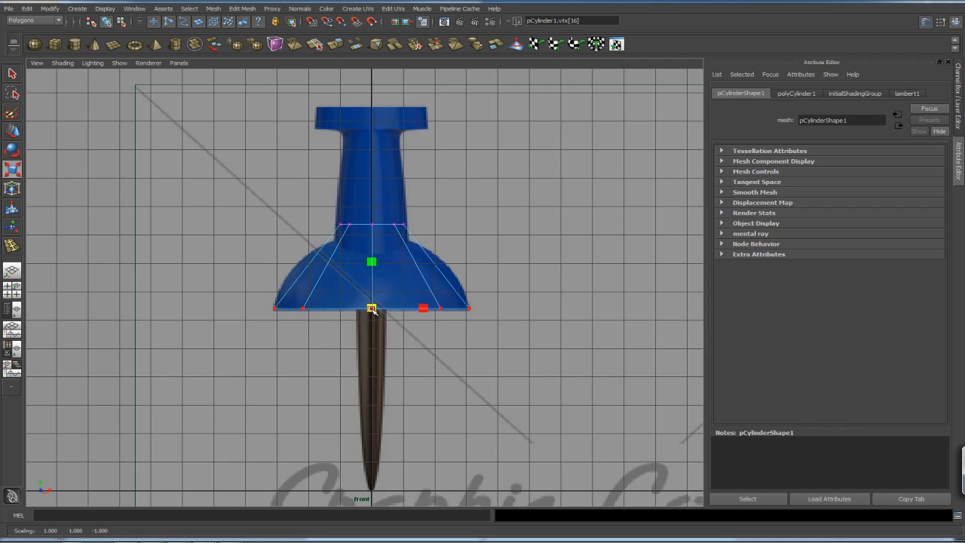
{"action": "key", "text": "space"}
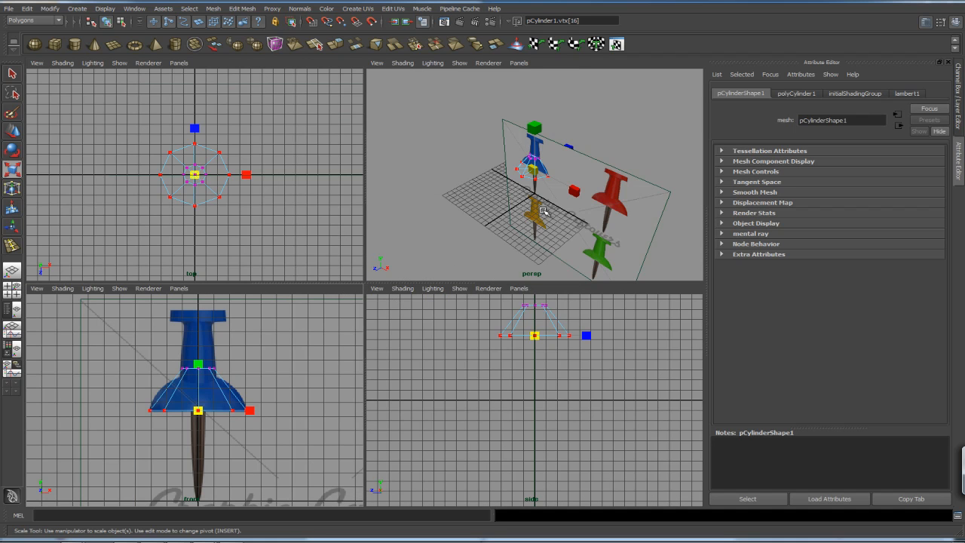
{"action": "left_click_drag", "start_coordinate": [528, 217], "coordinate": [576, 194], "text": "alt"}
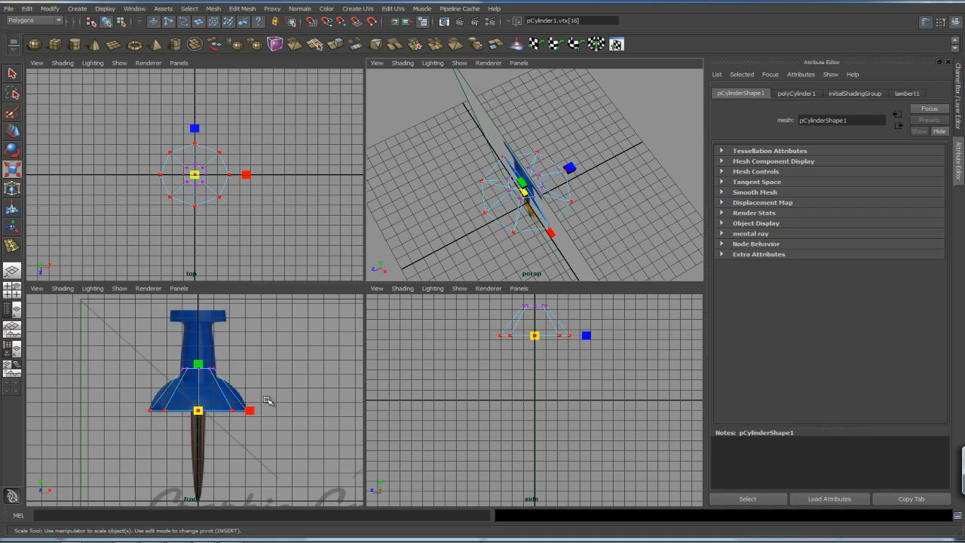
{"action": "key", "text": "ctrl+z"}
{"action": "left_click_drag", "start_coordinate": [250, 410], "coordinate": [354, 409]}
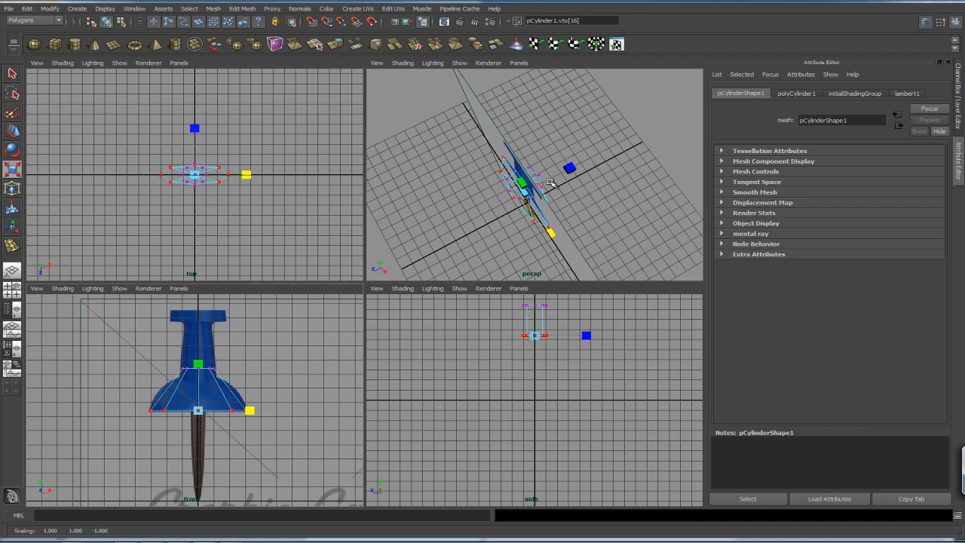
{"action": "left_click_drag", "start_coordinate": [531, 220], "coordinate": [495, 217], "text": "alt"}
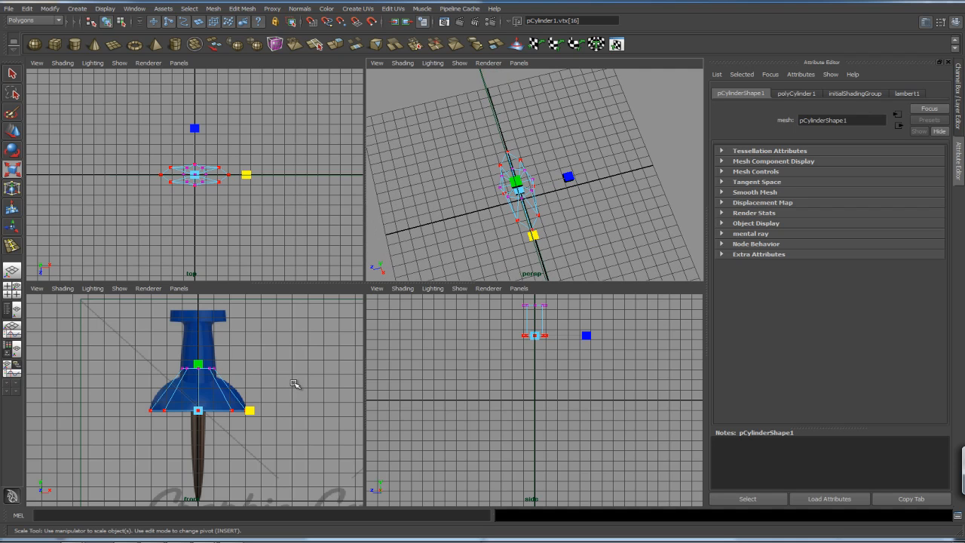
{"action": "key", "text": "ctrl+z"}
Scale the cylinder's bottom vertices uniformly outward to match the width of the tack's dome in the front view.
{"action": "key", "text": "space"}
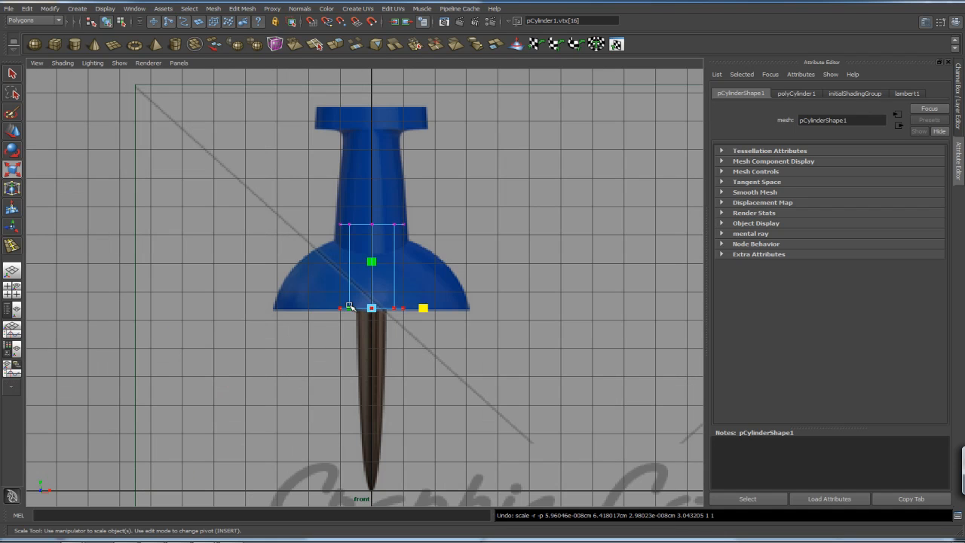
{"action": "left_click_drag", "start_coordinate": [371, 308], "coordinate": [466, 302]}
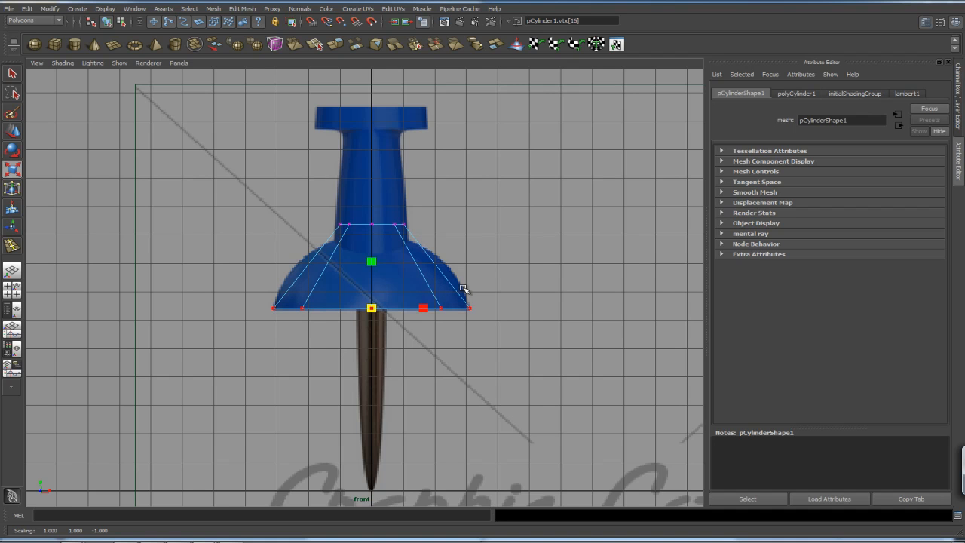
Try moving the cylinder's top vertices up to the tack's top edge and then freely sideways, undoing both moves.
{"action": "left_click_drag", "start_coordinate": [323, 218], "coordinate": [405, 247]}
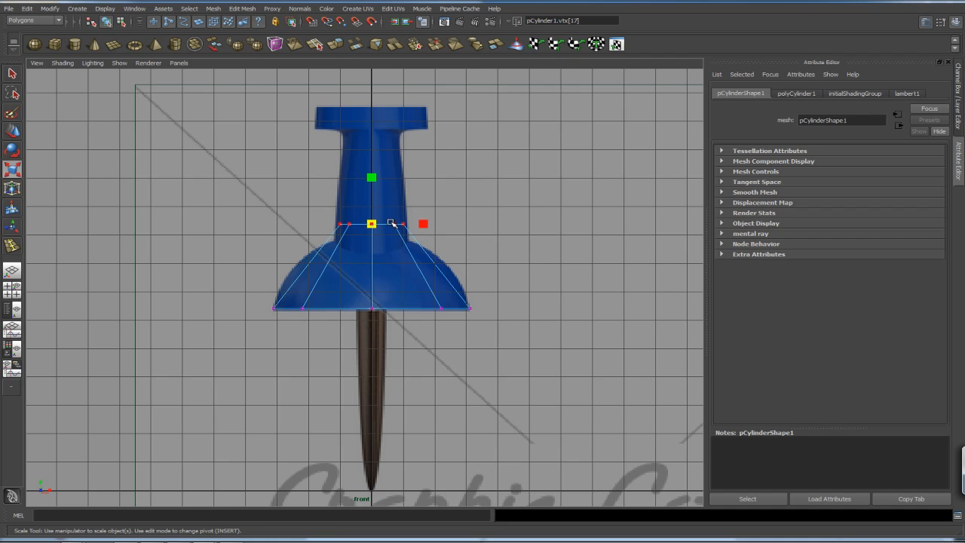
{"action": "key", "text": "w"}
{"action": "left_click_drag", "start_coordinate": [374, 187], "coordinate": [378, 72]}
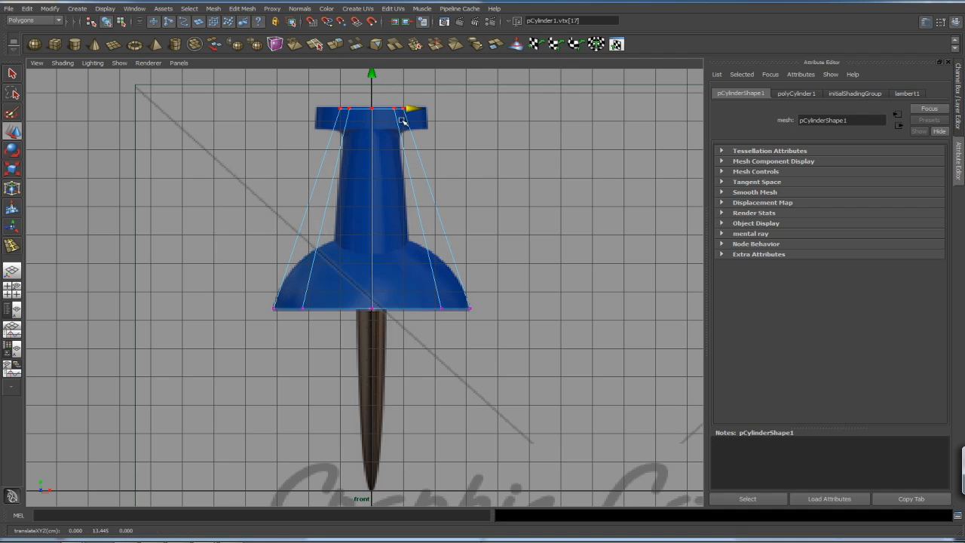
{"action": "key", "text": "ctrl+z"}
{"action": "left_click_drag", "start_coordinate": [371, 225], "coordinate": [424, 214]}
{"action": "key", "text": "ctrl+z"}
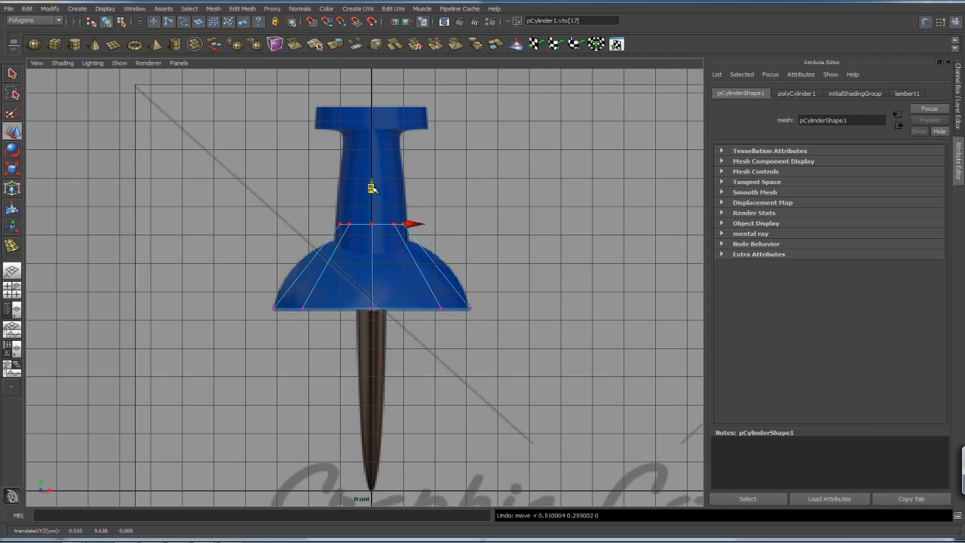
Move the cylinder's top vertices up to the tack's top edge and show the cylinder's creation attributes.
{"action": "left_click_drag", "start_coordinate": [370, 188], "coordinate": [371, 73]}
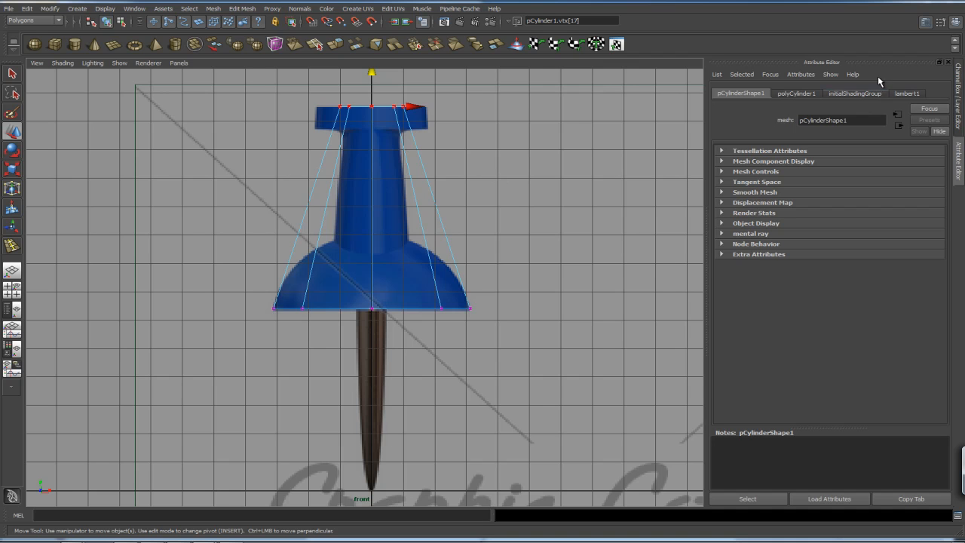
{"action": "left_click", "coordinate": [926, 22]}
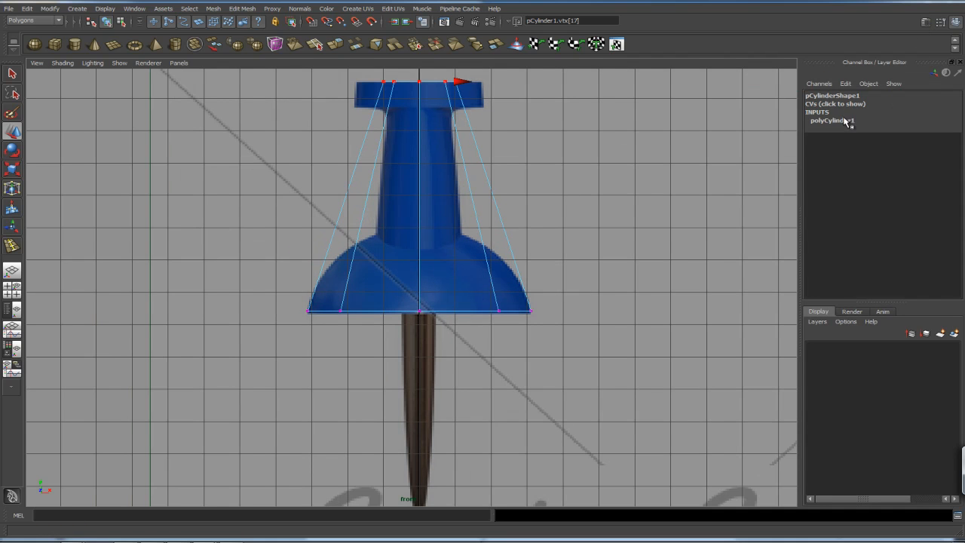
{"action": "left_click", "coordinate": [843, 120]}
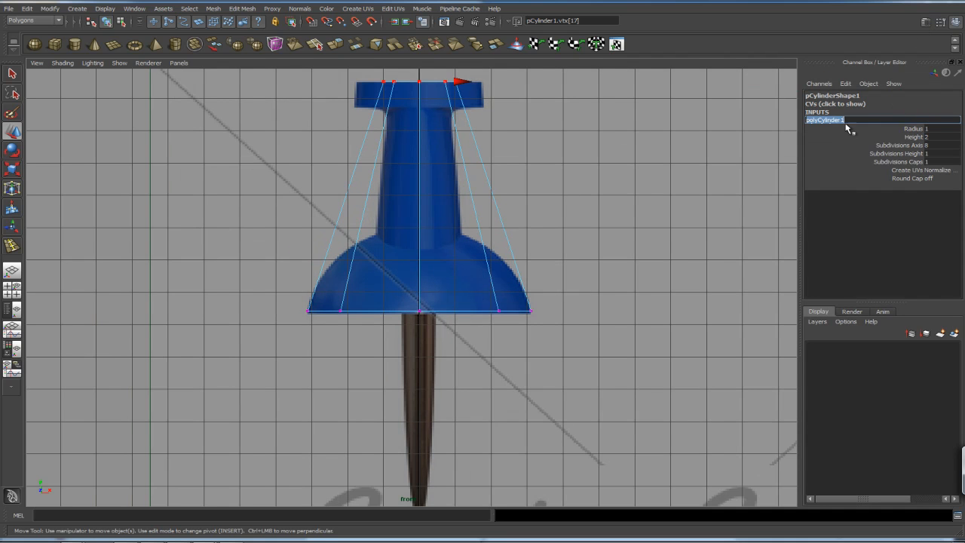
Try a Subdivisions Height of 2 on the cylinder, set it back to 1 and clear the selection.
{"action": "left_click", "coordinate": [932, 154]}
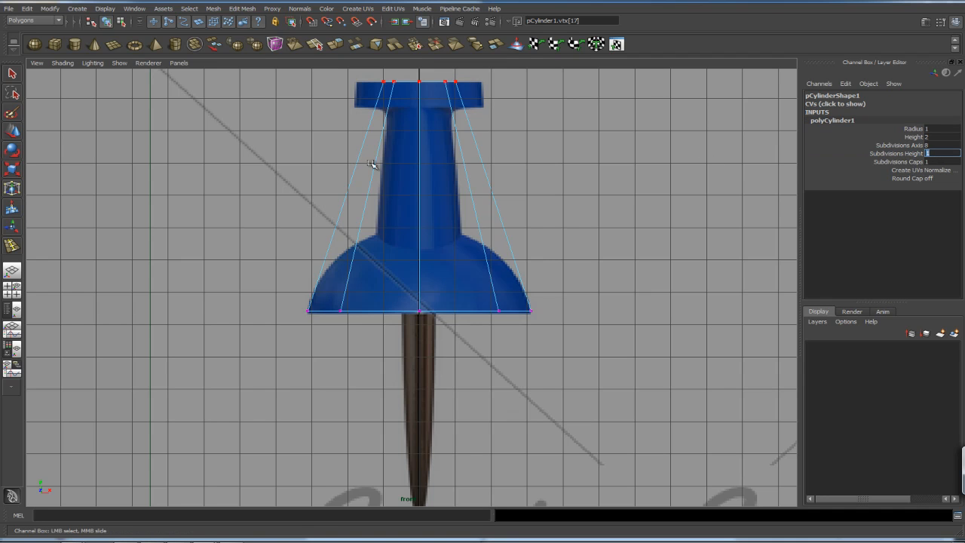
{"action": "type", "text": "2"}
{"action": "key", "text": "Return"}
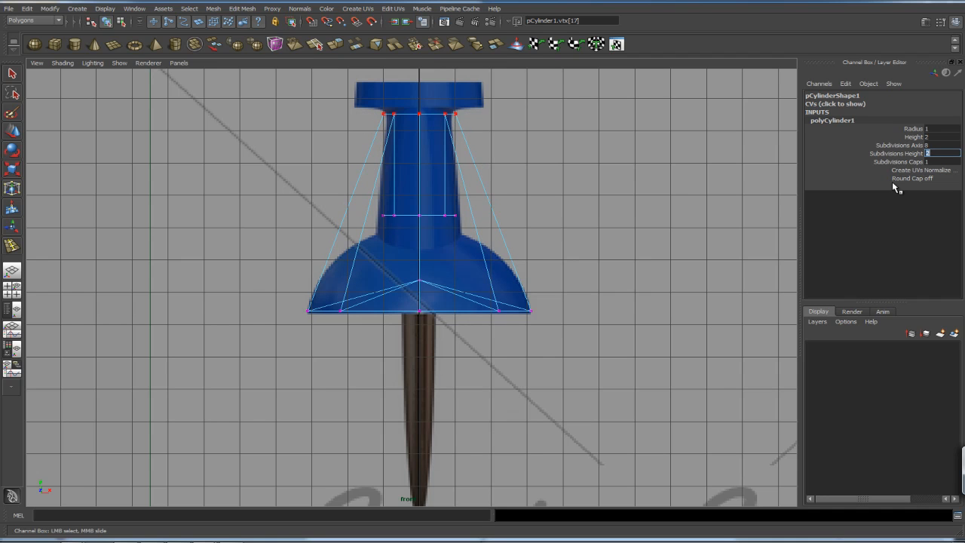
{"action": "type", "text": "1"}
{"action": "key", "text": "Return"}
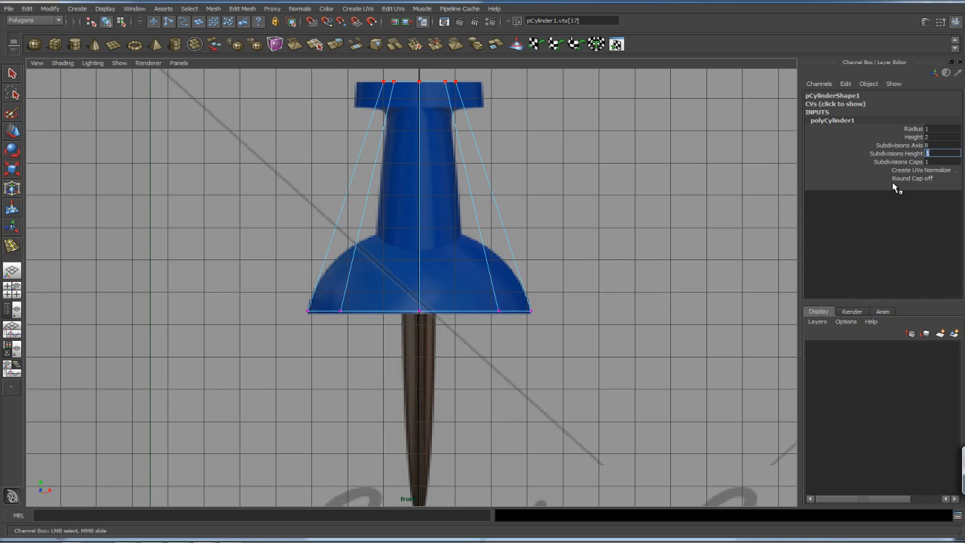
{"action": "left_click", "coordinate": [513, 139]}
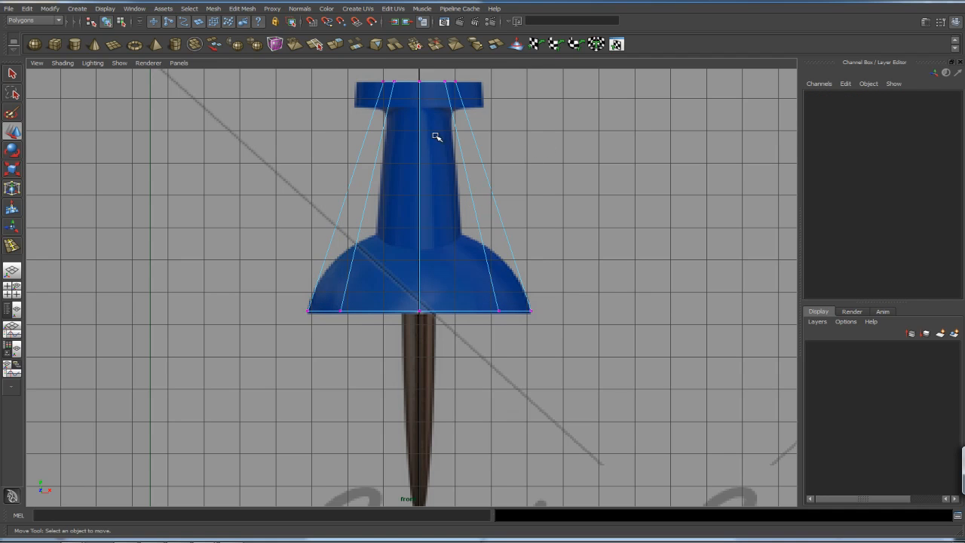
Detach the Edit Mesh commands into a floating window and place it beside the tack.
{"action": "left_click", "coordinate": [244, 9]}
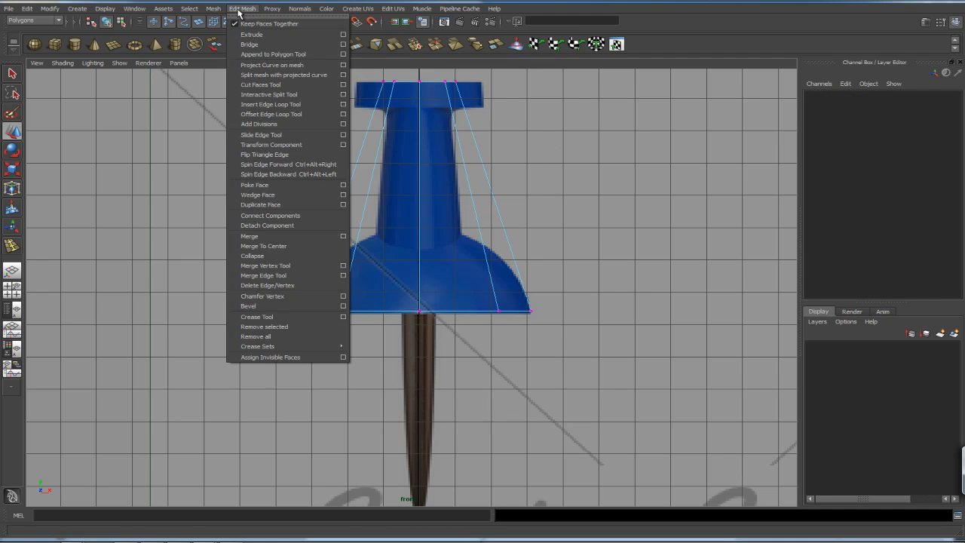
{"action": "left_click", "coordinate": [287, 16]}
{"action": "left_click_drag", "start_coordinate": [273, 61], "coordinate": [156, 86]}
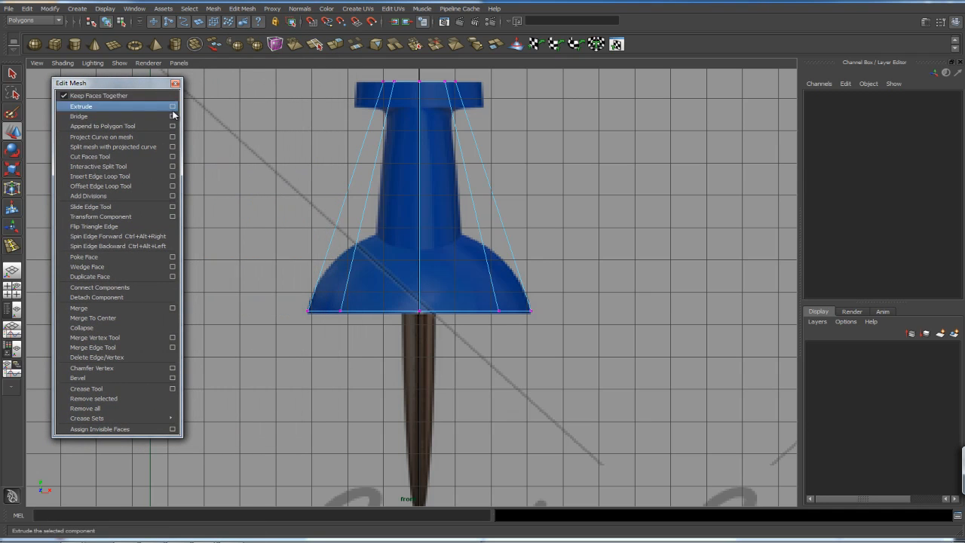
Insert two edge loops around the cylinder, one at the head's lower edge and one near the top of the dome.
{"action": "left_click", "coordinate": [126, 176]}
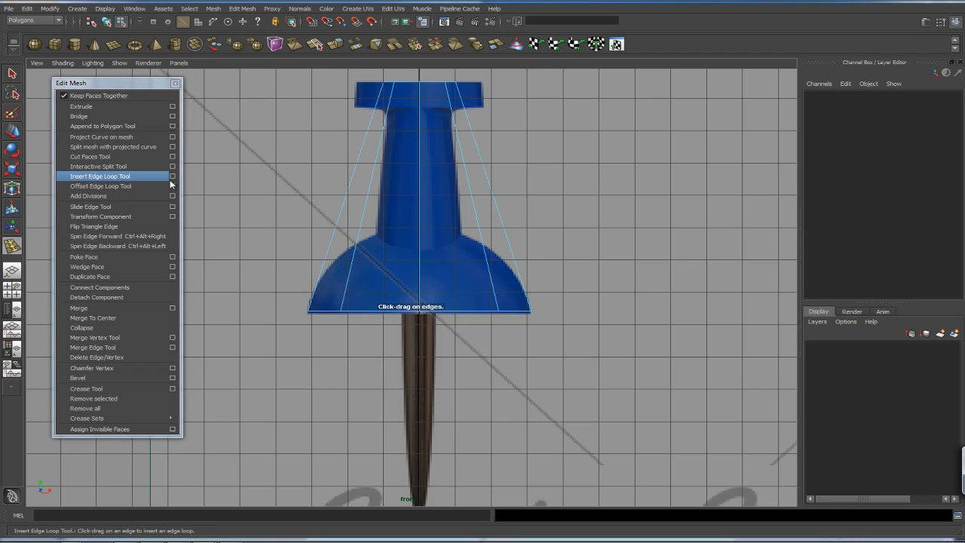
{"action": "left_click_drag", "start_coordinate": [422, 172], "coordinate": [424, 145]}
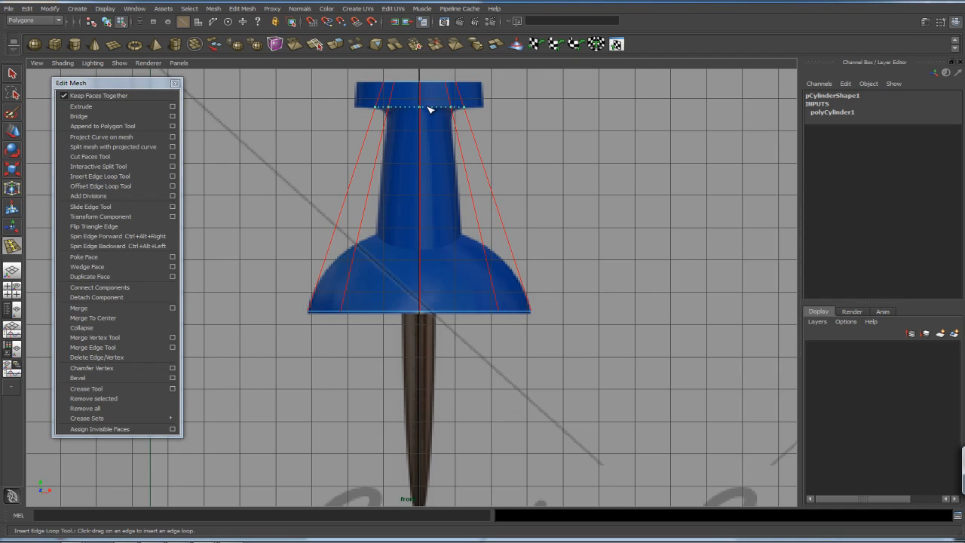
{"action": "left_click_drag", "start_coordinate": [429, 110], "coordinate": [429, 109]}
{"action": "left_click_drag", "start_coordinate": [422, 249], "coordinate": [423, 249]}
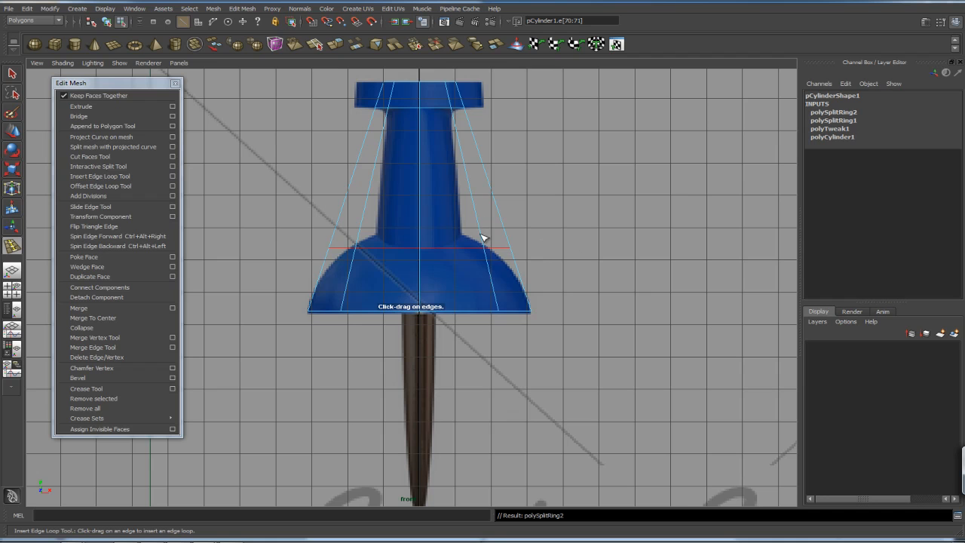
Scale the lower loop's vertices inward and raise them to match the junction of neck and dome.
{"action": "key", "text": "q"}
{"action": "right_click_drag", "start_coordinate": [473, 250], "coordinate": [397, 255]}
{"action": "left_click_drag", "start_coordinate": [291, 231], "coordinate": [524, 264]}
{"action": "key", "text": "r"}
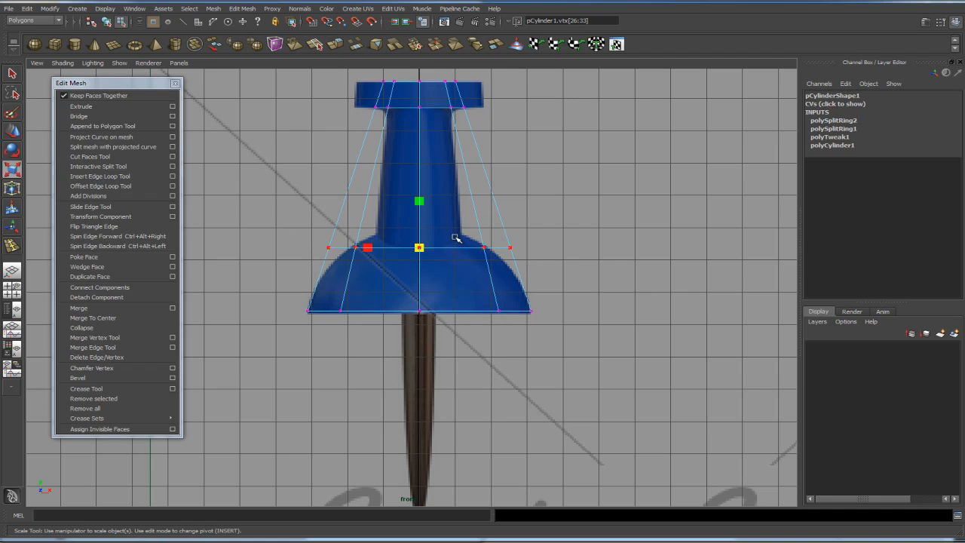
{"action": "left_click_drag", "start_coordinate": [459, 240], "coordinate": [397, 240]}
{"action": "key", "text": "w"}
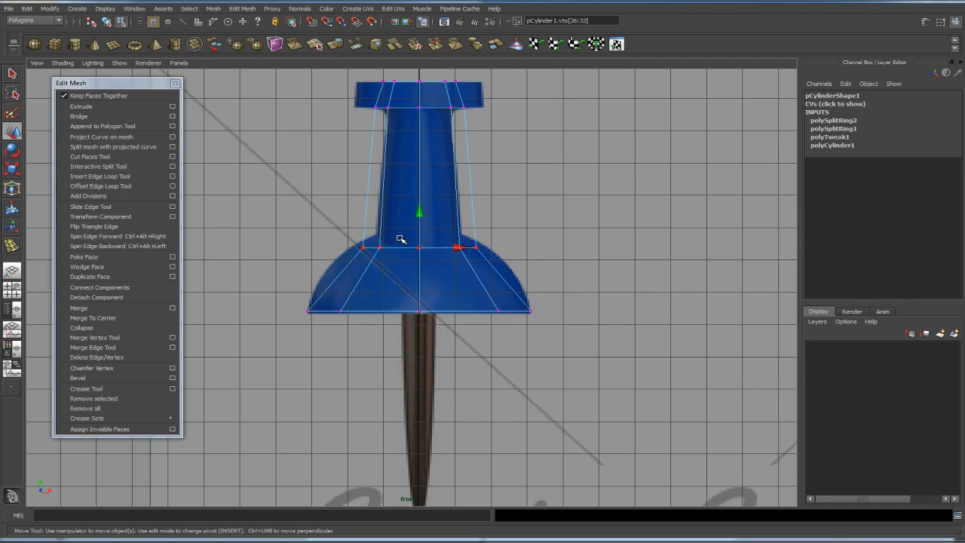
{"action": "left_click_drag", "start_coordinate": [420, 209], "coordinate": [420, 194]}
{"action": "key", "text": "r"}
{"action": "mouse_move", "coordinate": [420, 233]}
{"action": "left_mouse_down"}
{"action": "mouse_move", "coordinate": [395, 233]}
{"action": "mouse_move", "coordinate": [414, 220]}
{"action": "left_mouse_up"}
Scale the top vertices and the vertex ring below them outward to match the width of the tack's head.
{"action": "left_click_drag", "start_coordinate": [365, 105], "coordinate": [490, 112]}
{"action": "key", "text": "w"}
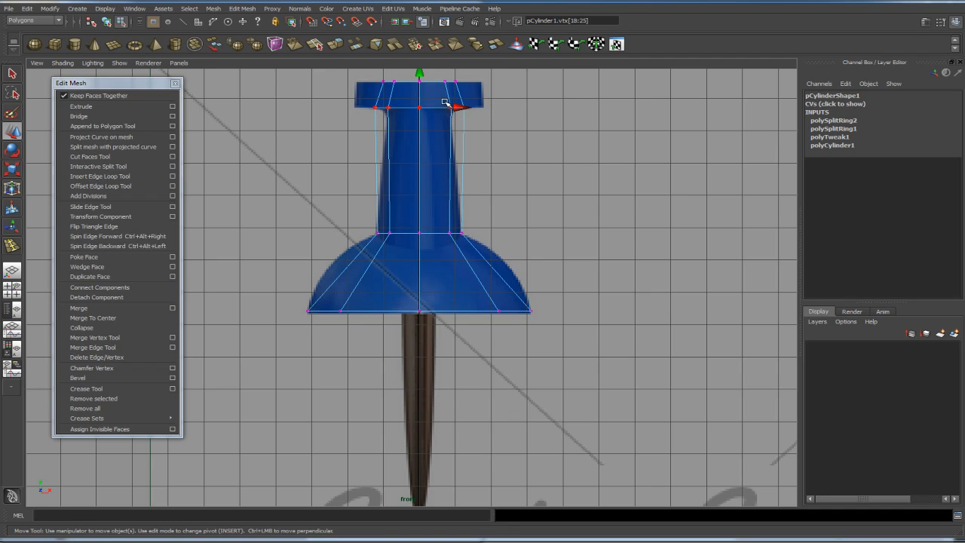
{"action": "key", "text": "r"}
{"action": "left_click_drag", "start_coordinate": [368, 77], "coordinate": [479, 92]}
{"action": "left_click", "coordinate": [469, 85]}
{"action": "left_click_drag", "start_coordinate": [421, 81], "coordinate": [452, 84]}
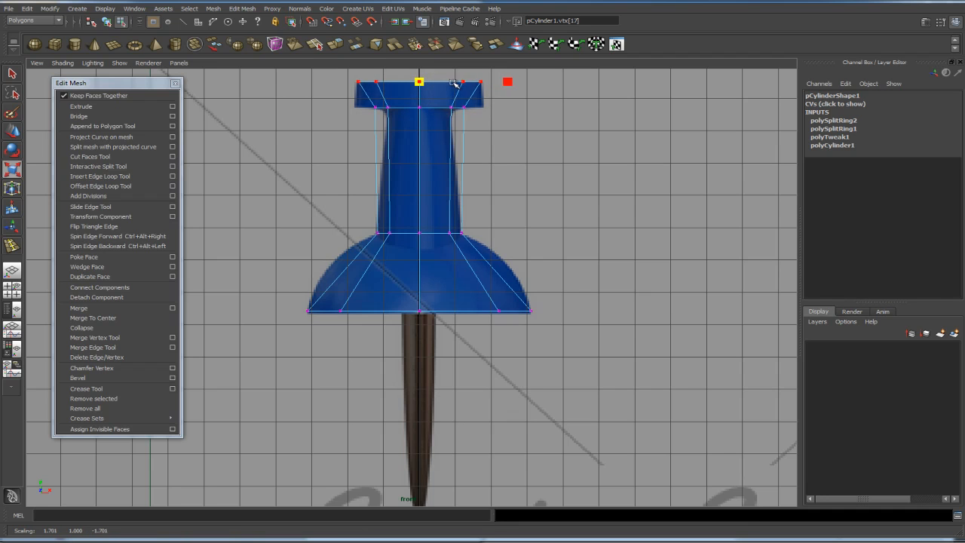
{"action": "left_click_drag", "start_coordinate": [369, 98], "coordinate": [476, 126]}
{"action": "mouse_move", "coordinate": [420, 107]}
{"action": "left_mouse_down"}
{"action": "mouse_move", "coordinate": [451, 109]}
{"action": "mouse_move", "coordinate": [422, 113]}
{"action": "left_mouse_up"}
Insert an edge loop just below the head scaled in to the neck's width, plus another loop on the head's slanted underside.
{"action": "left_click", "coordinate": [108, 176]}
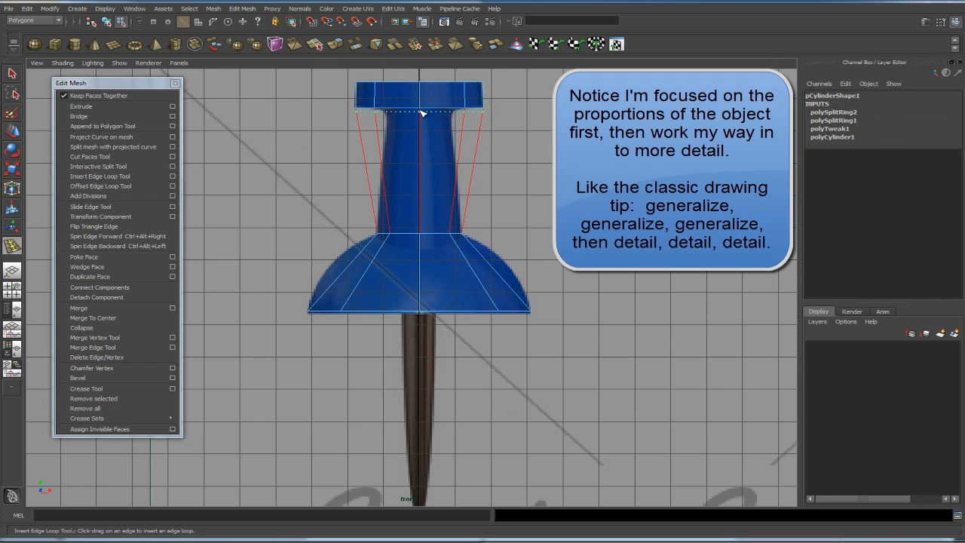
{"action": "left_click", "coordinate": [422, 114]}
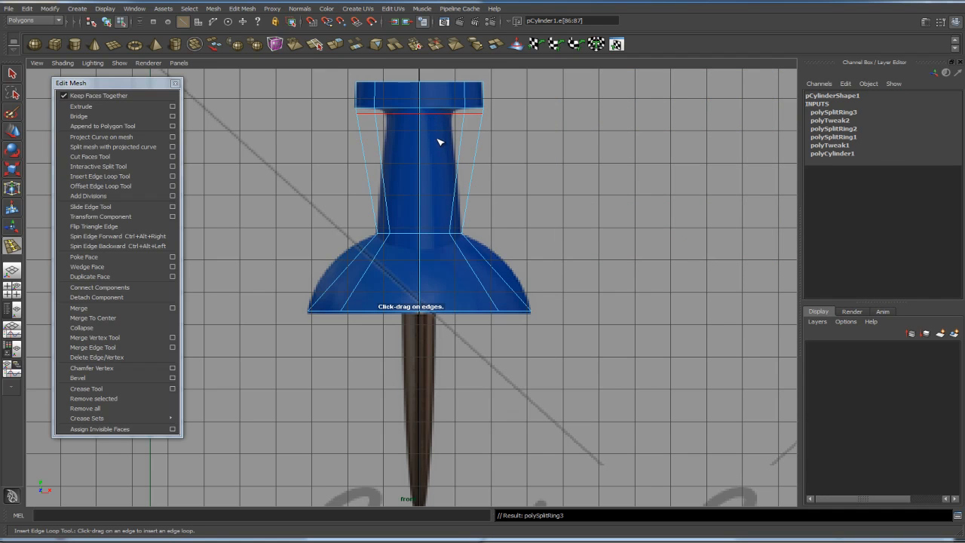
{"action": "key", "text": "r"}
{"action": "left_click_drag", "start_coordinate": [368, 114], "coordinate": [384, 122]}
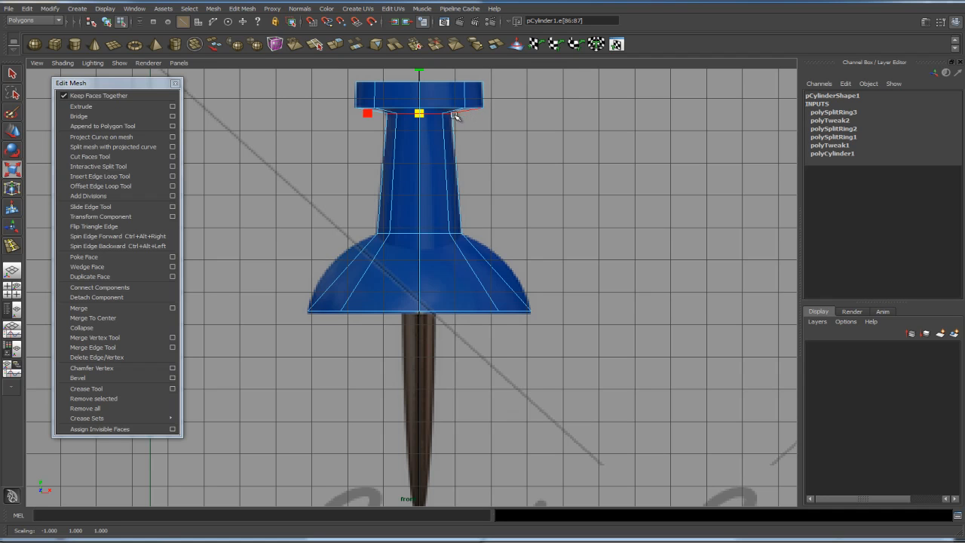
{"action": "left_click_drag", "start_coordinate": [422, 115], "coordinate": [422, 114]}
{"action": "left_click", "coordinate": [111, 178]}
{"action": "left_click_drag", "start_coordinate": [470, 113], "coordinate": [470, 117]}
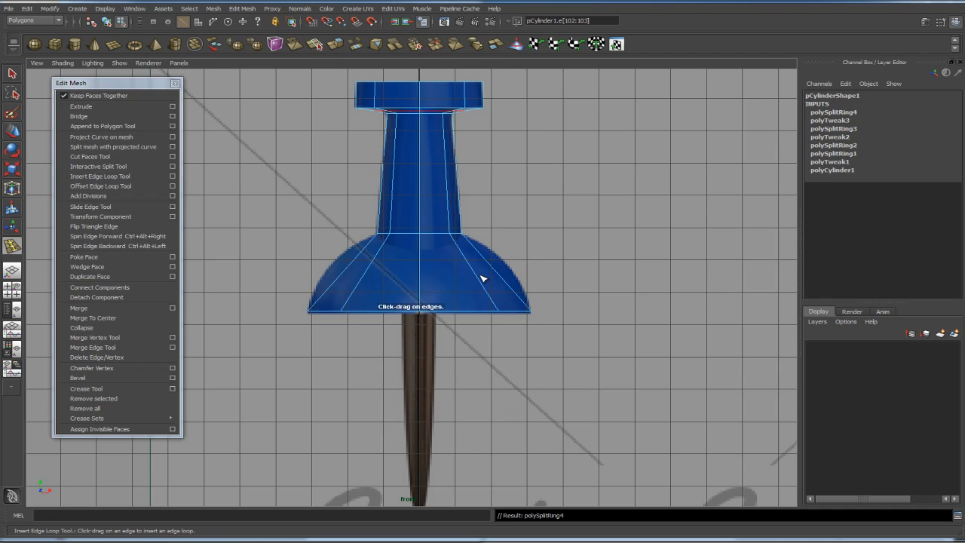
Try inserting an edge loop freehand around the middle of the dome and undo it.
{"action": "left_click_drag", "start_coordinate": [498, 273], "coordinate": [492, 267]}
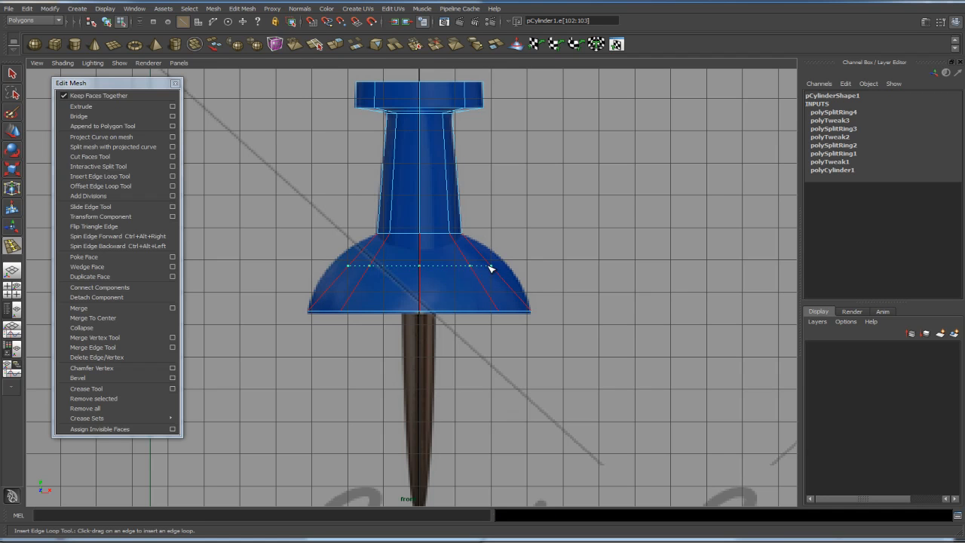
{"action": "left_click_drag", "start_coordinate": [498, 273], "coordinate": [499, 271]}
{"action": "key", "text": "ctrl+z"}
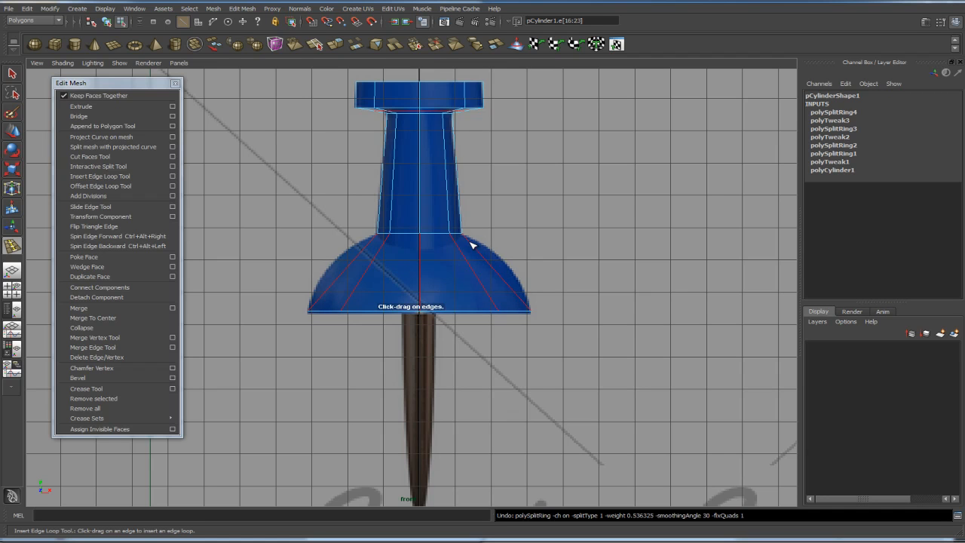
Set the Insert Edge Loop Tool to Multiple edge loops with 1 loop and insert a centred loop around the dome.
{"action": "left_click", "coordinate": [174, 178]}
{"action": "left_click_drag", "start_coordinate": [179, 91], "coordinate": [433, 86]}
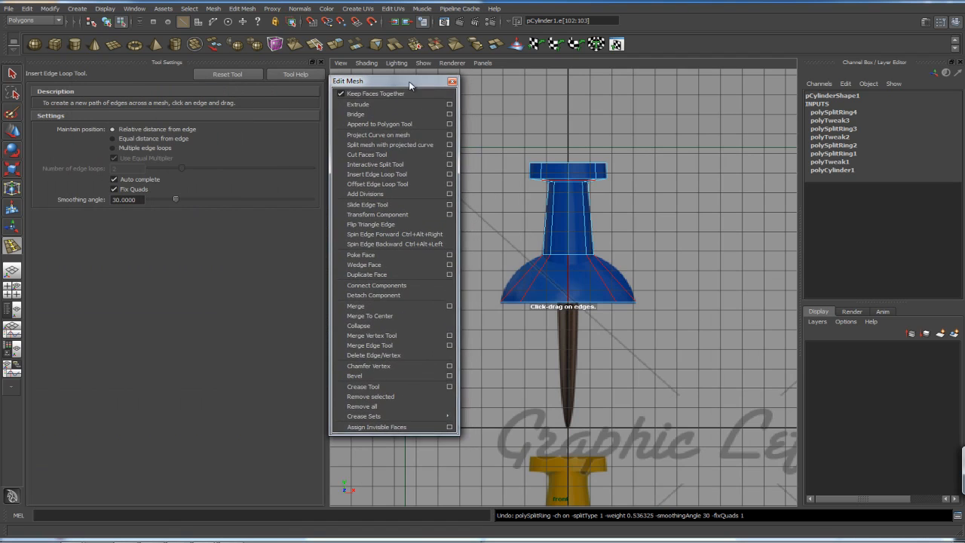
{"action": "left_click", "coordinate": [133, 149]}
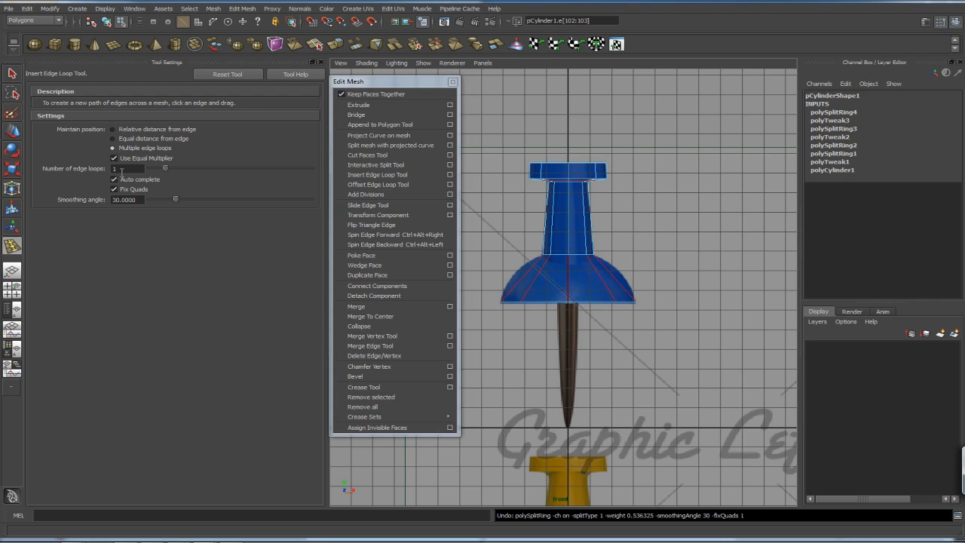
{"action": "left_click_drag", "start_coordinate": [603, 282], "coordinate": [603, 281]}
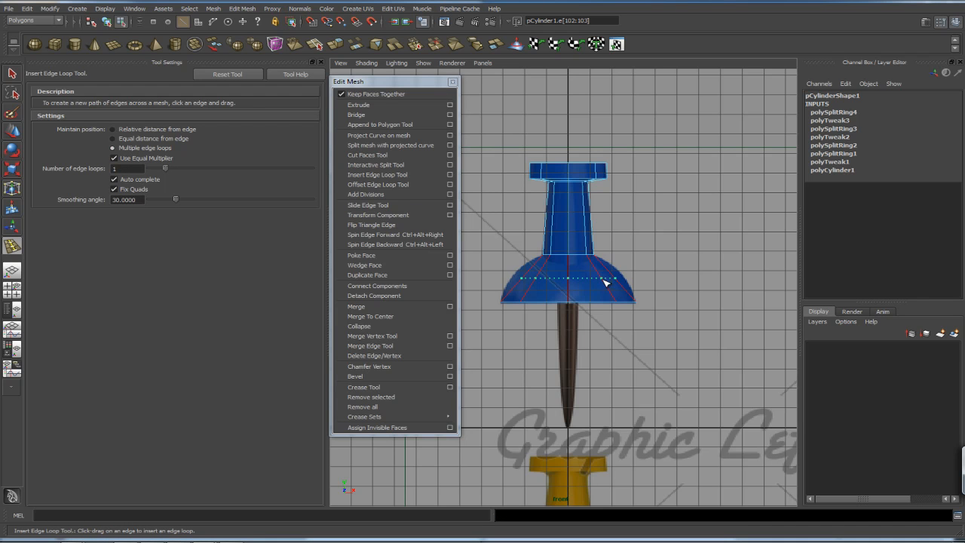
{"action": "left_click_drag", "start_coordinate": [603, 283], "coordinate": [604, 283]}
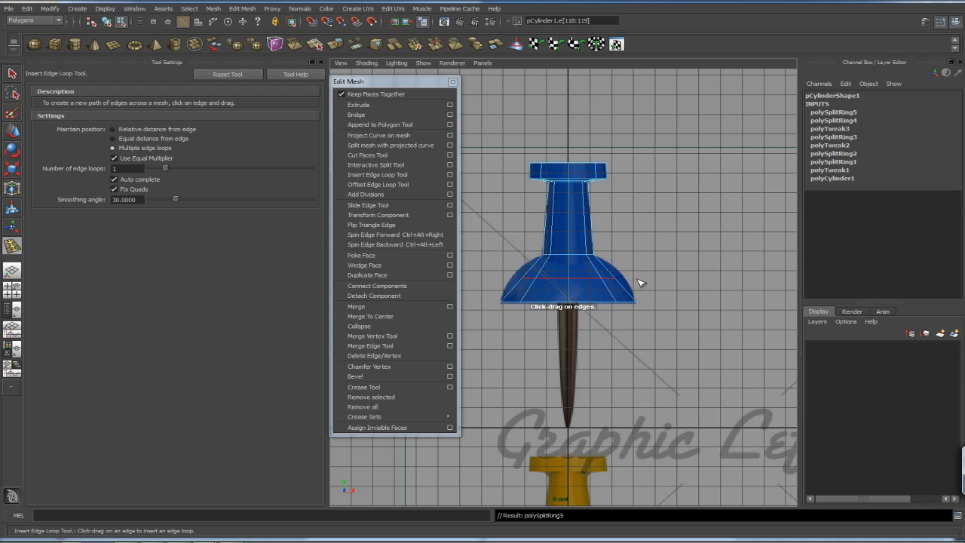
{"action": "left_click", "coordinate": [321, 62]}
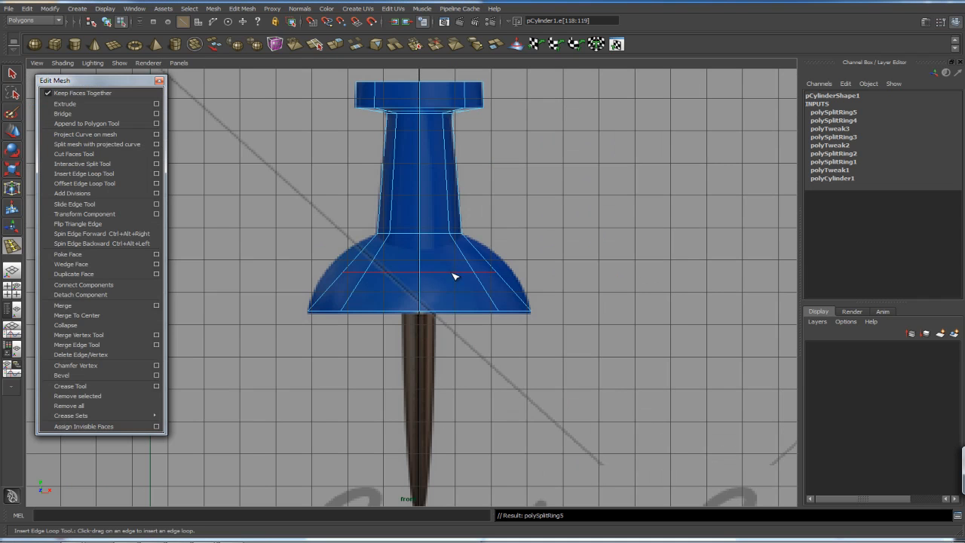
Scale the dome's middle edge loop outward to follow the reference curve and briefly preview the mesh smoothed.
{"action": "key", "text": "r"}
{"action": "mouse_move", "coordinate": [420, 271]}
{"action": "left_mouse_down"}
{"action": "mouse_move", "coordinate": [459, 274]}
{"action": "mouse_move", "coordinate": [420, 273]}
{"action": "mouse_move", "coordinate": [429, 268]}
{"action": "left_mouse_up"}
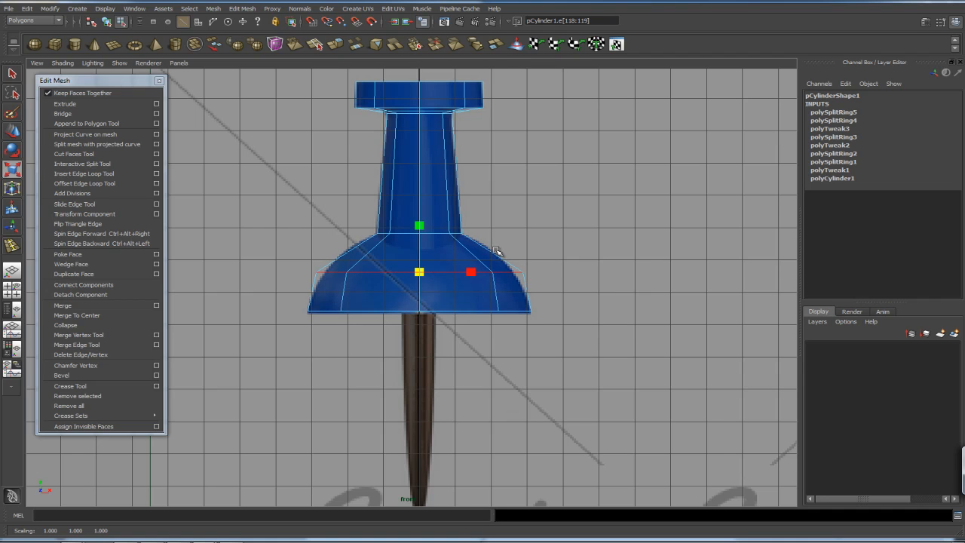
{"action": "left_click", "coordinate": [467, 270]}
{"action": "key", "text": "3"}
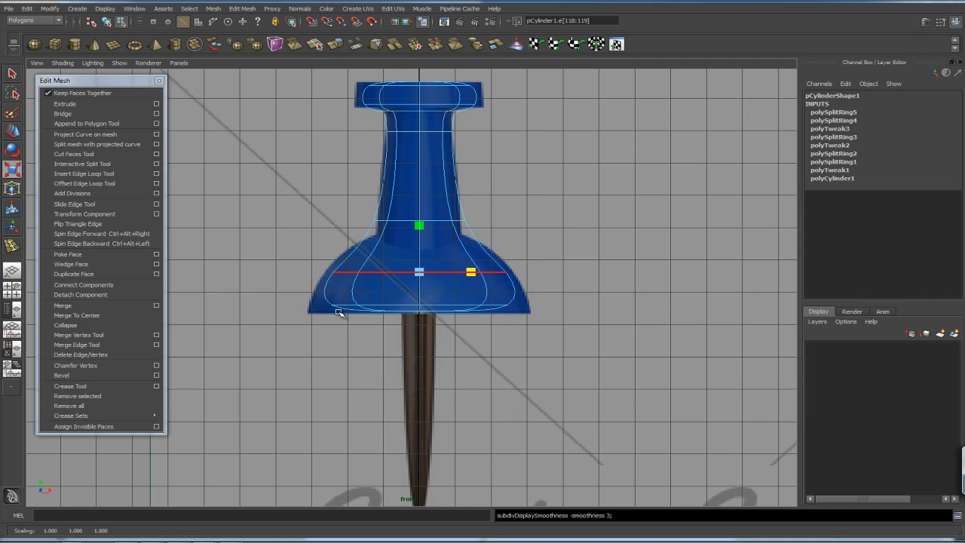
{"action": "key", "text": "1"}
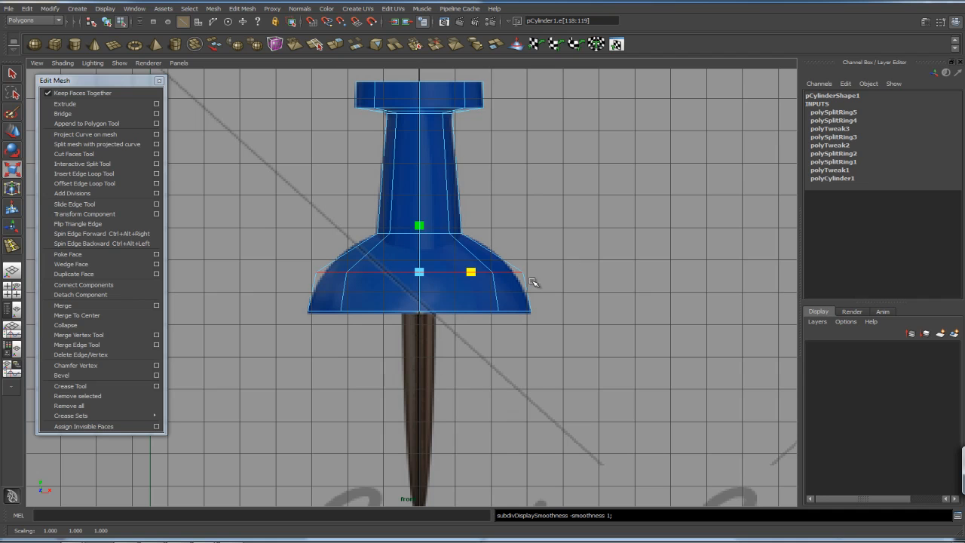
Inspect the dome and its underside in the perspective view and switch the cylinder to face selection.
{"action": "key", "text": "space"}
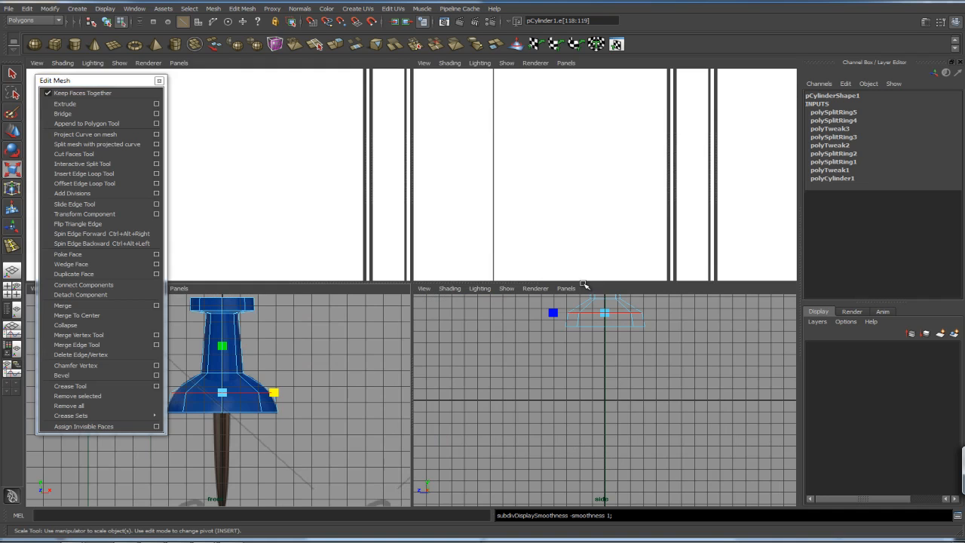
{"action": "key", "text": "space"}
{"action": "left_click_drag", "start_coordinate": [507, 319], "coordinate": [528, 269], "text": "alt"}
{"action": "left_click_drag", "start_coordinate": [581, 252], "coordinate": [519, 277], "text": "alt"}
{"action": "right_click", "coordinate": [466, 242]}
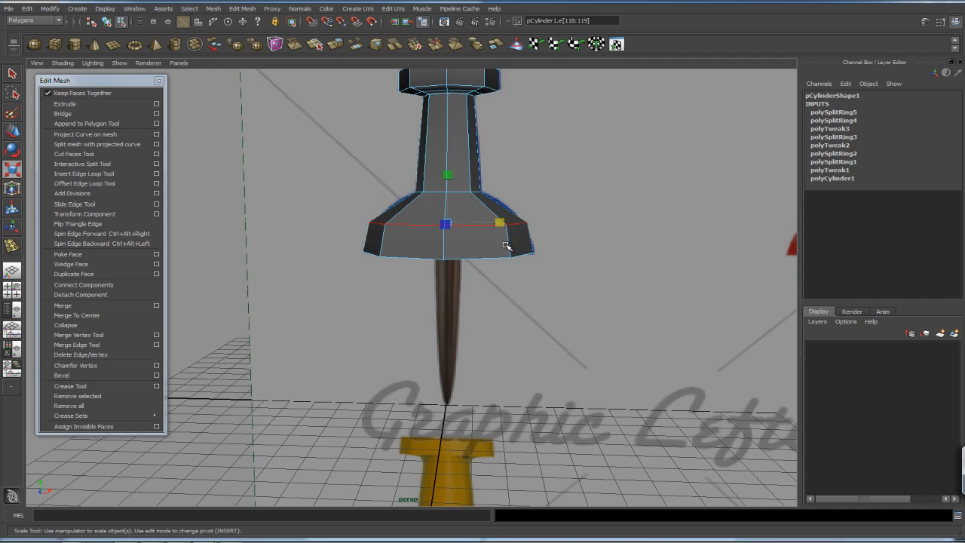
{"action": "left_click_drag", "start_coordinate": [480, 248], "coordinate": [489, 219], "text": "alt"}
{"action": "right_click", "coordinate": [490, 216]}
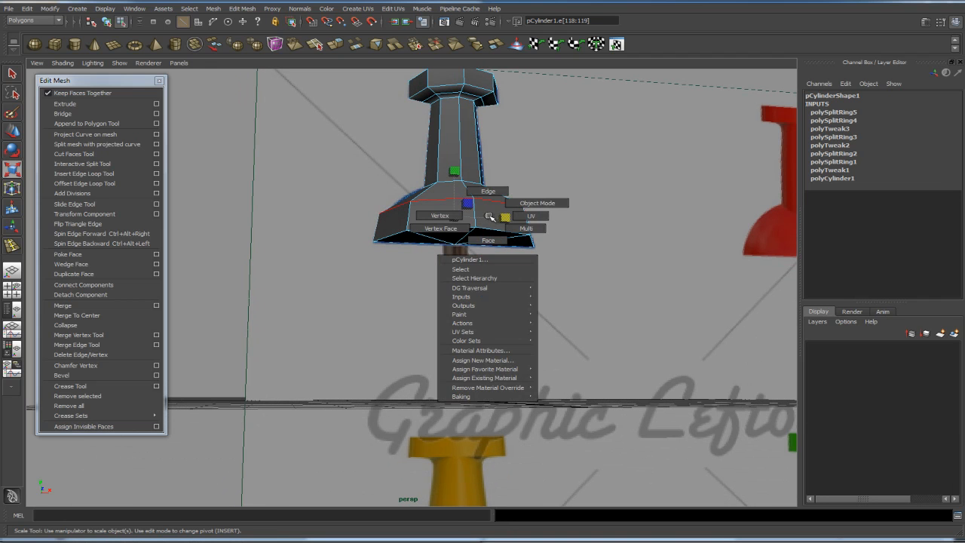
{"action": "left_click_drag", "start_coordinate": [511, 252], "coordinate": [430, 250], "text": "alt"}
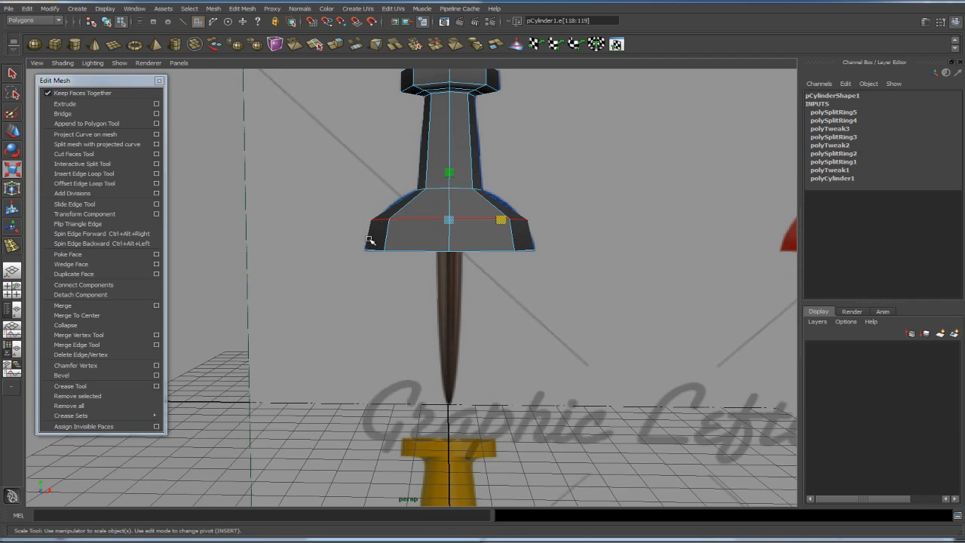
Try box-selecting only the dome's bottom faces, clear the selection and return to the full front view.
{"action": "left_click_drag", "start_coordinate": [624, 297], "coordinate": [577, 266]}
{"action": "left_click_drag", "start_coordinate": [334, 203], "coordinate": [574, 230], "text": "ctrl"}
{"action": "left_click_drag", "start_coordinate": [536, 294], "coordinate": [551, 276], "text": "alt"}
{"action": "left_click", "coordinate": [573, 270]}
{"action": "key", "text": "space"}
{"action": "key", "text": "space"}
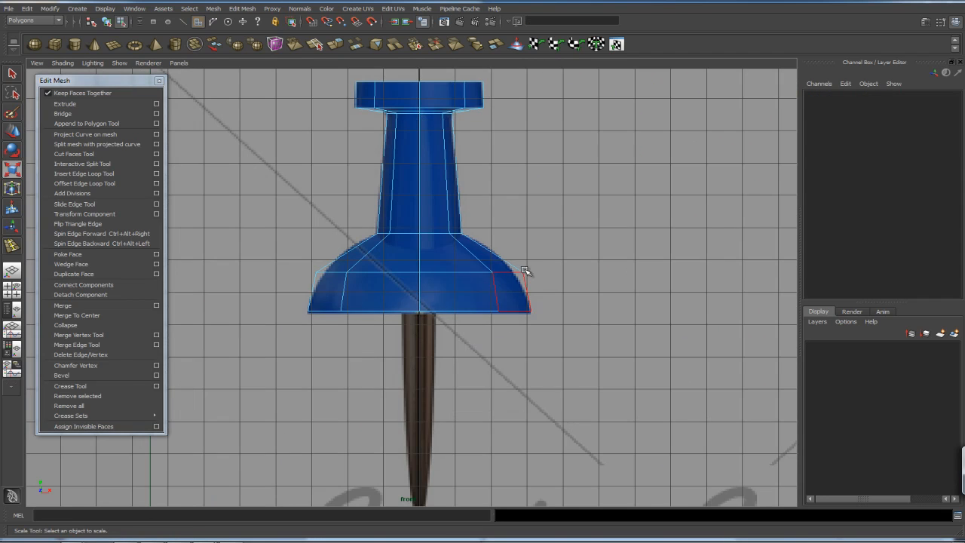
Select only the faces on the dome's flat underside and check the selection from below in the perspective view.
{"action": "middle_click_drag", "start_coordinate": [495, 287], "coordinate": [529, 275], "text": "alt"}
{"action": "mouse_move", "coordinate": [323, 286]}
{"action": "left_mouse_down"}
{"action": "mouse_move", "coordinate": [483, 319]}
{"action": "mouse_move", "coordinate": [604, 324]}
{"action": "left_mouse_up"}
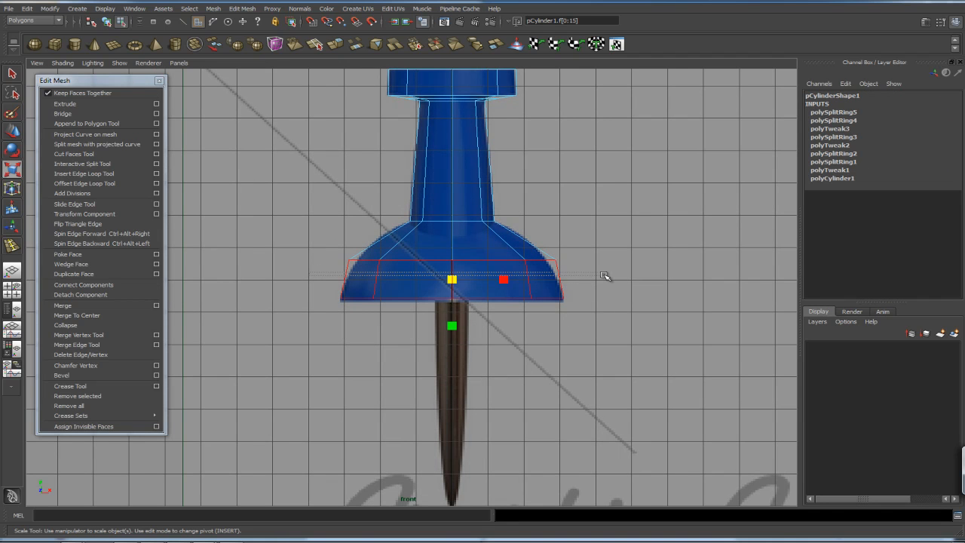
{"action": "left_click_drag", "start_coordinate": [603, 274], "coordinate": [602, 274], "text": "ctrl"}
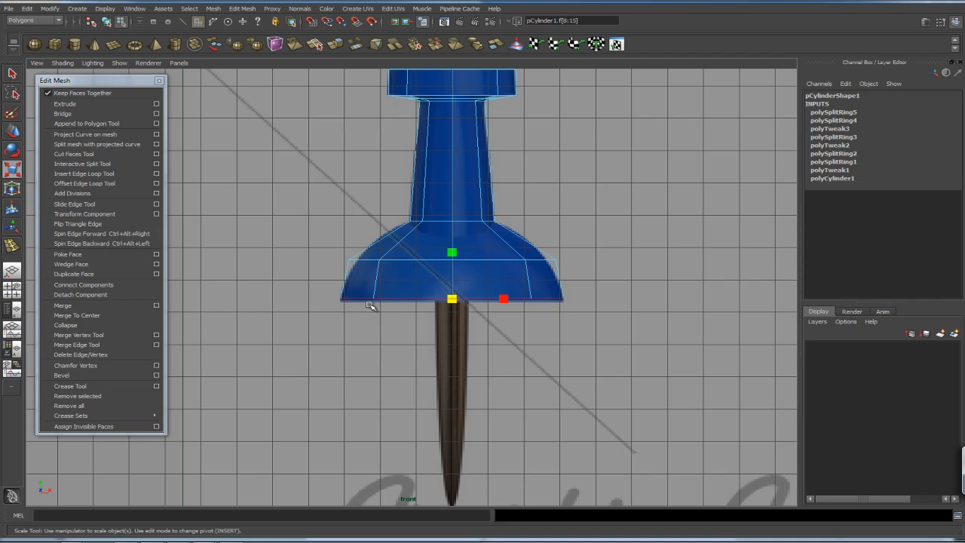
{"action": "key", "text": "space"}
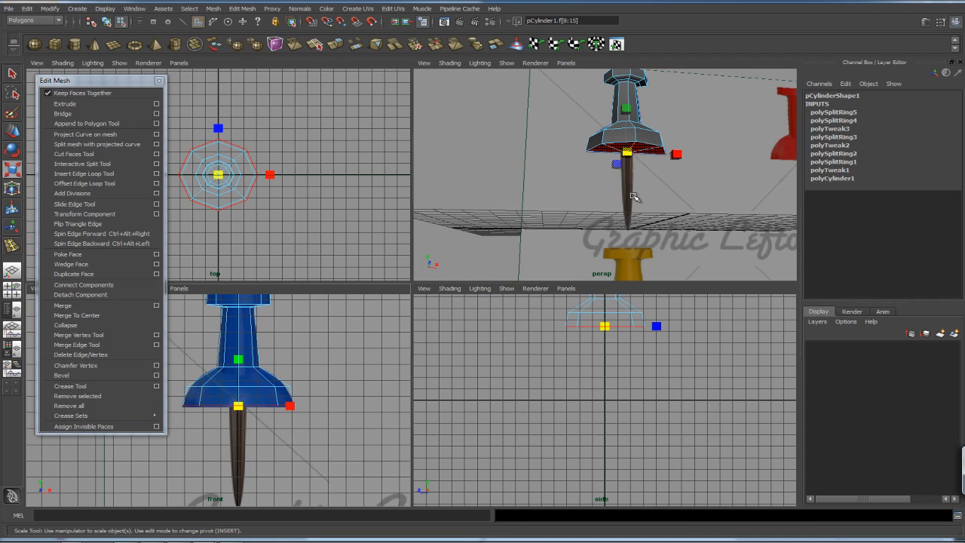
{"action": "left_click_drag", "start_coordinate": [633, 197], "coordinate": [649, 147], "text": "alt"}
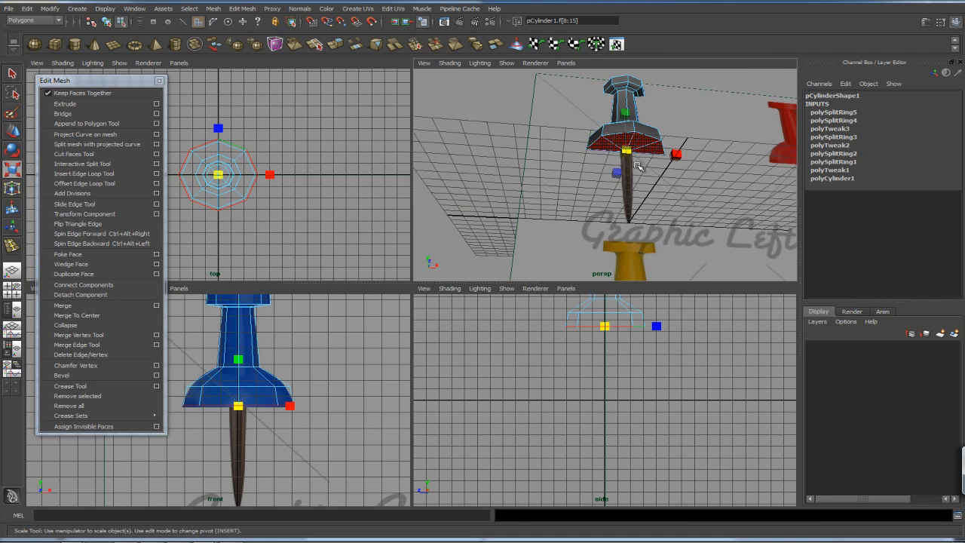
{"action": "key", "text": "space"}
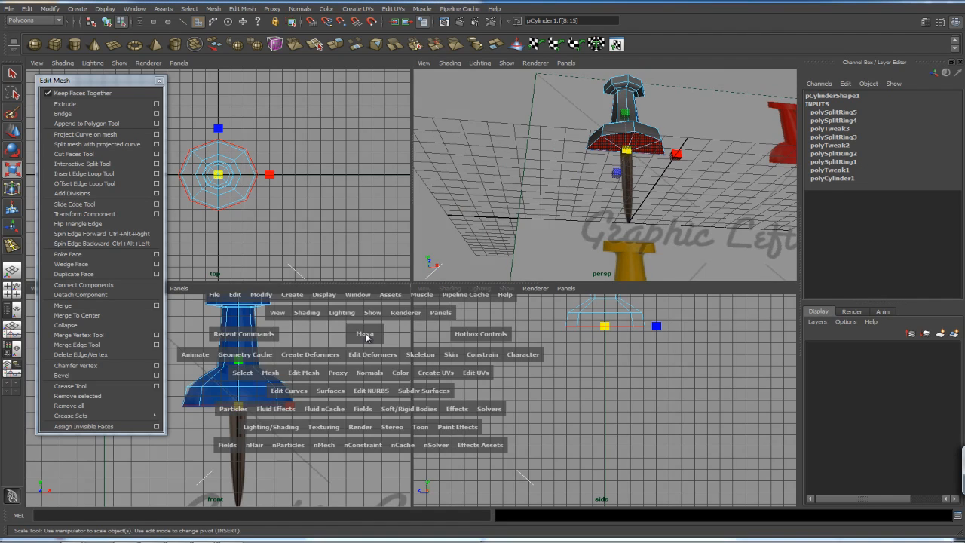
{"action": "middle_click_drag", "start_coordinate": [636, 256], "coordinate": [625, 264], "text": "alt"}
{"action": "middle_click_drag", "start_coordinate": [628, 220], "coordinate": [614, 260], "text": "alt"}
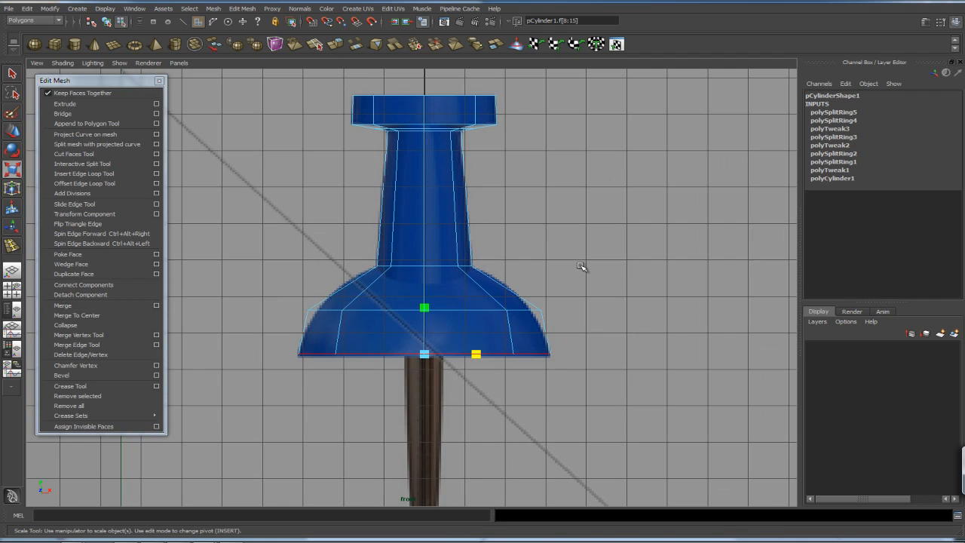
{"action": "key", "text": "space"}
{"action": "left_click_drag", "start_coordinate": [639, 187], "coordinate": [589, 151], "text": "alt"}
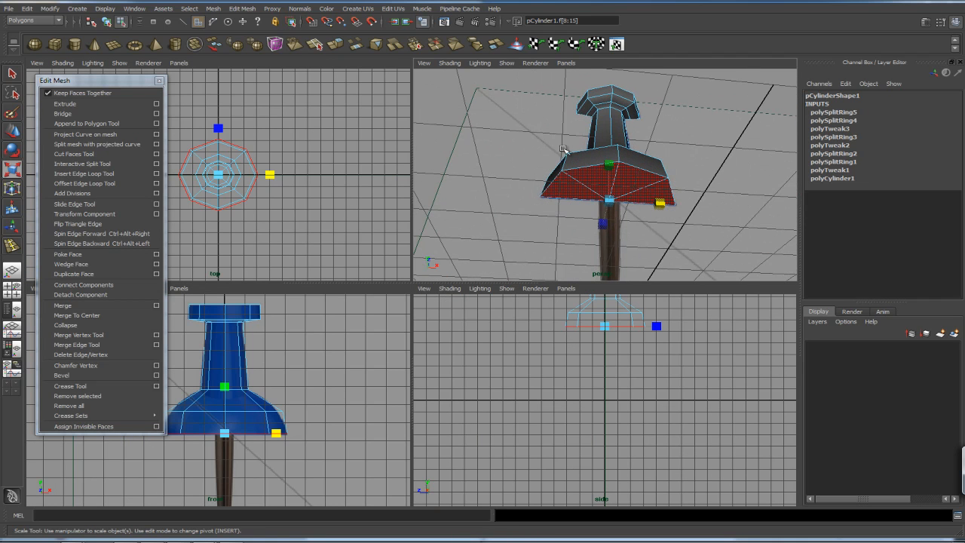
Hide the grid in the perspective view and frame the dome's underside together with the needle.
{"action": "left_click", "coordinate": [507, 63]}
{"action": "left_click", "coordinate": [517, 396]}
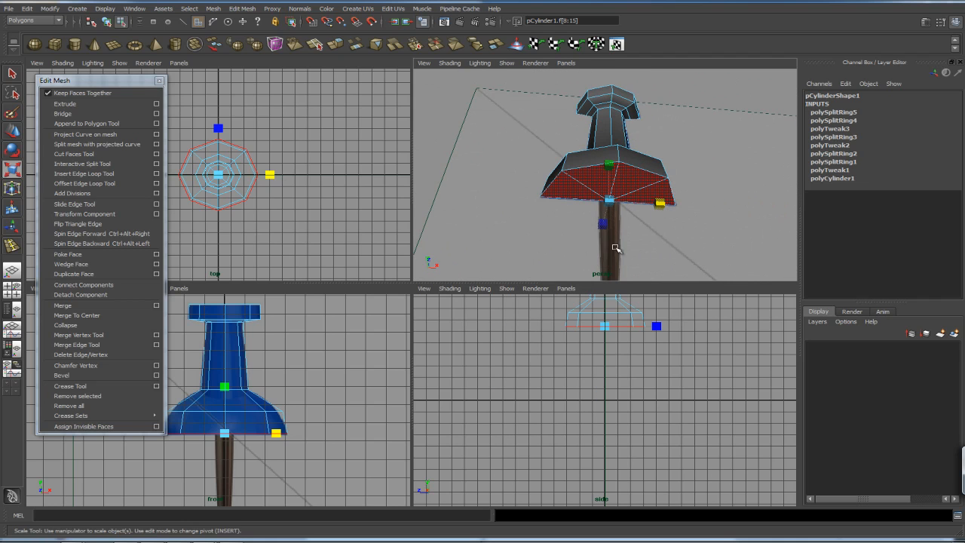
{"action": "middle_click_drag", "start_coordinate": [651, 230], "coordinate": [642, 218], "text": "alt"}
{"action": "right_click_drag", "start_coordinate": [641, 218], "coordinate": [603, 202], "text": "alt"}
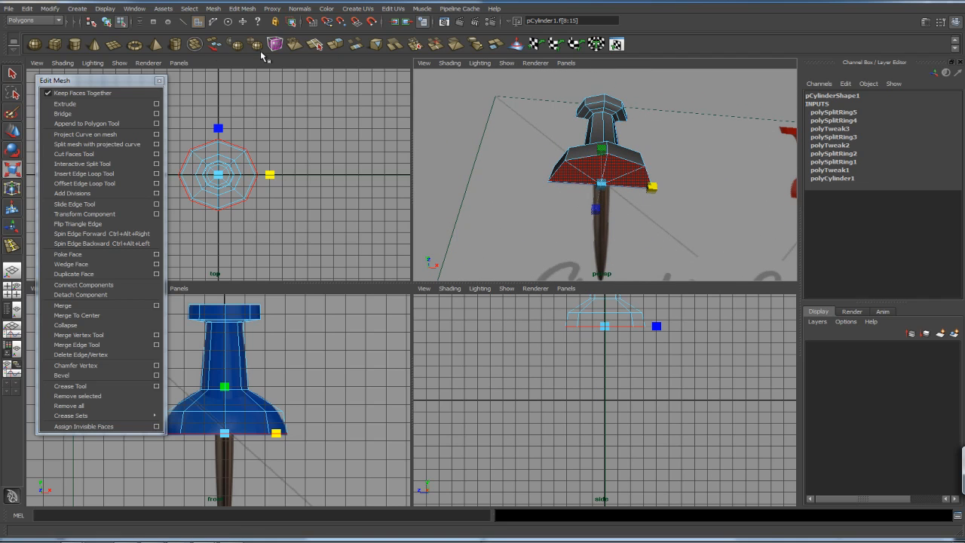
Extrude the dome's underside faces in place and set the extrusion's Offset to 2.42 to match the reference needle's width.
{"action": "left_click", "coordinate": [78, 104]}
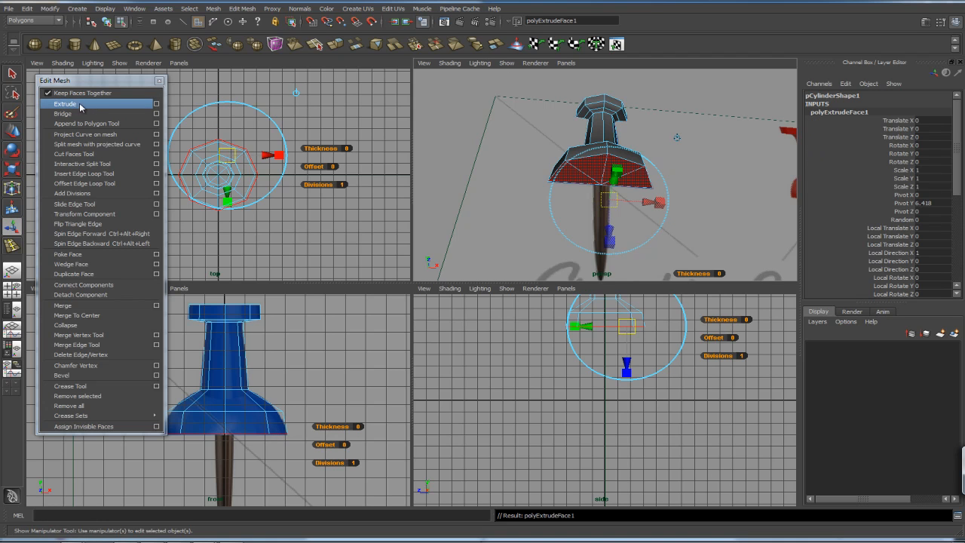
{"action": "mouse_move", "coordinate": [701, 212]}
{"action": "left_mouse_down"}
{"action": "mouse_move", "coordinate": [690, 212]}
{"action": "mouse_move", "coordinate": [701, 212]}
{"action": "left_mouse_up"}
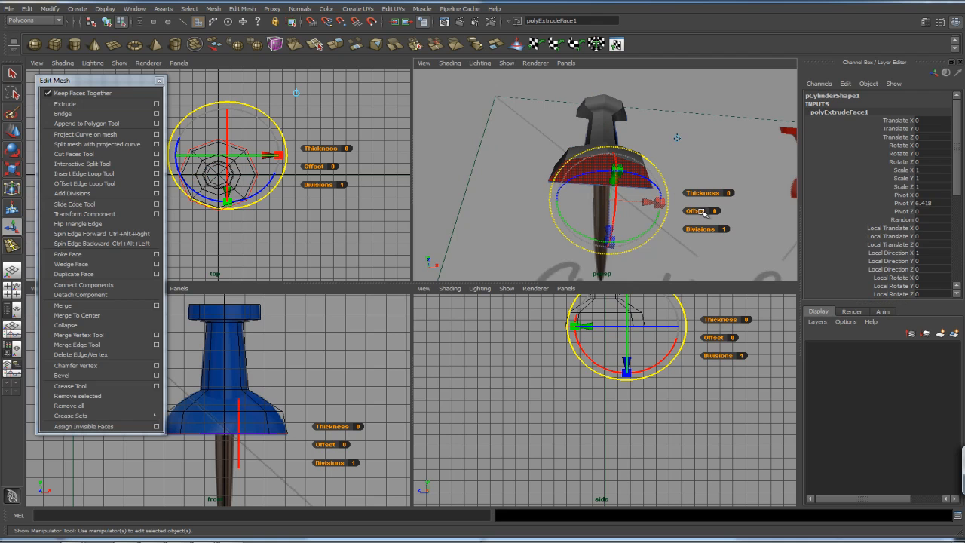
{"action": "left_click", "coordinate": [701, 211]}
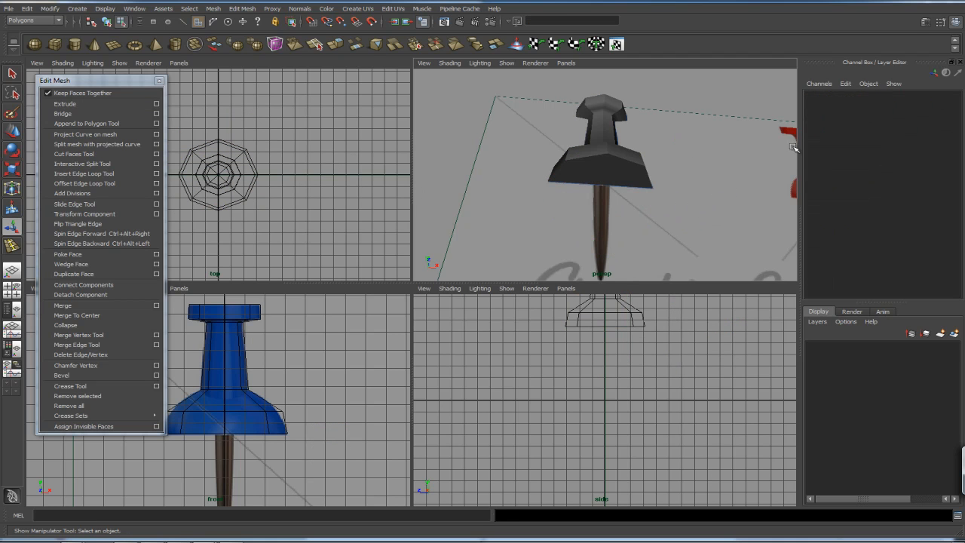
{"action": "left_click", "coordinate": [641, 162]}
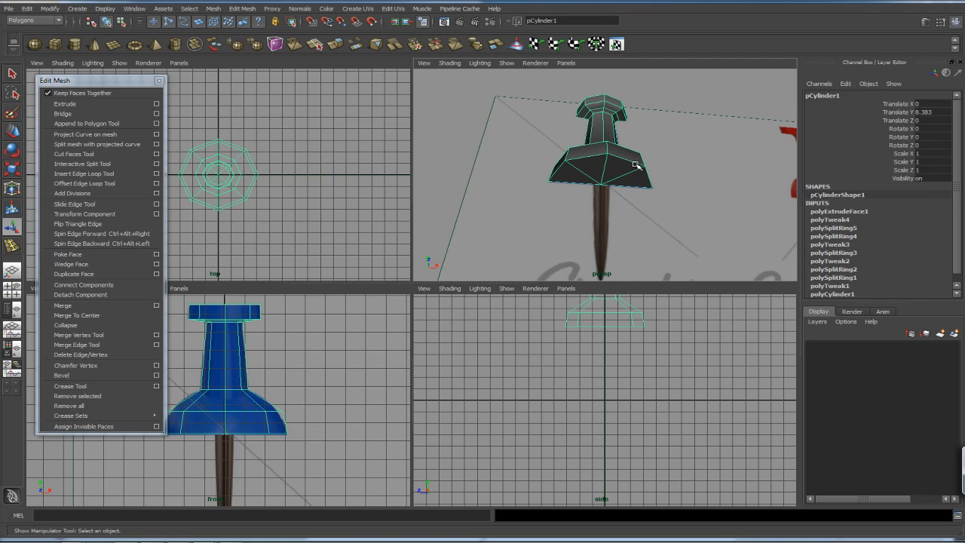
{"action": "left_click", "coordinate": [839, 212]}
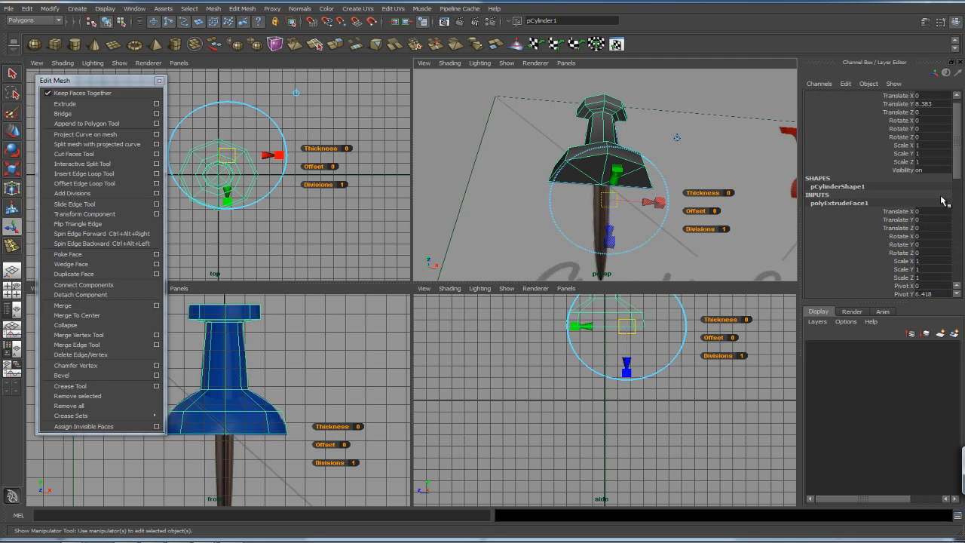
{"action": "left_click_drag", "start_coordinate": [959, 170], "coordinate": [950, 241]}
{"action": "left_click", "coordinate": [905, 240]}
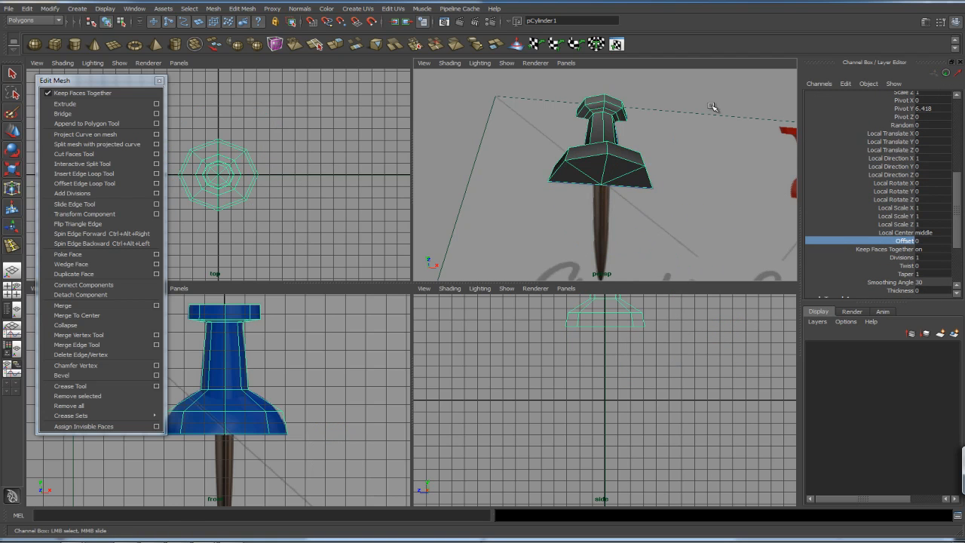
{"action": "mouse_move", "coordinate": [669, 156]}
{"action": "middle_mouse_down"}
{"action": "mouse_move", "coordinate": [743, 154]}
{"action": "mouse_move", "coordinate": [684, 149]}
{"action": "middle_mouse_up"}
{"action": "mouse_move", "coordinate": [697, 157]}
{"action": "middle_mouse_down"}
{"action": "mouse_move", "coordinate": [757, 161]}
{"action": "mouse_move", "coordinate": [700, 168]}
{"action": "middle_mouse_up"}
{"action": "middle_click_drag", "start_coordinate": [324, 391], "coordinate": [309, 367], "text": "alt"}
{"action": "right_click_drag", "start_coordinate": [265, 397], "coordinate": [310, 365], "text": "alt"}
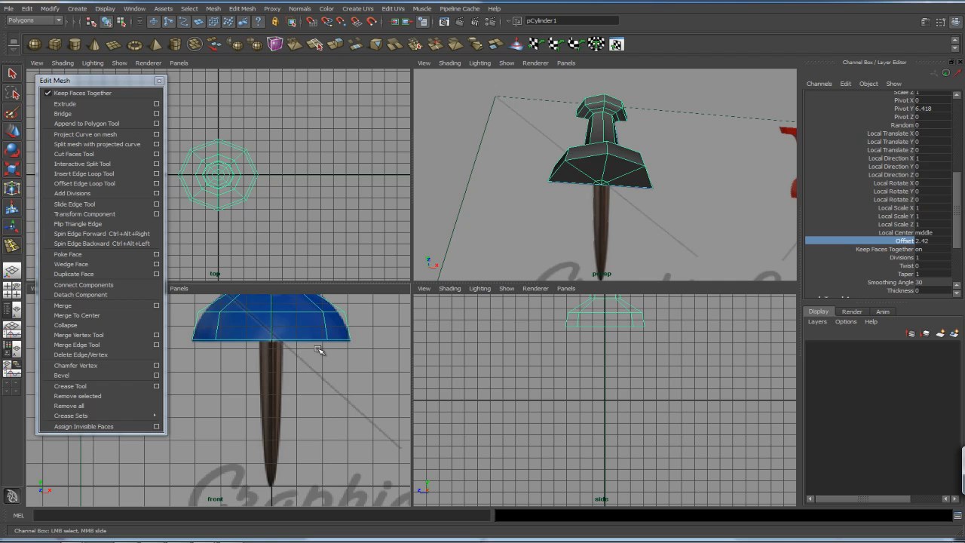
Switch the cylinder to face selection and shrink the selection to the small inner faces at the centre of the dome's underside.
{"action": "right_click_drag", "start_coordinate": [617, 175], "coordinate": [615, 202], "text": "shift"}
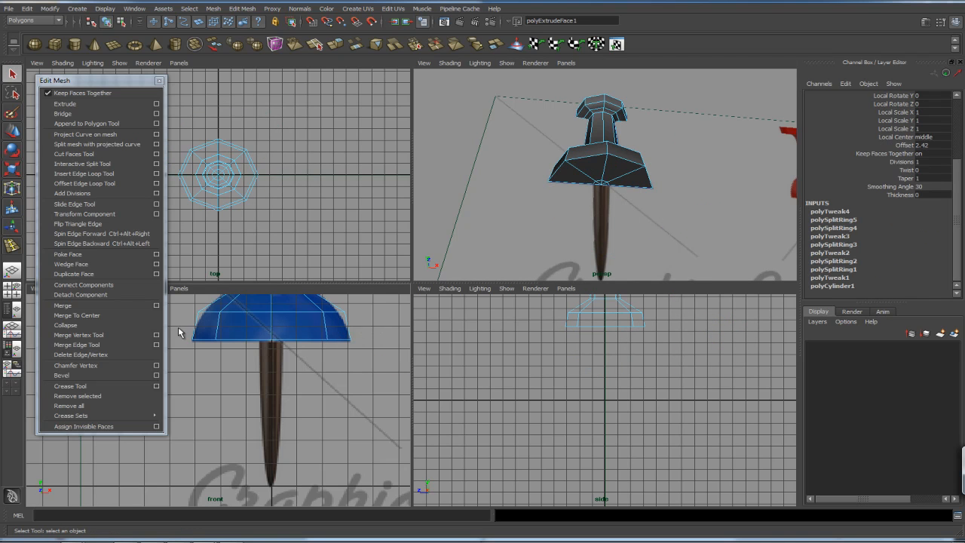
{"action": "key", "text": "q"}
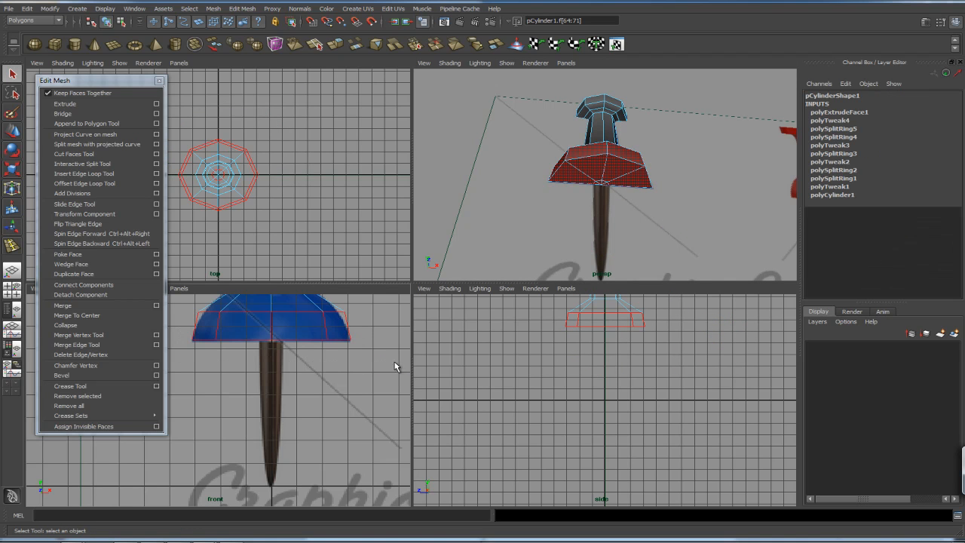
{"action": "middle_click", "coordinate": [579, 245]}
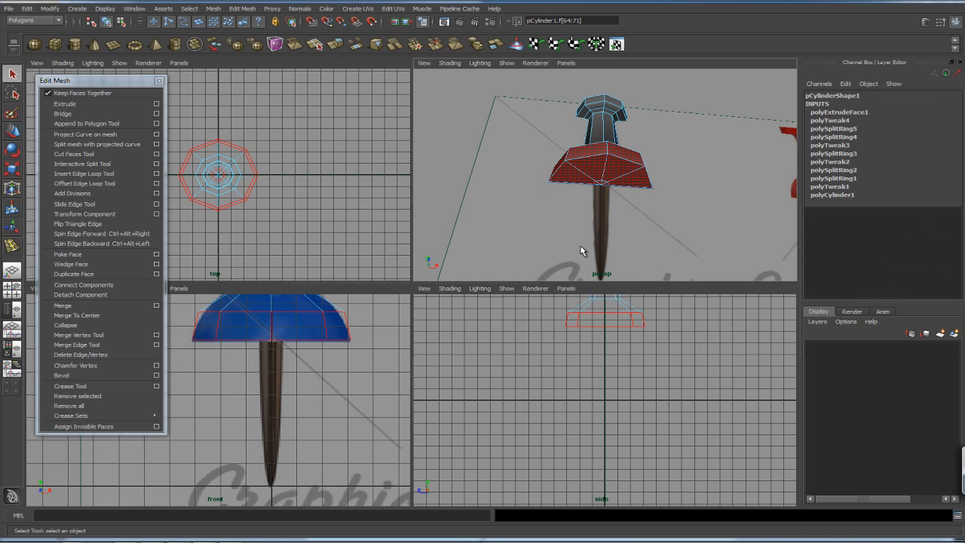
{"action": "key", "text": "shift+comma"}
{"action": "key", "text": "shift+comma"}
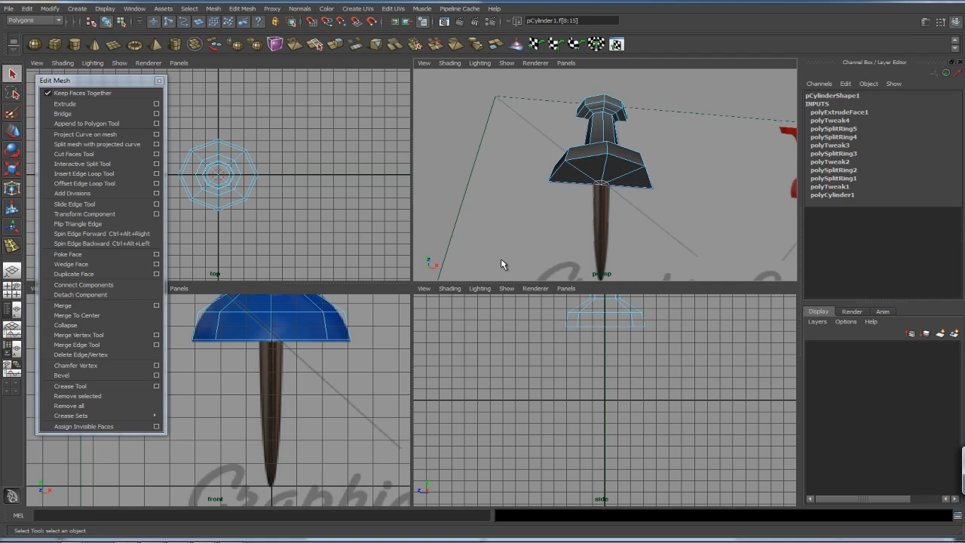
{"action": "middle_click_drag", "start_coordinate": [584, 331], "coordinate": [574, 378], "text": "alt"}
{"action": "middle_click_drag", "start_coordinate": [616, 234], "coordinate": [613, 251], "text": "alt"}
{"action": "right_click_drag", "start_coordinate": [571, 215], "coordinate": [665, 219], "text": "alt"}
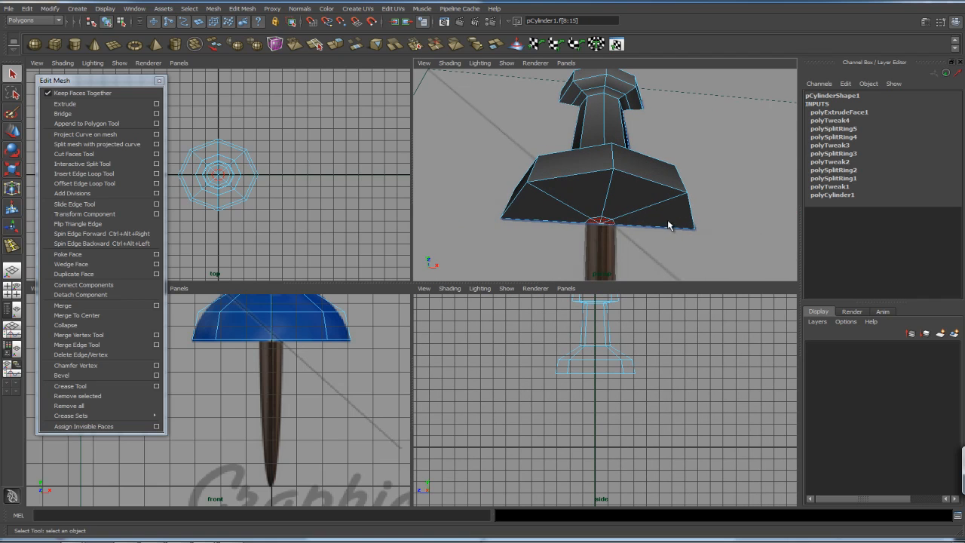
{"action": "left_click_drag", "start_coordinate": [700, 178], "coordinate": [680, 188], "text": "alt"}
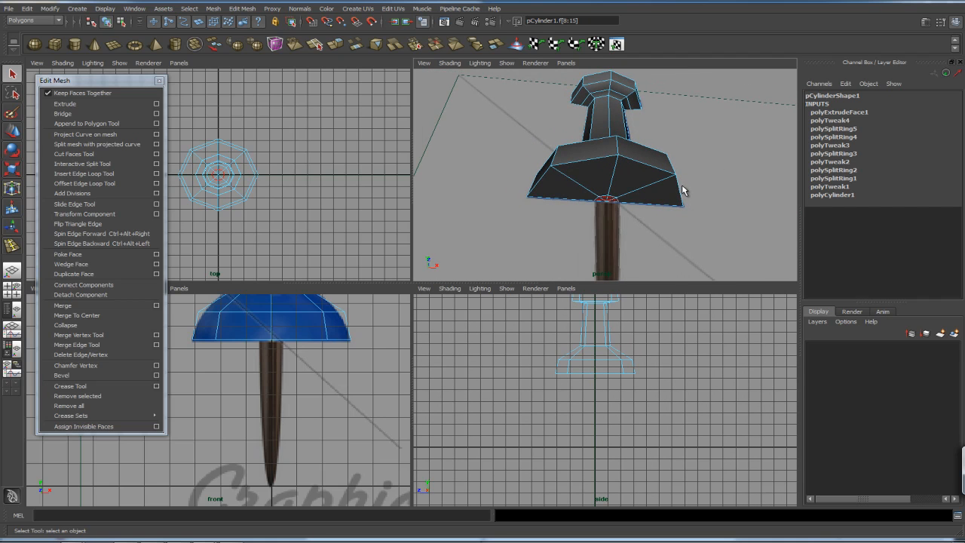
{"action": "middle_click_drag", "start_coordinate": [381, 348], "coordinate": [329, 383], "text": "alt"}
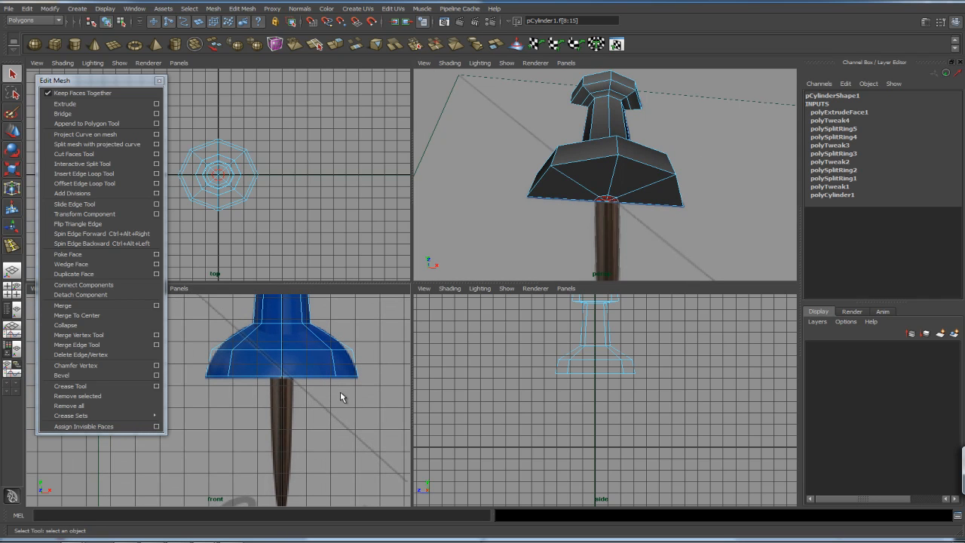
Extrude the small inner faces and move them down to the tip of the reference needle.
{"action": "left_click", "coordinate": [92, 104]}
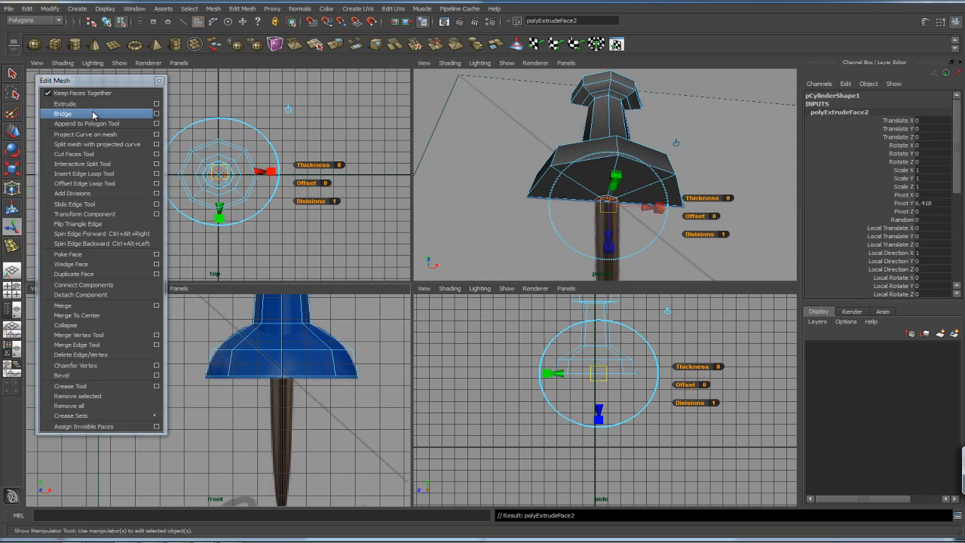
{"action": "key", "text": "w"}
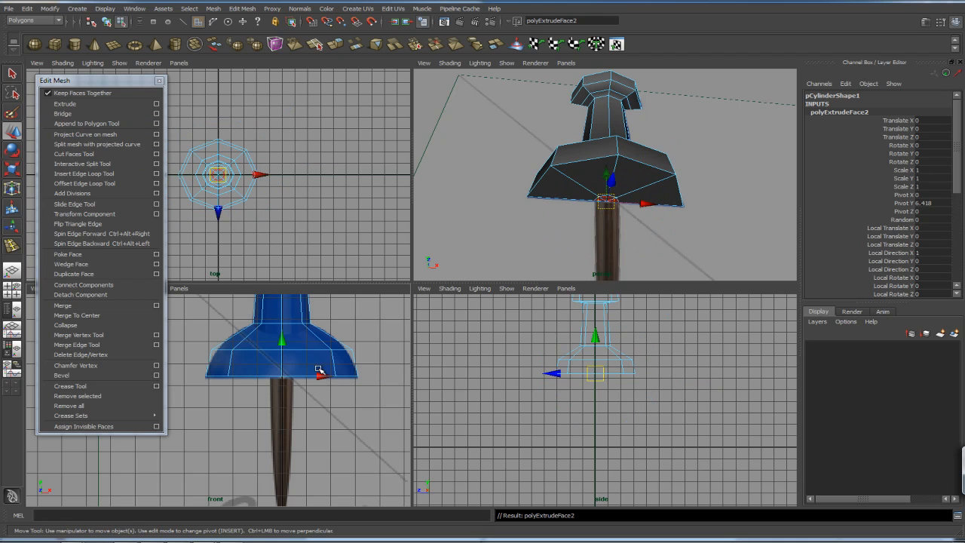
{"action": "left_click_drag", "start_coordinate": [283, 343], "coordinate": [280, 433]}
{"action": "middle_click_drag", "start_coordinate": [280, 434], "coordinate": [293, 360], "text": "alt"}
{"action": "left_click_drag", "start_coordinate": [293, 360], "coordinate": [294, 408]}
{"action": "middle_click_drag", "start_coordinate": [329, 407], "coordinate": [338, 351], "text": "alt"}
{"action": "right_click_drag", "start_coordinate": [338, 351], "coordinate": [497, 406], "text": "alt"}
{"action": "middle_click_drag", "start_coordinate": [351, 373], "coordinate": [276, 392], "text": "alt"}
{"action": "right_click_drag", "start_coordinate": [277, 393], "coordinate": [472, 369], "text": "alt"}
{"action": "middle_click_drag", "start_coordinate": [453, 355], "coordinate": [336, 372], "text": "alt"}
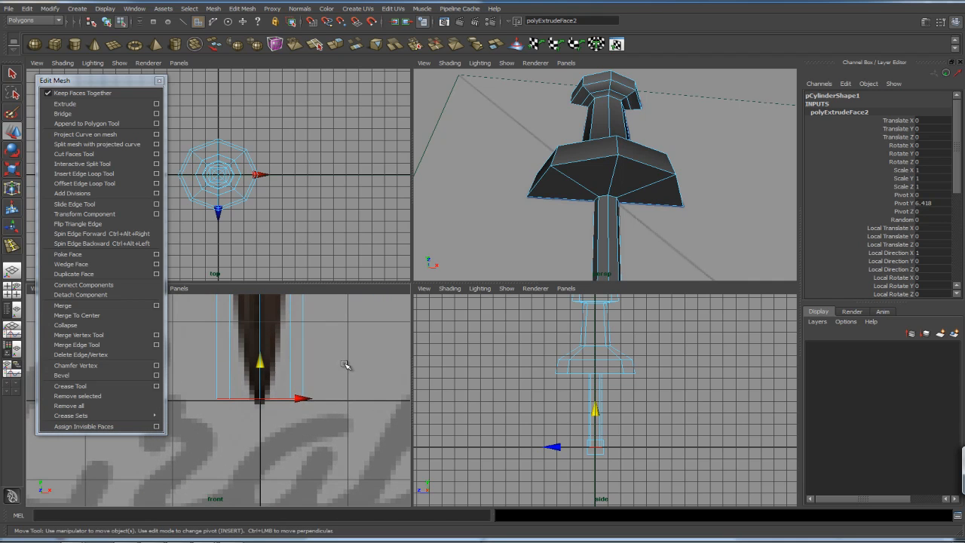
{"action": "left_click_drag", "start_coordinate": [261, 368], "coordinate": [219, 402]}
Scale the extruded end faces in uniformly so the needle tapers to the reference point.
{"action": "key", "text": "r"}
{"action": "middle_click_drag", "start_coordinate": [241, 329], "coordinate": [254, 428], "text": "alt"}
{"action": "middle_click_drag", "start_coordinate": [244, 361], "coordinate": [233, 319], "text": "alt"}
{"action": "left_click_drag", "start_coordinate": [277, 380], "coordinate": [269, 379]}
{"action": "middle_click_drag", "start_coordinate": [293, 383], "coordinate": [283, 373], "text": "alt"}
Examine the needle's tip up close against the reference image in the front and perspective views.
{"action": "middle_click_drag", "start_coordinate": [645, 233], "coordinate": [646, 156], "text": "alt"}
{"action": "middle_click_drag", "start_coordinate": [612, 273], "coordinate": [646, 177], "text": "alt"}
{"action": "middle_click_drag", "start_coordinate": [325, 343], "coordinate": [334, 330], "text": "alt"}
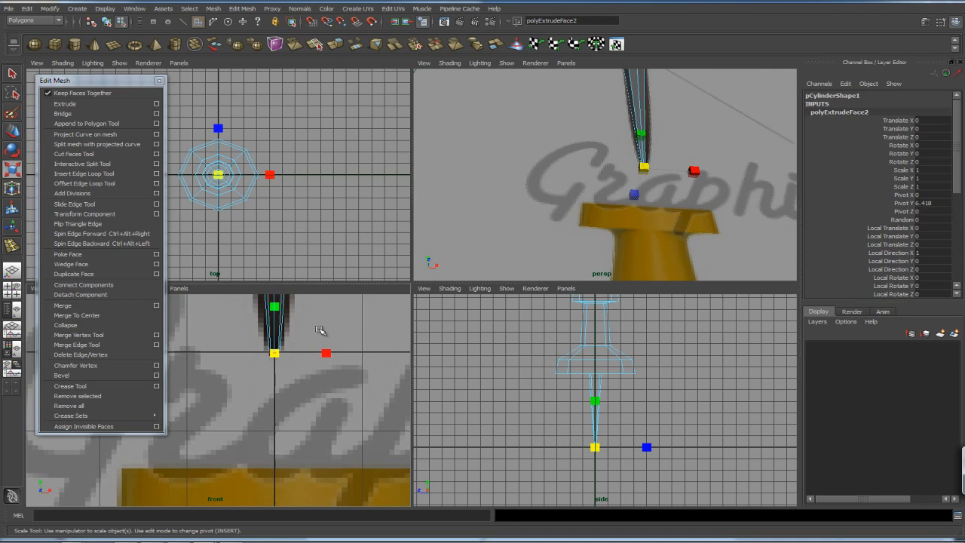
{"action": "right_click_drag", "start_coordinate": [334, 329], "coordinate": [403, 377], "text": "alt"}
{"action": "middle_click_drag", "start_coordinate": [303, 336], "coordinate": [285, 366], "text": "alt"}
{"action": "right_click_drag", "start_coordinate": [284, 366], "coordinate": [361, 373], "text": "alt"}
{"action": "middle_click_drag", "start_coordinate": [360, 373], "coordinate": [304, 394], "text": "alt"}
{"action": "mouse_move", "coordinate": [303, 394]}
{"action": "right_mouse_down", "text": "alt"}
{"action": "mouse_move", "coordinate": [390, 395]}
{"action": "mouse_move", "coordinate": [297, 393]}
{"action": "right_mouse_up", "text": "alt"}
{"action": "right_click_drag", "start_coordinate": [279, 391], "coordinate": [405, 390], "text": "alt"}
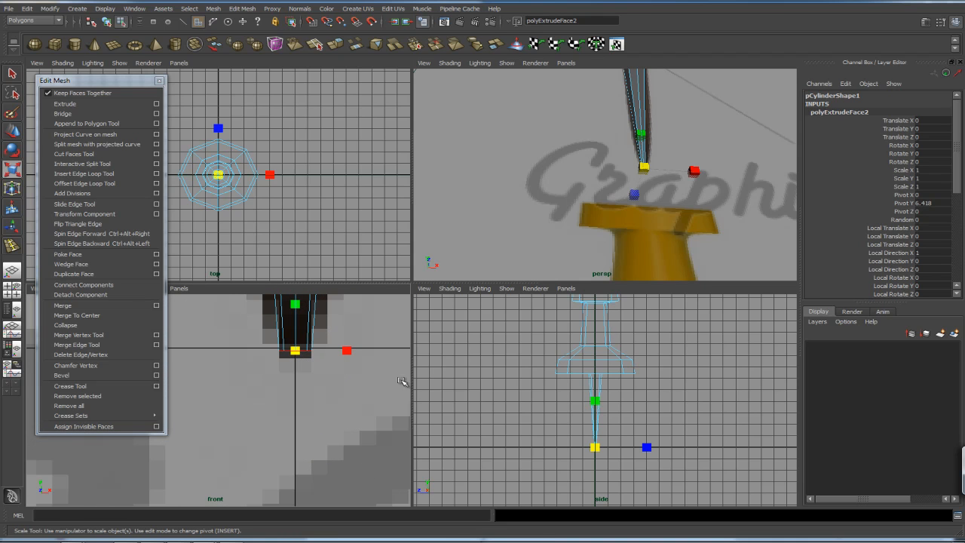
{"action": "middle_click_drag", "start_coordinate": [654, 215], "coordinate": [606, 211], "text": "alt"}
{"action": "right_click_drag", "start_coordinate": [606, 211], "coordinate": [658, 213], "text": "alt"}
{"action": "middle_click_drag", "start_coordinate": [628, 192], "coordinate": [626, 213], "text": "alt"}
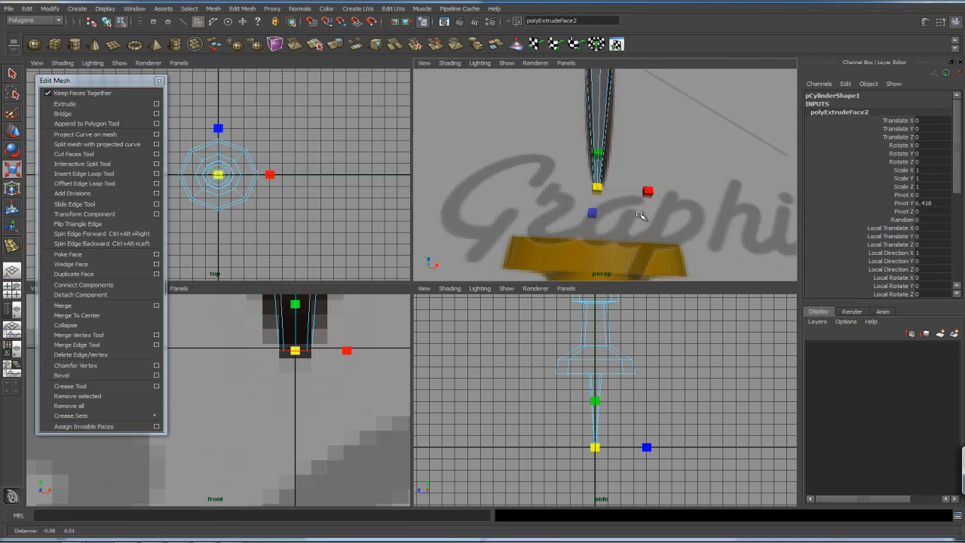
Set the front camera's reference image plane to display only when looking through the camera.
{"action": "left_click", "coordinate": [739, 195]}
{"action": "right_click_drag", "start_coordinate": [758, 193], "coordinate": [664, 195], "text": "alt"}
{"action": "left_click_drag", "start_coordinate": [664, 194], "coordinate": [560, 217], "text": "alt"}
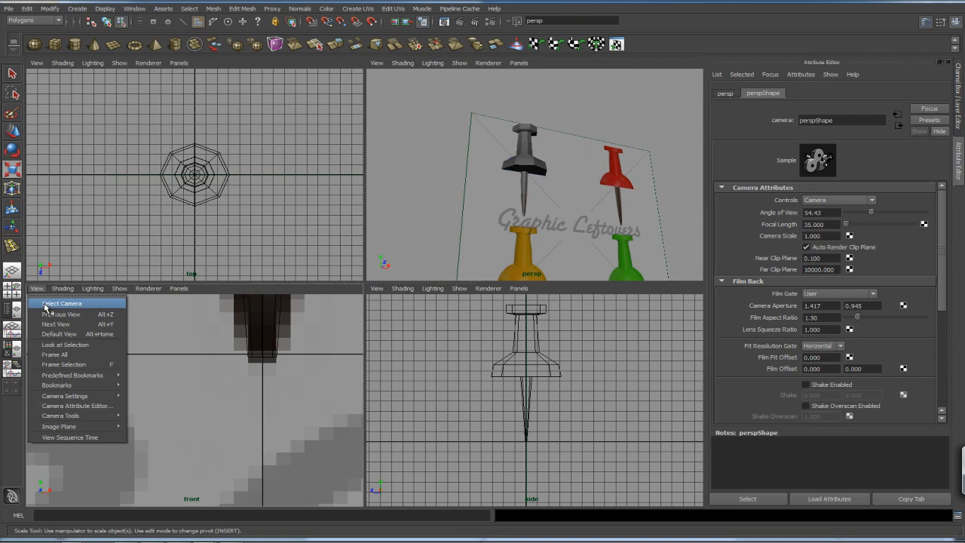
{"action": "left_click", "coordinate": [59, 302]}
{"action": "left_click", "coordinate": [815, 93]}
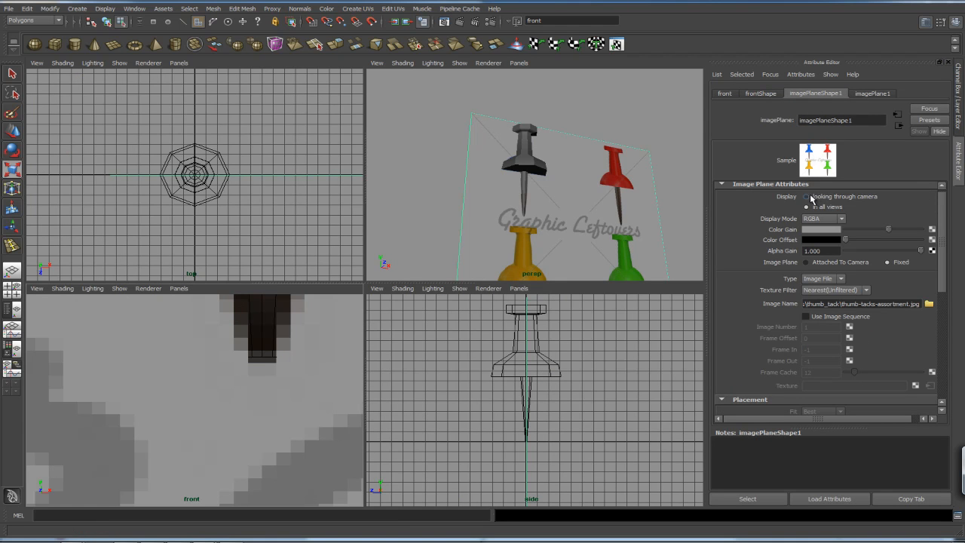
{"action": "left_click", "coordinate": [807, 196]}
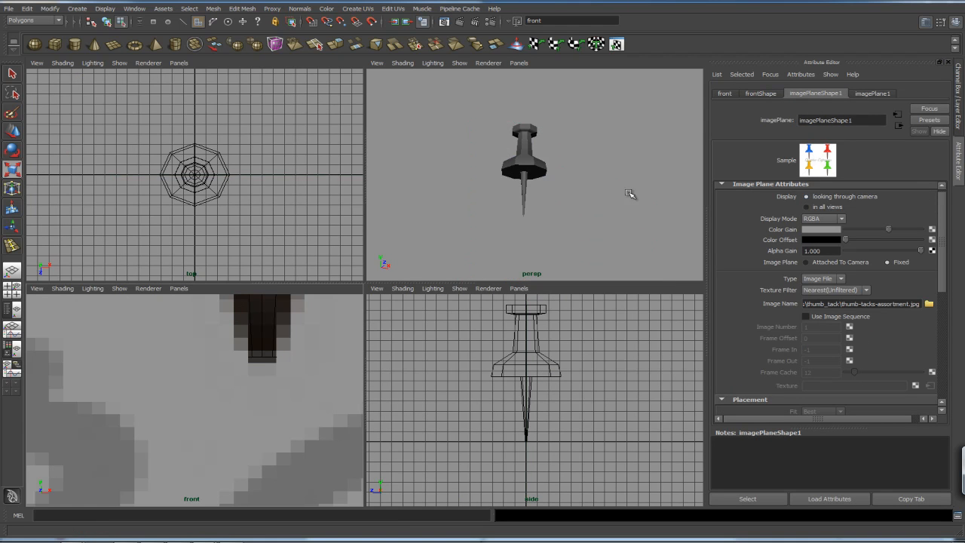
{"action": "left_click", "coordinate": [941, 22]}
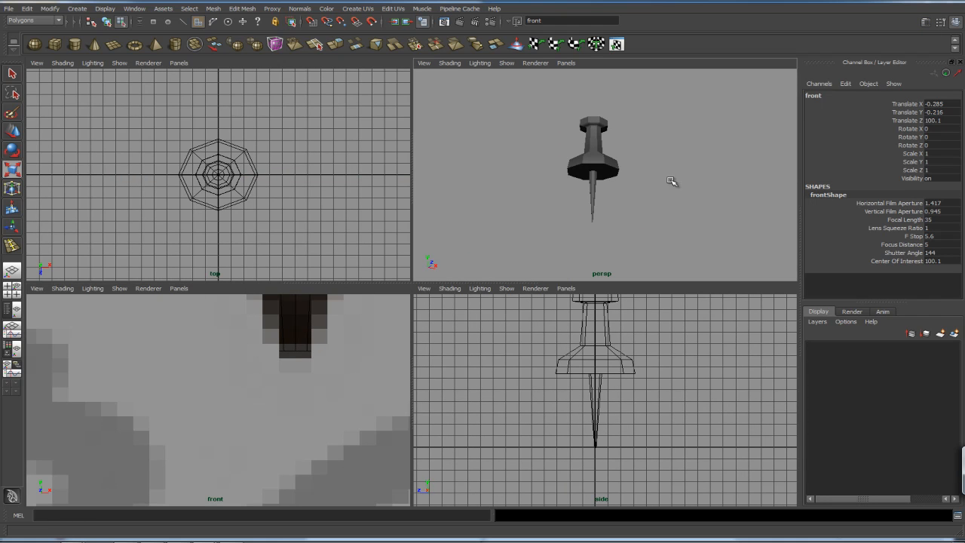
Pull the centre vertex of the needle's flat end down to form a pointed tip in the perspective view.
{"action": "key", "text": "space"}
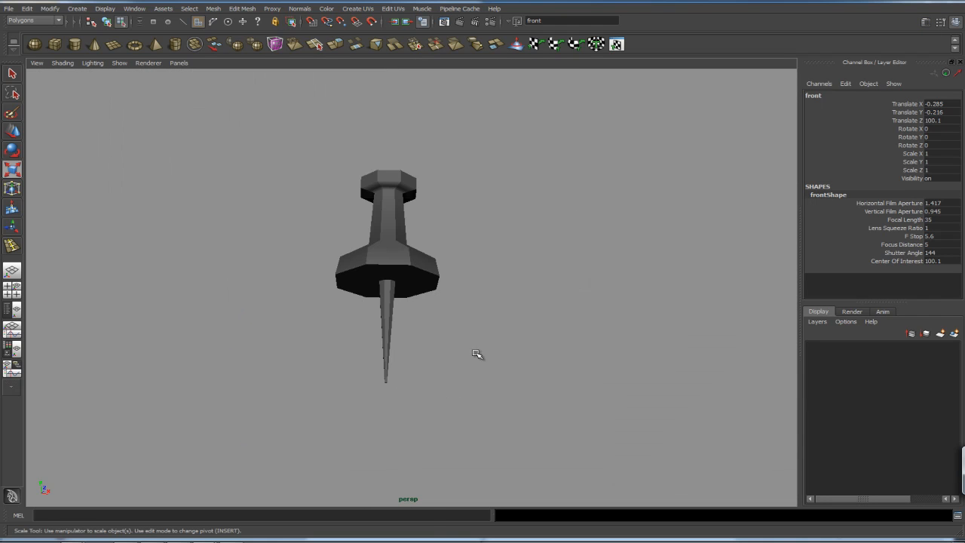
{"action": "left_click_drag", "start_coordinate": [477, 349], "coordinate": [422, 347], "text": "alt"}
{"action": "right_click_drag", "start_coordinate": [385, 343], "coordinate": [344, 340]}
{"action": "left_click_drag", "start_coordinate": [344, 341], "coordinate": [448, 416]}
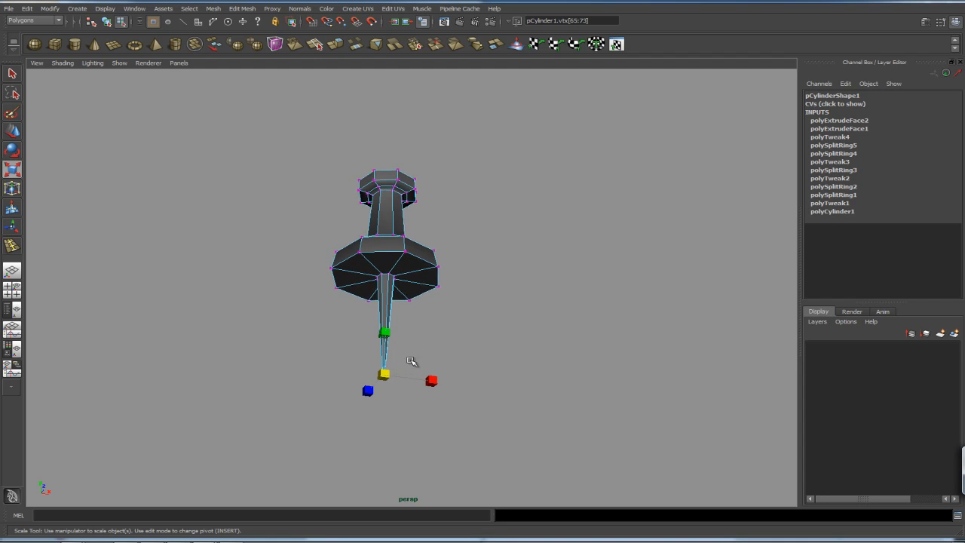
{"action": "key", "text": "f"}
{"action": "left_click", "coordinate": [659, 379]}
{"action": "right_click_drag", "start_coordinate": [690, 319], "coordinate": [674, 299], "text": "alt"}
{"action": "right_click_drag", "start_coordinate": [433, 335], "coordinate": [564, 292], "text": "alt"}
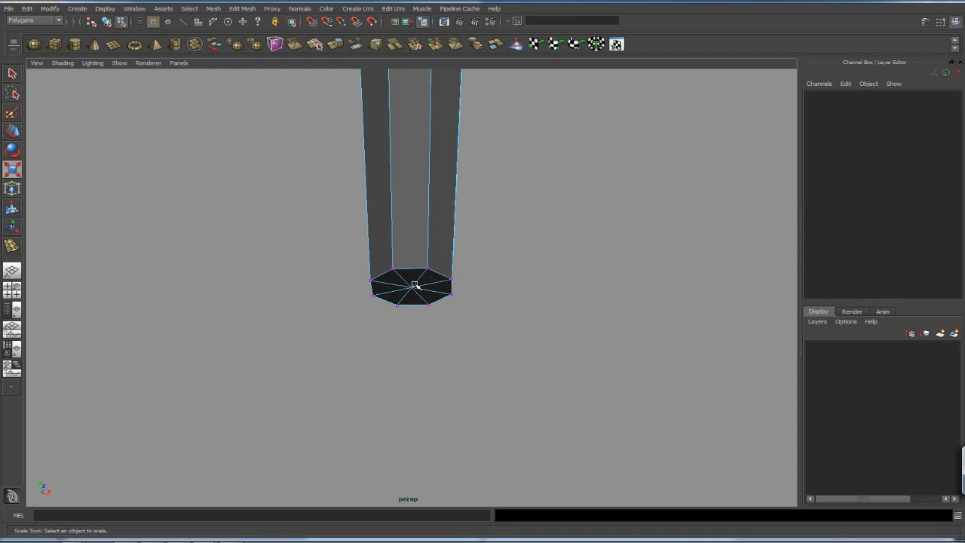
{"action": "left_click", "coordinate": [412, 289]}
{"action": "key", "text": "w"}
{"action": "left_click_drag", "start_coordinate": [407, 255], "coordinate": [405, 352]}
{"action": "left_click", "coordinate": [545, 334]}
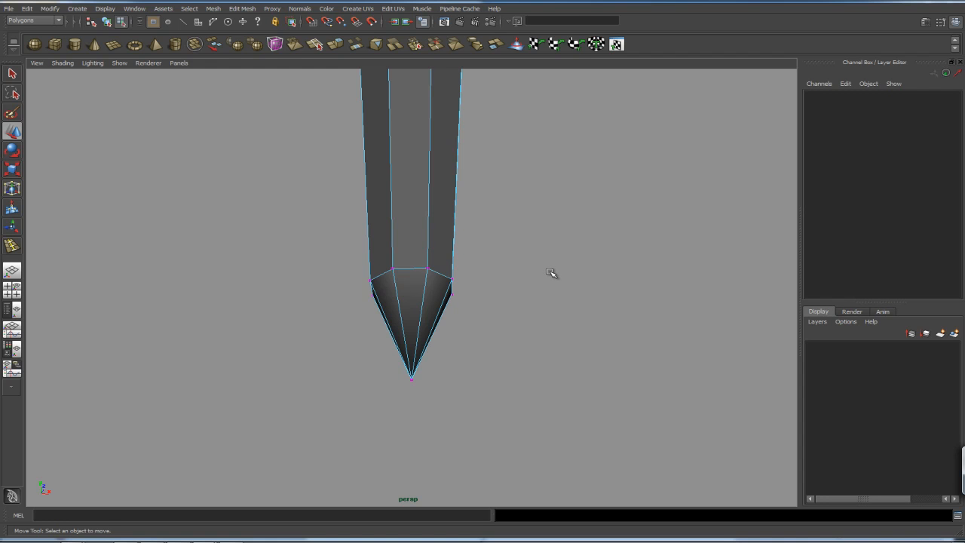
Lengthen the needle's point by moving its vertex further down, and compare it in smoothed and unsmoothed display.
{"action": "left_click", "coordinate": [412, 377]}
{"action": "left_click_drag", "start_coordinate": [409, 345], "coordinate": [398, 452]}
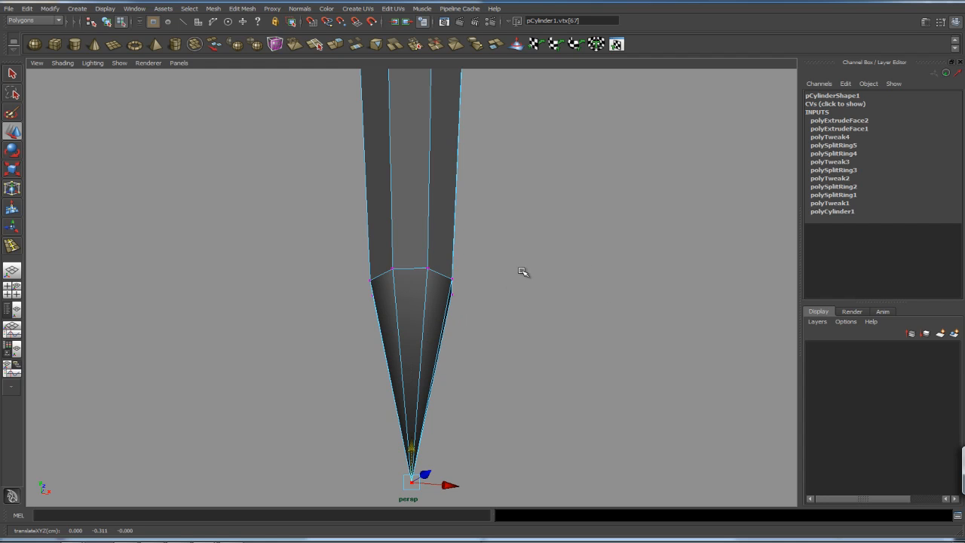
{"action": "key", "text": "3"}
{"action": "key", "text": "1"}
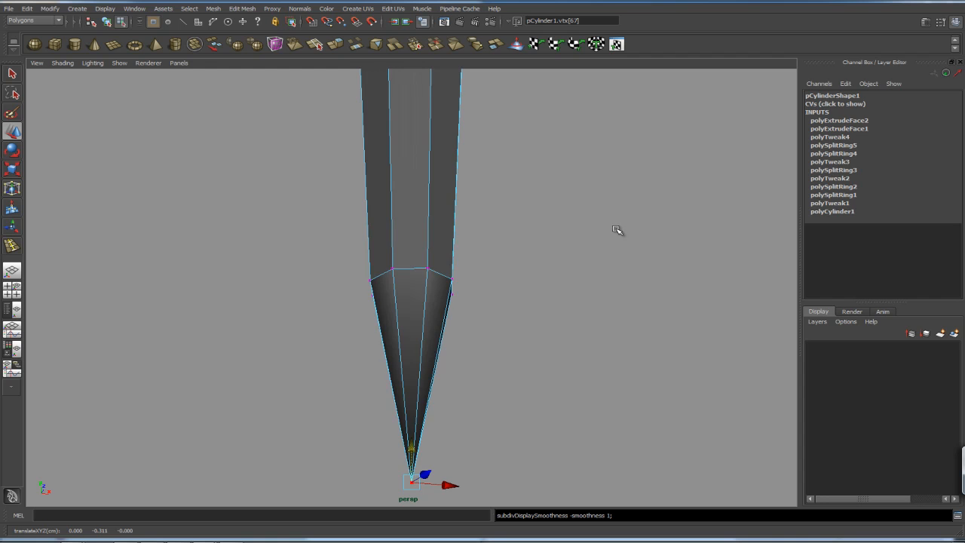
{"action": "key", "text": "3"}
{"action": "key", "text": "ctrl+z"}
{"action": "key", "text": "ctrl+z"}
{"action": "key", "text": "ctrl+z"}
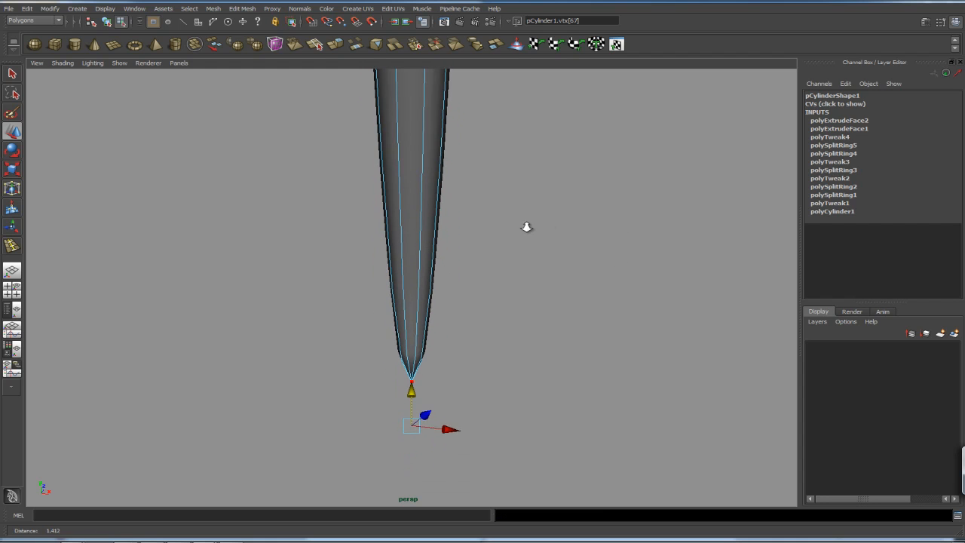
{"action": "key", "text": "1"}
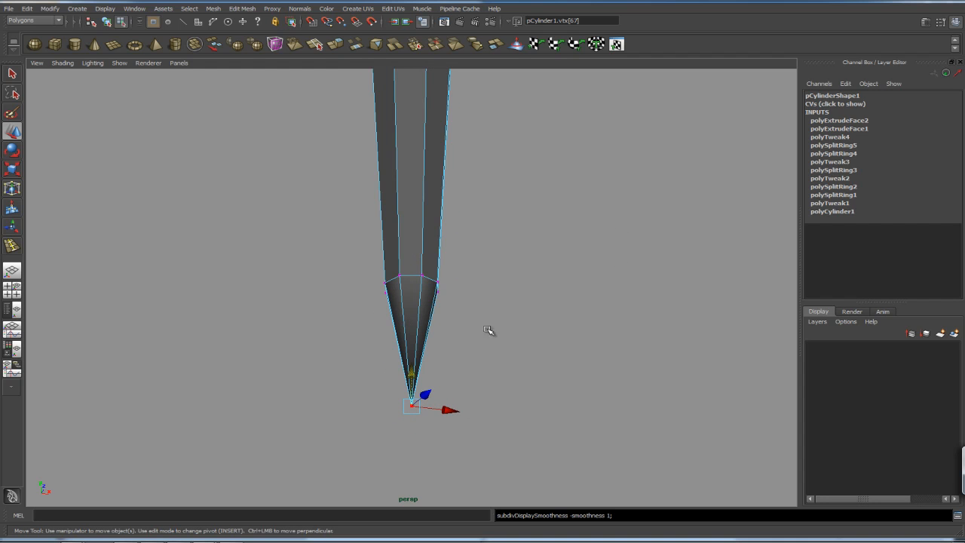
Examine the pointed needle tip in object mode, both from a distance and up close.
{"action": "left_click", "coordinate": [519, 318]}
{"action": "right_click_drag", "start_coordinate": [426, 277], "coordinate": [476, 231]}
{"action": "left_click_drag", "start_coordinate": [528, 272], "coordinate": [508, 302], "text": "alt"}
{"action": "right_click_drag", "start_coordinate": [508, 301], "coordinate": [394, 307], "text": "alt"}
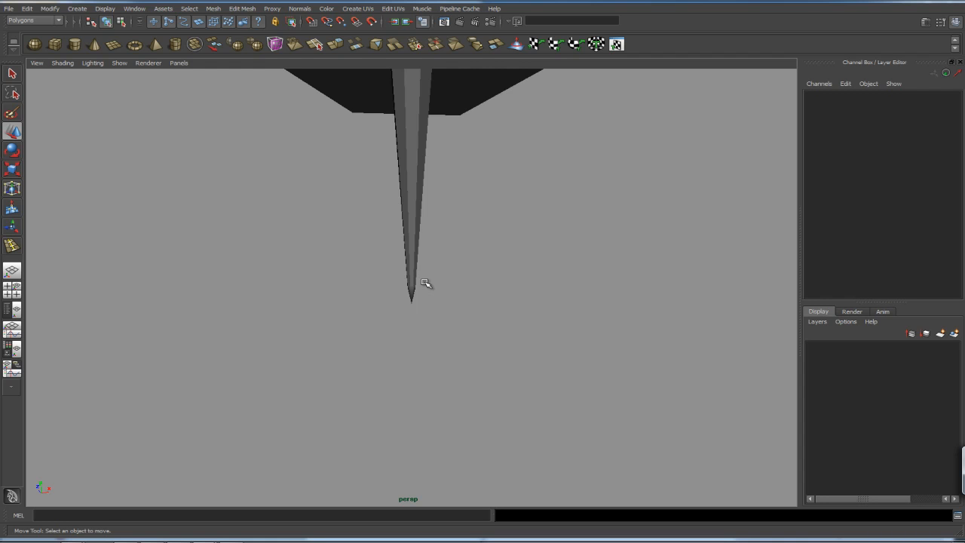
{"action": "left_click_drag", "start_coordinate": [426, 284], "coordinate": [363, 327]}
{"action": "right_click_drag", "start_coordinate": [404, 295], "coordinate": [678, 302], "text": "alt"}
{"action": "middle_click_drag", "start_coordinate": [469, 289], "coordinate": [513, 288], "text": "alt"}
{"action": "right_click_drag", "start_coordinate": [513, 288], "coordinate": [644, 280], "text": "alt"}
{"action": "middle_click_drag", "start_coordinate": [645, 281], "coordinate": [566, 279], "text": "alt"}
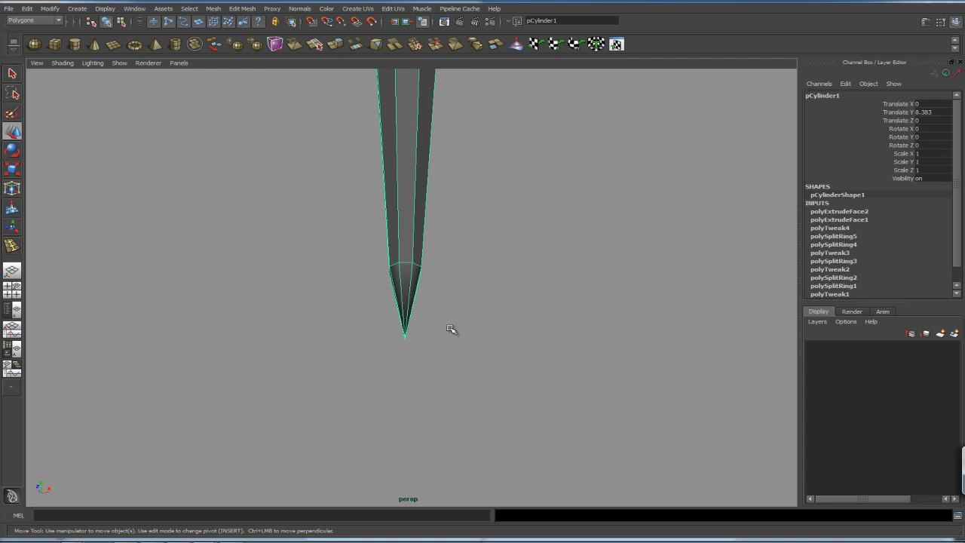
Move the needle's point vertex back up almost level with the end ring and select the vertices at the tip.
{"action": "right_click_drag", "start_coordinate": [401, 316], "coordinate": [344, 314]}
{"action": "left_click", "coordinate": [404, 336]}
{"action": "left_click_drag", "start_coordinate": [423, 324], "coordinate": [422, 244]}
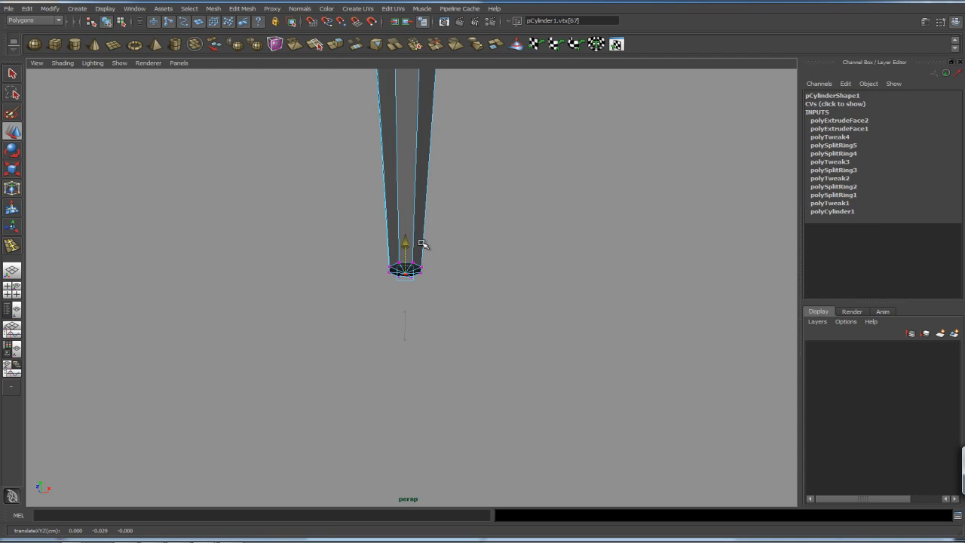
{"action": "left_click", "coordinate": [505, 280]}
{"action": "right_click_drag", "start_coordinate": [604, 256], "coordinate": [384, 257], "text": "alt"}
{"action": "left_click", "coordinate": [411, 309]}
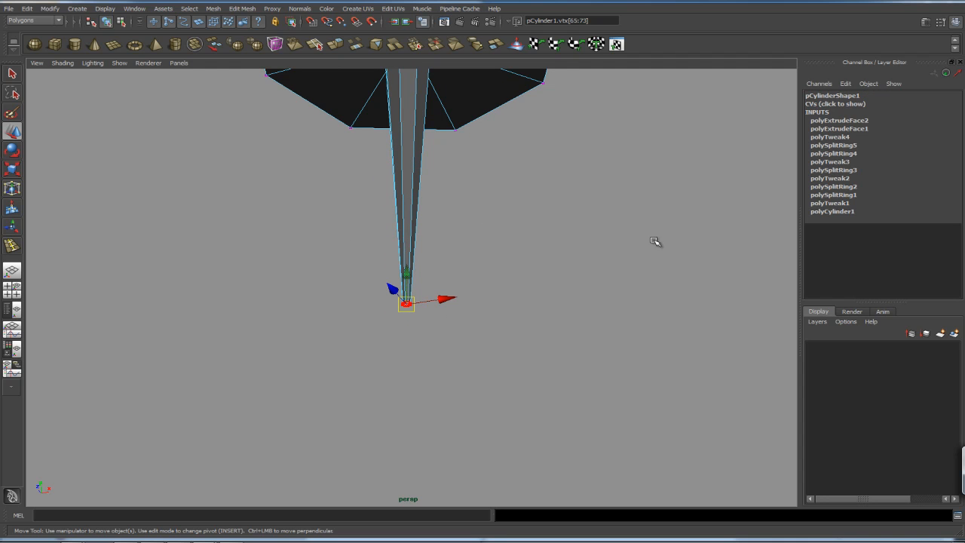
Insert an edge loop around the middle of the needle in the front view.
{"action": "key", "text": "space"}
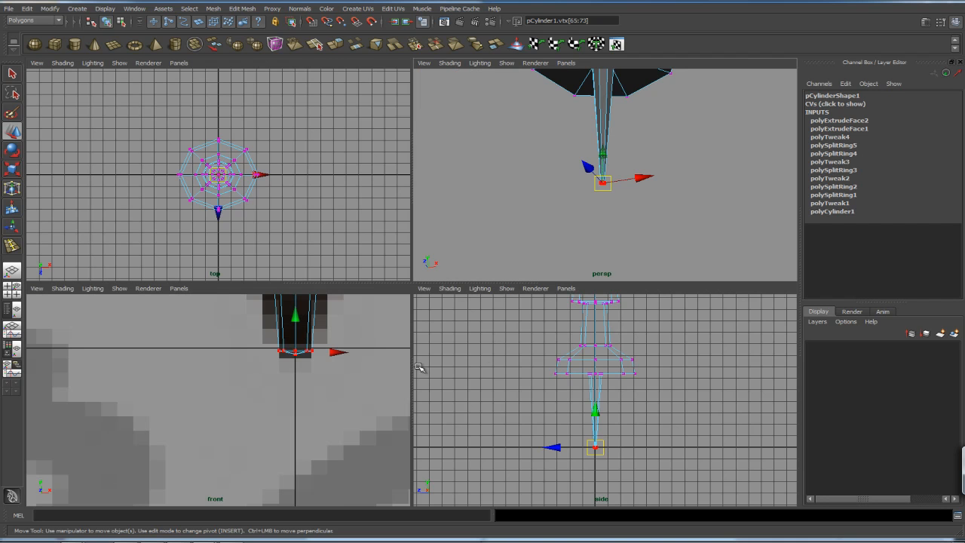
{"action": "key", "text": "space"}
{"action": "right_click_drag", "start_coordinate": [546, 302], "coordinate": [408, 226], "text": "alt"}
{"action": "middle_click_drag", "start_coordinate": [503, 191], "coordinate": [504, 316], "text": "alt"}
{"action": "right_click_drag", "start_coordinate": [504, 316], "coordinate": [498, 219], "text": "alt"}
{"action": "middle_click_drag", "start_coordinate": [506, 213], "coordinate": [493, 294], "text": "alt"}
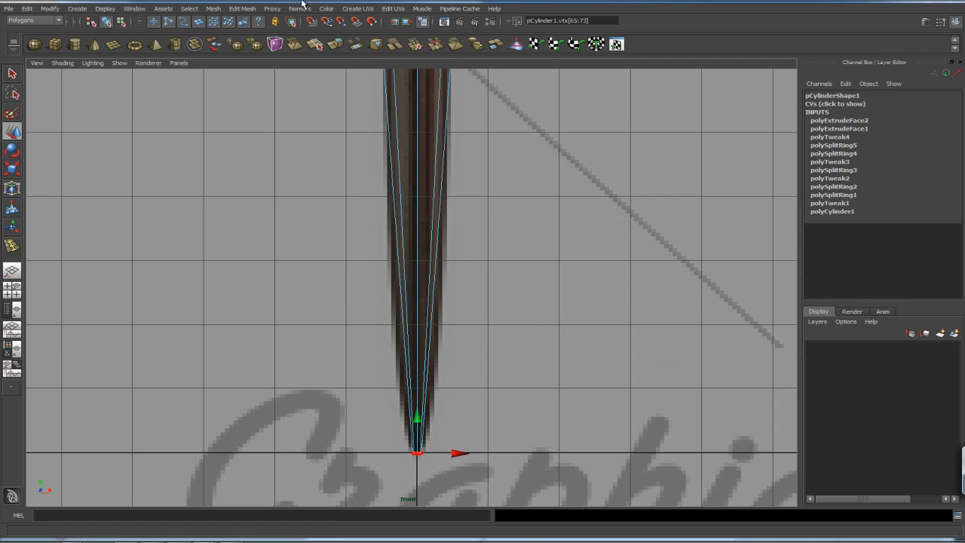
{"action": "left_click", "coordinate": [252, 9]}
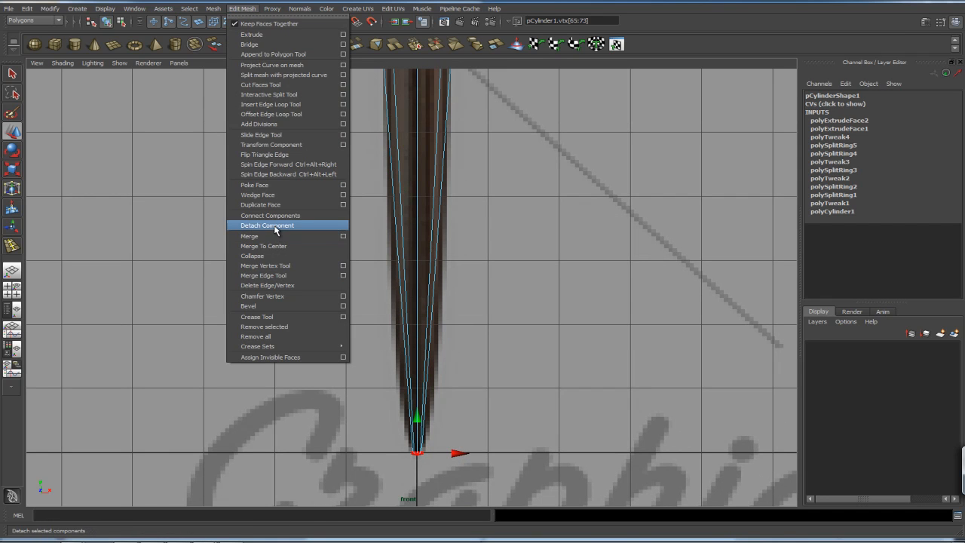
{"action": "left_click", "coordinate": [288, 106]}
{"action": "left_click", "coordinate": [406, 304]}
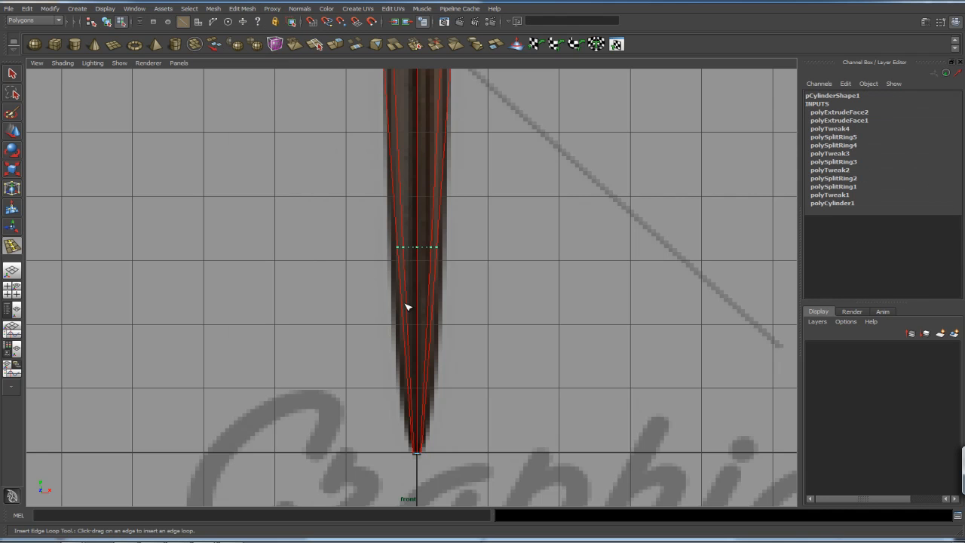
Move the new edge loop down the needle so the profile follows the reference image.
{"action": "middle_click_drag", "start_coordinate": [465, 274], "coordinate": [472, 299], "text": "alt"}
{"action": "scroll", "coordinate": [464, 277], "scroll_direction": "down", "scroll_amount": 3}
{"action": "middle_click_drag", "start_coordinate": [461, 260], "coordinate": [459, 258], "text": "alt"}
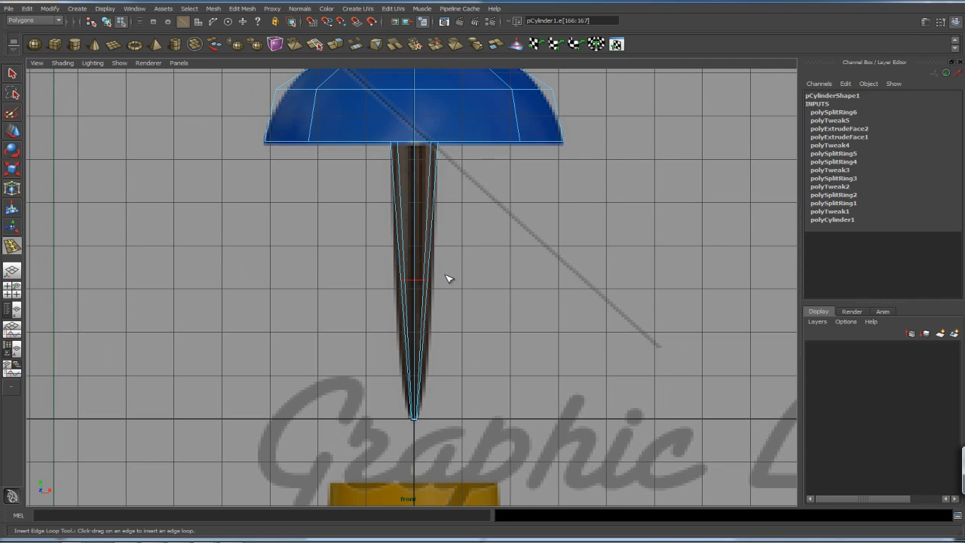
{"action": "key", "text": "w"}
{"action": "left_click_drag", "start_coordinate": [413, 245], "coordinate": [411, 310]}
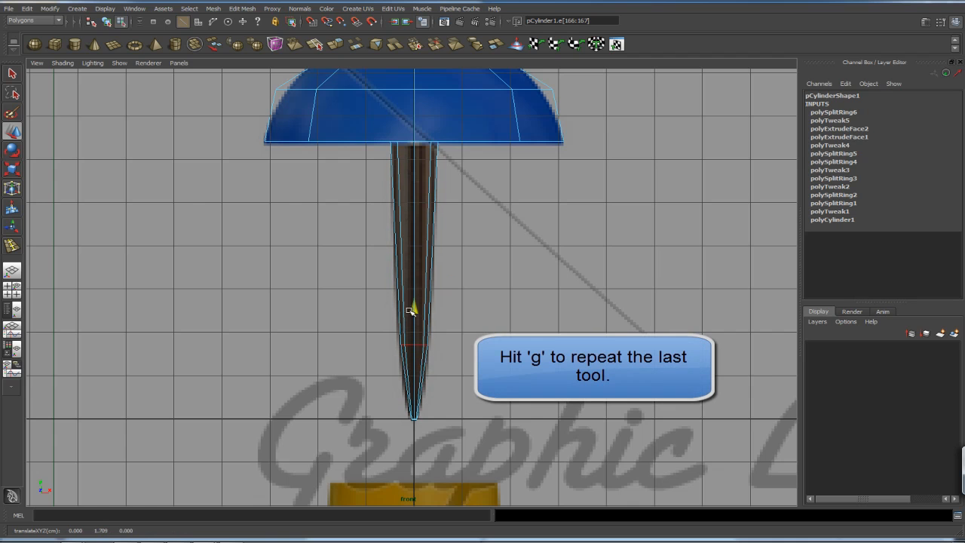
{"action": "left_click", "coordinate": [452, 344]}
Insert a second edge loop near the needle's tip, then lower and widen it to match the reference outline.
{"action": "key", "text": "g"}
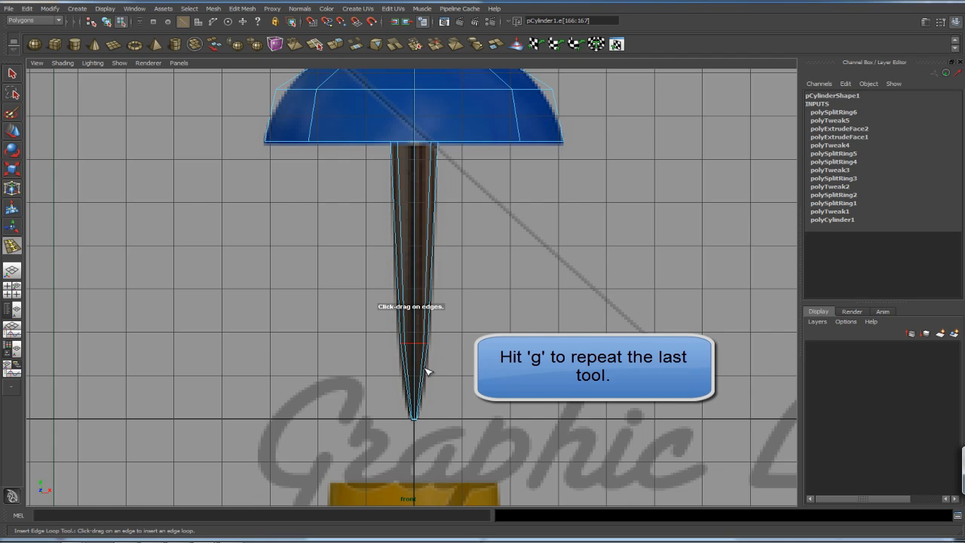
{"action": "left_click_drag", "start_coordinate": [422, 376], "coordinate": [416, 380]}
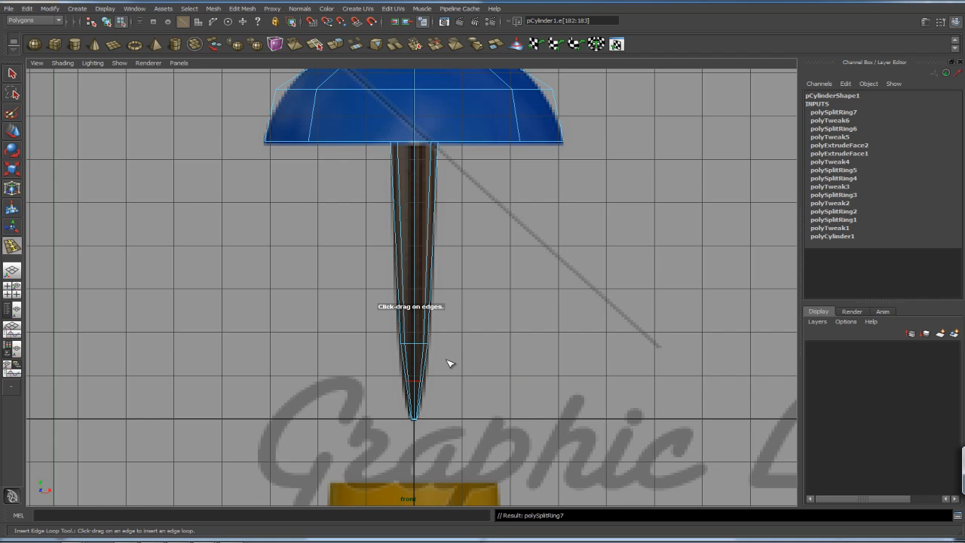
{"action": "key", "text": "w"}
{"action": "left_click_drag", "start_coordinate": [423, 351], "coordinate": [416, 353]}
{"action": "key", "text": "r"}
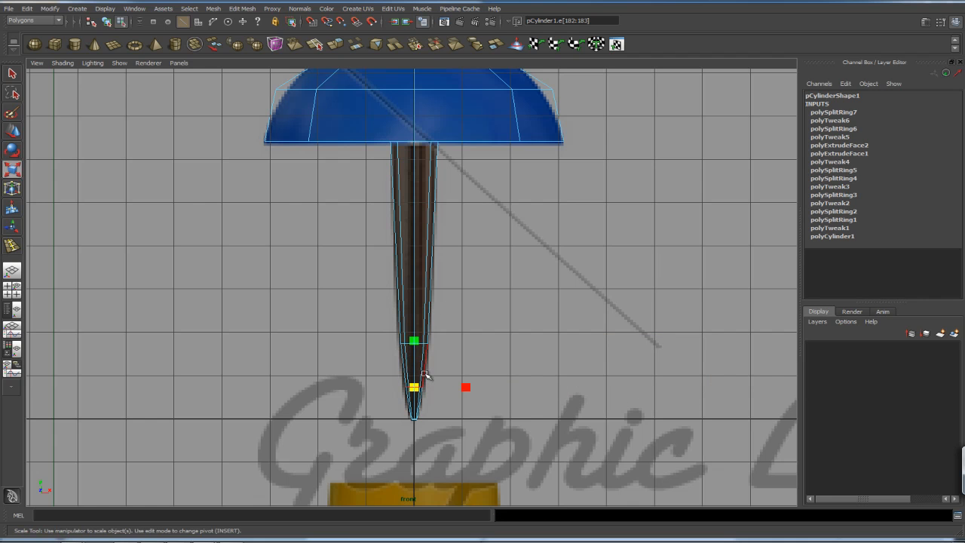
{"action": "left_click_drag", "start_coordinate": [414, 387], "coordinate": [420, 390]}
{"action": "left_click", "coordinate": [460, 359]}
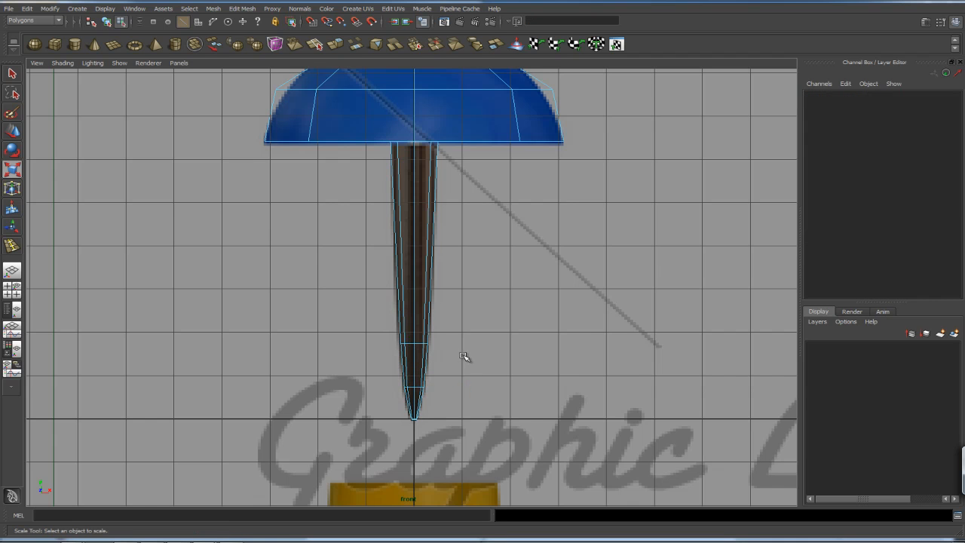
Select all the needle's faces below the handle in the perspective view.
{"action": "middle_click_drag", "start_coordinate": [494, 246], "coordinate": [496, 280], "text": "alt"}
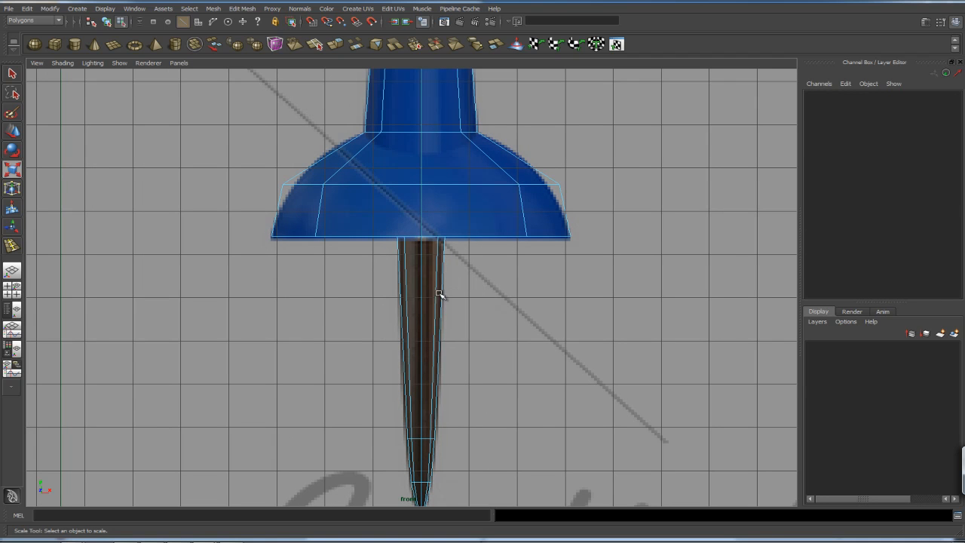
{"action": "key", "text": "space"}
{"action": "key", "text": "space"}
{"action": "left_click_drag", "start_coordinate": [576, 261], "coordinate": [534, 251], "text": "alt"}
{"action": "right_click_drag", "start_coordinate": [423, 270], "coordinate": [462, 288]}
{"action": "left_click_drag", "start_coordinate": [463, 287], "coordinate": [431, 302], "text": "alt"}
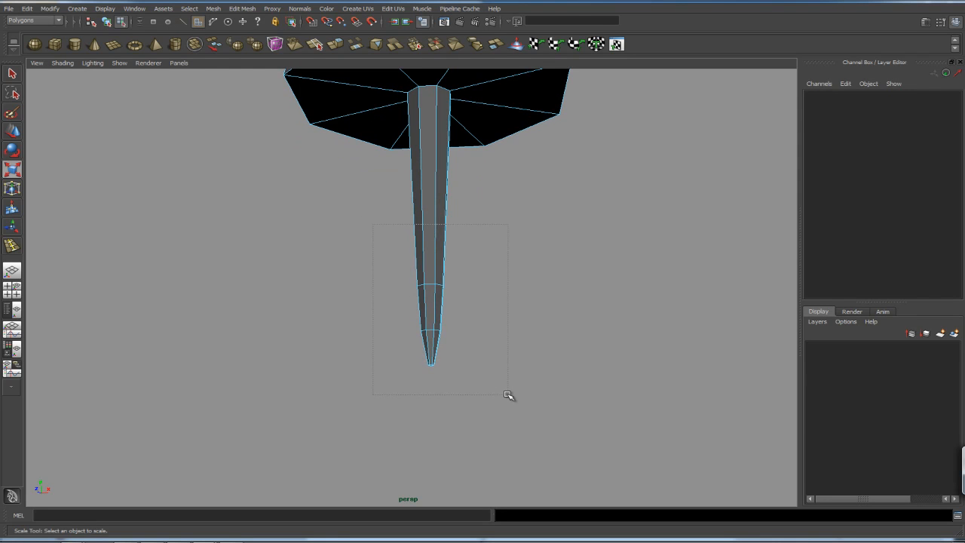
{"action": "left_click_drag", "start_coordinate": [509, 396], "coordinate": [510, 396]}
{"action": "left_click_drag", "start_coordinate": [543, 332], "coordinate": [533, 258], "text": "alt"}
{"action": "key", "text": "w"}
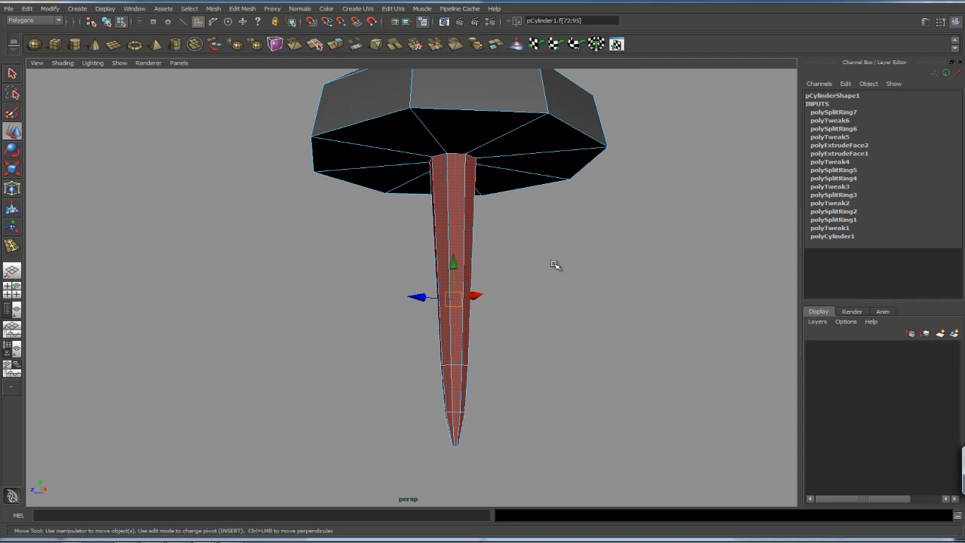
{"action": "left_click_drag", "start_coordinate": [565, 299], "coordinate": [573, 284], "text": "alt"}
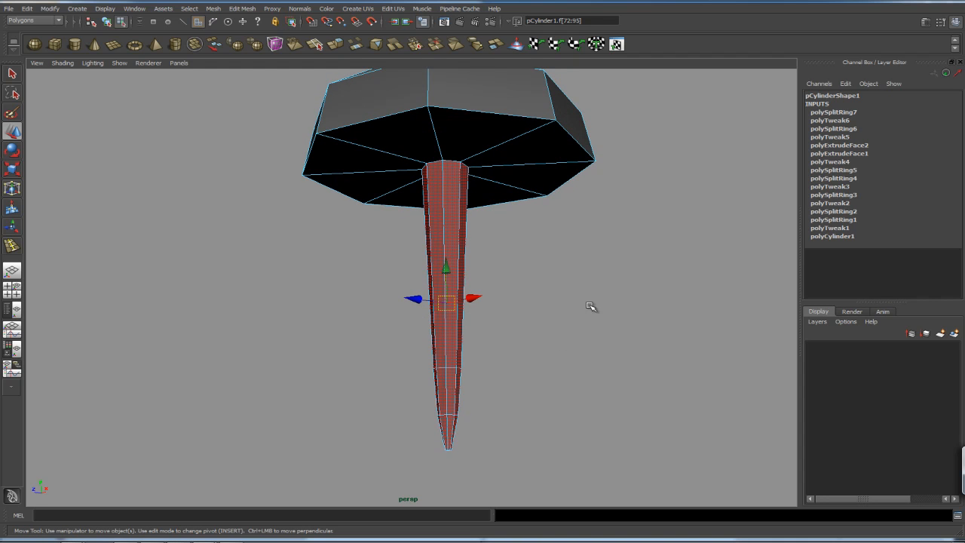
Extrude the selected needle faces and move them slightly up into the handle, checking the junction in wireframe.
{"action": "left_click", "coordinate": [243, 9]}
{"action": "left_click", "coordinate": [251, 36]}
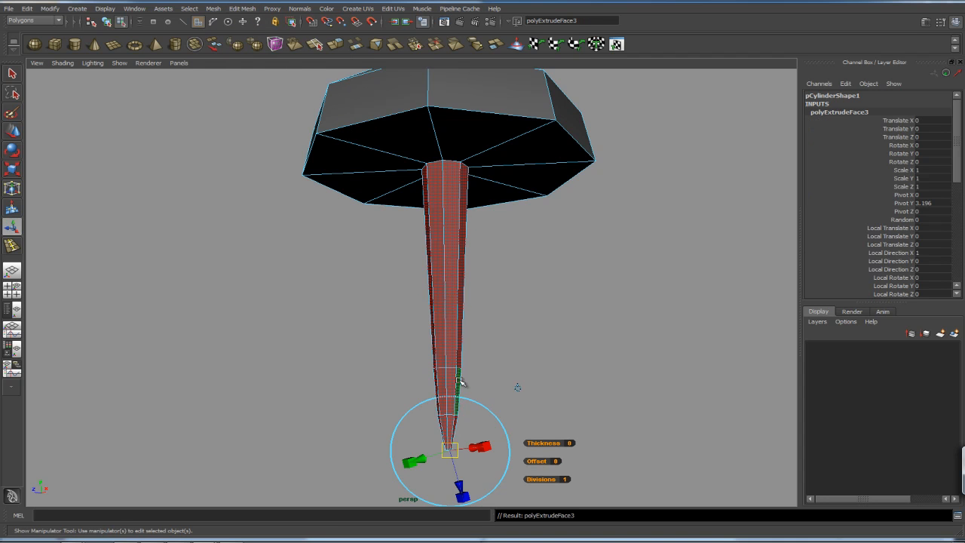
{"action": "key", "text": "w"}
{"action": "left_click_drag", "start_coordinate": [506, 272], "coordinate": [514, 285], "text": "alt"}
{"action": "left_click_drag", "start_coordinate": [441, 259], "coordinate": [442, 237]}
{"action": "key", "text": "4"}
{"action": "middle_click_drag", "start_coordinate": [528, 187], "coordinate": [531, 261], "text": "alt"}
{"action": "right_click_drag", "start_coordinate": [531, 260], "coordinate": [569, 285], "text": "alt"}
{"action": "left_click_drag", "start_coordinate": [570, 285], "coordinate": [392, 372], "text": "alt"}
{"action": "middle_click_drag", "start_coordinate": [392, 373], "coordinate": [428, 282], "text": "alt"}
{"action": "left_click_drag", "start_coordinate": [428, 282], "coordinate": [420, 356], "text": "alt"}
{"action": "left_click_drag", "start_coordinate": [399, 403], "coordinate": [397, 409]}
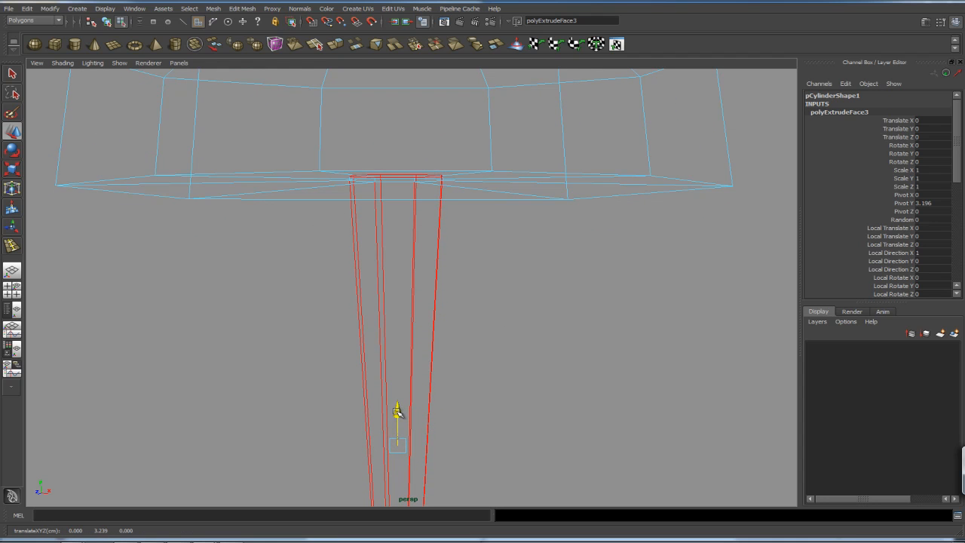
Extrude the needle faces a second time and move them a little further up inside the handle.
{"action": "left_click", "coordinate": [243, 8]}
{"action": "left_click", "coordinate": [252, 34]}
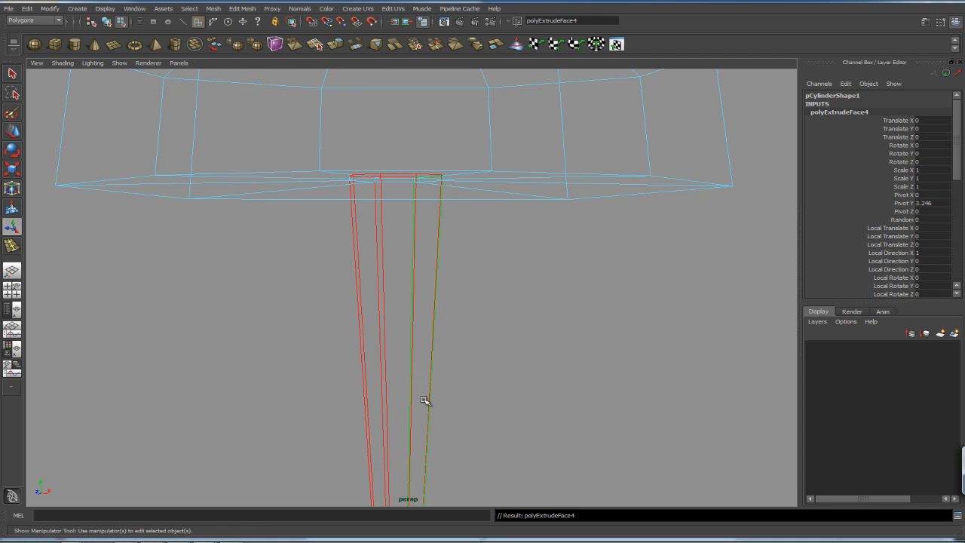
{"action": "key", "text": "w"}
{"action": "mouse_move", "coordinate": [398, 406]}
{"action": "left_mouse_down"}
{"action": "mouse_move", "coordinate": [399, 360]}
{"action": "mouse_move", "coordinate": [399, 397]}
{"action": "left_mouse_up"}
Examine the extruded geometry where the needle meets the handle's underside in wireframe and shaded display.
{"action": "right_click_drag", "start_coordinate": [555, 323], "coordinate": [448, 311], "text": "alt"}
{"action": "left_click_drag", "start_coordinate": [569, 358], "coordinate": [505, 330], "text": "alt"}
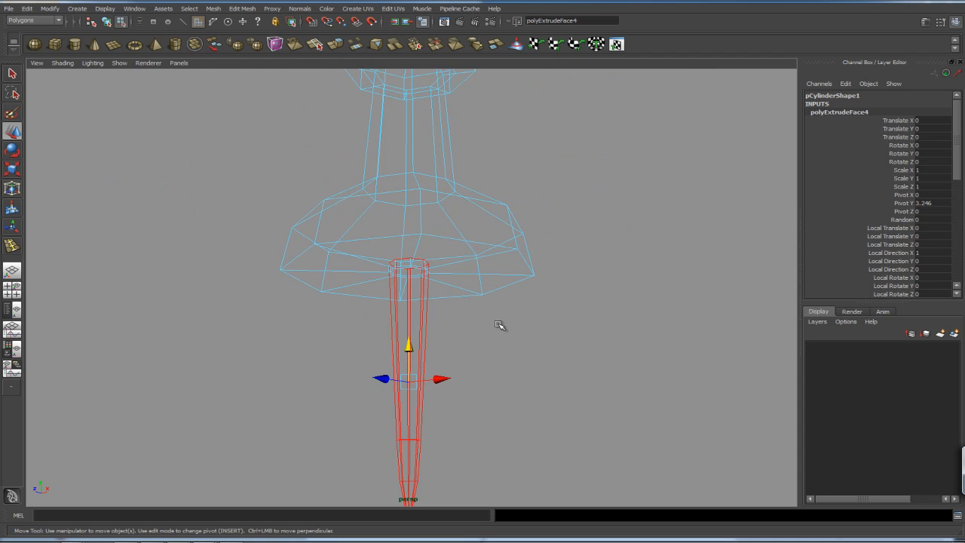
{"action": "right_click_drag", "start_coordinate": [405, 276], "coordinate": [751, 295], "text": "alt"}
{"action": "left_click_drag", "start_coordinate": [448, 243], "coordinate": [444, 313], "text": "alt"}
{"action": "right_click_drag", "start_coordinate": [444, 313], "coordinate": [801, 274], "text": "alt"}
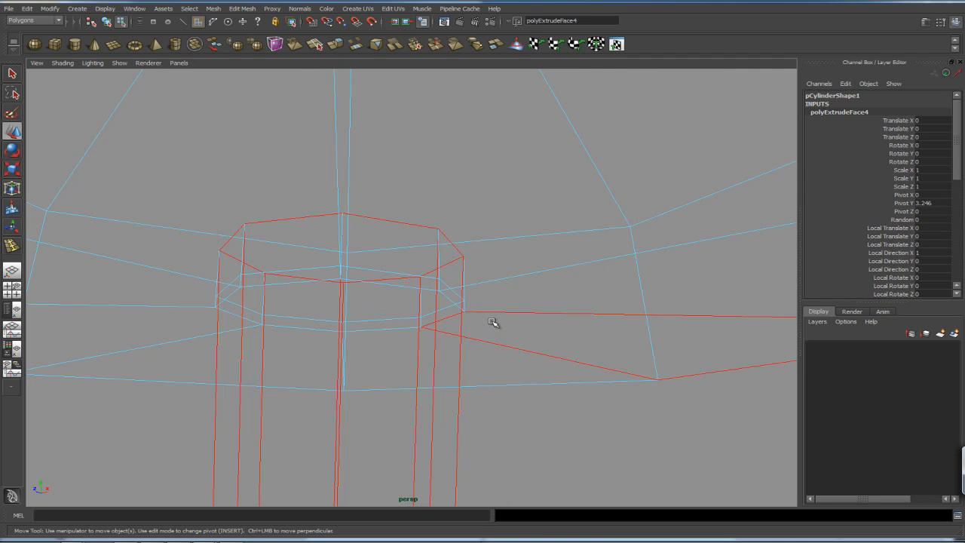
{"action": "key", "text": "5"}
{"action": "left_click_drag", "start_coordinate": [492, 321], "coordinate": [481, 323], "text": "alt"}
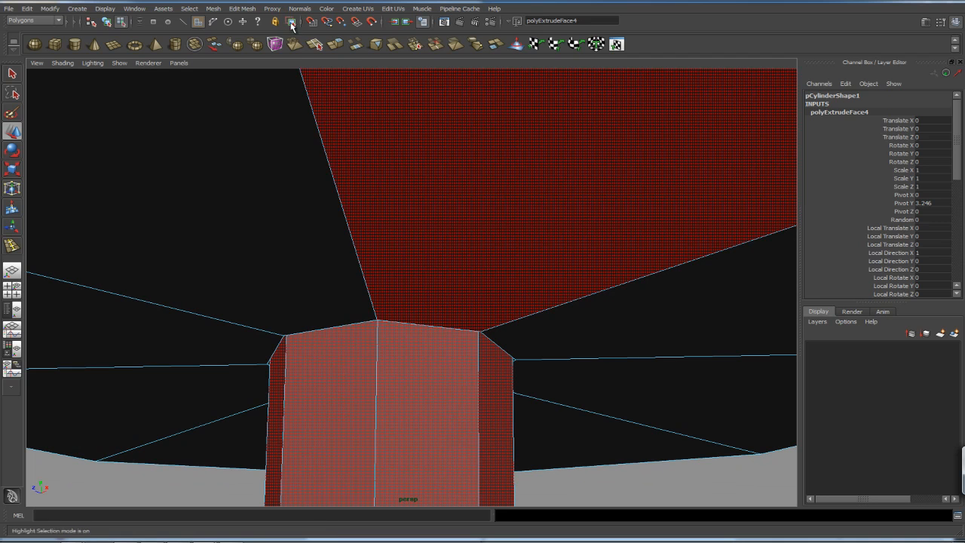
{"action": "left_click", "coordinate": [252, 14]}
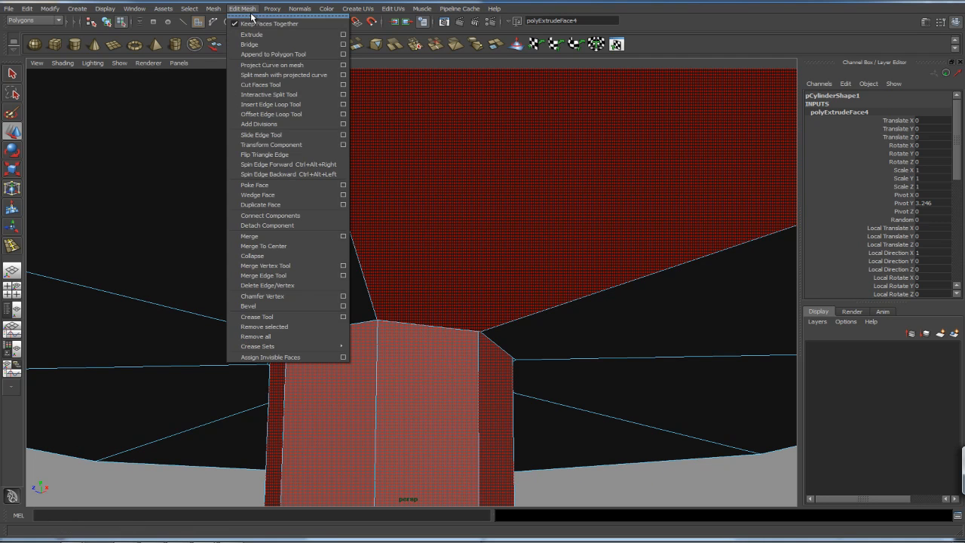
{"action": "left_click", "coordinate": [273, 106]}
{"action": "left_click_drag", "start_coordinate": [382, 314], "coordinate": [381, 306]}
{"action": "key", "text": "ctrl+z"}
{"action": "left_click_drag", "start_coordinate": [436, 257], "coordinate": [407, 179], "text": "alt"}
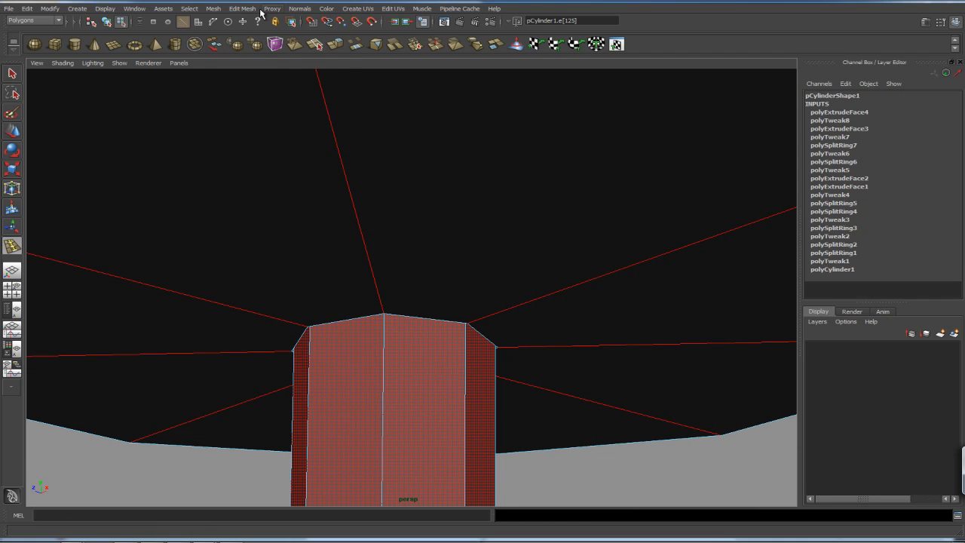
Insert an edge loop tightly around the needle where it meets the handle's underside, with position kept as relative distance from edge.
{"action": "left_click", "coordinate": [252, 13]}
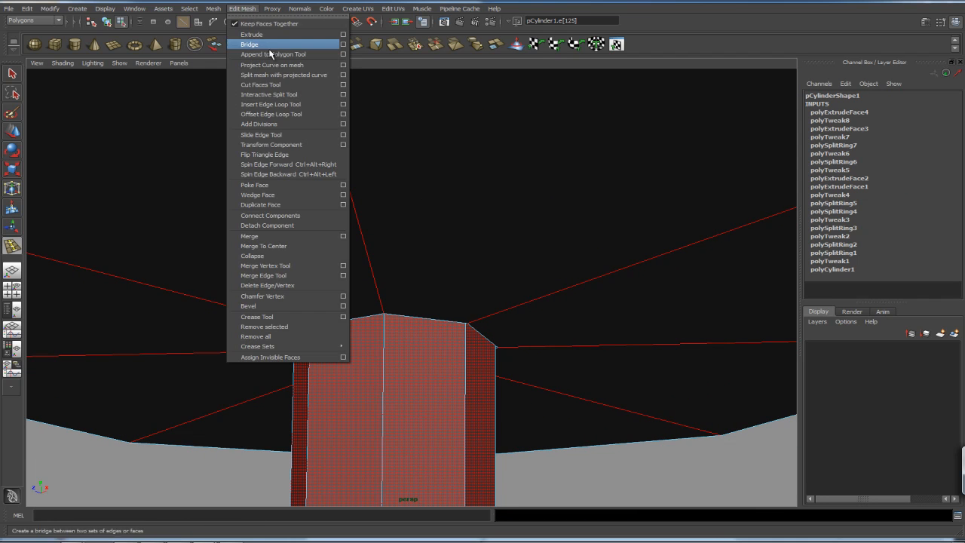
{"action": "left_click", "coordinate": [343, 104]}
{"action": "left_click", "coordinate": [138, 131]}
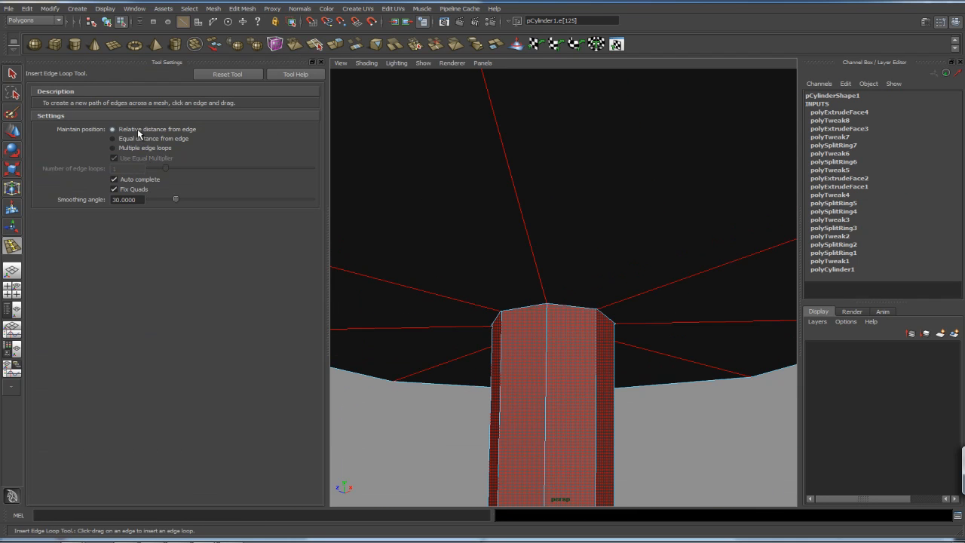
{"action": "left_click", "coordinate": [322, 63]}
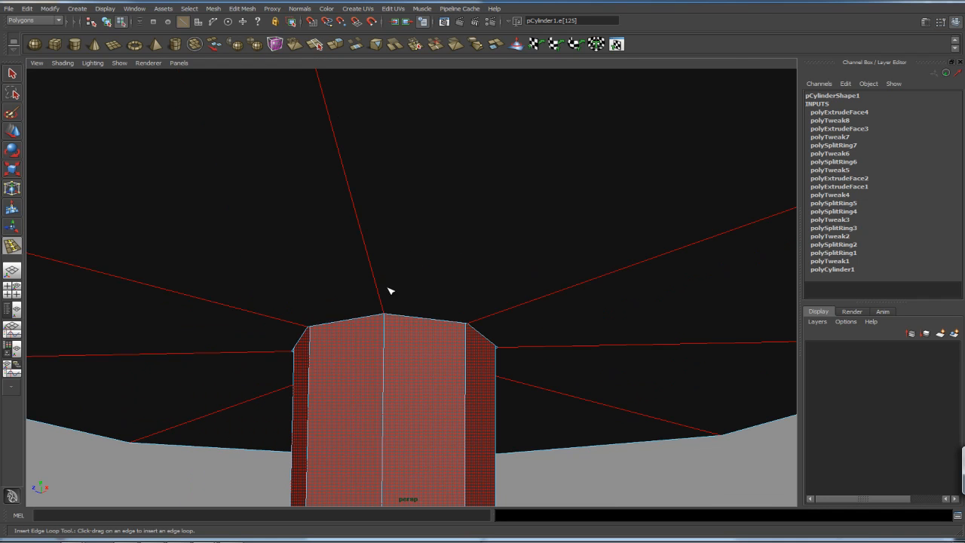
{"action": "left_click_drag", "start_coordinate": [385, 311], "coordinate": [387, 316]}
{"action": "scroll", "coordinate": [452, 276], "scroll_direction": "down", "scroll_amount": 3}
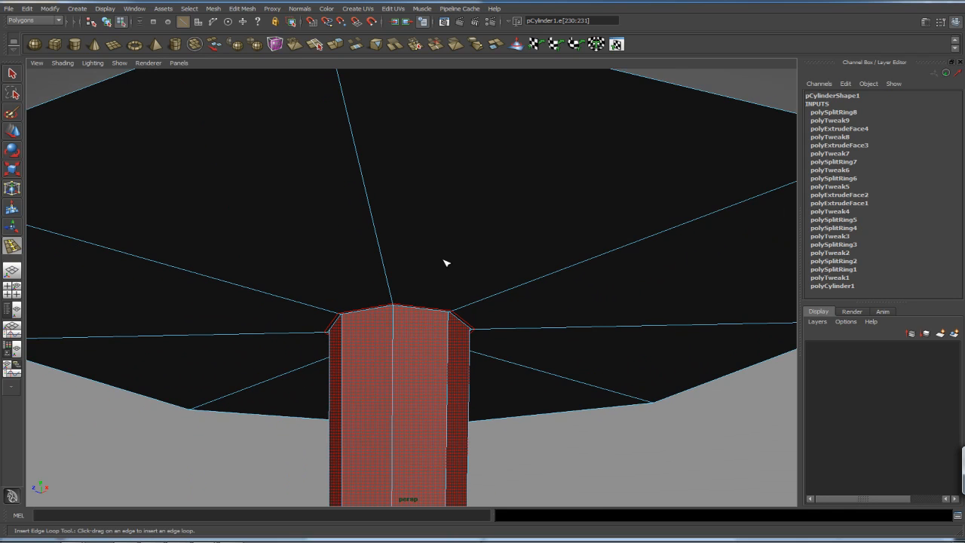
Preview the smoothed mesh and examine the needle and handle junction in wireframe and shaded display.
{"action": "key", "text": "3"}
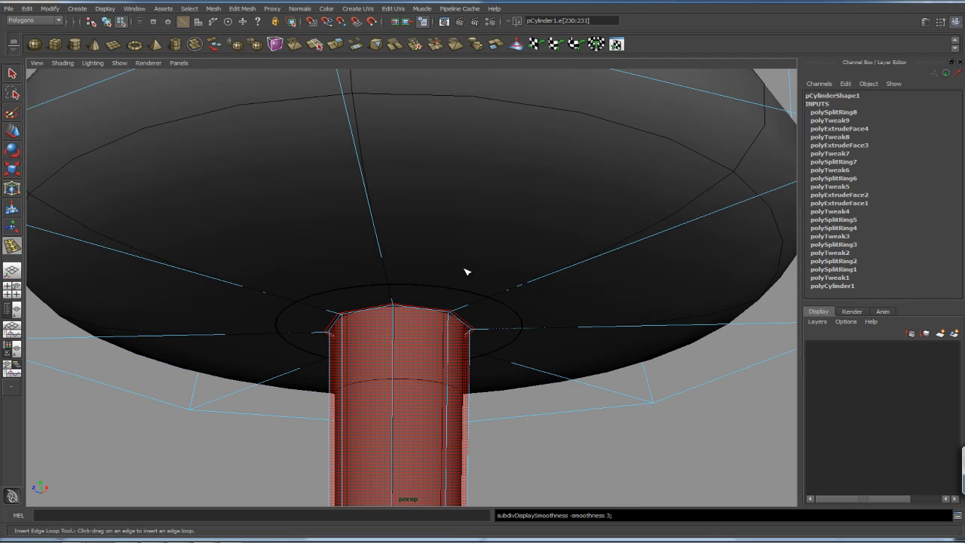
{"action": "left_click_drag", "start_coordinate": [503, 326], "coordinate": [426, 309], "text": "alt"}
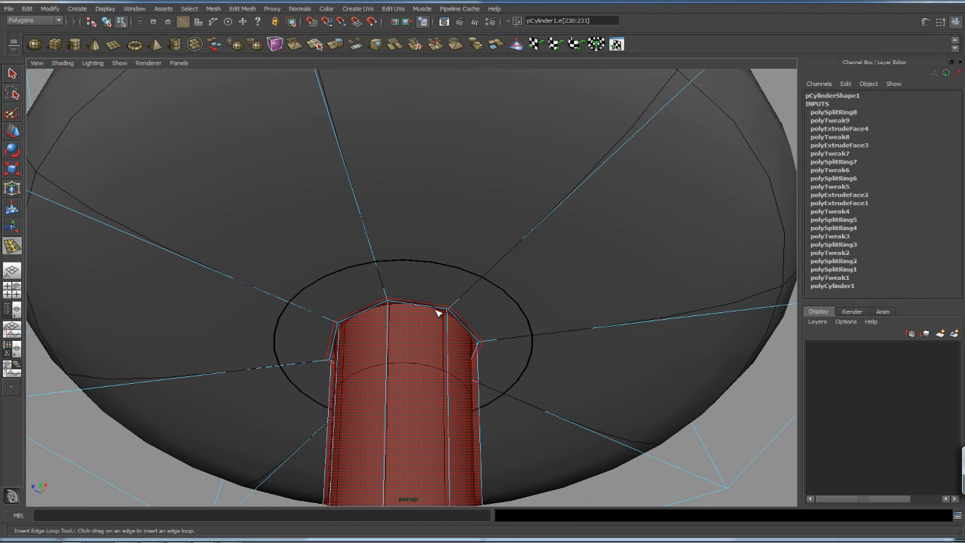
{"action": "left_click", "coordinate": [110, 458]}
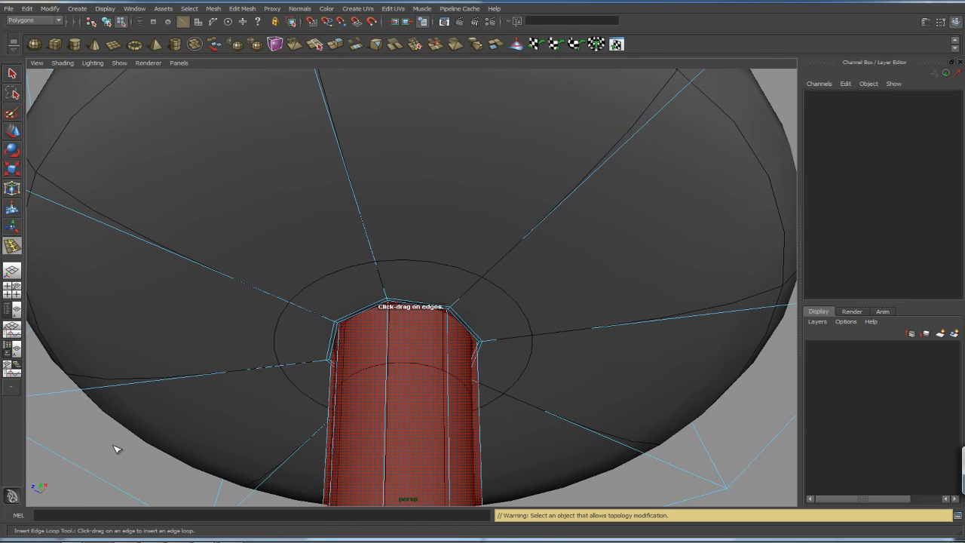
{"action": "key", "text": "4"}
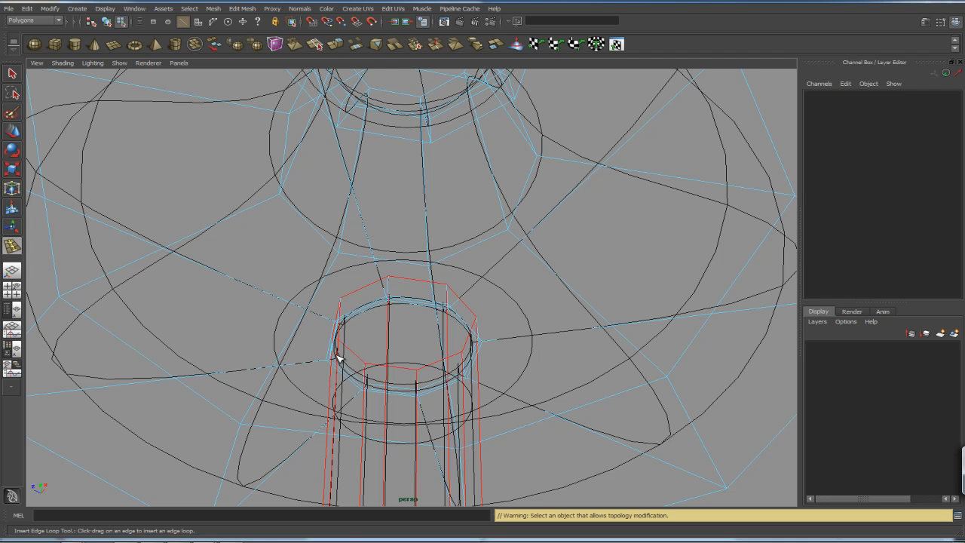
{"action": "key", "text": "q"}
{"action": "key", "text": "5"}
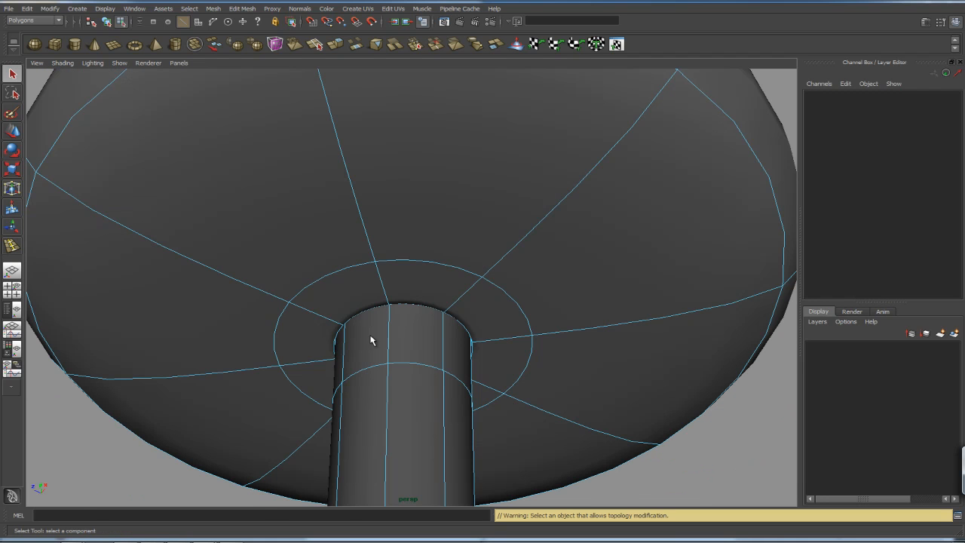
Return to object mode and compare the whole smoothed thumb tack with the reference image in the front view.
{"action": "right_click_drag", "start_coordinate": [619, 315], "coordinate": [492, 276], "text": "alt"}
{"action": "right_click_drag", "start_coordinate": [579, 255], "coordinate": [622, 243]}
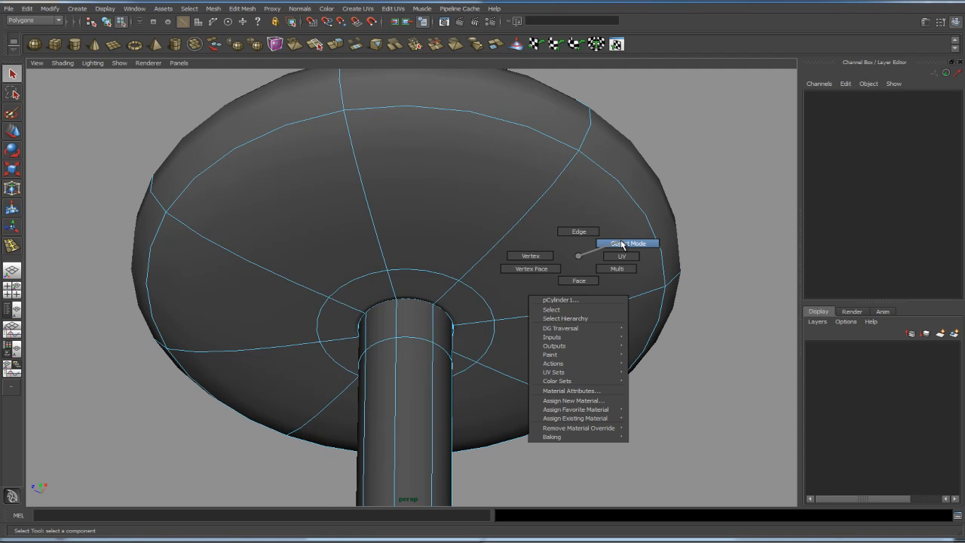
{"action": "left_click_drag", "start_coordinate": [709, 250], "coordinate": [464, 239], "text": "alt"}
{"action": "right_click_drag", "start_coordinate": [419, 252], "coordinate": [360, 258], "text": "alt"}
{"action": "left_click_drag", "start_coordinate": [421, 321], "coordinate": [425, 280], "text": "alt"}
{"action": "middle_click_drag", "start_coordinate": [425, 280], "coordinate": [406, 274], "text": "alt"}
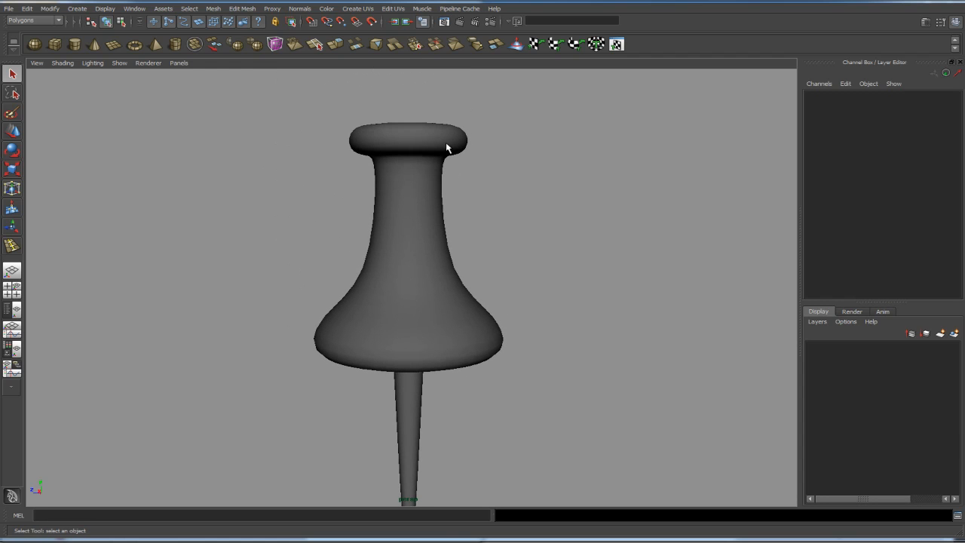
{"action": "key", "text": "space"}
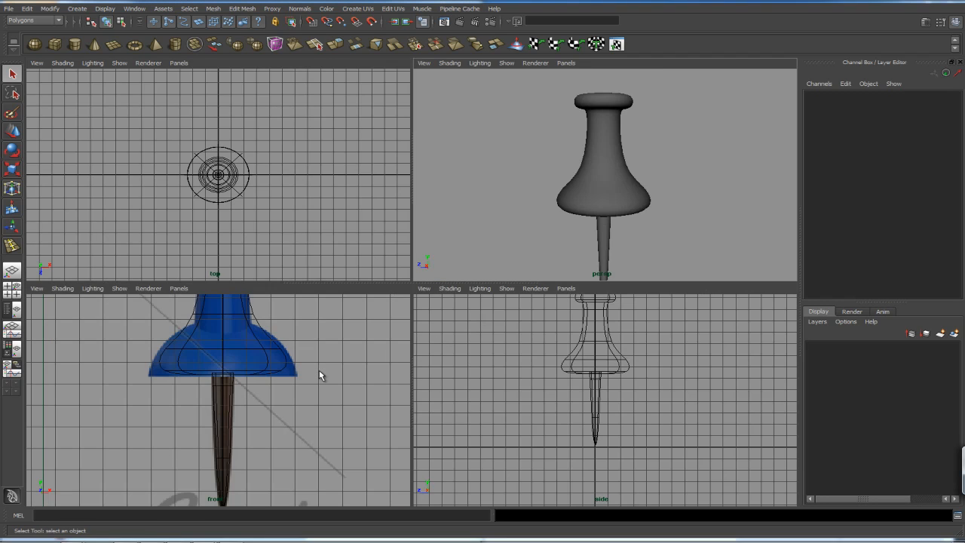
{"action": "key", "text": "space"}
{"action": "middle_click_drag", "start_coordinate": [431, 335], "coordinate": [448, 352], "text": "alt"}
{"action": "right_click_drag", "start_coordinate": [448, 352], "coordinate": [411, 278], "text": "alt"}
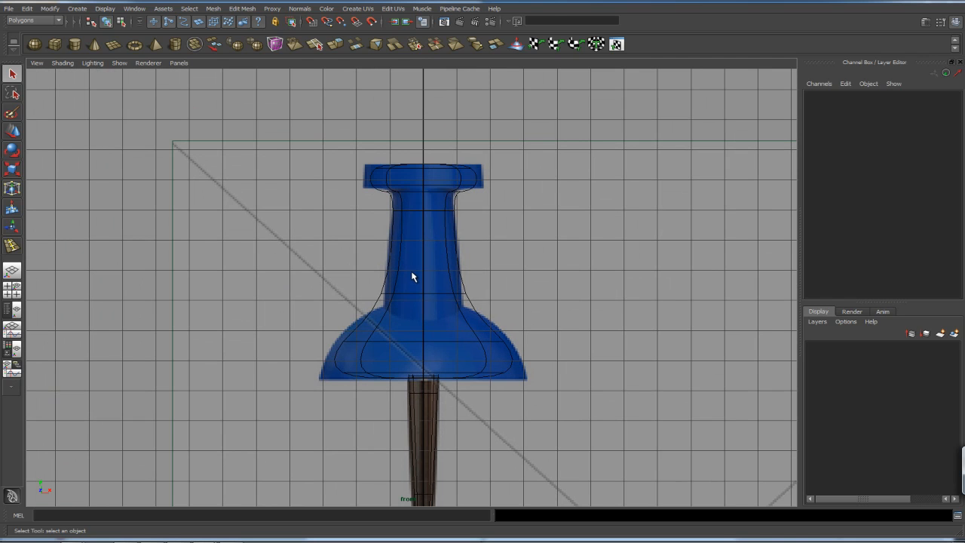
Turn off the tack's smooth preview, insert an edge loop in the upper flare of the handle's base and scale it outward to the reference outline.
{"action": "left_click", "coordinate": [499, 324]}
{"action": "key", "text": "1"}
{"action": "right_click_drag", "start_coordinate": [519, 286], "coordinate": [601, 268], "text": "alt"}
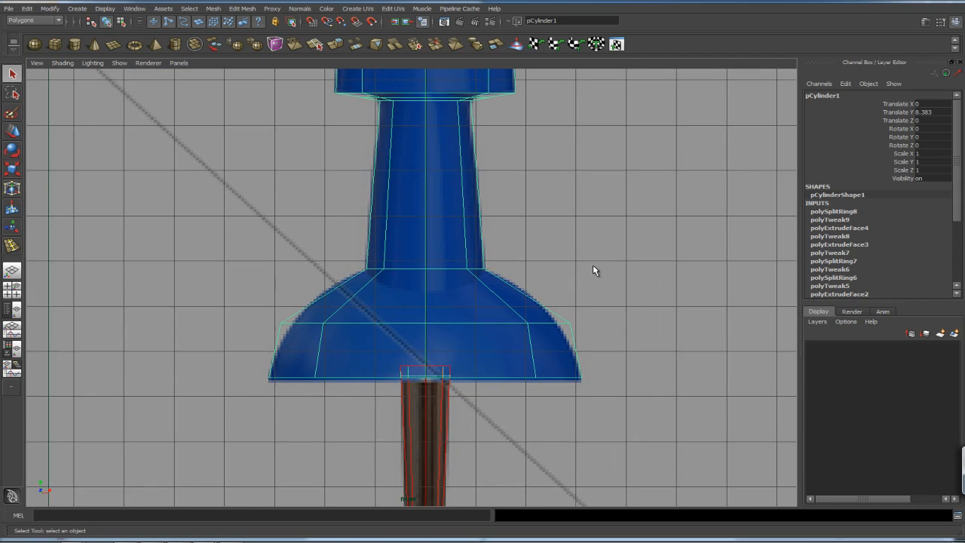
{"action": "middle_click_drag", "start_coordinate": [601, 268], "coordinate": [556, 279], "text": "alt"}
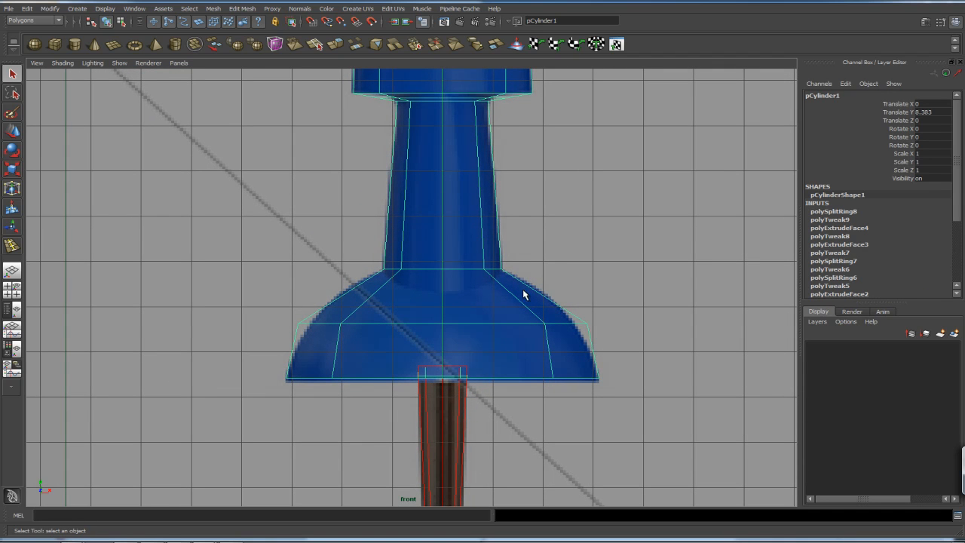
{"action": "left_click", "coordinate": [242, 9]}
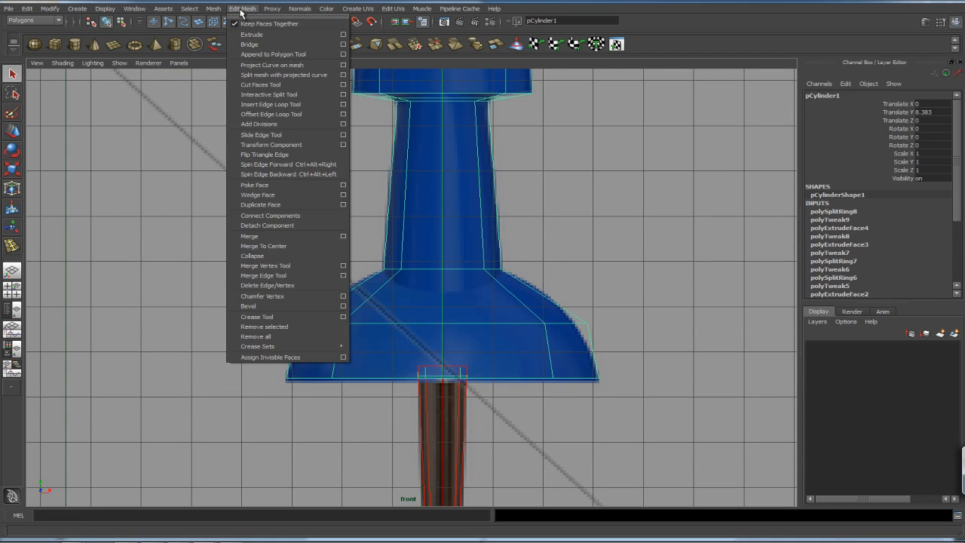
{"action": "left_click", "coordinate": [264, 104]}
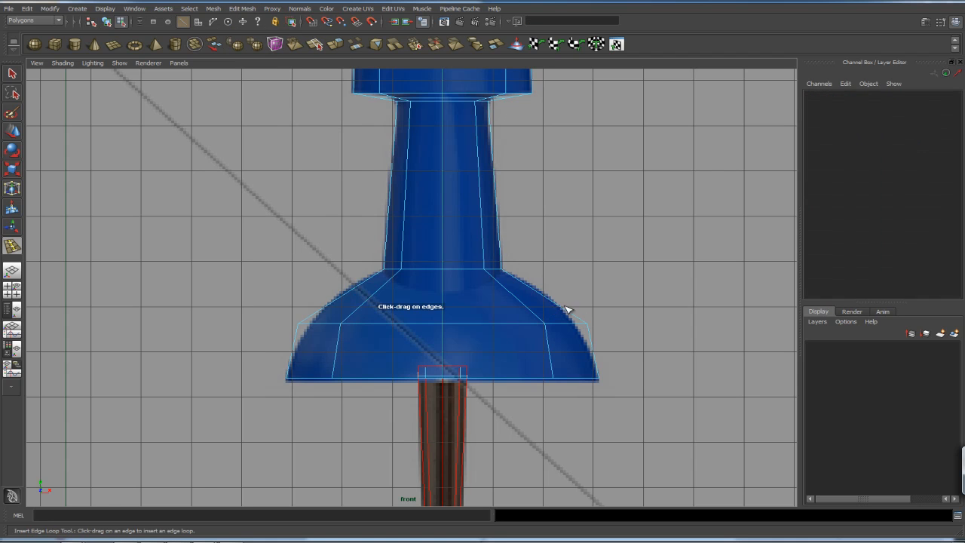
{"action": "left_click", "coordinate": [548, 300]}
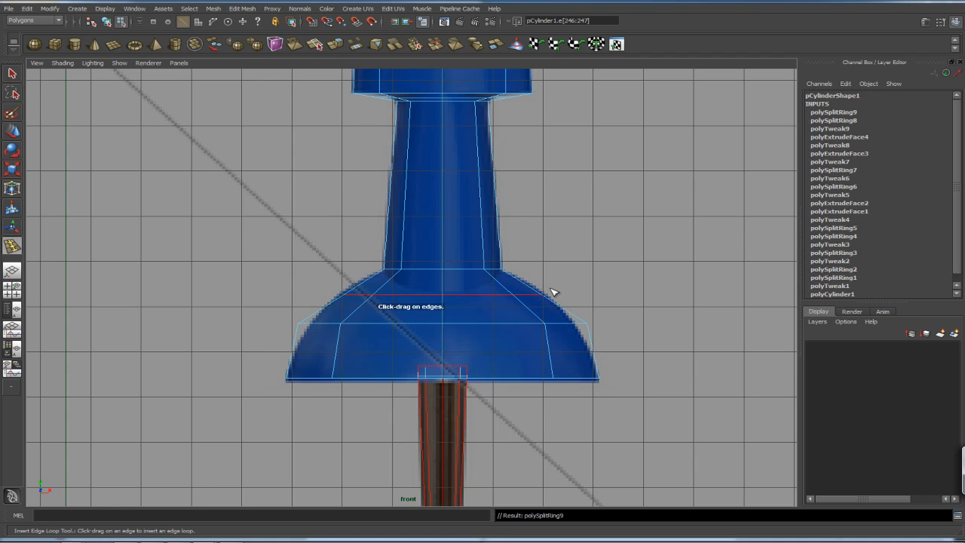
{"action": "key", "text": "r"}
{"action": "left_click_drag", "start_coordinate": [444, 294], "coordinate": [458, 292]}
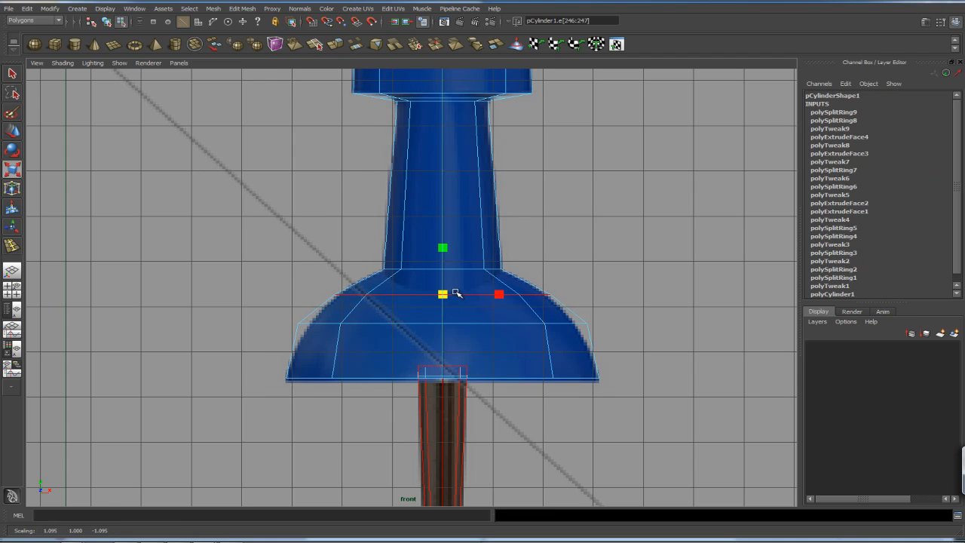
Move the flare's lower middle edge loop slightly down and scale it in to match the reference outline.
{"action": "double_click", "coordinate": [571, 324]}
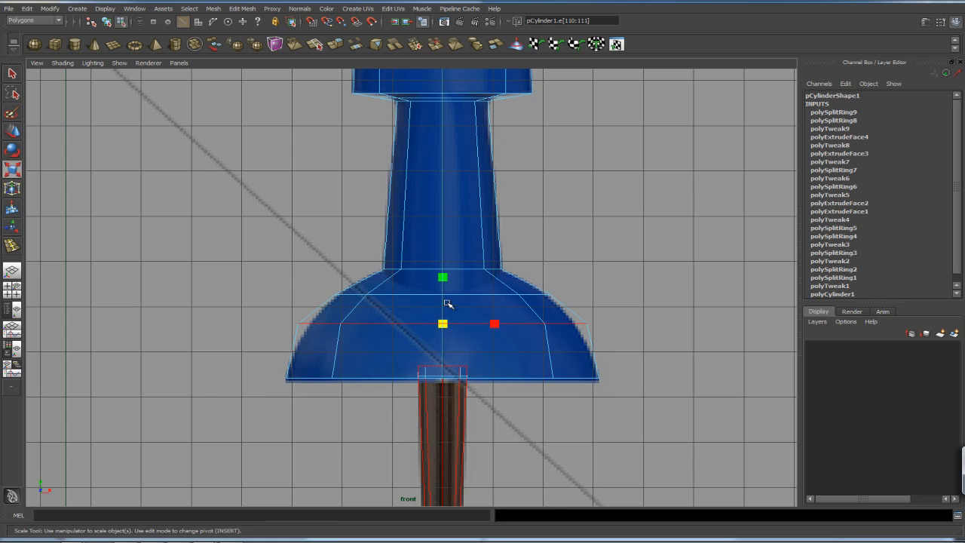
{"action": "key", "text": "w"}
{"action": "left_click_drag", "start_coordinate": [446, 291], "coordinate": [436, 326]}
{"action": "key", "text": "r"}
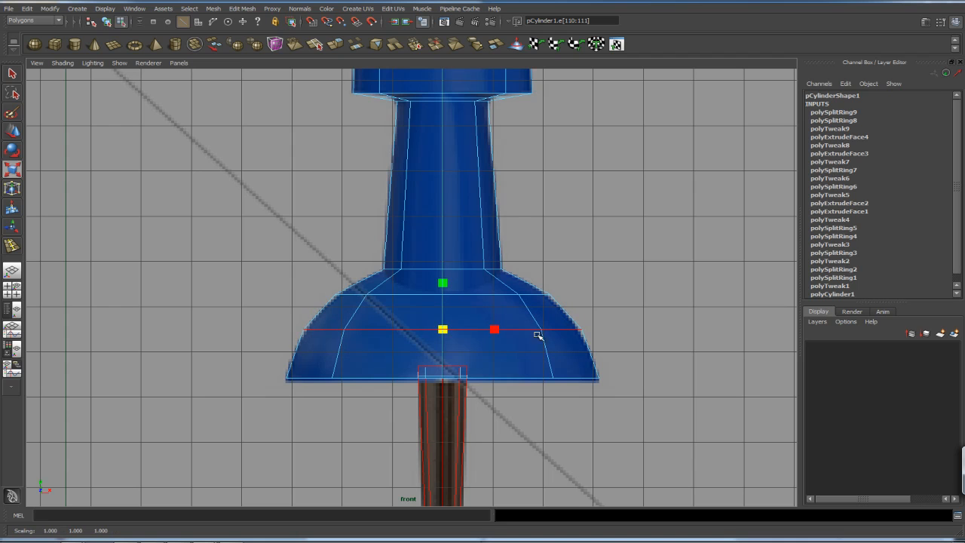
{"action": "left_click", "coordinate": [626, 291]}
Scale the edge loop just beneath the handle's head inward toward the neck, checking the shape with a smooth preview.
{"action": "middle_click_drag", "start_coordinate": [495, 241], "coordinate": [483, 320], "text": "alt"}
{"action": "right_click_drag", "start_coordinate": [487, 319], "coordinate": [596, 264], "text": "alt"}
{"action": "right_click_drag", "start_coordinate": [505, 216], "coordinate": [574, 257], "text": "alt"}
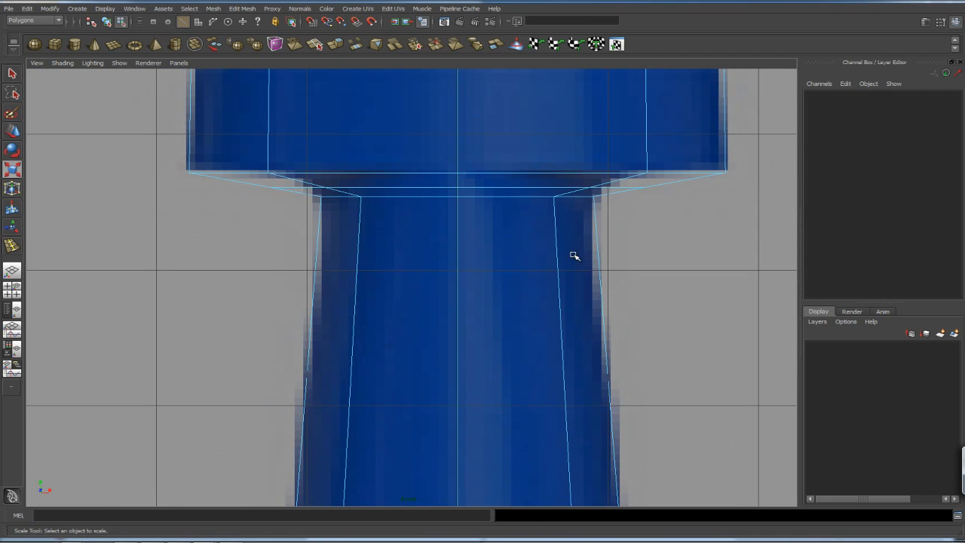
{"action": "left_click", "coordinate": [614, 188]}
{"action": "left_click_drag", "start_coordinate": [457, 188], "coordinate": [436, 185]}
{"action": "key", "text": "3"}
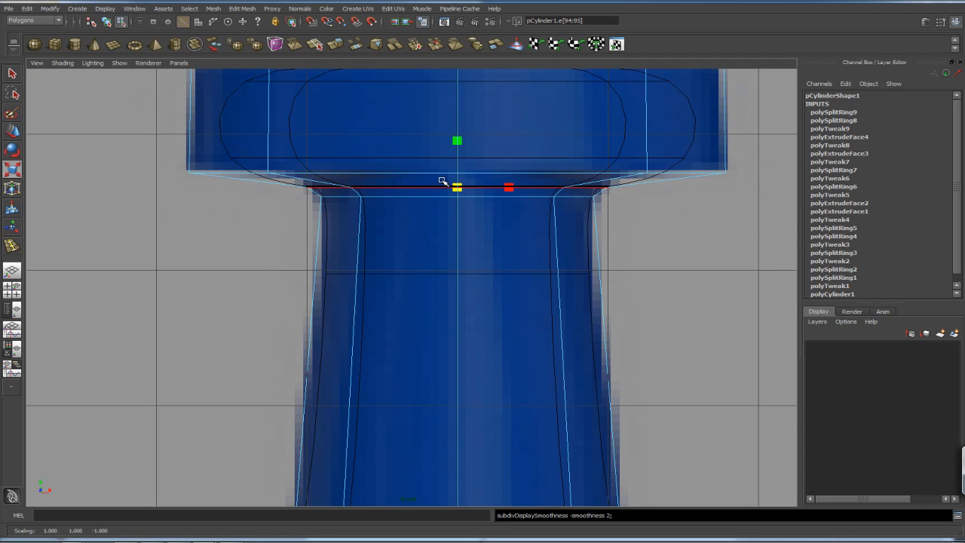
{"action": "key", "text": "1"}
{"action": "key", "text": "q"}
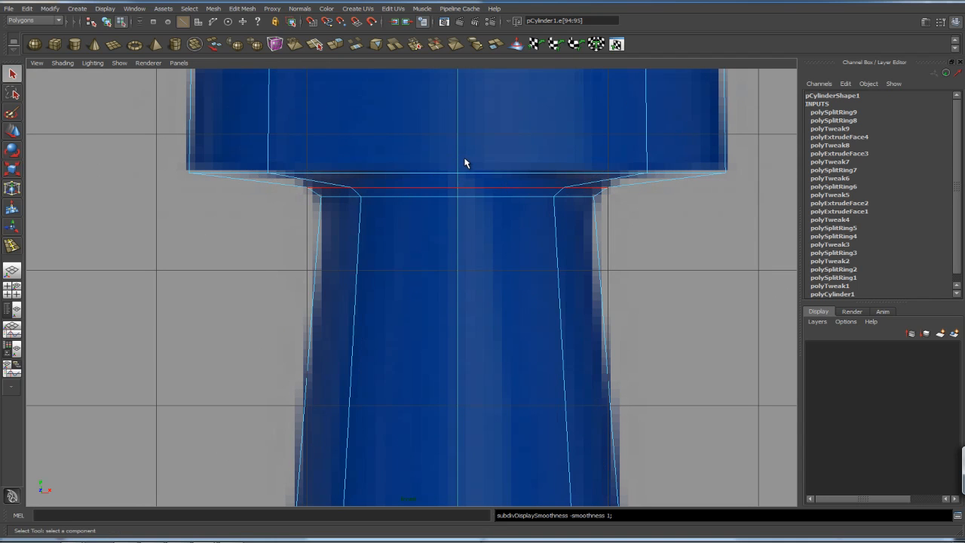
Move the edge loop beneath the handle's head slightly up, closer to the head's lower edge.
{"action": "key", "text": "w"}
{"action": "left_click_drag", "start_coordinate": [457, 154], "coordinate": [459, 144]}
{"action": "left_click", "coordinate": [487, 196]}
{"action": "left_click", "coordinate": [472, 182]}
{"action": "scroll", "coordinate": [573, 178], "scroll_direction": "down", "scroll_amount": 5}
{"action": "middle_click_drag", "start_coordinate": [579, 167], "coordinate": [582, 196], "text": "alt"}
Switch to the perspective view, clear the edge selection and change the mesh to face selection mode.
{"action": "key", "text": "space"}
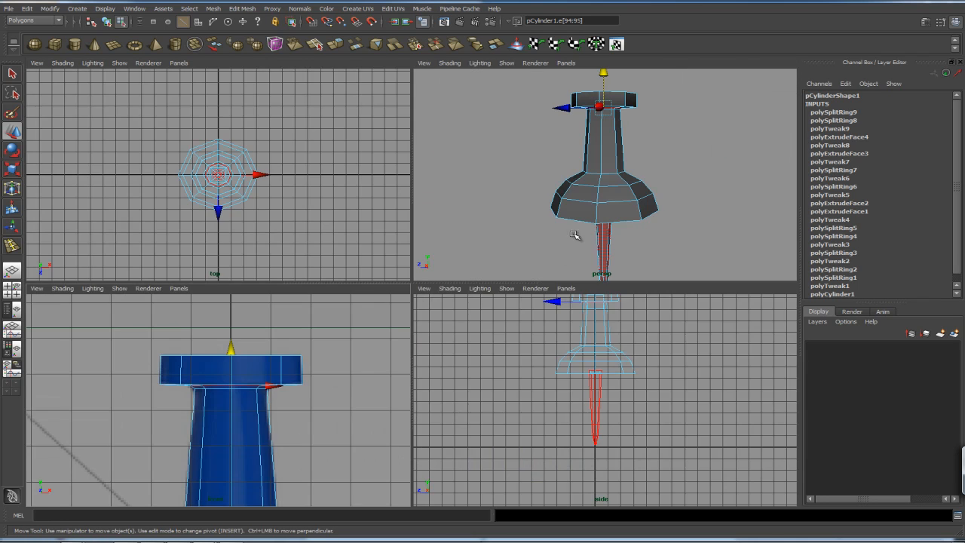
{"action": "key", "text": "space"}
{"action": "left_click", "coordinate": [553, 223]}
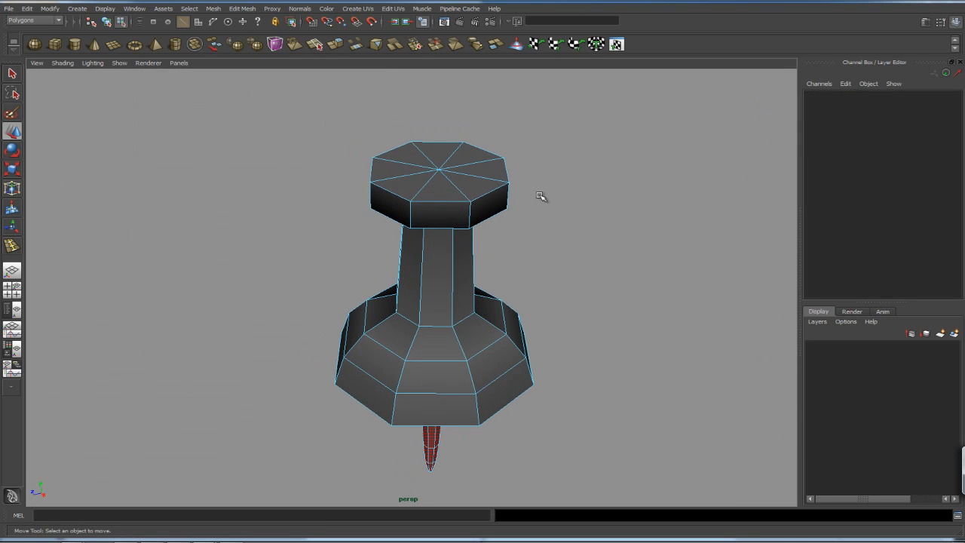
{"action": "right_click", "coordinate": [495, 175]}
{"action": "right_click_drag", "start_coordinate": [496, 175], "coordinate": [496, 201]}
{"action": "left_click_drag", "start_coordinate": [552, 202], "coordinate": [560, 179], "text": "alt"}
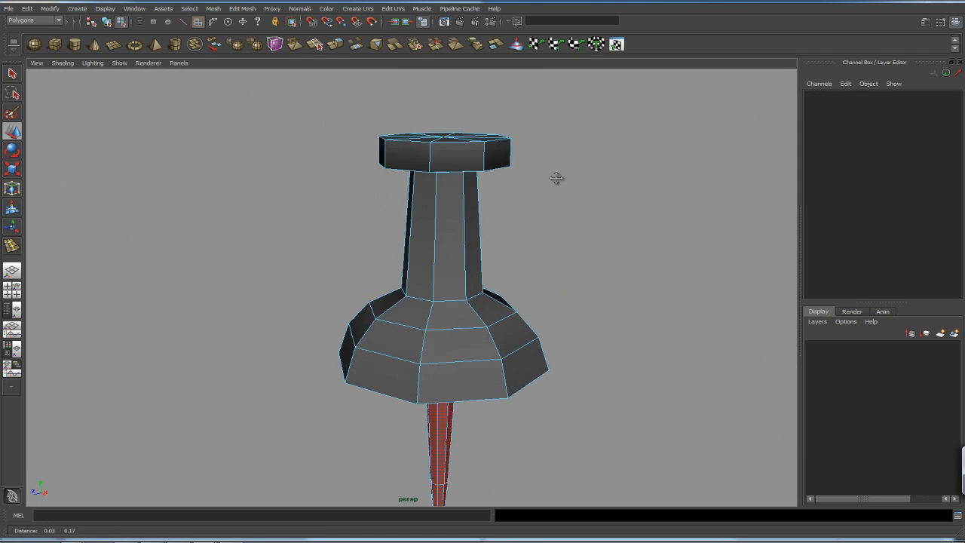
{"action": "middle_click_drag", "start_coordinate": [559, 179], "coordinate": [559, 228], "text": "alt"}
{"action": "left_click_drag", "start_coordinate": [497, 230], "coordinate": [543, 215]}
{"action": "left_click_drag", "start_coordinate": [343, 193], "coordinate": [595, 220], "text": "ctrl"}
{"action": "left_click", "coordinate": [608, 283]}
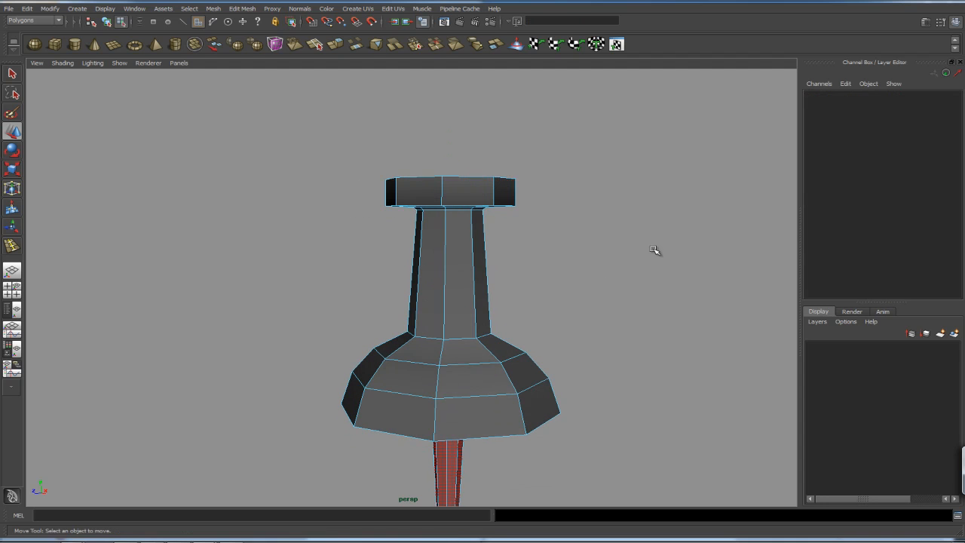
{"action": "right_click_drag", "start_coordinate": [661, 272], "coordinate": [474, 301], "text": "alt"}
{"action": "left_click_drag", "start_coordinate": [472, 302], "coordinate": [487, 269], "text": "alt"}
{"action": "left_click_drag", "start_coordinate": [316, 165], "coordinate": [526, 488]}
{"action": "left_click", "coordinate": [571, 227]}
Select only the top faces of the handle's head and frame them to verify the selection.
{"action": "left_click_drag", "start_coordinate": [540, 226], "coordinate": [519, 259], "text": "alt"}
{"action": "right_click_drag", "start_coordinate": [520, 259], "coordinate": [796, 277], "text": "alt"}
{"action": "middle_click_drag", "start_coordinate": [579, 248], "coordinate": [528, 324], "text": "alt"}
{"action": "left_click_drag", "start_coordinate": [526, 322], "coordinate": [549, 291], "text": "alt"}
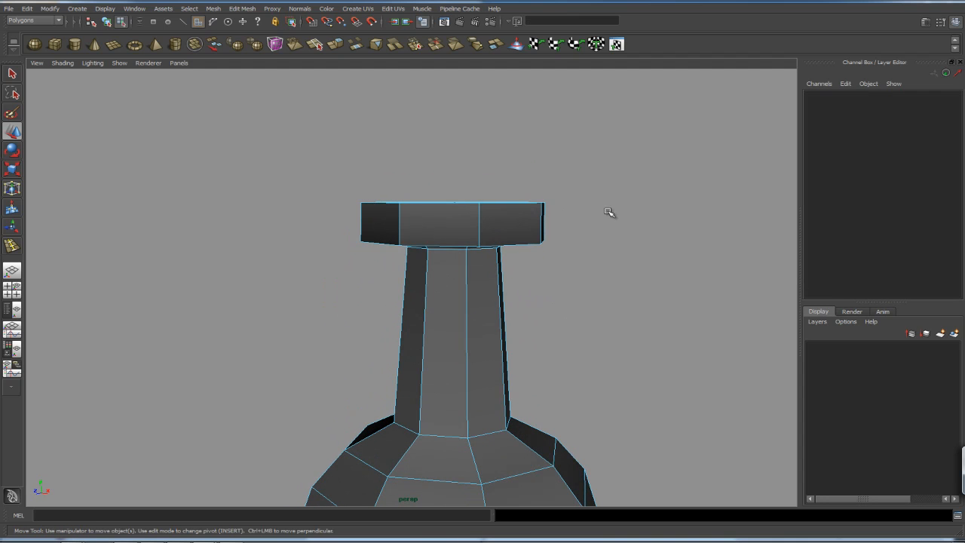
{"action": "left_click_drag", "start_coordinate": [609, 212], "coordinate": [610, 212]}
{"action": "left_click_drag", "start_coordinate": [313, 212], "coordinate": [625, 253], "text": "ctrl"}
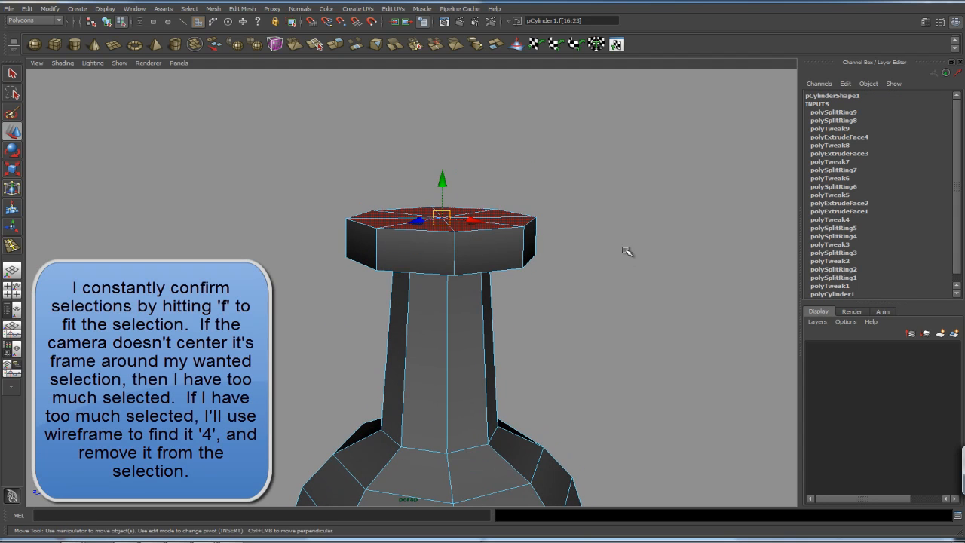
{"action": "key", "text": "f"}
{"action": "left_click_drag", "start_coordinate": [687, 232], "coordinate": [461, 225], "text": "alt"}
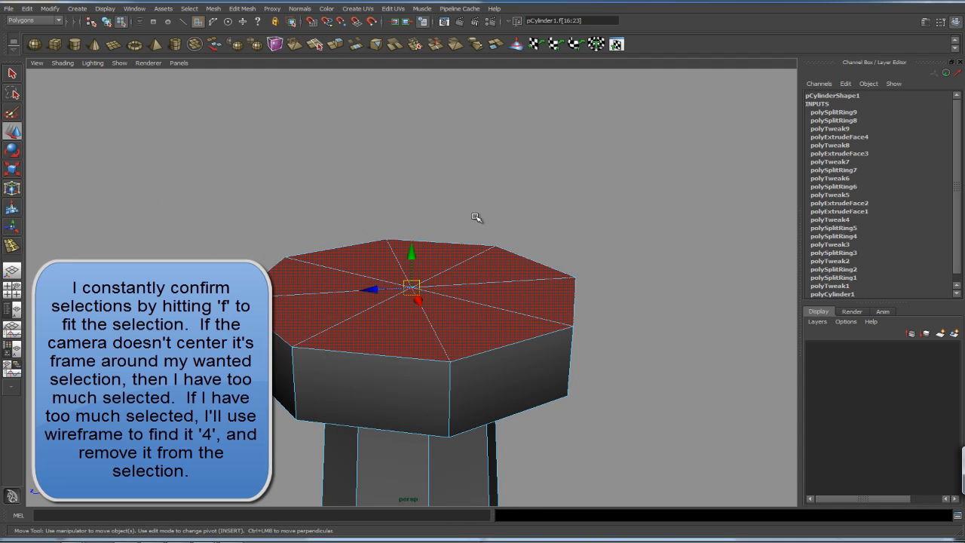
Extrude the head's top faces with an offset of 1.5 and move the resulting small inner faces slightly down.
{"action": "left_click", "coordinate": [242, 8]}
{"action": "left_click", "coordinate": [249, 37]}
{"action": "left_click", "coordinate": [564, 293]}
{"action": "left_click", "coordinate": [575, 298]}
{"action": "left_click_drag", "start_coordinate": [604, 307], "coordinate": [609, 307]}
{"action": "left_click", "coordinate": [554, 291]}
{"action": "left_click", "coordinate": [518, 266]}
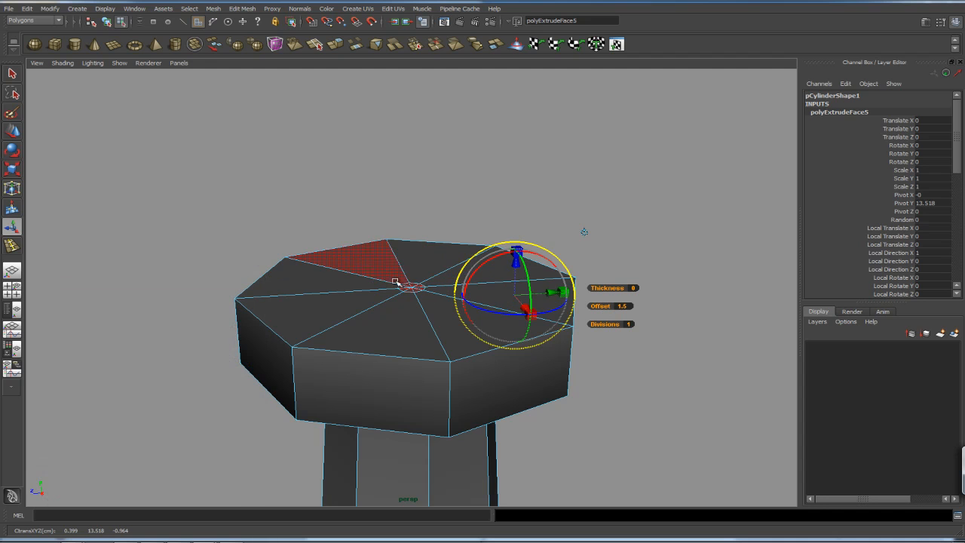
{"action": "key", "text": "w"}
{"action": "mouse_move", "coordinate": [411, 259]}
{"action": "left_mouse_down"}
{"action": "mouse_move", "coordinate": [453, 279]}
{"action": "mouse_move", "coordinate": [461, 264]}
{"action": "mouse_move", "coordinate": [414, 264]}
{"action": "left_mouse_up"}
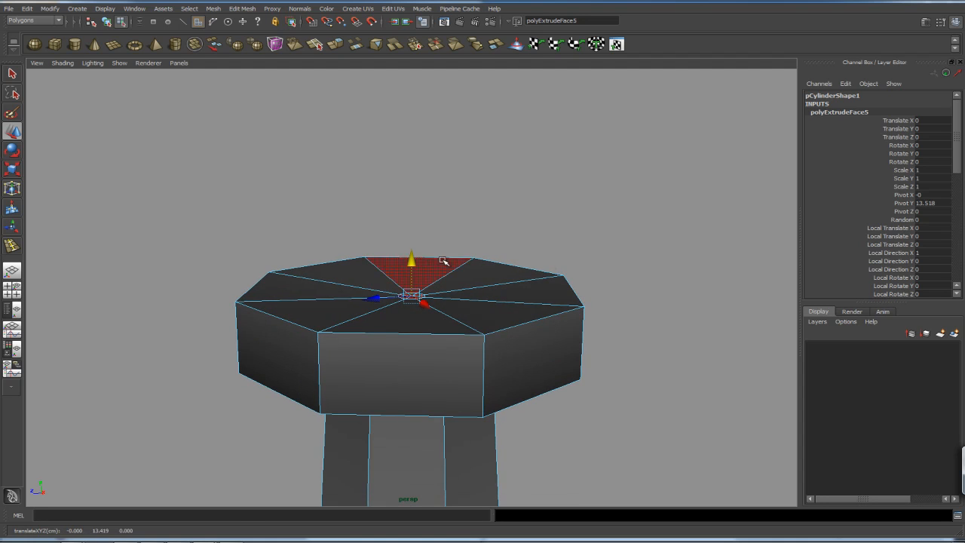
Change the mesh to edge selection mode and select the edge loop around the upper rim of the handle's head.
{"action": "scroll", "coordinate": [459, 263], "scroll_direction": "down", "scroll_amount": 4}
{"action": "right_click", "coordinate": [475, 283]}
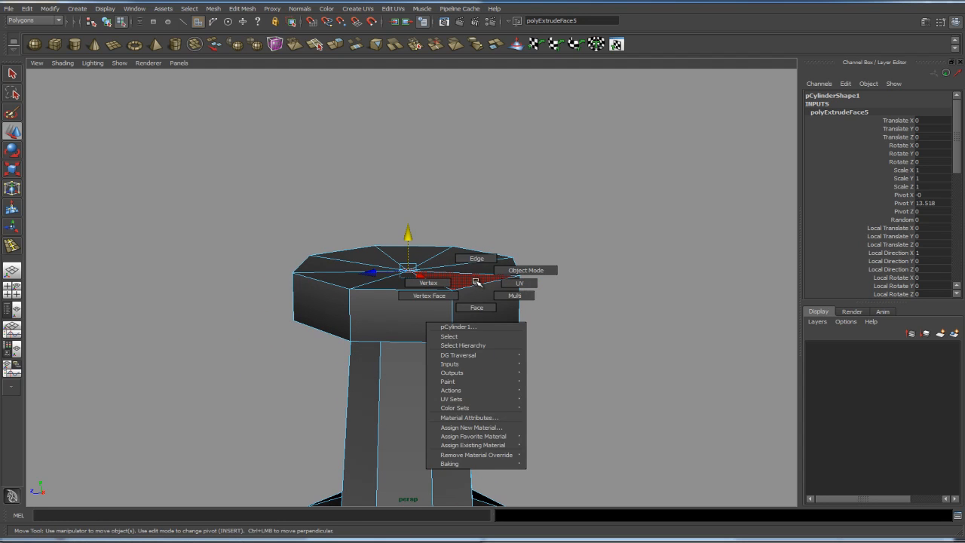
{"action": "left_click_drag", "start_coordinate": [487, 289], "coordinate": [580, 286], "text": "alt"}
{"action": "left_click", "coordinate": [650, 291]}
{"action": "right_click_drag", "start_coordinate": [653, 292], "coordinate": [491, 255], "text": "alt"}
{"action": "left_click_drag", "start_coordinate": [524, 309], "coordinate": [487, 295], "text": "alt"}
{"action": "right_click_drag", "start_coordinate": [487, 295], "coordinate": [666, 241], "text": "alt"}
{"action": "right_click_drag", "start_coordinate": [517, 218], "coordinate": [520, 205]}
{"action": "left_click_drag", "start_coordinate": [520, 206], "coordinate": [501, 250], "text": "alt"}
{"action": "double_click", "coordinate": [503, 258]}
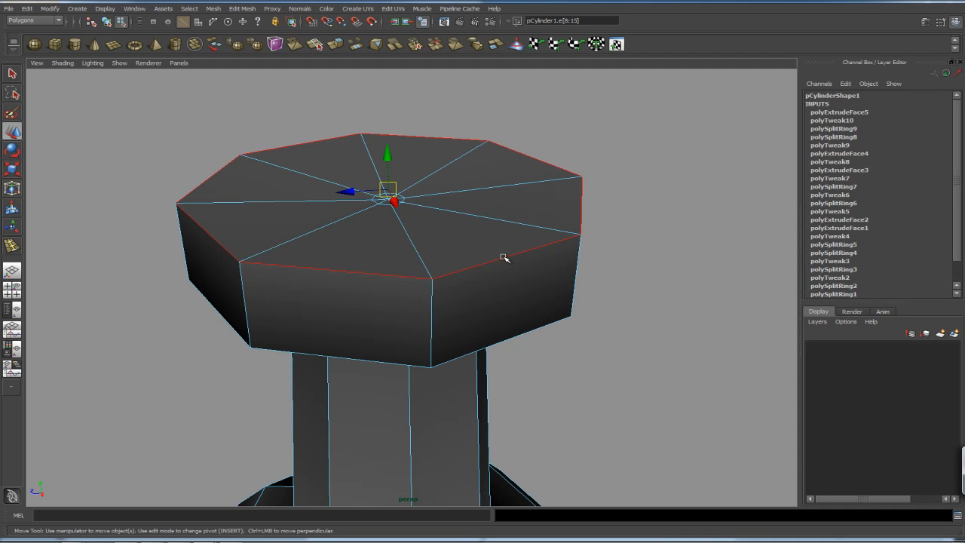
Add the edge loop around the lower rim of the handle's head to the selection.
{"action": "left_click_drag", "start_coordinate": [684, 267], "coordinate": [521, 245], "text": "alt"}
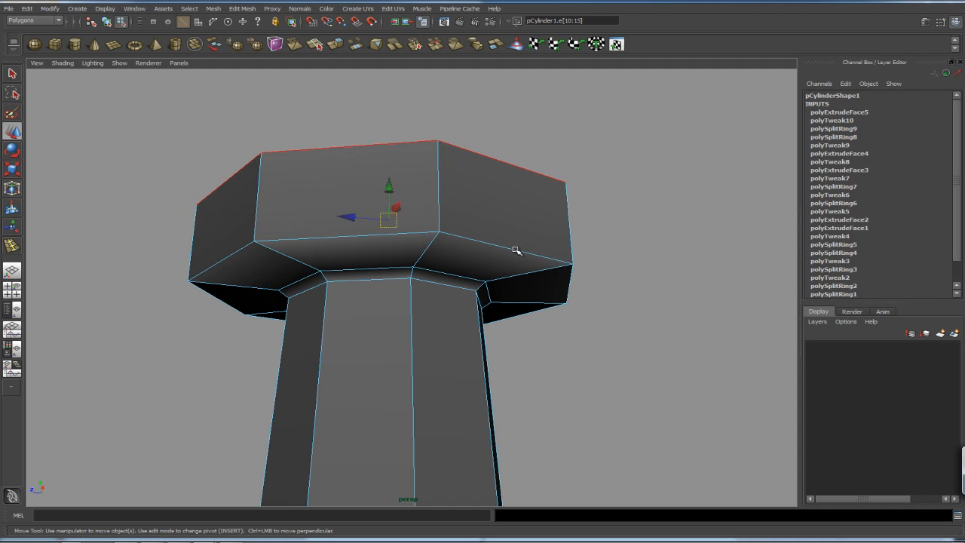
{"action": "double_click", "coordinate": [515, 251], "text": "shift"}
{"action": "left_click_drag", "start_coordinate": [646, 259], "coordinate": [525, 244], "text": "alt"}
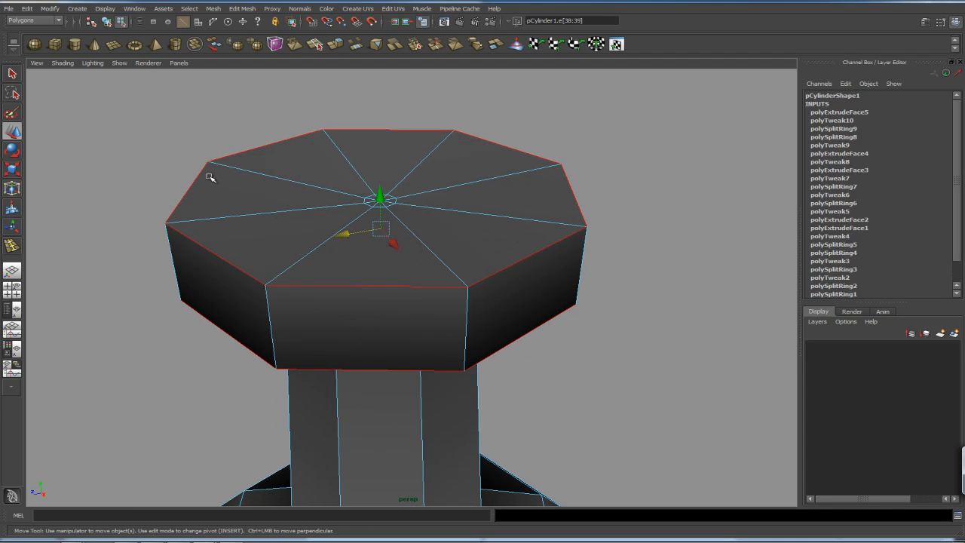
Set the viewport's wireframe line width to 2.
{"action": "left_click", "coordinate": [62, 64]}
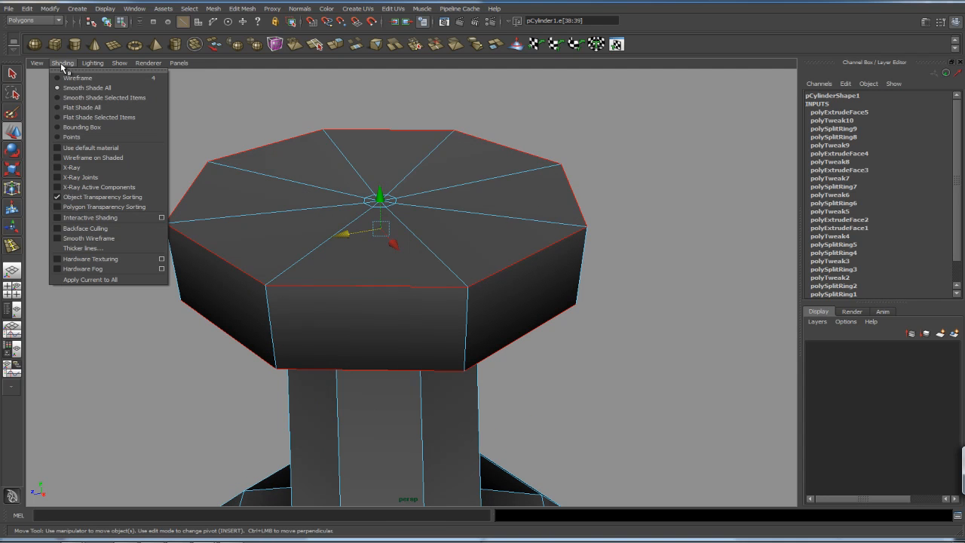
{"action": "left_click", "coordinate": [94, 248]}
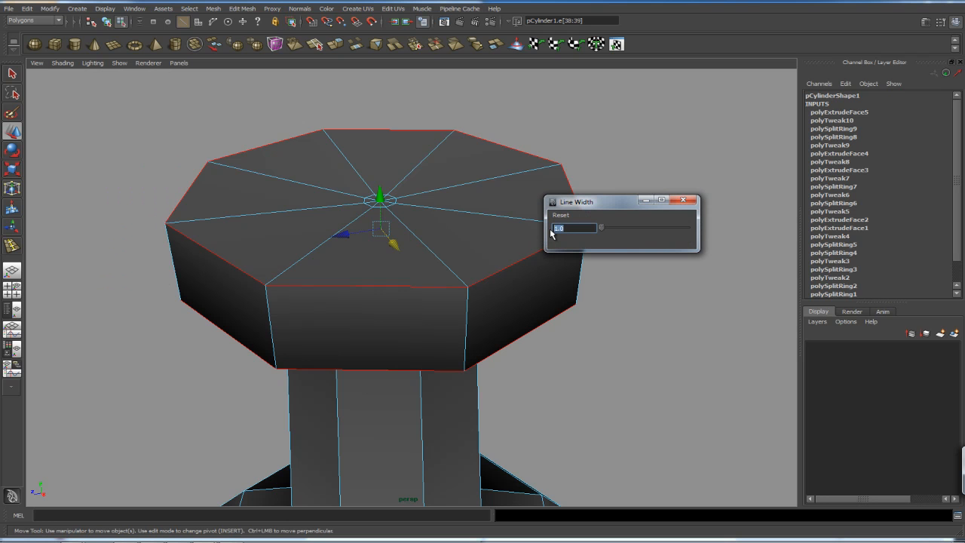
{"action": "type", "text": "2"}
{"action": "key", "text": "Return"}
{"action": "left_click", "coordinate": [690, 202]}
Add the edge loops beneath the head, at the shaft-to-dome junction and around the dome's lower rim to the selection.
{"action": "left_click_drag", "start_coordinate": [696, 258], "coordinate": [528, 241], "text": "alt"}
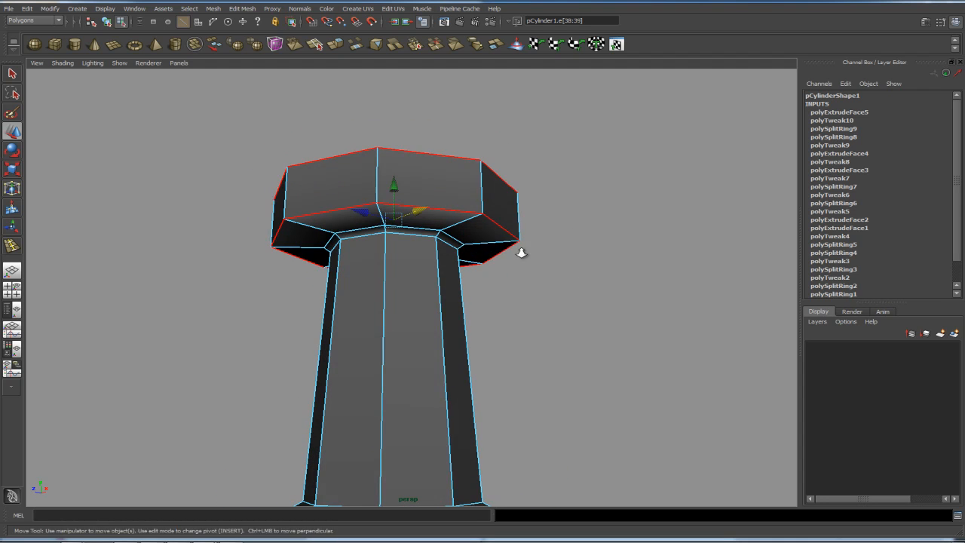
{"action": "scroll", "coordinate": [524, 221], "scroll_direction": "up", "scroll_amount": 3}
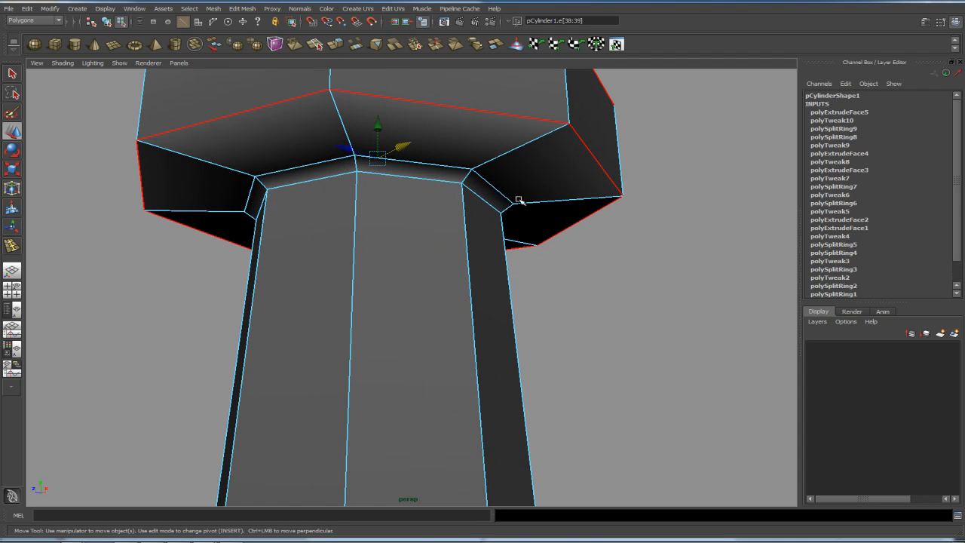
{"action": "double_click", "coordinate": [429, 181], "text": "shift"}
{"action": "scroll", "coordinate": [657, 248], "scroll_direction": "down", "scroll_amount": 7}
{"action": "middle_click_drag", "start_coordinate": [466, 263], "coordinate": [450, 222], "text": "alt"}
{"action": "left_click_drag", "start_coordinate": [450, 223], "coordinate": [436, 228], "text": "alt"}
{"action": "left_click_drag", "start_coordinate": [421, 312], "coordinate": [555, 86], "text": "alt"}
{"action": "left_click_drag", "start_coordinate": [487, 263], "coordinate": [486, 197], "text": "alt"}
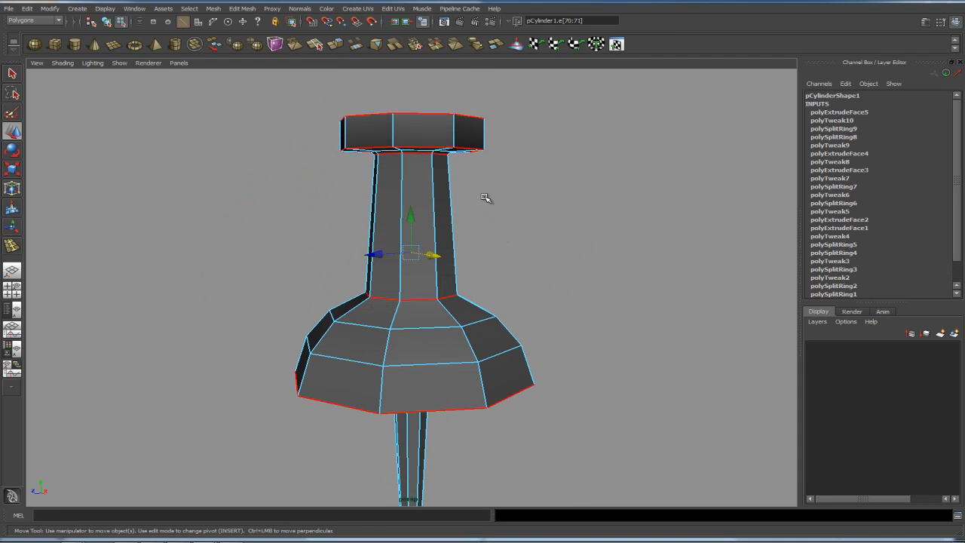
Bevel the selected edge loops with a width of 0.25 and 2 segments.
{"action": "left_click", "coordinate": [242, 9]}
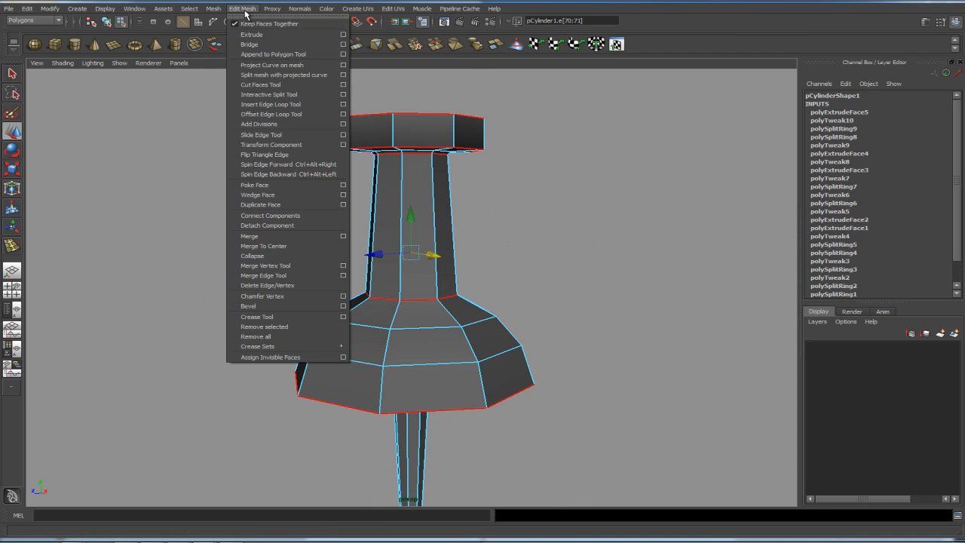
{"action": "left_click", "coordinate": [344, 306]}
{"action": "left_click_drag", "start_coordinate": [681, 148], "coordinate": [692, 117]}
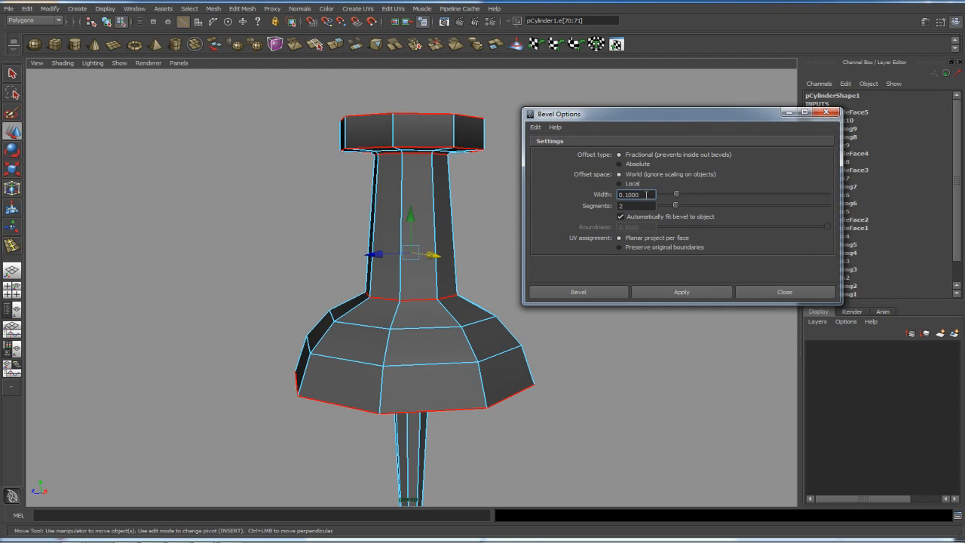
{"action": "left_click", "coordinate": [679, 292]}
{"action": "left_click", "coordinate": [777, 292]}
Display the beveled mesh in smooth preview, clear the edge selection and return to object mode.
{"action": "left_click_drag", "start_coordinate": [581, 319], "coordinate": [577, 290], "text": "alt"}
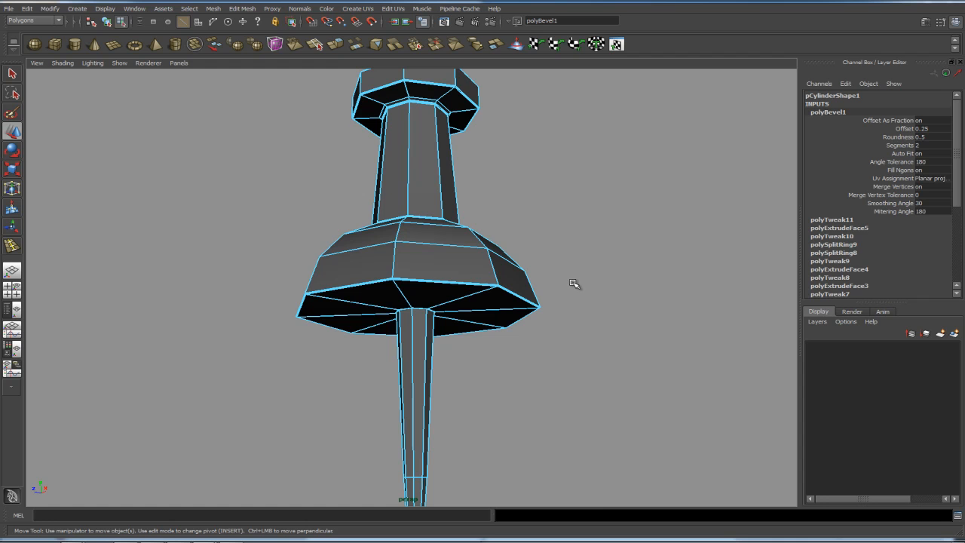
{"action": "key", "text": "3"}
{"action": "left_click", "coordinate": [578, 291]}
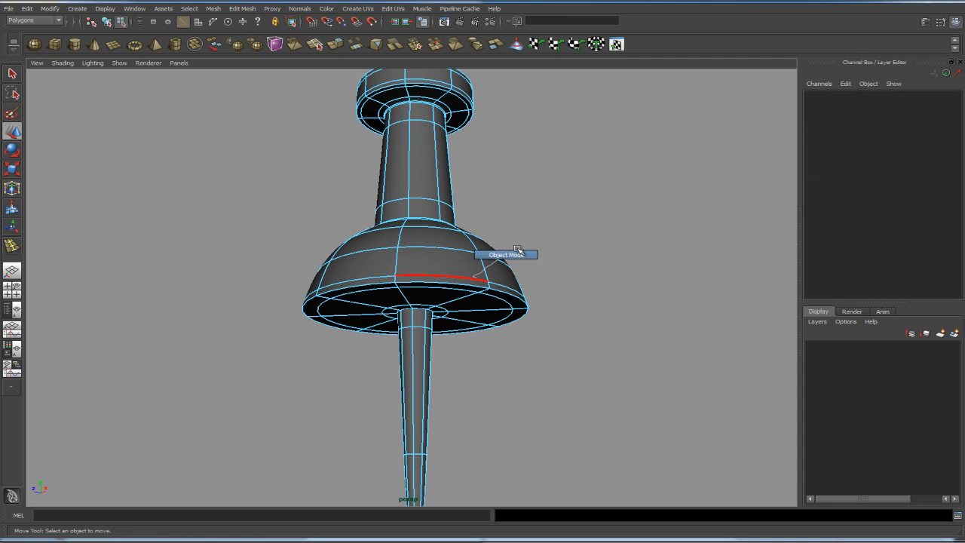
{"action": "key", "text": "F8"}
Compare the smoothed tack's silhouette with the reference image in the front view, from the dome up to the head.
{"action": "left_click_drag", "start_coordinate": [609, 211], "coordinate": [551, 274], "text": "alt"}
{"action": "key", "text": "space"}
{"action": "key", "text": "space"}
{"action": "middle_click_drag", "start_coordinate": [603, 337], "coordinate": [601, 299], "text": "alt"}
{"action": "right_click_drag", "start_coordinate": [601, 300], "coordinate": [429, 304], "text": "alt"}
{"action": "middle_click_drag", "start_coordinate": [365, 377], "coordinate": [362, 319], "text": "alt"}
{"action": "right_click_drag", "start_coordinate": [579, 308], "coordinate": [702, 306], "text": "alt"}
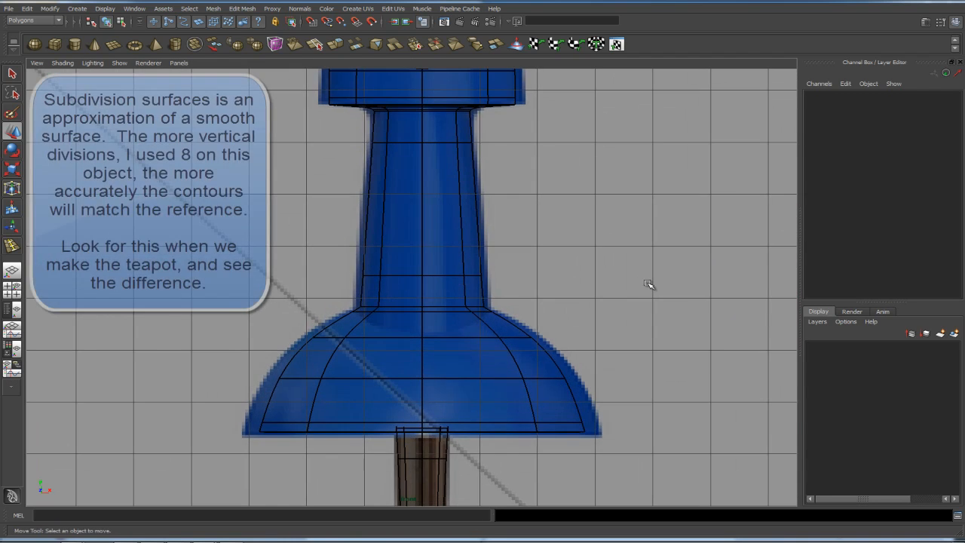
{"action": "middle_click_drag", "start_coordinate": [593, 260], "coordinate": [584, 269], "text": "alt"}
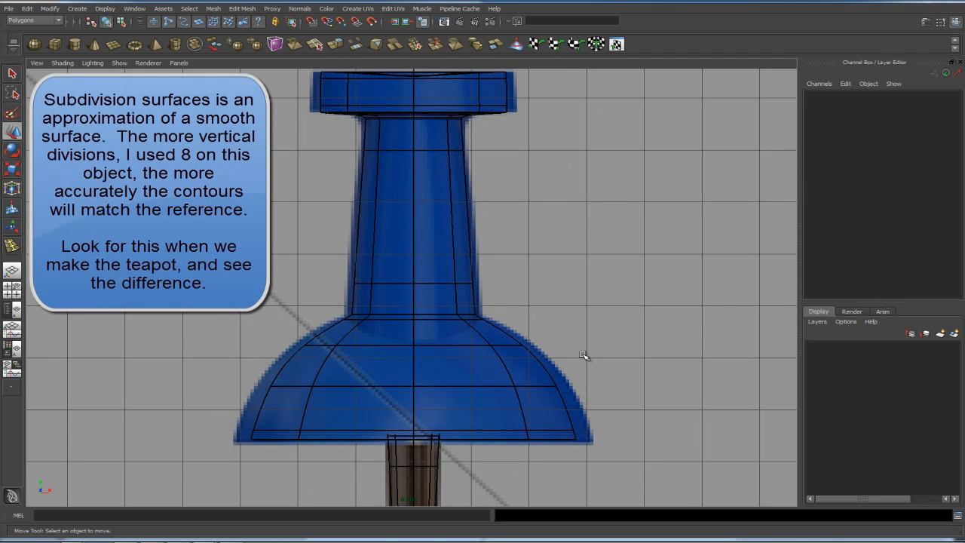
{"action": "right_click_drag", "start_coordinate": [558, 319], "coordinate": [618, 299], "text": "alt"}
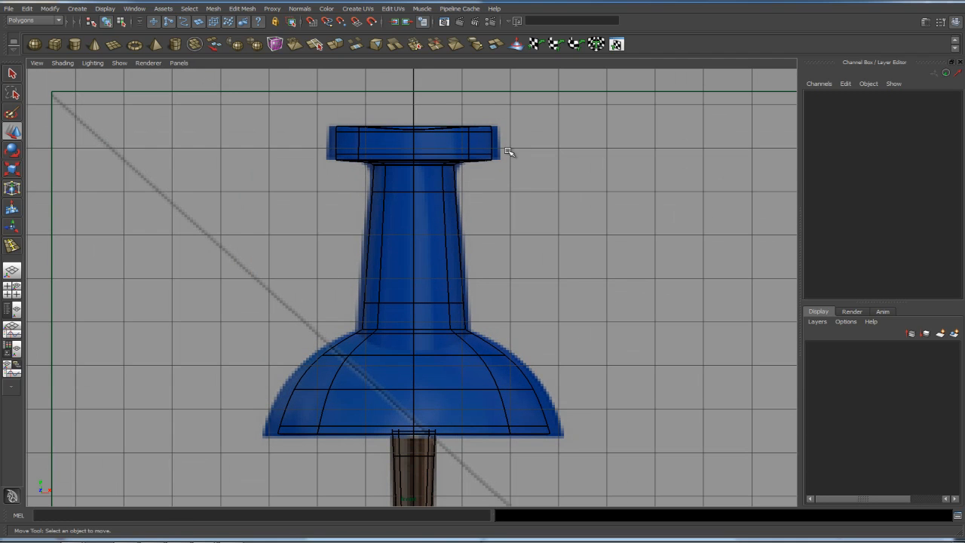
{"action": "middle_click_drag", "start_coordinate": [507, 173], "coordinate": [510, 197], "text": "alt"}
{"action": "right_click_drag", "start_coordinate": [511, 196], "coordinate": [677, 201], "text": "alt"}
{"action": "middle_click_drag", "start_coordinate": [593, 168], "coordinate": [574, 220], "text": "alt"}
Select the head's vertices and scale them outward without changing their height to match the reference head's width.
{"action": "right_click_drag", "start_coordinate": [513, 175], "coordinate": [442, 169]}
{"action": "left_click_drag", "start_coordinate": [259, 138], "coordinate": [572, 190]}
{"action": "scroll", "coordinate": [545, 201], "scroll_direction": "up", "scroll_amount": 5}
{"action": "middle_click_drag", "start_coordinate": [571, 193], "coordinate": [588, 294], "text": "alt"}
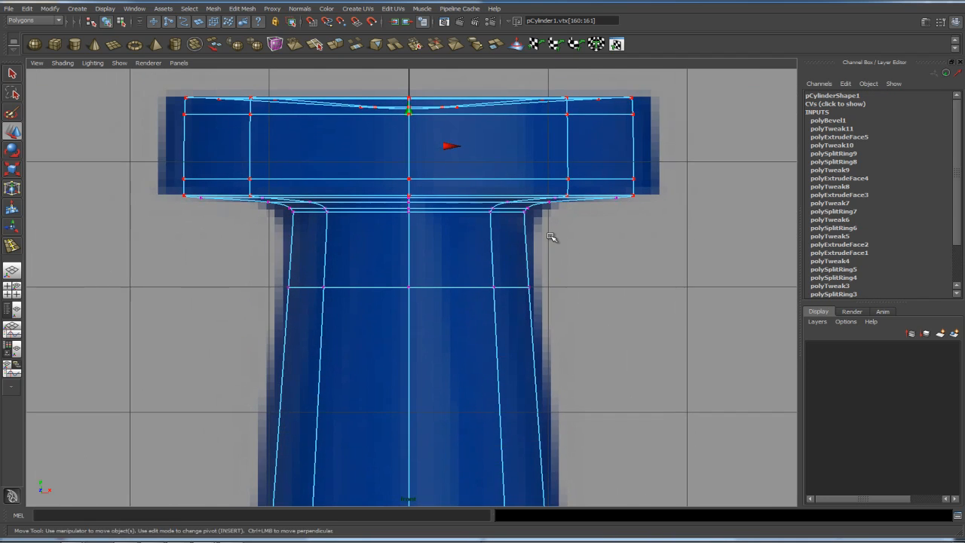
{"action": "key", "text": "r"}
{"action": "left_click_drag", "start_coordinate": [411, 146], "coordinate": [423, 146]}
{"action": "key", "text": "ctrl+z"}
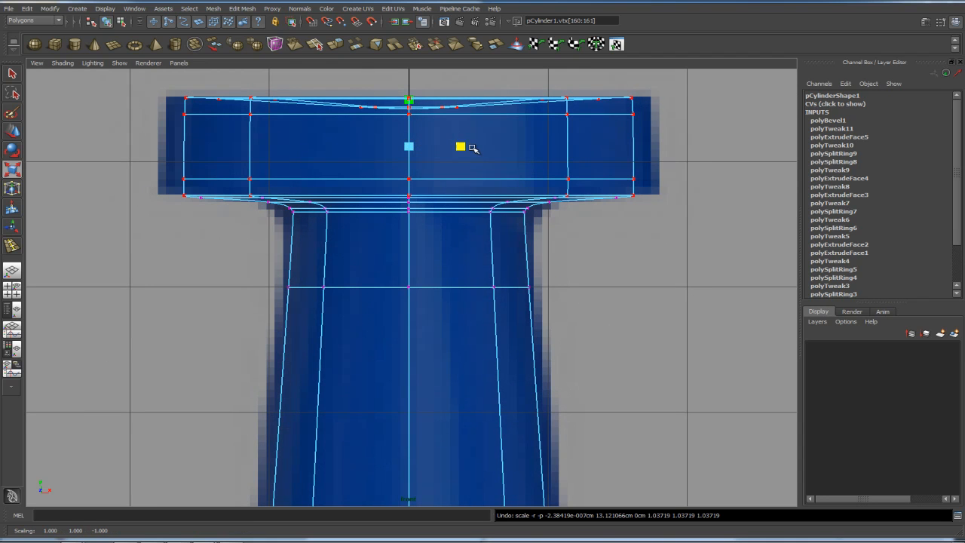
{"action": "middle_click_drag", "start_coordinate": [456, 139], "coordinate": [490, 187], "text": "alt"}
{"action": "left_click_drag", "start_coordinate": [404, 196], "coordinate": [472, 177]}
{"action": "key", "text": "ctrl+z"}
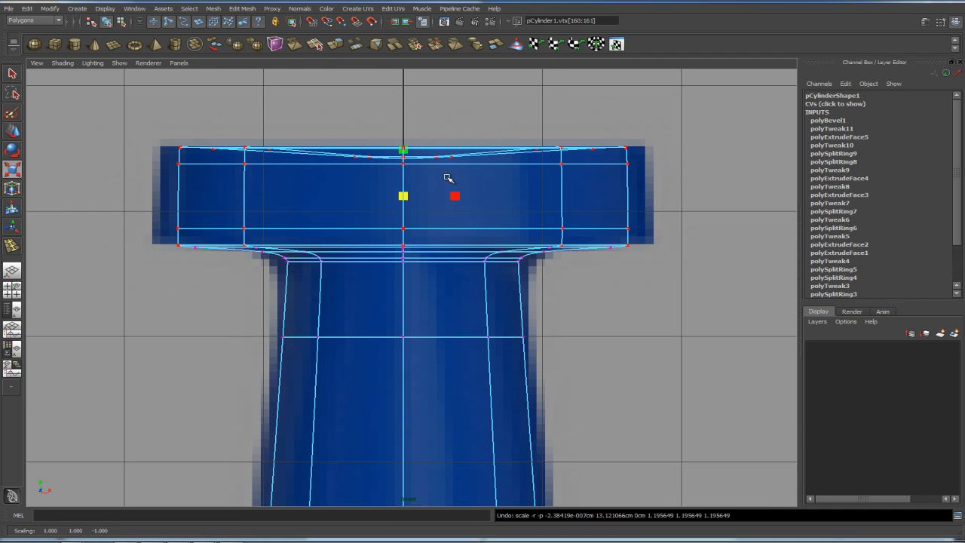
{"action": "left_click_drag", "start_coordinate": [403, 148], "coordinate": [442, 144], "text": "ctrl"}
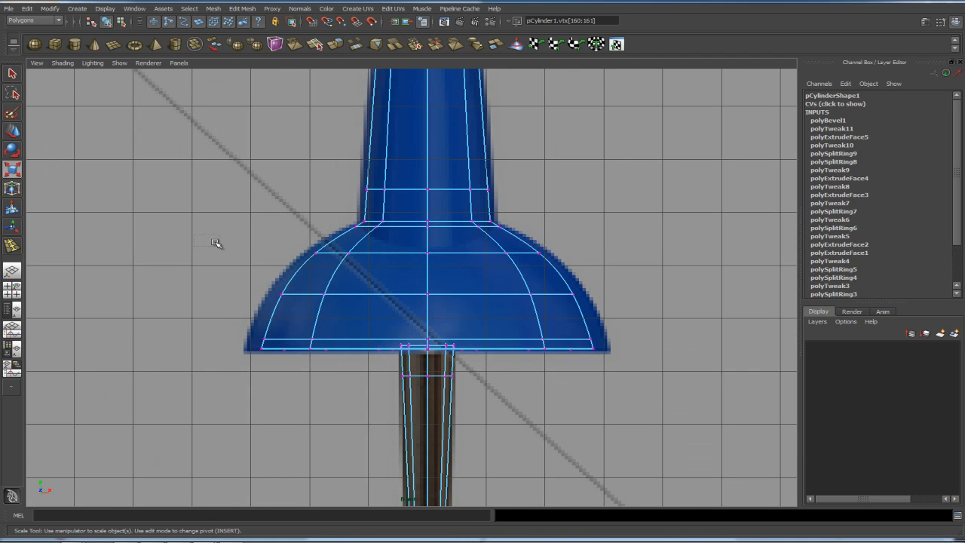
Scale the dome's vertices and the vertex rings at the shaft's lower end outward to match the reference contour.
{"action": "left_click_drag", "start_coordinate": [215, 241], "coordinate": [646, 356]}
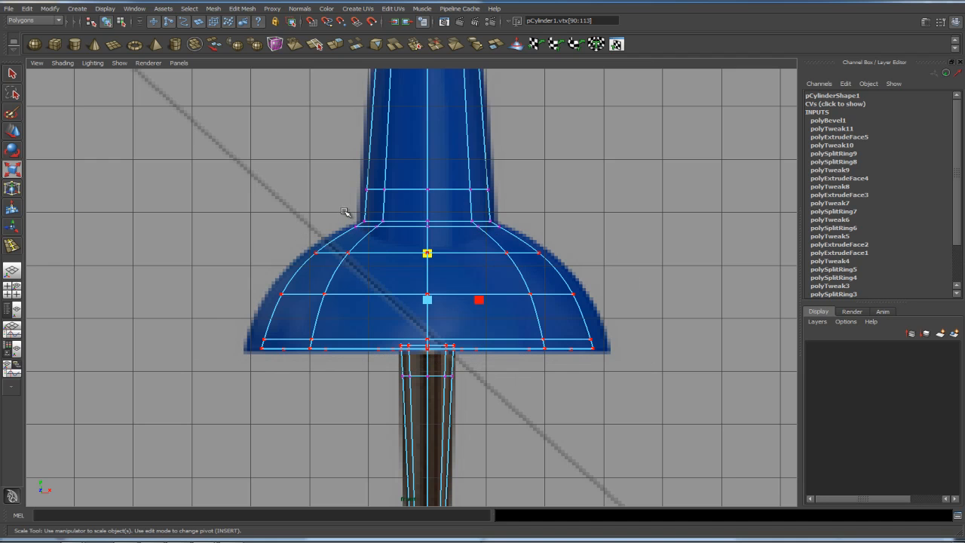
{"action": "left_click_drag", "start_coordinate": [428, 254], "coordinate": [427, 247]}
{"action": "left_click_drag", "start_coordinate": [343, 214], "coordinate": [512, 232]}
{"action": "left_click_drag", "start_coordinate": [428, 270], "coordinate": [428, 270]}
{"action": "left_click_drag", "start_coordinate": [428, 173], "coordinate": [428, 163]}
Scale the upper vertex ring of the shaft slightly outward, keeping its height, to match the reference.
{"action": "middle_click_drag", "start_coordinate": [442, 107], "coordinate": [452, 249], "text": "alt"}
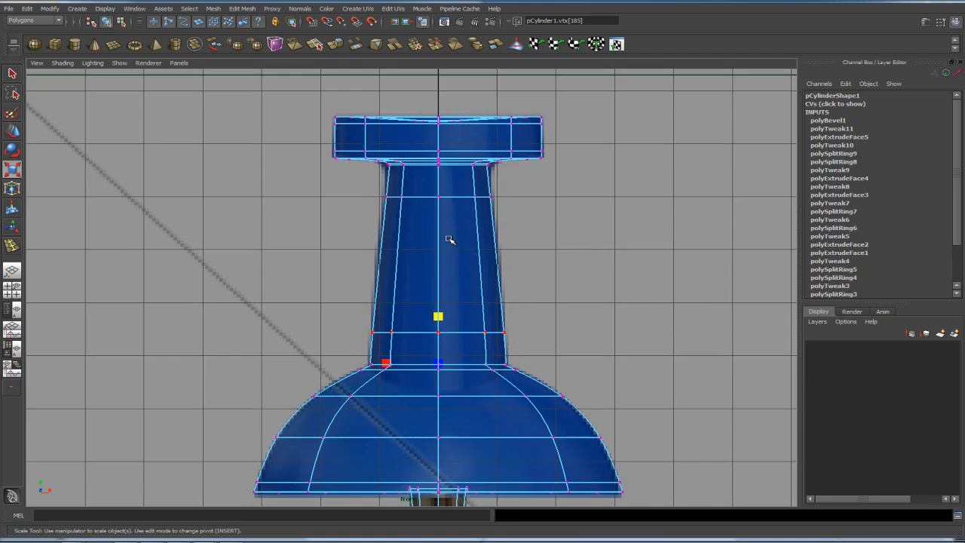
{"action": "left_click_drag", "start_coordinate": [361, 178], "coordinate": [496, 208]}
{"action": "left_click", "coordinate": [438, 166]}
{"action": "left_click_drag", "start_coordinate": [438, 121], "coordinate": [442, 116], "text": "ctrl"}
Scale the vertex rings at the shaft's top, just beneath the head, slightly outward and clear the selection.
{"action": "middle_click_drag", "start_coordinate": [458, 159], "coordinate": [456, 239], "text": "alt"}
{"action": "right_click_drag", "start_coordinate": [456, 239], "coordinate": [560, 194], "text": "alt"}
{"action": "left_click_drag", "start_coordinate": [303, 145], "coordinate": [689, 177]}
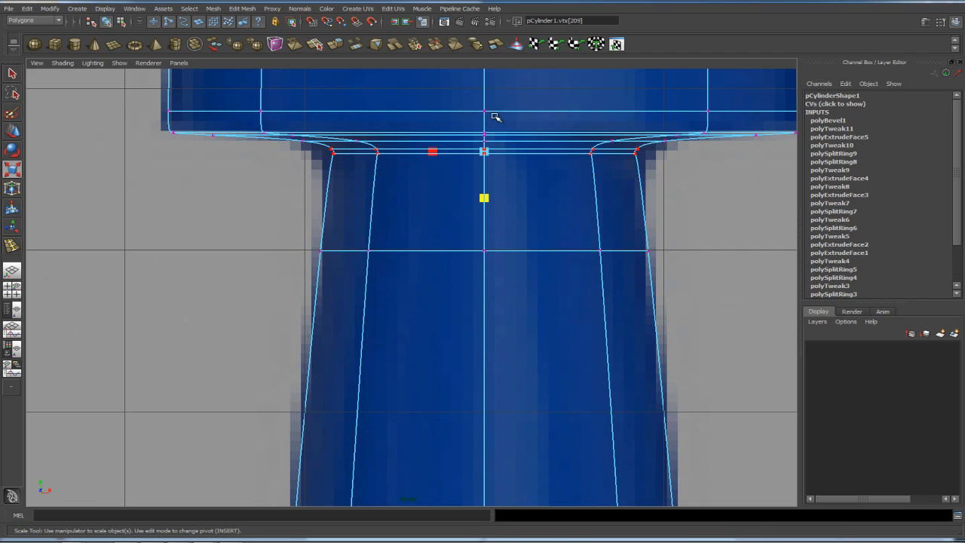
{"action": "left_click_drag", "start_coordinate": [490, 199], "coordinate": [484, 199]}
{"action": "left_click", "coordinate": [704, 176]}
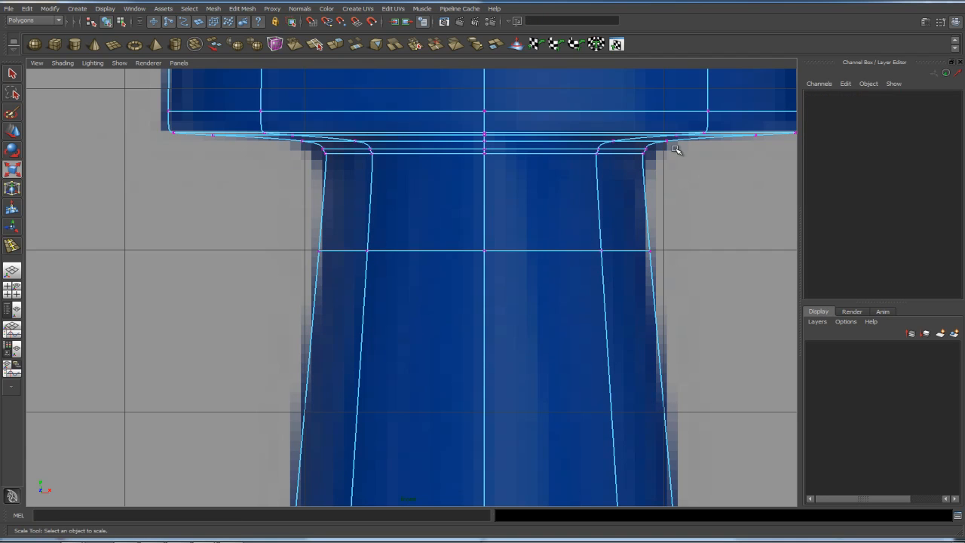
Return to object mode in the perspective view and examine the smoothed tack around the shaft-to-dome junction.
{"action": "scroll", "coordinate": [648, 187], "scroll_direction": "down", "scroll_amount": 4}
{"action": "middle_click_drag", "start_coordinate": [546, 330], "coordinate": [539, 207], "text": "alt"}
{"action": "key", "text": "space"}
{"action": "key", "text": "space"}
{"action": "right_click_drag", "start_coordinate": [448, 273], "coordinate": [506, 228]}
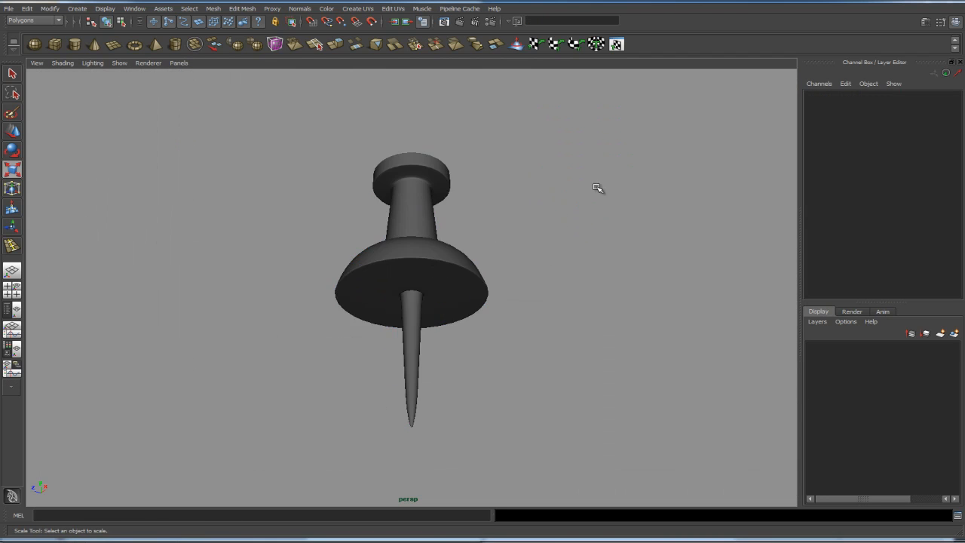
{"action": "scroll", "coordinate": [534, 250], "scroll_direction": "down", "scroll_amount": 1}
{"action": "left_click_drag", "start_coordinate": [534, 250], "coordinate": [507, 295], "text": "alt"}
{"action": "right_click_drag", "start_coordinate": [509, 230], "coordinate": [856, 297], "text": "alt"}
{"action": "left_click_drag", "start_coordinate": [528, 301], "coordinate": [455, 274], "text": "alt"}
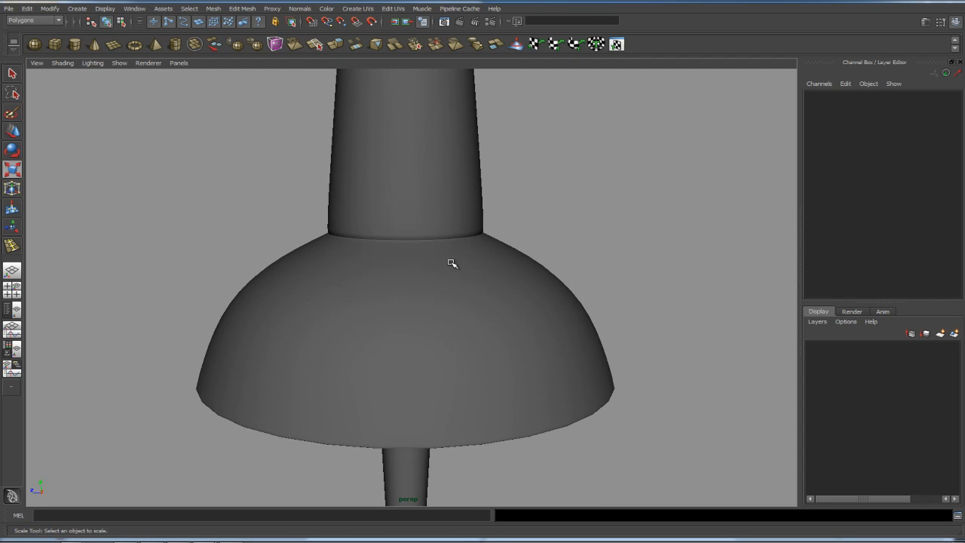
{"action": "middle_click_drag", "start_coordinate": [427, 202], "coordinate": [416, 293], "text": "alt"}
{"action": "right_click_drag", "start_coordinate": [413, 287], "coordinate": [540, 278], "text": "alt"}
{"action": "mouse_move", "coordinate": [541, 278]}
{"action": "left_mouse_down", "text": "alt"}
{"action": "mouse_move", "coordinate": [498, 281]}
{"action": "mouse_move", "coordinate": [586, 286]}
{"action": "mouse_move", "coordinate": [515, 293]}
{"action": "mouse_move", "coordinate": [576, 282]}
{"action": "mouse_move", "coordinate": [524, 287]}
{"action": "left_mouse_up", "text": "alt"}
Turn off the mesh's smooth preview and scale the pinched edge loops at the shaft-to-dome junction outward, keeping their height.
{"action": "left_click", "coordinate": [488, 288]}
{"action": "key", "text": "1"}
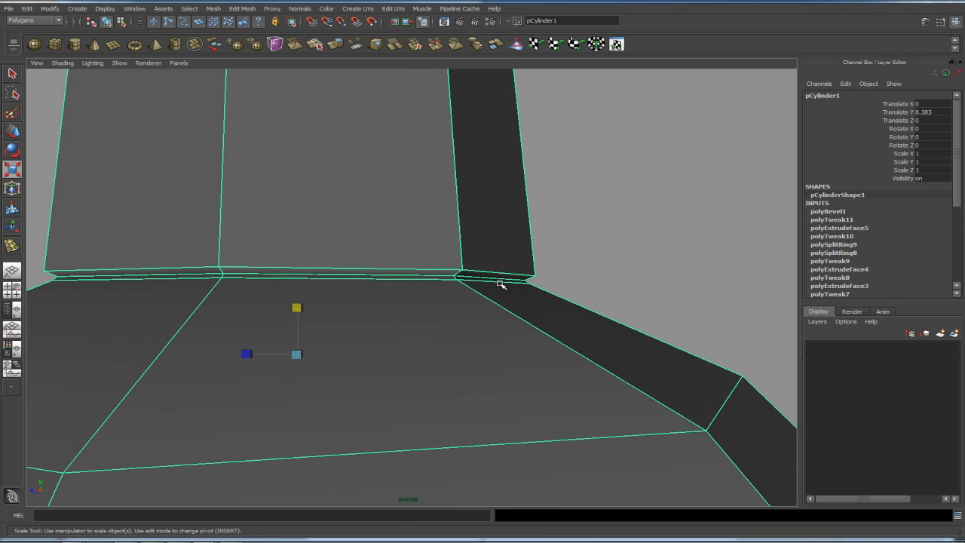
{"action": "right_click_drag", "start_coordinate": [501, 283], "coordinate": [517, 281]}
{"action": "left_click_drag", "start_coordinate": [517, 280], "coordinate": [460, 289], "text": "alt"}
{"action": "left_click", "coordinate": [460, 288]}
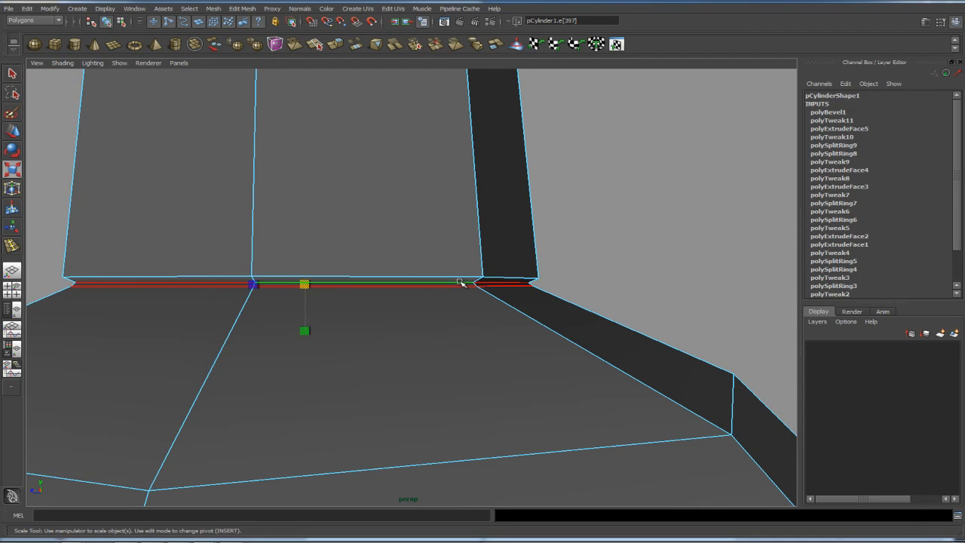
{"action": "left_click_drag", "start_coordinate": [365, 287], "coordinate": [324, 287]}
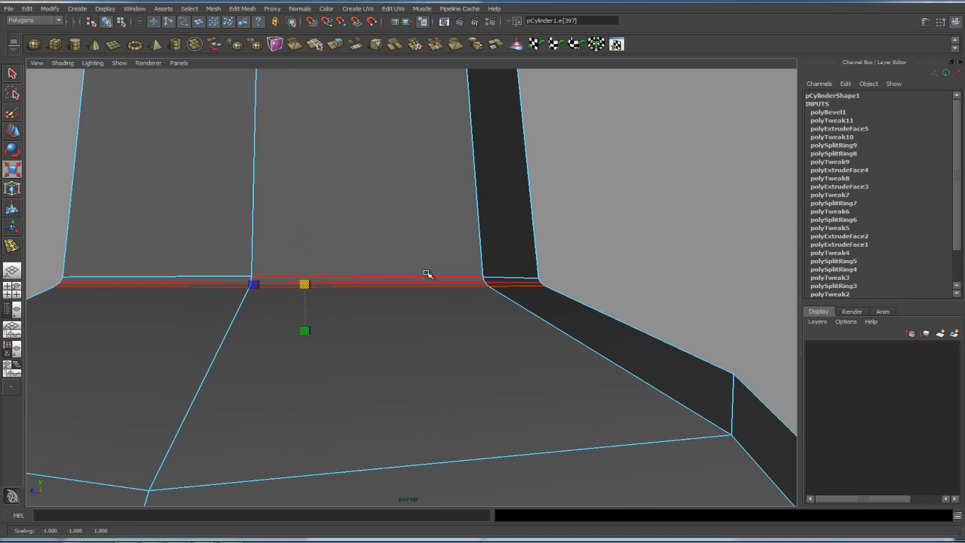
{"action": "left_click", "coordinate": [565, 271]}
Select the uppermost edge loop of the transition beneath the head, scale it outward without changing its height, and clear the selection.
{"action": "middle_click_drag", "start_coordinate": [568, 172], "coordinate": [579, 332], "text": "alt"}
{"action": "middle_click_drag", "start_coordinate": [579, 241], "coordinate": [573, 352], "text": "alt"}
{"action": "left_click_drag", "start_coordinate": [545, 217], "coordinate": [521, 213], "text": "alt"}
{"action": "middle_click_drag", "start_coordinate": [535, 174], "coordinate": [584, 299], "text": "alt"}
{"action": "left_click_drag", "start_coordinate": [585, 301], "coordinate": [580, 300], "text": "alt"}
{"action": "right_click_drag", "start_coordinate": [516, 251], "coordinate": [670, 248], "text": "alt"}
{"action": "middle_click_drag", "start_coordinate": [628, 291], "coordinate": [587, 256], "text": "alt"}
{"action": "left_click_drag", "start_coordinate": [587, 256], "coordinate": [585, 242], "text": "alt"}
{"action": "left_click_drag", "start_coordinate": [580, 171], "coordinate": [528, 140], "text": "alt"}
{"action": "left_click", "coordinate": [518, 130]}
{"action": "double_click", "coordinate": [519, 128]}
{"action": "middle_click_drag", "start_coordinate": [524, 138], "coordinate": [635, 195], "text": "alt"}
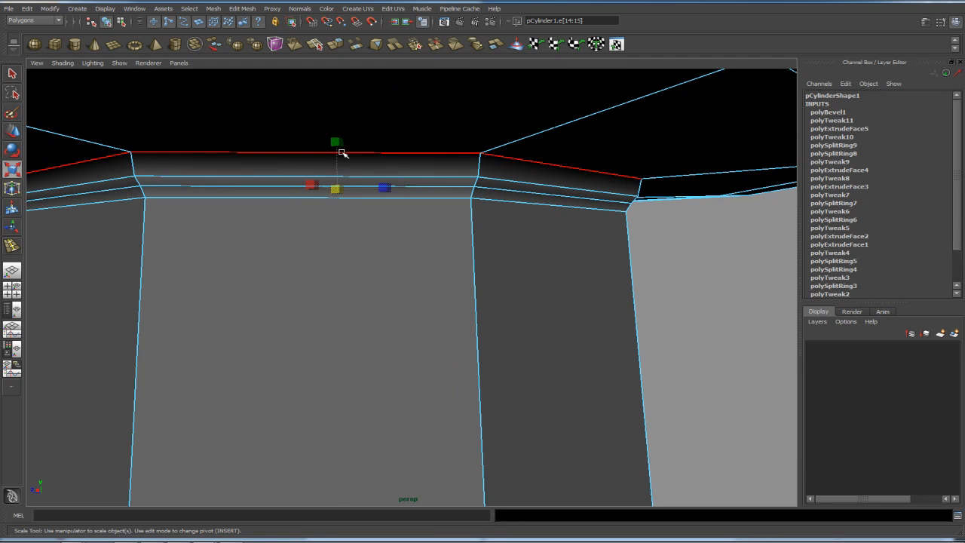
{"action": "left_click_drag", "start_coordinate": [337, 142], "coordinate": [341, 135], "text": "ctrl"}
{"action": "left_click_drag", "start_coordinate": [632, 246], "coordinate": [652, 235], "text": "alt"}
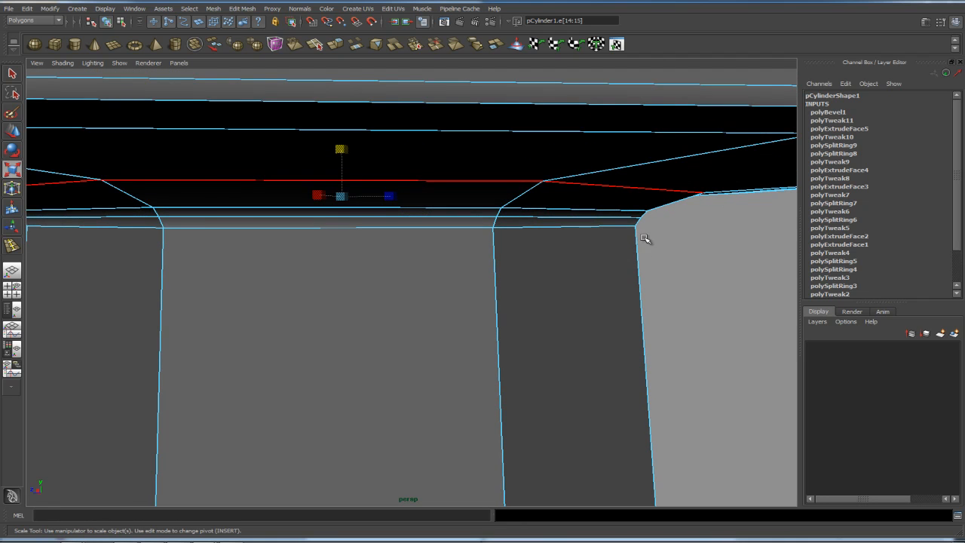
{"action": "scroll", "coordinate": [681, 233], "scroll_direction": "down", "scroll_amount": 3}
{"action": "left_click", "coordinate": [728, 263]}
Restore the mesh's smooth preview, return to object mode and show the whole tack in the perspective view.
{"action": "scroll", "coordinate": [351, 209], "scroll_direction": "down", "scroll_amount": 4}
{"action": "scroll", "coordinate": [420, 303], "scroll_direction": "down", "scroll_amount": 1}
{"action": "left_click_drag", "start_coordinate": [420, 303], "coordinate": [522, 252], "text": "alt"}
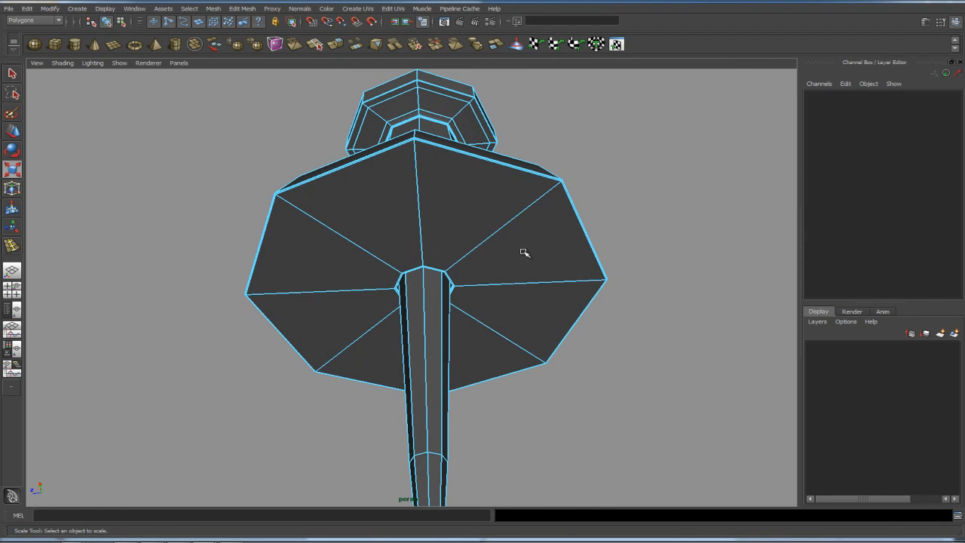
{"action": "key", "text": "3"}
{"action": "left_click", "coordinate": [681, 190]}
{"action": "left_click_drag", "start_coordinate": [681, 190], "coordinate": [513, 267], "text": "alt"}
Switch to the four-view layout and check the finished tack against the reference in the front and perspective views.
{"action": "key", "text": "space"}
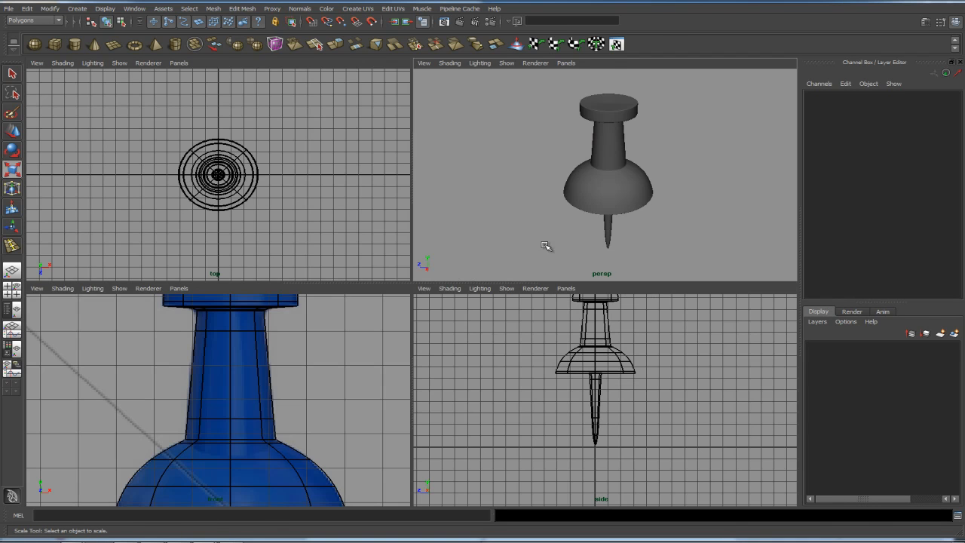
{"action": "right_click_drag", "start_coordinate": [400, 310], "coordinate": [324, 370], "text": "alt"}
{"action": "middle_click_drag", "start_coordinate": [324, 370], "coordinate": [343, 352], "text": "alt"}
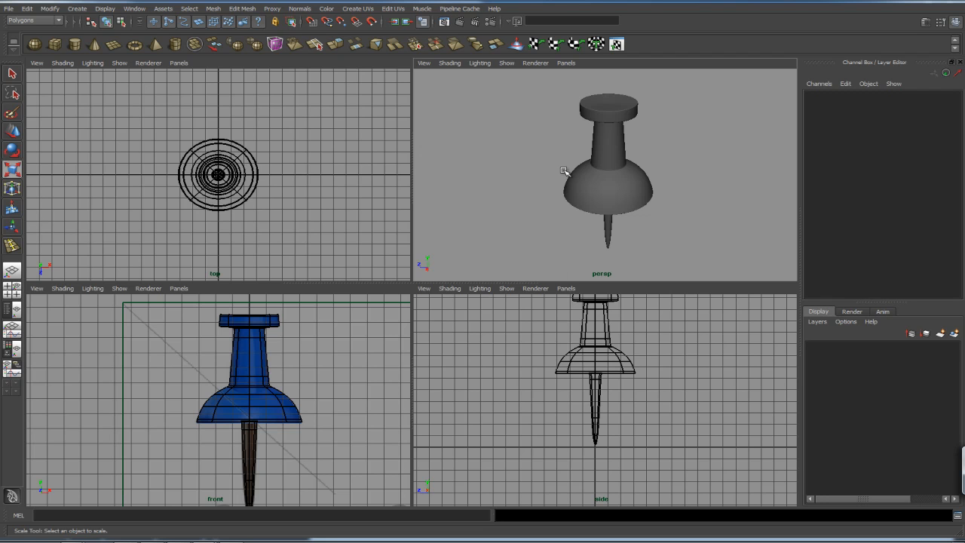
{"action": "left_click_drag", "start_coordinate": [633, 192], "coordinate": [614, 209], "text": "alt"}
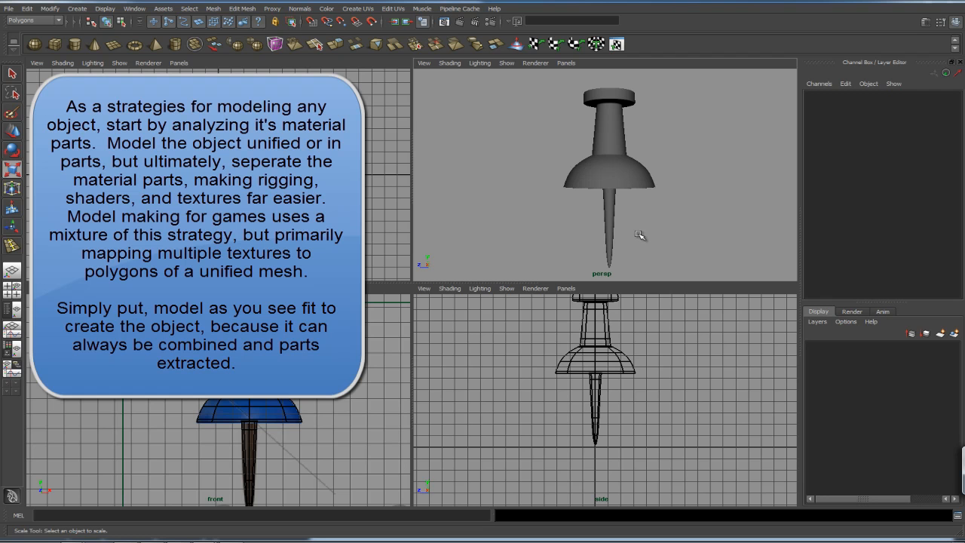
Enlarge the perspective view and compare the tack's unsmoothed mesh with its smooth preview.
{"action": "key", "text": "space"}
{"action": "left_click", "coordinate": [480, 311]}
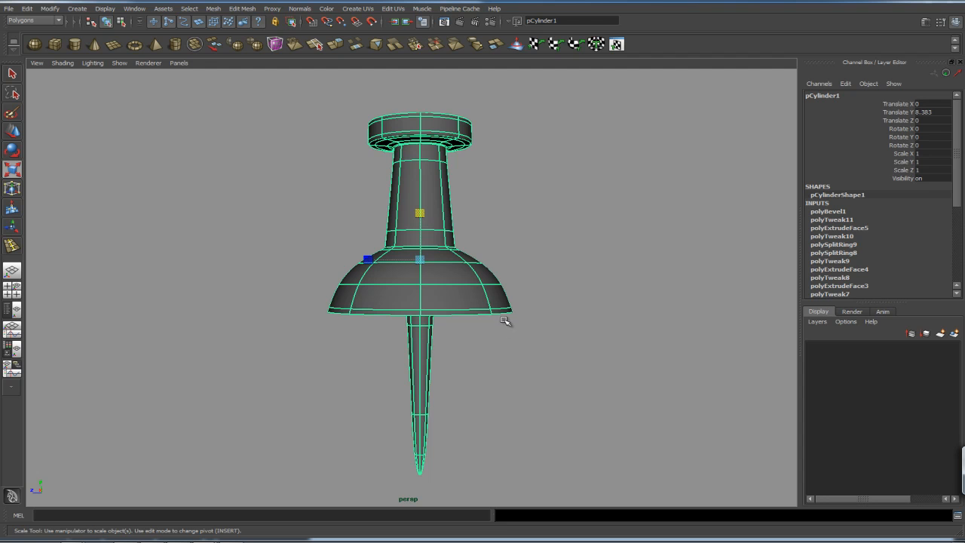
{"action": "key", "text": "1"}
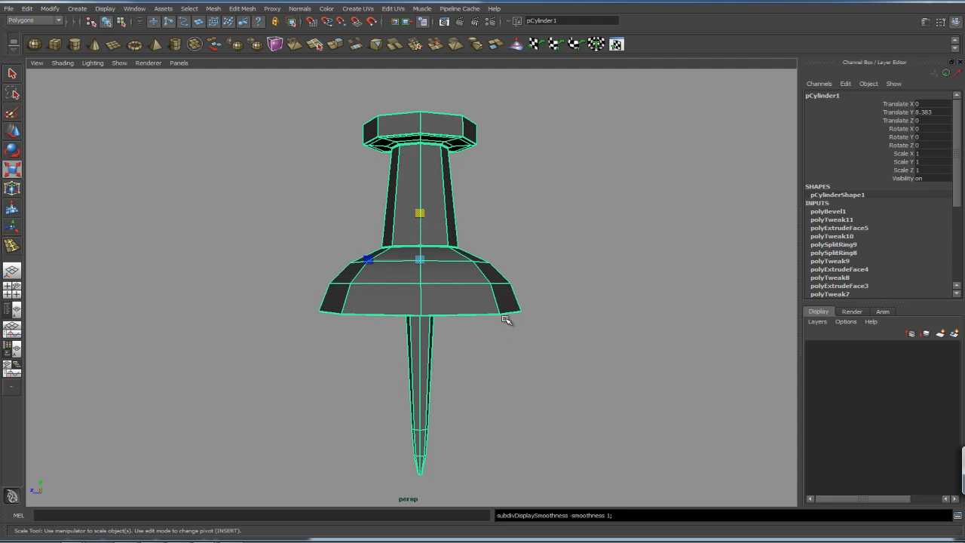
{"action": "mouse_move", "coordinate": [547, 334]}
{"action": "left_mouse_down", "text": "alt"}
{"action": "mouse_move", "coordinate": [571, 316]}
{"action": "mouse_move", "coordinate": [546, 352]}
{"action": "mouse_move", "coordinate": [551, 345]}
{"action": "left_mouse_up", "text": "alt"}
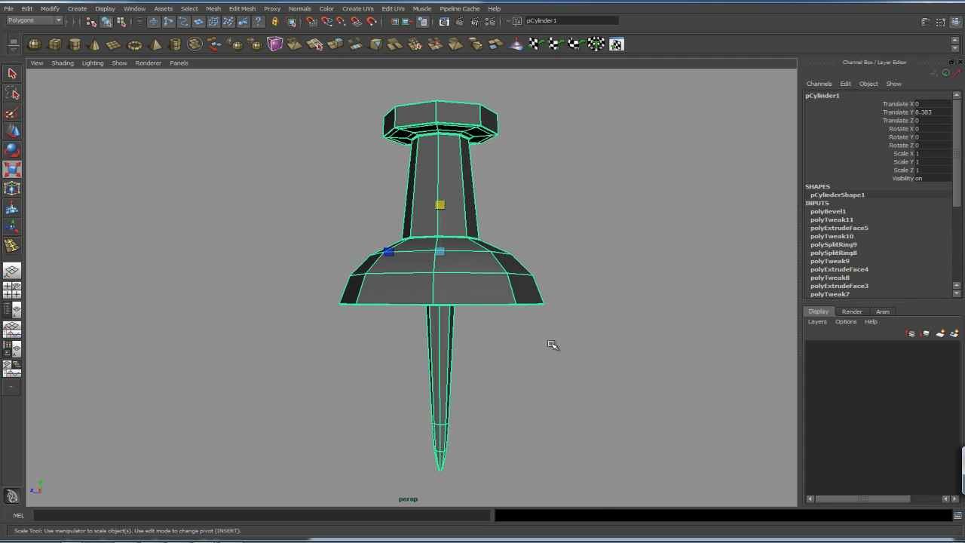
{"action": "key", "text": "3"}
{"action": "left_click", "coordinate": [567, 226]}
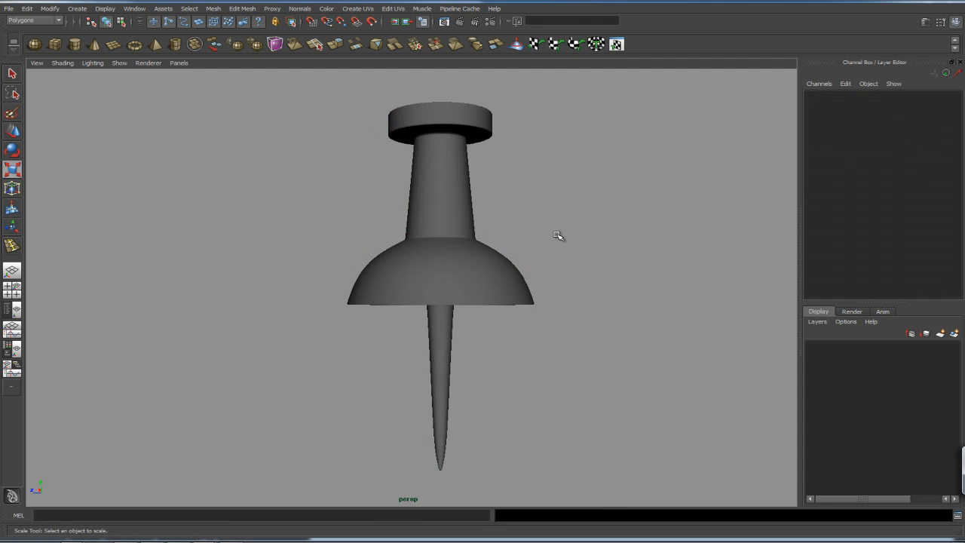
Turn off the tack's smooth preview and select all faces of the needle below the dome.
{"action": "left_click_drag", "start_coordinate": [531, 283], "coordinate": [518, 314]}
{"action": "key", "text": "1"}
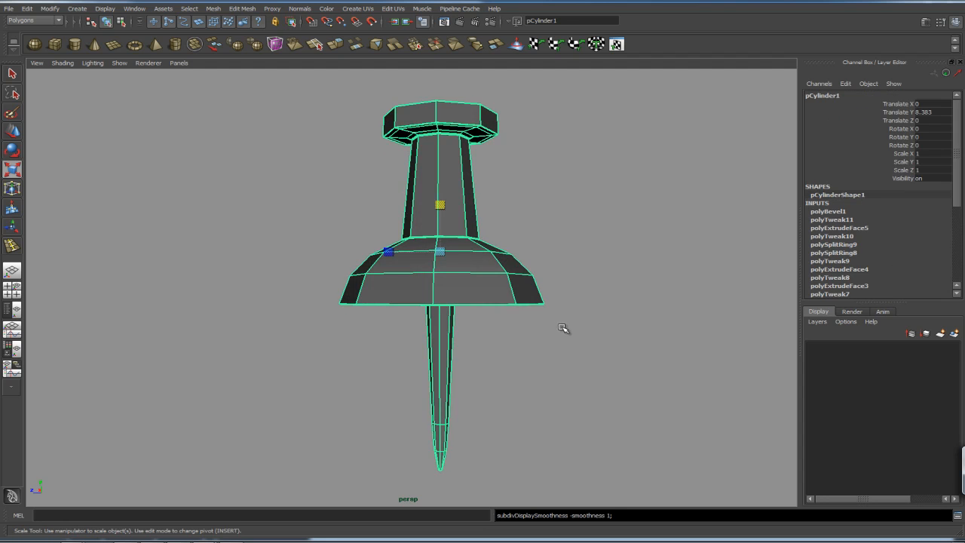
{"action": "left_click_drag", "start_coordinate": [552, 360], "coordinate": [485, 350], "text": "alt"}
{"action": "right_click_drag", "start_coordinate": [443, 376], "coordinate": [445, 380]}
{"action": "left_click_drag", "start_coordinate": [412, 385], "coordinate": [478, 488]}
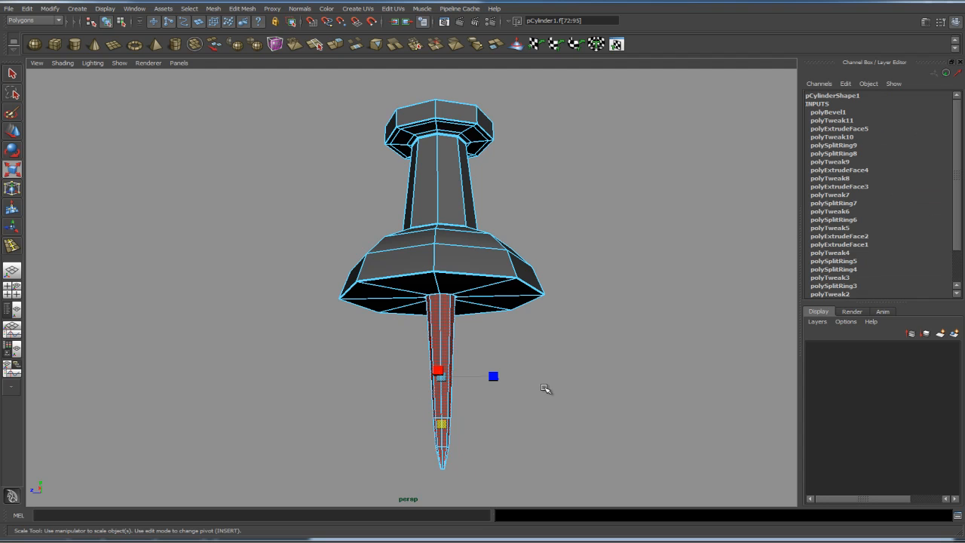
Display the mesh as wireframe and examine the needle face selection where it enters the dome's underside.
{"action": "key", "text": "4"}
{"action": "left_click_drag", "start_coordinate": [549, 334], "coordinate": [528, 288], "text": "alt"}
{"action": "right_click_drag", "start_coordinate": [528, 289], "coordinate": [777, 307], "text": "alt"}
{"action": "left_click_drag", "start_coordinate": [566, 288], "coordinate": [471, 308], "text": "alt"}
{"action": "left_click_drag", "start_coordinate": [383, 273], "coordinate": [355, 274], "text": "alt"}
{"action": "right_click_drag", "start_coordinate": [311, 282], "coordinate": [624, 259], "text": "alt"}
{"action": "key", "text": "r"}
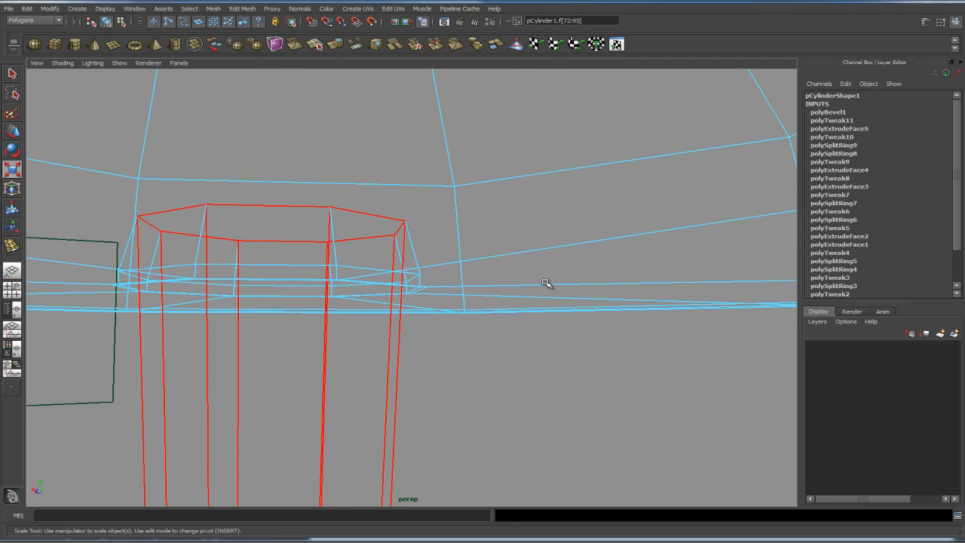
{"action": "right_click_drag", "start_coordinate": [520, 285], "coordinate": [28, 314], "text": "alt"}
{"action": "left_click_drag", "start_coordinate": [28, 314], "coordinate": [476, 257], "text": "alt"}
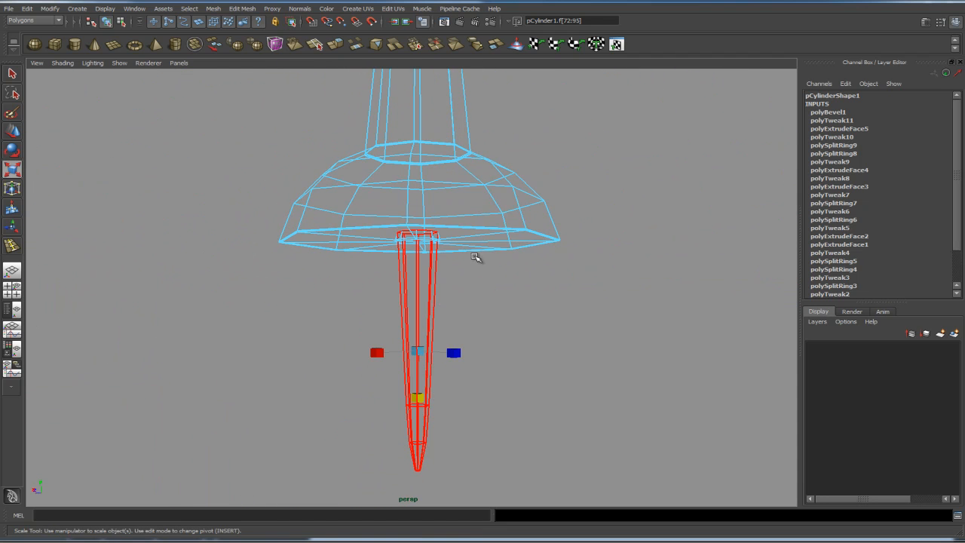
Extract the selected needle faces as a separate mesh with Separate extracted faces on and an offset of 0, and return to the Select tool.
{"action": "left_click", "coordinate": [215, 10]}
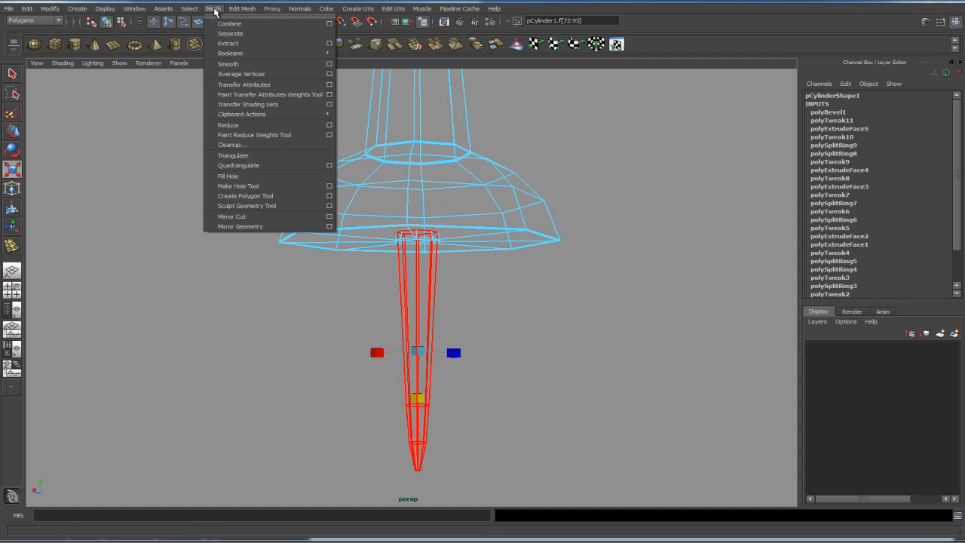
{"action": "left_click", "coordinate": [332, 46]}
{"action": "left_click_drag", "start_coordinate": [668, 120], "coordinate": [675, 112]}
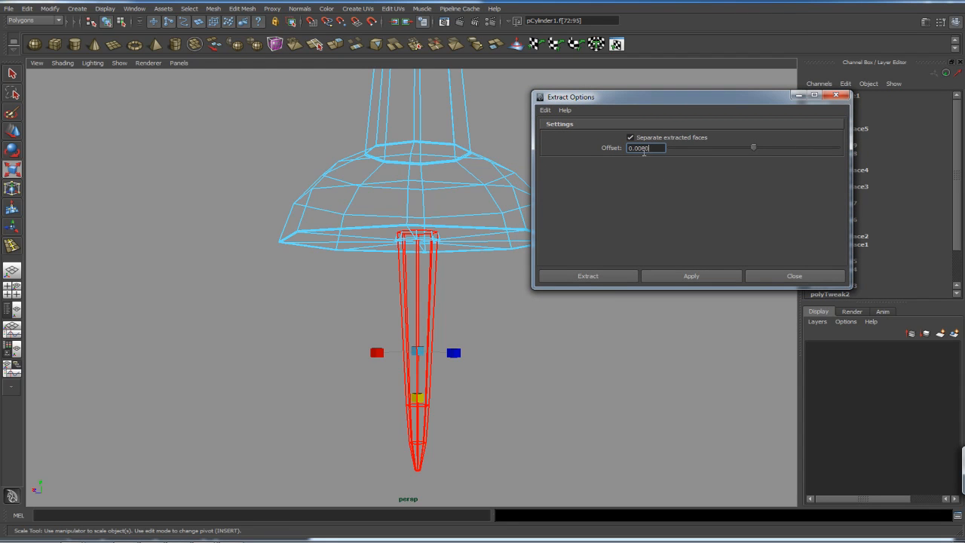
{"action": "left_click", "coordinate": [694, 277]}
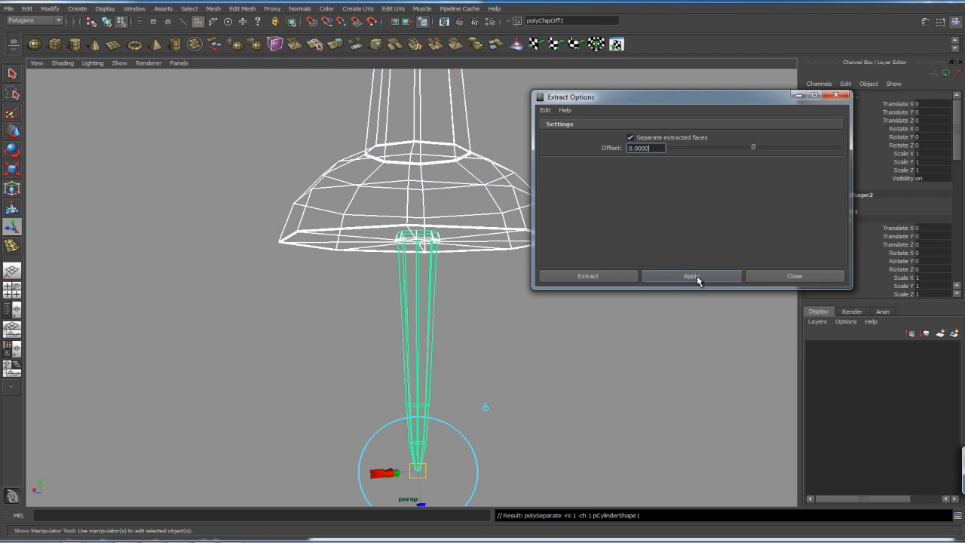
{"action": "left_click", "coordinate": [768, 276]}
{"action": "left_click_drag", "start_coordinate": [733, 270], "coordinate": [434, 134], "text": "alt"}
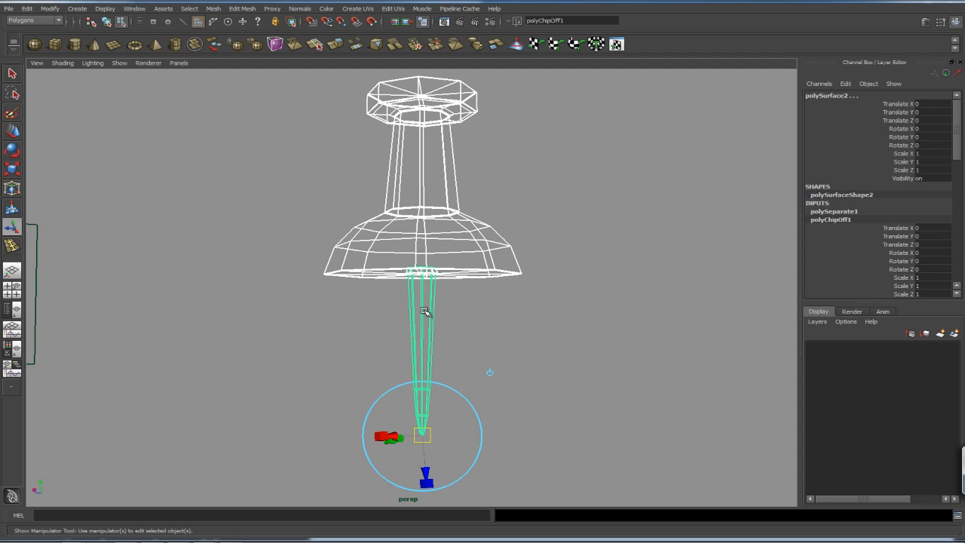
{"action": "left_click_drag", "start_coordinate": [282, 328], "coordinate": [285, 327], "text": "alt"}
{"action": "key", "text": "q"}
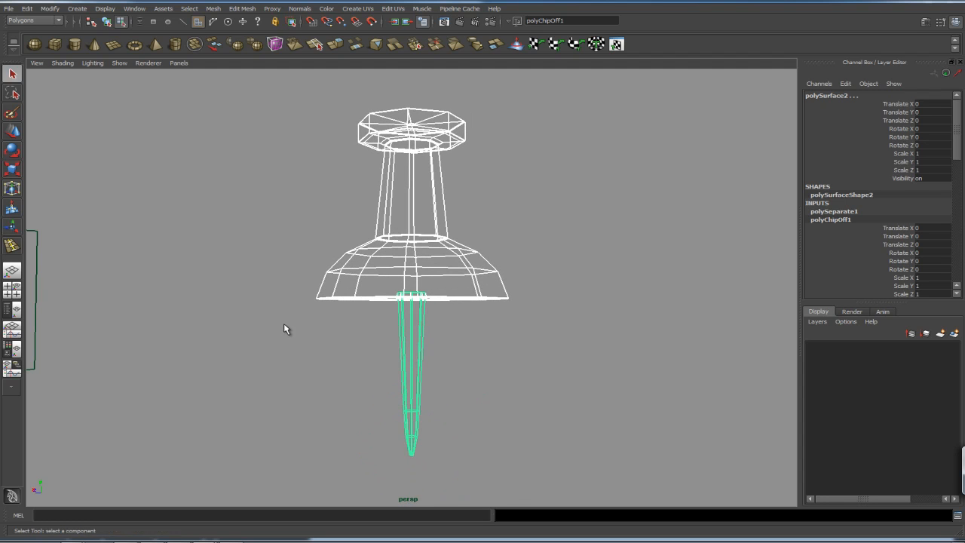
Show the Outliner beside the perspective view, expand pCylinder1, and select each child mesh in turn before selecting the parent group.
{"action": "left_click", "coordinate": [13, 313]}
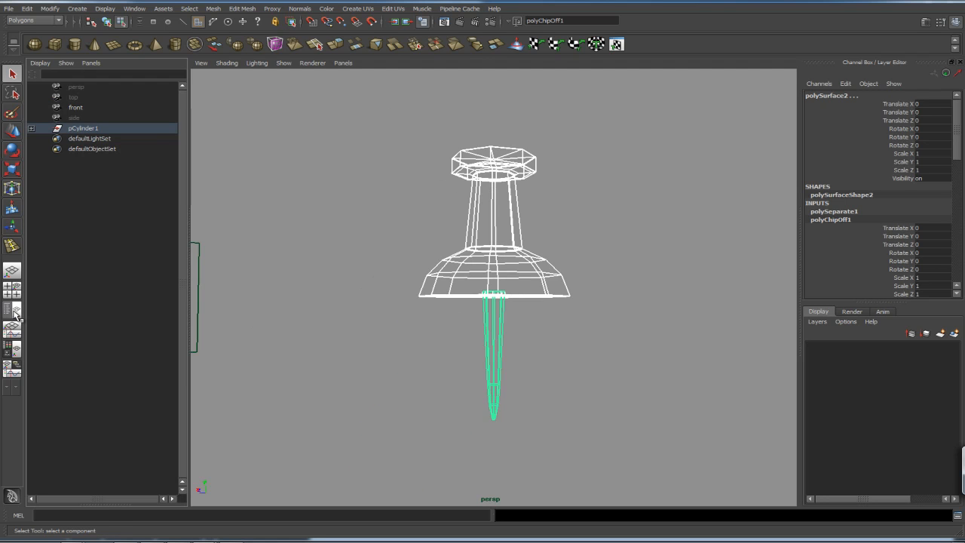
{"action": "left_click", "coordinate": [31, 128]}
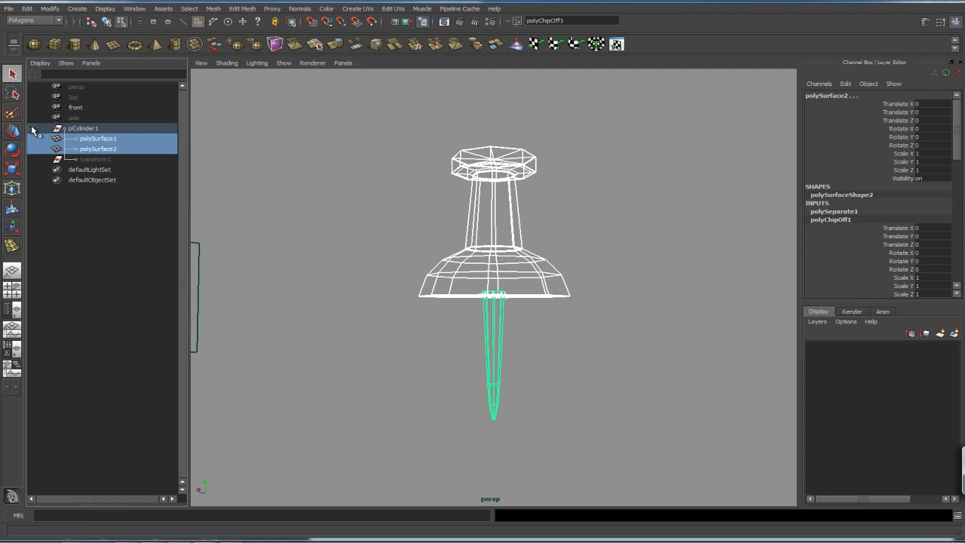
{"action": "left_click", "coordinate": [84, 130]}
{"action": "left_click", "coordinate": [97, 139]}
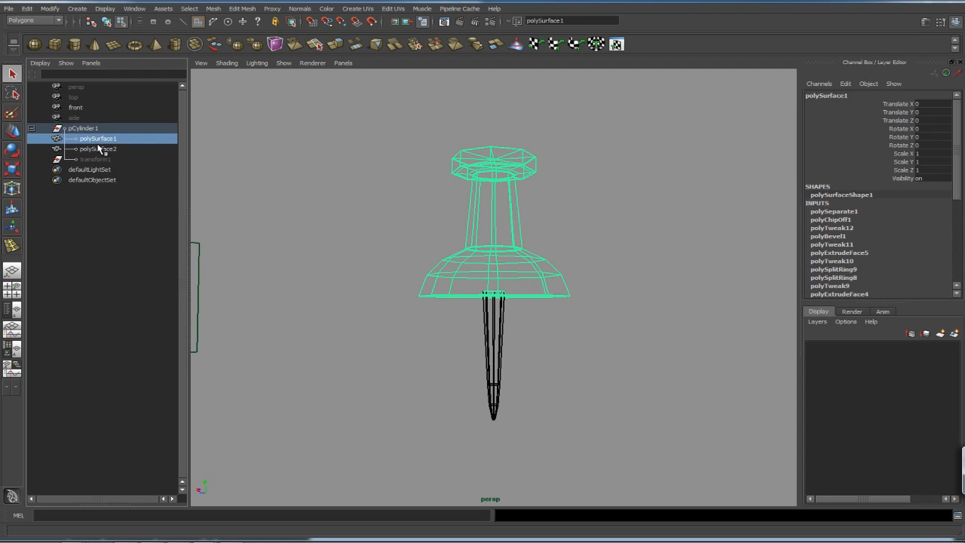
{"action": "left_click", "coordinate": [101, 148]}
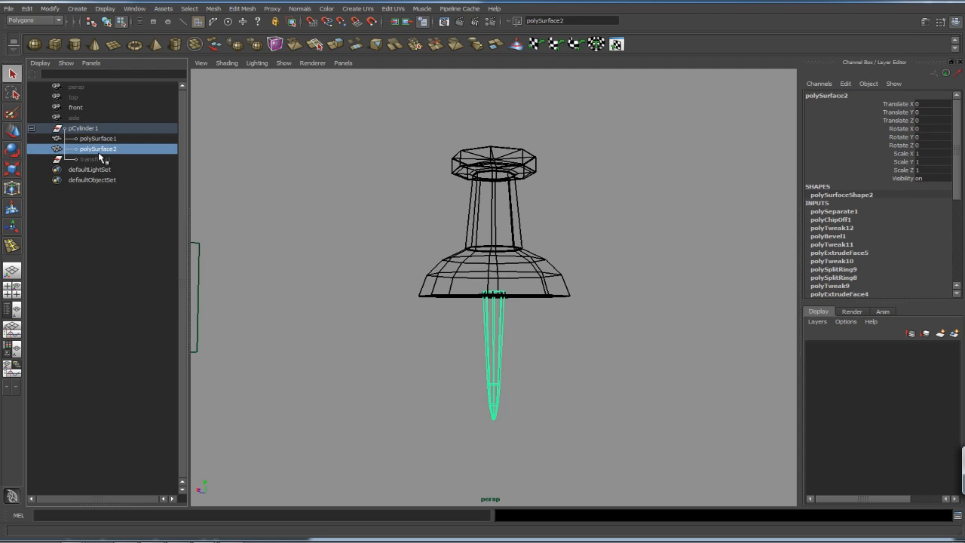
{"action": "left_click", "coordinate": [92, 130]}
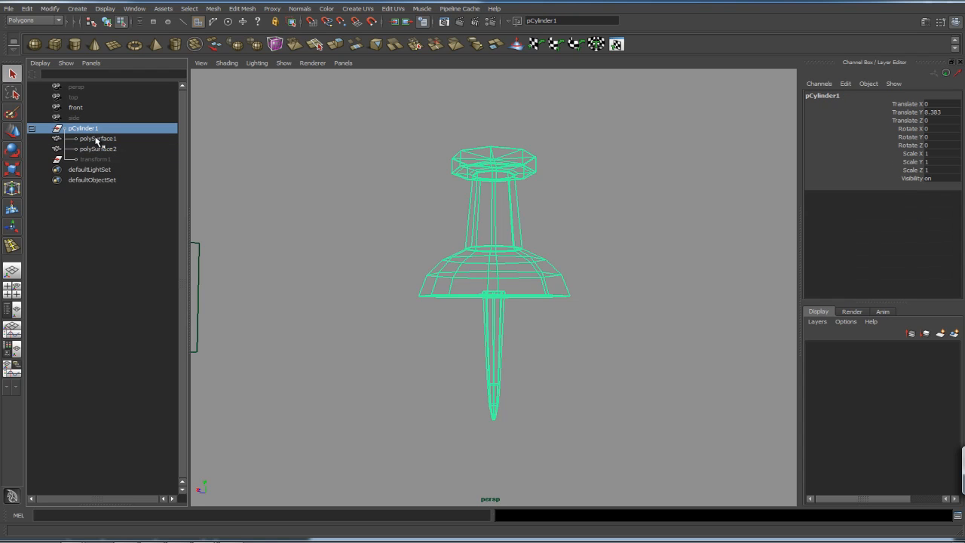
{"action": "left_click", "coordinate": [28, 9]}
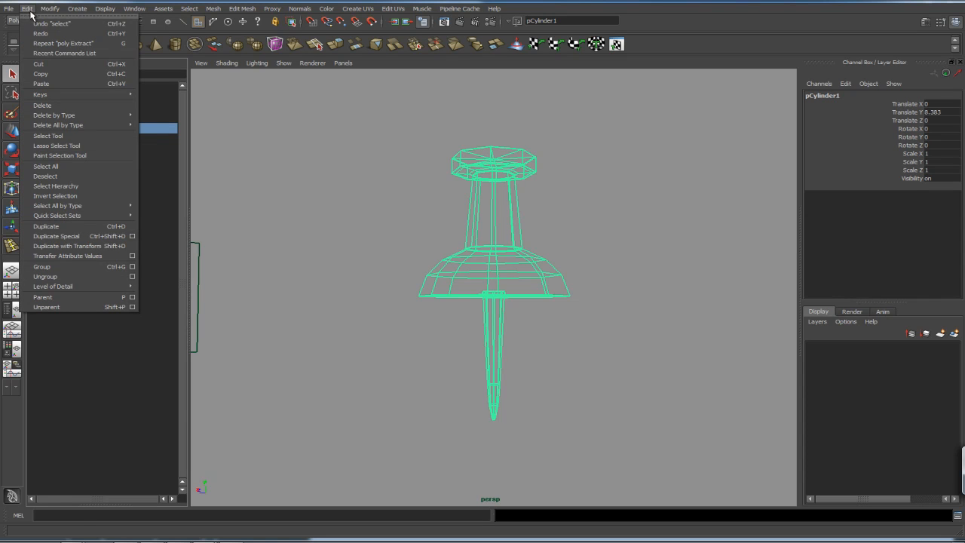
{"action": "mouse_move", "coordinate": [64, 117]}
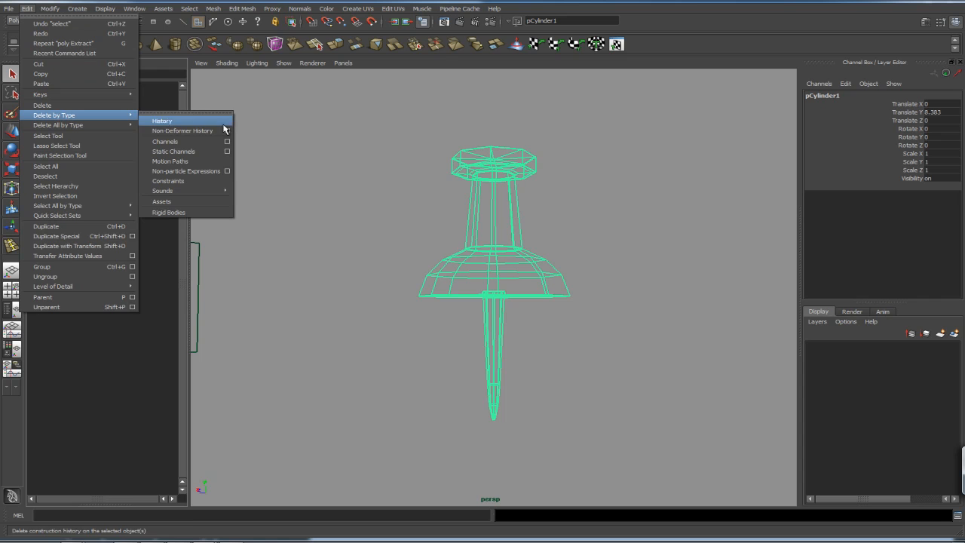
{"action": "left_click", "coordinate": [321, 187]}
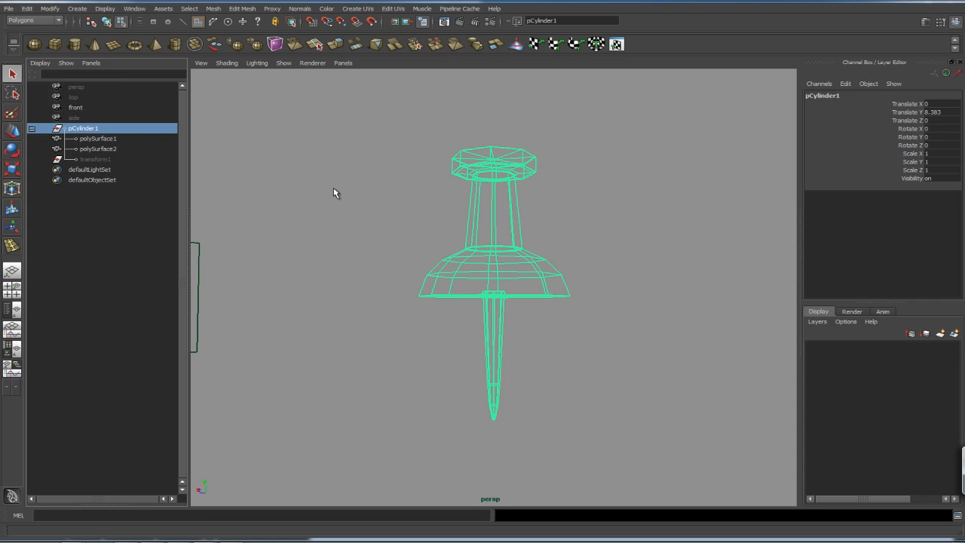
{"action": "right_click_drag", "start_coordinate": [530, 182], "coordinate": [520, 207]}
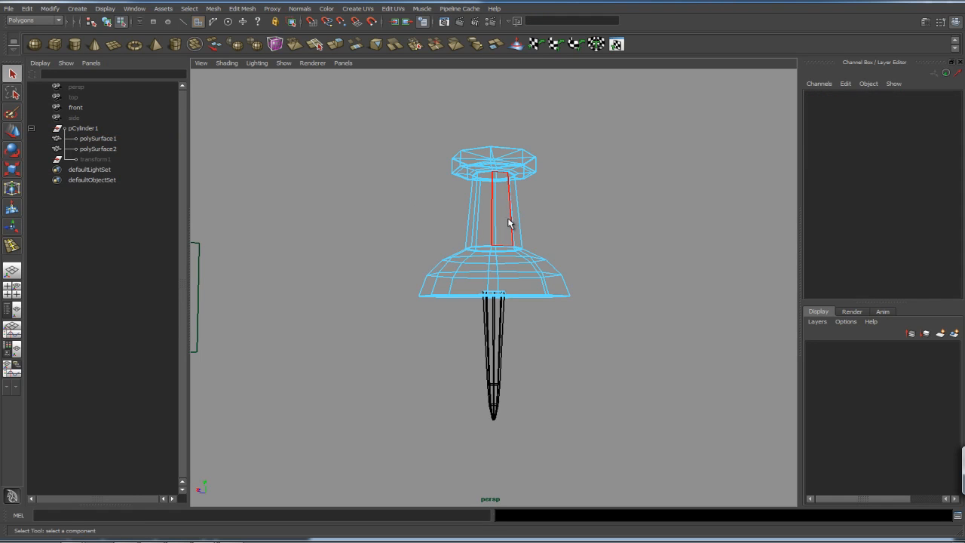
{"action": "right_click_drag", "start_coordinate": [526, 171], "coordinate": [558, 157]}
Inspect the construction history of the head-and-dome mesh down to its polyCylinder1 input, and that of the needle mesh.
{"action": "left_click", "coordinate": [513, 187]}
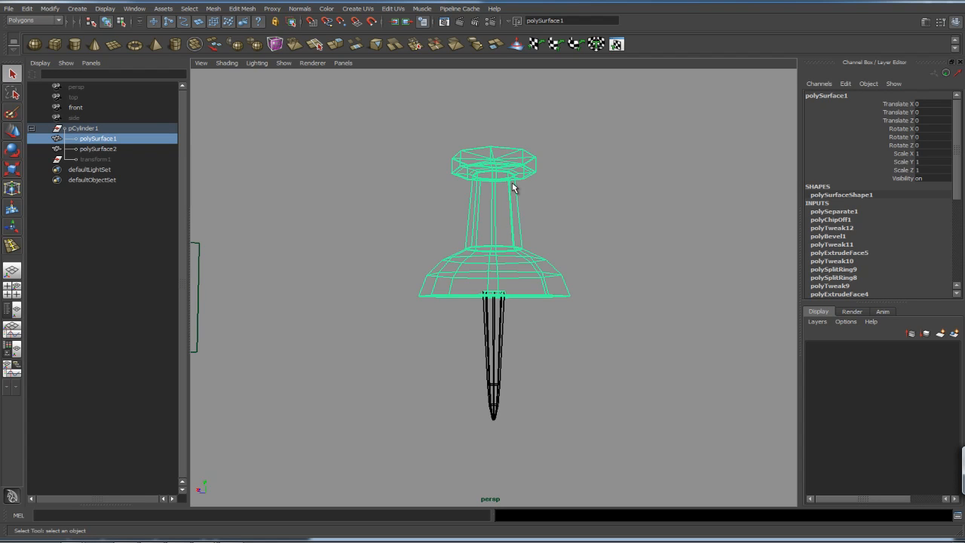
{"action": "left_click_drag", "start_coordinate": [897, 308], "coordinate": [897, 500]}
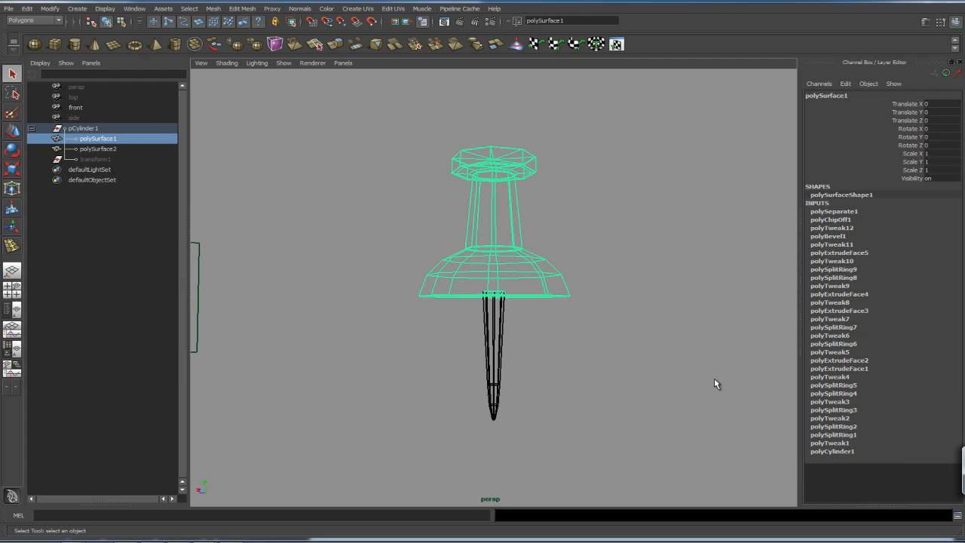
{"action": "left_click", "coordinate": [832, 452]}
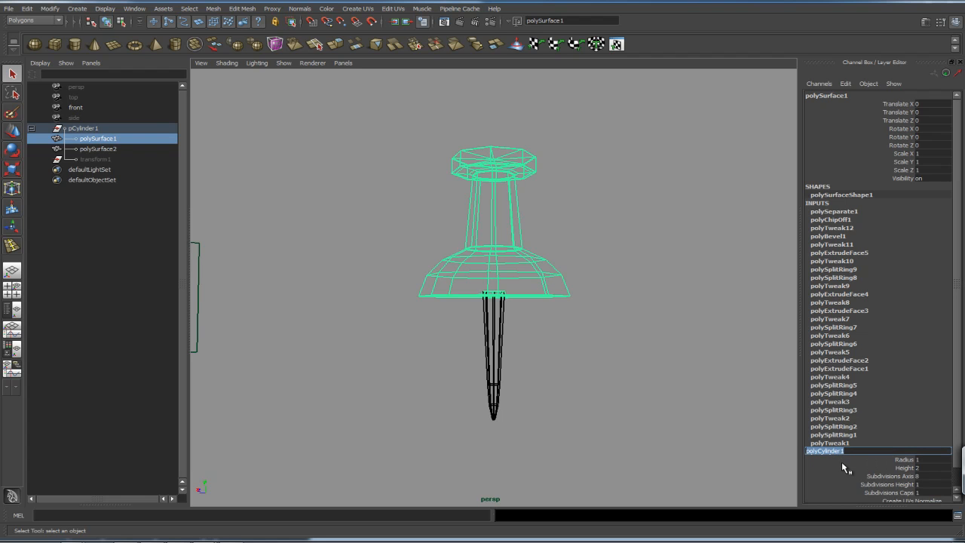
{"action": "left_click", "coordinate": [494, 336]}
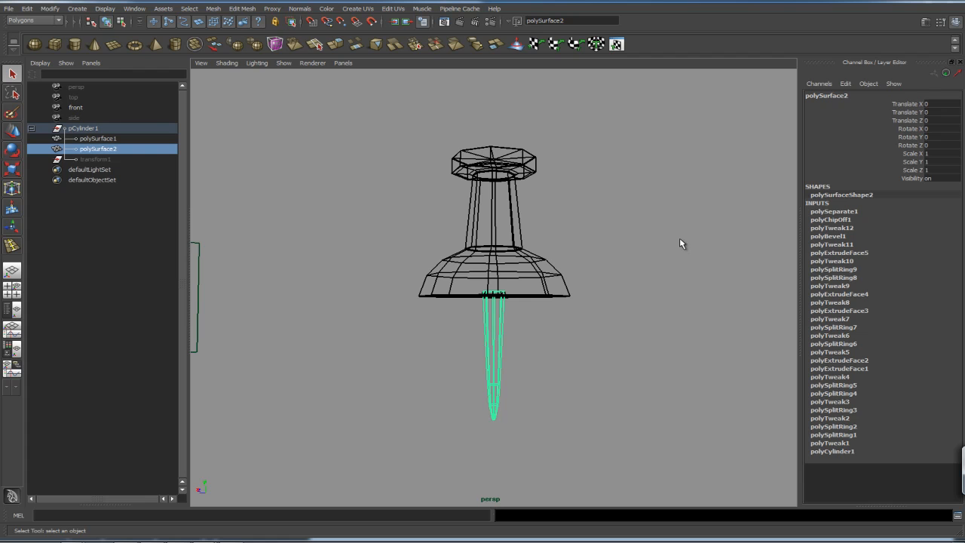
Delete the construction history of the pCylinder1 group, and check the inputs of both child meshes.
{"action": "left_click", "coordinate": [83, 128]}
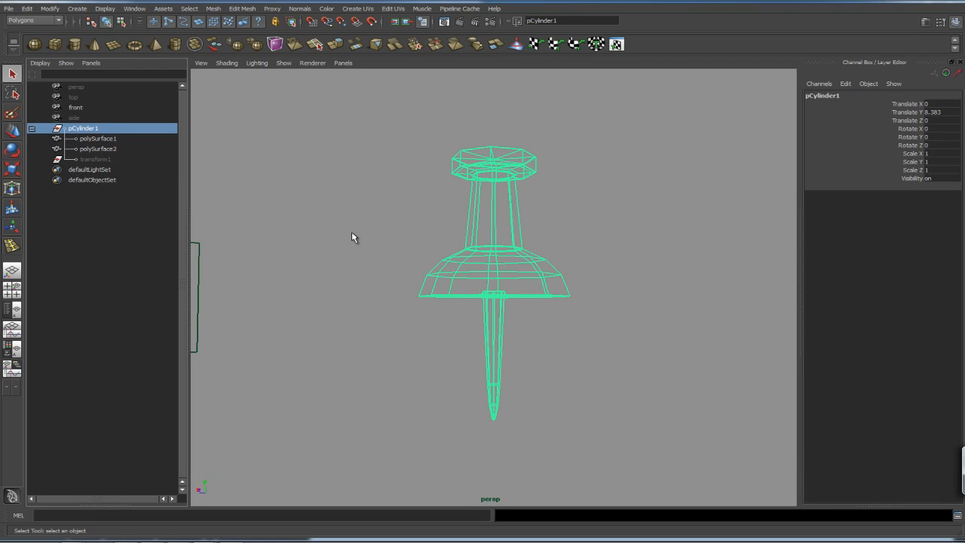
{"action": "left_click", "coordinate": [27, 8]}
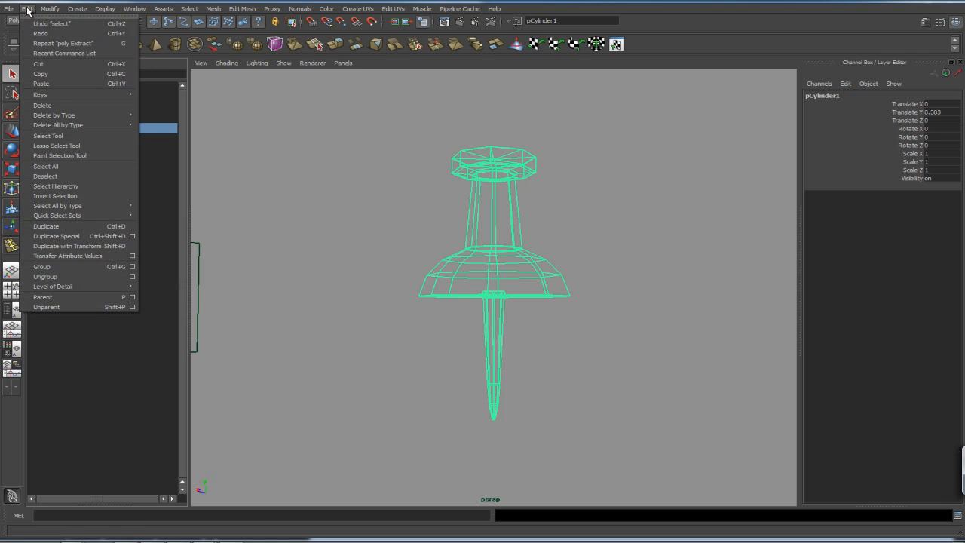
{"action": "mouse_move", "coordinate": [71, 116]}
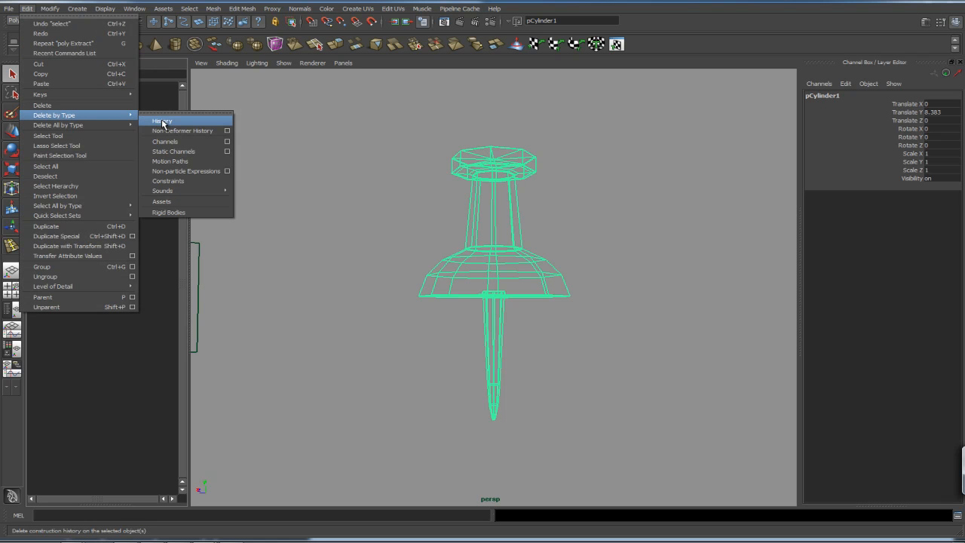
{"action": "left_click", "coordinate": [163, 123]}
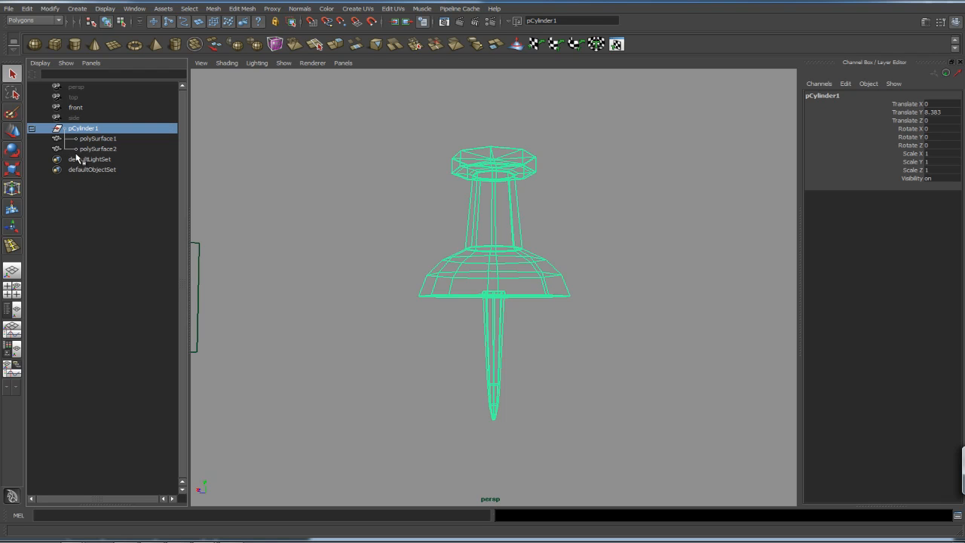
{"action": "left_click", "coordinate": [499, 215]}
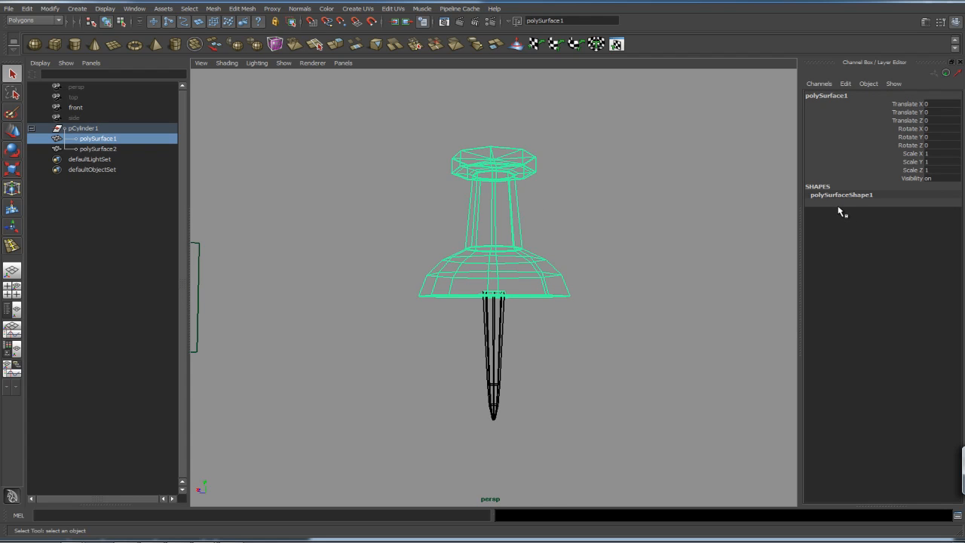
{"action": "left_click", "coordinate": [491, 343]}
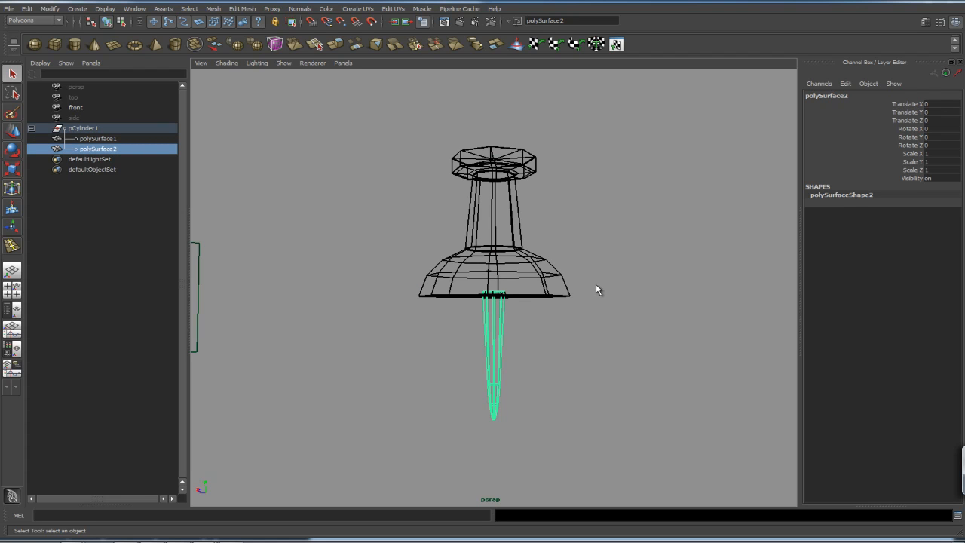
Rename the head-and-dome mesh as plastic and the needle mesh as metal.
{"action": "double_click", "coordinate": [117, 139]}
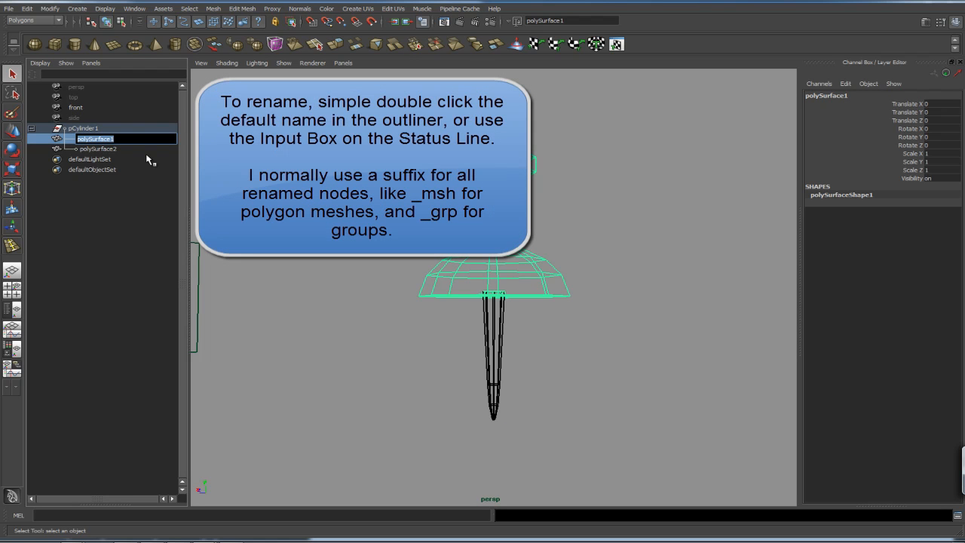
{"action": "type", "text": "plastic"}
{"action": "key", "text": "Return"}
{"action": "double_click", "coordinate": [110, 150]}
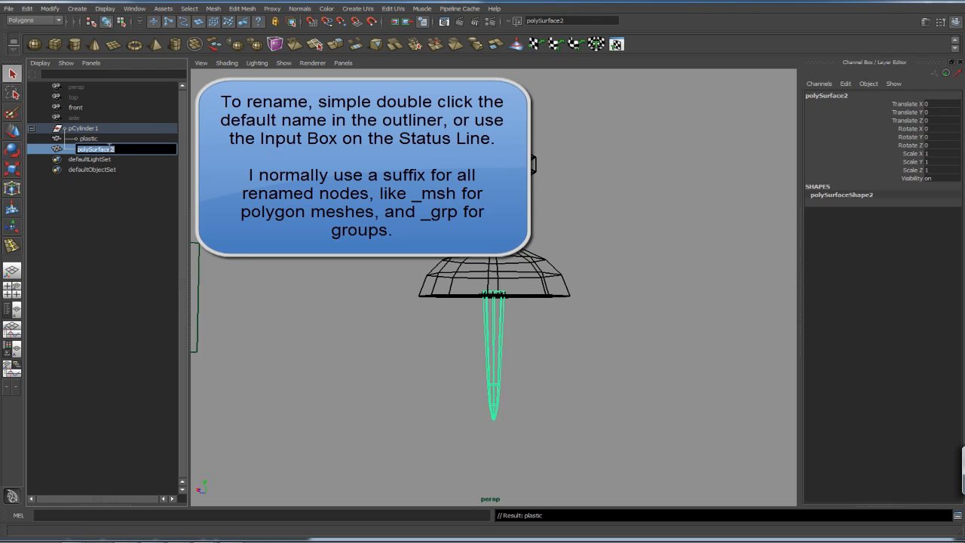
{"action": "type", "text": "metal"}
{"action": "key", "text": "Return"}
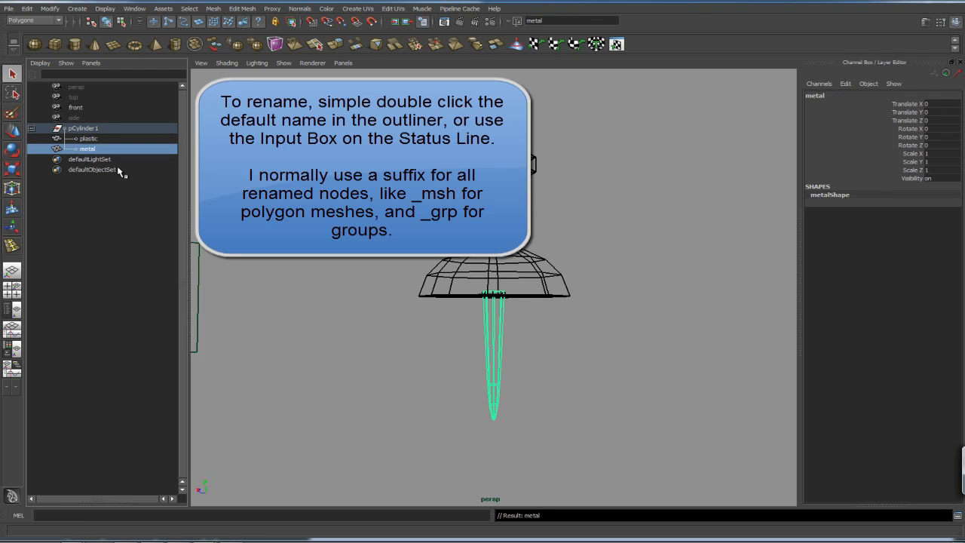
Rename the parent group pCylinder1 as thumb_tack.
{"action": "double_click", "coordinate": [91, 129]}
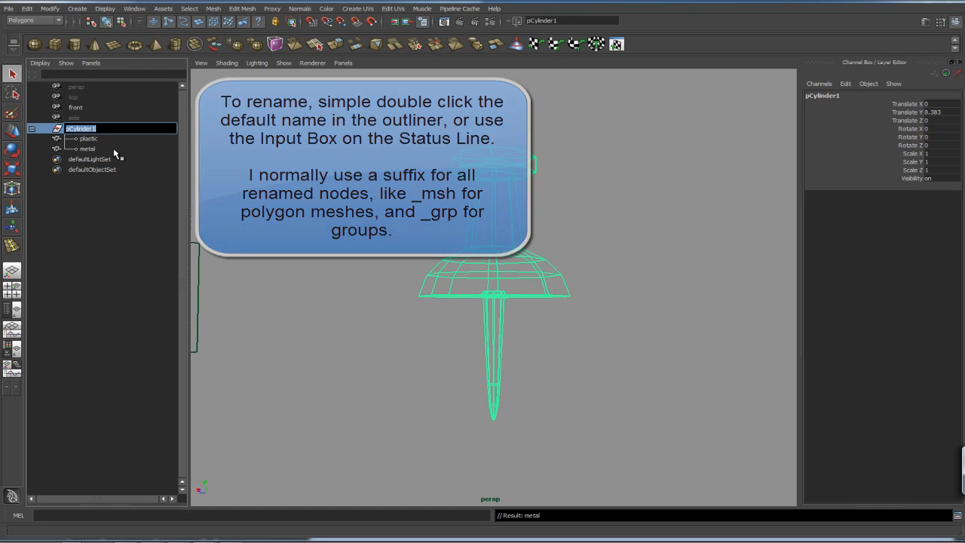
{"action": "type", "text": "pln"}
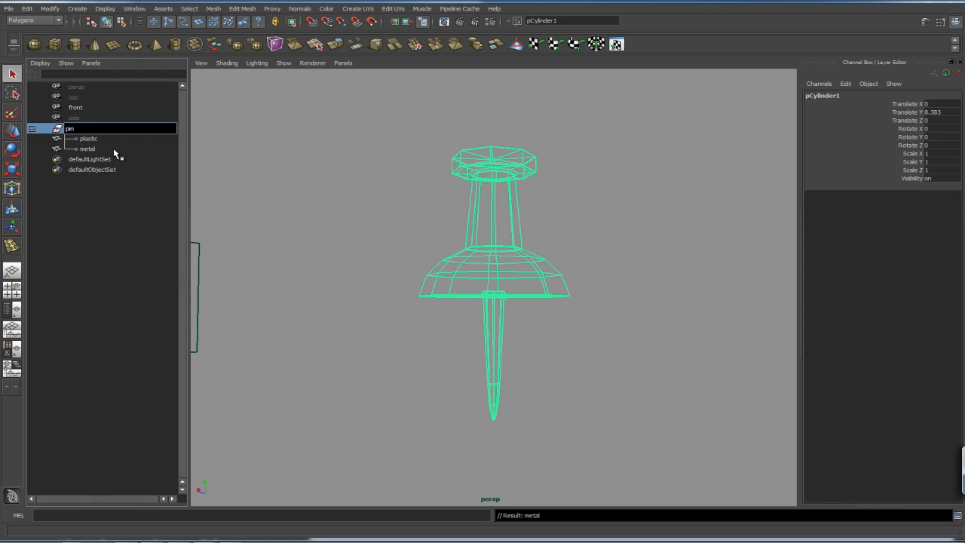
{"action": "key", "text": "BackSpace"}
{"action": "key", "text": "BackSpace"}
{"action": "key", "text": "BackSpace"}
{"action": "type", "text": "thumb_tack"}
{"action": "key", "text": "Return"}
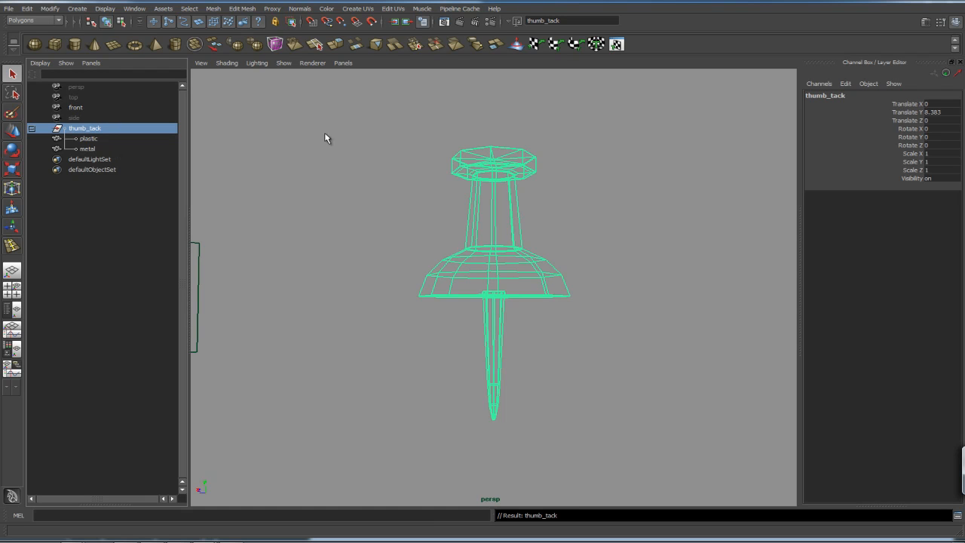
Display the thumb tack smooth shaded in the perspective view and clear the selection.
{"action": "left_click", "coordinate": [113, 141]}
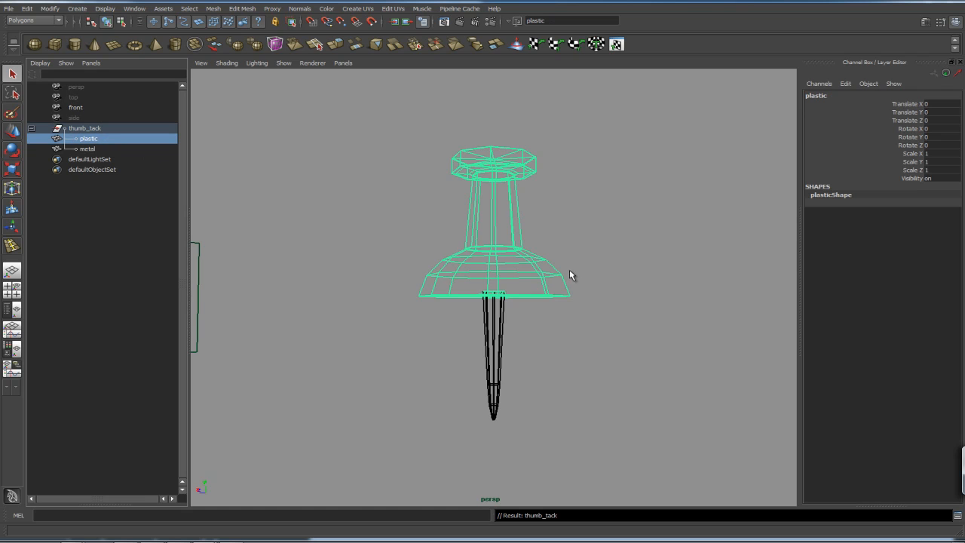
{"action": "key", "text": "5"}
{"action": "left_click", "coordinate": [613, 326]}
{"action": "scroll", "coordinate": [668, 364], "scroll_direction": "up", "scroll_amount": 5}
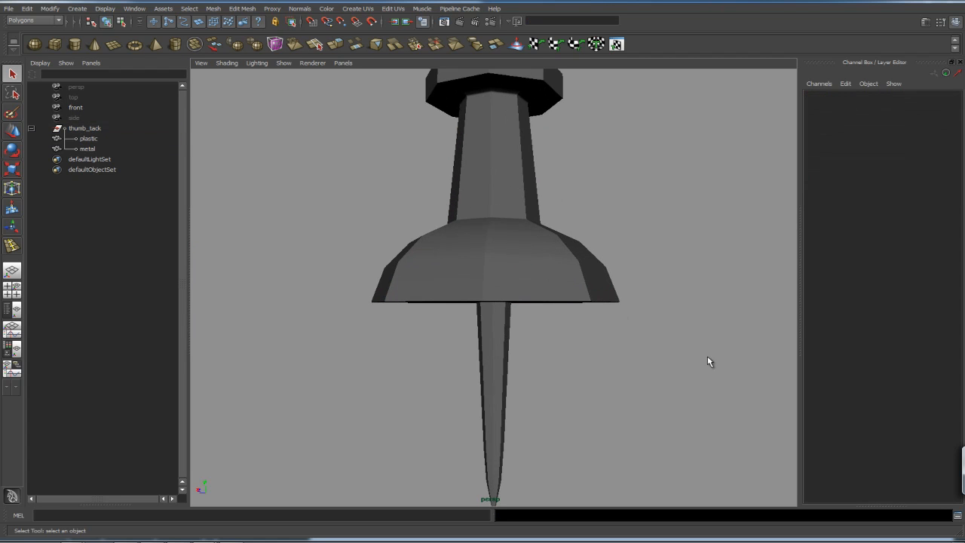
{"action": "left_click_drag", "start_coordinate": [632, 364], "coordinate": [659, 355], "text": "alt"}
{"action": "scroll", "coordinate": [608, 341], "scroll_direction": "down", "scroll_amount": 2}
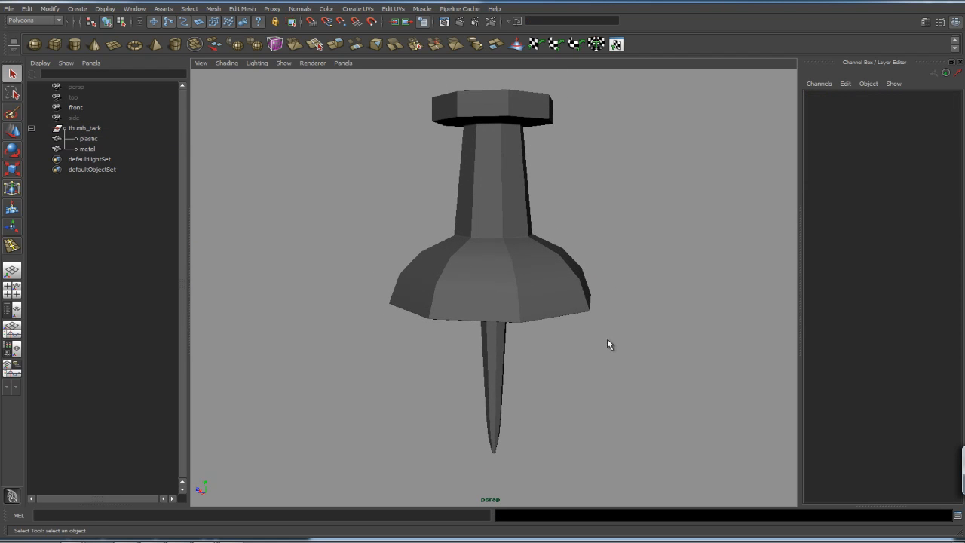
Assign a new Phong material to the plastic mesh and set its Diffuse to 1.
{"action": "right_click", "coordinate": [534, 294]}
{"action": "right_click_drag", "start_coordinate": [534, 294], "coordinate": [599, 276]}
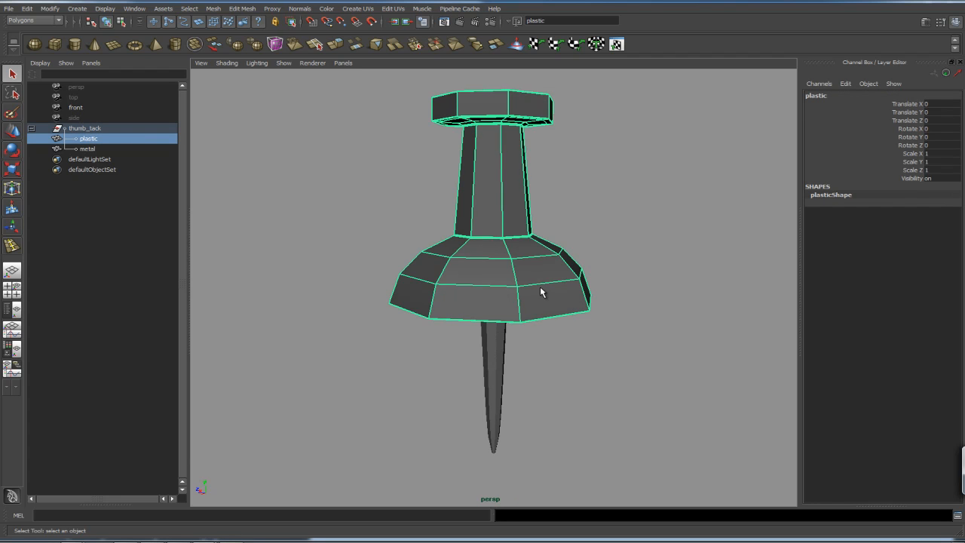
{"action": "right_click_drag", "start_coordinate": [540, 283], "coordinate": [535, 425]}
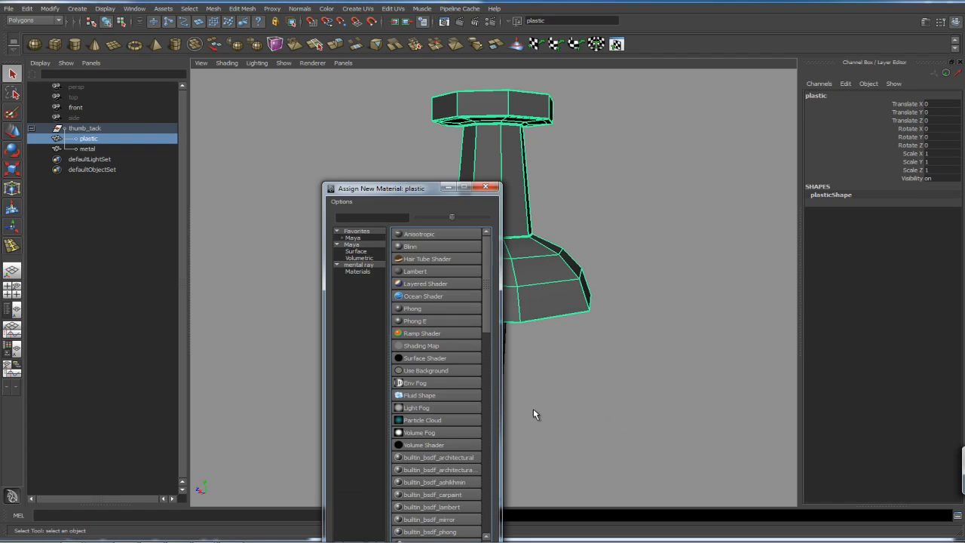
{"action": "left_click_drag", "start_coordinate": [421, 188], "coordinate": [353, 82]}
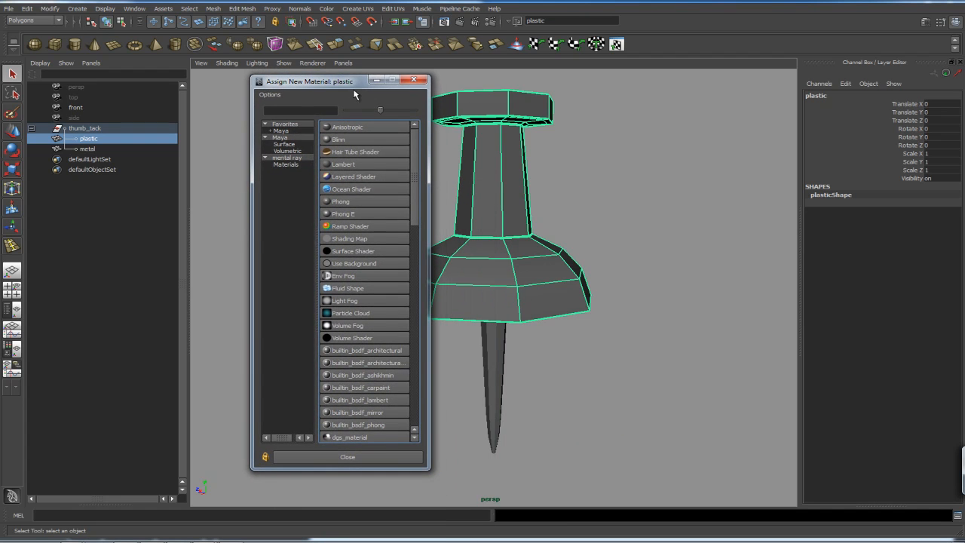
{"action": "left_click", "coordinate": [347, 201]}
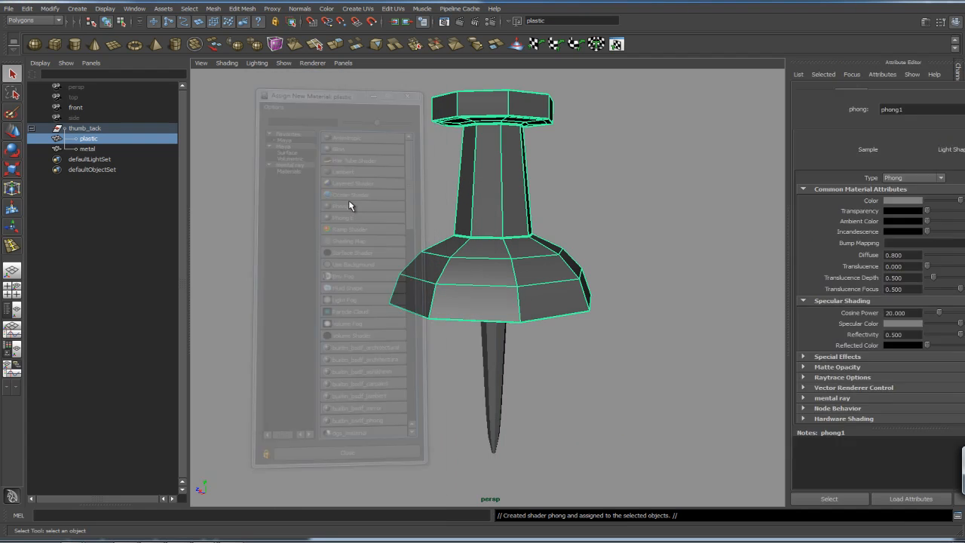
{"action": "left_click_drag", "start_coordinate": [903, 269], "coordinate": [914, 265]}
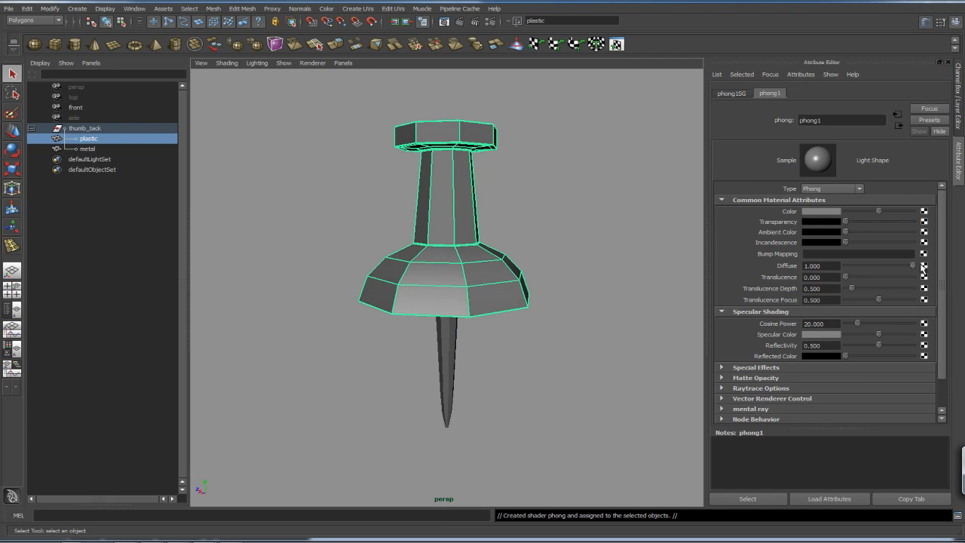
Set the Phong material's Color to the blue sampled from the thumb tack in the front view's reference image.
{"action": "left_click", "coordinate": [822, 212]}
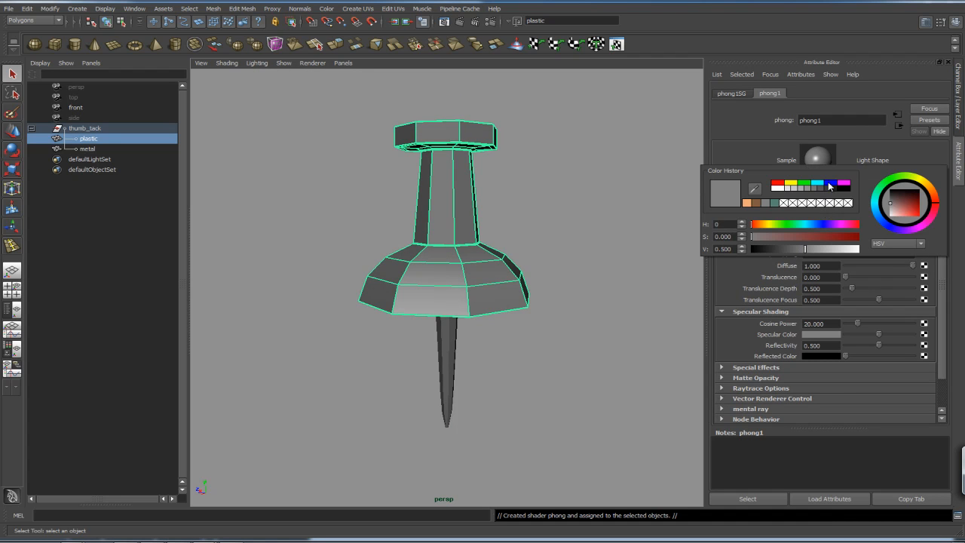
{"action": "left_click", "coordinate": [600, 229]}
{"action": "key", "text": "space"}
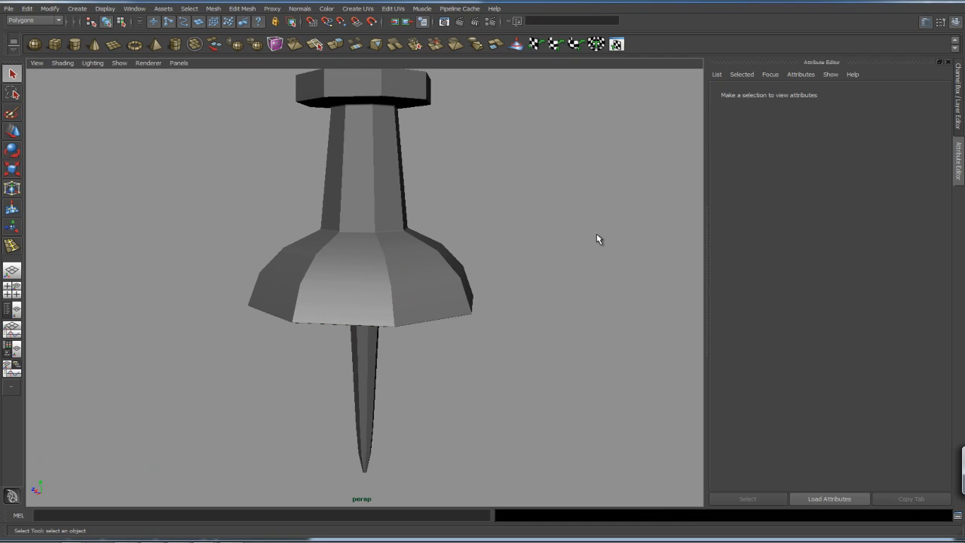
{"action": "key", "text": "space"}
{"action": "left_click", "coordinate": [12, 290]}
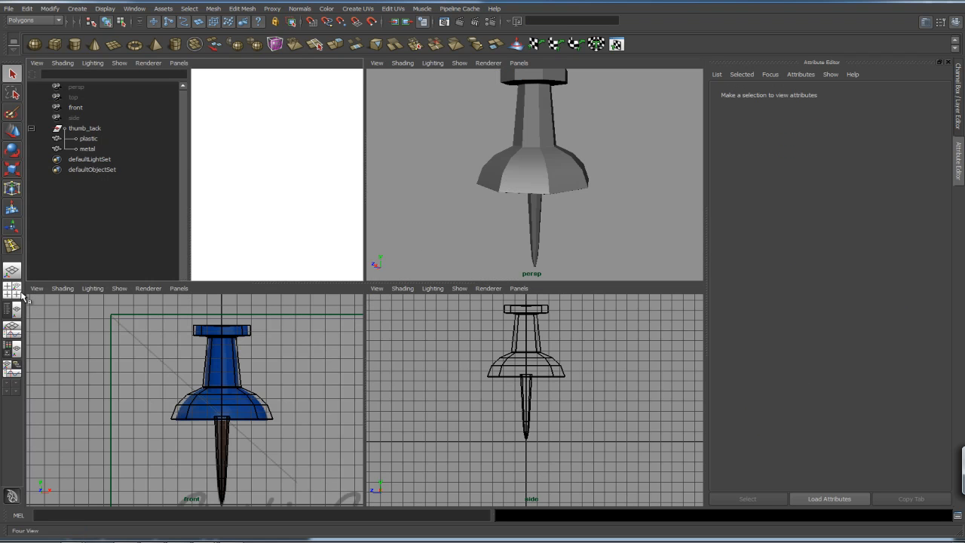
{"action": "key", "text": "space"}
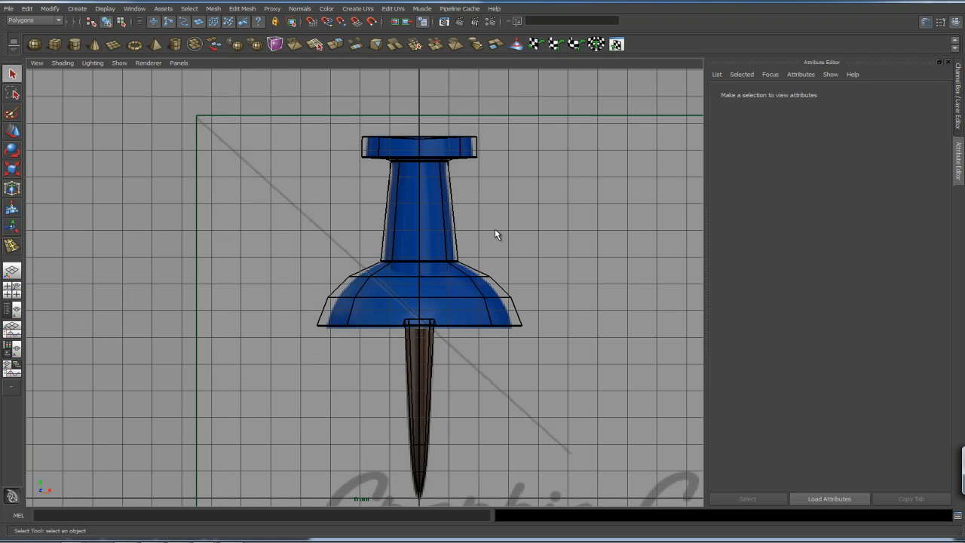
{"action": "middle_click_drag", "start_coordinate": [496, 212], "coordinate": [472, 264], "text": "alt"}
{"action": "right_click_drag", "start_coordinate": [472, 264], "coordinate": [710, 280], "text": "alt"}
{"action": "left_click", "coordinate": [498, 336]}
{"action": "left_click", "coordinate": [807, 92]}
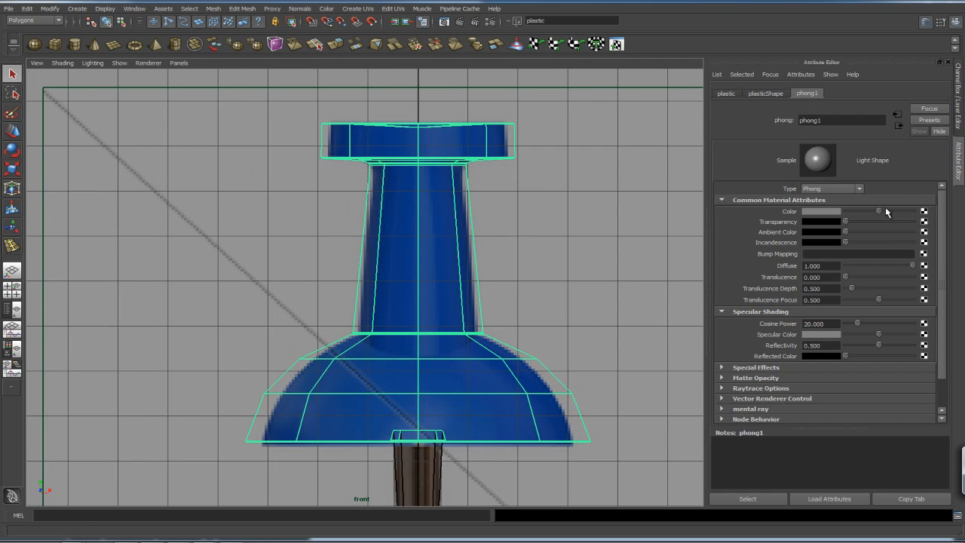
{"action": "left_click", "coordinate": [837, 212]}
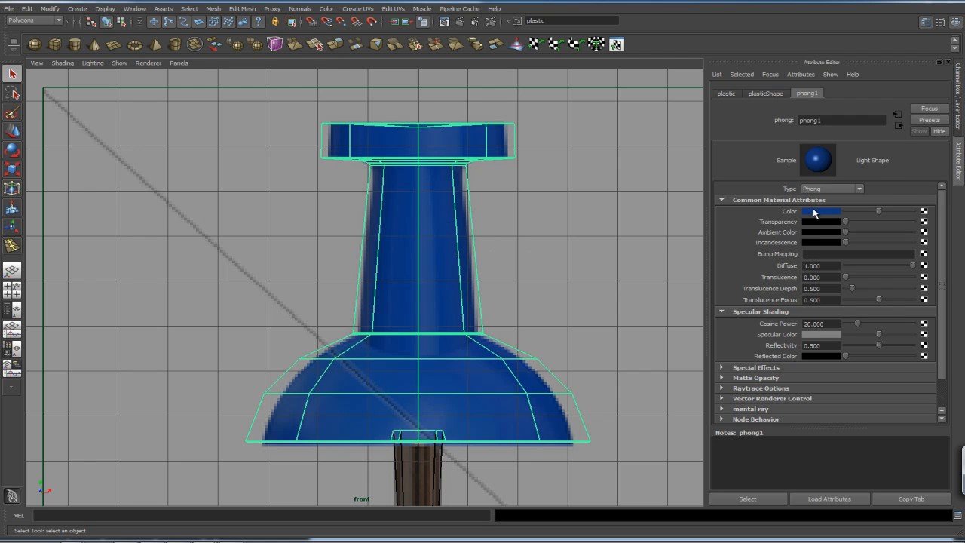
{"action": "left_click", "coordinate": [813, 213]}
Return to the perspective view and raise the Phong material's Cosine Power to about 99.
{"action": "key", "text": "space"}
{"action": "key", "text": "space"}
{"action": "left_click_drag", "start_coordinate": [580, 242], "coordinate": [460, 264], "text": "alt"}
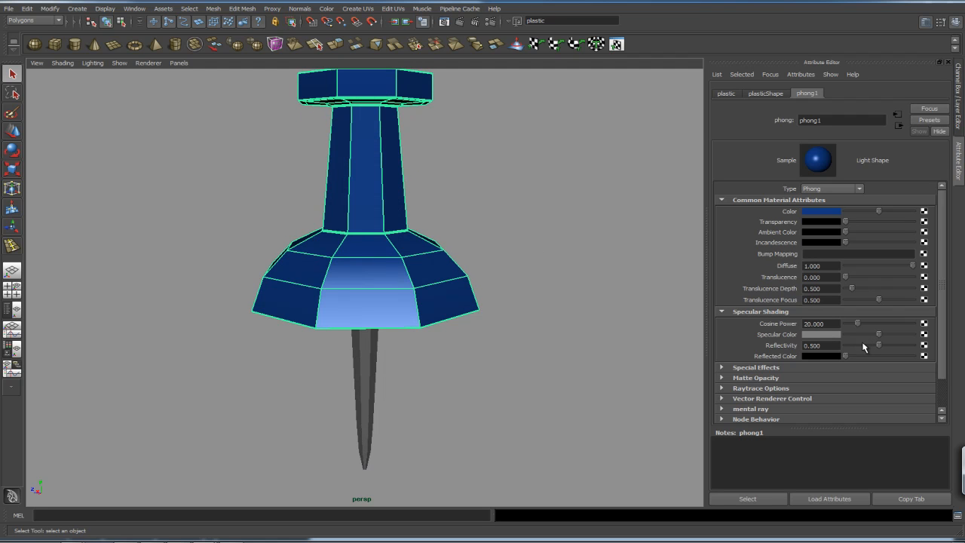
{"action": "left_click_drag", "start_coordinate": [859, 327], "coordinate": [912, 325]}
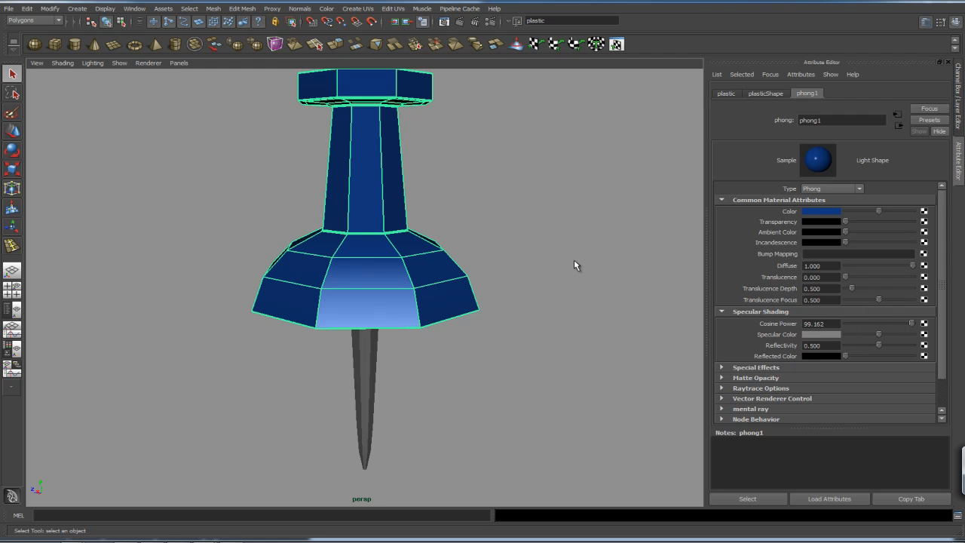
Turn on smooth mesh preview for the plastic mesh and check its specular highlight from several angles.
{"action": "left_click", "coordinate": [526, 243]}
{"action": "left_click", "coordinate": [451, 302]}
{"action": "key", "text": "3"}
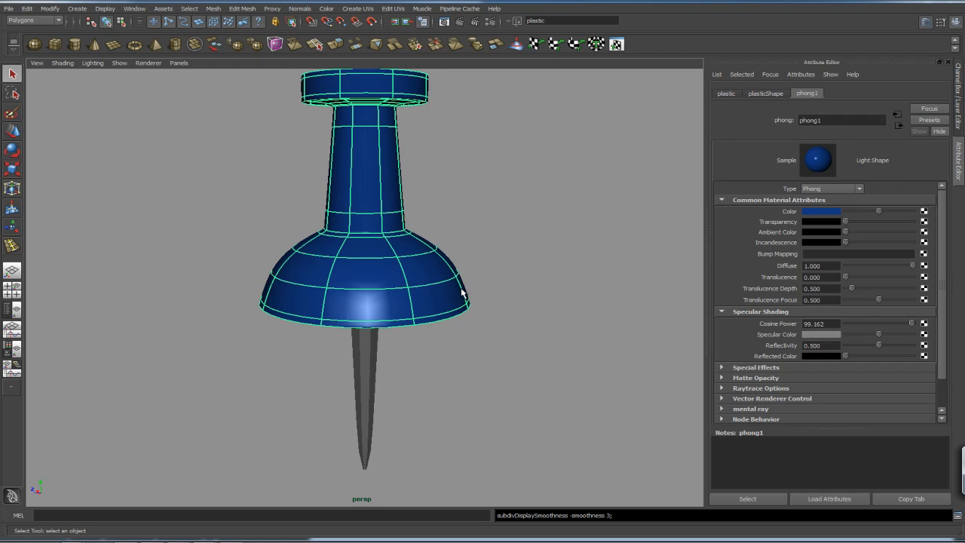
{"action": "left_click", "coordinate": [516, 282]}
{"action": "left_click_drag", "start_coordinate": [517, 279], "coordinate": [463, 302], "text": "alt"}
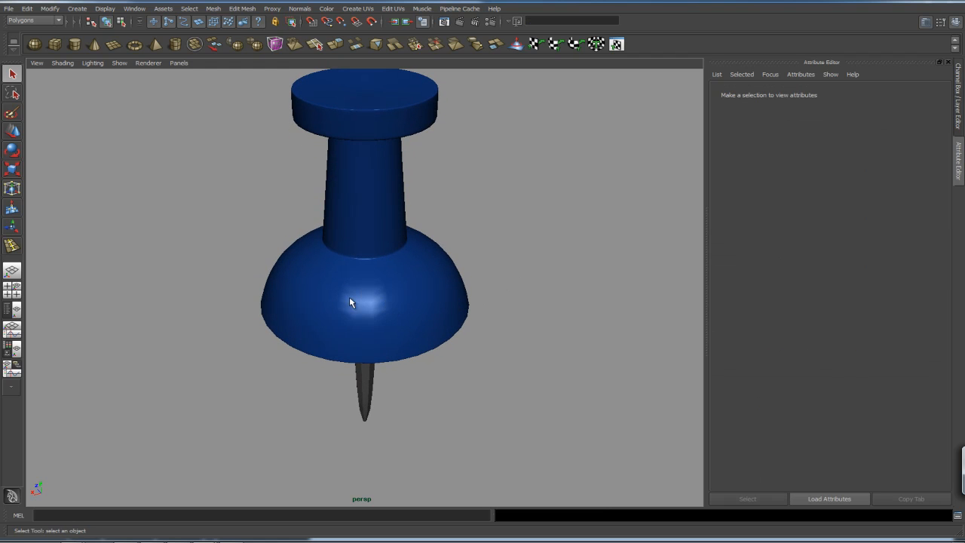
{"action": "left_click_drag", "start_coordinate": [367, 302], "coordinate": [516, 300], "text": "alt"}
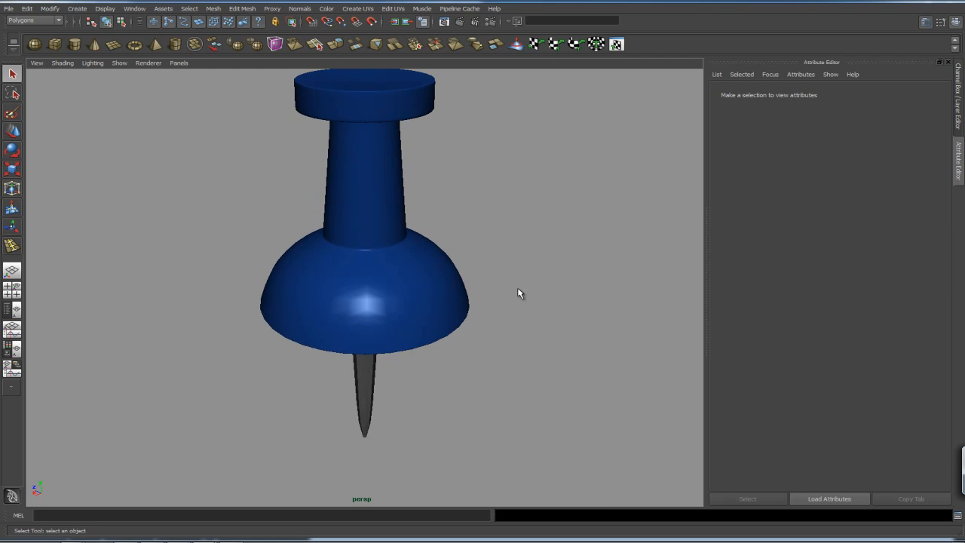
{"action": "right_click_drag", "start_coordinate": [516, 299], "coordinate": [433, 277], "text": "alt"}
{"action": "left_click_drag", "start_coordinate": [433, 276], "coordinate": [451, 311], "text": "alt"}
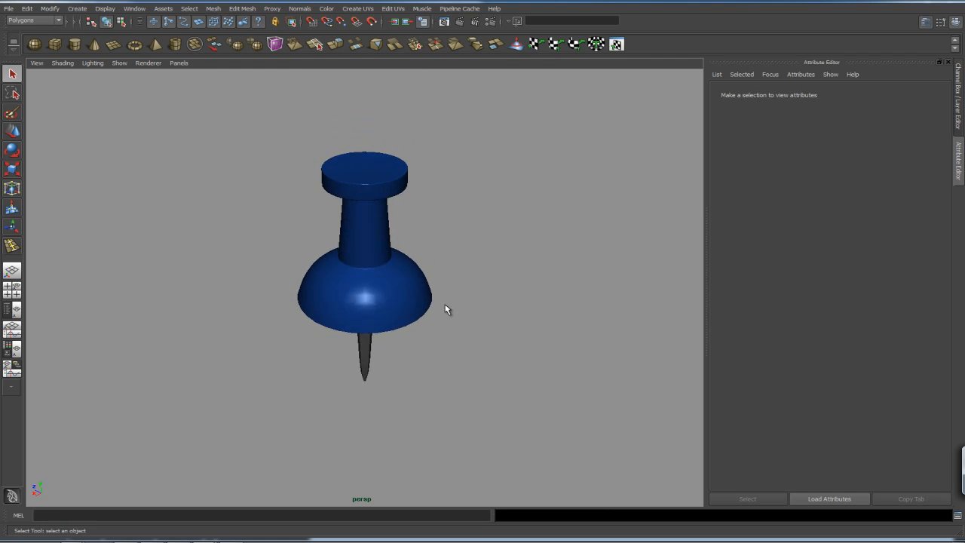
Set the plastic material's Cosine Power to 100, Specular Color to white and Reflectivity to about 0.15.
{"action": "left_click", "coordinate": [429, 319]}
{"action": "left_click_drag", "start_coordinate": [912, 324], "coordinate": [856, 345]}
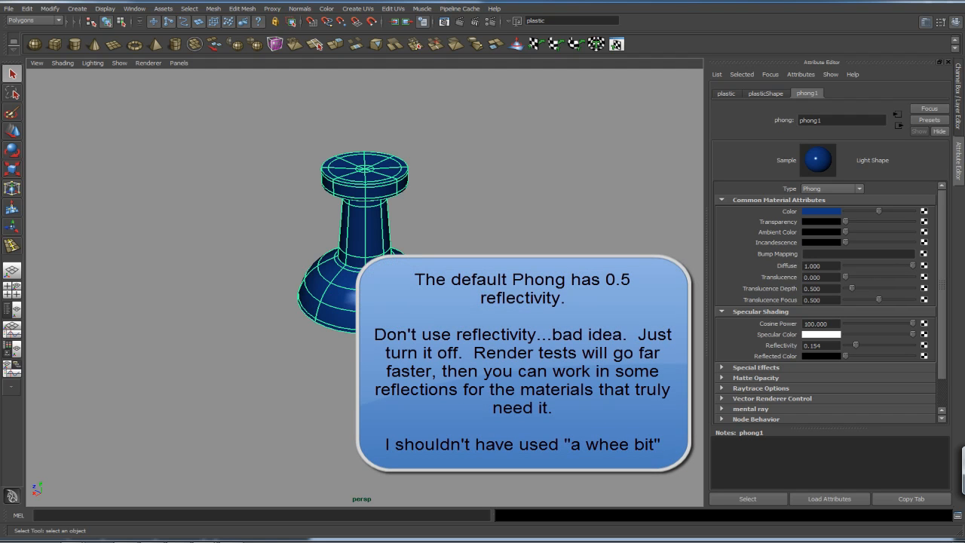
{"action": "left_click", "coordinate": [521, 332]}
{"action": "mouse_move", "coordinate": [521, 331]}
{"action": "left_mouse_down", "text": "alt"}
{"action": "mouse_move", "coordinate": [523, 308]}
{"action": "mouse_move", "coordinate": [524, 332]}
{"action": "left_mouse_up", "text": "alt"}
{"action": "left_click", "coordinate": [389, 298]}
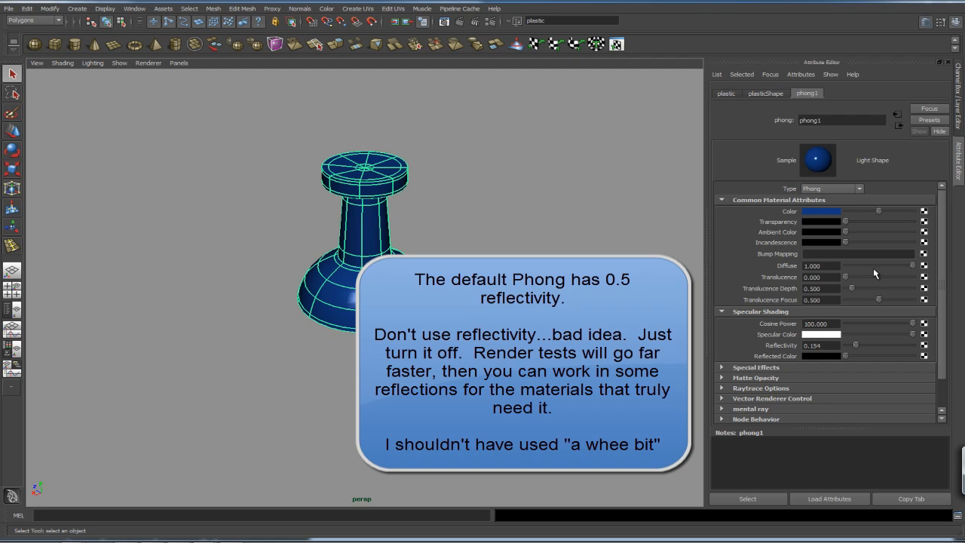
{"action": "left_click", "coordinate": [477, 336]}
{"action": "left_click_drag", "start_coordinate": [471, 369], "coordinate": [457, 327], "text": "alt"}
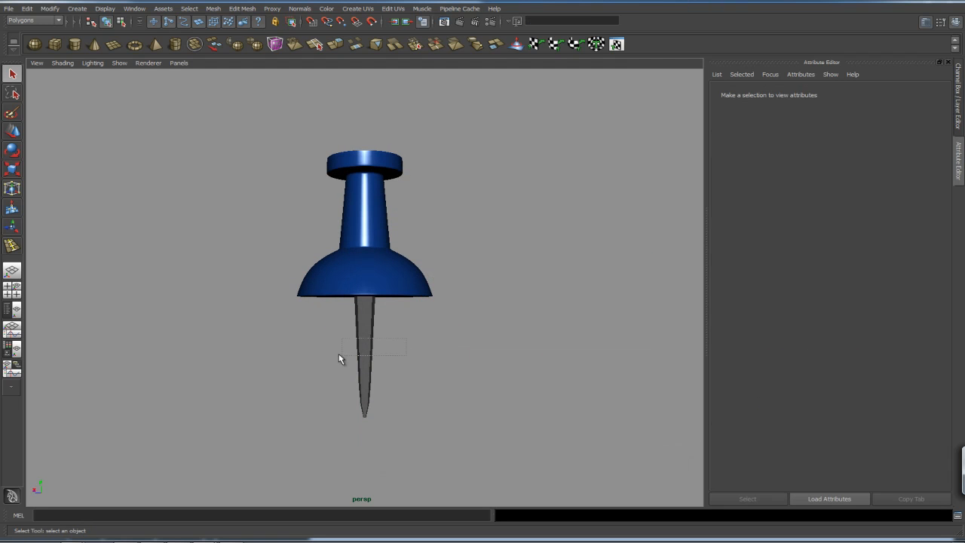
Assign a new Blinn material to the metal needle mesh.
{"action": "left_click", "coordinate": [362, 353]}
{"action": "right_click", "coordinate": [367, 336]}
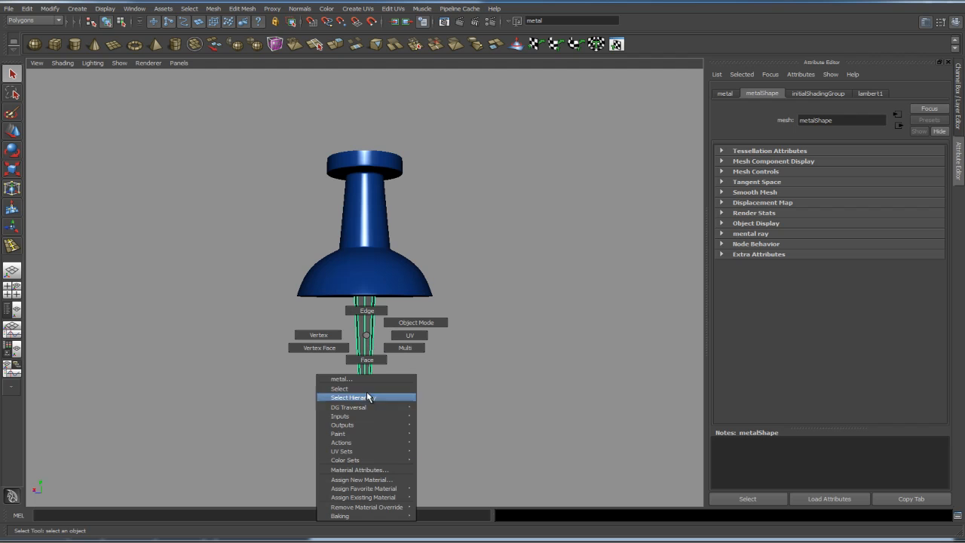
{"action": "left_click", "coordinate": [360, 481]}
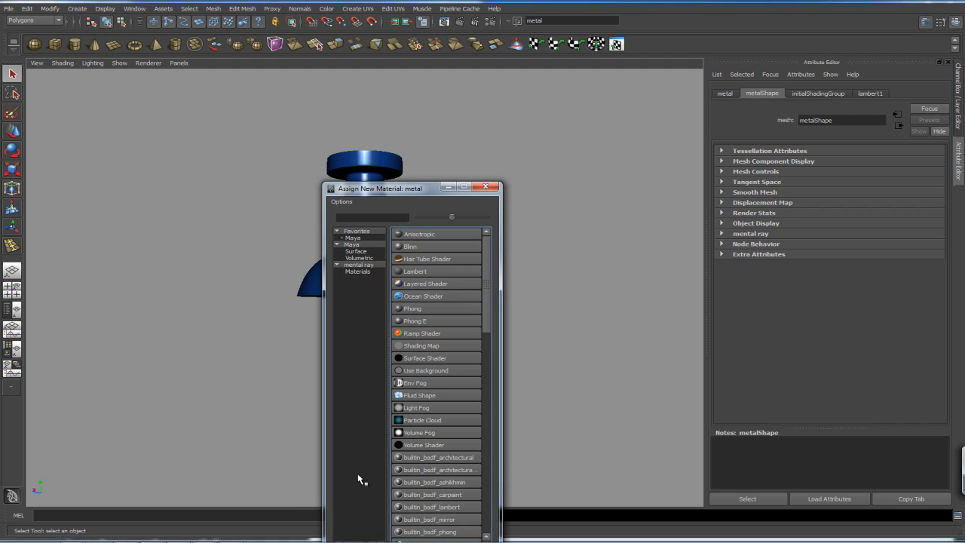
{"action": "left_click", "coordinate": [434, 247]}
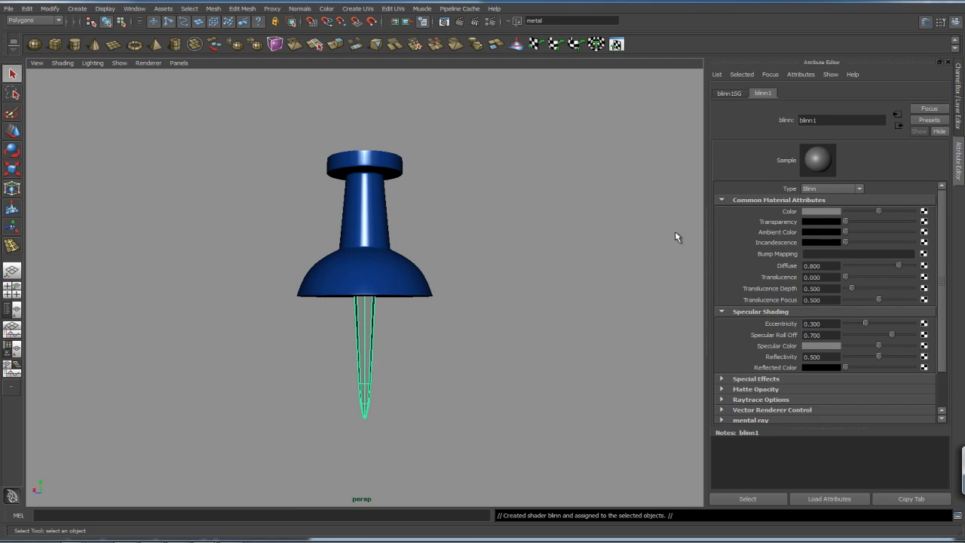
Set the Blinn material's Color to a bluish grey and its Diffuse to 1, and view the needle.
{"action": "left_click", "coordinate": [821, 212]}
{"action": "left_click", "coordinate": [802, 228]}
{"action": "left_click", "coordinate": [762, 240]}
{"action": "left_click_drag", "start_coordinate": [899, 267], "coordinate": [910, 272]}
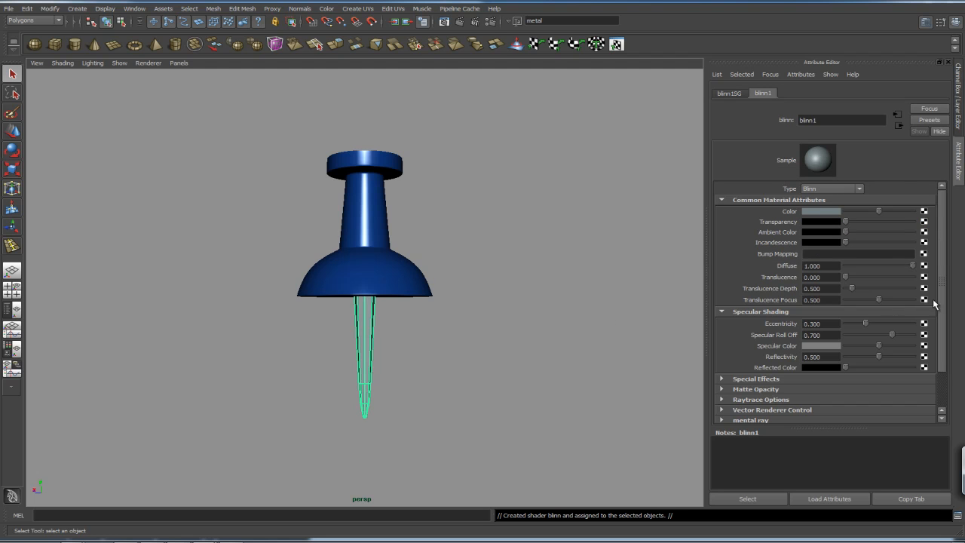
{"action": "scroll", "coordinate": [905, 306], "scroll_direction": "down", "scroll_amount": 1}
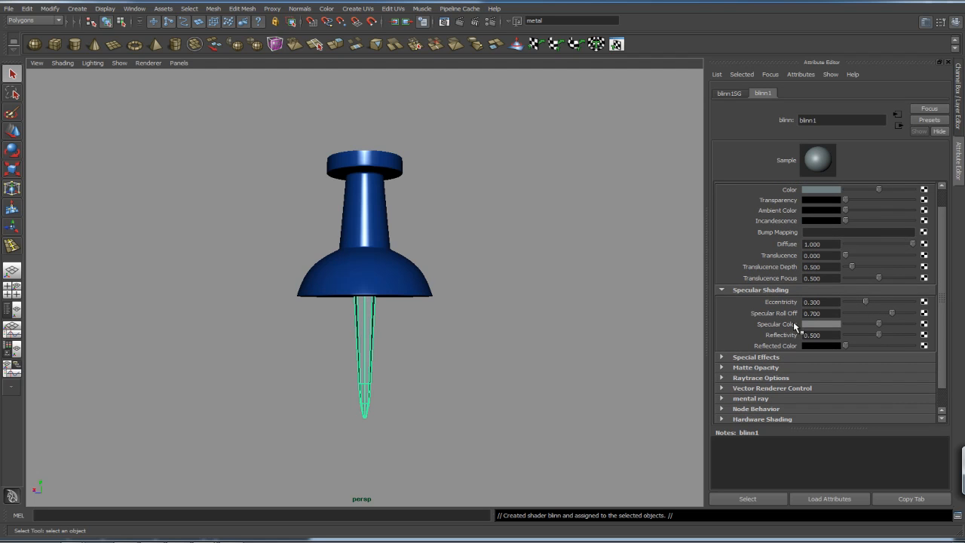
{"action": "left_click", "coordinate": [478, 337]}
{"action": "left_click_drag", "start_coordinate": [480, 334], "coordinate": [437, 362], "text": "alt"}
{"action": "mouse_move", "coordinate": [416, 365]}
{"action": "right_mouse_down", "text": "alt"}
{"action": "mouse_move", "coordinate": [478, 358]}
{"action": "mouse_move", "coordinate": [408, 357]}
{"action": "right_mouse_up", "text": "alt"}
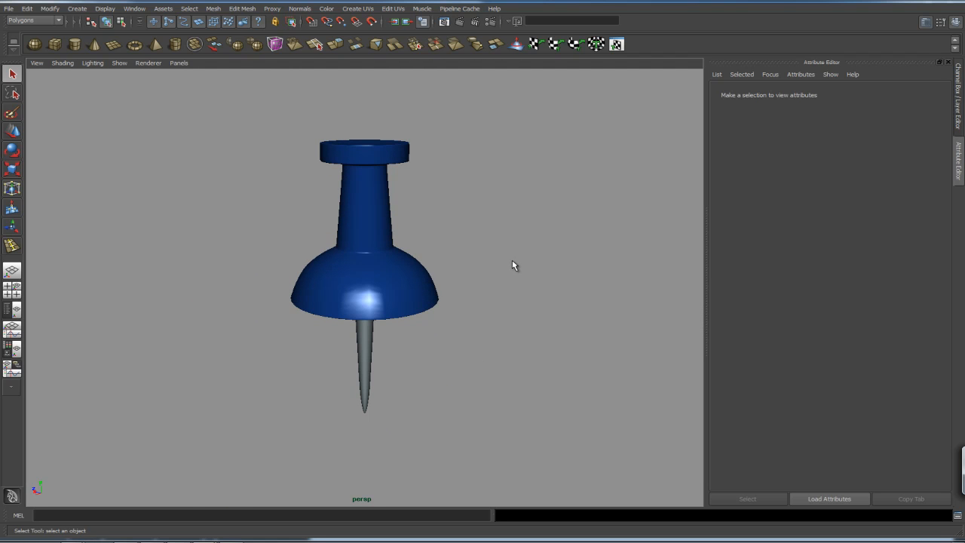
Create a polygon plane beneath the thumb tack and set its width and height to 200.
{"action": "left_click", "coordinate": [114, 43]}
{"action": "right_click_drag", "start_coordinate": [492, 288], "coordinate": [414, 341], "text": "alt"}
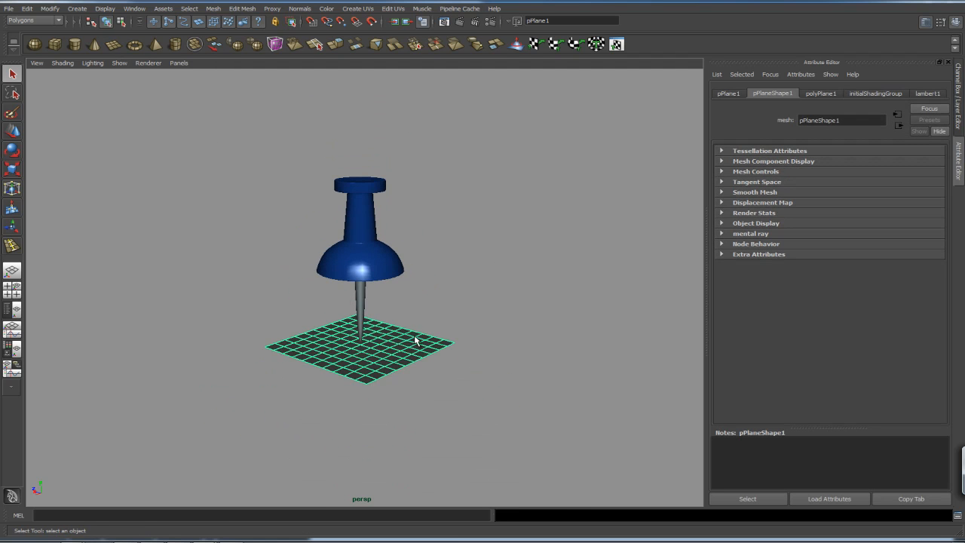
{"action": "left_click", "coordinate": [925, 25]}
{"action": "double_click", "coordinate": [823, 212]}
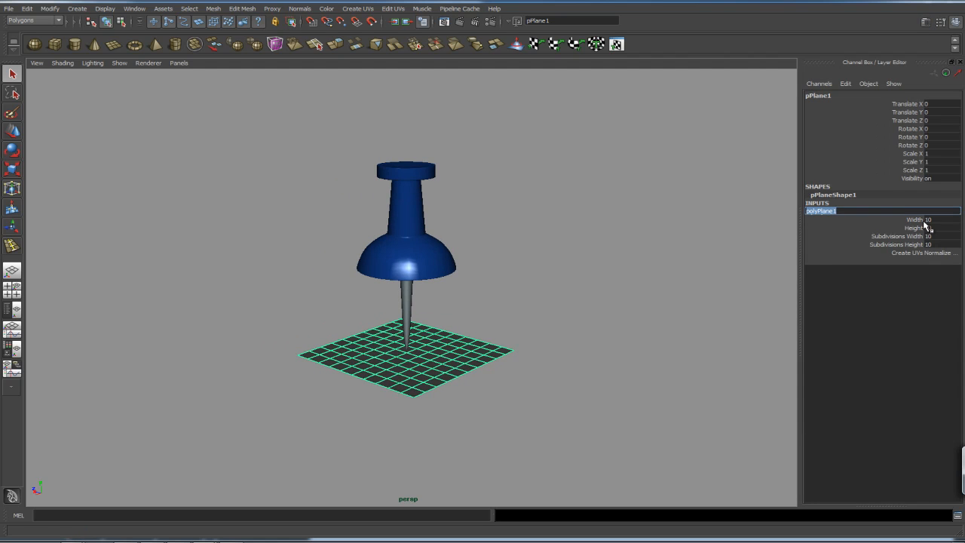
{"action": "left_click_drag", "start_coordinate": [924, 220], "coordinate": [922, 228]}
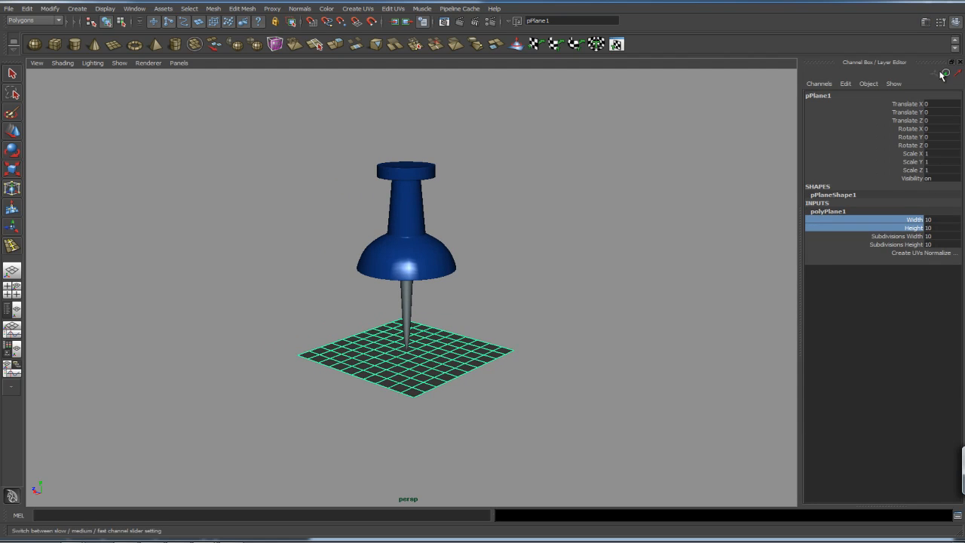
{"action": "middle_click_drag", "start_coordinate": [579, 309], "coordinate": [554, 256]}
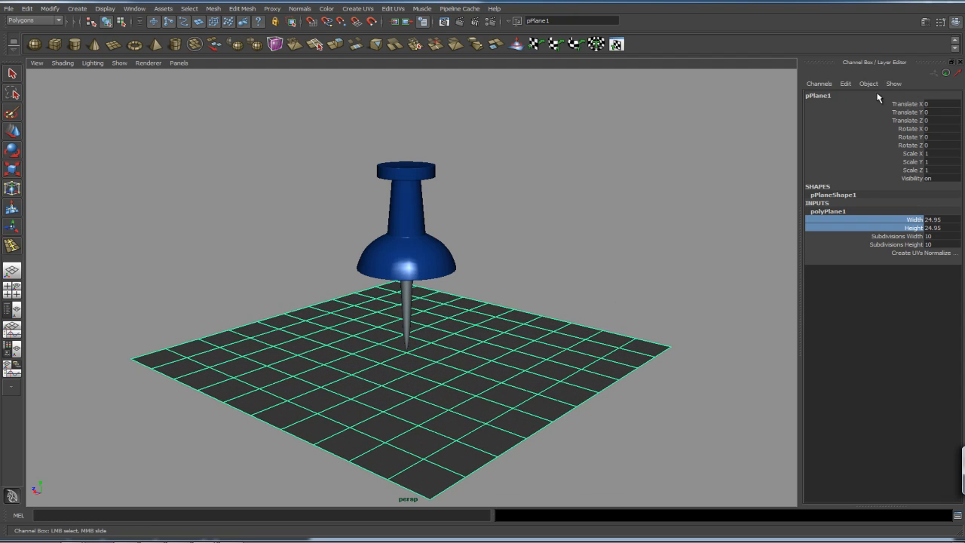
{"action": "middle_click_drag", "start_coordinate": [653, 175], "coordinate": [728, 183]}
{"action": "left_click", "coordinate": [943, 227]}
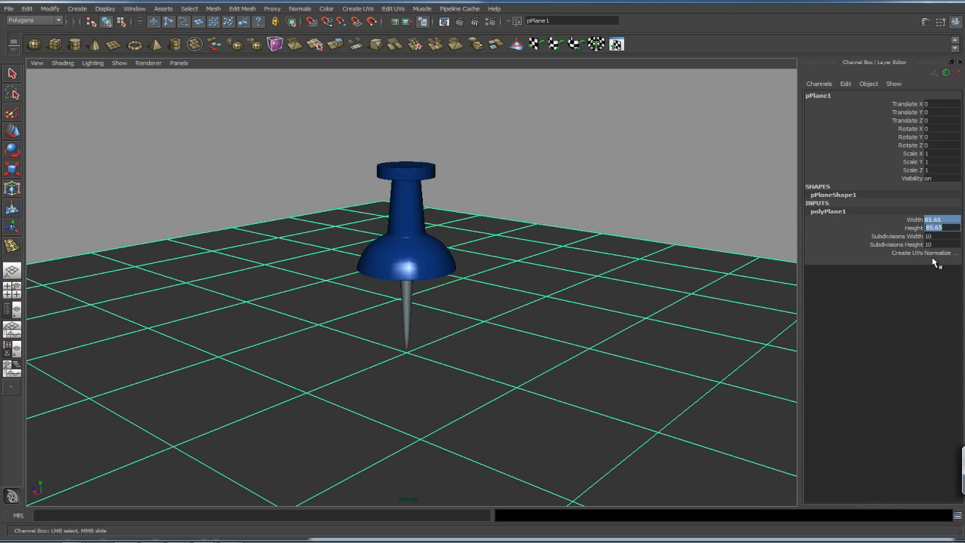
{"action": "type", "text": "200"}
{"action": "key", "text": "Return"}
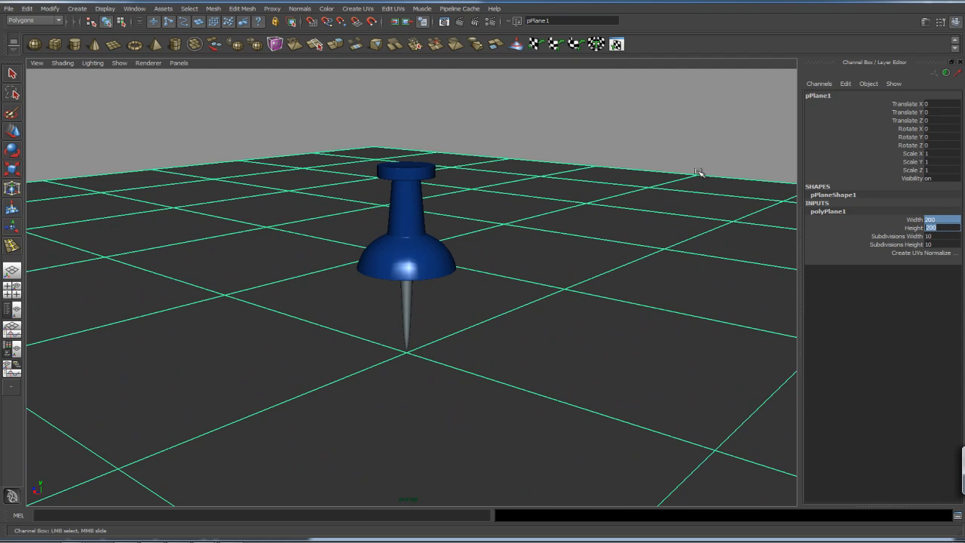
Set the ground plane's width and height subdivisions to 25 and view the tack on it.
{"action": "left_click_drag", "start_coordinate": [938, 236], "coordinate": [938, 244]}
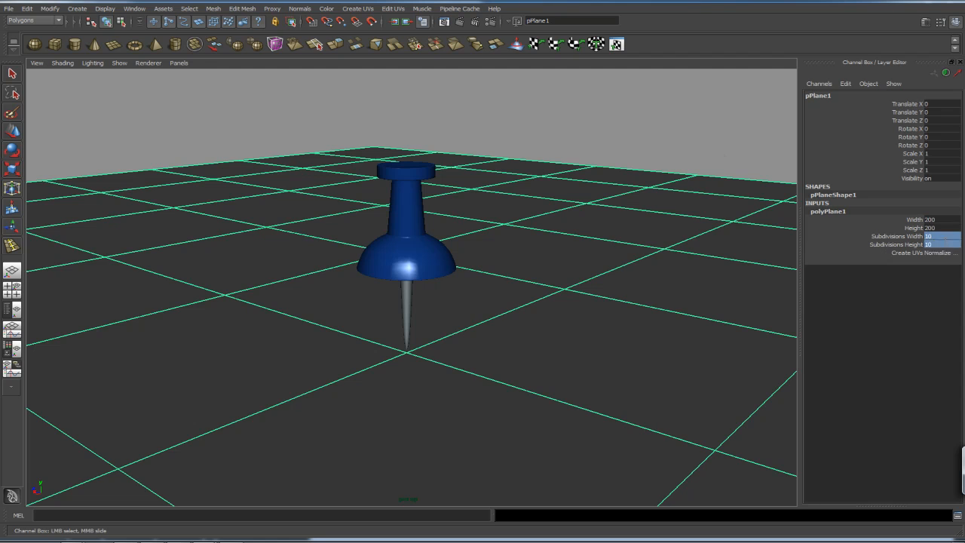
{"action": "key", "text": "Return"}
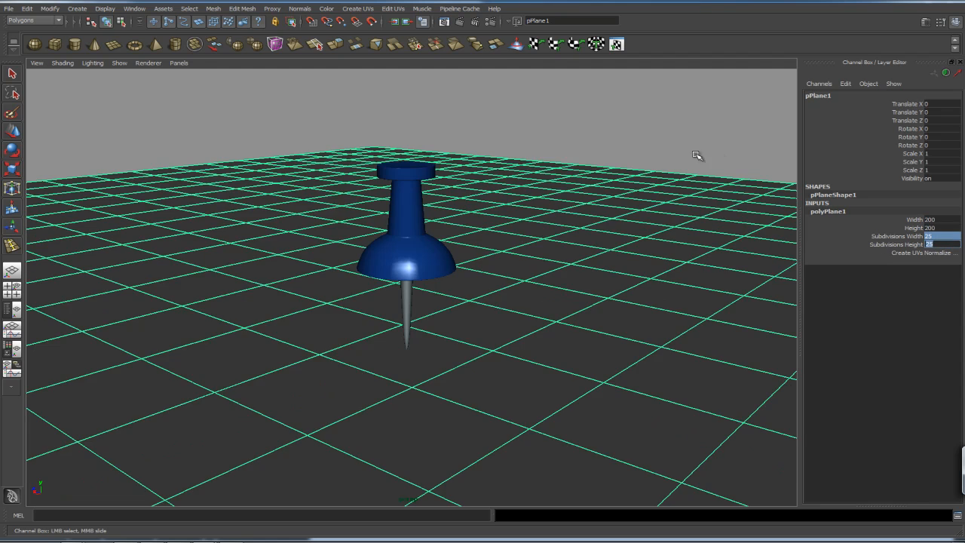
{"action": "left_click", "coordinate": [675, 174]}
{"action": "left_click", "coordinate": [656, 194]}
{"action": "left_click_drag", "start_coordinate": [656, 195], "coordinate": [679, 198], "text": "alt"}
{"action": "left_click", "coordinate": [671, 208]}
{"action": "left_click_drag", "start_coordinate": [466, 209], "coordinate": [556, 248], "text": "alt"}
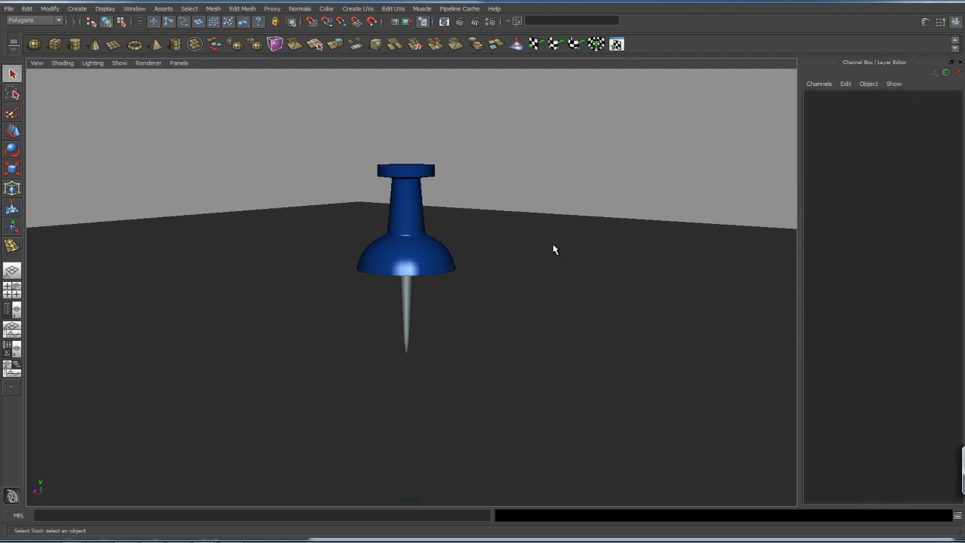
{"action": "left_click", "coordinate": [569, 247]}
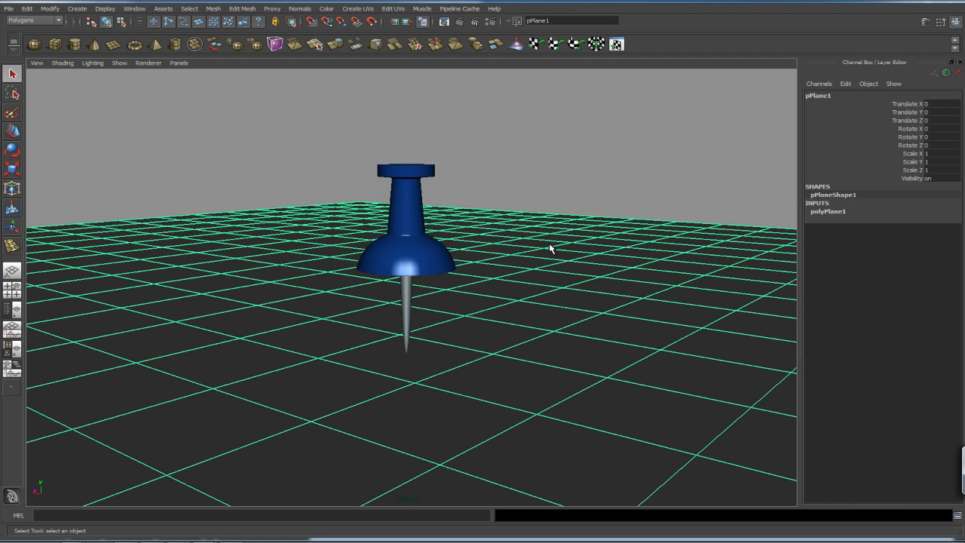
{"action": "left_click_drag", "start_coordinate": [593, 183], "coordinate": [711, 193], "text": "alt"}
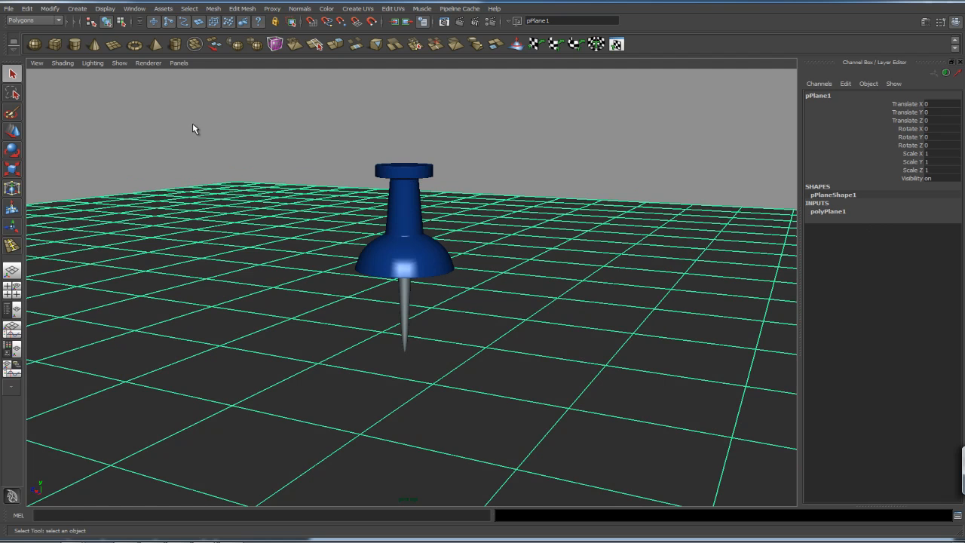
{"action": "right_click_drag", "start_coordinate": [494, 132], "coordinate": [415, 134], "text": "alt"}
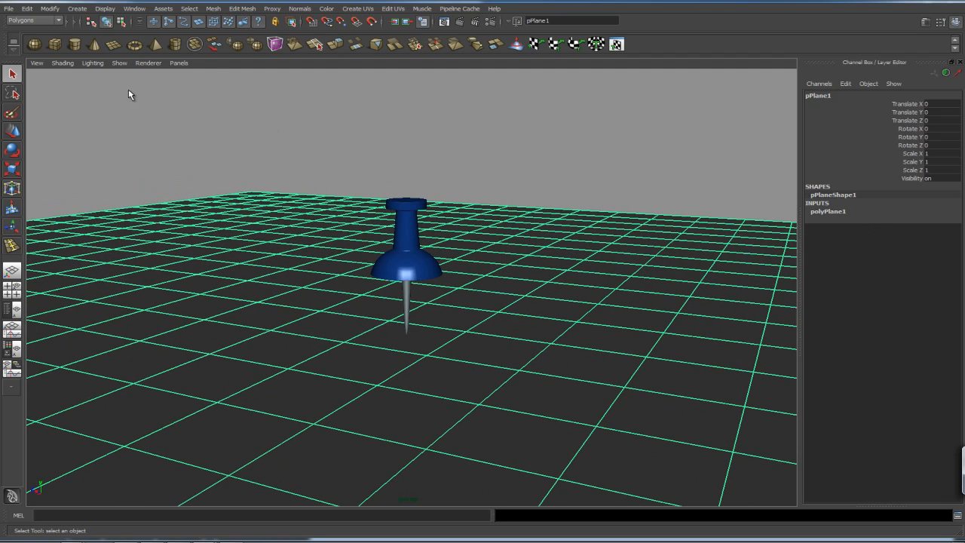
Create a spot light and move it above the ground plane to about Y 26.8, Z 25.2, keeping its target near the tack.
{"action": "left_click", "coordinate": [75, 10]}
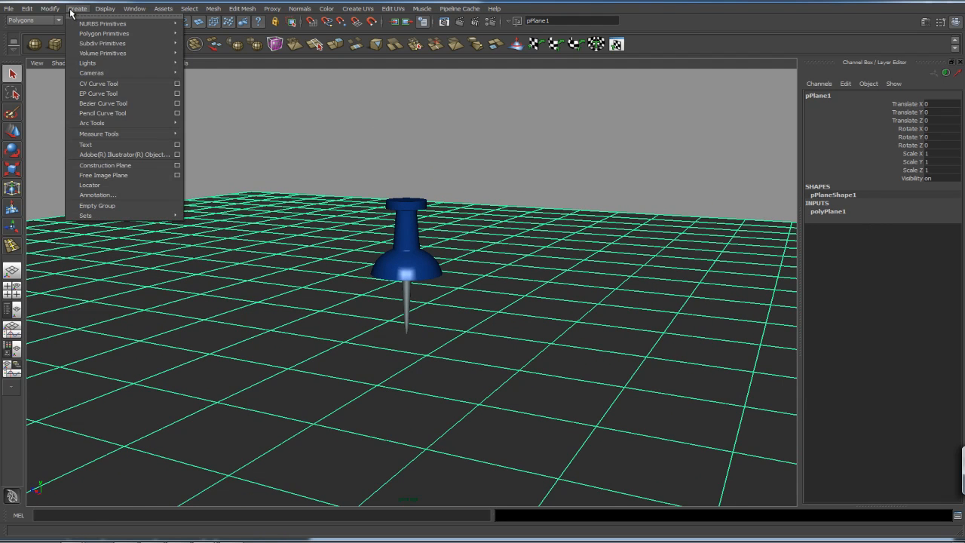
{"action": "mouse_move", "coordinate": [96, 66]}
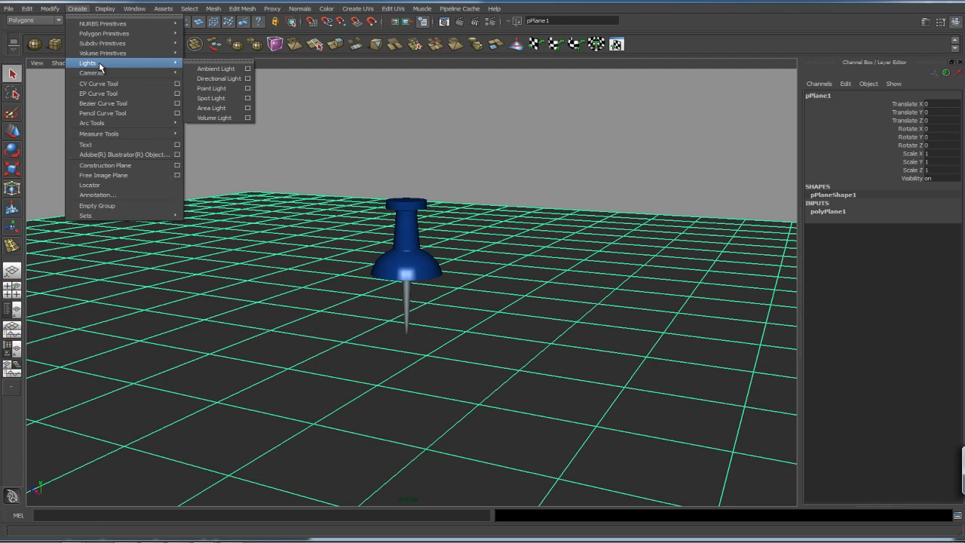
{"action": "left_click", "coordinate": [211, 98]}
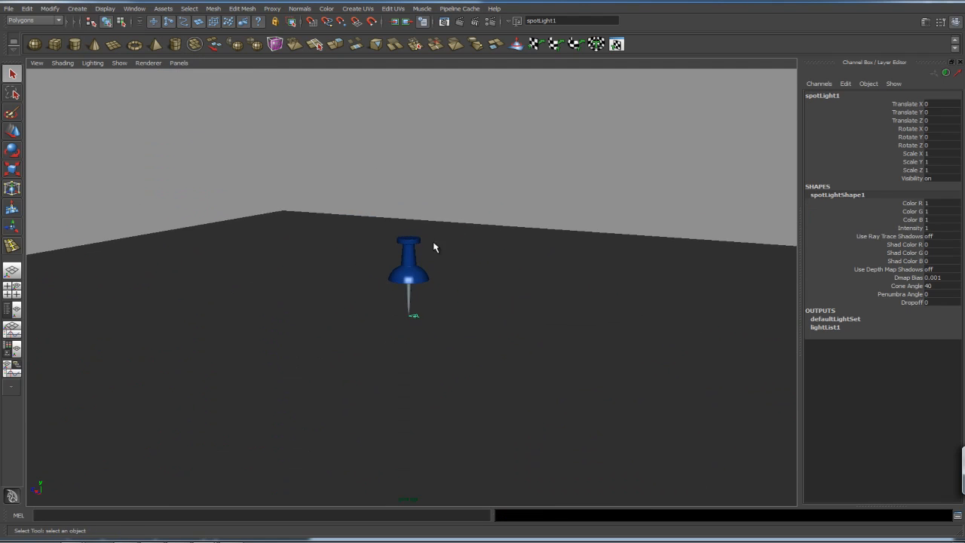
{"action": "key", "text": "w"}
{"action": "left_click_drag", "start_coordinate": [381, 312], "coordinate": [427, 164]}
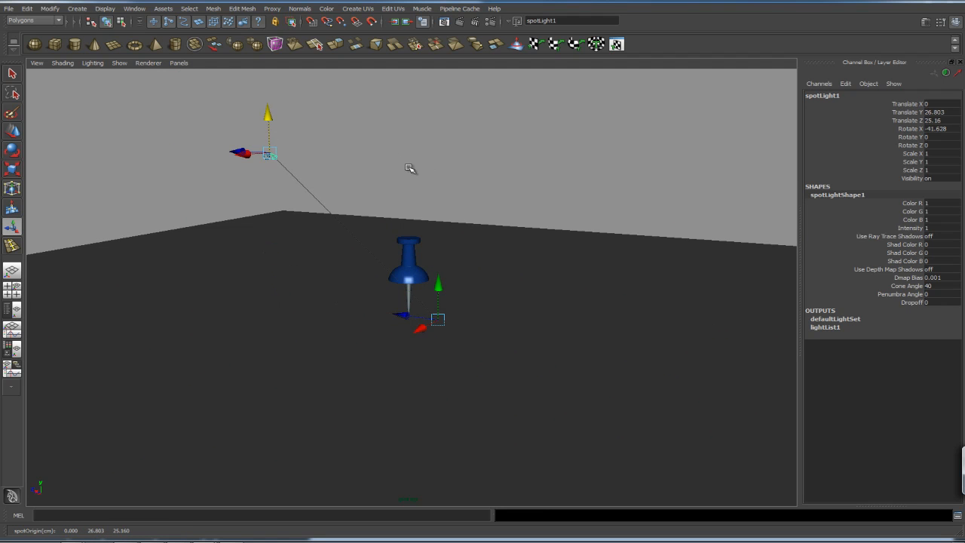
Light the view with all scene lights and move the spot light to about Y 37.1, Z 36.8.
{"action": "key", "text": "7"}
{"action": "right_click_drag", "start_coordinate": [263, 224], "coordinate": [276, 209], "text": "alt"}
{"action": "left_click_drag", "start_coordinate": [213, 189], "coordinate": [144, 188]}
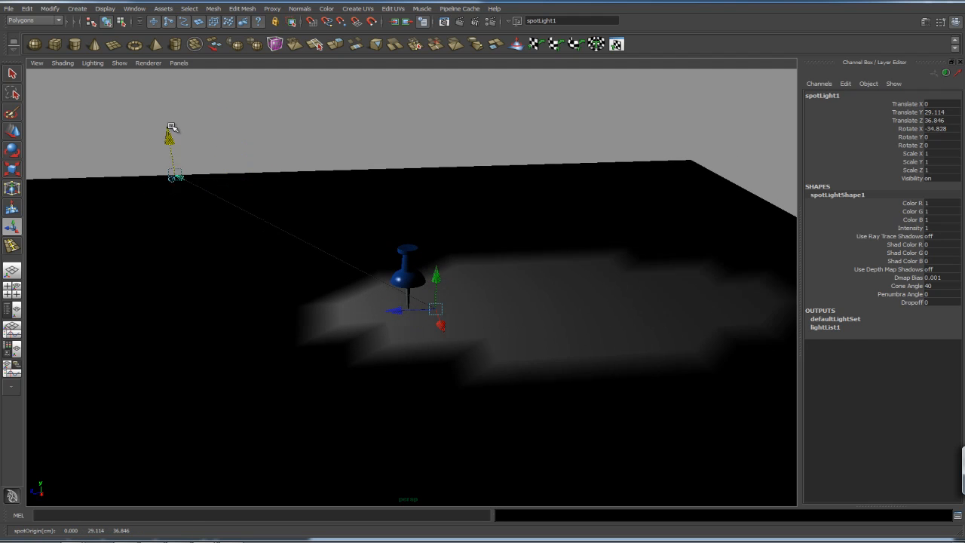
{"action": "left_click_drag", "start_coordinate": [170, 144], "coordinate": [160, 87]}
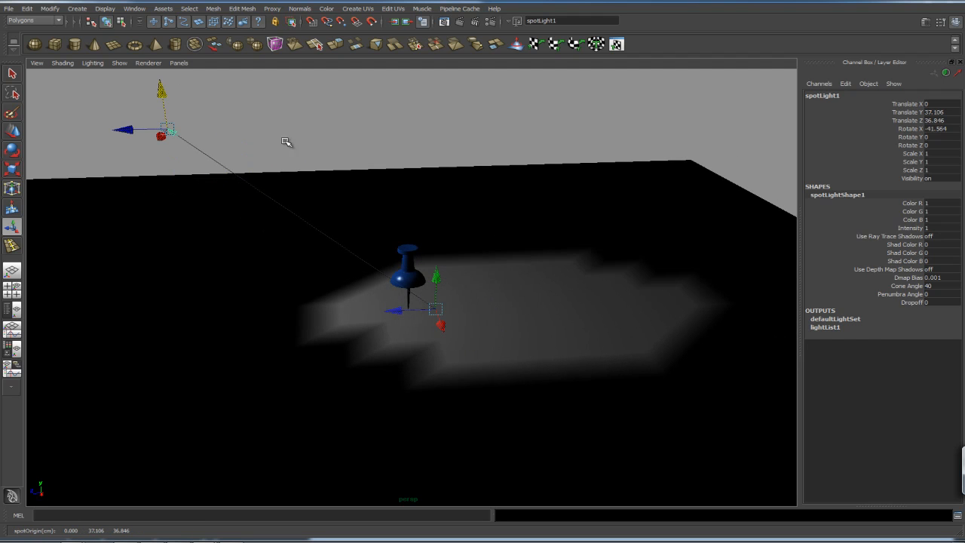
Turn on depth map shadows for the spot light and aim its target at the needle's tip.
{"action": "left_click", "coordinate": [945, 270]}
{"action": "left_click_drag", "start_coordinate": [393, 311], "coordinate": [366, 311]}
Switch the viewport renderer to Viewport 2.0 and turn on shadow display for the lights.
{"action": "left_click", "coordinate": [94, 63]}
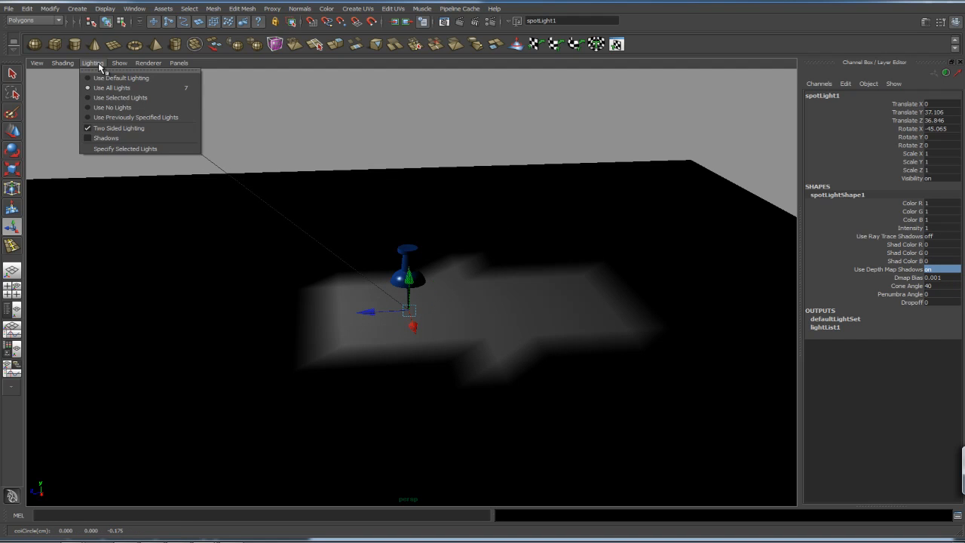
{"action": "mouse_move", "coordinate": [141, 65]}
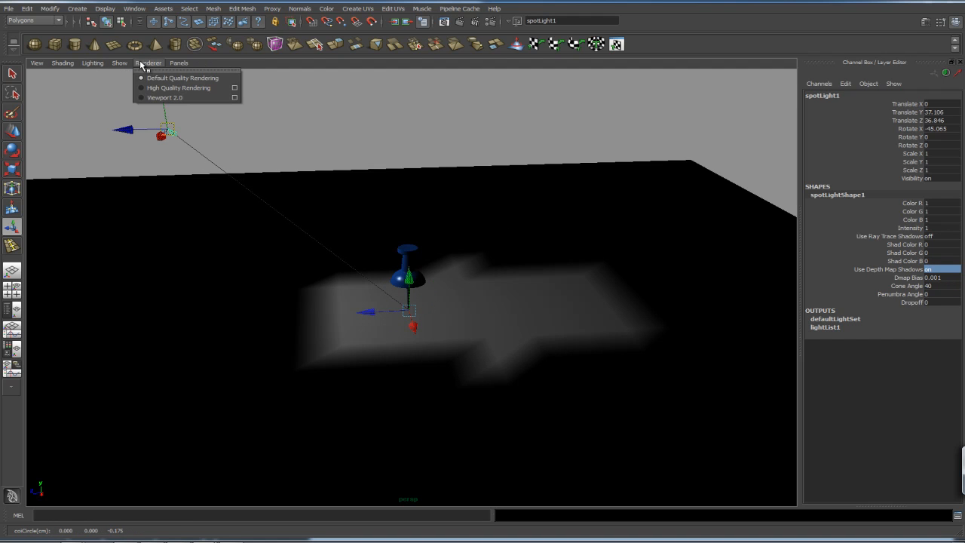
{"action": "left_click", "coordinate": [176, 103]}
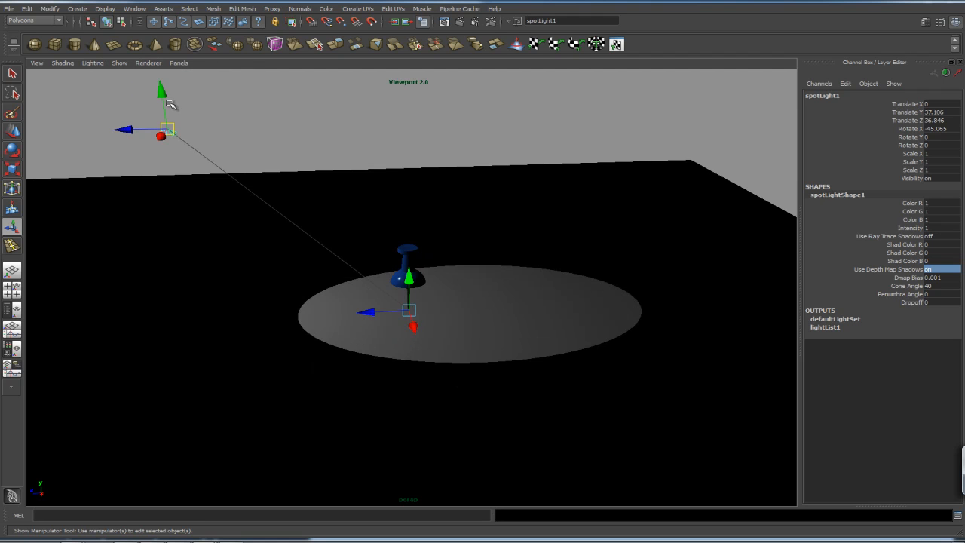
{"action": "left_click_drag", "start_coordinate": [438, 256], "coordinate": [471, 236], "text": "alt"}
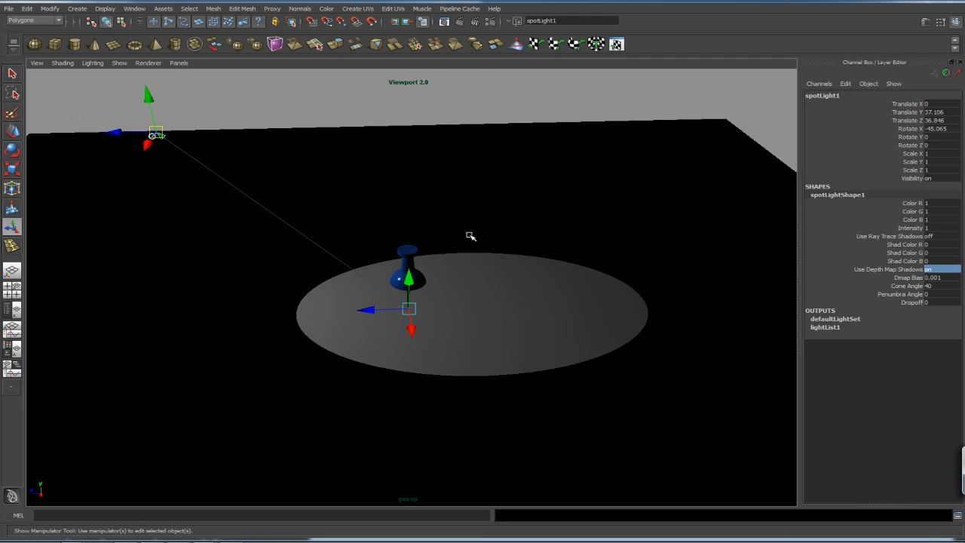
{"action": "left_click", "coordinate": [93, 62]}
{"action": "left_click", "coordinate": [105, 138]}
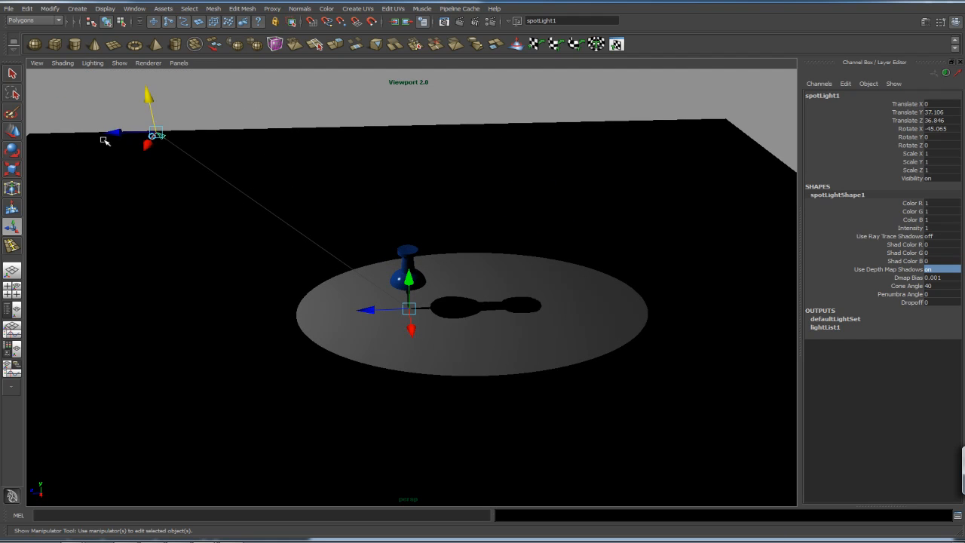
{"action": "left_click_drag", "start_coordinate": [379, 223], "coordinate": [424, 225], "text": "alt"}
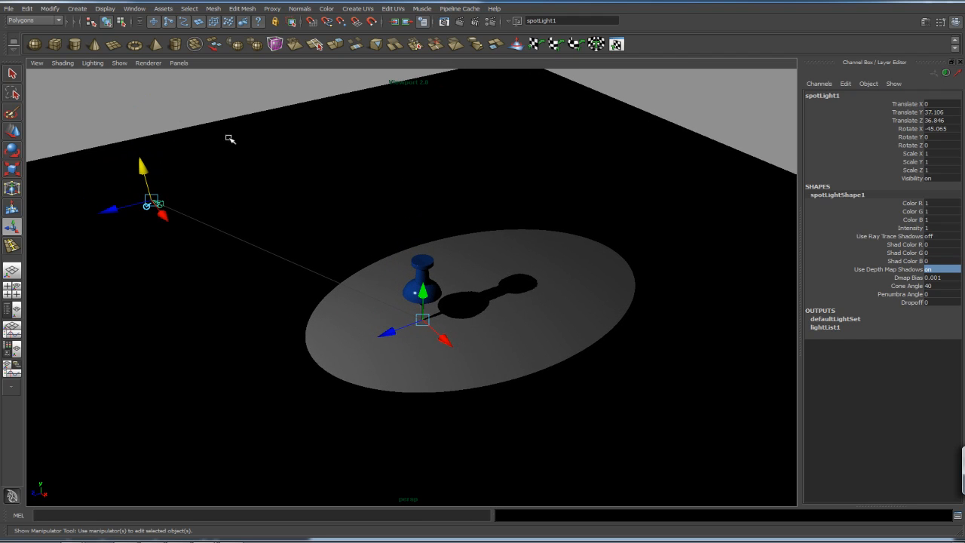
Turn on Hardware Texturing in the perspective view.
{"action": "left_click", "coordinate": [93, 63]}
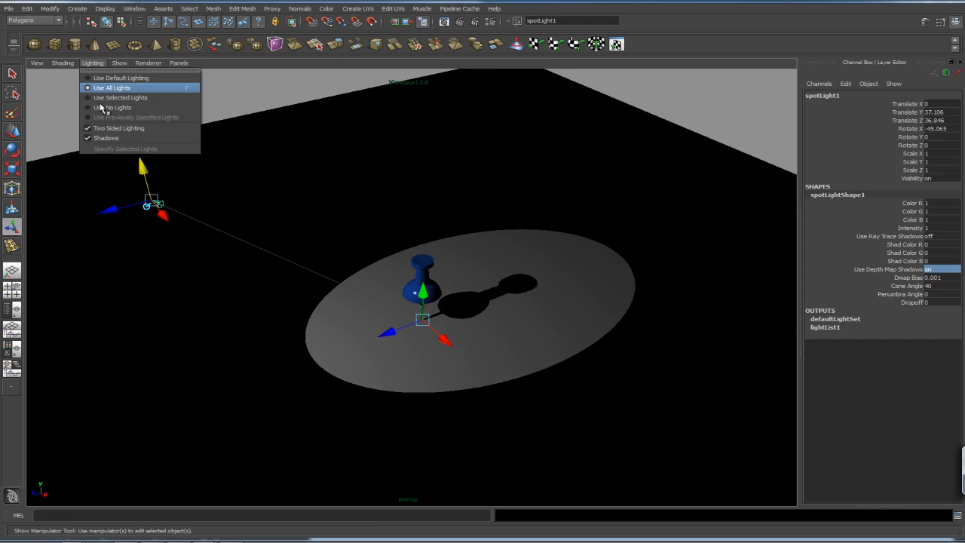
{"action": "left_click", "coordinate": [159, 203]}
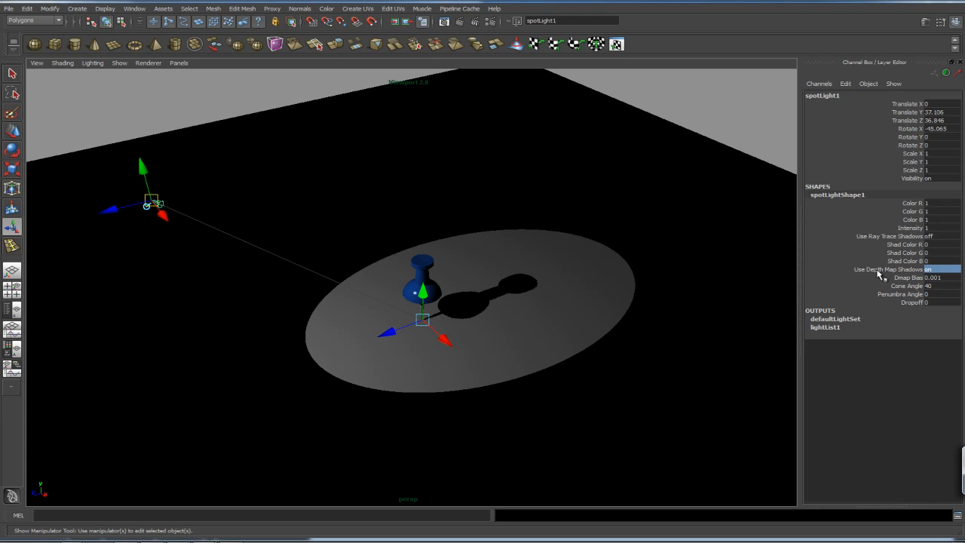
{"action": "left_click", "coordinate": [93, 63]}
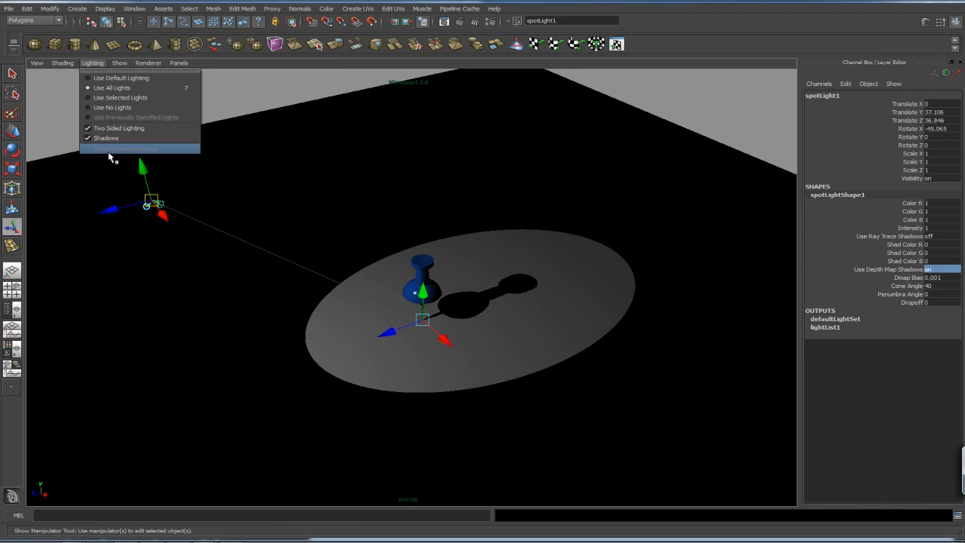
{"action": "mouse_move", "coordinate": [63, 65]}
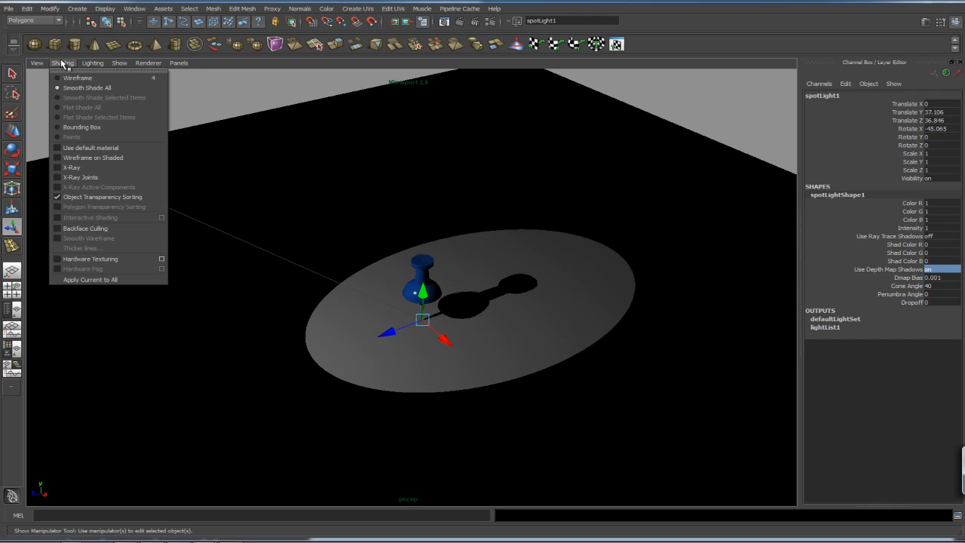
{"action": "left_click", "coordinate": [98, 260]}
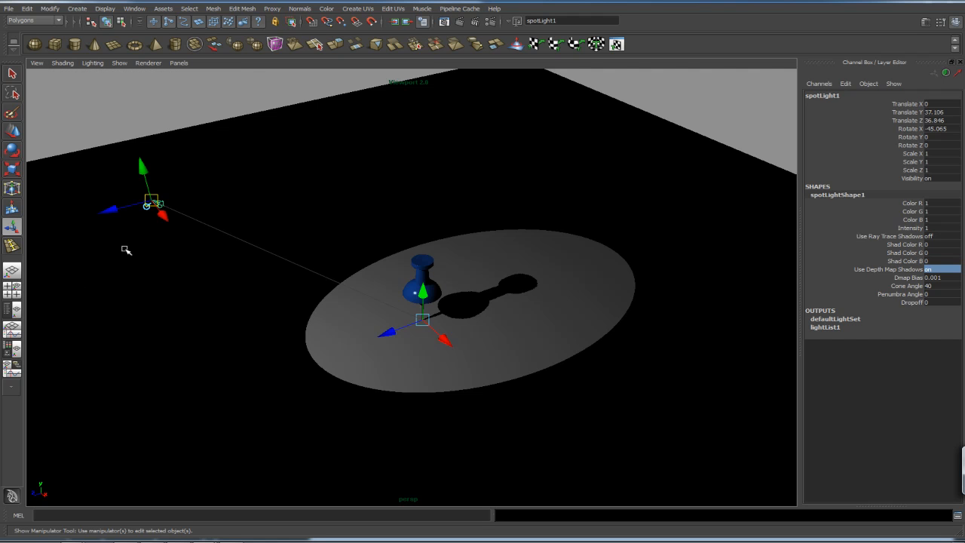
Assign a new Lambert material to the ground plane and map a Checker texture to its Color.
{"action": "left_click", "coordinate": [573, 295]}
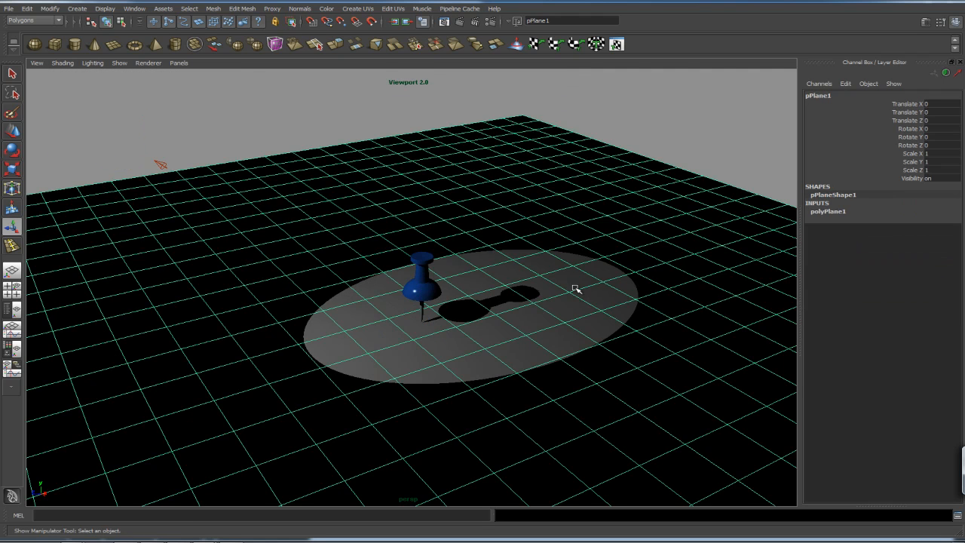
{"action": "right_click", "coordinate": [580, 293]}
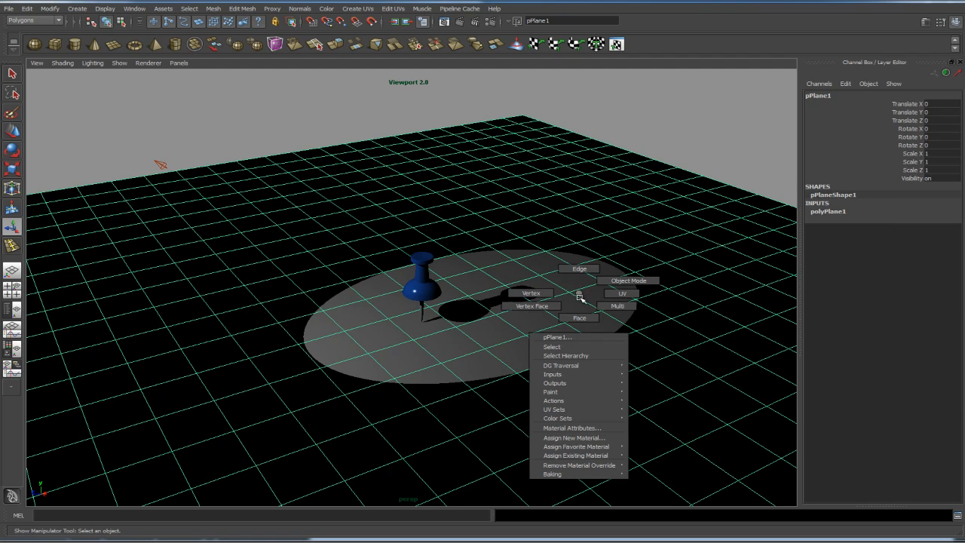
{"action": "left_click", "coordinate": [569, 439]}
{"action": "left_click_drag", "start_coordinate": [423, 189], "coordinate": [620, 69]}
{"action": "mouse_move", "coordinate": [683, 179]}
{"action": "left_mouse_down"}
{"action": "mouse_move", "coordinate": [683, 189]}
{"action": "mouse_move", "coordinate": [682, 181]}
{"action": "left_mouse_up"}
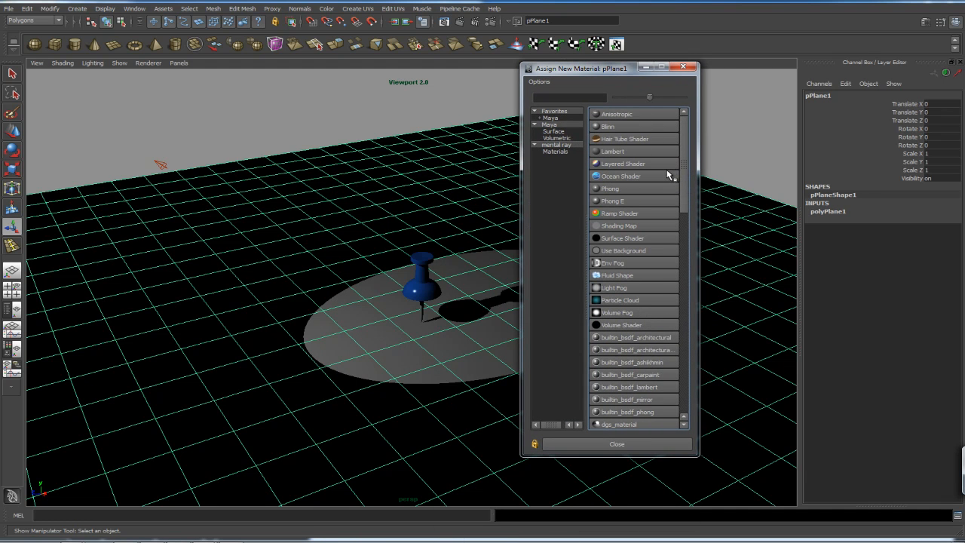
{"action": "left_click", "coordinate": [613, 152]}
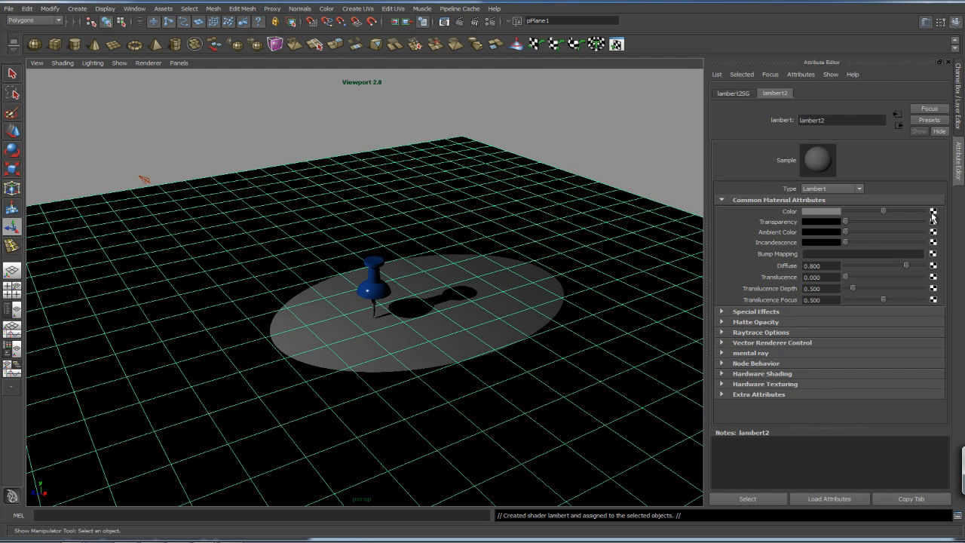
{"action": "left_click", "coordinate": [934, 212]}
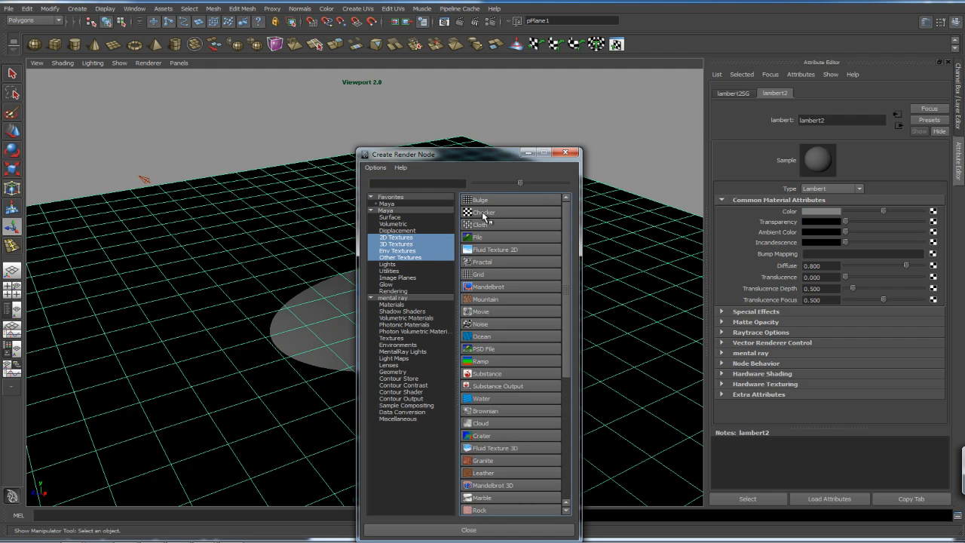
{"action": "left_click", "coordinate": [483, 213]}
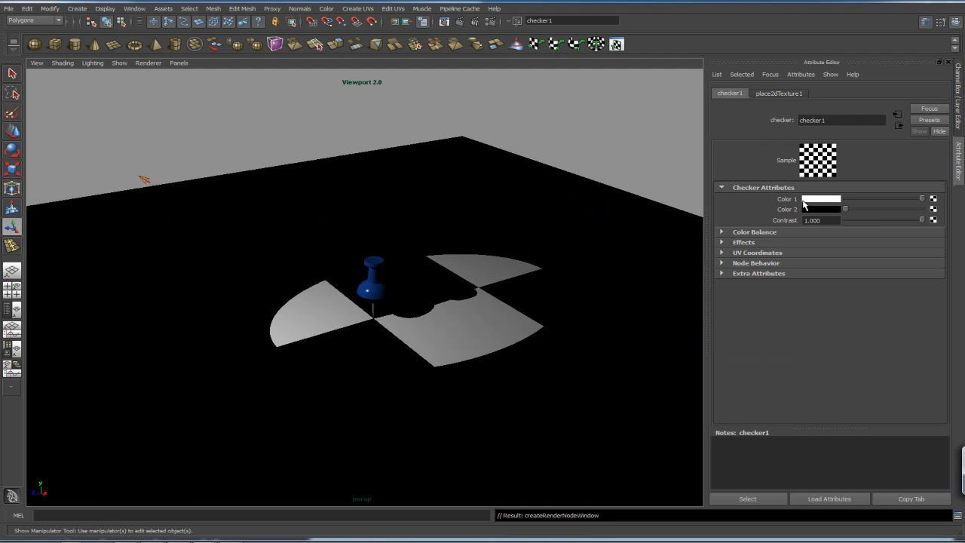
Set the ground checker texture's Repeat UV to 20 by 20.
{"action": "left_click", "coordinate": [781, 94]}
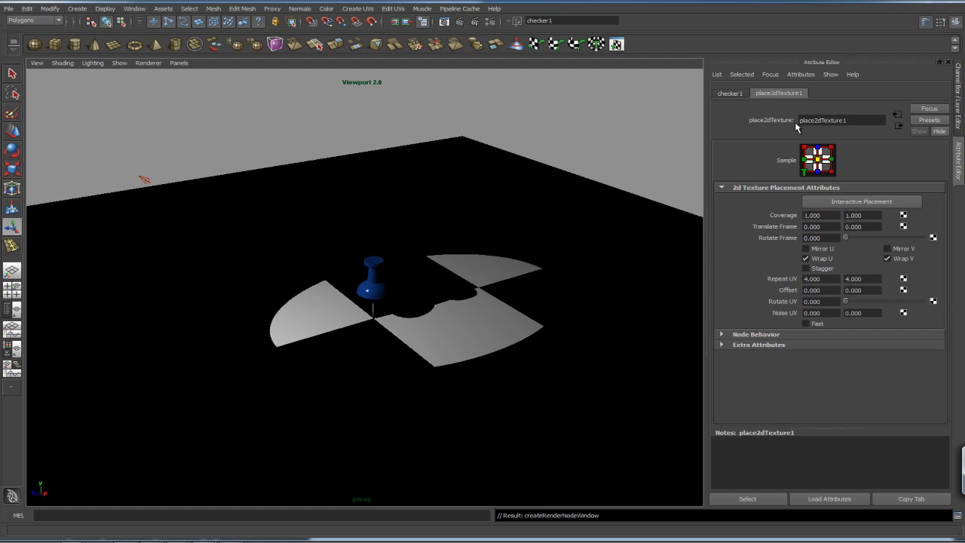
{"action": "left_click", "coordinate": [828, 279]}
{"action": "type", "text": "20"}
{"action": "key", "text": "Tab"}
{"action": "type", "text": "20"}
{"action": "key", "text": "Return"}
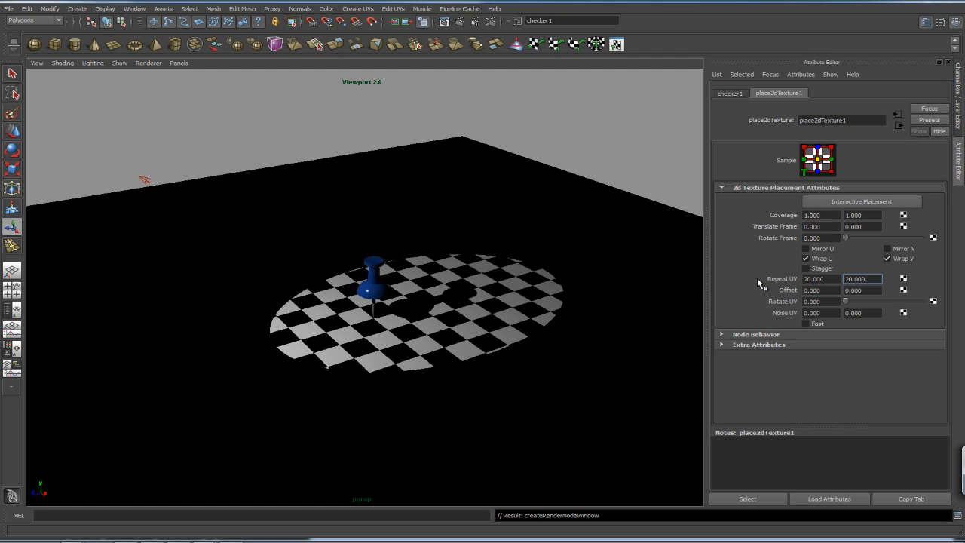
Map an Env Ball environment texture to the Reflected Color of the plastic part's Phong material.
{"action": "left_click_drag", "start_coordinate": [491, 318], "coordinate": [573, 319], "text": "alt"}
{"action": "left_click_drag", "start_coordinate": [372, 198], "coordinate": [401, 280], "text": "alt"}
{"action": "left_click", "coordinate": [420, 291]}
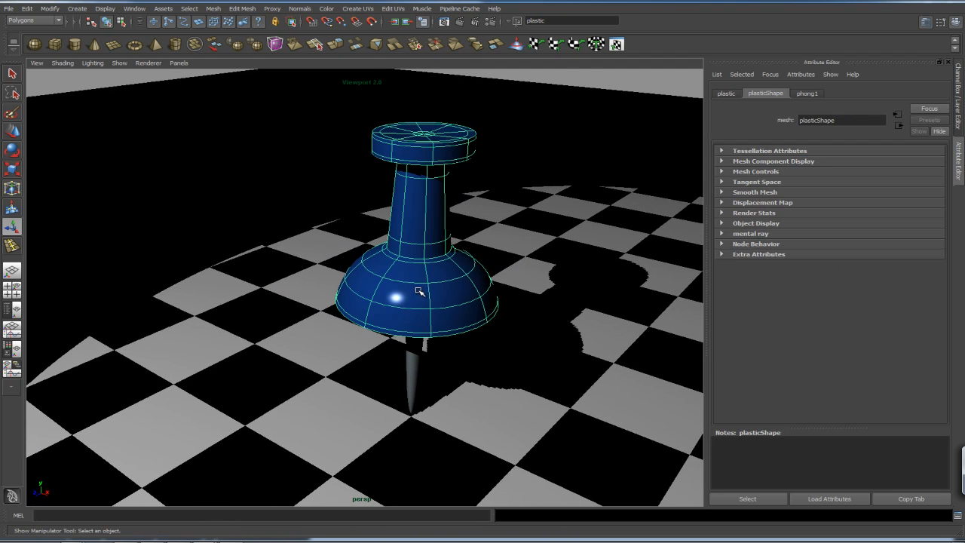
{"action": "left_click", "coordinate": [806, 94]}
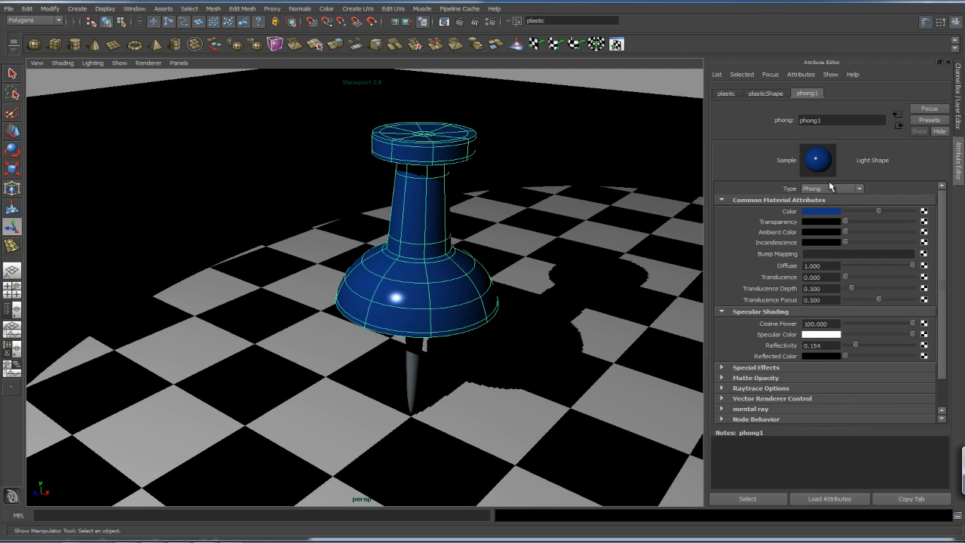
{"action": "left_click_drag", "start_coordinate": [944, 310], "coordinate": [939, 344]}
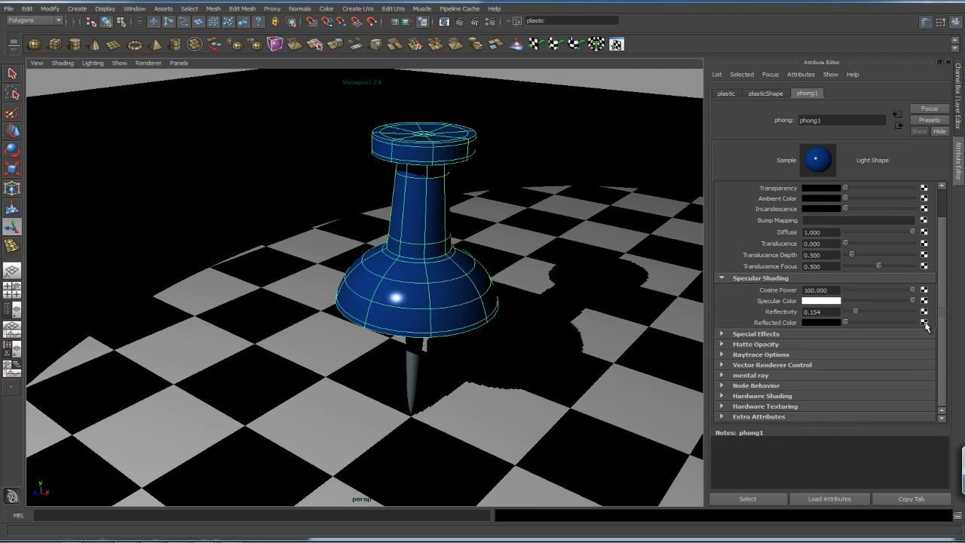
{"action": "left_click", "coordinate": [924, 323]}
{"action": "left_click_drag", "start_coordinate": [471, 192], "coordinate": [643, 124]}
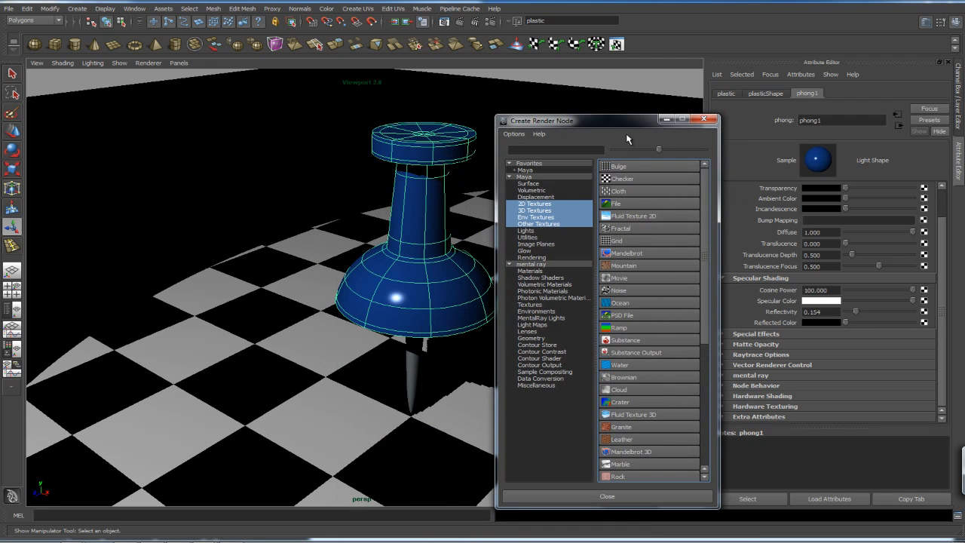
{"action": "left_click", "coordinate": [529, 218]}
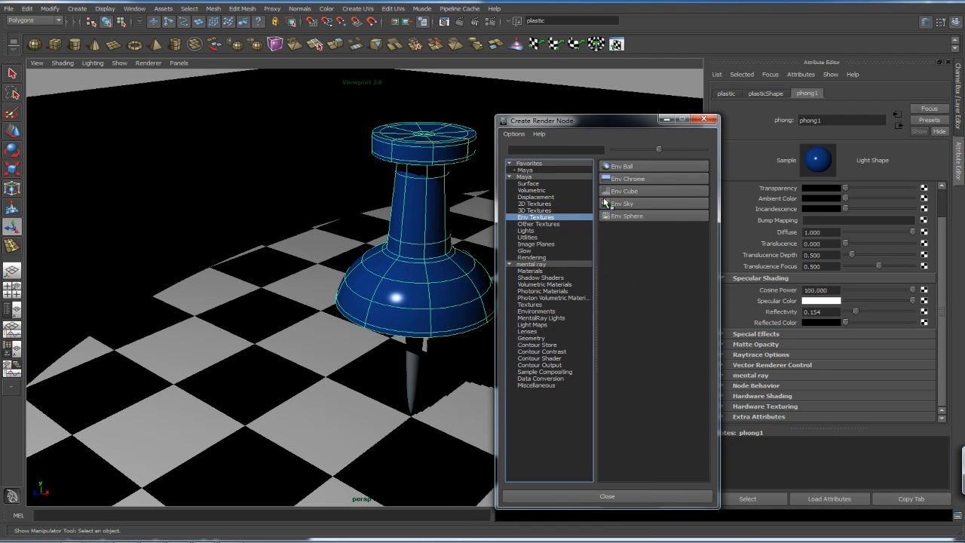
{"action": "left_click", "coordinate": [626, 166]}
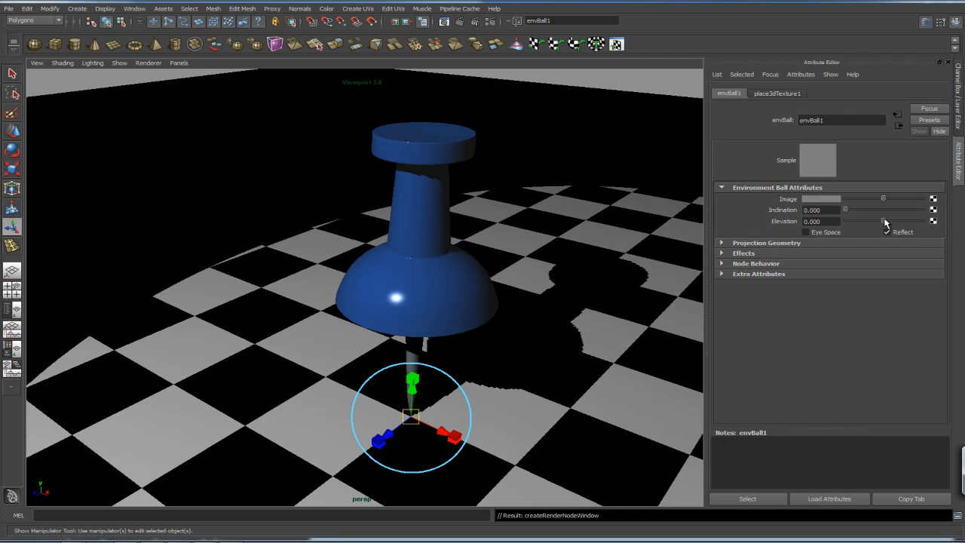
Map a Checker texture to the Env Ball's Image and set its Repeat UV to 20 by 20.
{"action": "left_click", "coordinate": [934, 200]}
{"action": "left_click_drag", "start_coordinate": [479, 195], "coordinate": [677, 114]}
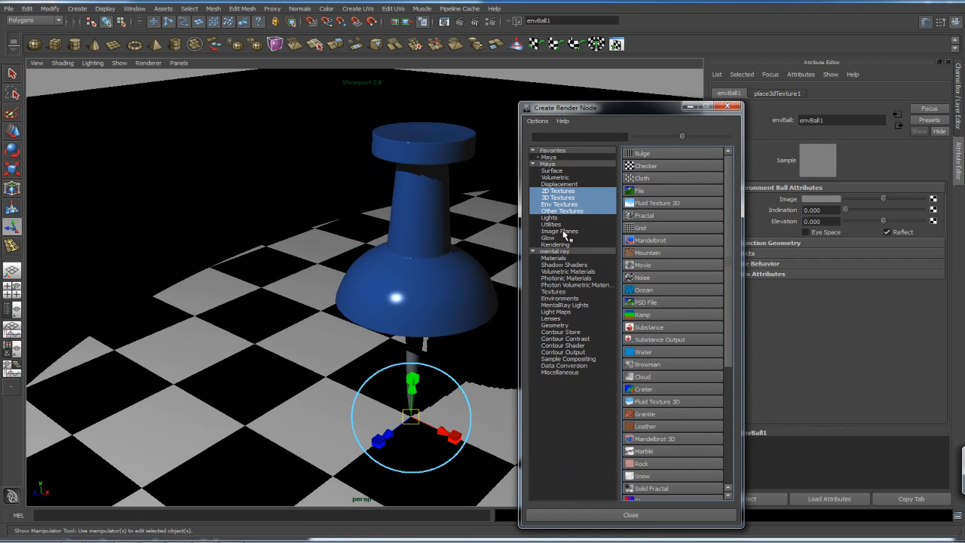
{"action": "left_click", "coordinate": [653, 167]}
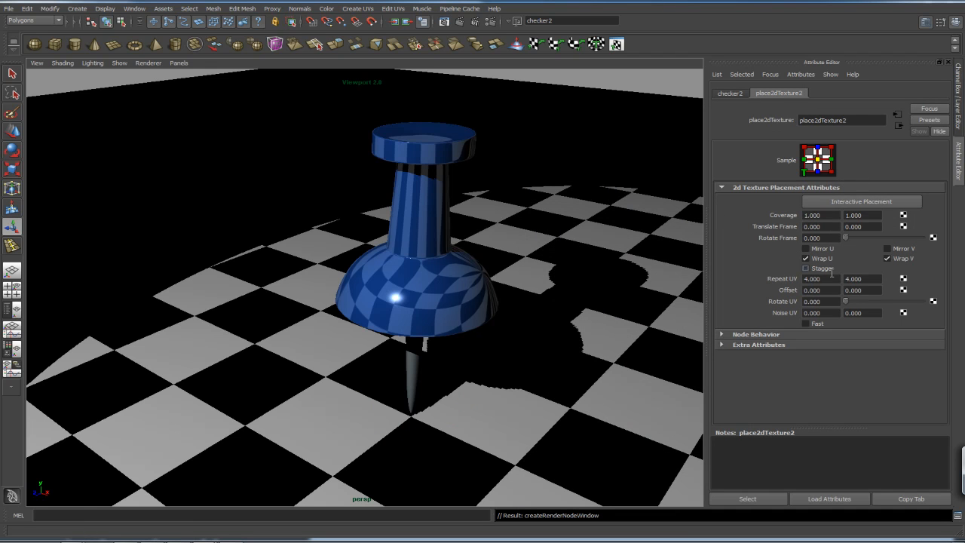
{"action": "double_click", "coordinate": [818, 279]}
{"action": "type", "text": "20"}
{"action": "key", "text": "Tab"}
{"action": "type", "text": "20"}
{"action": "key", "text": "Return"}
{"action": "mouse_move", "coordinate": [561, 274]}
{"action": "left_mouse_down", "text": "alt"}
{"action": "mouse_move", "coordinate": [567, 246]}
{"action": "mouse_move", "coordinate": [551, 274]}
{"action": "mouse_move", "coordinate": [558, 290]}
{"action": "mouse_move", "coordinate": [571, 263]}
{"action": "mouse_move", "coordinate": [564, 292]}
{"action": "mouse_move", "coordinate": [539, 306]}
{"action": "mouse_move", "coordinate": [586, 257]}
{"action": "mouse_move", "coordinate": [570, 255]}
{"action": "mouse_move", "coordinate": [562, 276]}
{"action": "left_mouse_up", "text": "alt"}
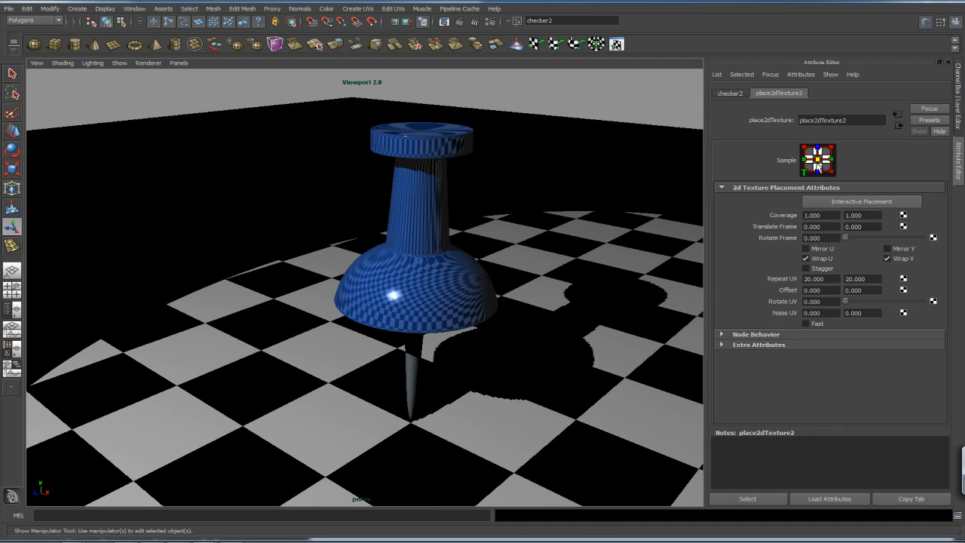
Break the Env Ball connection to the plastic Phong material's Reflected Color.
{"action": "left_click", "coordinate": [742, 93]}
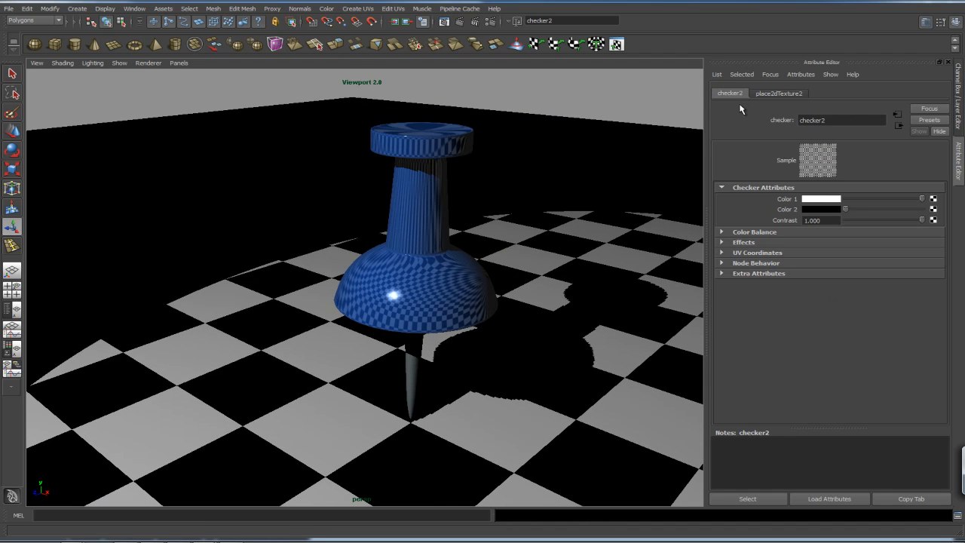
{"action": "left_click", "coordinate": [899, 126]}
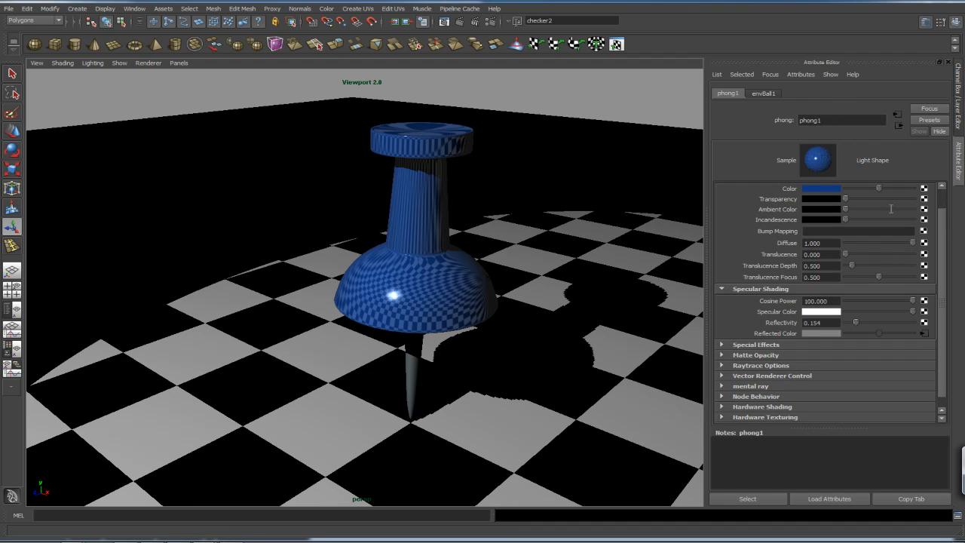
{"action": "right_click", "coordinate": [773, 336]}
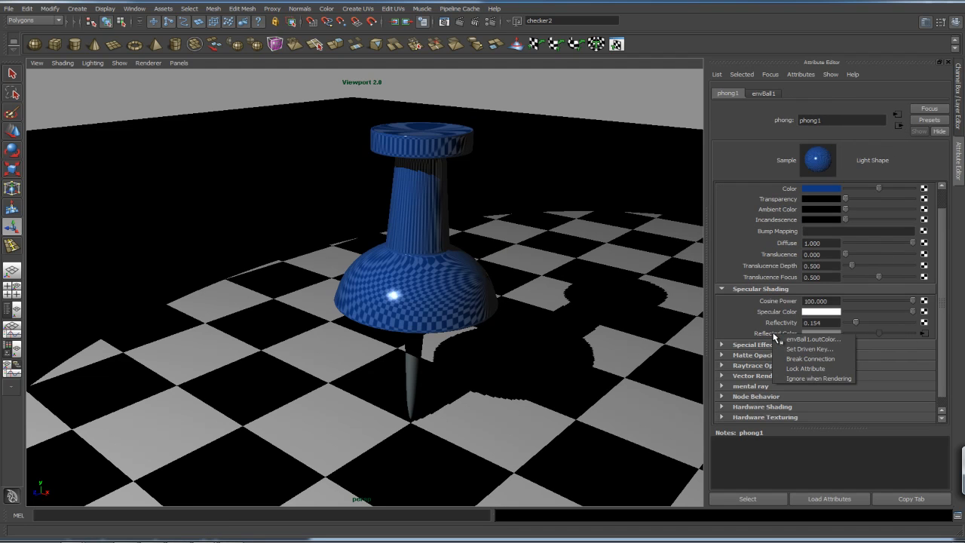
{"action": "left_click", "coordinate": [805, 359]}
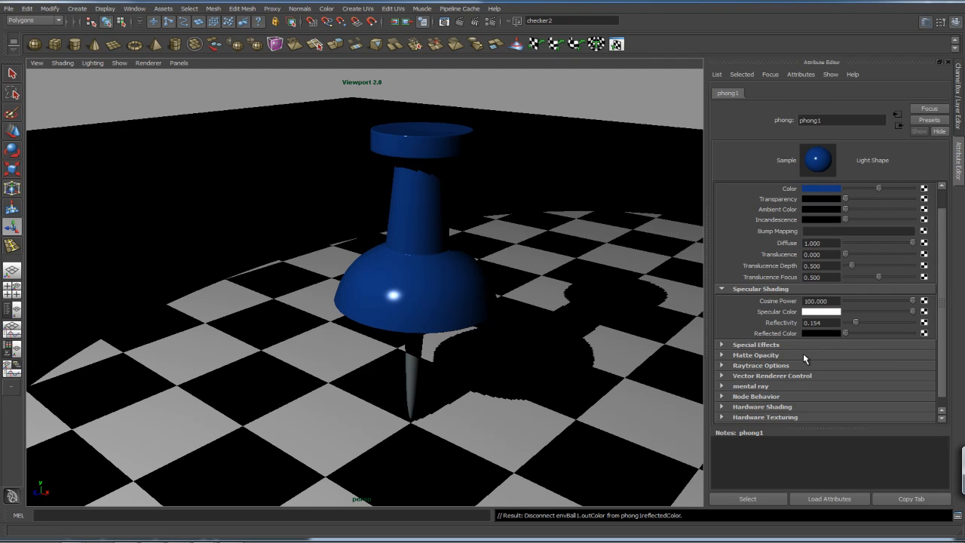
Switch the perspective view to plain smooth shading without textures or scene lights.
{"action": "mouse_move", "coordinate": [596, 327]}
{"action": "left_mouse_down", "text": "alt"}
{"action": "mouse_move", "coordinate": [528, 322]}
{"action": "mouse_move", "coordinate": [601, 317]}
{"action": "left_mouse_up", "text": "alt"}
{"action": "right_click_drag", "start_coordinate": [628, 291], "coordinate": [252, 275], "text": "alt"}
{"action": "left_click_drag", "start_coordinate": [479, 280], "coordinate": [478, 309], "text": "alt"}
{"action": "key", "text": "5"}
{"action": "right_click_drag", "start_coordinate": [478, 308], "coordinate": [570, 300], "text": "alt"}
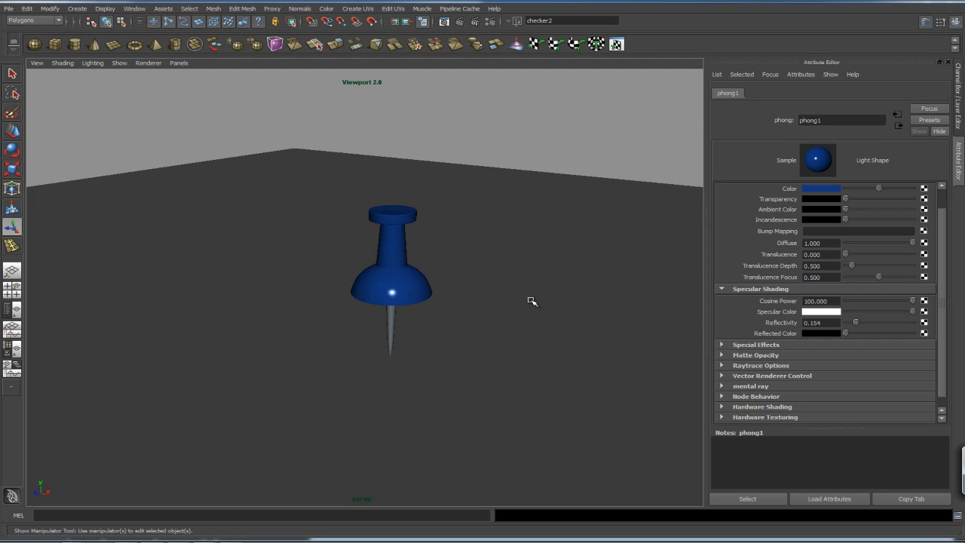
Duplicate the whole thumb_tack group and move the copy along X to about 6.91.
{"action": "left_click", "coordinate": [398, 295]}
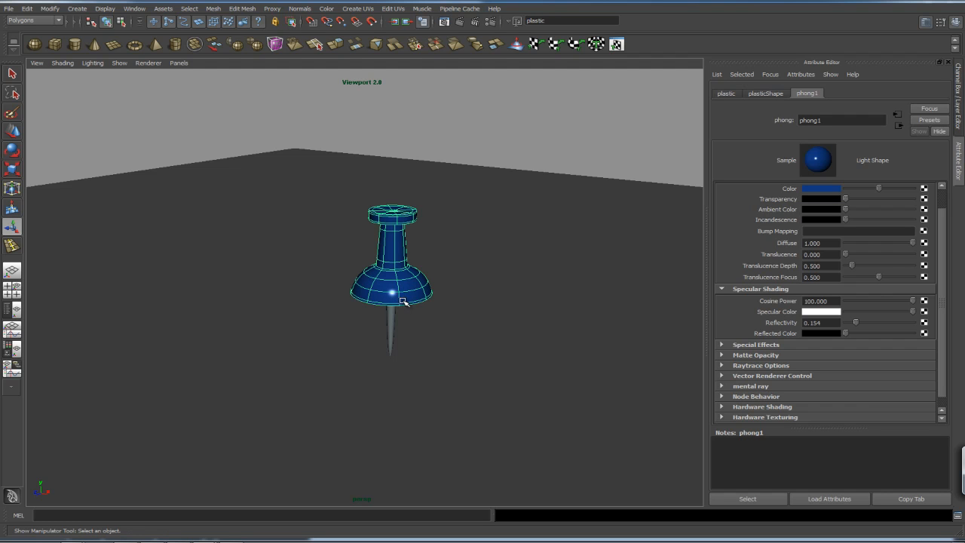
{"action": "left_click_drag", "start_coordinate": [476, 282], "coordinate": [451, 276], "text": "alt"}
{"action": "right_click_drag", "start_coordinate": [451, 276], "coordinate": [530, 295], "text": "alt"}
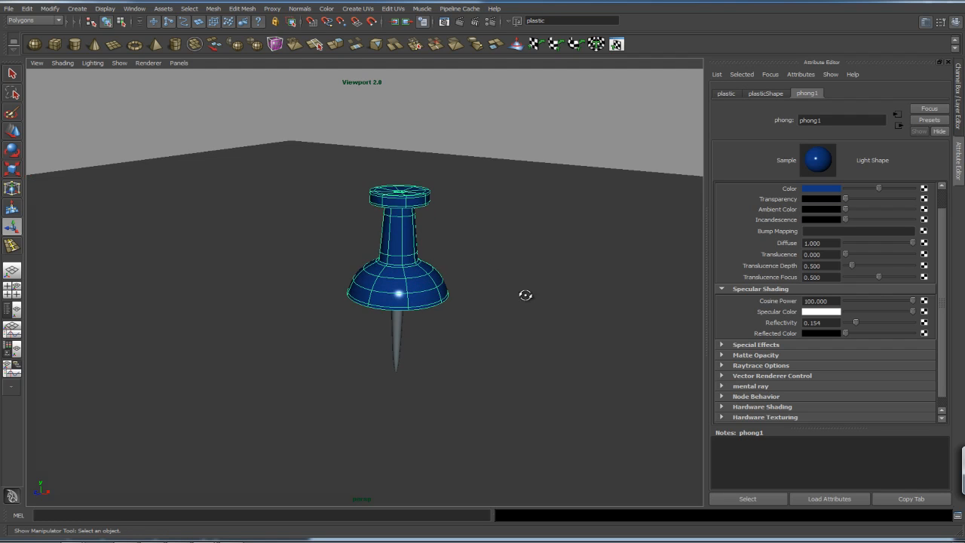
{"action": "left_click_drag", "start_coordinate": [530, 295], "coordinate": [412, 255], "text": "alt"}
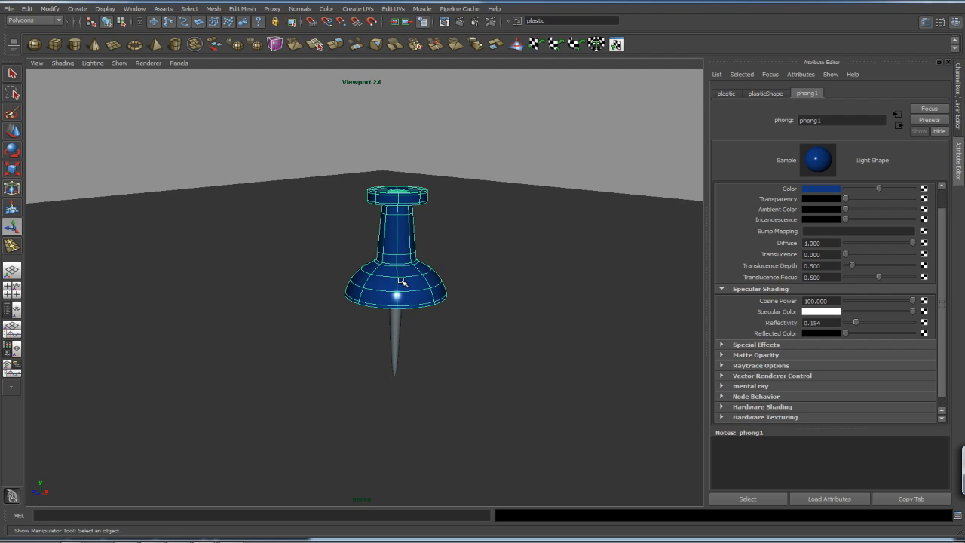
{"action": "key", "text": "Up"}
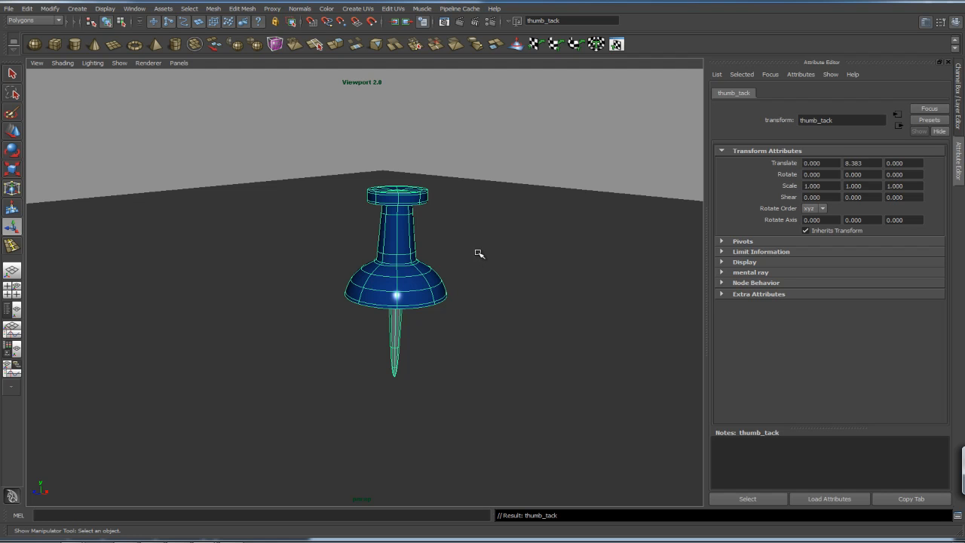
{"action": "key", "text": "ctrl+d"}
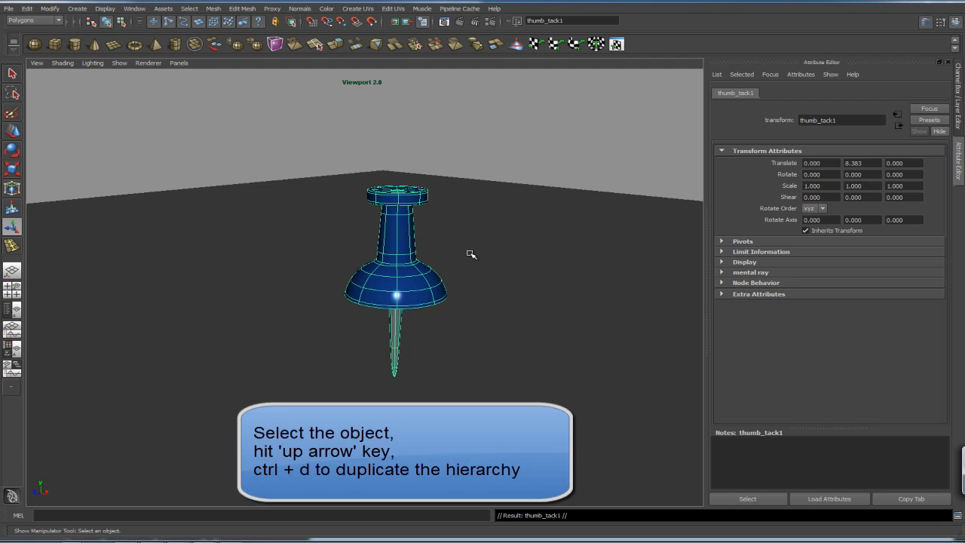
{"action": "key", "text": "w"}
{"action": "left_click_drag", "start_coordinate": [426, 271], "coordinate": [595, 305]}
{"action": "left_click_drag", "start_coordinate": [542, 270], "coordinate": [556, 272]}
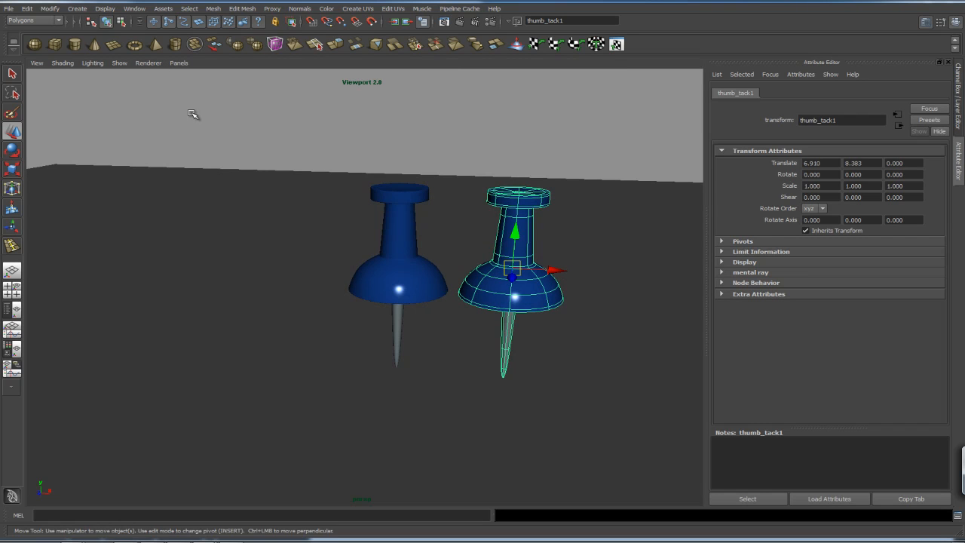
Examine the duplicated thumb tack group's child objects in the Outliner.
{"action": "key", "text": "o"}
{"action": "left_click_drag", "start_coordinate": [382, 82], "coordinate": [202, 93]}
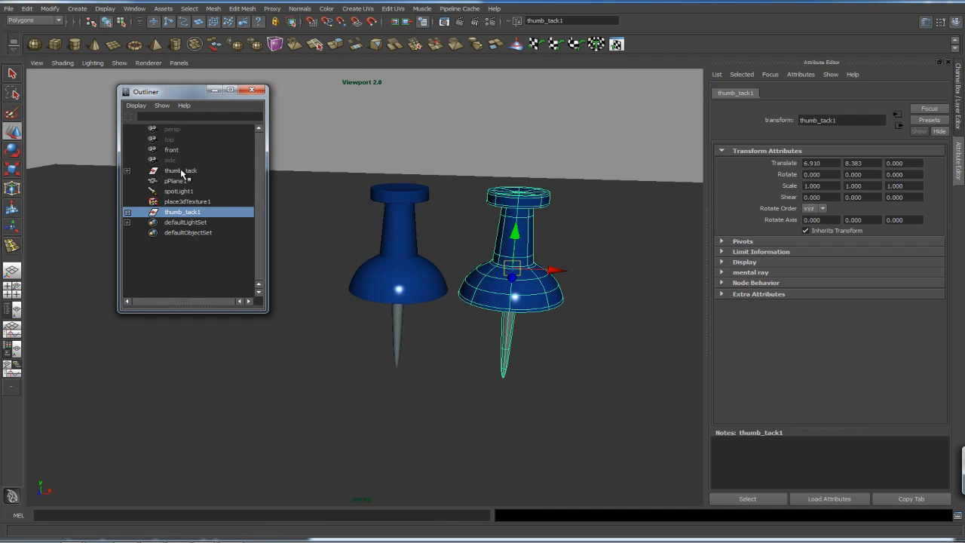
{"action": "left_click", "coordinate": [127, 213]}
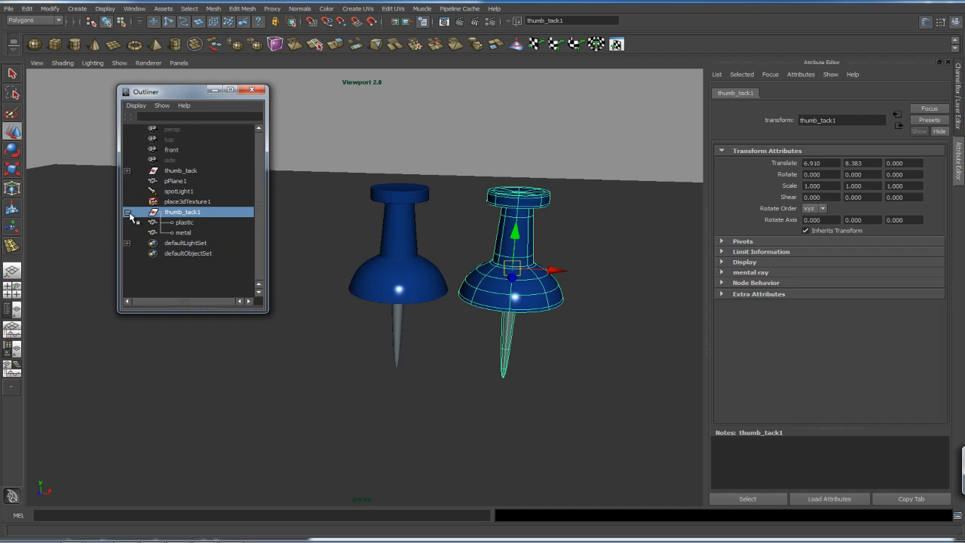
{"action": "left_click", "coordinate": [128, 213]}
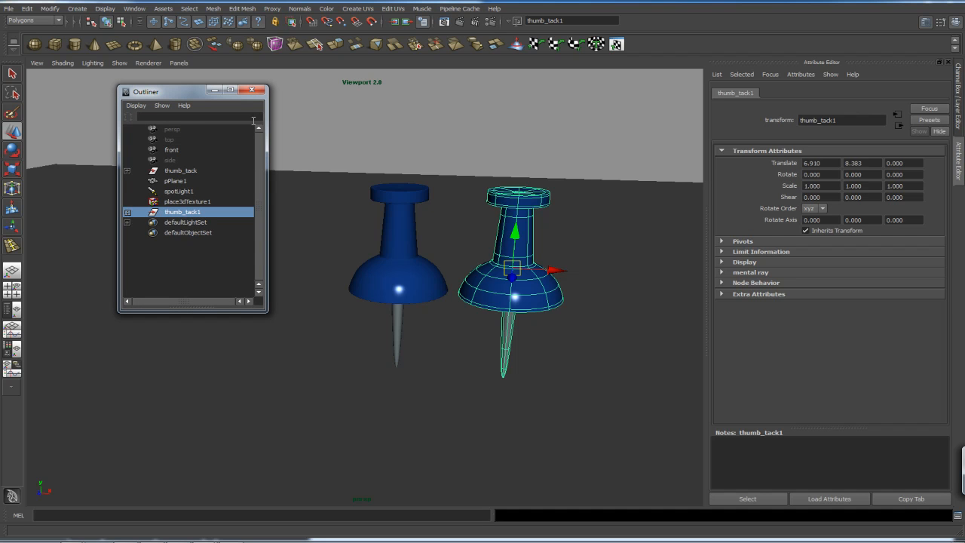
{"action": "left_click", "coordinate": [252, 90]}
Raise the duplicated thumb tack to a Translate Y of about 9.32.
{"action": "middle_click_drag", "start_coordinate": [587, 256], "coordinate": [540, 263], "text": "alt"}
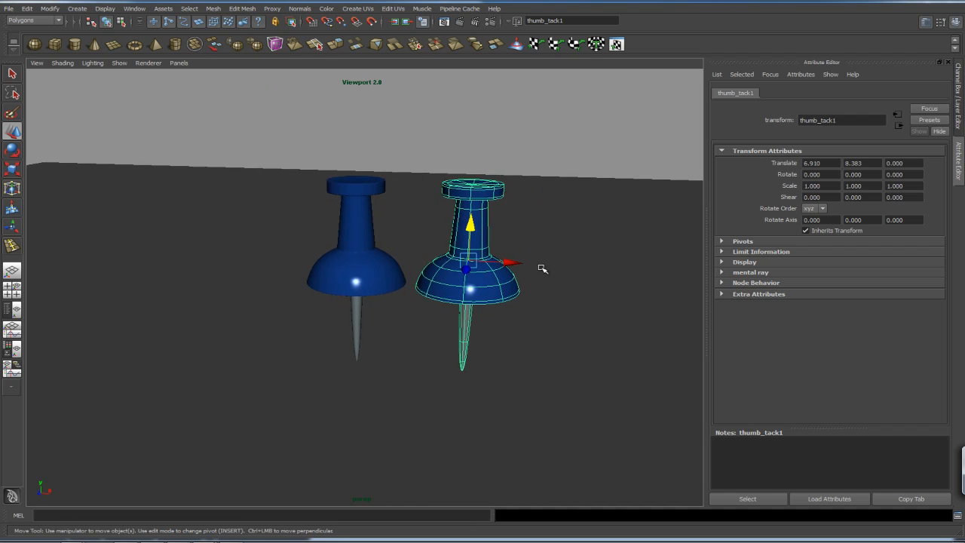
{"action": "left_click_drag", "start_coordinate": [541, 263], "coordinate": [530, 232], "text": "alt"}
{"action": "mouse_move", "coordinate": [468, 220]}
{"action": "left_mouse_down"}
{"action": "mouse_move", "coordinate": [469, 257]}
{"action": "mouse_move", "coordinate": [476, 202]}
{"action": "mouse_move", "coordinate": [478, 219]}
{"action": "left_mouse_up"}
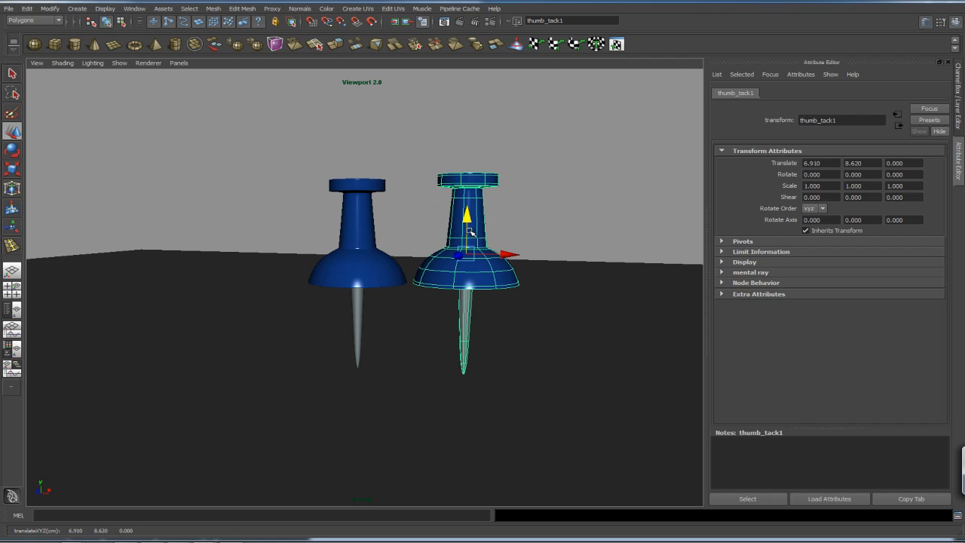
{"action": "left_click_drag", "start_coordinate": [471, 227], "coordinate": [471, 216]}
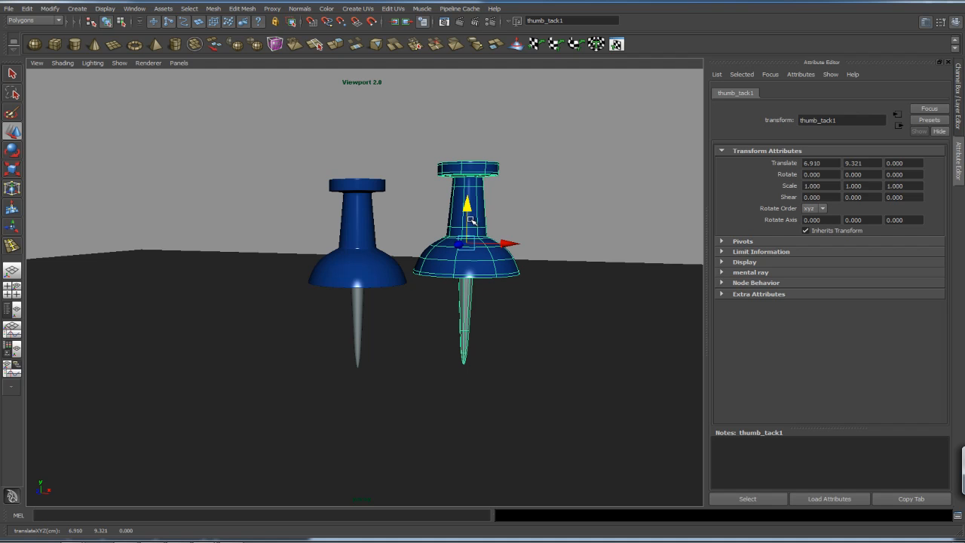
Move the duplicated thumb tack's pivot down to the tip of its needle.
{"action": "key", "text": "Insert"}
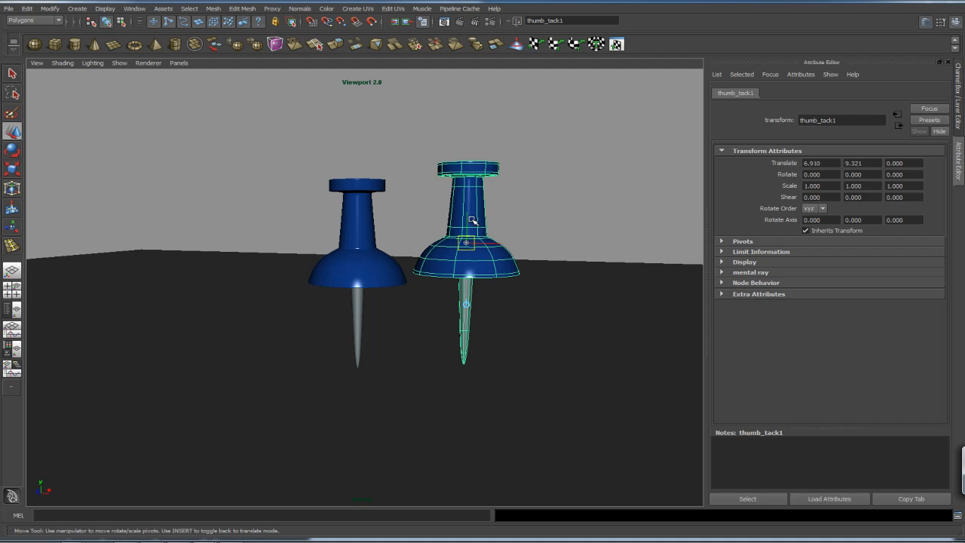
{"action": "left_click_drag", "start_coordinate": [469, 223], "coordinate": [457, 337]}
{"action": "key", "text": "Insert"}
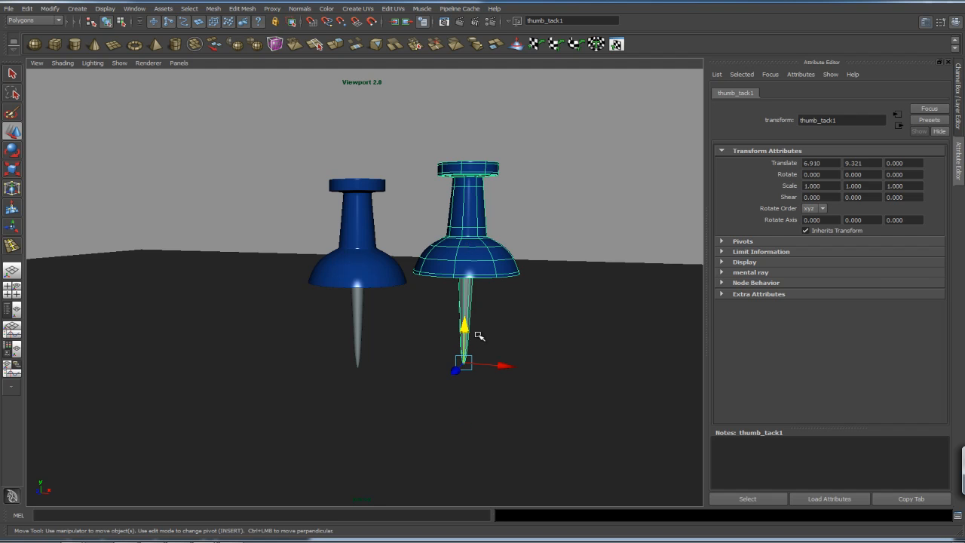
Tip the duplicated thumb tack over by rotating it about X to about -73.4 degrees, checking it in the side view.
{"action": "key", "text": "e"}
{"action": "left_click_drag", "start_coordinate": [461, 341], "coordinate": [474, 313]}
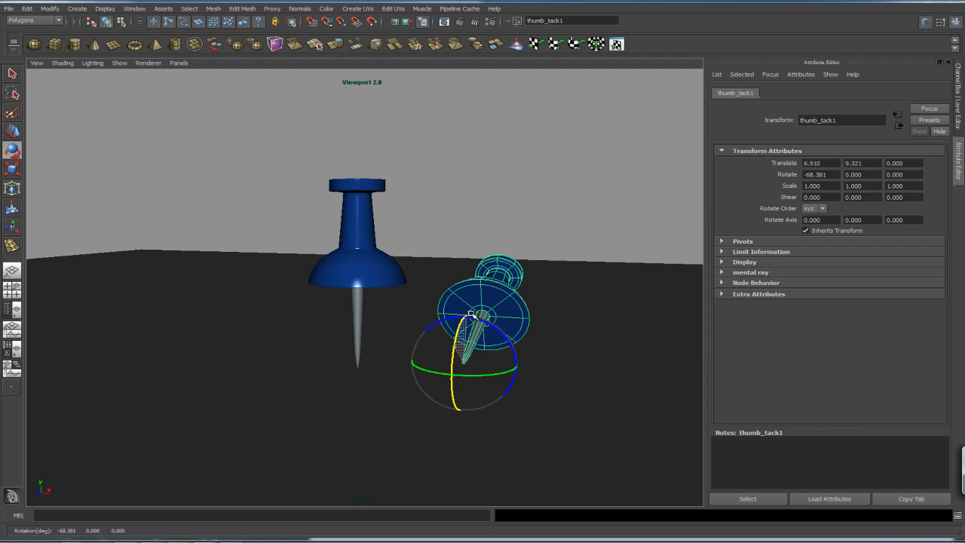
{"action": "left_click_drag", "start_coordinate": [579, 348], "coordinate": [484, 317], "text": "alt"}
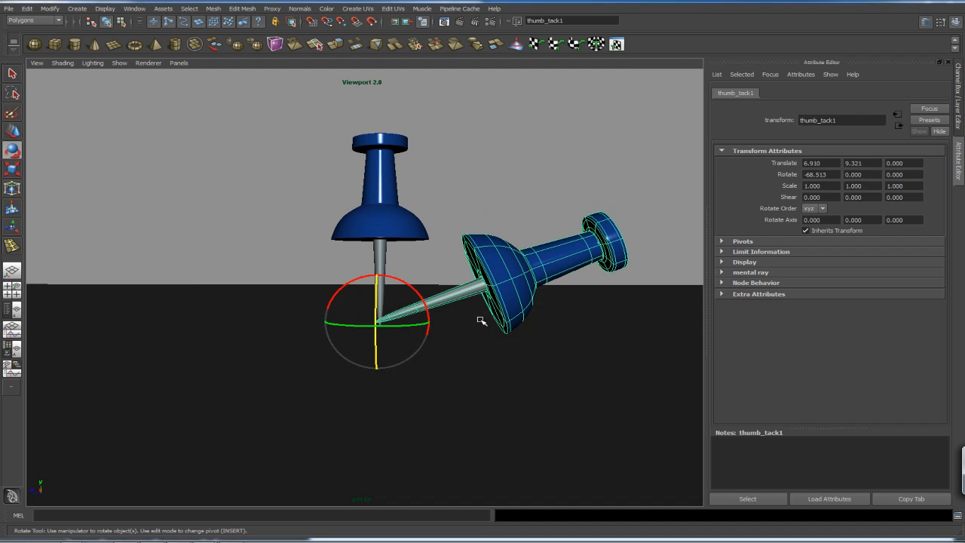
{"action": "key", "text": "space"}
{"action": "key", "text": "space"}
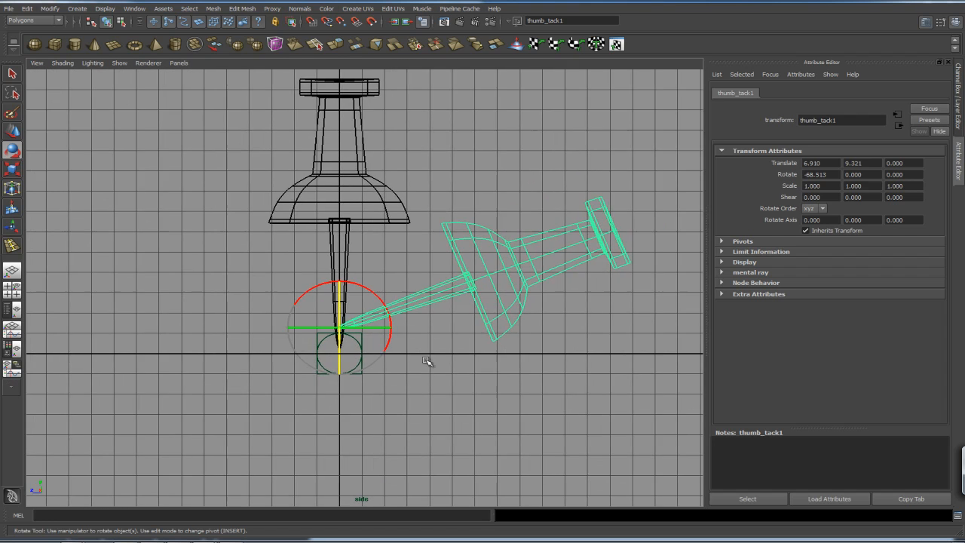
{"action": "scroll", "coordinate": [466, 350], "scroll_direction": "up", "scroll_amount": 2}
{"action": "left_click_drag", "start_coordinate": [377, 310], "coordinate": [378, 311]}
{"action": "scroll", "coordinate": [498, 303], "scroll_direction": "down", "scroll_amount": 1}
{"action": "middle_click_drag", "start_coordinate": [464, 300], "coordinate": [412, 312], "text": "alt"}
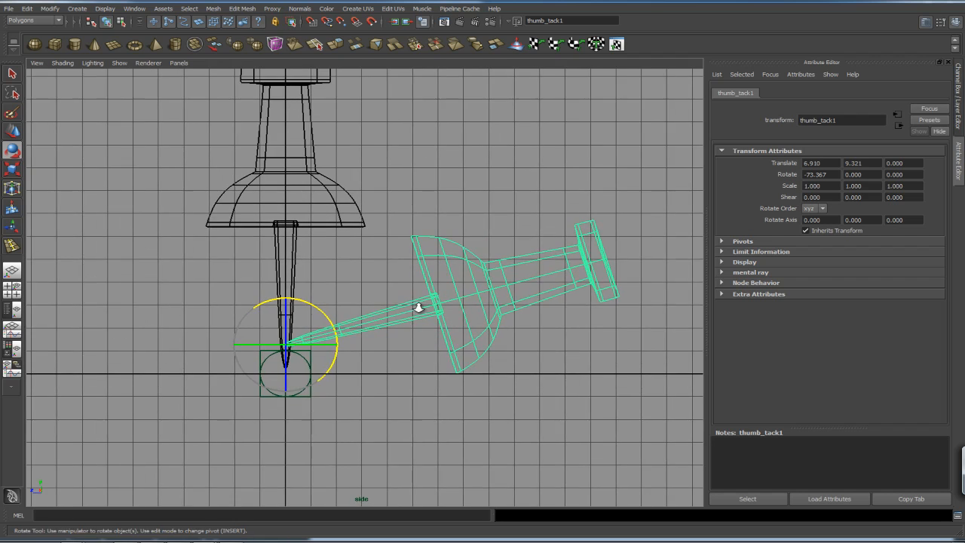
{"action": "scroll", "coordinate": [412, 311], "scroll_direction": "up", "scroll_amount": 1}
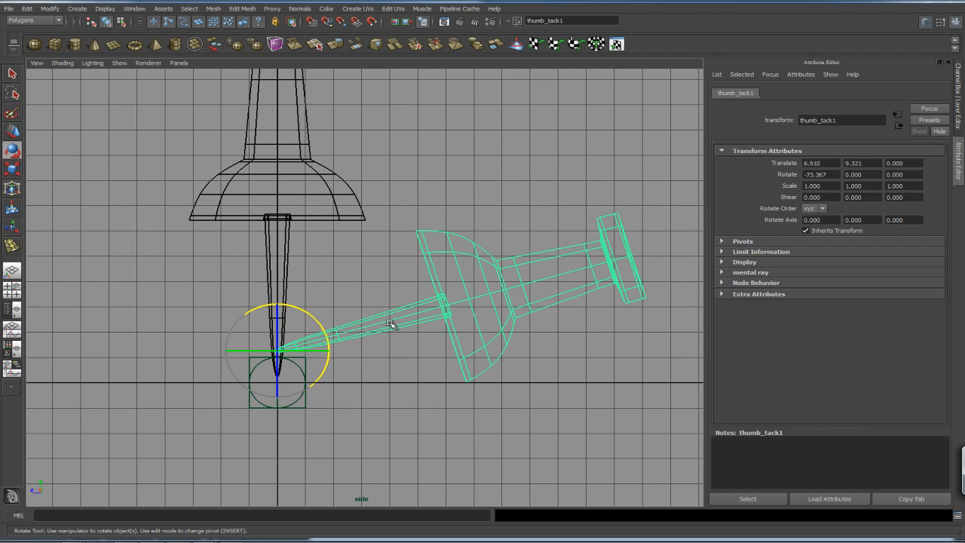
{"action": "key", "text": "space"}
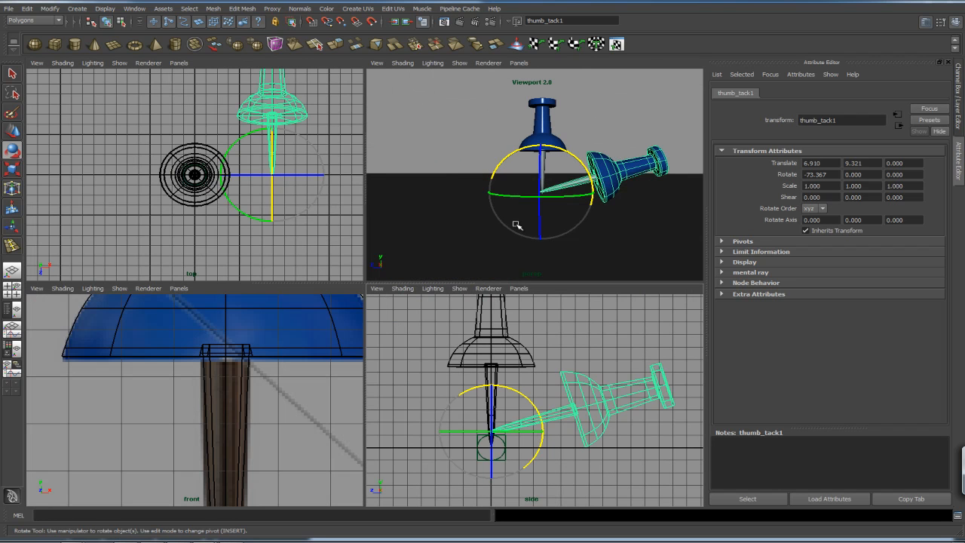
{"action": "key", "text": "space"}
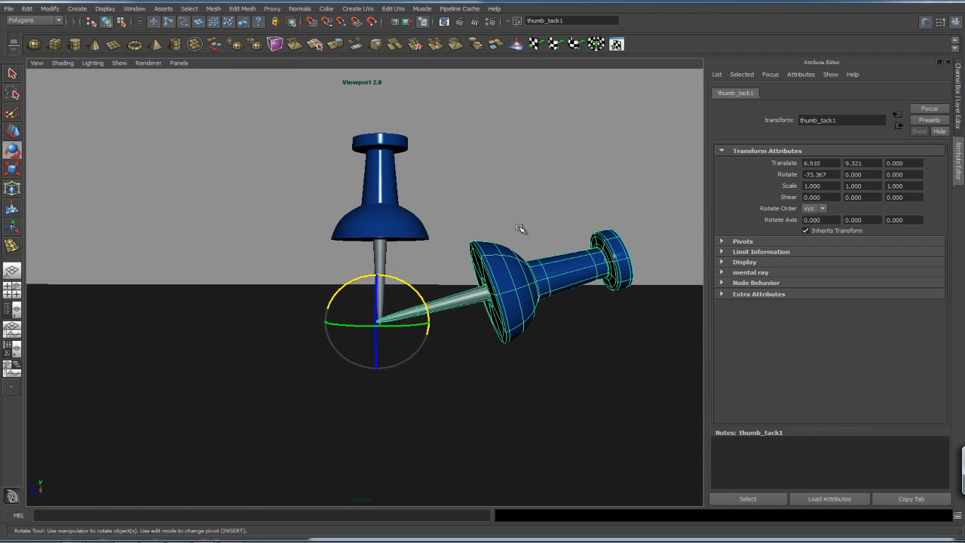
{"action": "key", "text": "space"}
{"action": "key", "text": "space"}
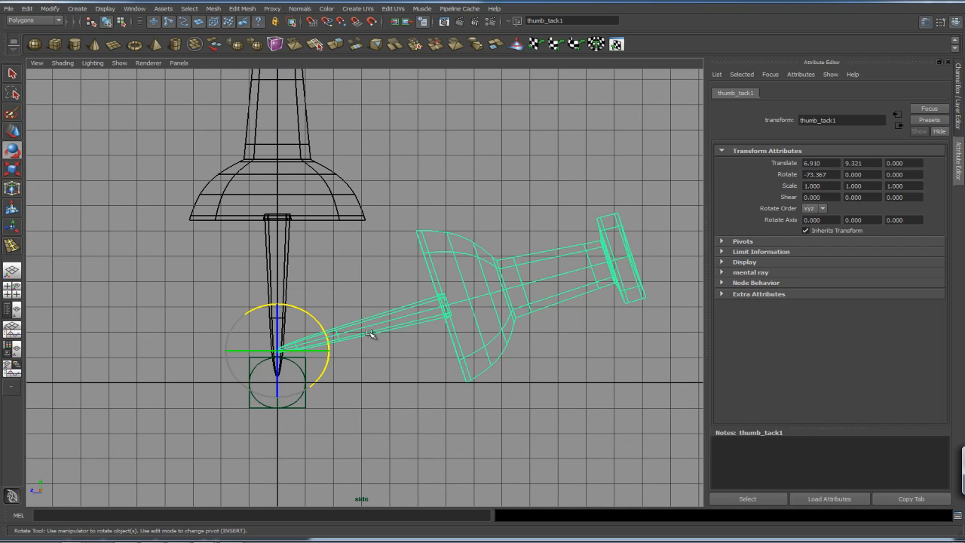
{"action": "key", "text": "space"}
{"action": "key", "text": "space"}
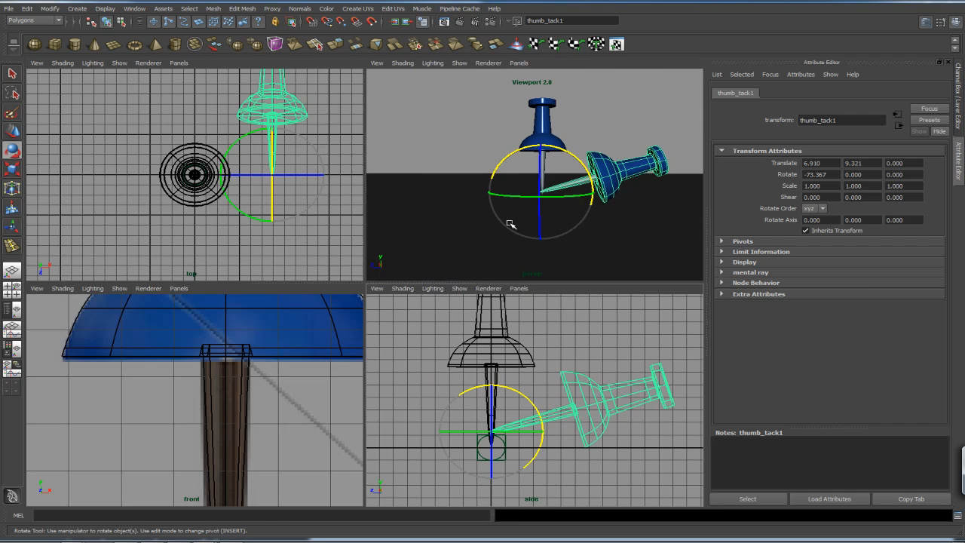
Lower the tipped thumbtack to about Y 8.088 and rotate it to about -63.56° in X in the side view.
{"action": "key", "text": "space"}
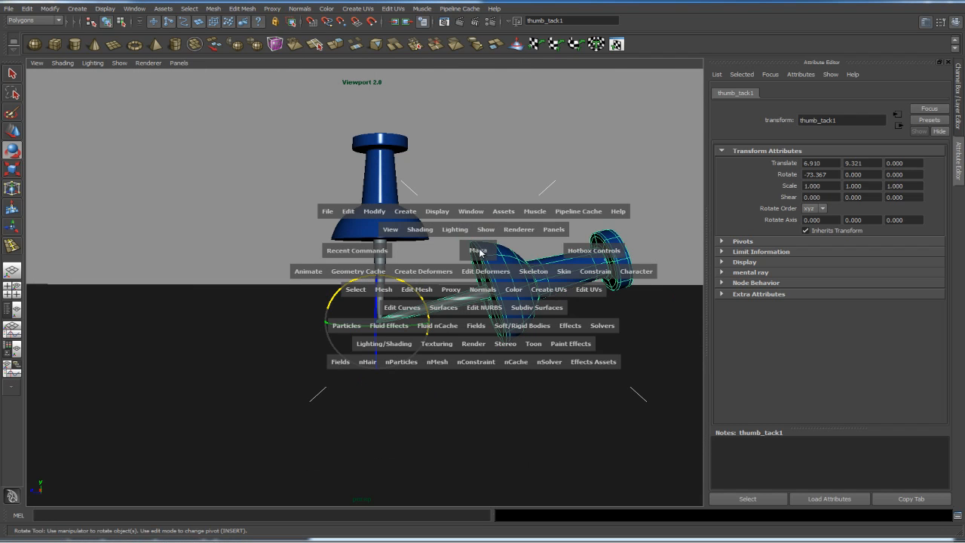
{"action": "left_click_drag", "start_coordinate": [481, 253], "coordinate": [477, 254]}
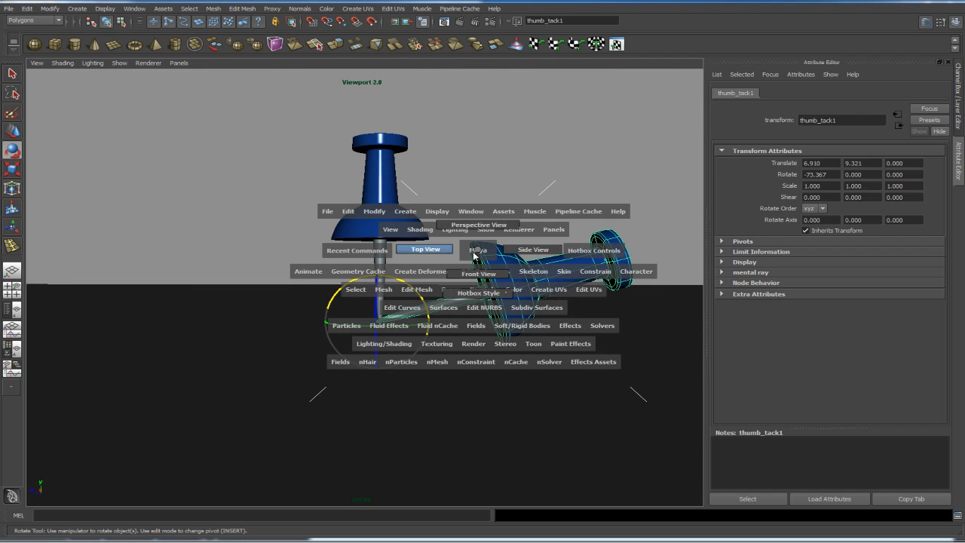
{"action": "mouse_move", "coordinate": [476, 243]}
{"action": "left_mouse_down"}
{"action": "mouse_move", "coordinate": [507, 235]}
{"action": "mouse_move", "coordinate": [496, 270]}
{"action": "mouse_move", "coordinate": [457, 225]}
{"action": "mouse_move", "coordinate": [516, 252]}
{"action": "mouse_move", "coordinate": [495, 287]}
{"action": "mouse_move", "coordinate": [515, 268]}
{"action": "left_mouse_up"}
{"action": "key", "text": "space"}
{"action": "key", "text": "space"}
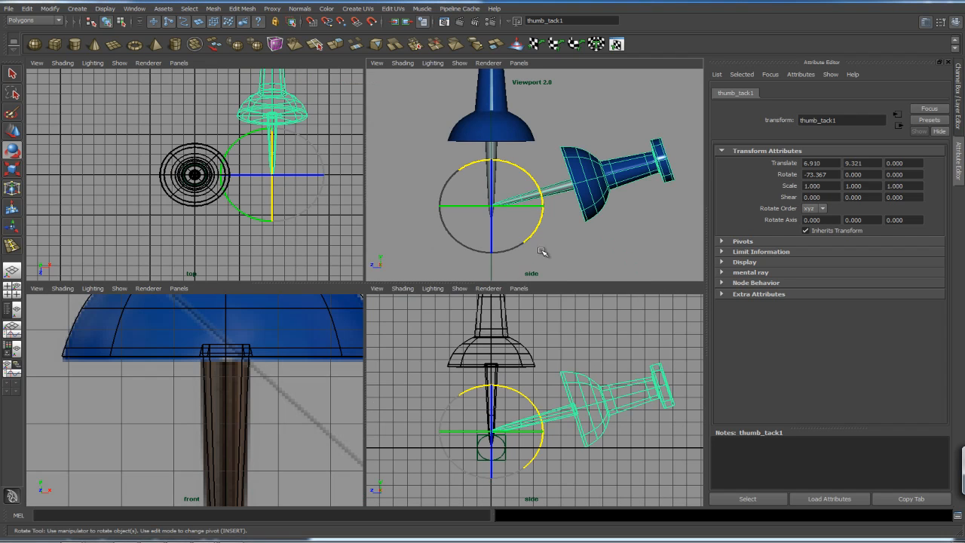
{"action": "key", "text": "space"}
{"action": "left_click_drag", "start_coordinate": [558, 248], "coordinate": [516, 241], "text": "alt"}
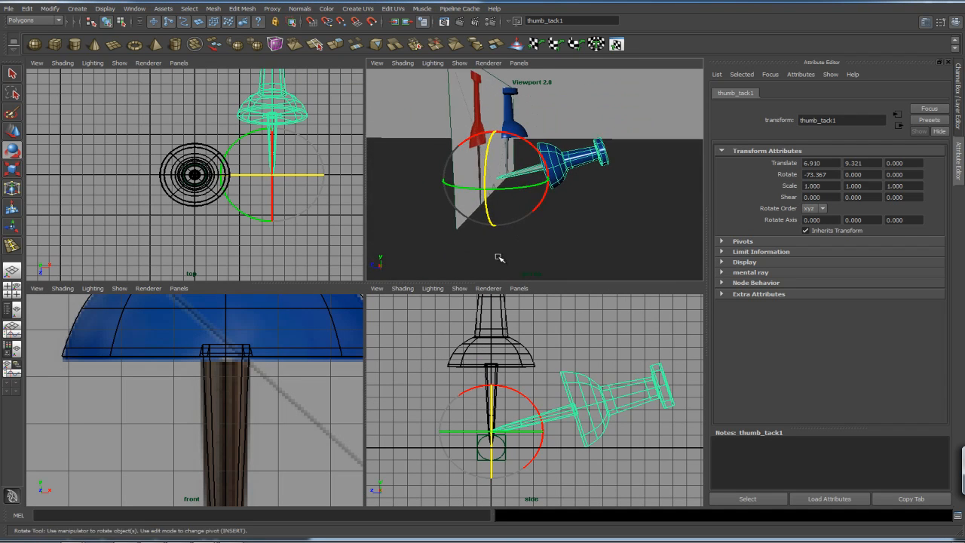
{"action": "key", "text": "w"}
{"action": "left_click_drag", "start_coordinate": [498, 394], "coordinate": [527, 412]}
{"action": "key", "text": "e"}
{"action": "left_click", "coordinate": [607, 345]}
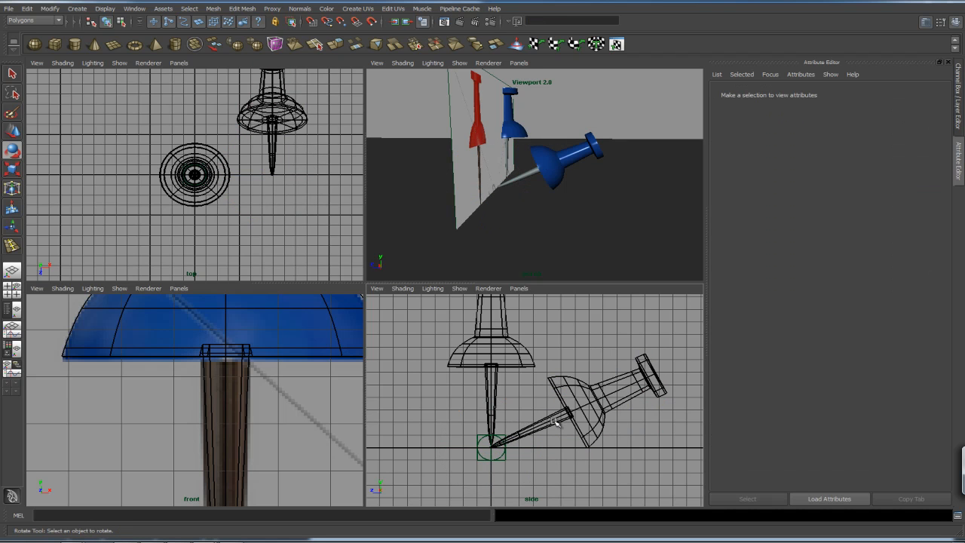
Select the whole upright thumbtack group and tilt it to about -12.8° in X.
{"action": "left_click", "coordinate": [524, 365]}
{"action": "key", "text": "Up"}
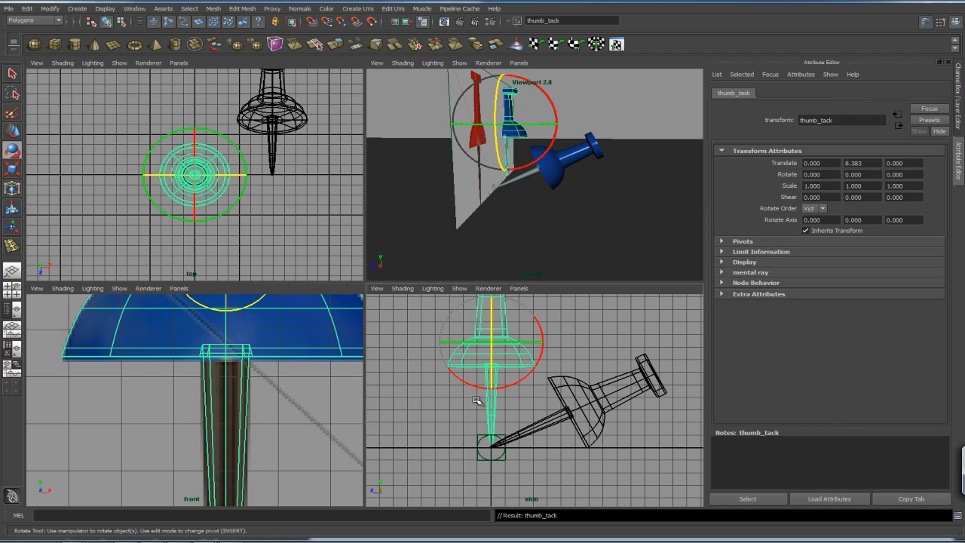
{"action": "left_click", "coordinate": [543, 334]}
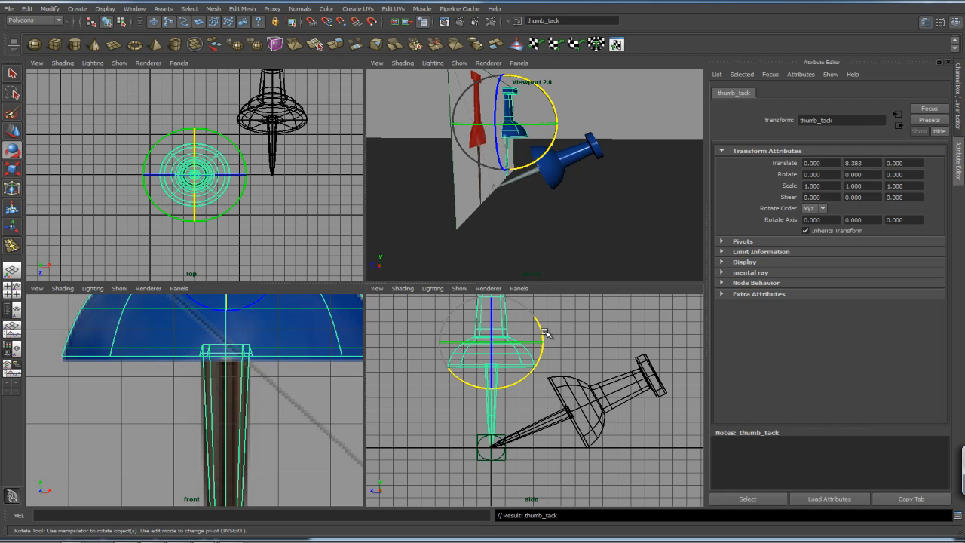
{"action": "left_click_drag", "start_coordinate": [540, 330], "coordinate": [519, 334]}
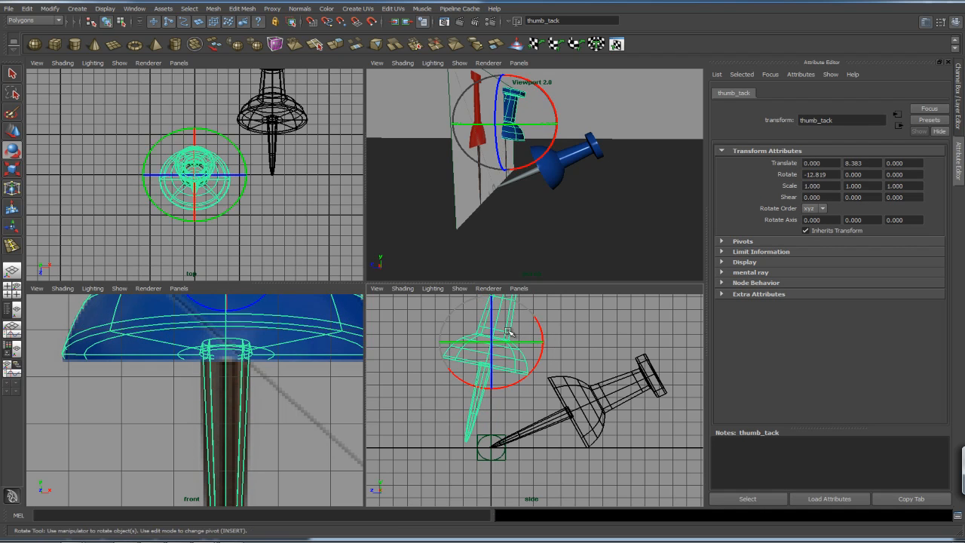
Slide the slightly tilted thumbtack down along its own object axis to about Y 4.879, Z 0.797, so its point pierces the ground.
{"action": "key", "text": "w"}
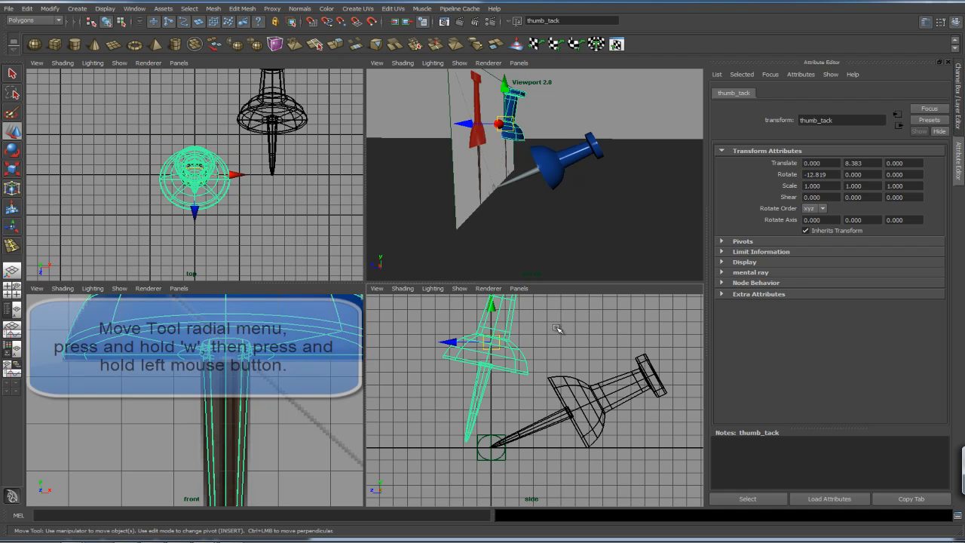
{"action": "key", "text": "w"}
{"action": "left_click", "coordinate": [558, 328]}
{"action": "left_click_drag", "start_coordinate": [558, 328], "coordinate": [487, 349]}
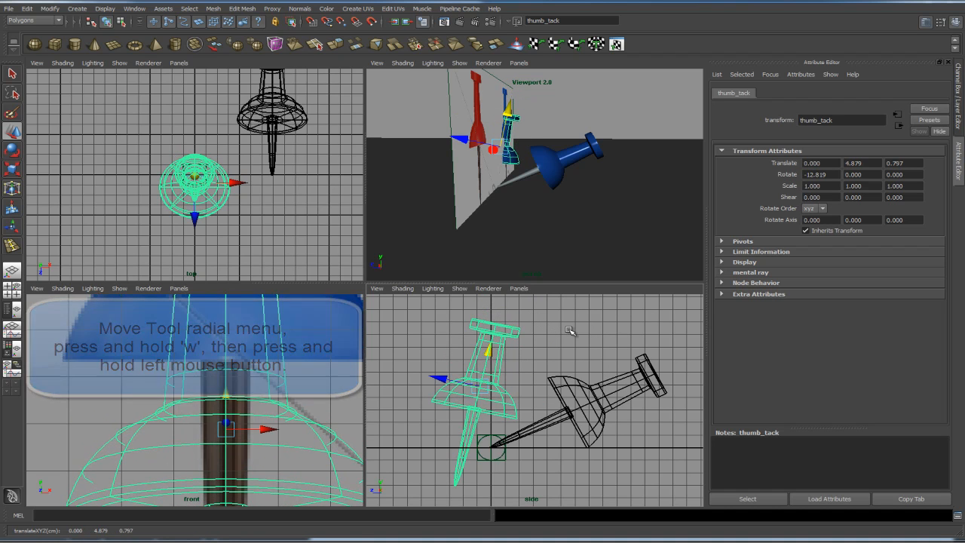
Select the front camera and hide its thumbtack reference image plane from the perspective view.
{"action": "left_click_drag", "start_coordinate": [540, 238], "coordinate": [593, 236], "text": "alt"}
{"action": "middle_click_drag", "start_coordinate": [593, 235], "coordinate": [567, 240], "text": "alt"}
{"action": "scroll", "coordinate": [565, 241], "scroll_direction": "down", "scroll_amount": 2}
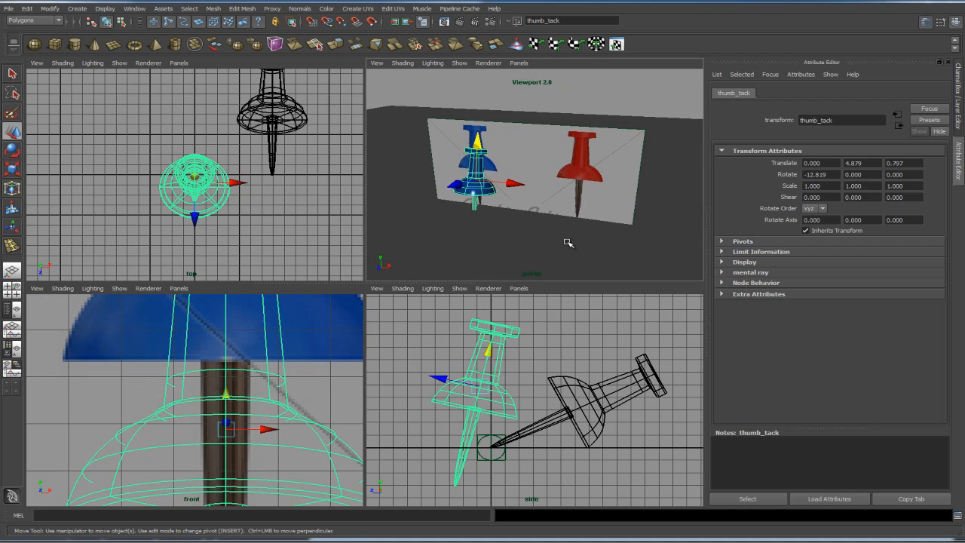
{"action": "left_click_drag", "start_coordinate": [524, 251], "coordinate": [489, 256], "text": "alt"}
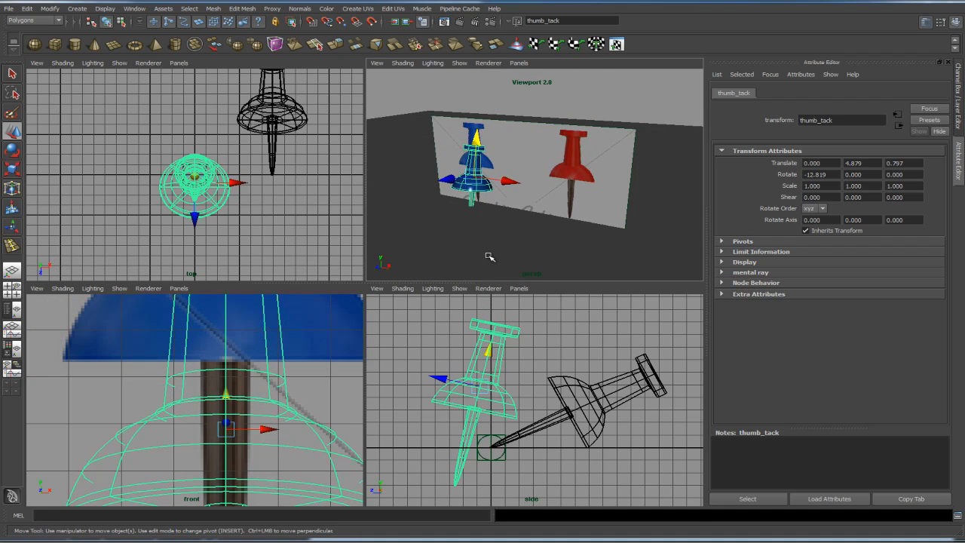
{"action": "left_click", "coordinate": [37, 293]}
{"action": "left_click", "coordinate": [62, 301]}
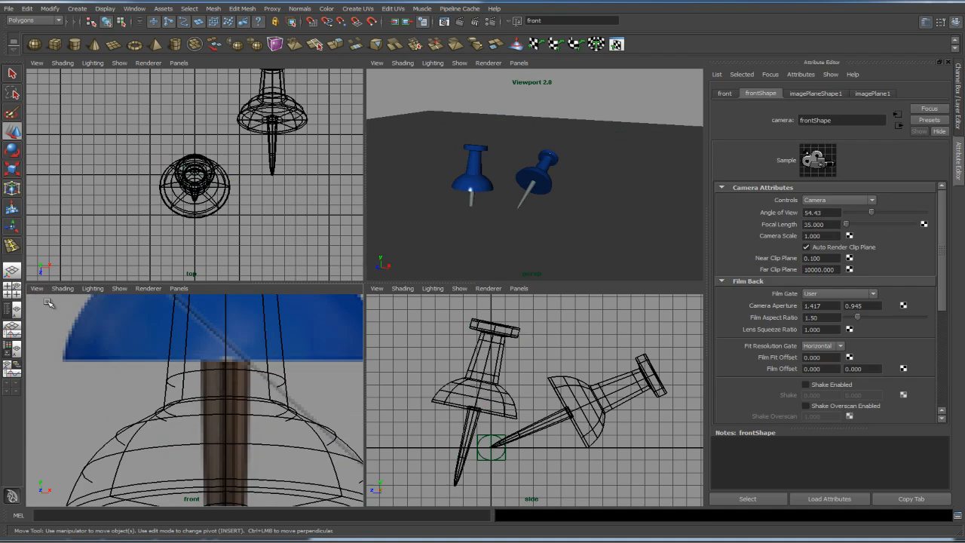
{"action": "left_click", "coordinate": [607, 108]}
Duplicate the tipped thumbtack group and move the copy along X to about 13.333.
{"action": "key", "text": "space"}
{"action": "left_click_drag", "start_coordinate": [498, 255], "coordinate": [471, 291], "text": "alt"}
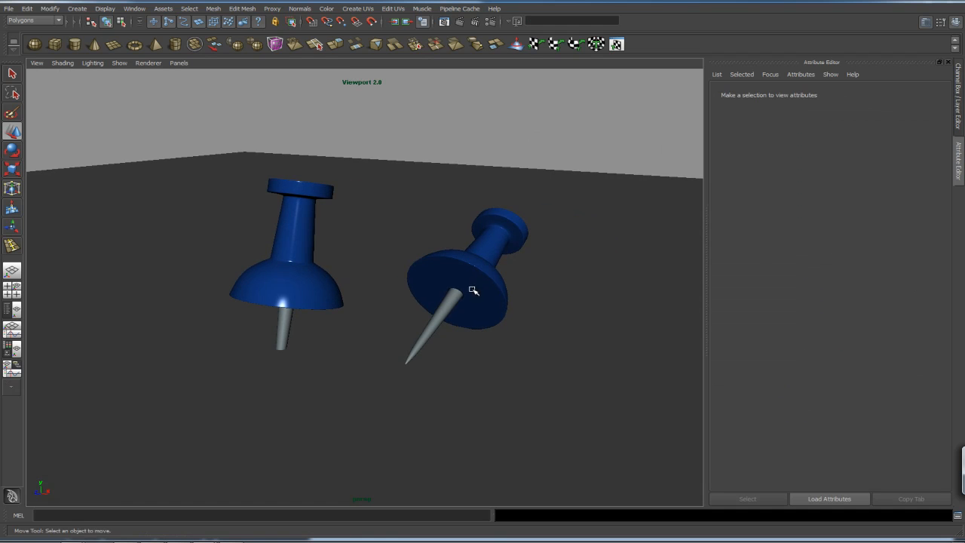
{"action": "left_click", "coordinate": [480, 283]}
{"action": "key", "text": "Up"}
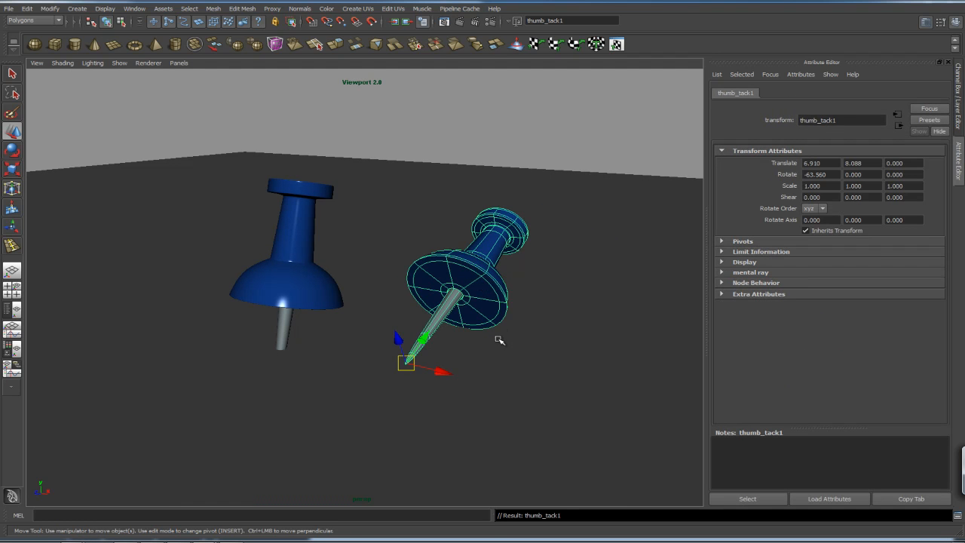
{"action": "key", "text": "ctrl+d"}
{"action": "left_click_drag", "start_coordinate": [445, 372], "coordinate": [397, 409]}
Rotate the duplicated thumbtack around its tip to about -228.6° in Y.
{"action": "key", "text": "e"}
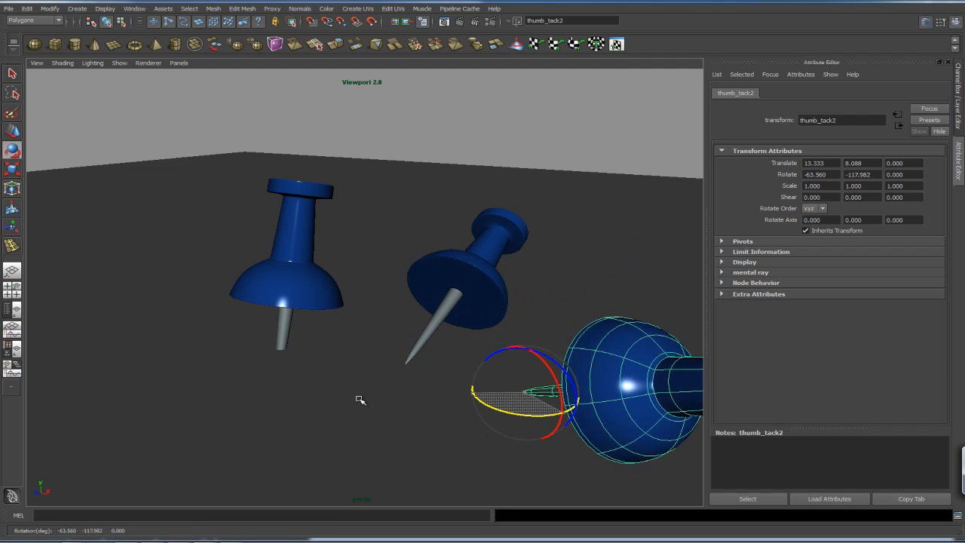
{"action": "left_click_drag", "start_coordinate": [470, 399], "coordinate": [483, 367]}
{"action": "left_click_drag", "start_coordinate": [398, 407], "coordinate": [350, 420]}
Examine the arrangement of the three thumbtacks from several angles and frame all of them in the perspective view.
{"action": "left_click_drag", "start_coordinate": [408, 382], "coordinate": [484, 352], "text": "alt"}
{"action": "right_click_drag", "start_coordinate": [555, 319], "coordinate": [546, 337], "text": "alt"}
{"action": "middle_click_drag", "start_coordinate": [546, 337], "coordinate": [549, 341], "text": "alt"}
{"action": "left_click_drag", "start_coordinate": [548, 341], "coordinate": [490, 332], "text": "alt"}
{"action": "middle_click_drag", "start_coordinate": [491, 332], "coordinate": [513, 287], "text": "alt"}
{"action": "right_click_drag", "start_coordinate": [489, 303], "coordinate": [623, 291], "text": "alt"}
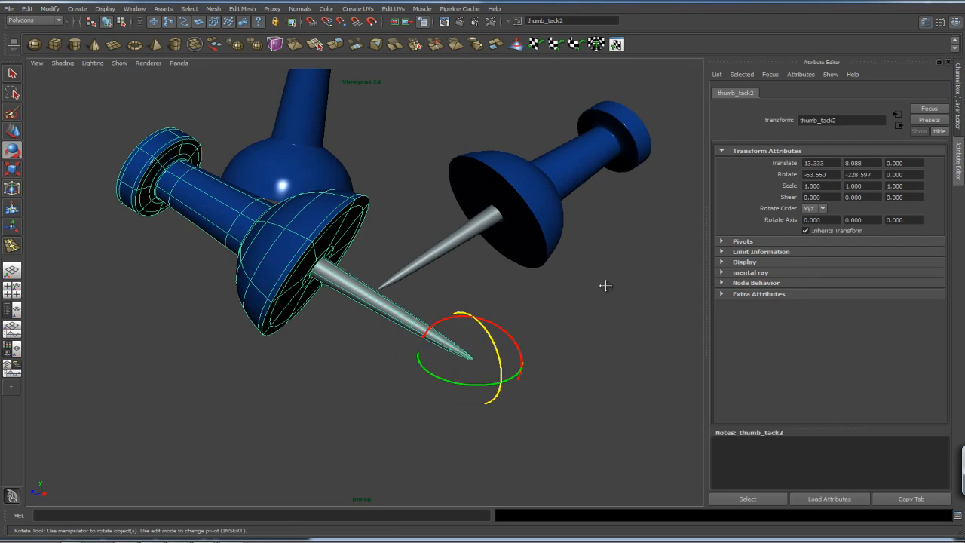
{"action": "middle_click_drag", "start_coordinate": [623, 291], "coordinate": [592, 353], "text": "alt"}
{"action": "right_click_drag", "start_coordinate": [592, 353], "coordinate": [533, 316], "text": "alt"}
{"action": "left_click_drag", "start_coordinate": [534, 316], "coordinate": [469, 310], "text": "alt"}
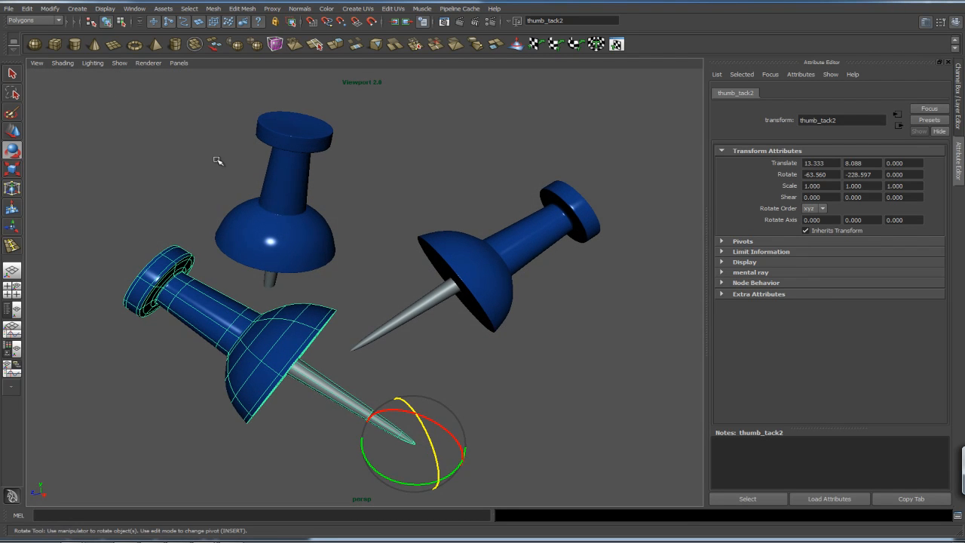
Turn on the Resolution Gate for the perspective camera.
{"action": "left_click", "coordinate": [37, 63]}
{"action": "mouse_move", "coordinate": [84, 173]}
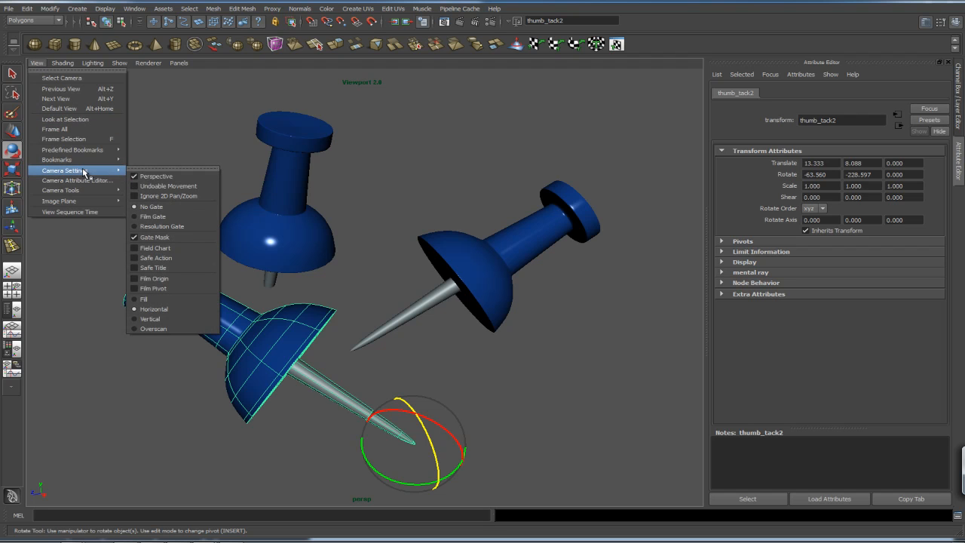
{"action": "left_click", "coordinate": [155, 226]}
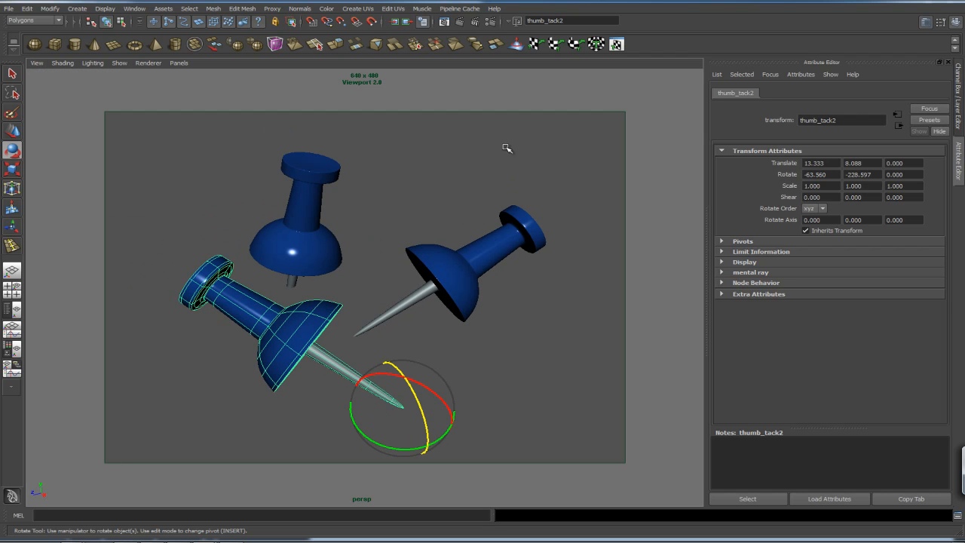
Set the render image size preset to HD 720 in Render Settings and check the Render Options section.
{"action": "left_click", "coordinate": [494, 23]}
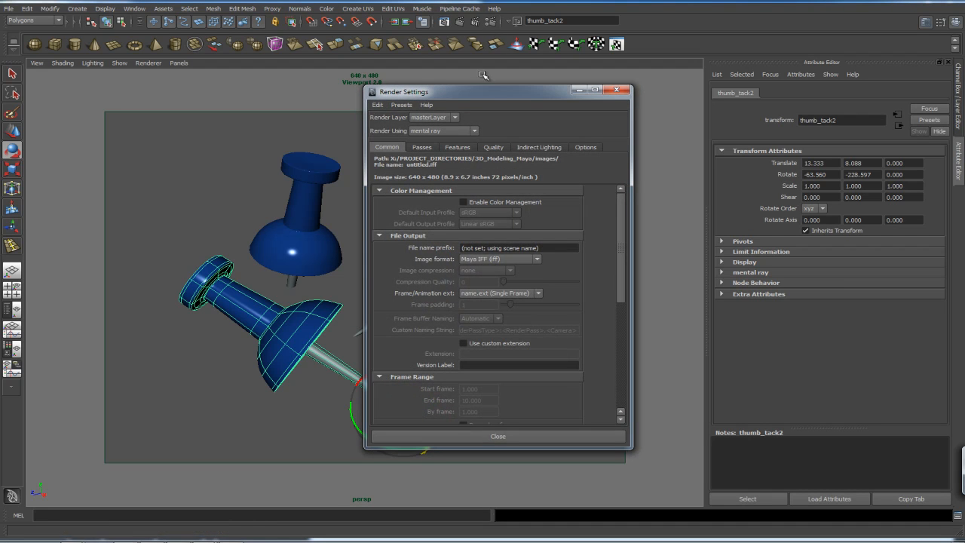
{"action": "left_click_drag", "start_coordinate": [485, 90], "coordinate": [495, 76]}
{"action": "left_click_drag", "start_coordinate": [632, 236], "coordinate": [632, 340]}
{"action": "left_click", "coordinate": [518, 274]}
{"action": "scroll", "coordinate": [543, 297], "scroll_direction": "down", "scroll_amount": 3}
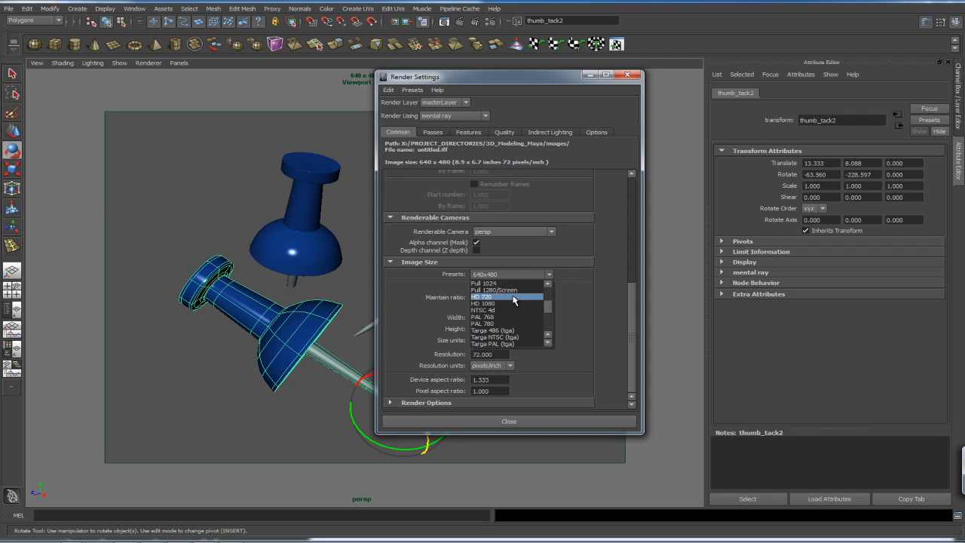
{"action": "left_click", "coordinate": [514, 297]}
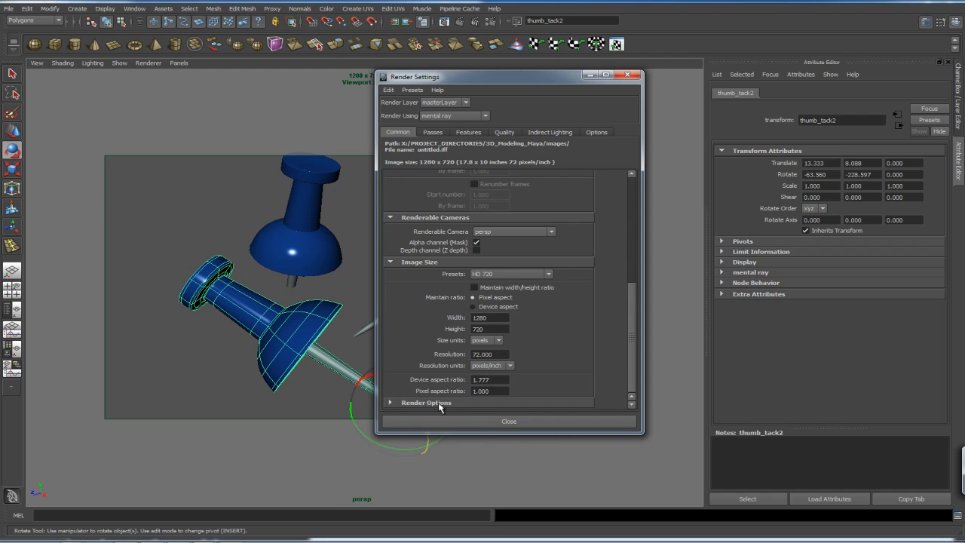
{"action": "left_click", "coordinate": [426, 403]}
{"action": "scroll", "coordinate": [628, 335], "scroll_direction": "down", "scroll_amount": 3}
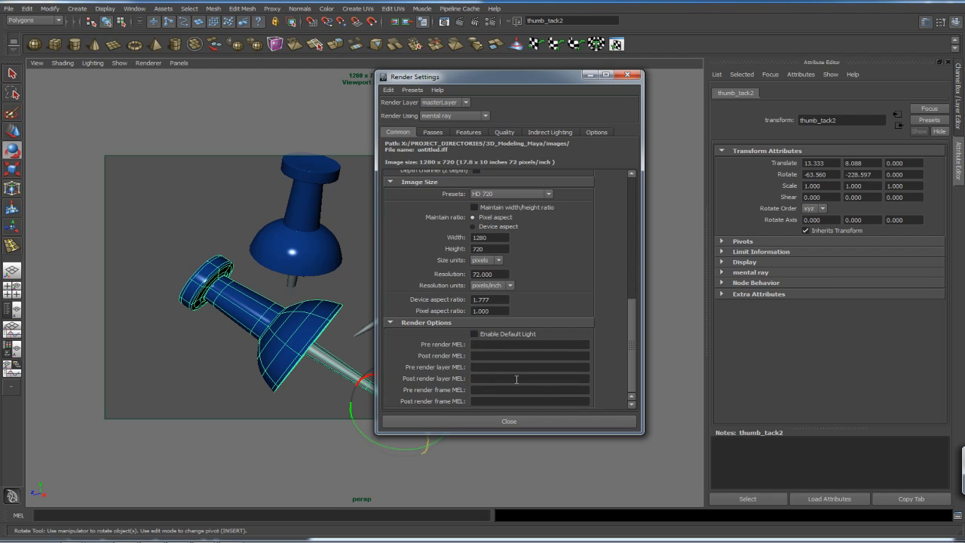
{"action": "left_click", "coordinate": [513, 423]}
Frame the thumbtacks inside the resolution gate and light the perspective view with the scene lights.
{"action": "right_click_drag", "start_coordinate": [485, 269], "coordinate": [443, 291], "text": "alt"}
{"action": "middle_click_drag", "start_coordinate": [444, 292], "coordinate": [469, 297], "text": "alt"}
{"action": "left_click_drag", "start_coordinate": [469, 297], "coordinate": [452, 301], "text": "alt"}
{"action": "key", "text": "7"}
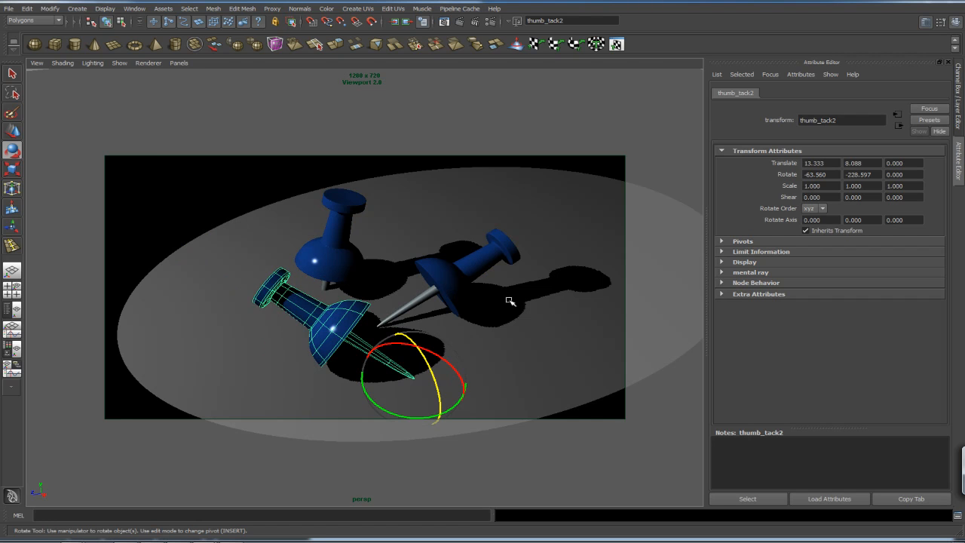
Turn on Hardware Texturing in the perspective view to display the ground plane's checker texture.
{"action": "left_click", "coordinate": [566, 235]}
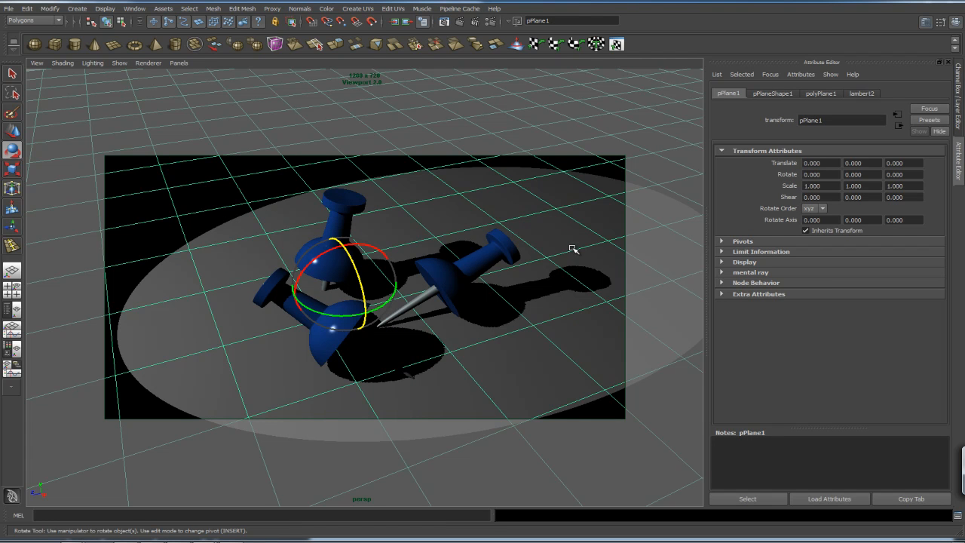
{"action": "right_click", "coordinate": [573, 249]}
{"action": "left_click", "coordinate": [63, 63]}
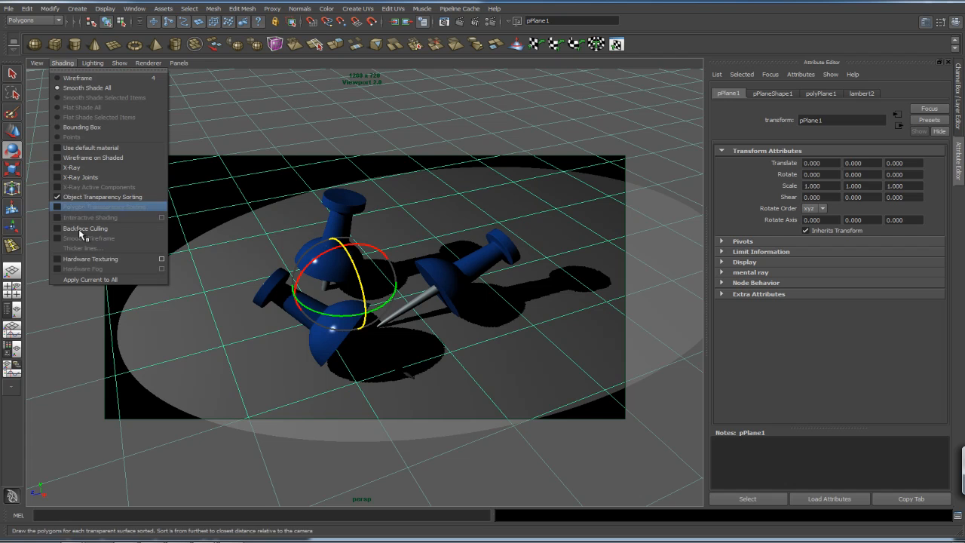
{"action": "left_click", "coordinate": [84, 258]}
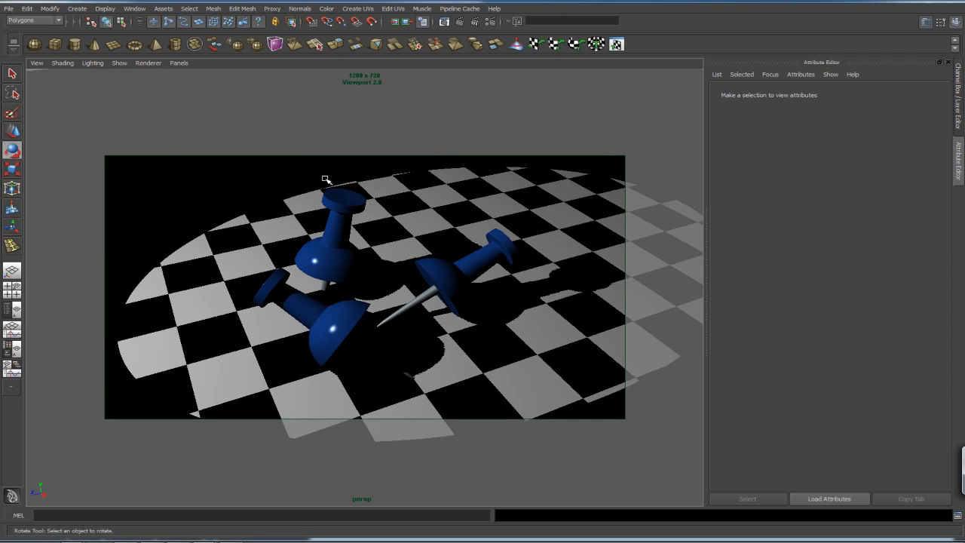
Add a point light to the scene.
{"action": "left_click", "coordinate": [106, 8]}
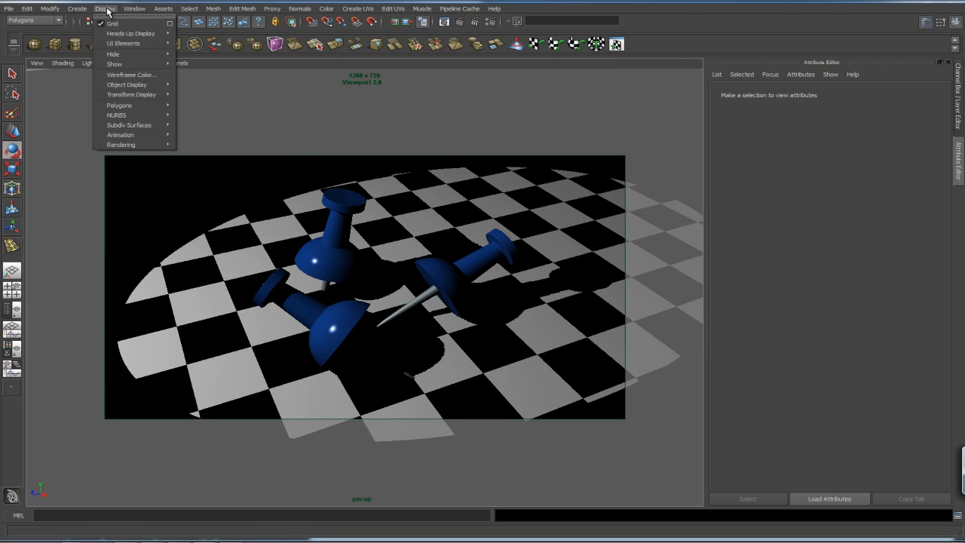
{"action": "mouse_move", "coordinate": [134, 9]}
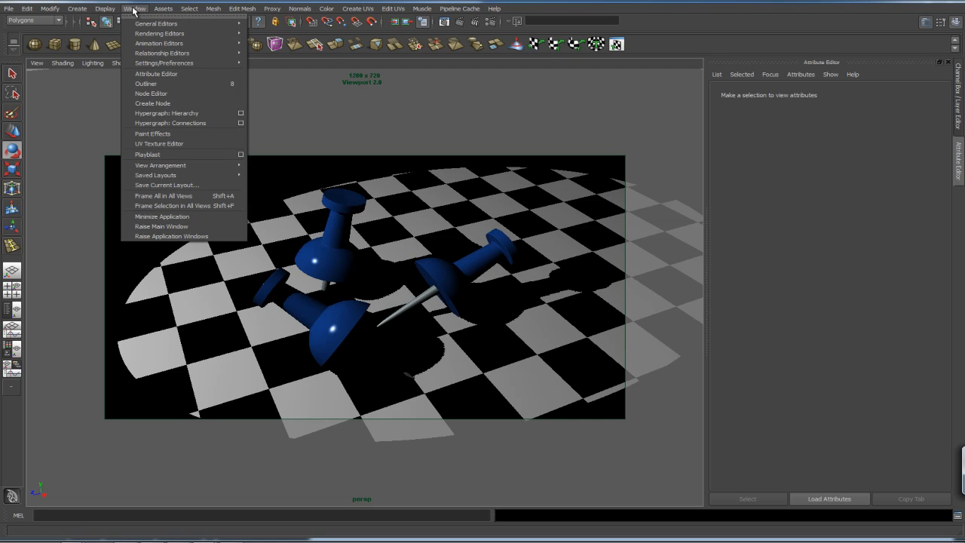
{"action": "mouse_move", "coordinate": [77, 8]}
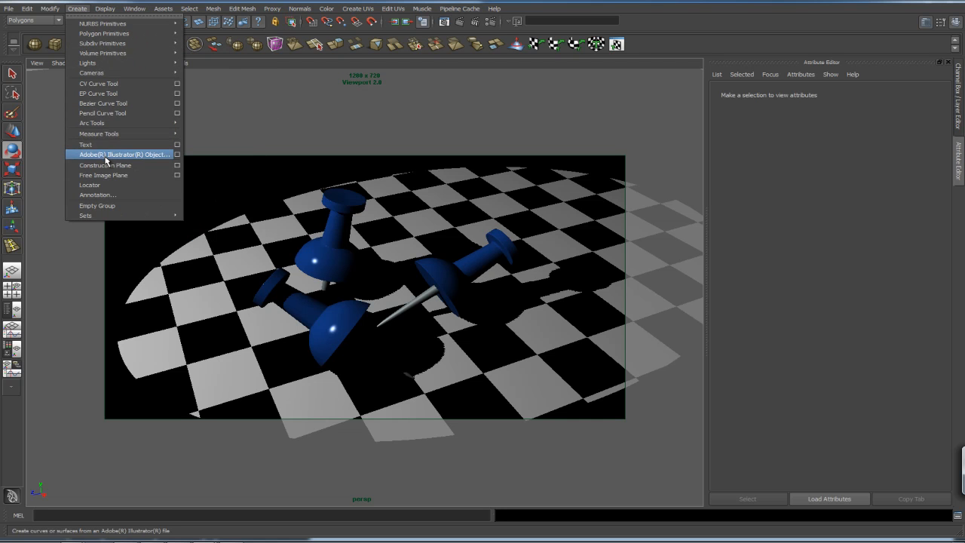
{"action": "mouse_move", "coordinate": [149, 65]}
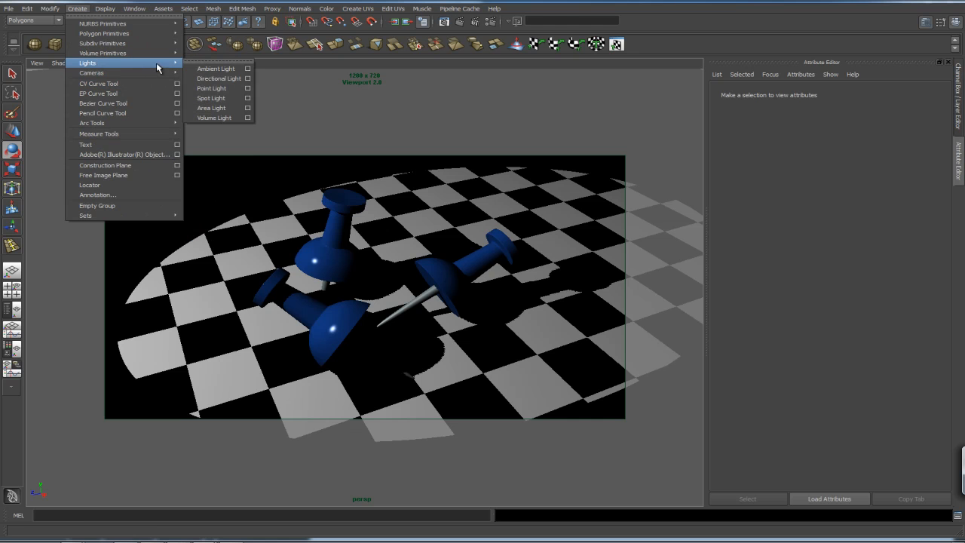
{"action": "left_click", "coordinate": [211, 90]}
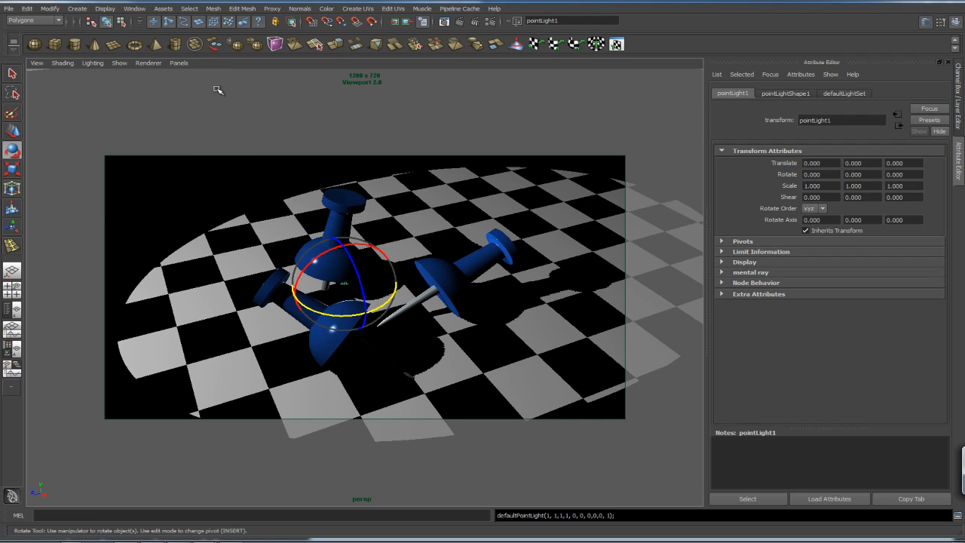
Move the point light above and behind the thumbtacks to about X -9.676, Y 9.658, Z -28.055.
{"action": "key", "text": "w"}
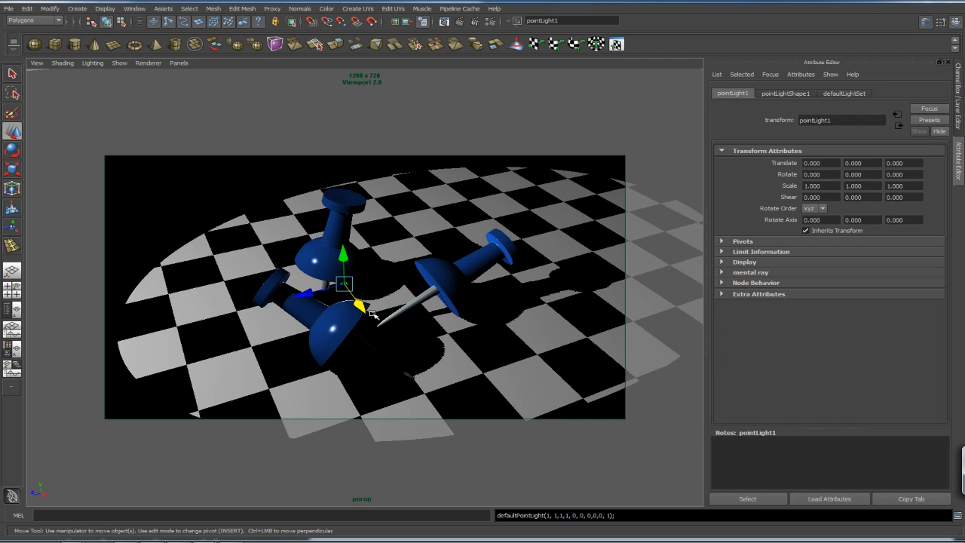
{"action": "left_click_drag", "start_coordinate": [363, 308], "coordinate": [586, 281]}
{"action": "left_click", "coordinate": [569, 219]}
{"action": "left_click", "coordinate": [576, 266]}
{"action": "left_click", "coordinate": [567, 227]}
{"action": "left_click_drag", "start_coordinate": [565, 232], "coordinate": [585, 173]}
{"action": "left_click_drag", "start_coordinate": [601, 224], "coordinate": [501, 189]}
{"action": "left_click_drag", "start_coordinate": [456, 167], "coordinate": [504, 156]}
{"action": "left_click_drag", "start_coordinate": [551, 113], "coordinate": [564, 86]}
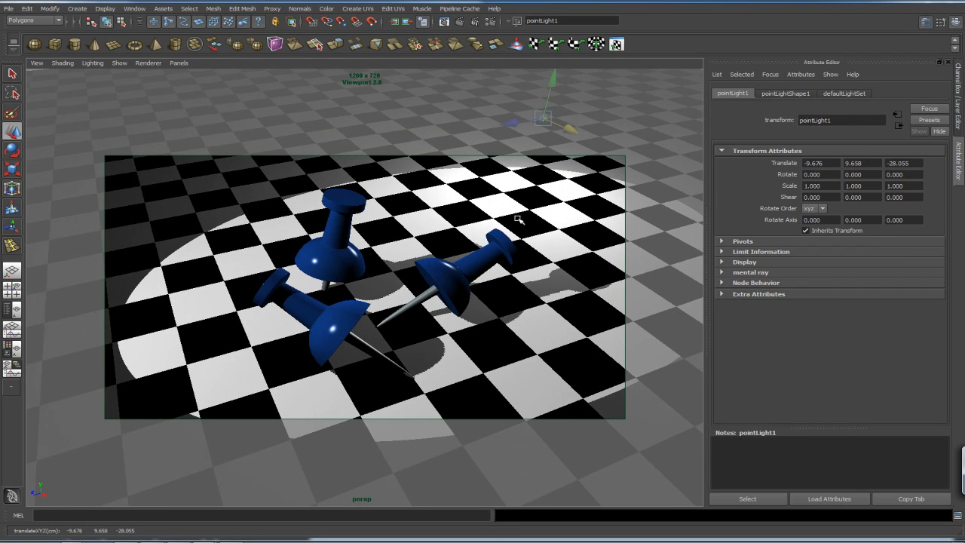
Move the point light in the top view to the negative-X side of the thumbtacks, slightly in front of them.
{"action": "key", "text": "space"}
{"action": "key", "text": "space"}
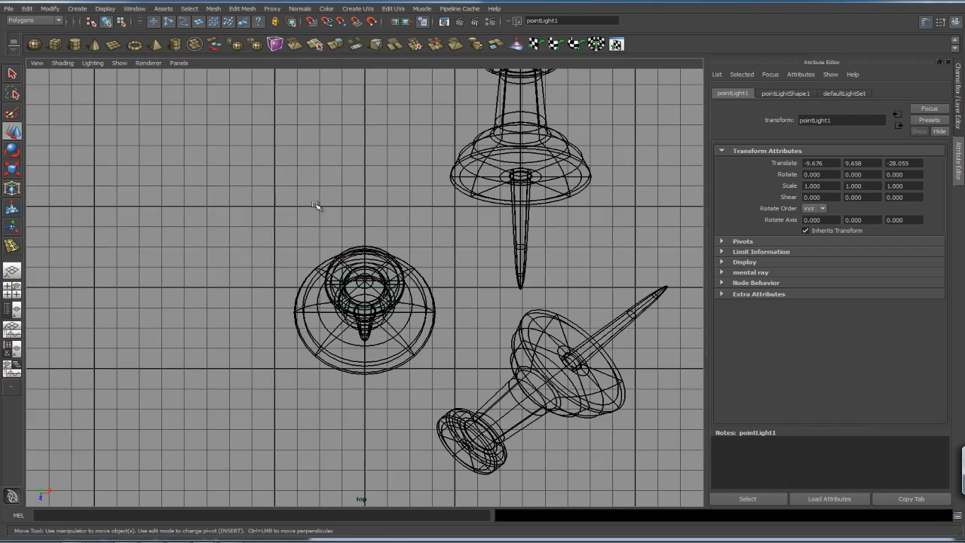
{"action": "mouse_move", "coordinate": [368, 218]}
{"action": "right_mouse_down", "text": "alt"}
{"action": "mouse_move", "coordinate": [64, 205]}
{"action": "mouse_move", "coordinate": [42, 226]}
{"action": "right_mouse_up", "text": "alt"}
{"action": "right_click_drag", "start_coordinate": [522, 219], "coordinate": [204, 213], "text": "alt"}
{"action": "right_click_drag", "start_coordinate": [452, 219], "coordinate": [317, 214], "text": "alt"}
{"action": "right_click_drag", "start_coordinate": [339, 207], "coordinate": [243, 202], "text": "alt"}
{"action": "middle_click_drag", "start_coordinate": [375, 307], "coordinate": [388, 258], "text": "alt"}
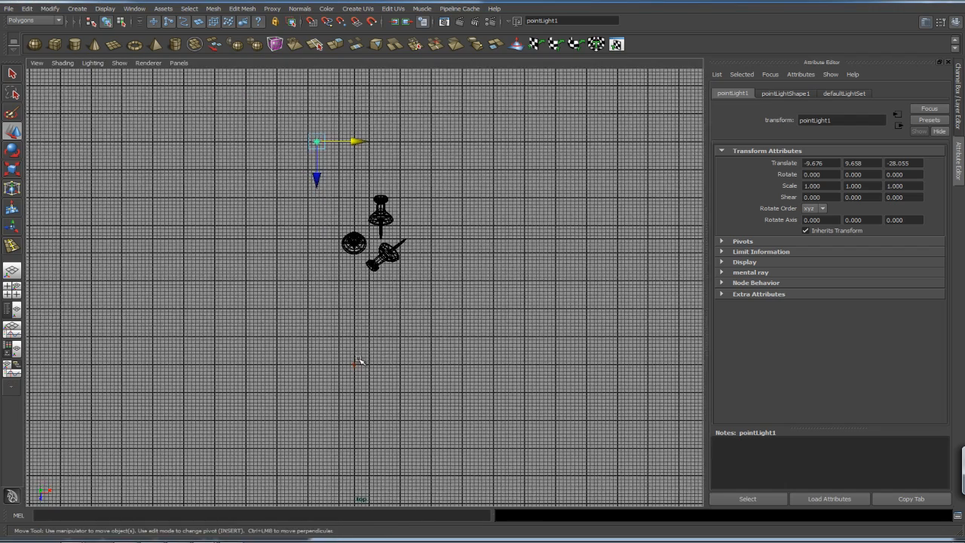
{"action": "left_click_drag", "start_coordinate": [317, 142], "coordinate": [267, 288]}
Move the spot light's origin to X 21.380, Y 37.106, Z 36.846 while it keeps aiming at the thumbtacks.
{"action": "left_click", "coordinate": [356, 369]}
{"action": "key", "text": "t"}
{"action": "left_click_drag", "start_coordinate": [396, 368], "coordinate": [482, 352]}
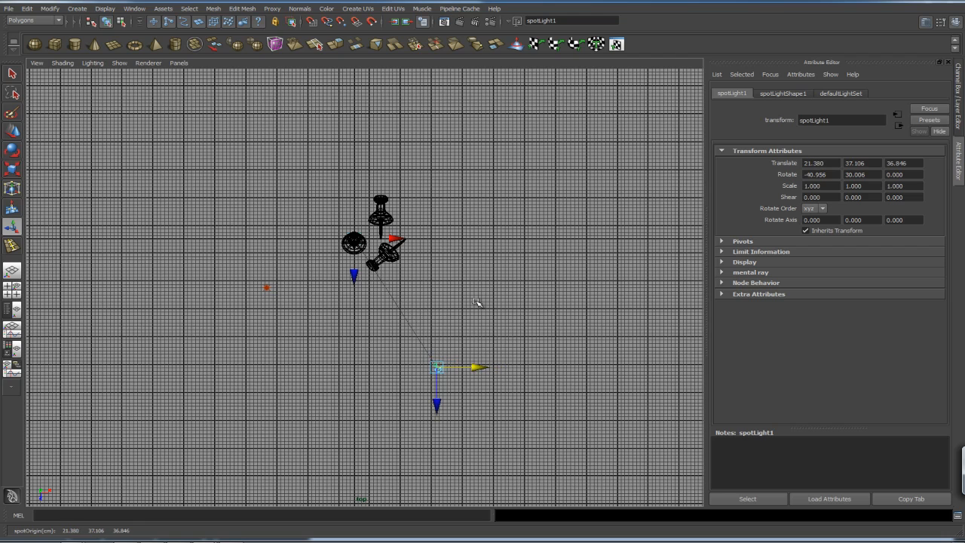
Render the current frame from the perspective camera with mental ray and examine the shadows.
{"action": "key", "text": "space"}
{"action": "key", "text": "space"}
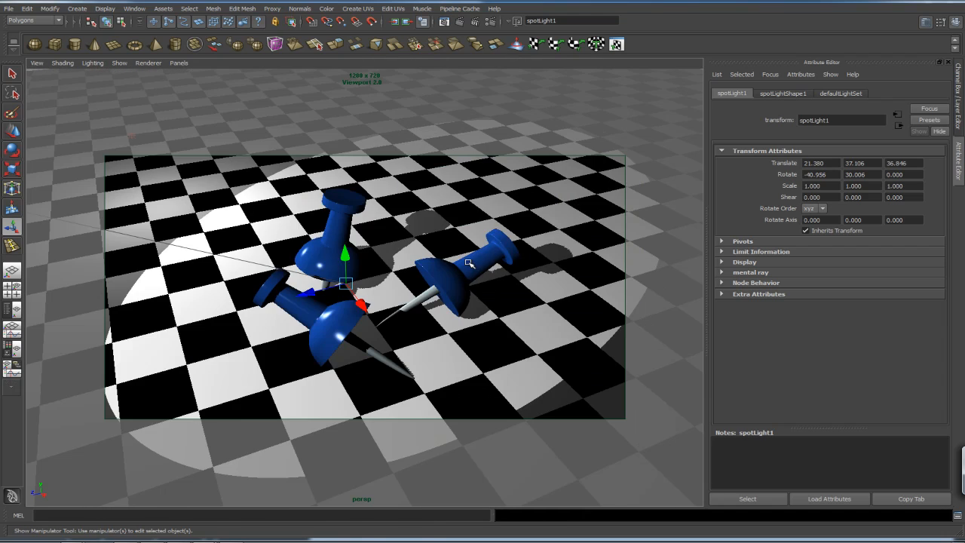
{"action": "left_click_drag", "start_coordinate": [478, 282], "coordinate": [500, 274], "text": "alt"}
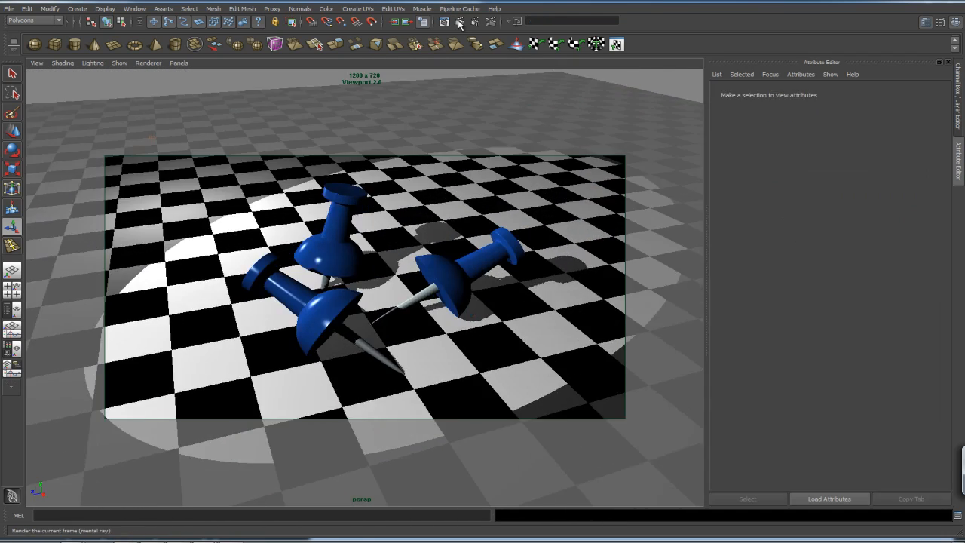
{"action": "left_click", "coordinate": [459, 23]}
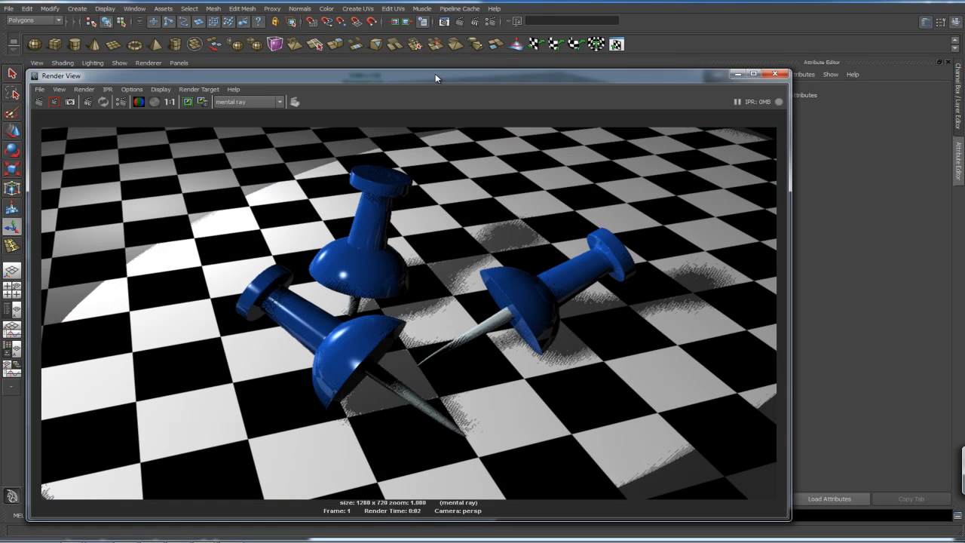
{"action": "left_click_drag", "start_coordinate": [437, 74], "coordinate": [495, 44]}
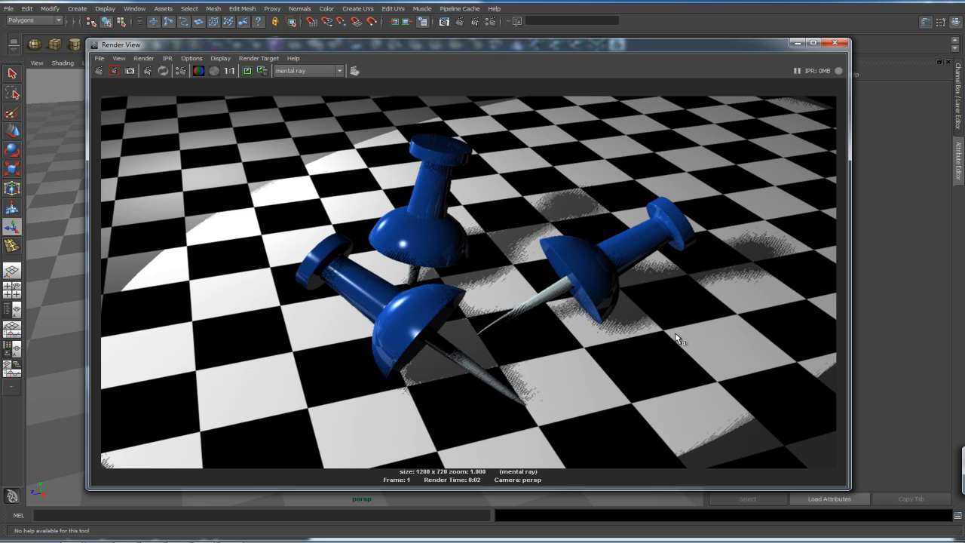
{"action": "left_click", "coordinate": [834, 43]}
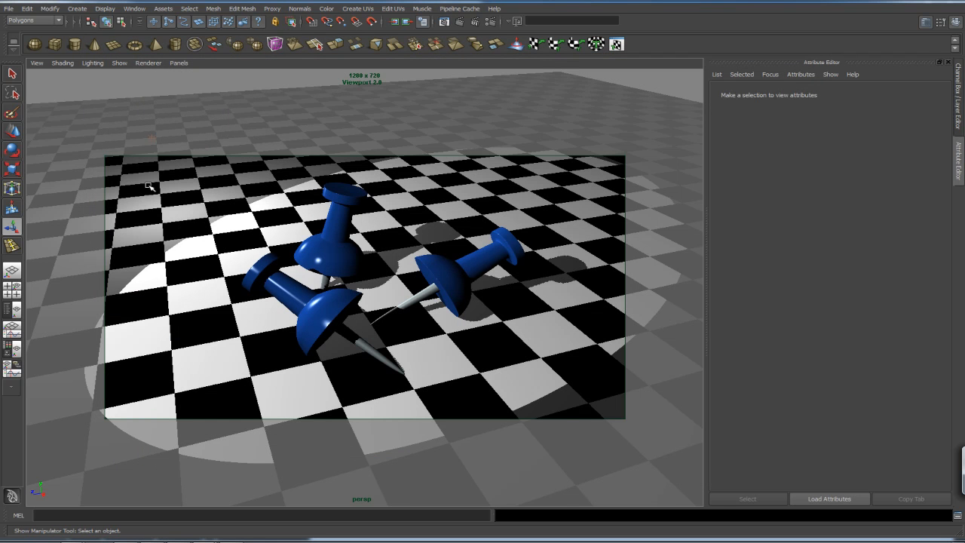
Set the depth map shadow resolution of spotLight1 to 2048.
{"action": "key", "text": "o"}
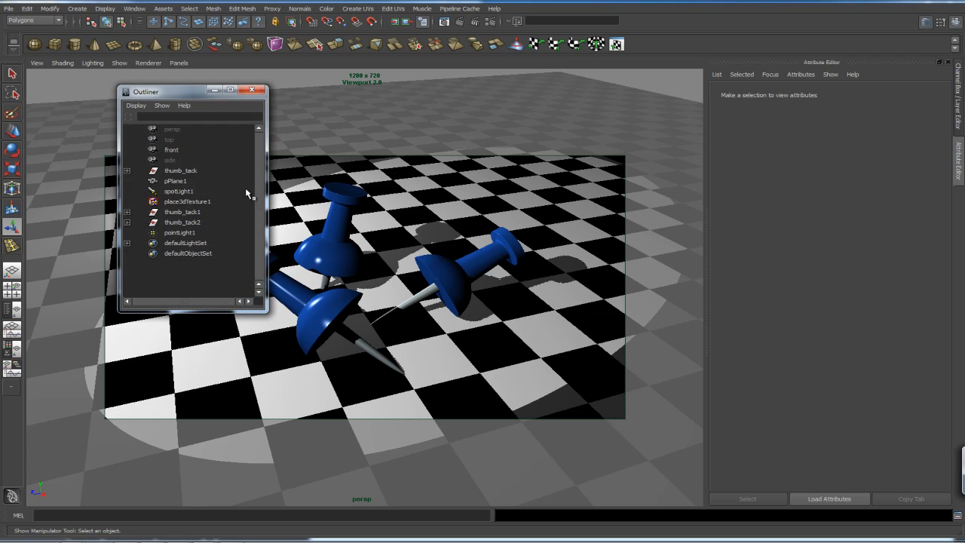
{"action": "left_click", "coordinate": [186, 193]}
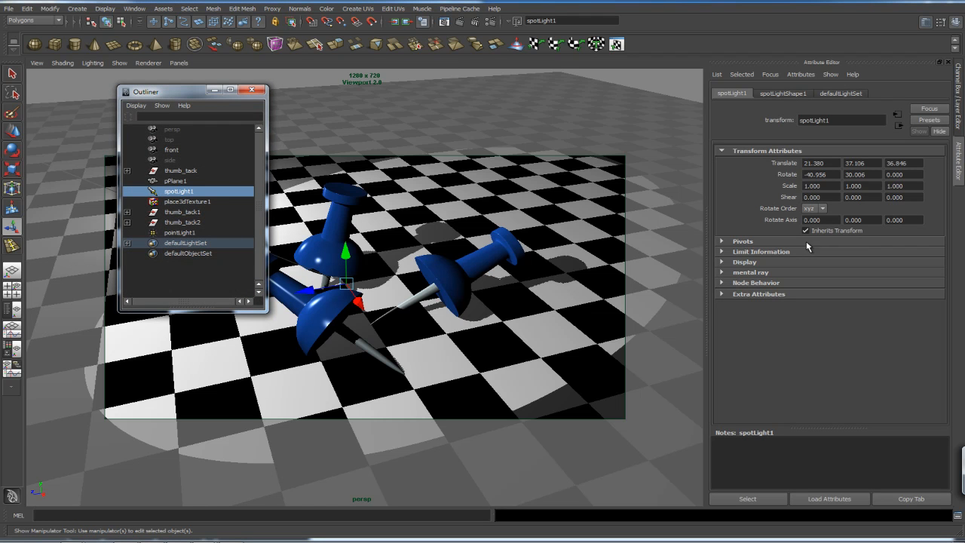
{"action": "left_click", "coordinate": [794, 93]}
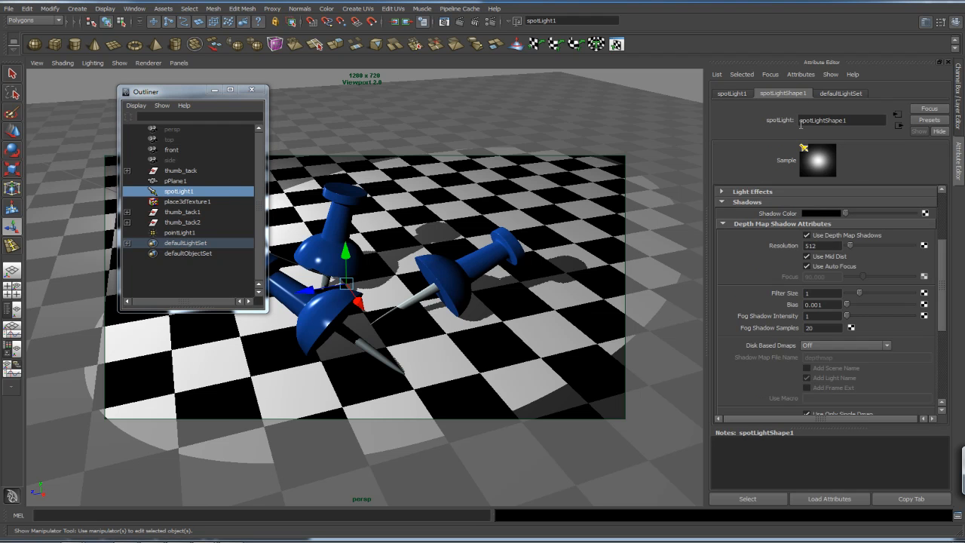
{"action": "left_click", "coordinate": [823, 236]}
{"action": "left_click", "coordinate": [823, 237]}
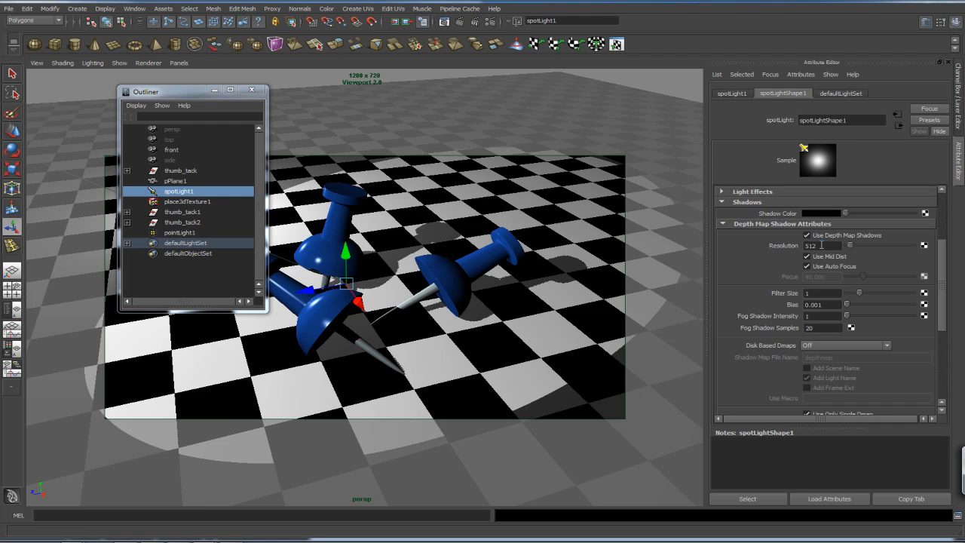
{"action": "type", "text": "2048"}
{"action": "key", "text": "Return"}
Render the frame again to check the spot light's higher-resolution depth map shadows.
{"action": "left_click", "coordinate": [459, 21]}
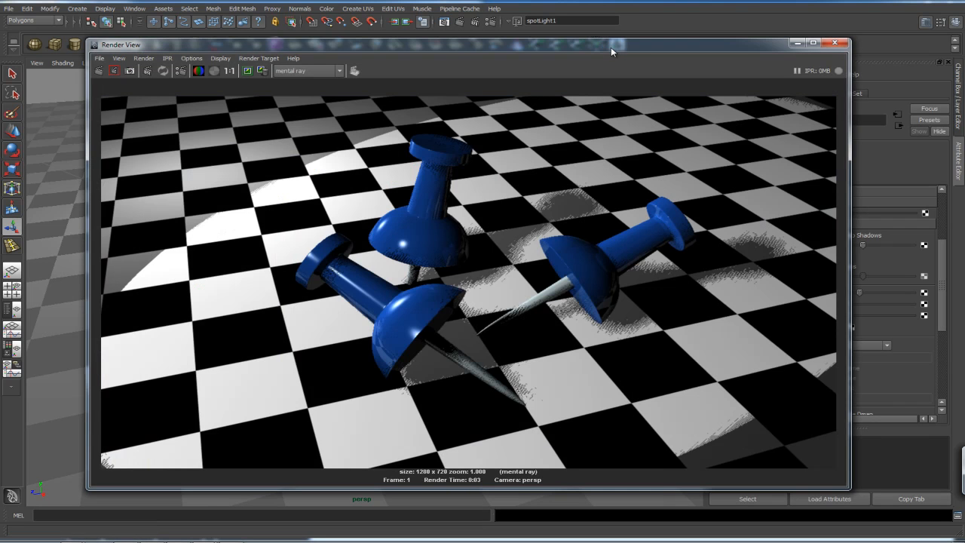
{"action": "left_click_drag", "start_coordinate": [613, 46], "coordinate": [527, 46]}
{"action": "left_click", "coordinate": [752, 41]}
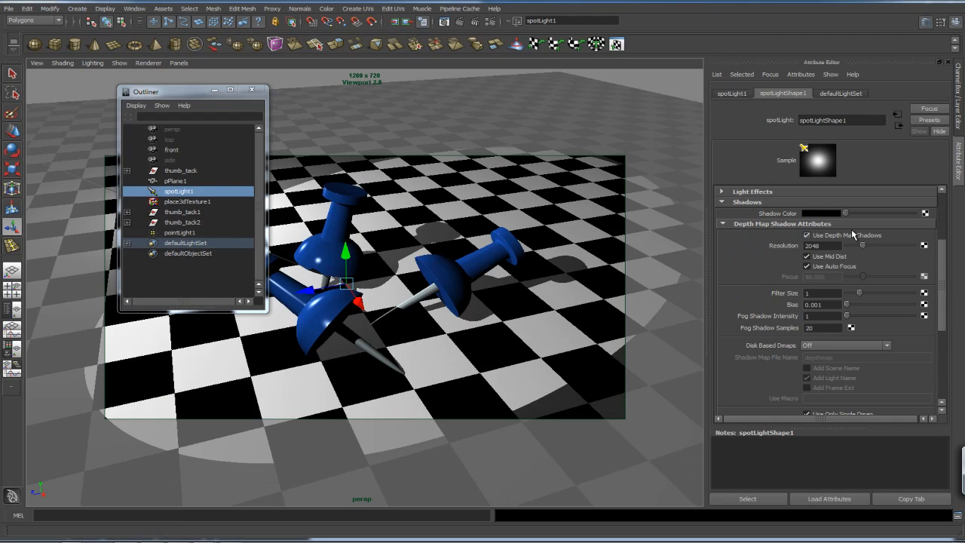
Turn on ray trace shadows for the spot light and set the light radius to 0.25.
{"action": "scroll", "coordinate": [919, 339], "scroll_direction": "down", "scroll_amount": 5}
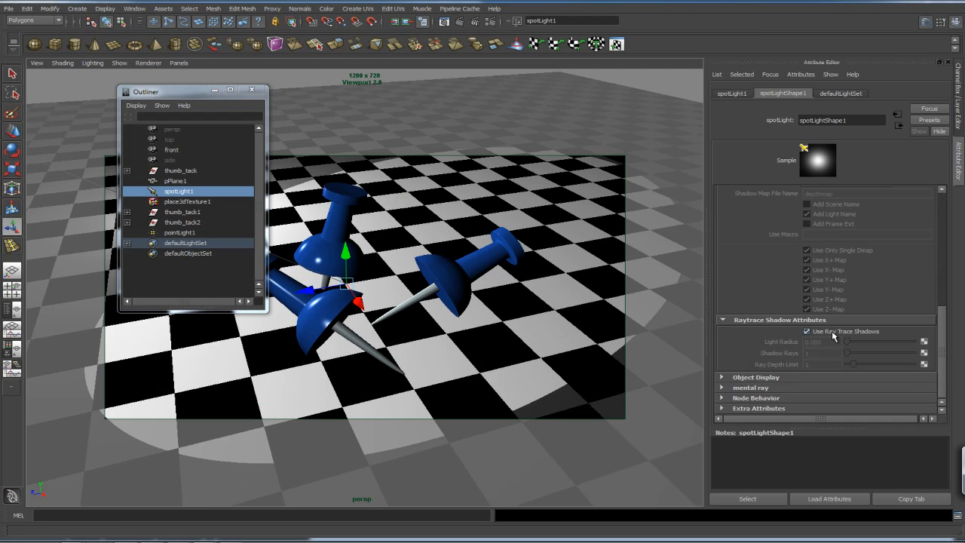
{"action": "left_click", "coordinate": [834, 332]}
{"action": "left_click", "coordinate": [831, 343]}
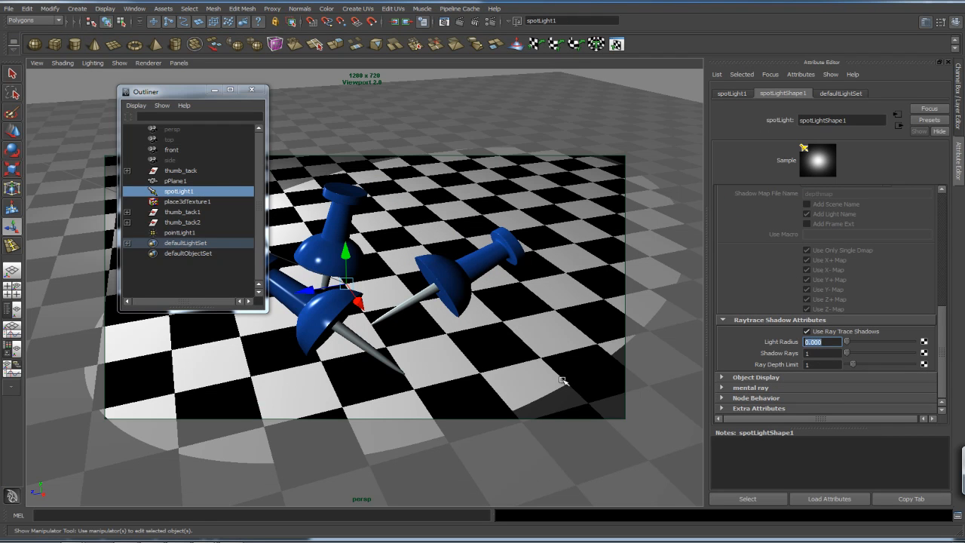
{"action": "type", "text": "1"}
{"action": "key", "text": "Return"}
{"action": "type", "text": "0.25"}
{"action": "key", "text": "Return"}
Set the spot light's shadow rays to 8 and ray depth limit to 2, and test-render the frame.
{"action": "left_click", "coordinate": [822, 353]}
{"action": "type", "text": "2"}
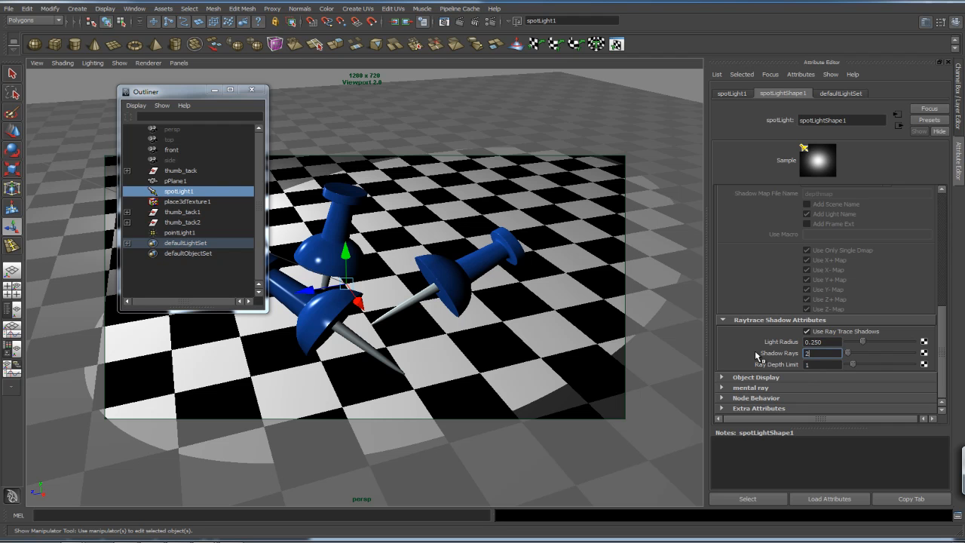
{"action": "key", "text": "Tab"}
{"action": "left_click", "coordinate": [823, 353]}
{"action": "type", "text": "8"}
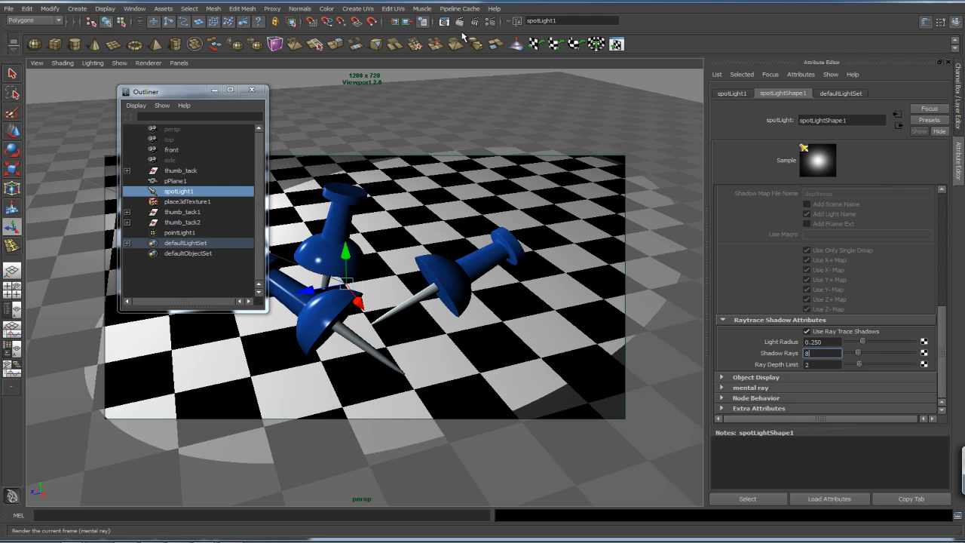
{"action": "left_click", "coordinate": [459, 21]}
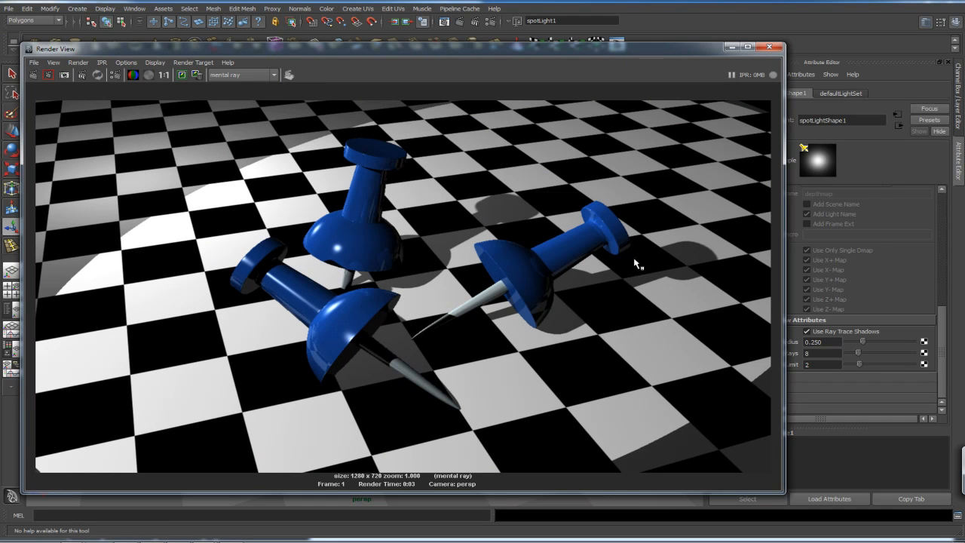
{"action": "left_click", "coordinate": [770, 47]}
Set the light radius of the spot light's ray trace shadows to 1.
{"action": "left_click_drag", "start_coordinate": [827, 341], "coordinate": [669, 339]}
{"action": "type", "text": "1"}
{"action": "key", "text": "Return"}
Enable the mental ray Area Light option on the spot light.
{"action": "mouse_move", "coordinate": [941, 324]}
{"action": "left_mouse_down"}
{"action": "mouse_move", "coordinate": [942, 314]}
{"action": "mouse_move", "coordinate": [937, 339]}
{"action": "left_mouse_up"}
{"action": "left_click", "coordinate": [891, 388]}
{"action": "left_click", "coordinate": [892, 388]}
{"action": "left_click", "coordinate": [789, 390]}
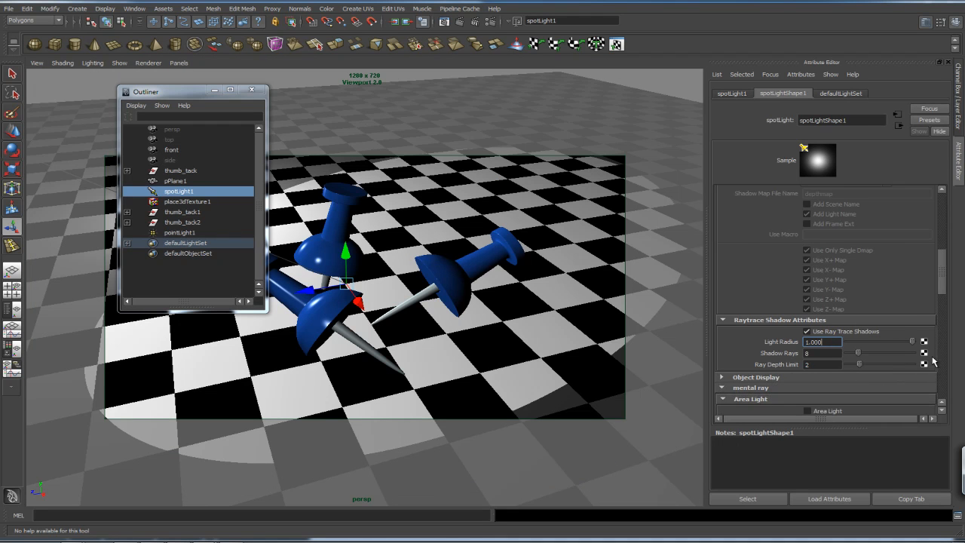
{"action": "mouse_move", "coordinate": [943, 297]}
{"action": "left_mouse_down"}
{"action": "mouse_move", "coordinate": [944, 335]}
{"action": "mouse_move", "coordinate": [942, 299]}
{"action": "left_mouse_up"}
{"action": "left_click", "coordinate": [809, 274]}
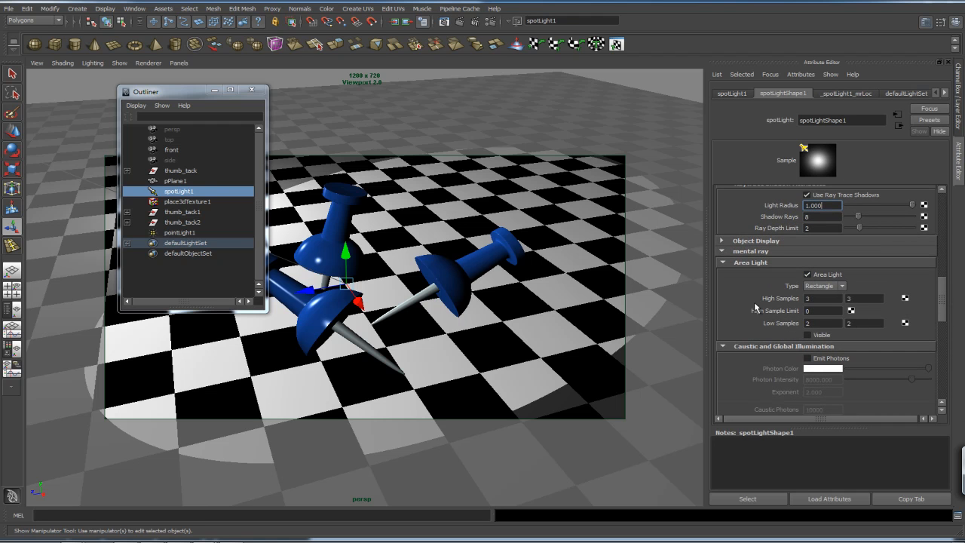
Render the frame to check the area light's soft shadows, and close the Outliner.
{"action": "left_click", "coordinate": [459, 21]}
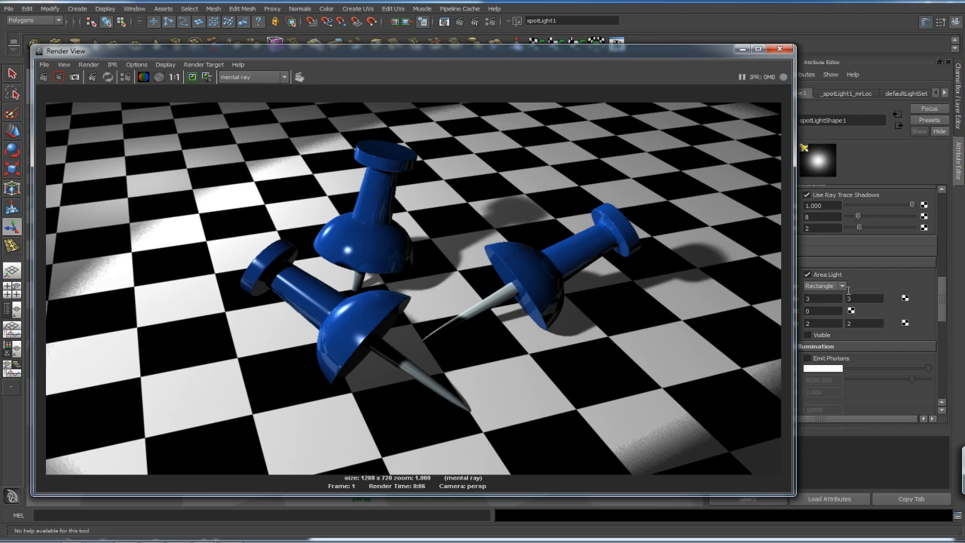
{"action": "left_click_drag", "start_coordinate": [721, 52], "coordinate": [760, 51]}
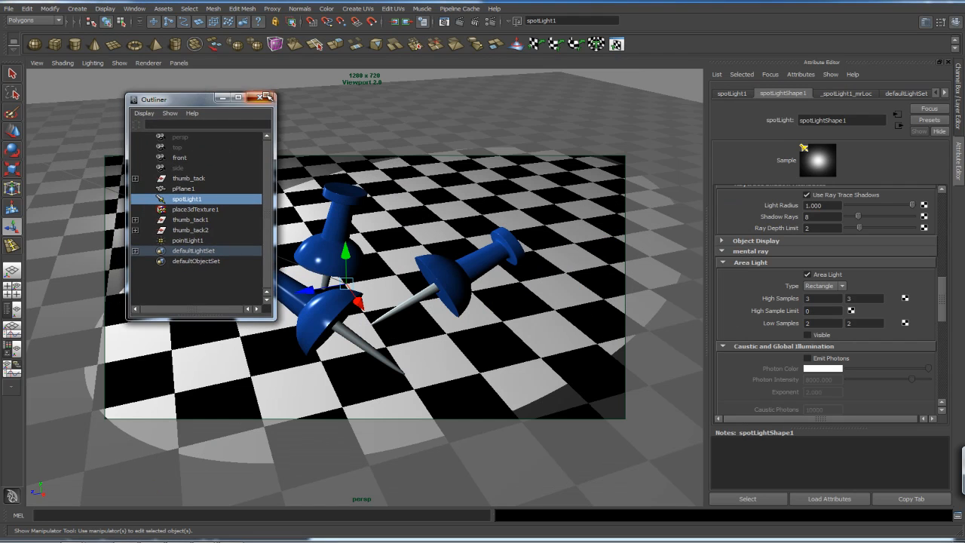
{"action": "left_click", "coordinate": [252, 90]}
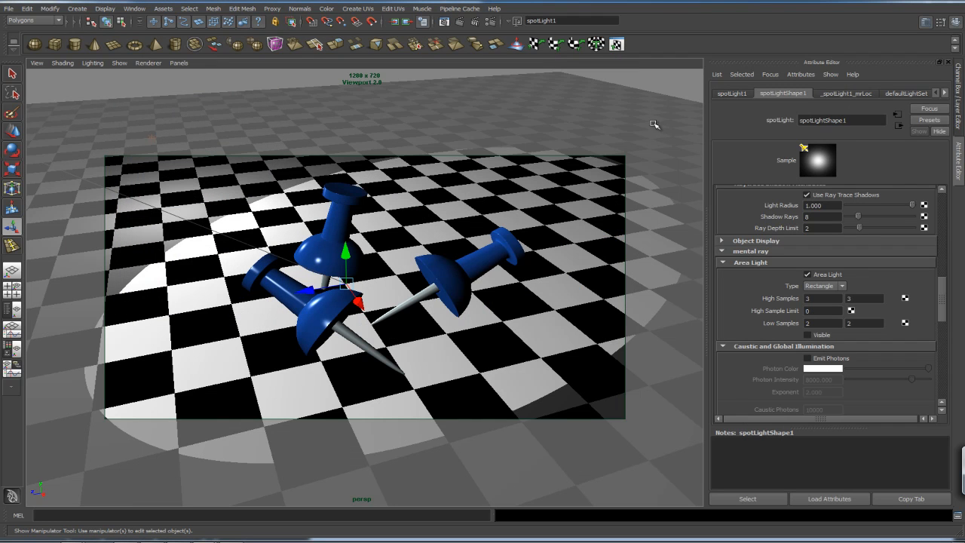
Create a new perspective camera in the side view's panel of the four-view layout.
{"action": "key", "text": "space"}
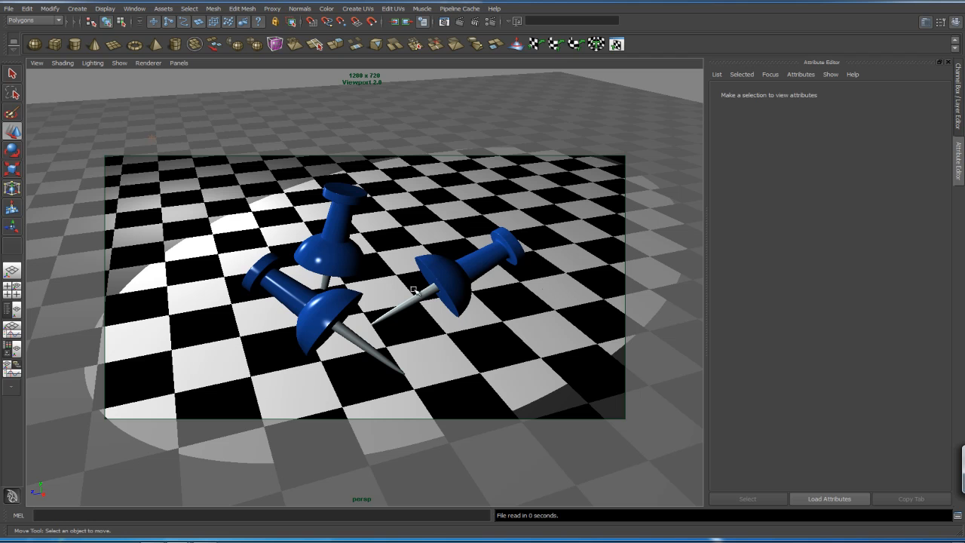
{"action": "left_click", "coordinate": [335, 310]}
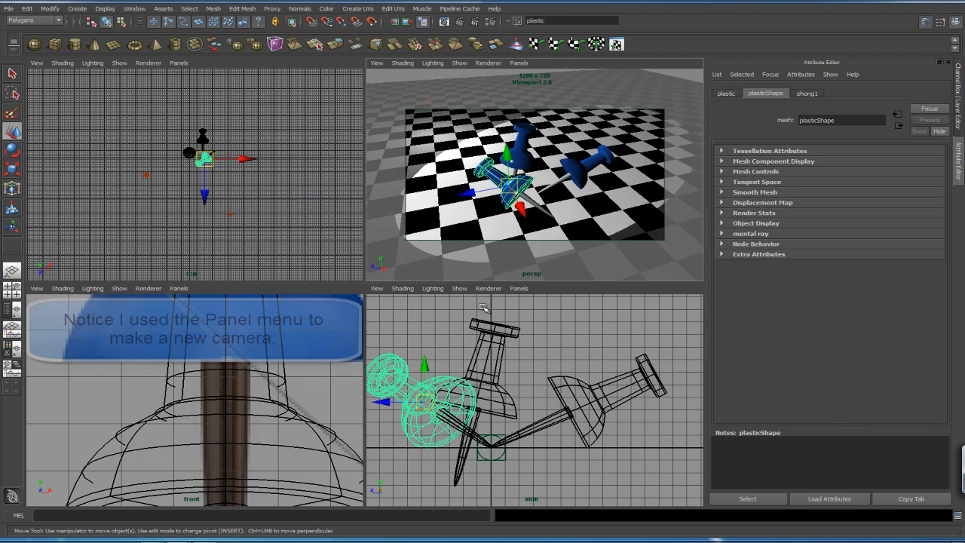
{"action": "left_click", "coordinate": [521, 289]}
{"action": "mouse_move", "coordinate": [545, 299]}
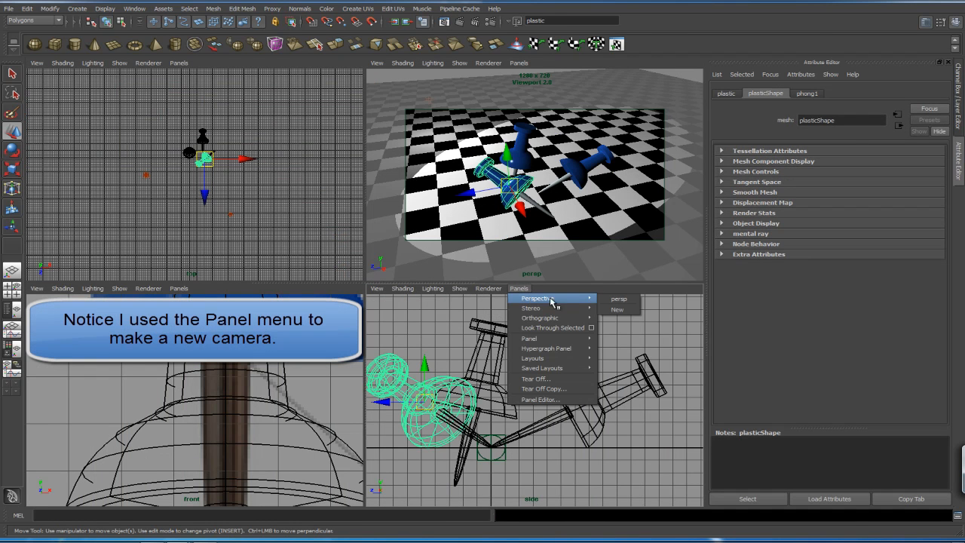
{"action": "left_click", "coordinate": [617, 310]}
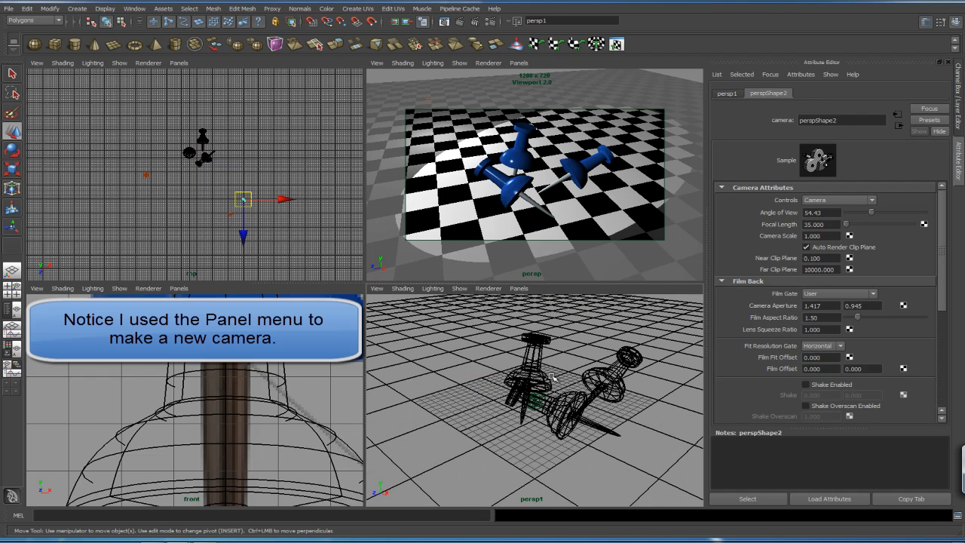
Select the front thumbtack's plastic body and show its faceted rim up close in smooth shading through the new camera.
{"action": "left_click", "coordinate": [556, 379]}
{"action": "left_click", "coordinate": [570, 394]}
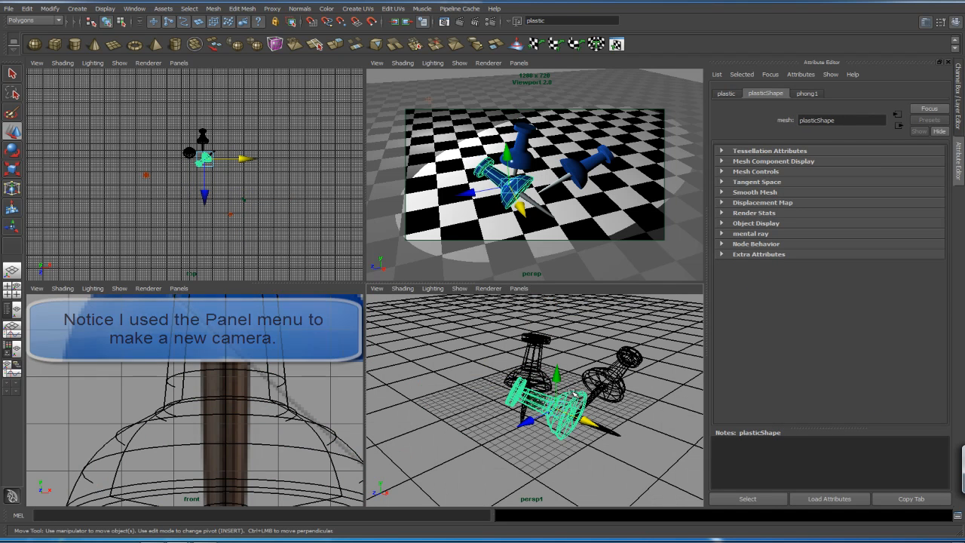
{"action": "scroll", "coordinate": [573, 388], "scroll_direction": "up", "scroll_amount": 4}
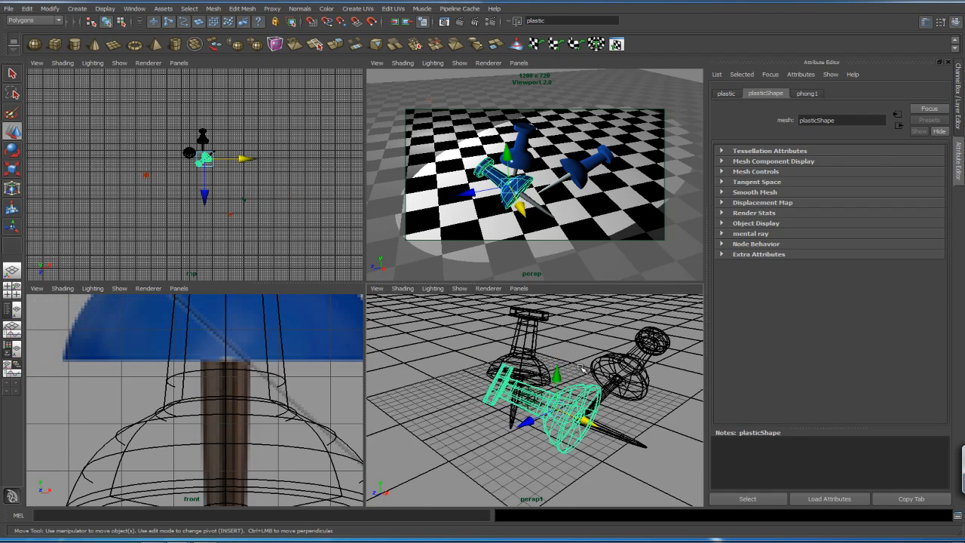
{"action": "left_click_drag", "start_coordinate": [606, 406], "coordinate": [523, 329], "text": "alt"}
{"action": "key", "text": "space"}
{"action": "scroll", "coordinate": [517, 356], "scroll_direction": "up", "scroll_amount": 4}
{"action": "left_click_drag", "start_coordinate": [620, 371], "coordinate": [549, 340], "text": "alt"}
{"action": "middle_click_drag", "start_coordinate": [549, 340], "coordinate": [543, 329], "text": "alt"}
{"action": "left_click_drag", "start_coordinate": [543, 330], "coordinate": [591, 353], "text": "alt"}
{"action": "left_click_drag", "start_coordinate": [588, 340], "coordinate": [543, 336], "text": "alt"}
{"action": "key", "text": "5"}
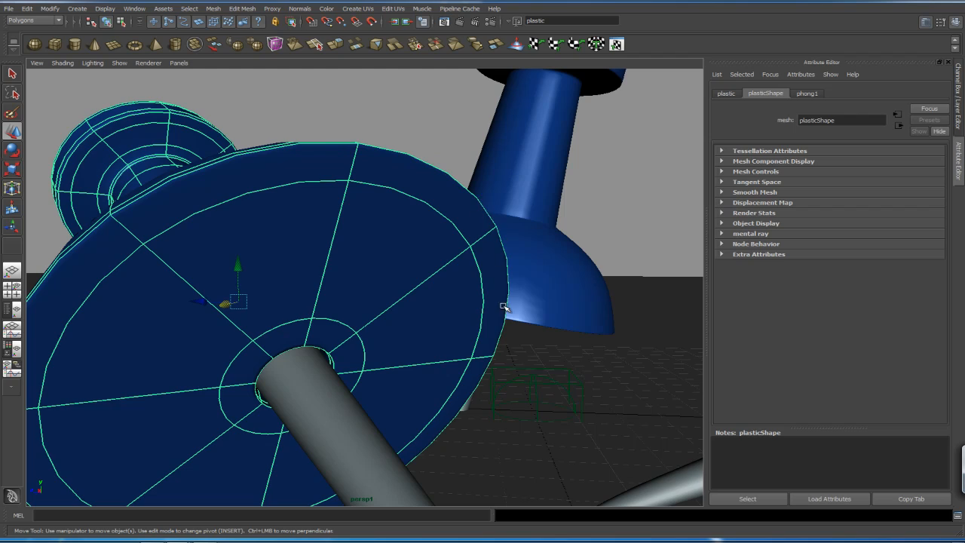
{"action": "left_click_drag", "start_coordinate": [504, 334], "coordinate": [506, 310], "text": "alt"}
{"action": "right_click_drag", "start_coordinate": [506, 309], "coordinate": [566, 265], "text": "alt"}
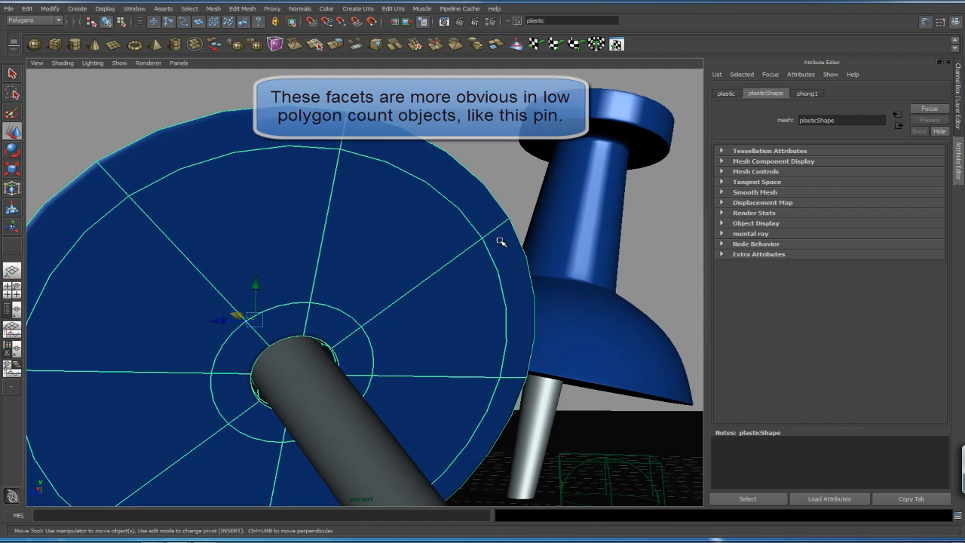
{"action": "left_click_drag", "start_coordinate": [470, 201], "coordinate": [488, 250], "text": "alt"}
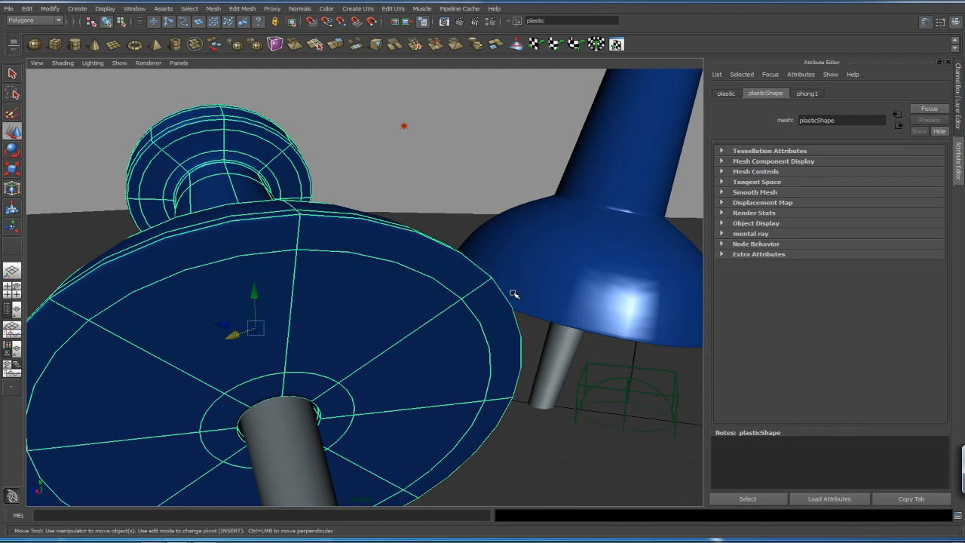
Disable Use Preview Level for Rendering on the front thumbtack's plastic mesh, set Render Division Levels to 3, and render the close-up.
{"action": "left_click", "coordinate": [749, 192]}
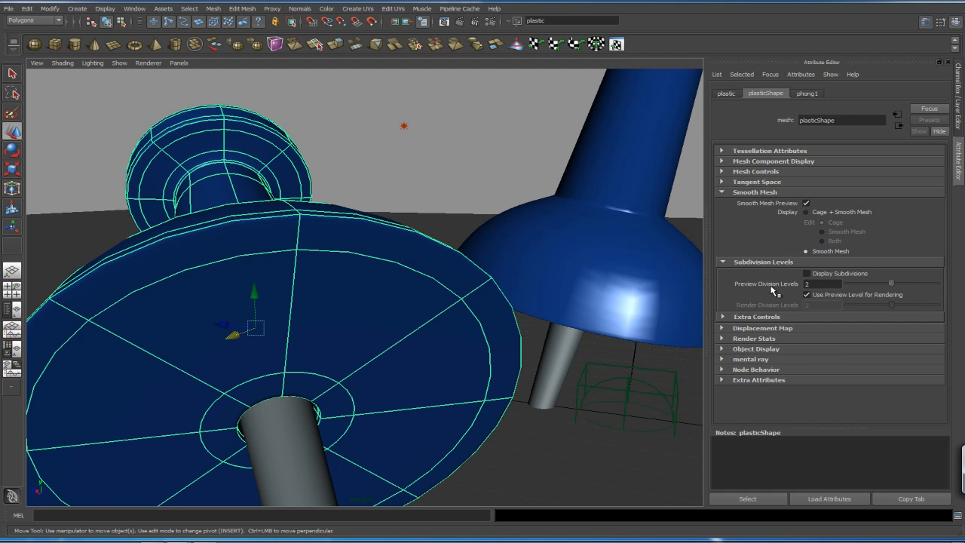
{"action": "left_click", "coordinate": [805, 291]}
{"action": "left_click_drag", "start_coordinate": [568, 295], "coordinate": [604, 273], "text": "alt"}
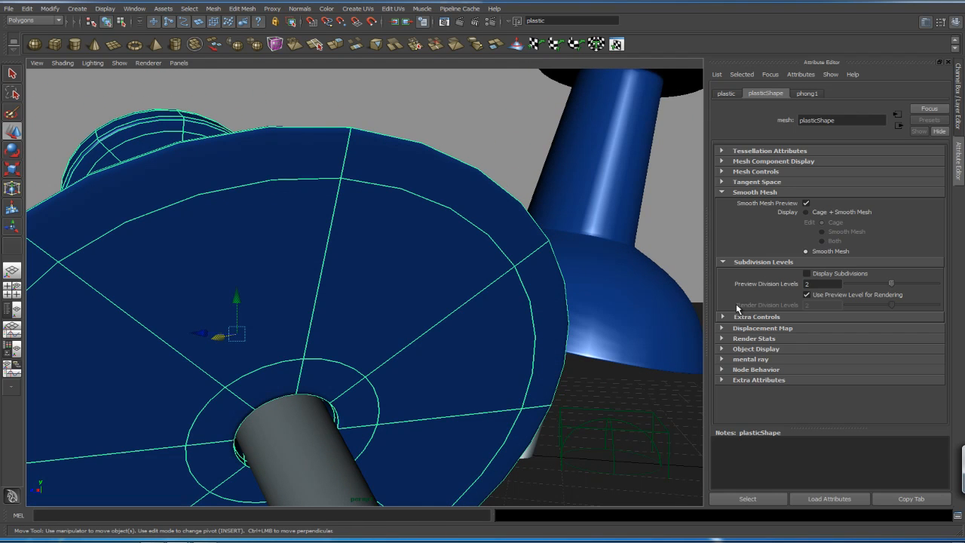
{"action": "left_click", "coordinate": [807, 295]}
{"action": "left_click_drag", "start_coordinate": [892, 305], "coordinate": [912, 306]}
{"action": "left_click", "coordinate": [457, 21]}
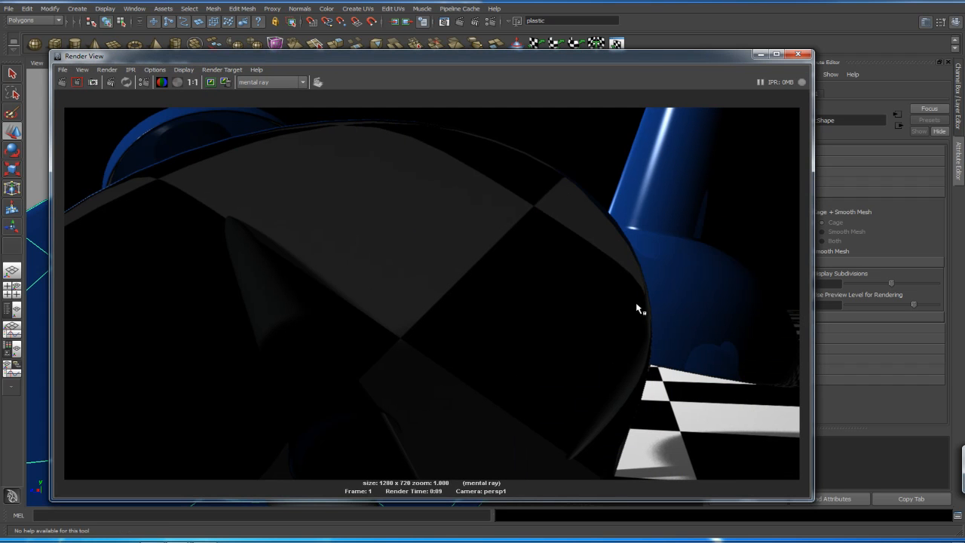
Set the plastic mesh's Render Division Levels to 2, keep the previous render for comparison, and render the close-up again.
{"action": "left_click_drag", "start_coordinate": [631, 59], "coordinate": [625, 350]}
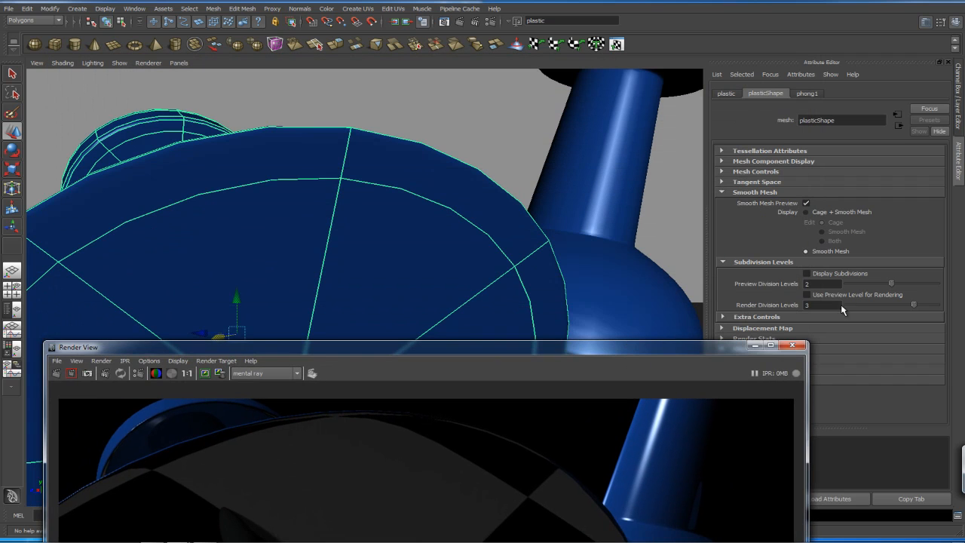
{"action": "left_click_drag", "start_coordinate": [916, 305], "coordinate": [891, 305]}
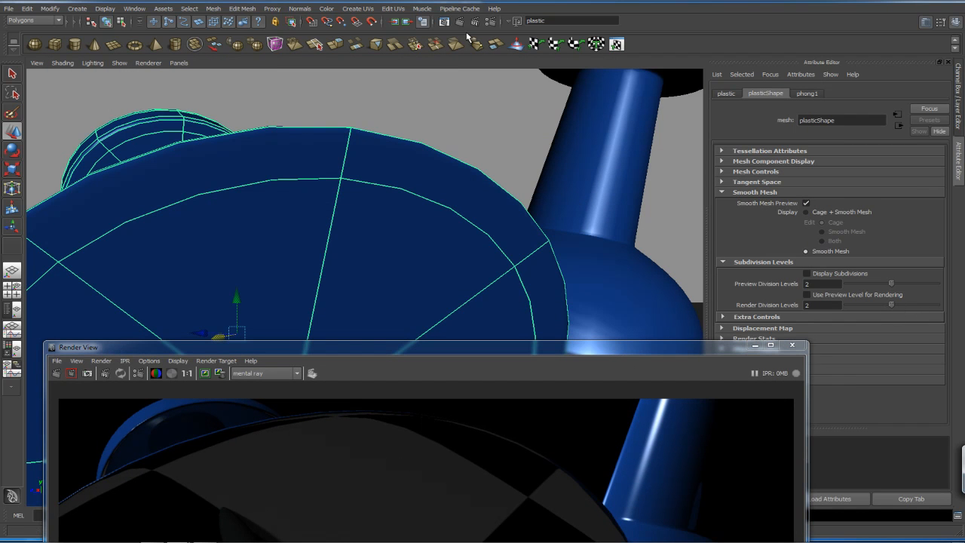
{"action": "left_click_drag", "start_coordinate": [453, 348], "coordinate": [484, 72]}
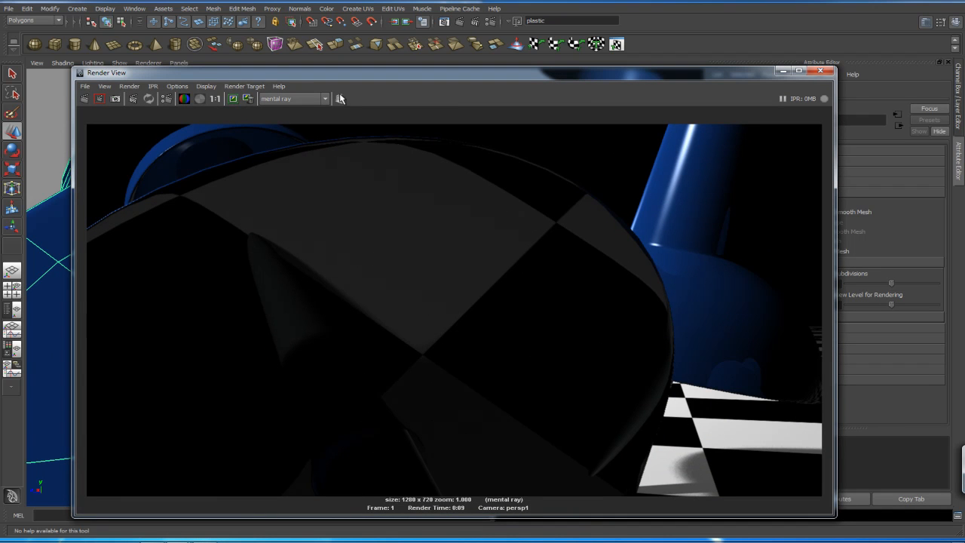
{"action": "left_click", "coordinate": [232, 101]}
{"action": "left_click_drag", "start_coordinate": [260, 74], "coordinate": [228, 433]}
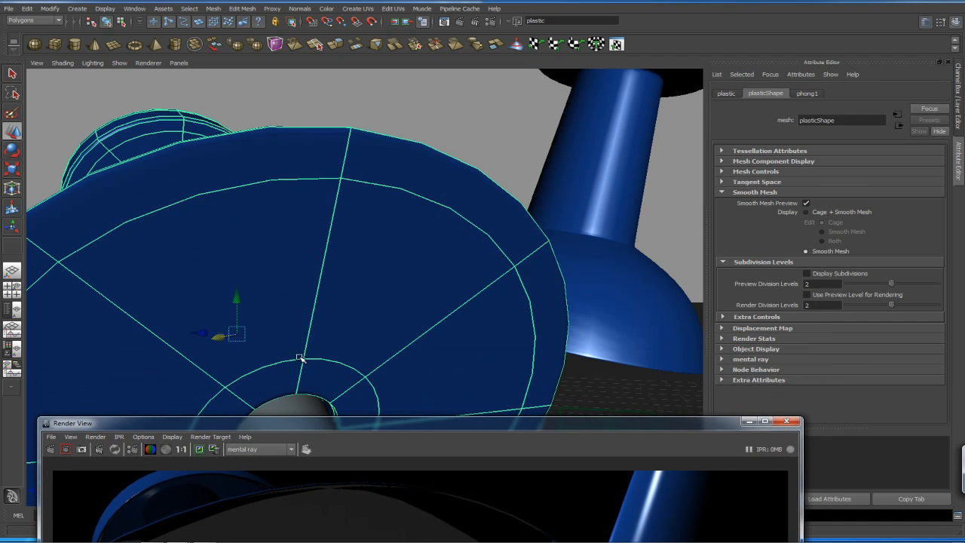
{"action": "left_click", "coordinate": [460, 23]}
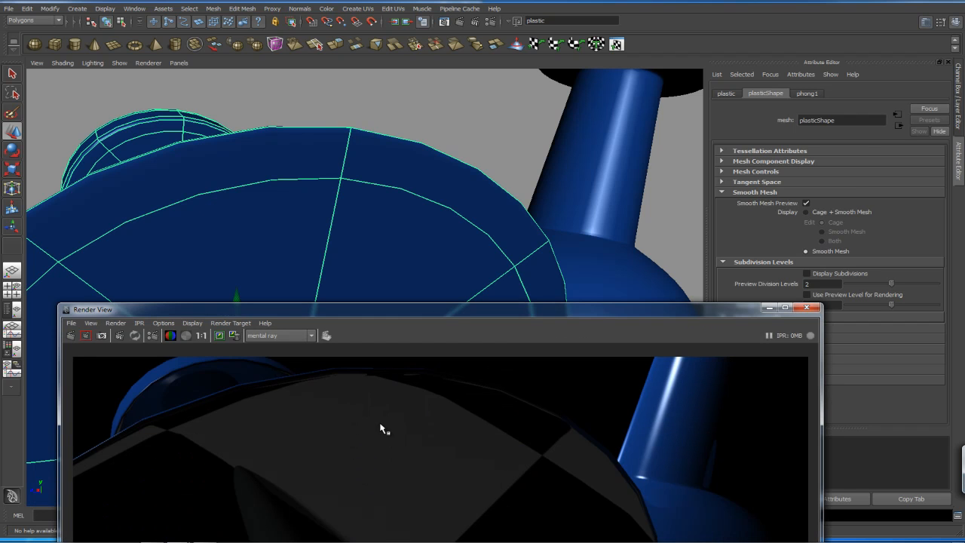
Compare the rim's smoothness between the stored and new renders, and minimize the Render View.
{"action": "left_click_drag", "start_coordinate": [419, 312], "coordinate": [445, 89]}
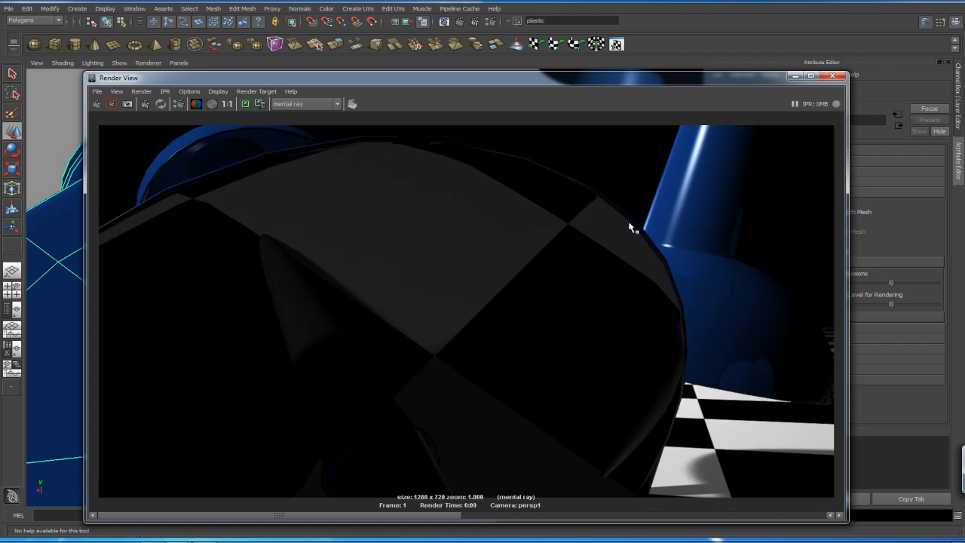
{"action": "left_click_drag", "start_coordinate": [672, 79], "coordinate": [648, 280]}
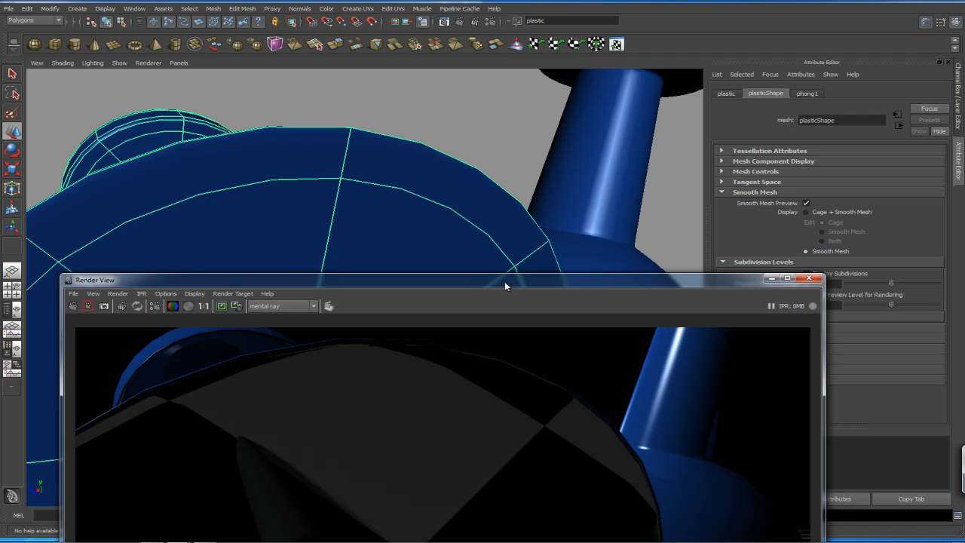
{"action": "left_click_drag", "start_coordinate": [530, 278], "coordinate": [539, 30]}
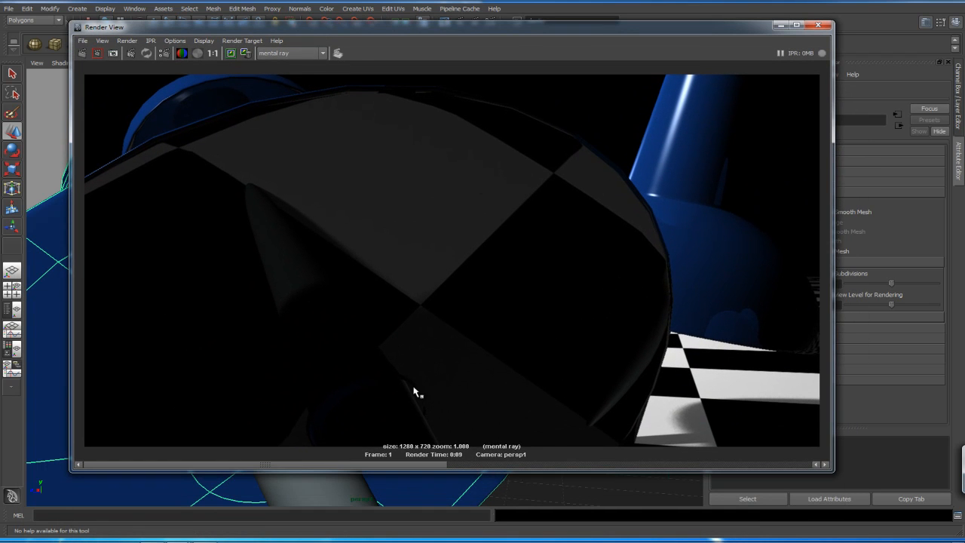
{"action": "left_click_drag", "start_coordinate": [344, 462], "coordinate": [625, 462]}
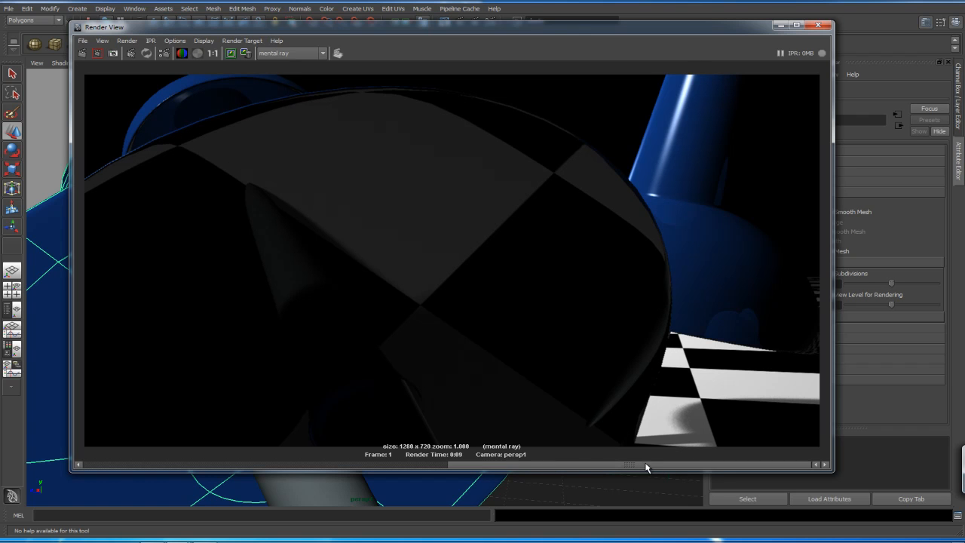
{"action": "left_click_drag", "start_coordinate": [501, 463], "coordinate": [136, 464]}
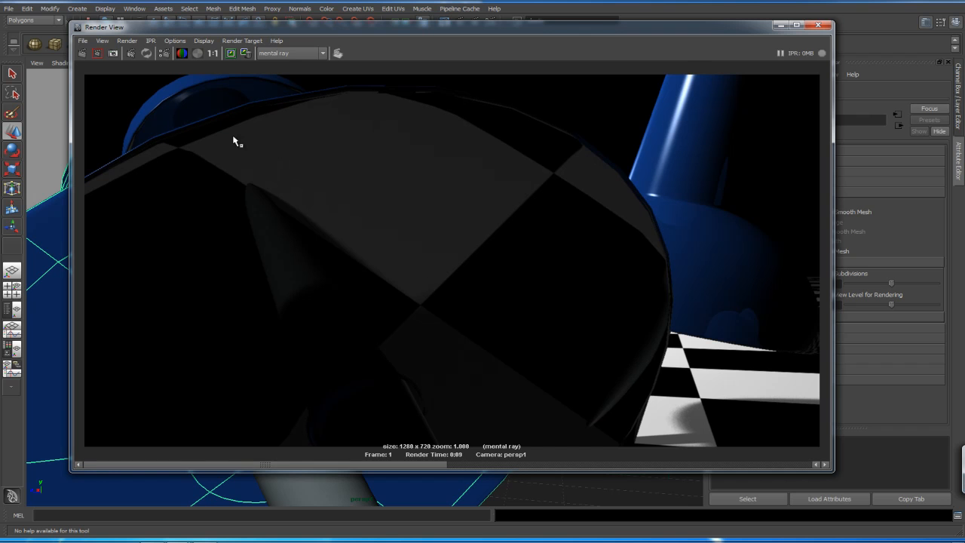
{"action": "left_click", "coordinate": [781, 26]}
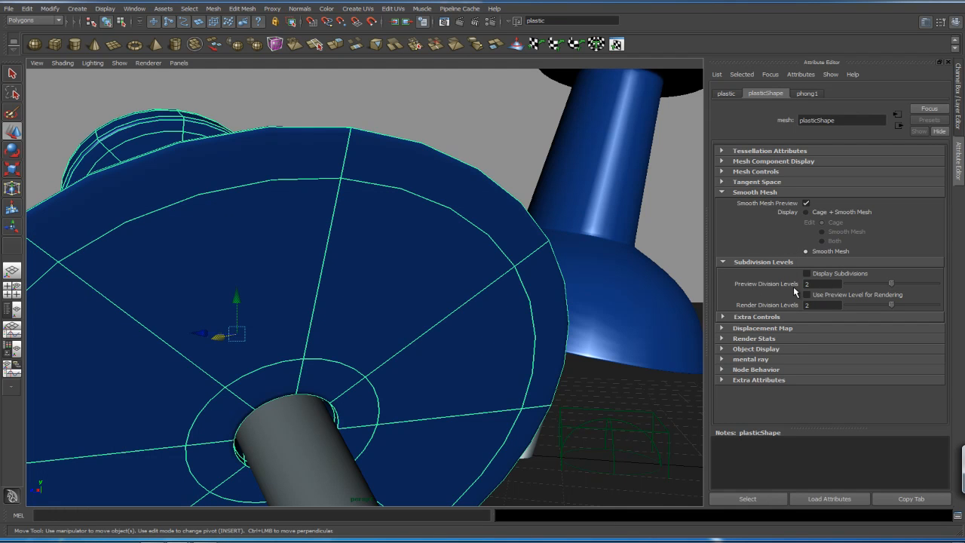
Set the front thumbtack body's Preview Division Levels to 1 and convert its smooth mesh preview to polygons.
{"action": "left_click_drag", "start_coordinate": [890, 284], "coordinate": [870, 285]}
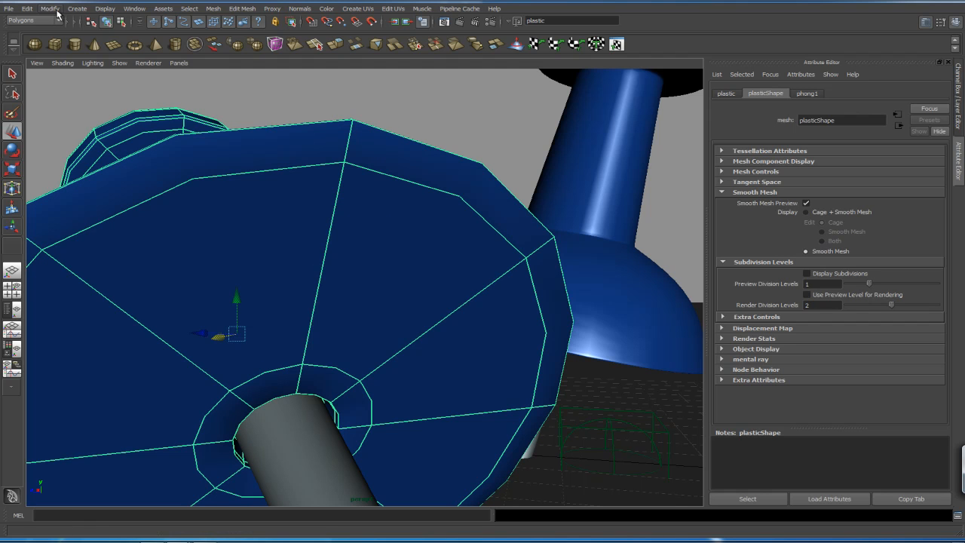
{"action": "left_click", "coordinate": [50, 9]}
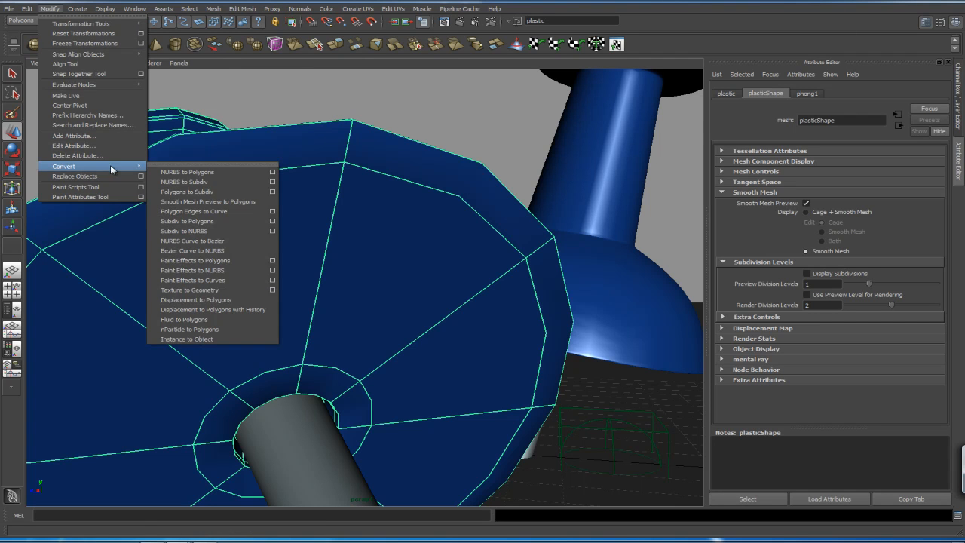
{"action": "left_click", "coordinate": [165, 168]}
{"action": "left_click_drag", "start_coordinate": [221, 144], "coordinate": [352, 73]}
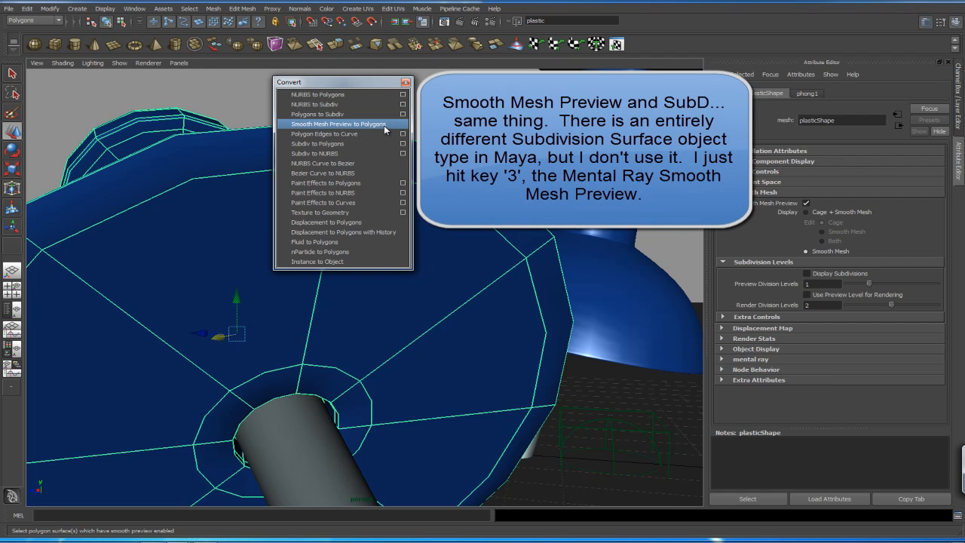
{"action": "left_click_drag", "start_coordinate": [377, 81], "coordinate": [664, 227]}
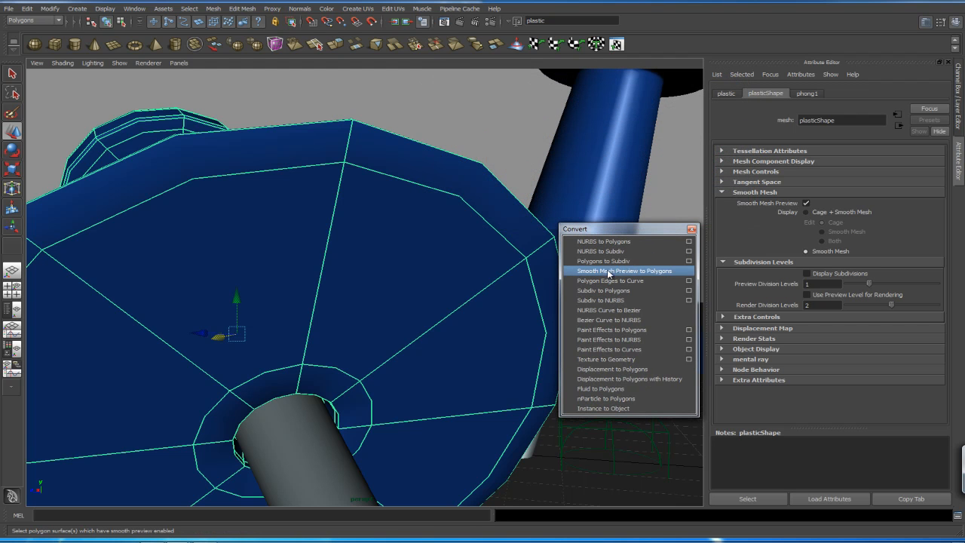
{"action": "left_click", "coordinate": [817, 283]}
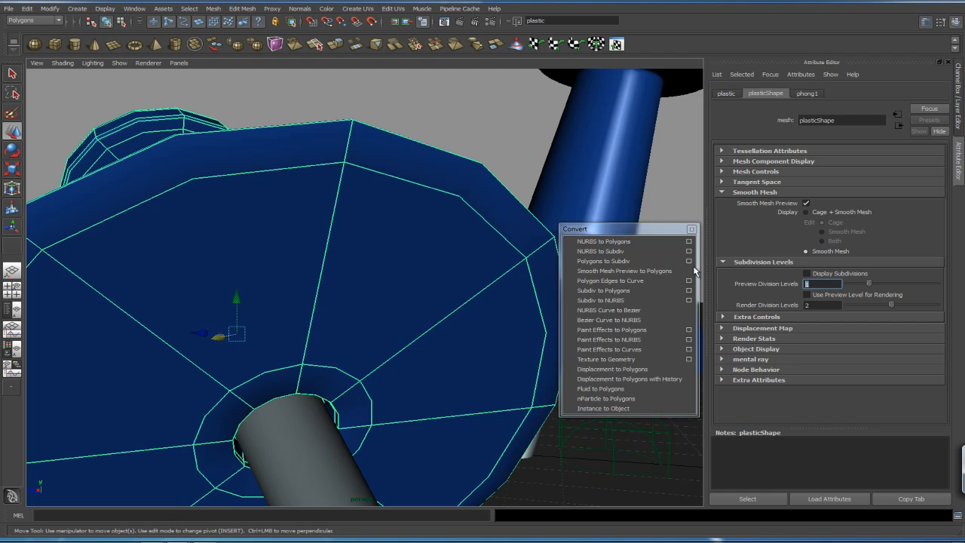
{"action": "left_click", "coordinate": [617, 273]}
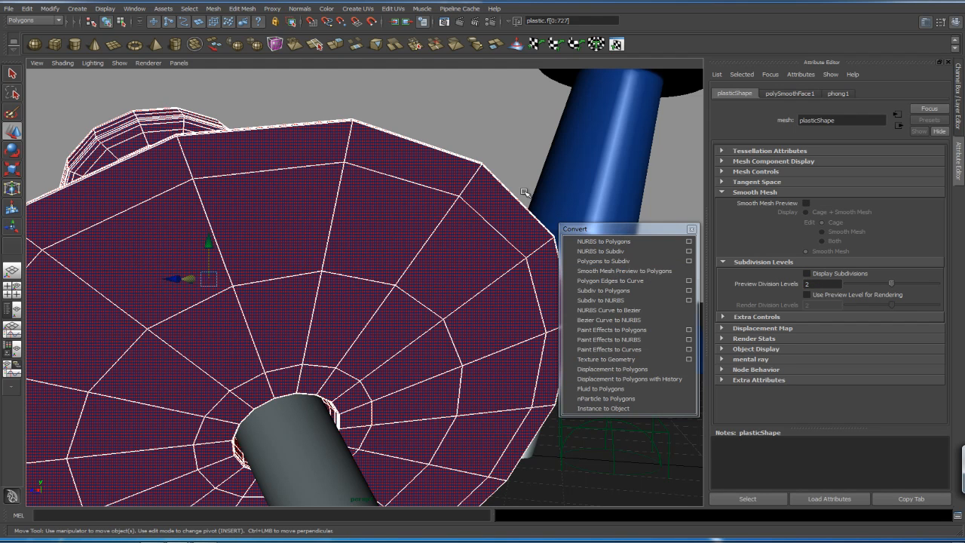
Inspect the converted front thumbtack from a wider angle, shaded without selection and with the plastic body selected.
{"action": "left_click", "coordinate": [517, 163]}
{"action": "right_click_drag", "start_coordinate": [535, 172], "coordinate": [452, 147], "text": "alt"}
{"action": "left_click_drag", "start_coordinate": [453, 147], "coordinate": [422, 219], "text": "alt"}
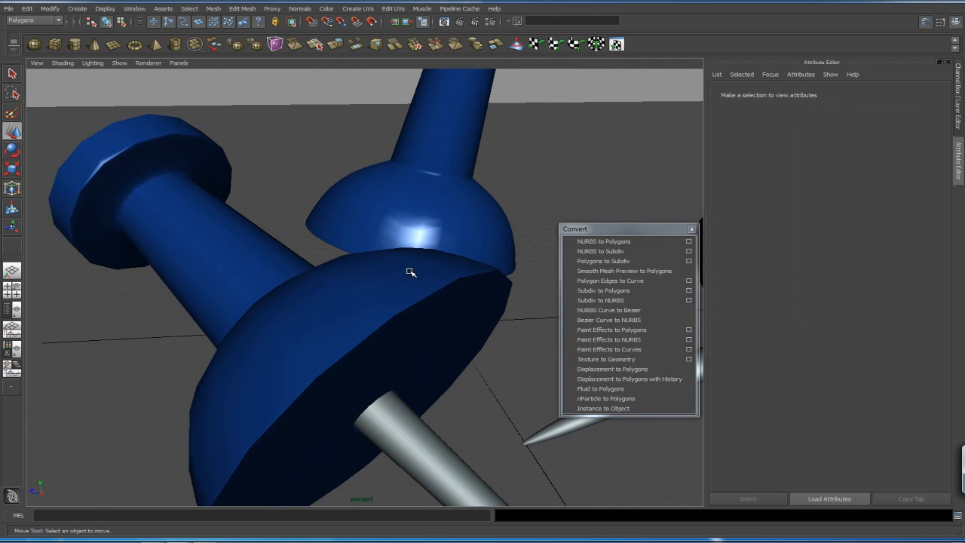
{"action": "left_click", "coordinate": [413, 268]}
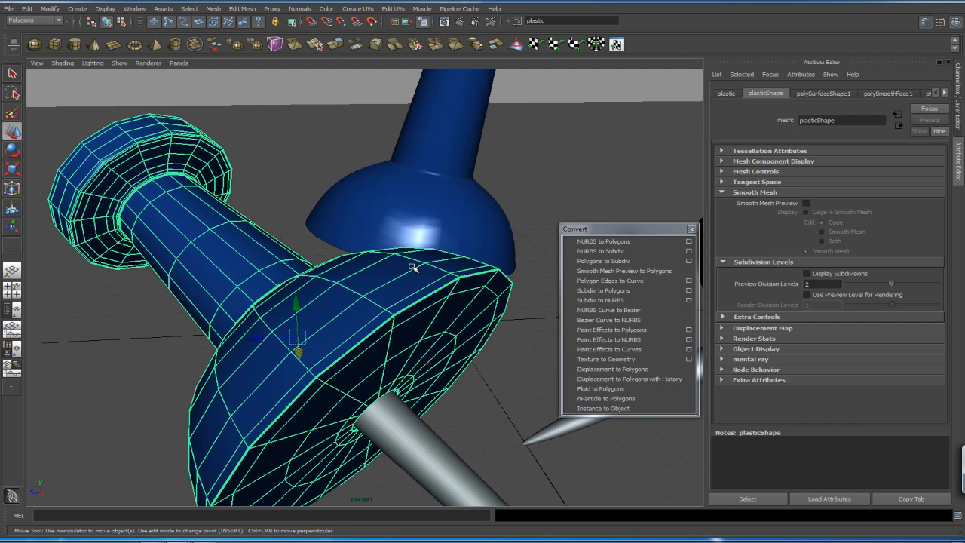
Convert the upright thumbtack body's smooth mesh preview to polygons.
{"action": "left_click", "coordinate": [463, 140]}
{"action": "left_click_drag", "start_coordinate": [491, 155], "coordinate": [478, 245], "text": "alt"}
{"action": "left_click_drag", "start_coordinate": [824, 284], "coordinate": [780, 287]}
{"action": "left_click", "coordinate": [617, 273]}
Set the remaining tilted thumbtack body's Preview Division Levels to 3 and convert its smooth mesh preview to polygons.
{"action": "left_click_drag", "start_coordinate": [483, 294], "coordinate": [392, 317], "text": "alt"}
{"action": "left_click", "coordinate": [385, 327]}
{"action": "left_click_drag", "start_coordinate": [520, 239], "coordinate": [543, 287], "text": "alt"}
{"action": "left_click", "coordinate": [499, 281]}
{"action": "left_click_drag", "start_coordinate": [893, 284], "coordinate": [914, 283]}
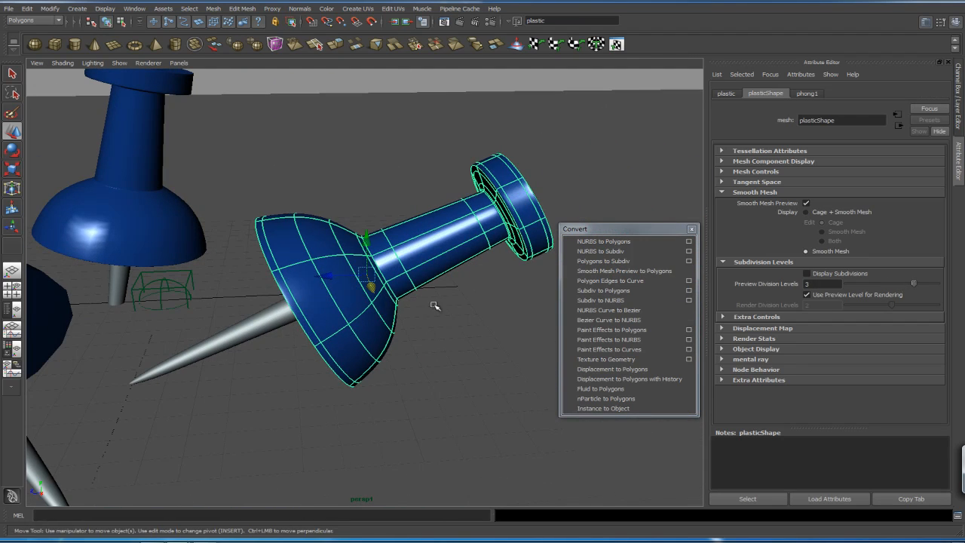
{"action": "left_click", "coordinate": [609, 275]}
Compare the polygon density of the three converted thumbtack bodies, selecting the upright one to show its edges.
{"action": "left_click_drag", "start_coordinate": [454, 324], "coordinate": [360, 286], "text": "alt"}
{"action": "left_click", "coordinate": [277, 239]}
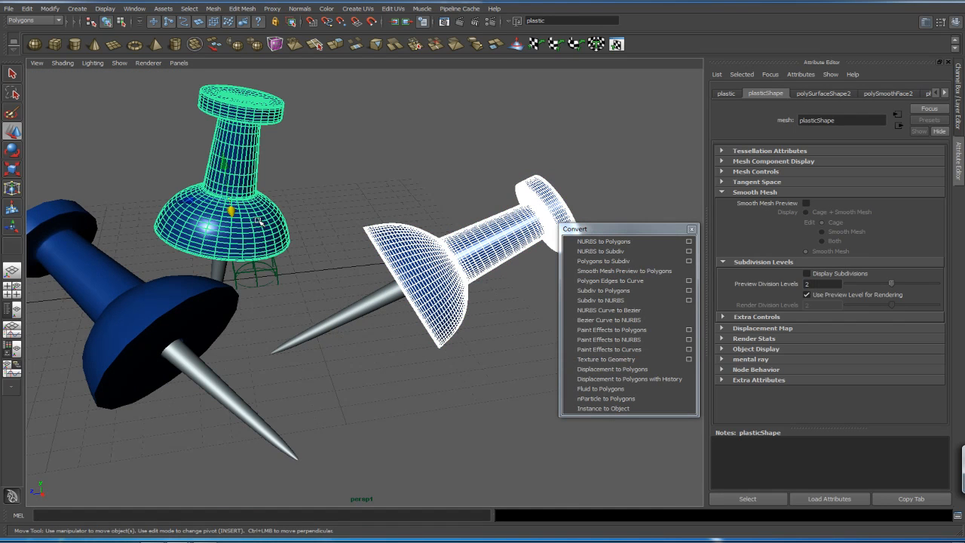
{"action": "left_click", "coordinate": [217, 290]}
{"action": "left_click_drag", "start_coordinate": [305, 251], "coordinate": [397, 288], "text": "alt"}
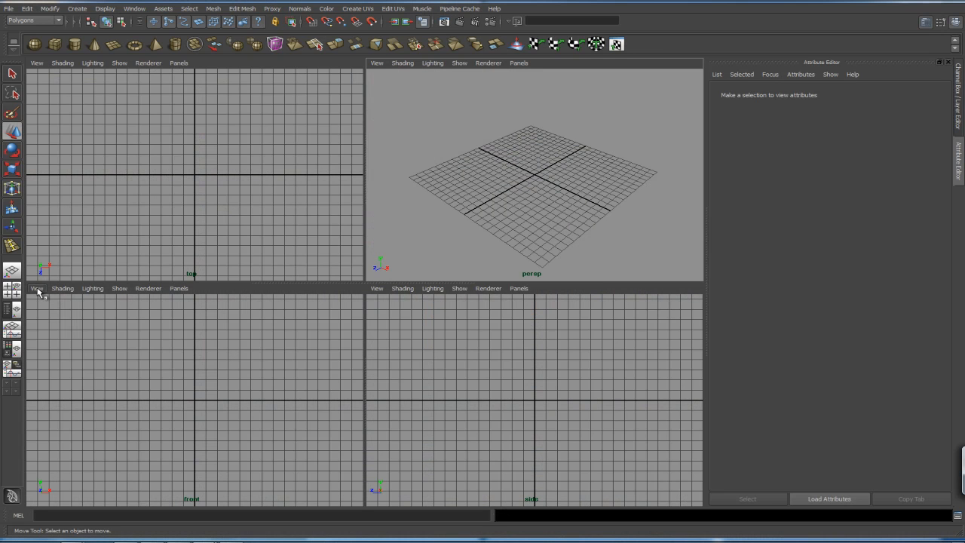
Import ctn.jpg from the cup folder of sourceimages as an image plane in the front view.
{"action": "left_click", "coordinate": [37, 289]}
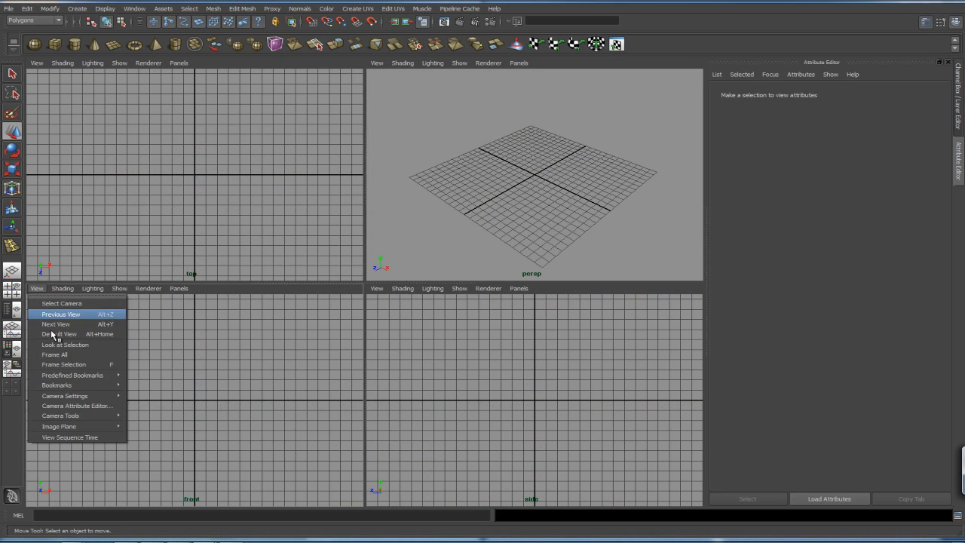
{"action": "mouse_move", "coordinate": [78, 427]}
{"action": "left_click", "coordinate": [136, 430]}
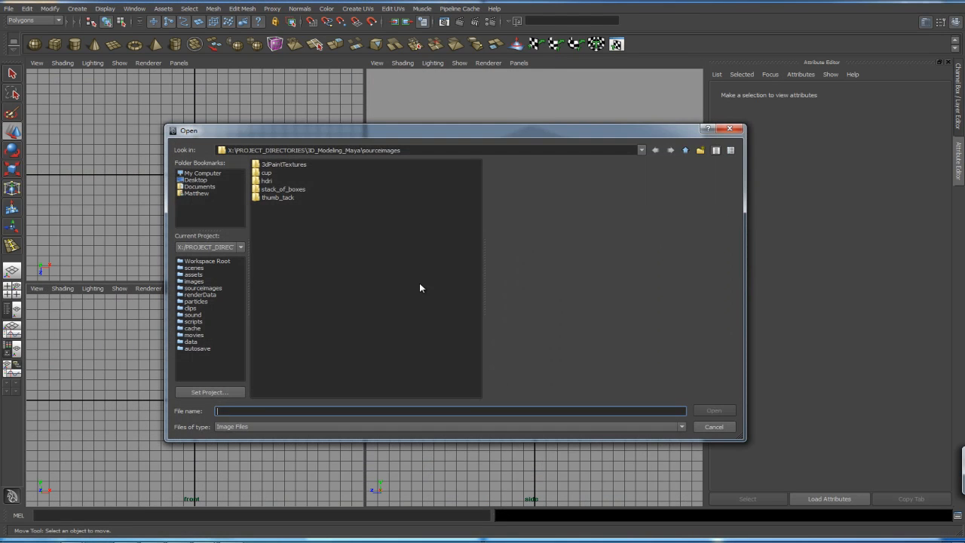
{"action": "double_click", "coordinate": [268, 173]}
{"action": "left_click", "coordinate": [271, 174]}
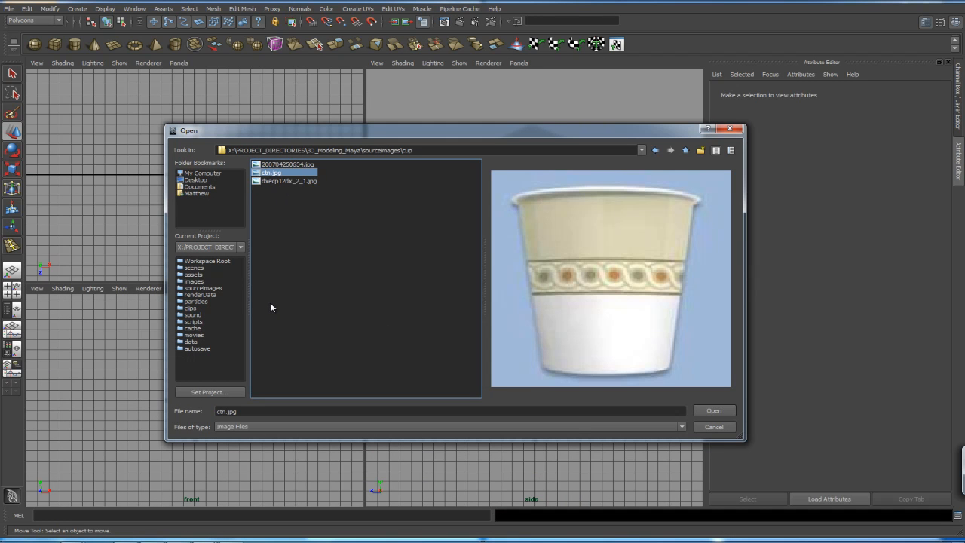
{"action": "left_click", "coordinate": [714, 411]}
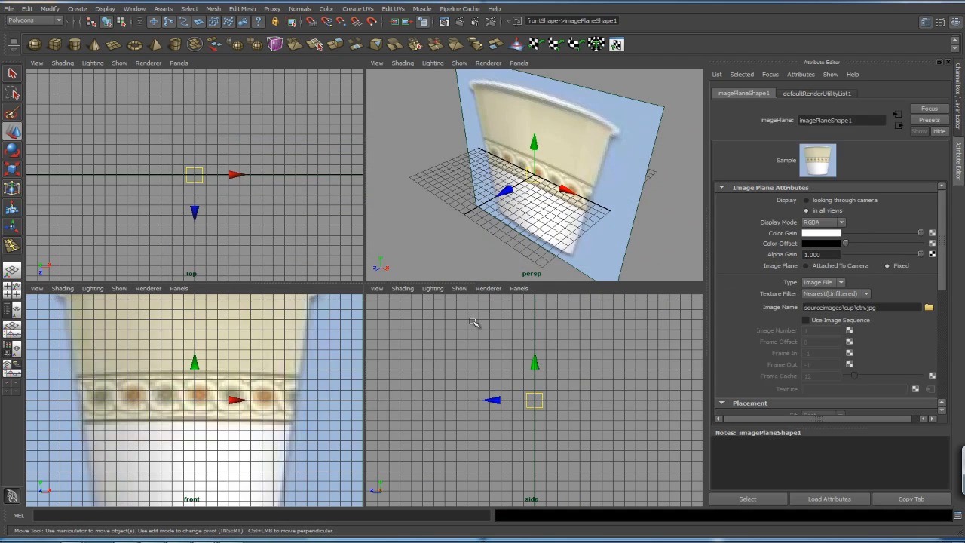
Display the cup image plane only when looking through its camera and darken its Color Gain.
{"action": "scroll", "coordinate": [537, 175], "scroll_direction": "down", "scroll_amount": 5}
{"action": "left_click_drag", "start_coordinate": [541, 166], "coordinate": [569, 168], "text": "alt"}
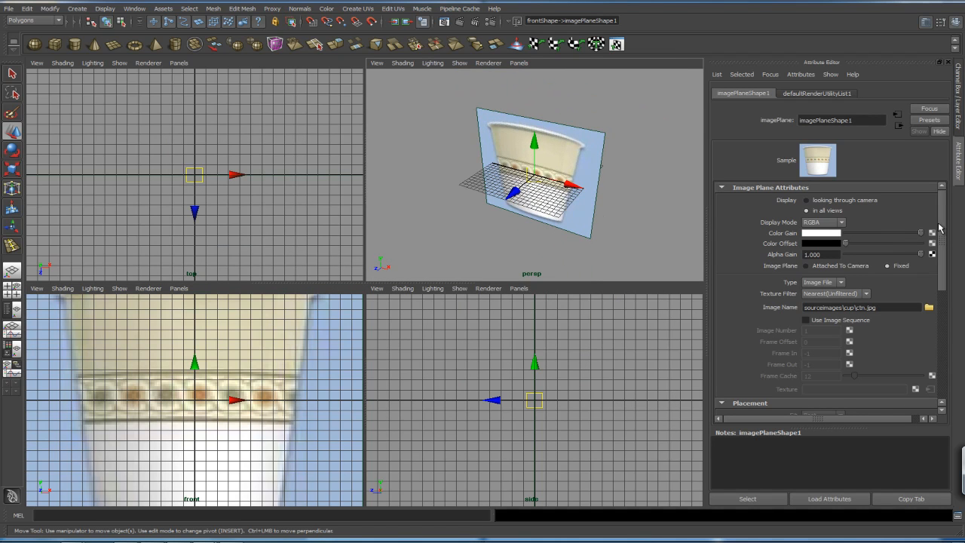
{"action": "left_click", "coordinate": [851, 201]}
{"action": "left_click_drag", "start_coordinate": [920, 233], "coordinate": [921, 349]}
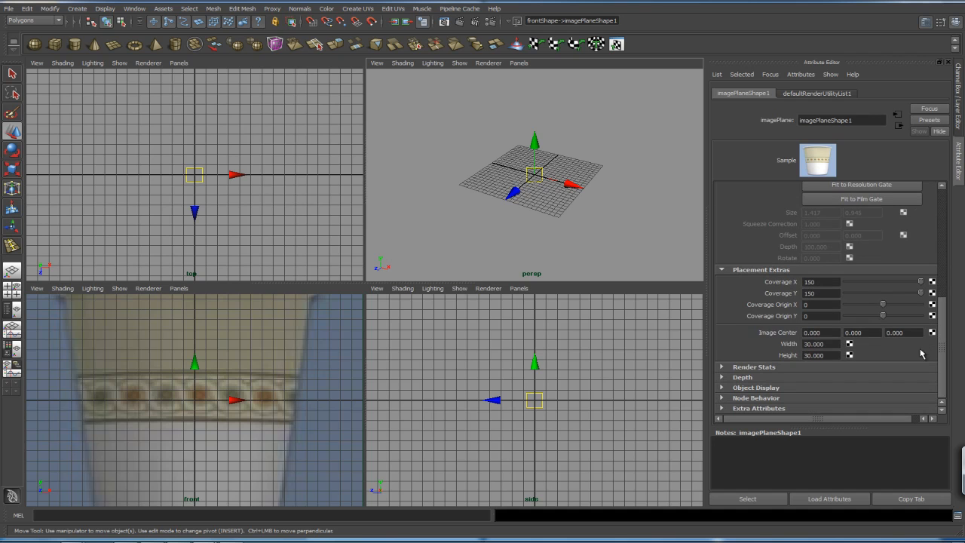
Frame the whole cup image in the front view and deselect the image plane.
{"action": "right_click_drag", "start_coordinate": [355, 354], "coordinate": [30, 339], "text": "alt"}
{"action": "middle_click_drag", "start_coordinate": [166, 359], "coordinate": [174, 361], "text": "alt"}
{"action": "right_click_drag", "start_coordinate": [177, 362], "coordinate": [279, 383], "text": "alt"}
{"action": "middle_click_drag", "start_coordinate": [293, 349], "coordinate": [291, 365], "text": "alt"}
{"action": "right_click_drag", "start_coordinate": [291, 365], "coordinate": [267, 386], "text": "alt"}
{"action": "middle_click_drag", "start_coordinate": [267, 386], "coordinate": [244, 329], "text": "alt"}
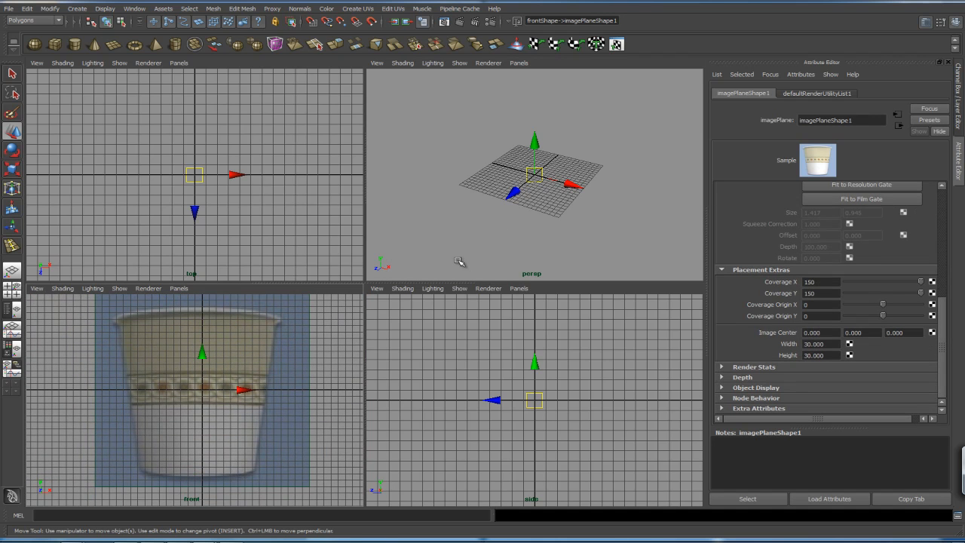
{"action": "middle_click_drag", "start_coordinate": [303, 361], "coordinate": [305, 377], "text": "alt"}
{"action": "left_click", "coordinate": [516, 232]}
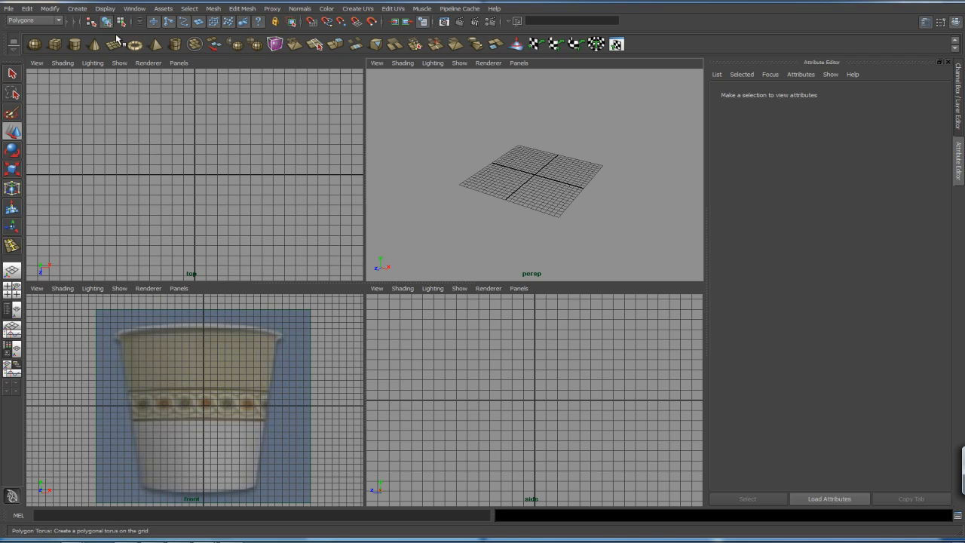
Create a polygon cylinder at the origin and show it against the cup image in an enlarged front view.
{"action": "left_click", "coordinate": [77, 45]}
{"action": "right_click_drag", "start_coordinate": [541, 208], "coordinate": [581, 220], "text": "alt"}
{"action": "mouse_move", "coordinate": [580, 220]}
{"action": "left_mouse_down", "text": "alt"}
{"action": "mouse_move", "coordinate": [590, 239]}
{"action": "mouse_move", "coordinate": [595, 225]}
{"action": "left_mouse_up", "text": "alt"}
{"action": "right_click_drag", "start_coordinate": [211, 420], "coordinate": [264, 413], "text": "alt"}
{"action": "middle_click_drag", "start_coordinate": [264, 414], "coordinate": [267, 387], "text": "alt"}
{"action": "key", "text": "space"}
{"action": "right_click_drag", "start_coordinate": [542, 325], "coordinate": [461, 294], "text": "alt"}
{"action": "middle_click_drag", "start_coordinate": [461, 294], "coordinate": [455, 318], "text": "alt"}
{"action": "middle_click_drag", "start_coordinate": [523, 279], "coordinate": [499, 304], "text": "alt"}
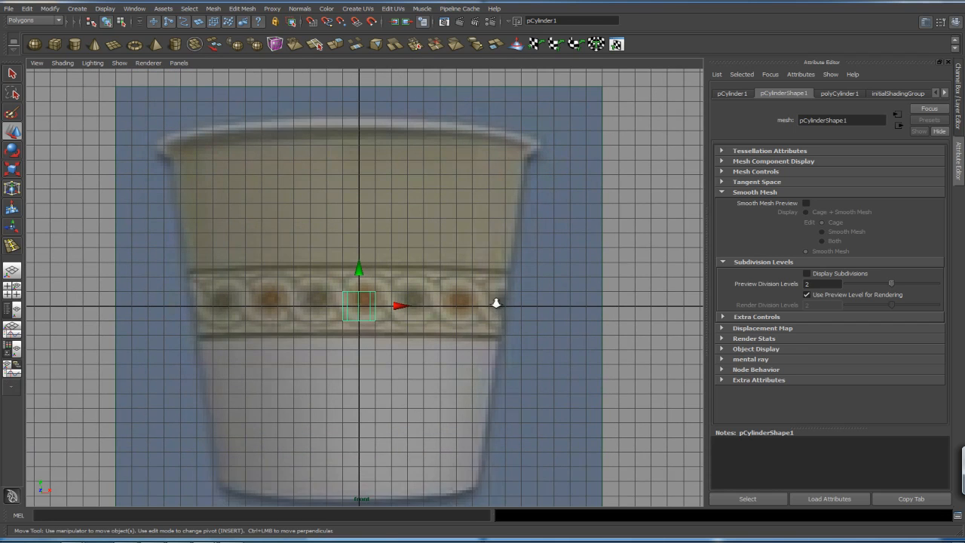
{"action": "right_click_drag", "start_coordinate": [499, 304], "coordinate": [414, 297], "text": "alt"}
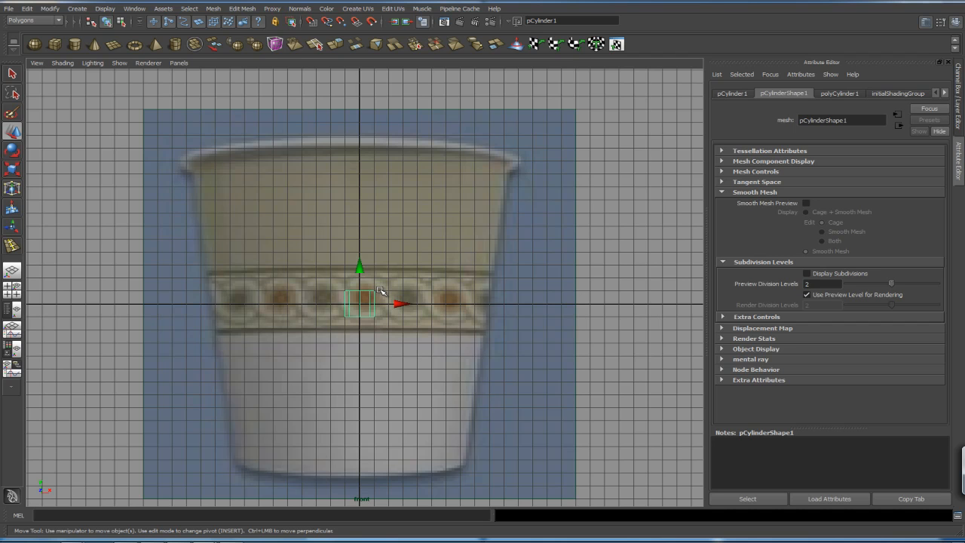
Move the cylinder's top vertices up to the cup's rim and scale them out to the rim's width in the image.
{"action": "right_click_drag", "start_coordinate": [371, 291], "coordinate": [329, 284]}
{"action": "left_click_drag", "start_coordinate": [329, 284], "coordinate": [390, 301]}
{"action": "left_click_drag", "start_coordinate": [361, 256], "coordinate": [531, 219]}
{"action": "key", "text": "r"}
Move the cylinder's bottom vertices down to the cup's base and scale them out to the base's width in the image.
{"action": "left_click_drag", "start_coordinate": [315, 287], "coordinate": [461, 367]}
{"action": "key", "text": "w"}
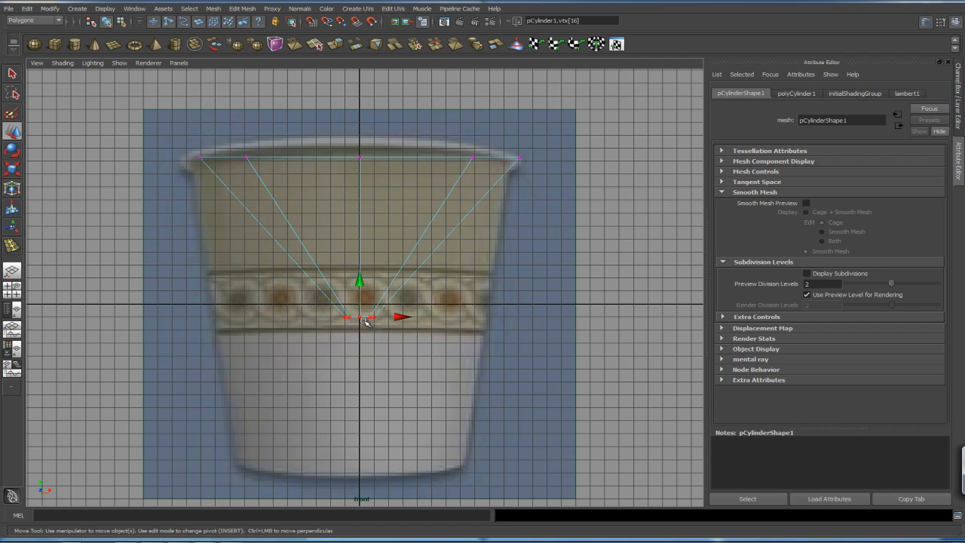
{"action": "left_click_drag", "start_coordinate": [359, 327], "coordinate": [354, 386]}
{"action": "key", "text": "ctrl+z"}
{"action": "left_click_drag", "start_coordinate": [361, 282], "coordinate": [357, 440]}
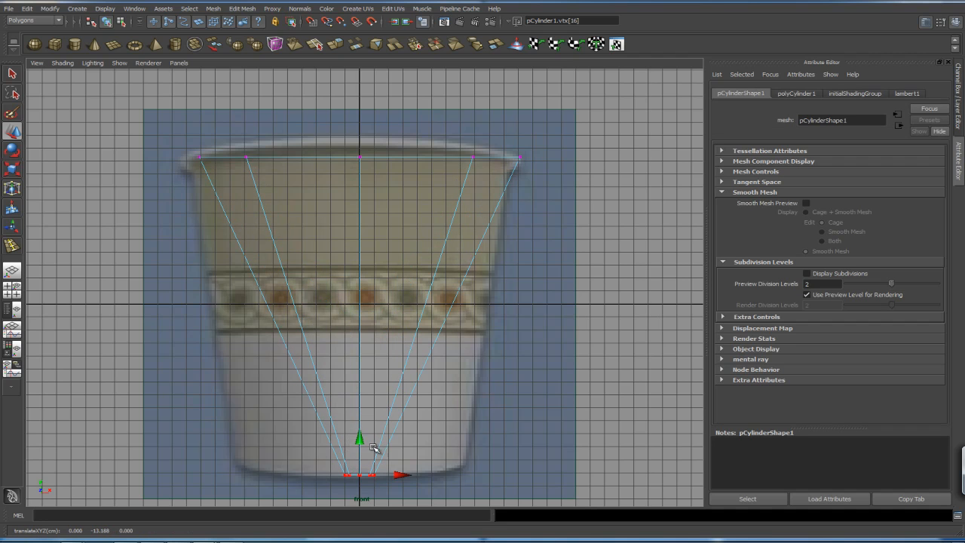
{"action": "key", "text": "r"}
{"action": "left_click_drag", "start_coordinate": [360, 476], "coordinate": [494, 471]}
{"action": "key", "text": "w"}
{"action": "left_click_drag", "start_coordinate": [363, 439], "coordinate": [343, 386]}
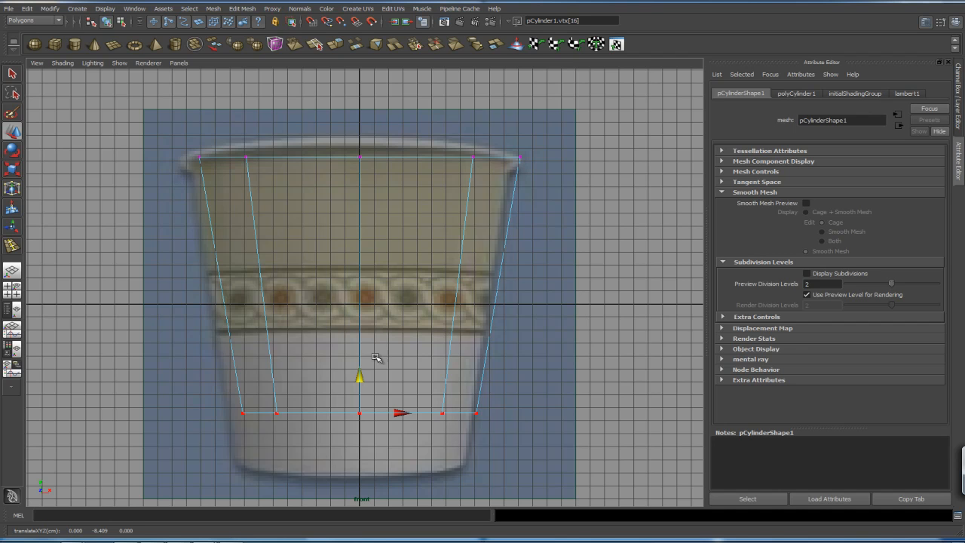
{"action": "left_click_drag", "start_coordinate": [360, 377], "coordinate": [360, 427]}
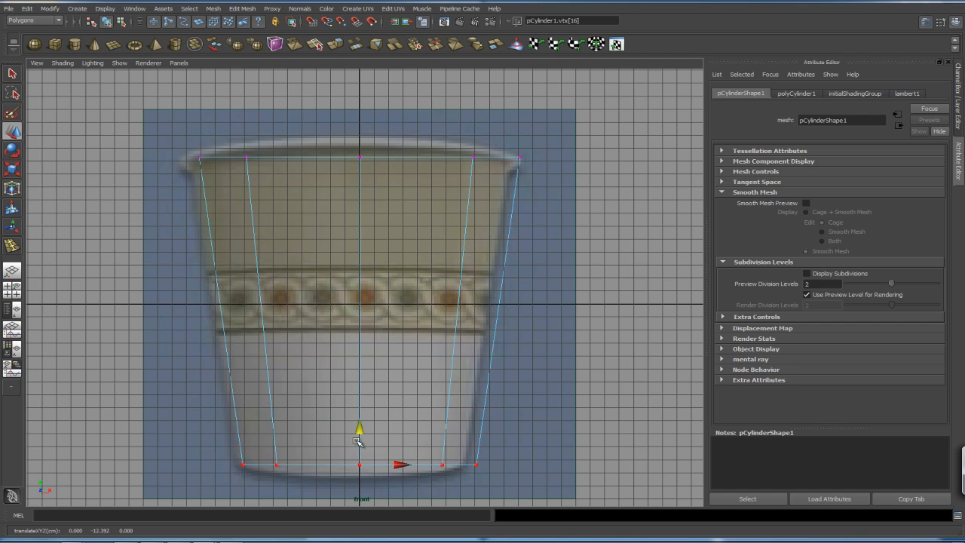
{"action": "left_click_drag", "start_coordinate": [360, 425], "coordinate": [361, 431]}
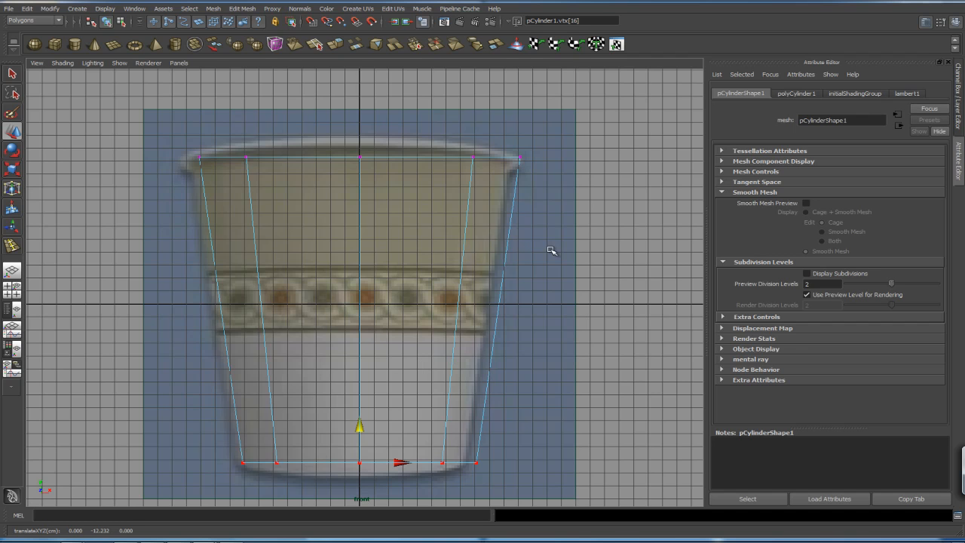
Set the front image plane's Image Center X to 0.5 to line the cup image up with the cylinder.
{"action": "left_click", "coordinate": [37, 65]}
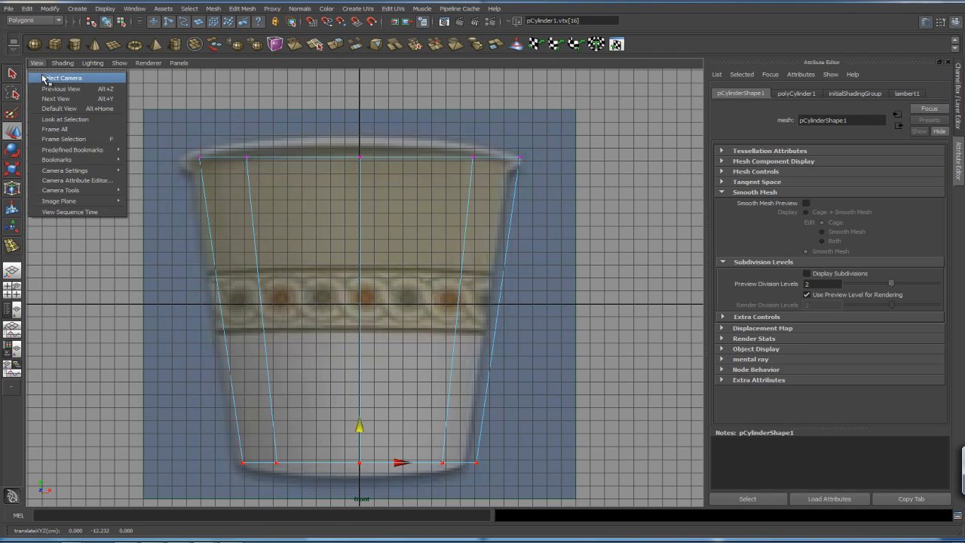
{"action": "left_click", "coordinate": [46, 78]}
{"action": "left_click", "coordinate": [817, 93]}
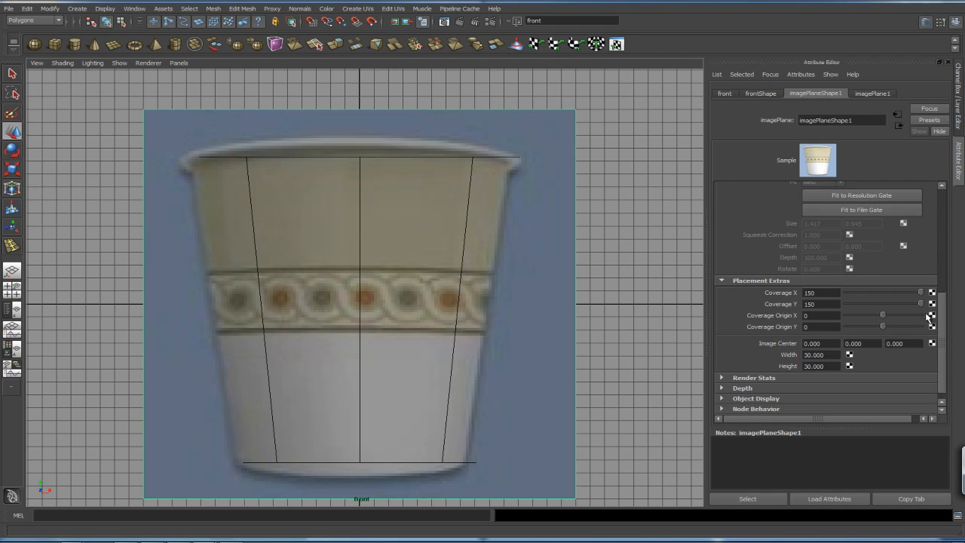
{"action": "left_click_drag", "start_coordinate": [826, 344], "coordinate": [828, 344], "text": "ctrl"}
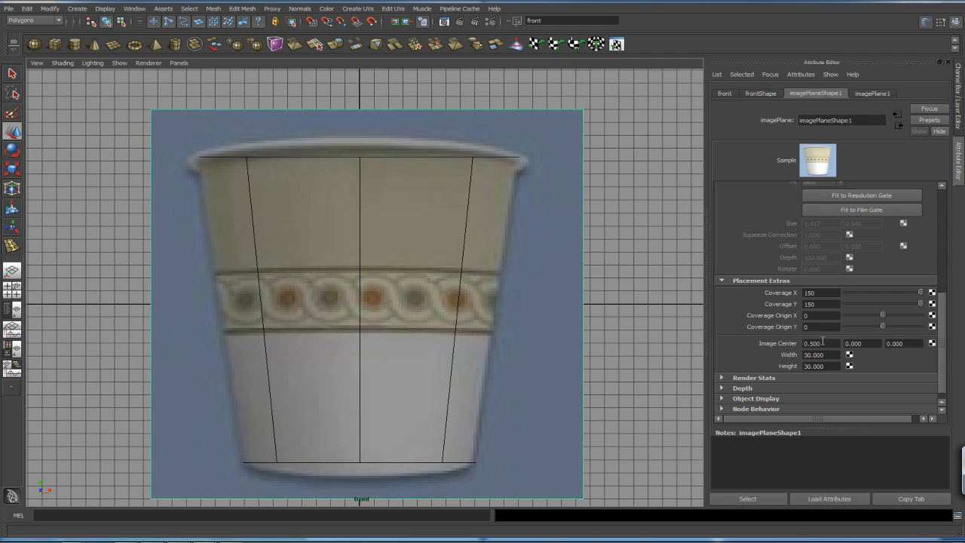
{"action": "left_click", "coordinate": [647, 193]}
Select the cylinder and show it shaded in an enlarged perspective view.
{"action": "left_click", "coordinate": [463, 229]}
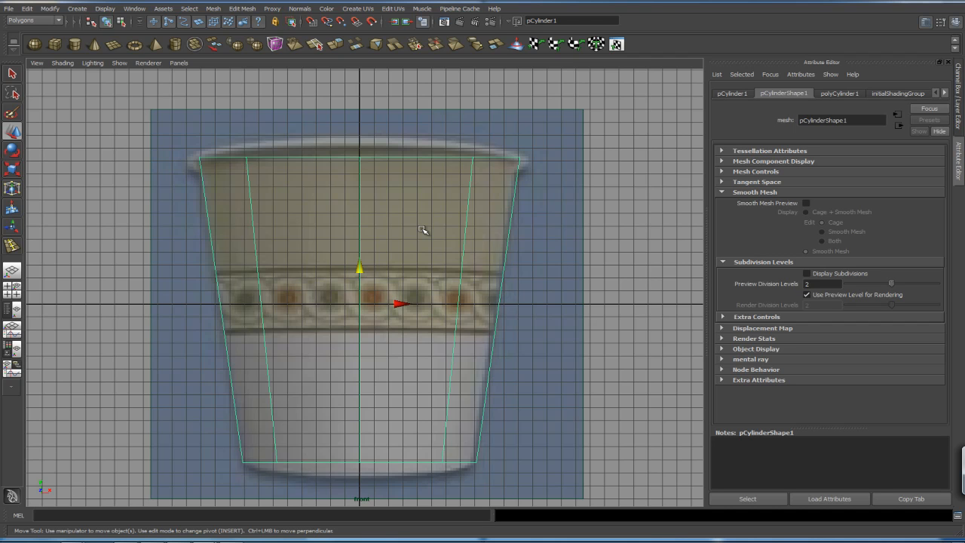
{"action": "key", "text": "space"}
{"action": "key", "text": "space"}
{"action": "scroll", "coordinate": [556, 215], "scroll_direction": "down", "scroll_amount": 10}
{"action": "left_click_drag", "start_coordinate": [461, 250], "coordinate": [499, 273], "text": "alt"}
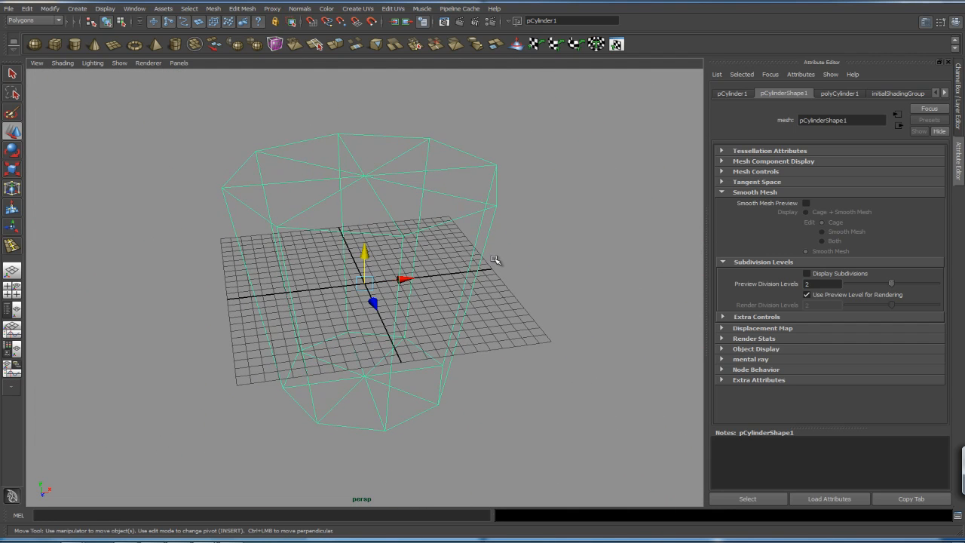
{"action": "key", "text": "5"}
Extrude the cylinder's top cap faces with an Offset of 0.6 to form the wall thickness at the rim.
{"action": "right_click_drag", "start_coordinate": [442, 177], "coordinate": [442, 202]}
{"action": "left_click_drag", "start_coordinate": [208, 129], "coordinate": [516, 237]}
{"action": "left_click_drag", "start_coordinate": [525, 246], "coordinate": [529, 216], "text": "alt"}
{"action": "left_click_drag", "start_coordinate": [548, 251], "coordinate": [508, 265], "text": "alt"}
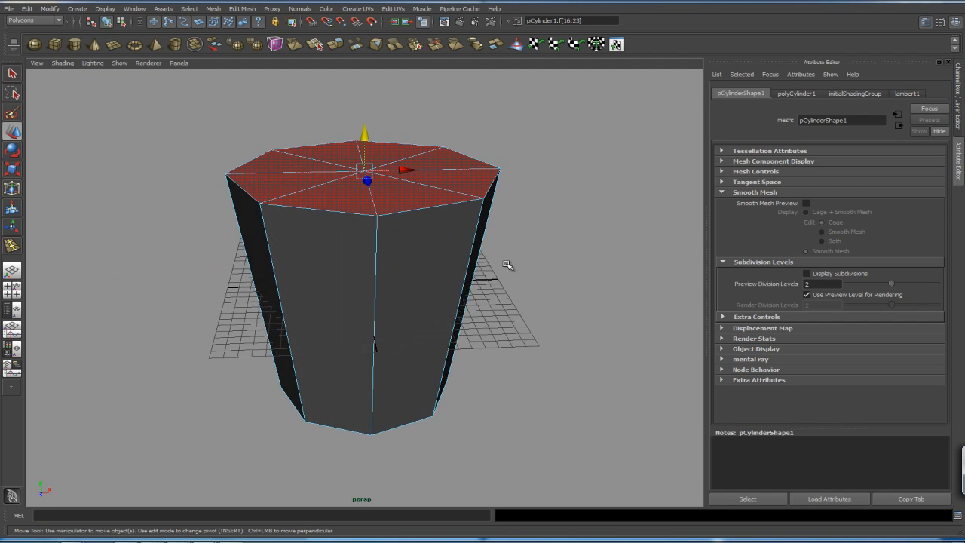
{"action": "left_click", "coordinate": [254, 11]}
{"action": "left_click", "coordinate": [262, 32]}
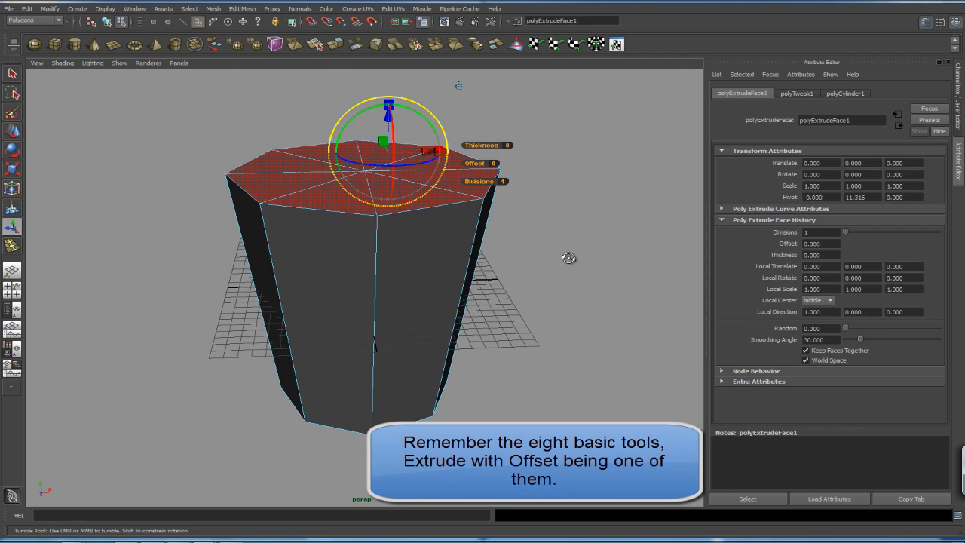
{"action": "left_click_drag", "start_coordinate": [569, 259], "coordinate": [571, 268], "text": "alt"}
{"action": "left_click_drag", "start_coordinate": [473, 161], "coordinate": [480, 160]}
{"action": "left_click_drag", "start_coordinate": [559, 224], "coordinate": [537, 244], "text": "alt"}
{"action": "right_click_drag", "start_coordinate": [537, 243], "coordinate": [593, 237], "text": "alt"}
{"action": "middle_click_drag", "start_coordinate": [593, 238], "coordinate": [557, 307], "text": "alt"}
{"action": "left_click_drag", "start_coordinate": [525, 291], "coordinate": [521, 255], "text": "alt"}
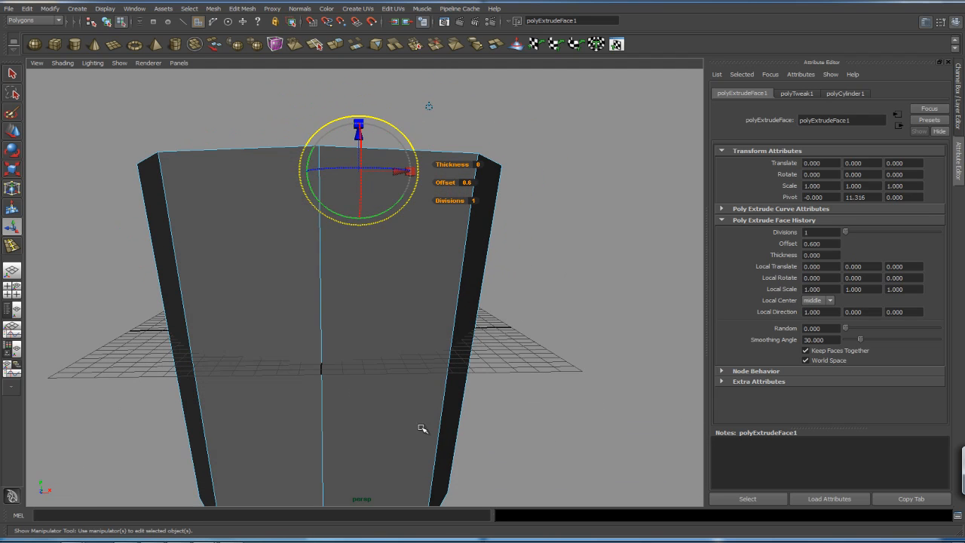
{"action": "right_click_drag", "start_coordinate": [535, 244], "coordinate": [456, 244], "text": "alt"}
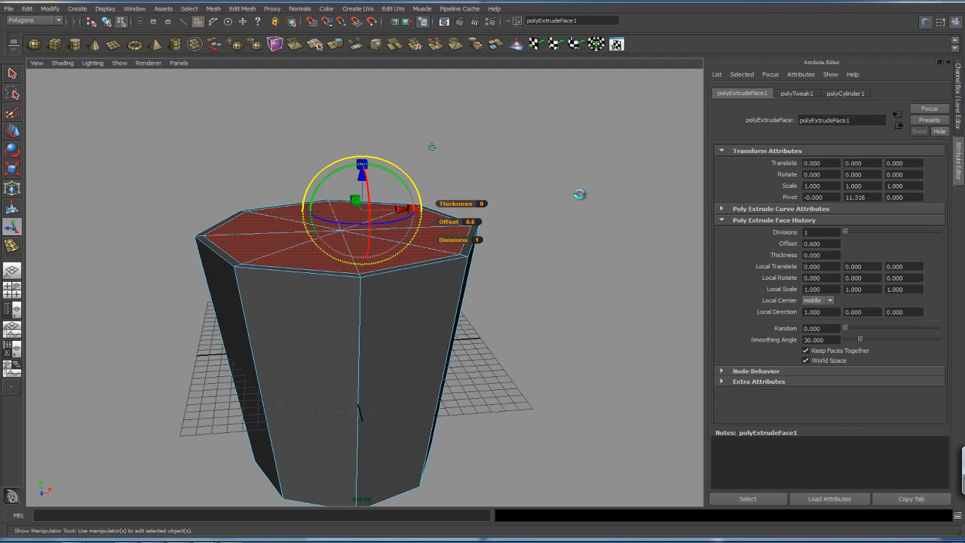
Extrude the inner top faces down inside the cup to just above its base, with a Local Translate Z of -22.938.
{"action": "key", "text": "ctrl+e"}
{"action": "mouse_move", "coordinate": [551, 316]}
{"action": "left_mouse_down", "text": "alt"}
{"action": "mouse_move", "coordinate": [497, 326]}
{"action": "mouse_move", "coordinate": [516, 303]}
{"action": "mouse_move", "coordinate": [544, 309]}
{"action": "left_mouse_up", "text": "alt"}
{"action": "left_click_drag", "start_coordinate": [373, 177], "coordinate": [375, 352]}
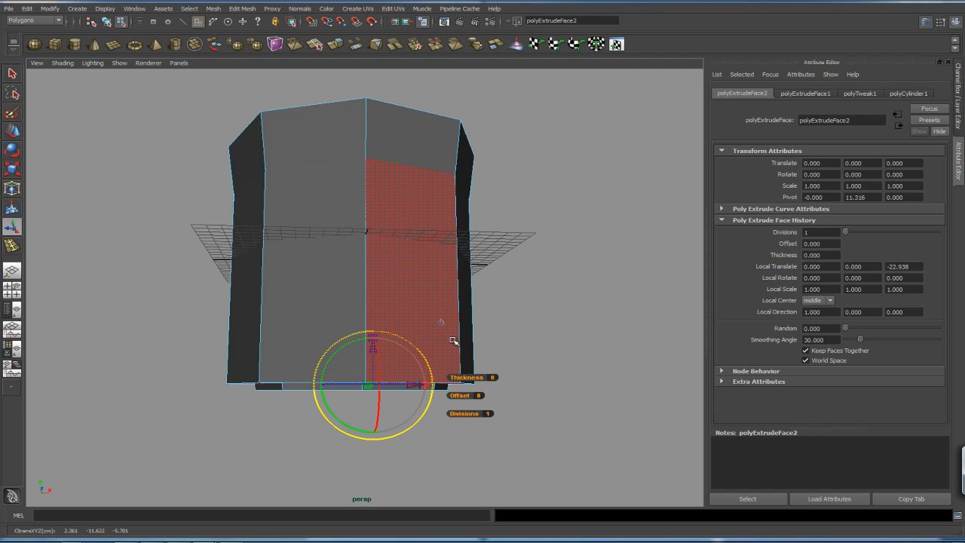
Scale down the hollow's bottom faces in the front view so the inner wall runs parallel to the outer wall.
{"action": "key", "text": "space"}
{"action": "key", "text": "space"}
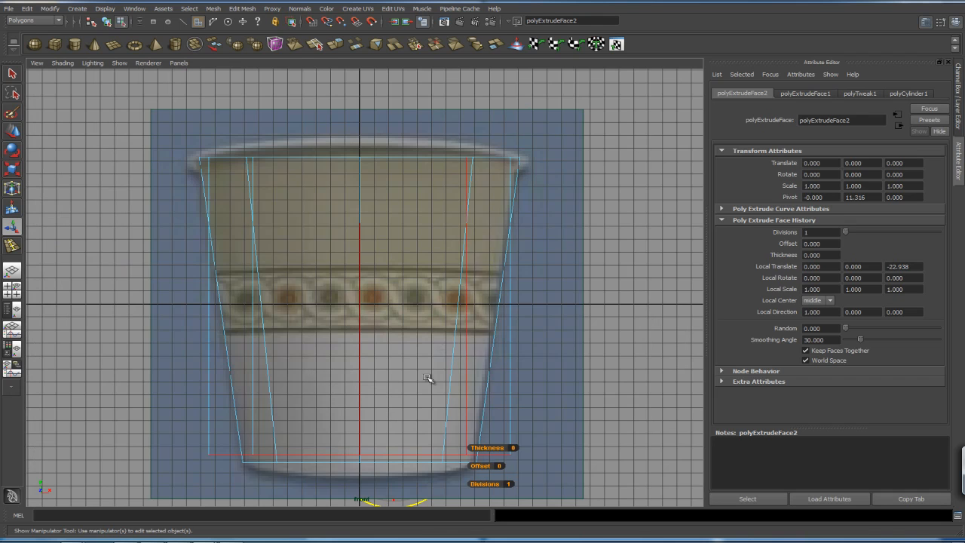
{"action": "middle_click_drag", "start_coordinate": [431, 371], "coordinate": [474, 316], "text": "alt"}
{"action": "right_click_drag", "start_coordinate": [474, 317], "coordinate": [521, 309], "text": "alt"}
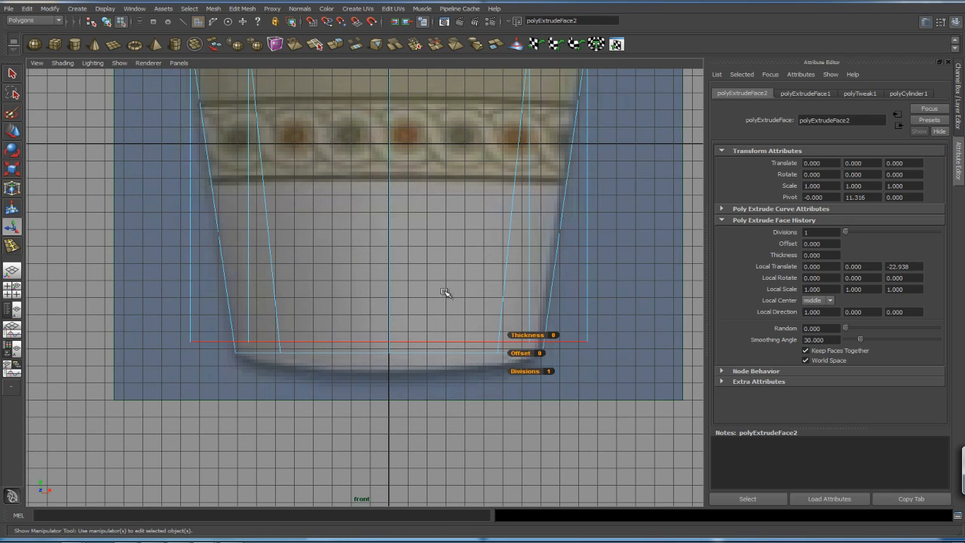
{"action": "key", "text": "r"}
{"action": "left_click_drag", "start_coordinate": [389, 342], "coordinate": [320, 339]}
{"action": "middle_click_drag", "start_coordinate": [442, 211], "coordinate": [383, 306], "text": "alt"}
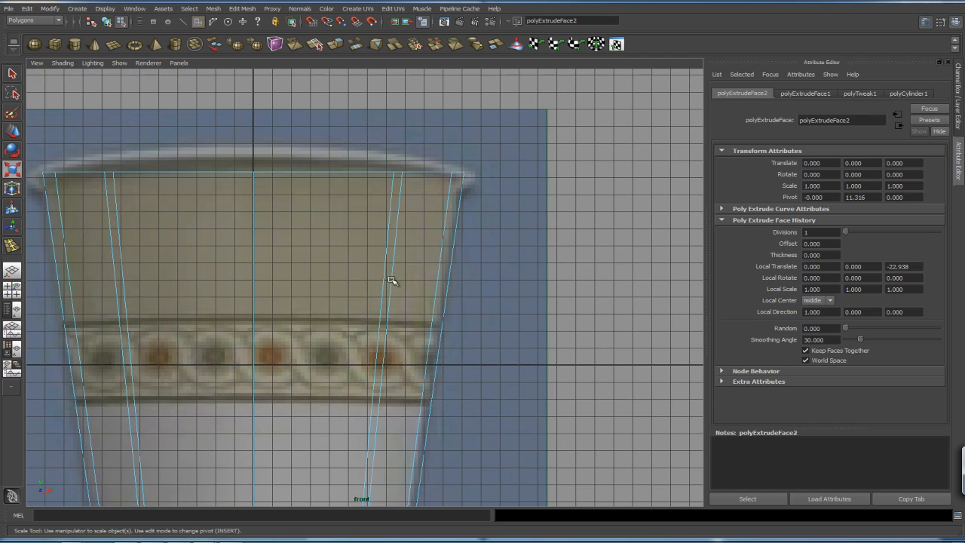
{"action": "right_click_drag", "start_coordinate": [435, 269], "coordinate": [486, 209], "text": "alt"}
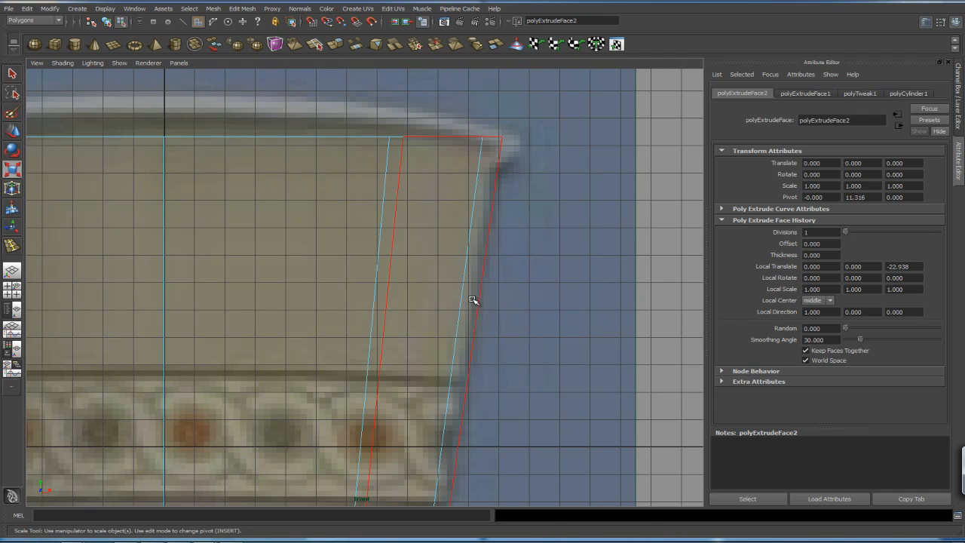
{"action": "right_click_drag", "start_coordinate": [462, 302], "coordinate": [523, 263], "text": "alt"}
{"action": "middle_click_drag", "start_coordinate": [524, 263], "coordinate": [414, 243], "text": "alt"}
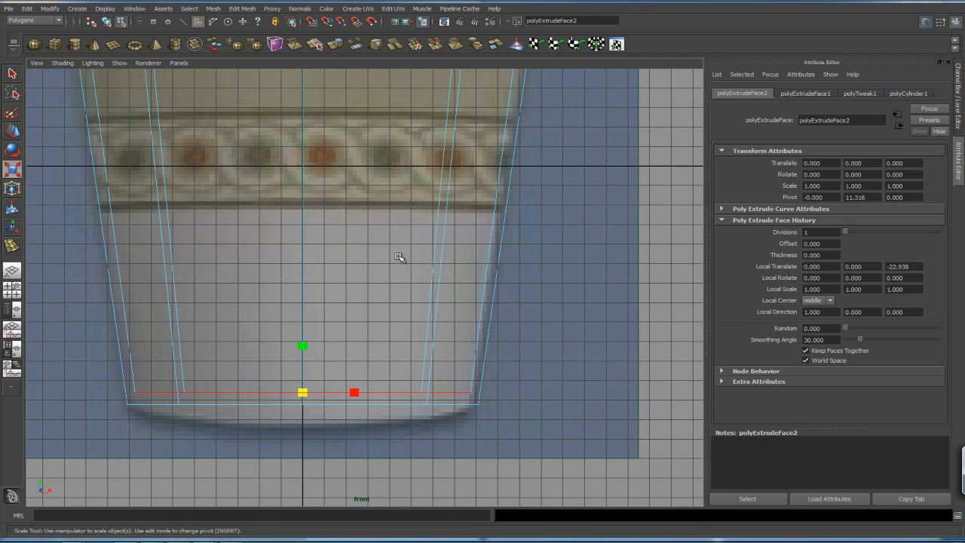
{"action": "mouse_move", "coordinate": [302, 393]}
{"action": "left_mouse_down"}
{"action": "mouse_move", "coordinate": [282, 385]}
{"action": "mouse_move", "coordinate": [302, 392]}
{"action": "left_mouse_up"}
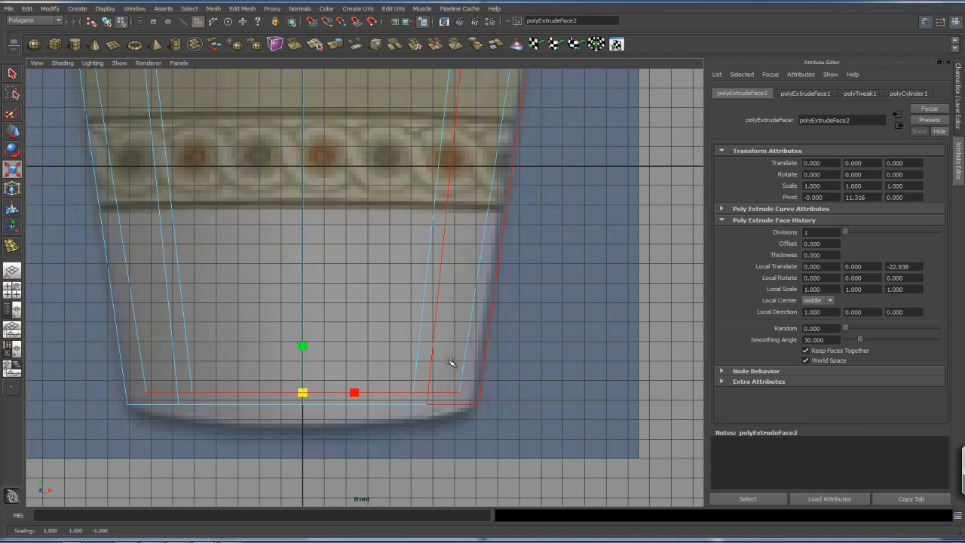
Slightly adjust the height of the hollow's bottom faces above the cup's base.
{"action": "middle_click_drag", "start_coordinate": [551, 346], "coordinate": [575, 329], "text": "alt"}
{"action": "key", "text": "w"}
{"action": "left_click_drag", "start_coordinate": [342, 326], "coordinate": [334, 320]}
{"action": "middle_click_drag", "start_coordinate": [491, 254], "coordinate": [450, 282], "text": "alt"}
Insert an edge loop around the outer wall just below the cup's rim.
{"action": "key", "text": "space"}
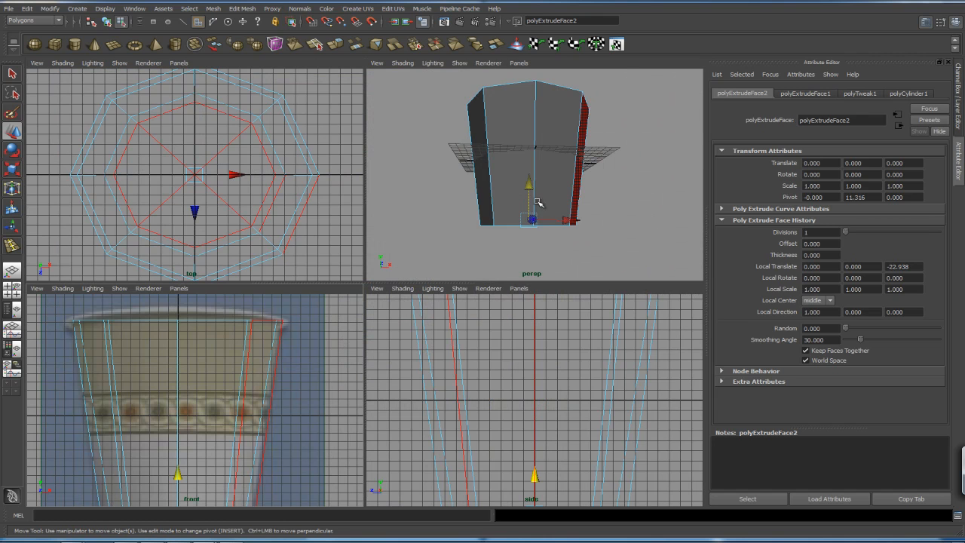
{"action": "key", "text": "space"}
{"action": "left_click_drag", "start_coordinate": [580, 216], "coordinate": [476, 294], "text": "alt"}
{"action": "right_click_drag", "start_coordinate": [476, 293], "coordinate": [533, 303], "text": "alt"}
{"action": "left_click_drag", "start_coordinate": [532, 303], "coordinate": [535, 288], "text": "alt"}
{"action": "right_click_drag", "start_coordinate": [500, 263], "coordinate": [576, 254], "text": "alt"}
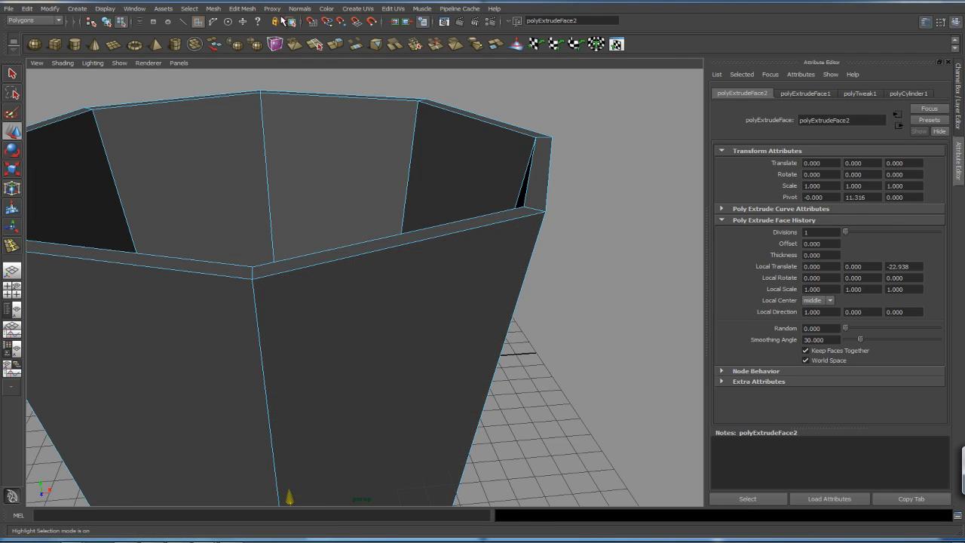
{"action": "left_click", "coordinate": [251, 10]}
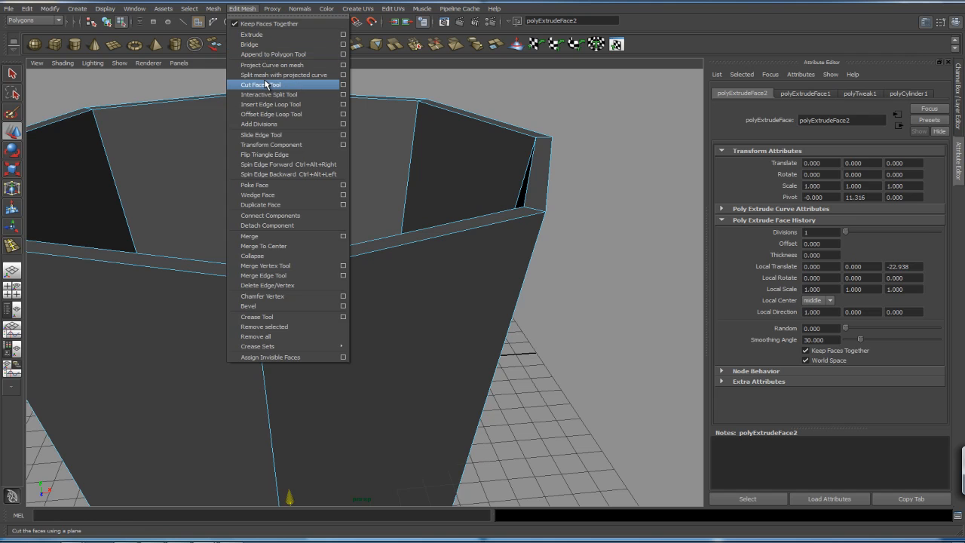
{"action": "left_click", "coordinate": [270, 104]}
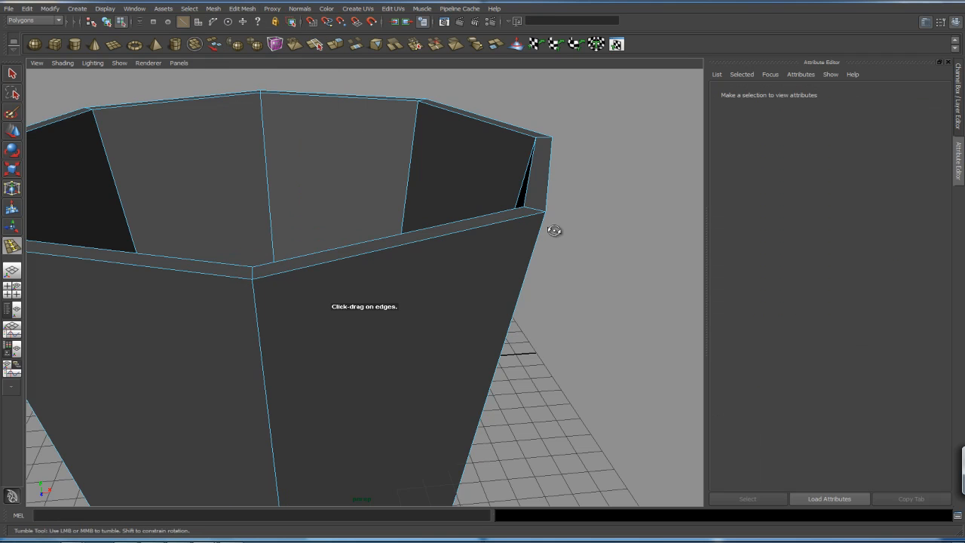
{"action": "left_click_drag", "start_coordinate": [565, 233], "coordinate": [530, 230], "text": "alt"}
{"action": "left_click_drag", "start_coordinate": [408, 259], "coordinate": [407, 243]}
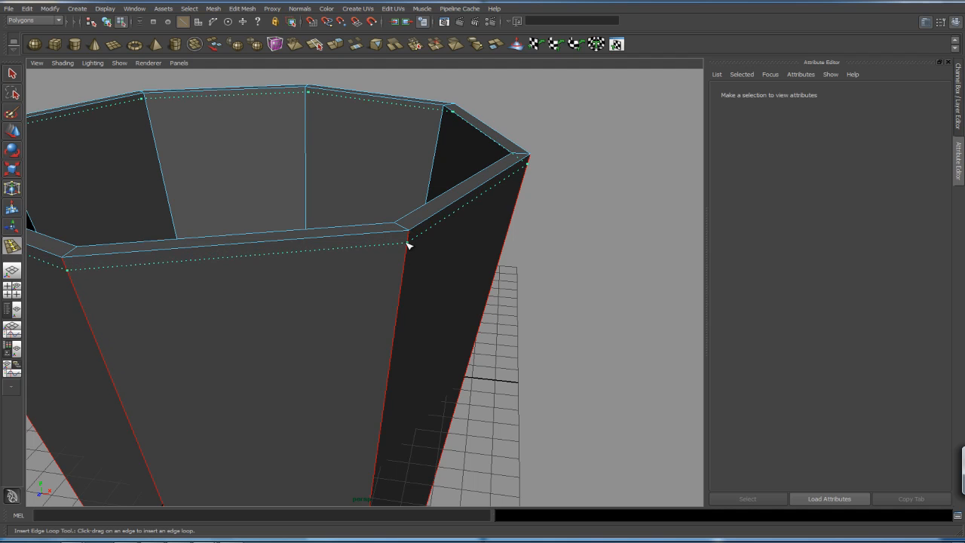
{"action": "left_click_drag", "start_coordinate": [407, 243], "coordinate": [408, 243]}
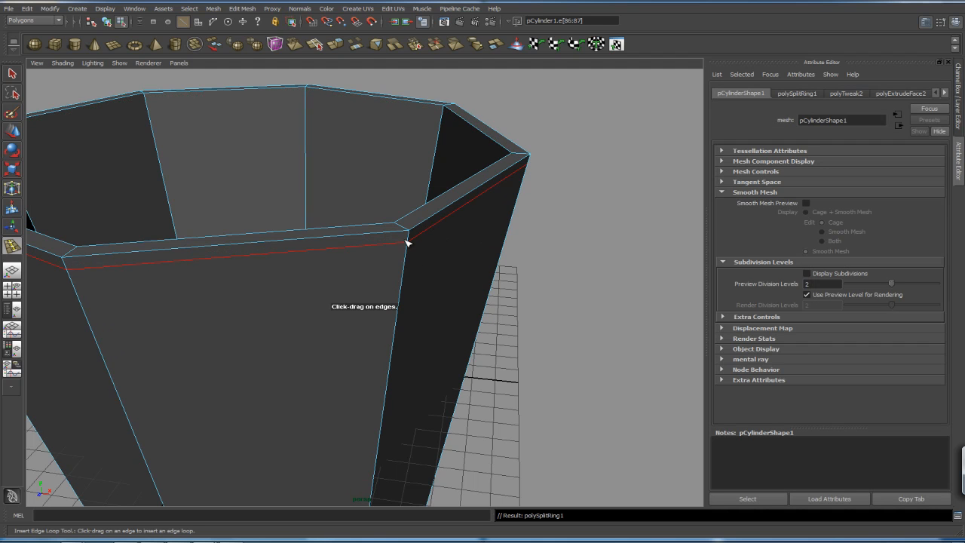
{"action": "key", "text": "q"}
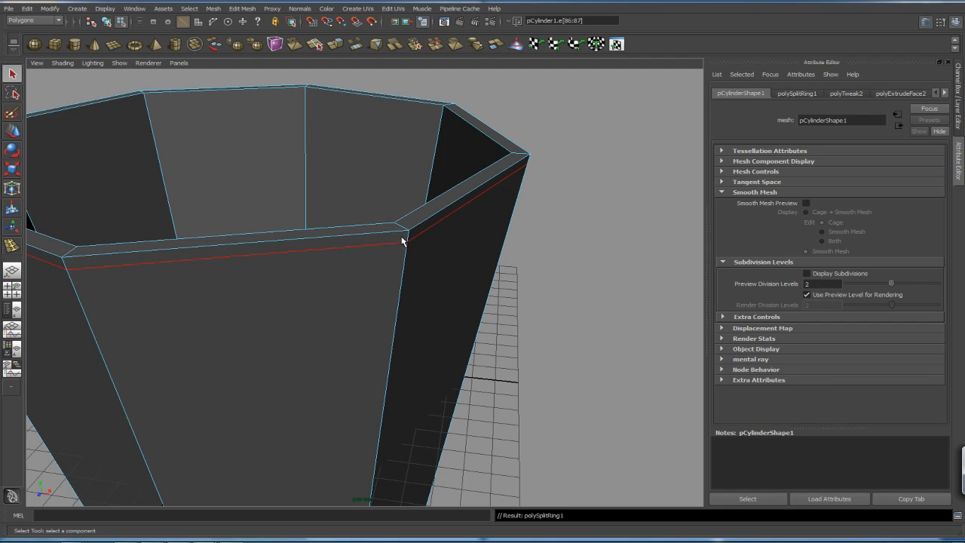
Extrude the narrow ring of outer faces below the rim outwards, with a Local Translate Z of 0.432.
{"action": "right_click", "coordinate": [402, 242]}
{"action": "left_click", "coordinate": [400, 261]}
{"action": "left_click", "coordinate": [400, 240]}
{"action": "double_click", "coordinate": [416, 232], "text": "shift"}
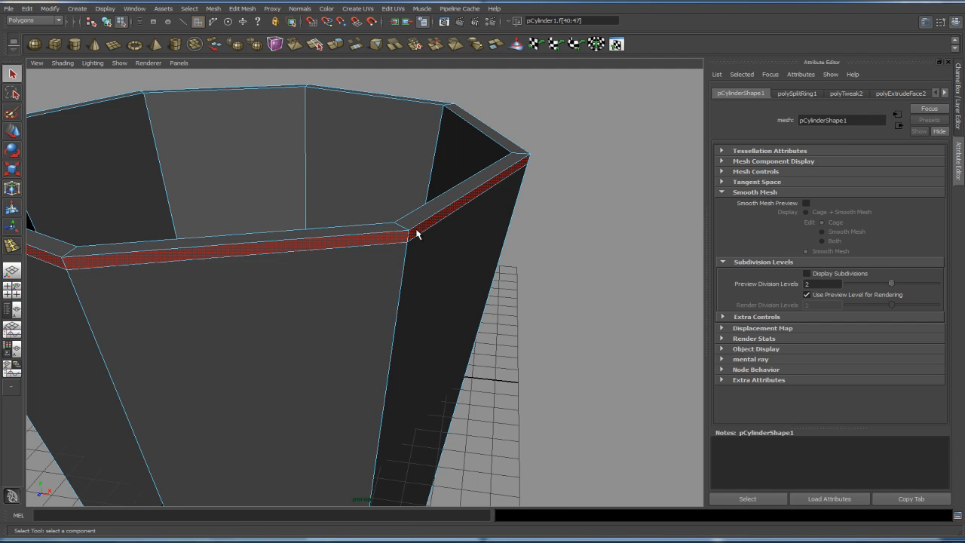
{"action": "right_click_drag", "start_coordinate": [571, 211], "coordinate": [290, 212], "text": "alt"}
{"action": "left_click_drag", "start_coordinate": [290, 212], "coordinate": [386, 216], "text": "alt"}
{"action": "right_click_drag", "start_coordinate": [386, 217], "coordinate": [555, 240], "text": "alt"}
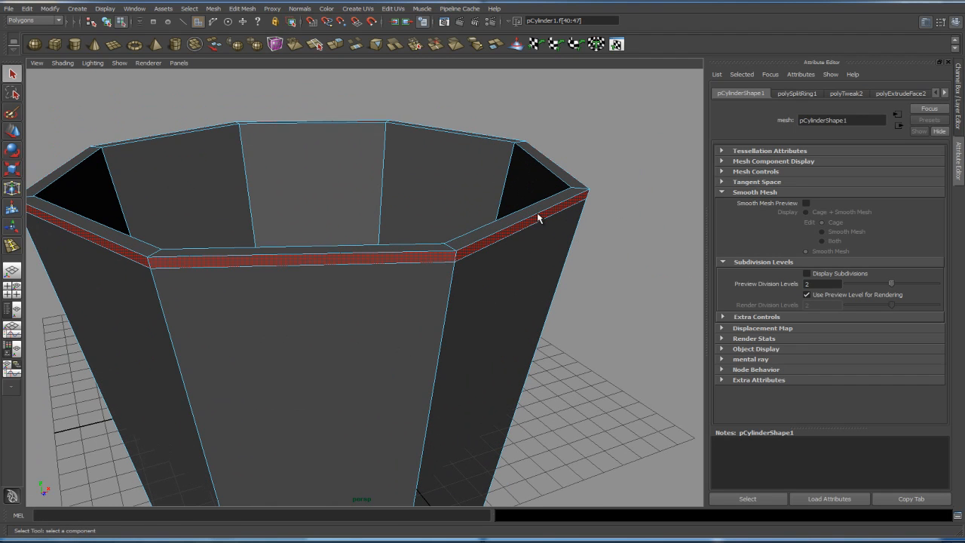
{"action": "left_click", "coordinate": [242, 8]}
{"action": "left_click", "coordinate": [260, 34]}
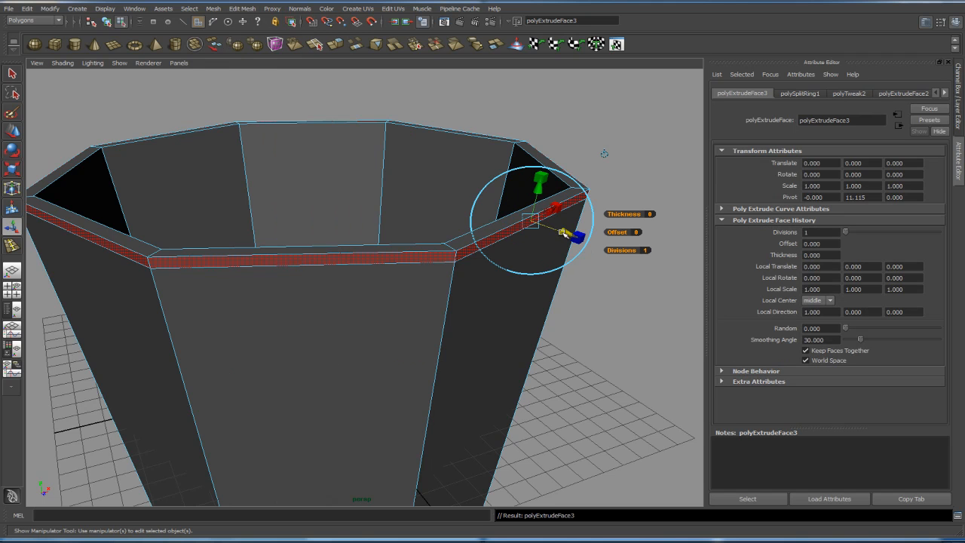
{"action": "left_click_drag", "start_coordinate": [564, 234], "coordinate": [576, 240]}
Select the edge loop along the middle of the rim's top and raise it slightly to round the lip.
{"action": "left_click", "coordinate": [496, 236]}
{"action": "right_click_drag", "start_coordinate": [497, 236], "coordinate": [501, 221]}
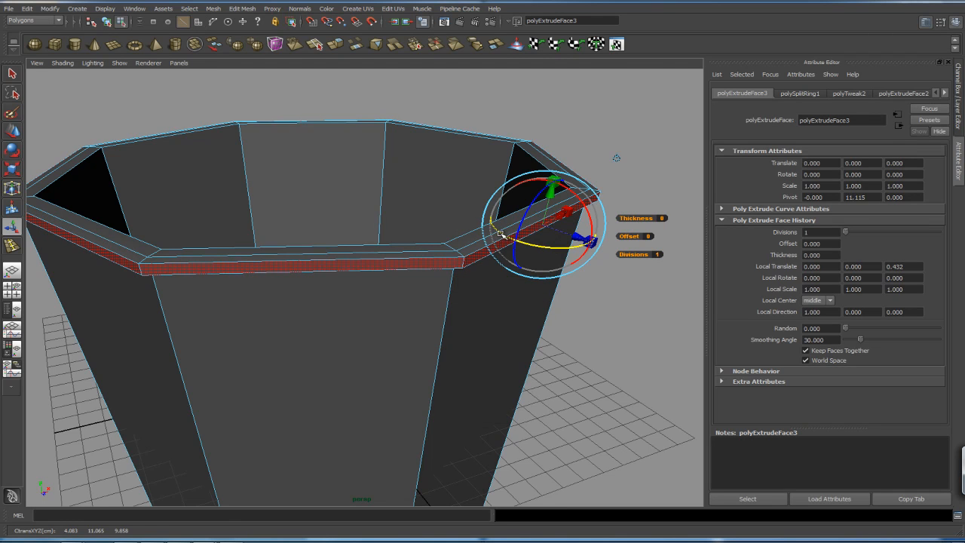
{"action": "key", "text": "q"}
{"action": "double_click", "coordinate": [508, 231]}
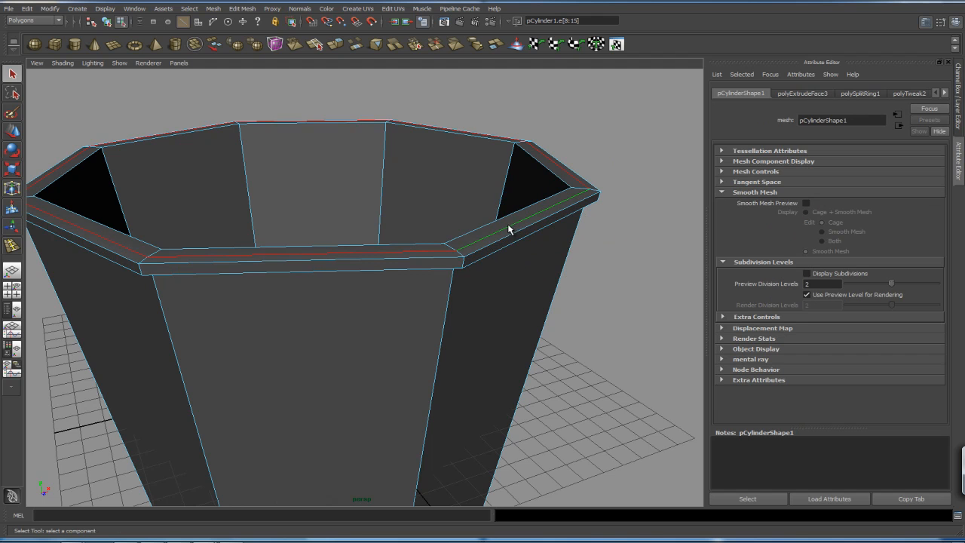
{"action": "key", "text": "w"}
{"action": "left_click_drag", "start_coordinate": [311, 132], "coordinate": [310, 125]}
Examine the raised lip and the cup's interior from several angles.
{"action": "left_click_drag", "start_coordinate": [574, 210], "coordinate": [500, 237], "text": "alt"}
{"action": "right_click_drag", "start_coordinate": [500, 237], "coordinate": [473, 220], "text": "alt"}
{"action": "left_click_drag", "start_coordinate": [474, 220], "coordinate": [474, 269], "text": "alt"}
{"action": "middle_click_drag", "start_coordinate": [475, 270], "coordinate": [478, 218], "text": "alt"}
{"action": "left_click_drag", "start_coordinate": [478, 218], "coordinate": [497, 240], "text": "alt"}
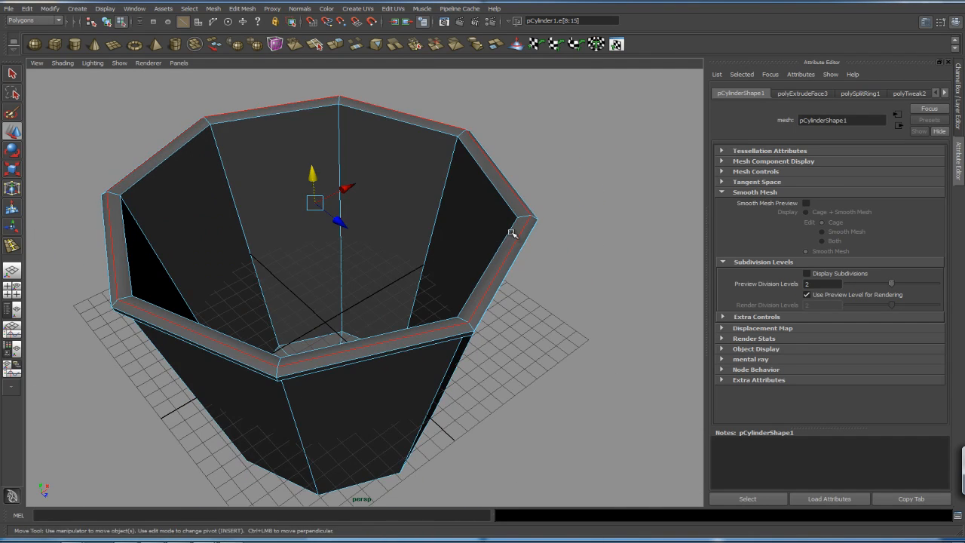
{"action": "right_click_drag", "start_coordinate": [511, 235], "coordinate": [537, 256], "text": "alt"}
{"action": "left_click_drag", "start_coordinate": [537, 256], "coordinate": [516, 289], "text": "alt"}
{"action": "right_click_drag", "start_coordinate": [515, 289], "coordinate": [600, 277], "text": "alt"}
{"action": "left_click_drag", "start_coordinate": [600, 277], "coordinate": [583, 256], "text": "alt"}
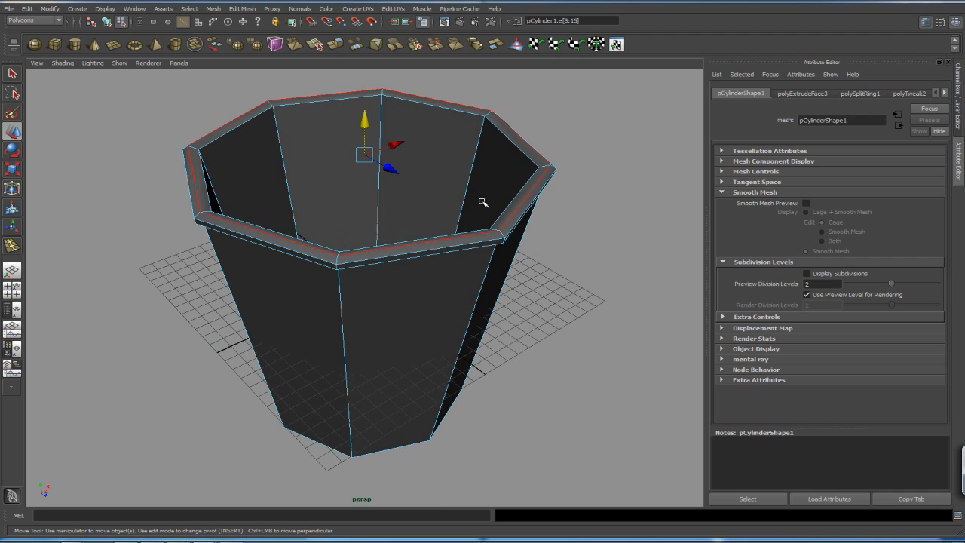
Hide the grid in the perspective view.
{"action": "left_click", "coordinate": [120, 63]}
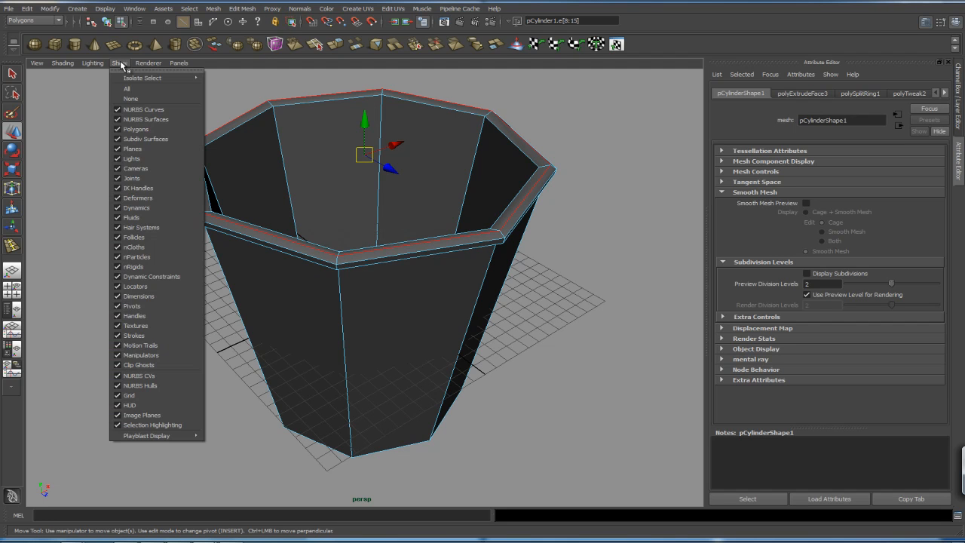
{"action": "left_click", "coordinate": [129, 395]}
{"action": "left_click_drag", "start_coordinate": [505, 257], "coordinate": [502, 221], "text": "alt"}
Preview the whole cup smoothed in object mode, and return it to the unsmoothed display.
{"action": "key", "text": "F8"}
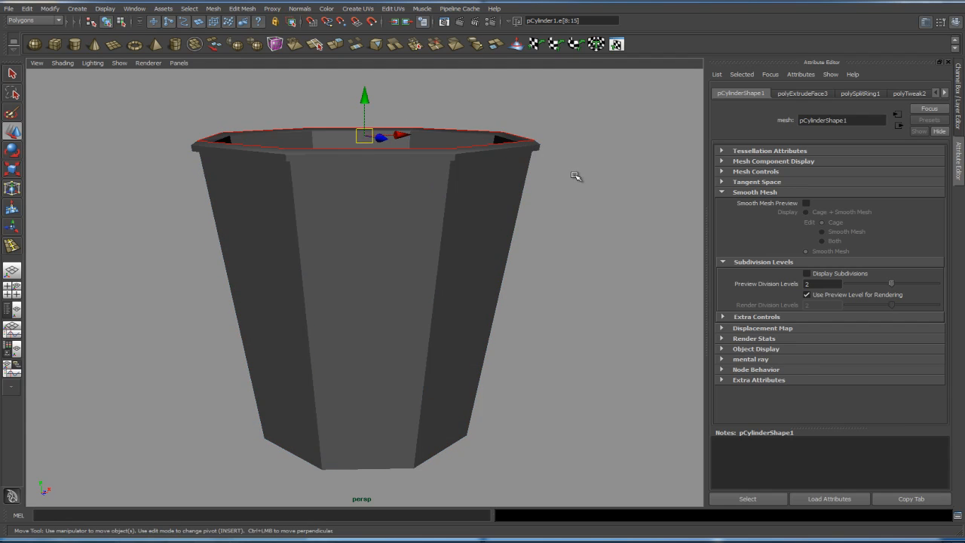
{"action": "left_click", "coordinate": [579, 174]}
{"action": "left_click", "coordinate": [528, 213]}
{"action": "key", "text": "3"}
{"action": "left_click_drag", "start_coordinate": [594, 221], "coordinate": [518, 227], "text": "alt"}
{"action": "key", "text": "1"}
Select all eight triangular faces on the underside of the cup.
{"action": "left_click_drag", "start_coordinate": [480, 280], "coordinate": [513, 251], "text": "alt"}
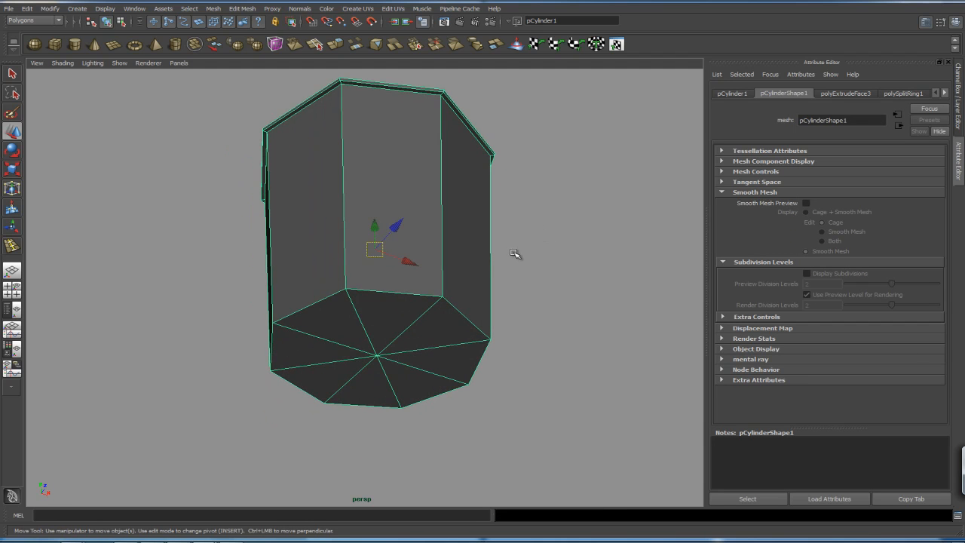
{"action": "left_click_drag", "start_coordinate": [453, 285], "coordinate": [421, 284], "text": "alt"}
{"action": "right_click", "coordinate": [389, 305]}
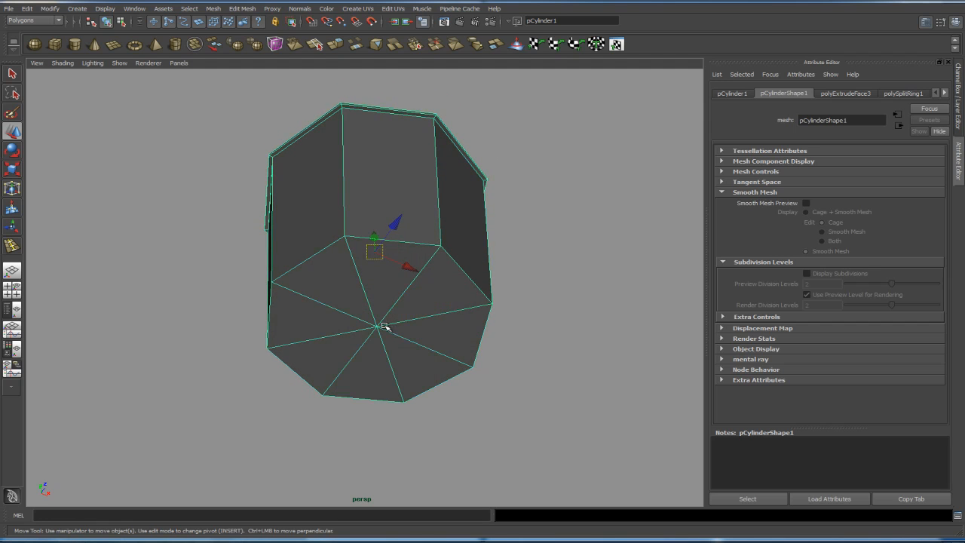
{"action": "left_click", "coordinate": [387, 330]}
{"action": "left_click_drag", "start_coordinate": [394, 282], "coordinate": [360, 287]}
{"action": "left_click_drag", "start_coordinate": [550, 237], "coordinate": [549, 260], "text": "alt"}
{"action": "key", "text": "f"}
{"action": "right_click_drag", "start_coordinate": [549, 260], "coordinate": [521, 193], "text": "alt"}
{"action": "left_click_drag", "start_coordinate": [521, 193], "coordinate": [513, 253], "text": "alt"}
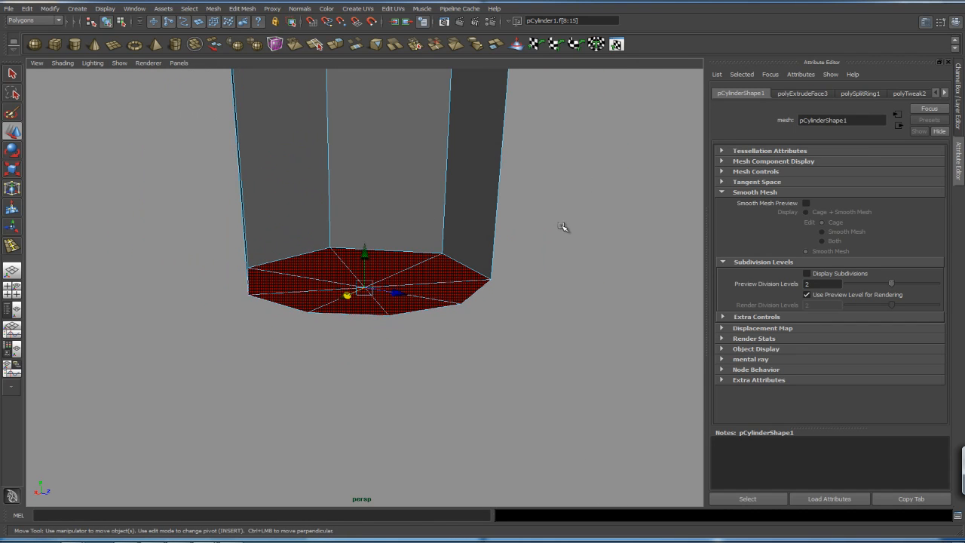
Extrude the selected underside faces with an Offset of 0.6 to inset them from the bottom edge.
{"action": "left_click", "coordinate": [214, 9]}
{"action": "left_click", "coordinate": [217, 11]}
{"action": "left_click_drag", "start_coordinate": [542, 261], "coordinate": [551, 230], "text": "alt"}
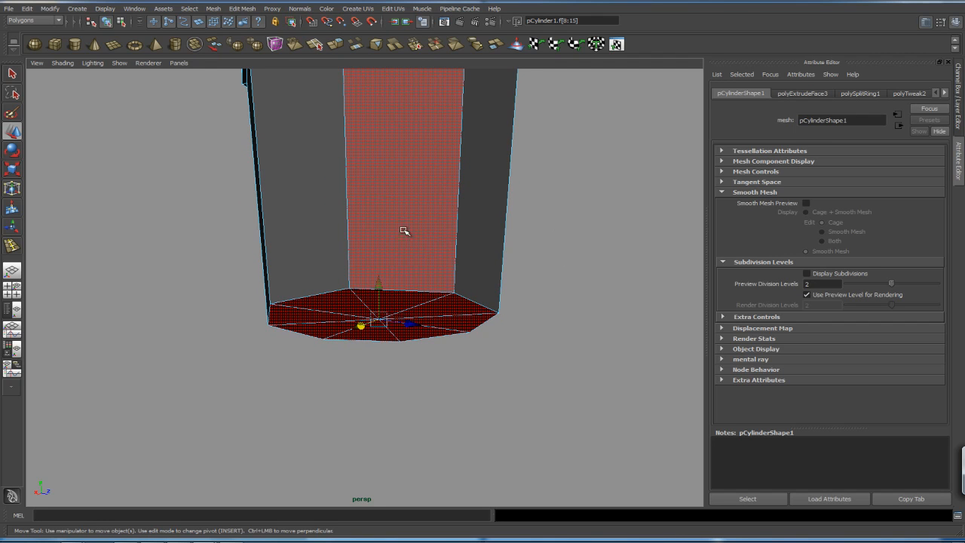
{"action": "key", "text": "space"}
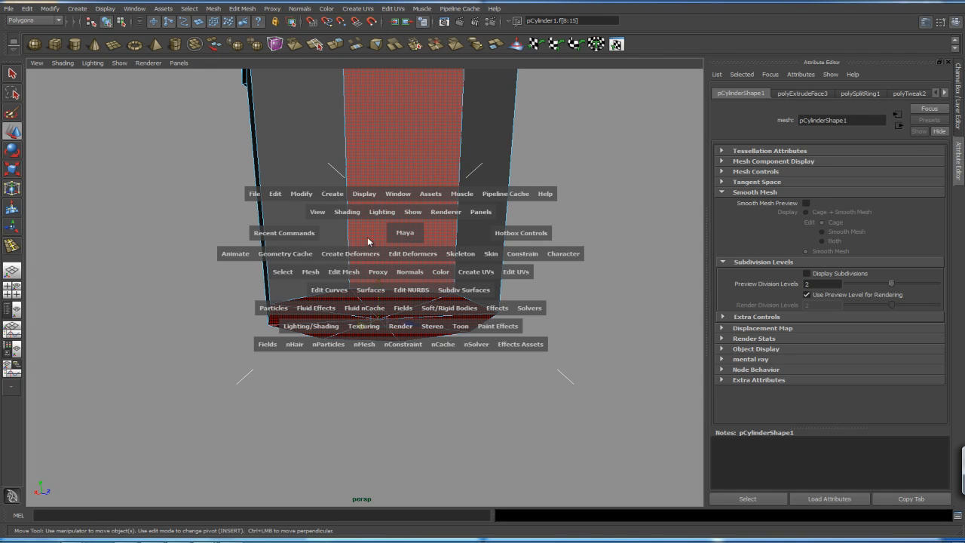
{"action": "left_click", "coordinate": [287, 236]}
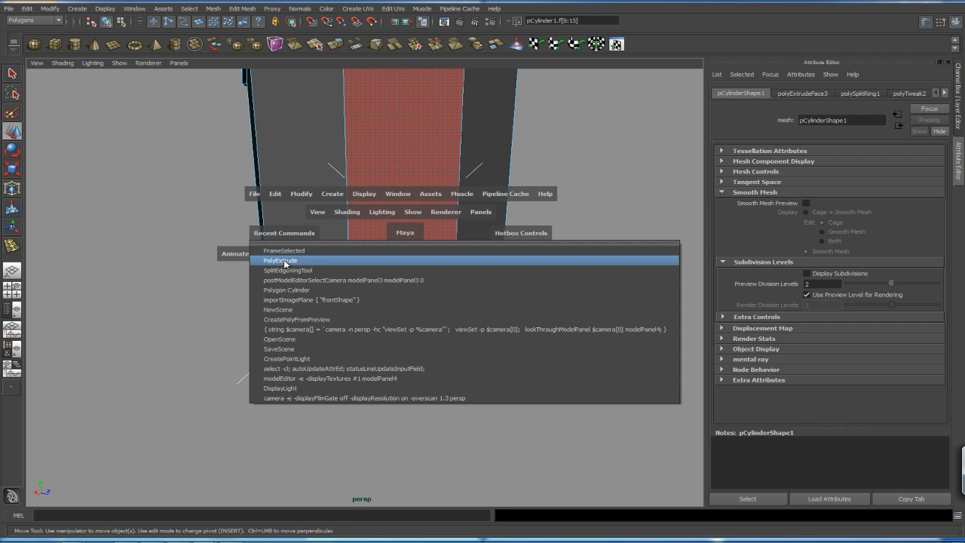
{"action": "left_click", "coordinate": [287, 261]}
{"action": "left_click_drag", "start_coordinate": [553, 323], "coordinate": [554, 302], "text": "alt"}
{"action": "left_click_drag", "start_coordinate": [411, 321], "coordinate": [400, 317], "text": "ctrl"}
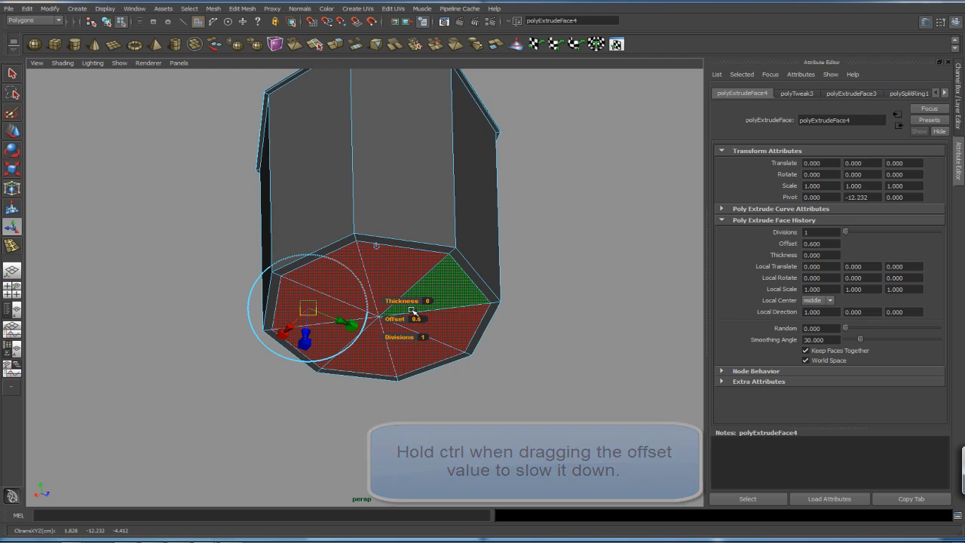
Extrude the inset underside faces again, recessing them into the base with Local Translate Z -0.549 and Offset 0.2.
{"action": "key", "text": "g"}
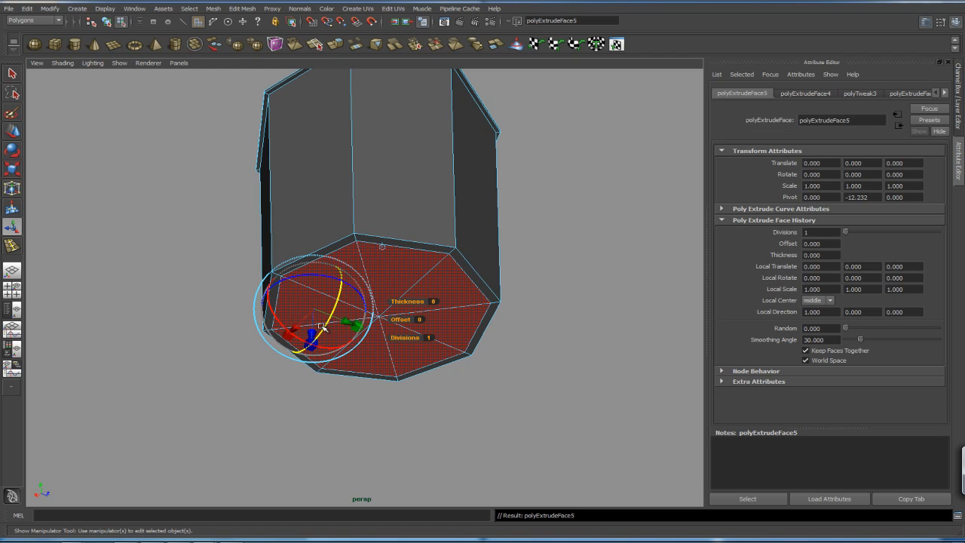
{"action": "left_click_drag", "start_coordinate": [311, 333], "coordinate": [313, 328]}
{"action": "key", "text": "space"}
{"action": "left_click_drag", "start_coordinate": [413, 277], "coordinate": [448, 277]}
{"action": "middle_click_drag", "start_coordinate": [448, 298], "coordinate": [466, 224], "text": "alt"}
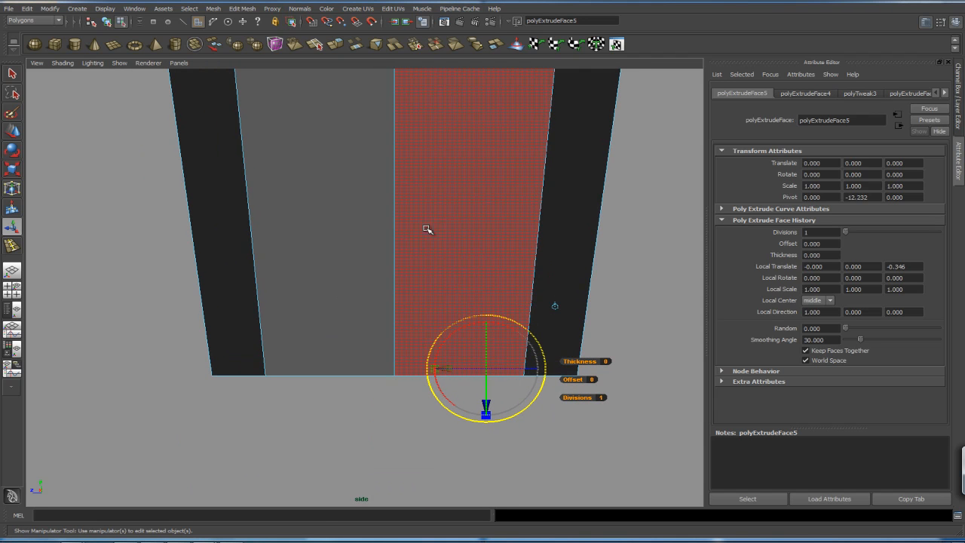
{"action": "key", "text": "4"}
{"action": "middle_click_drag", "start_coordinate": [428, 264], "coordinate": [451, 183], "text": "alt"}
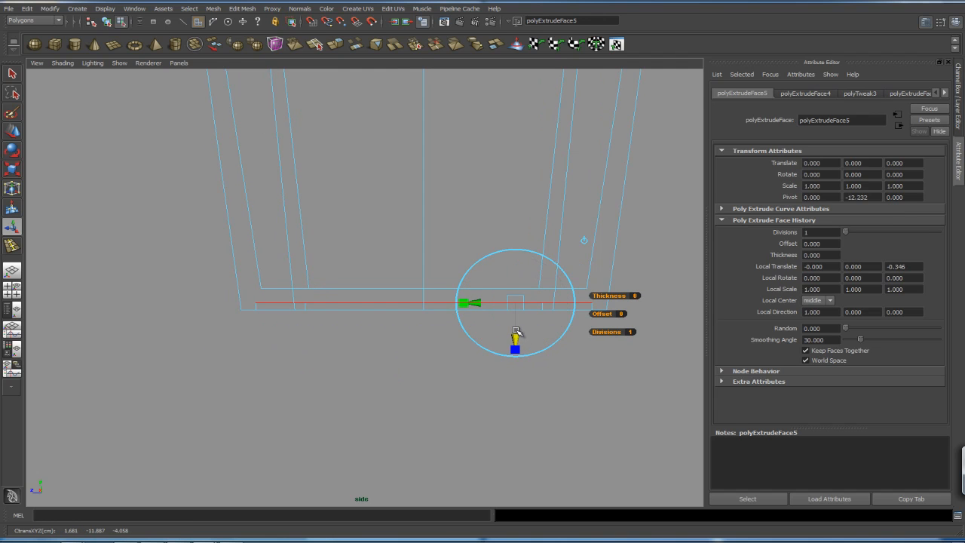
{"action": "left_click_drag", "start_coordinate": [515, 337], "coordinate": [513, 334]}
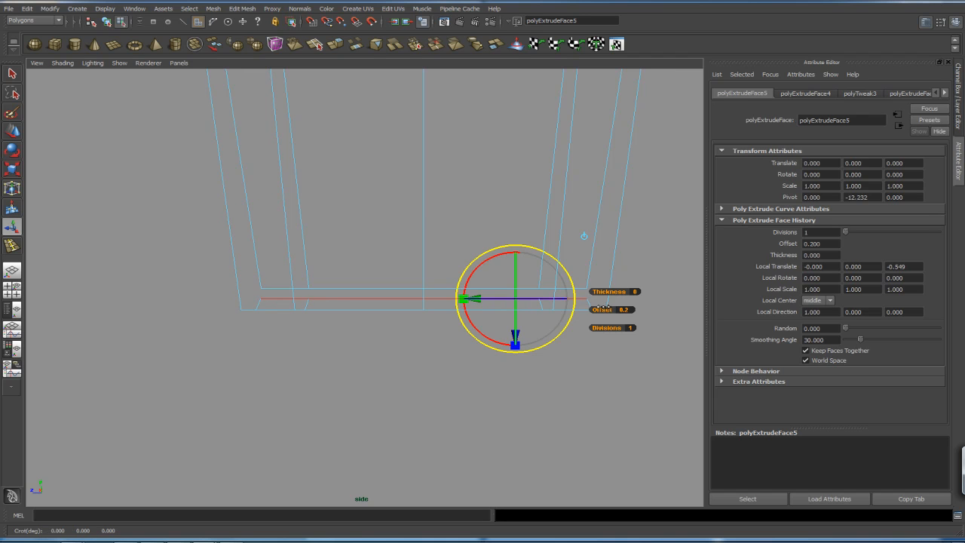
{"action": "left_click", "coordinate": [358, 365]}
Examine the whole cup's profile in the wireframe side view and its shape in the shaded perspective view.
{"action": "right_click_drag", "start_coordinate": [577, 295], "coordinate": [510, 265], "text": "alt"}
{"action": "middle_click_drag", "start_coordinate": [511, 265], "coordinate": [447, 354], "text": "alt"}
{"action": "right_click_drag", "start_coordinate": [446, 354], "coordinate": [380, 231], "text": "alt"}
{"action": "middle_click_drag", "start_coordinate": [380, 231], "coordinate": [379, 324], "text": "alt"}
{"action": "right_click_drag", "start_coordinate": [379, 323], "coordinate": [355, 232], "text": "alt"}
{"action": "middle_click_drag", "start_coordinate": [354, 232], "coordinate": [380, 228], "text": "alt"}
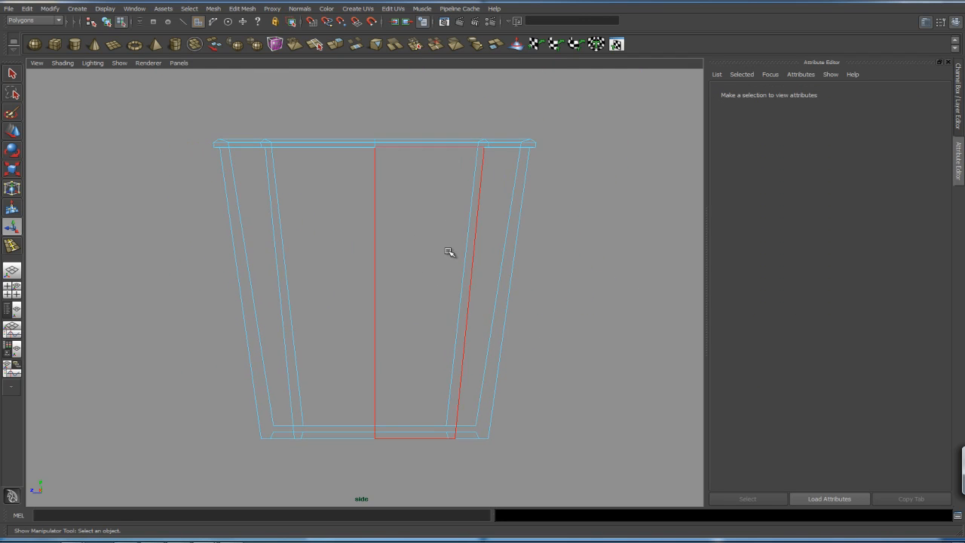
{"action": "key", "text": "space"}
{"action": "left_click_drag", "start_coordinate": [451, 255], "coordinate": [455, 228]}
{"action": "left_click_drag", "start_coordinate": [521, 248], "coordinate": [491, 308], "text": "alt"}
{"action": "key", "text": "5"}
{"action": "key", "text": "f"}
{"action": "right_click_drag", "start_coordinate": [491, 309], "coordinate": [628, 251], "text": "alt"}
{"action": "middle_click_drag", "start_coordinate": [555, 209], "coordinate": [503, 273], "text": "alt"}
Select all eight triangular faces of the floor inside the cup.
{"action": "left_click_drag", "start_coordinate": [504, 273], "coordinate": [420, 282], "text": "alt"}
{"action": "right_click", "coordinate": [389, 287]}
{"action": "left_click", "coordinate": [389, 262]}
{"action": "right_click_drag", "start_coordinate": [420, 282], "coordinate": [431, 301], "text": "alt"}
{"action": "left_click_drag", "start_coordinate": [430, 302], "coordinate": [372, 320], "text": "alt"}
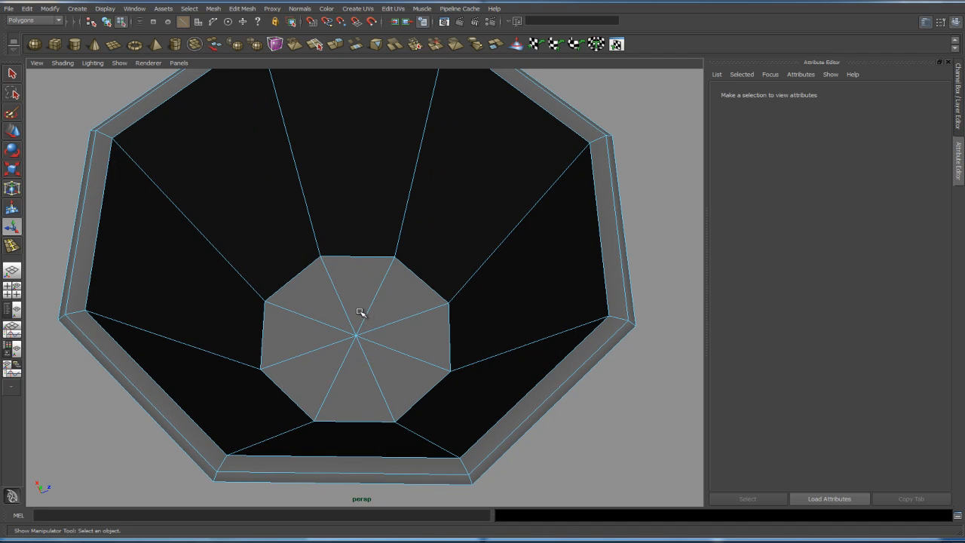
{"action": "right_click", "coordinate": [361, 313]}
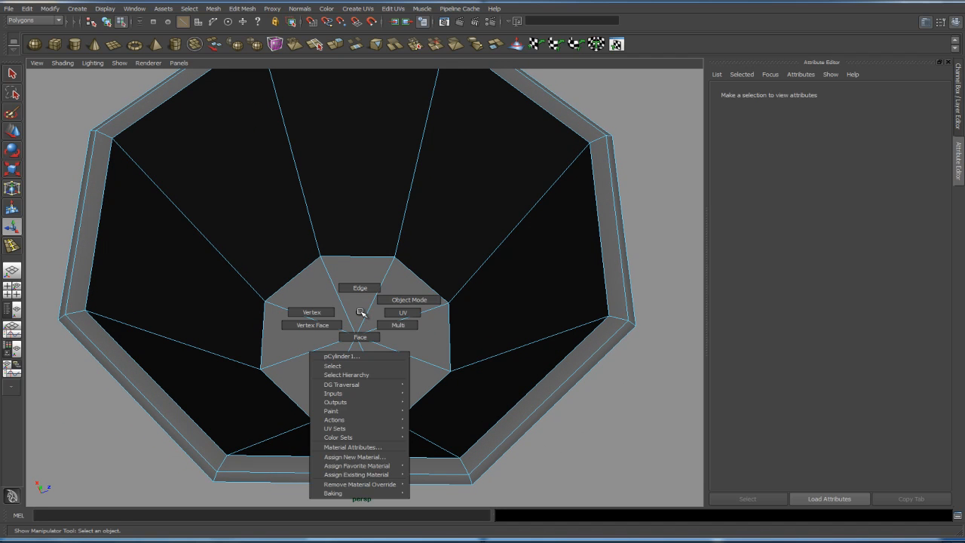
{"action": "left_click", "coordinate": [362, 337]}
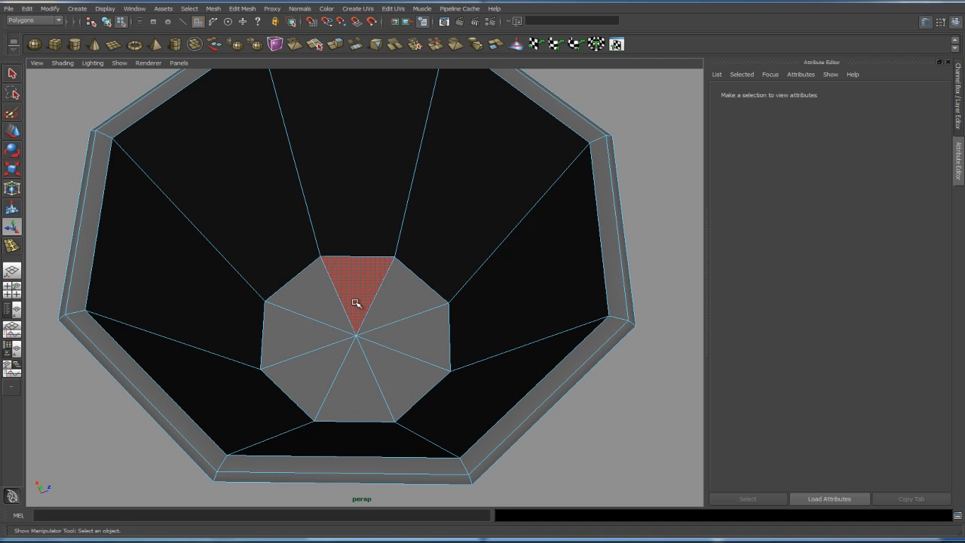
{"action": "left_click_drag", "start_coordinate": [367, 304], "coordinate": [361, 309], "text": "alt"}
{"action": "left_click", "coordinate": [361, 304]}
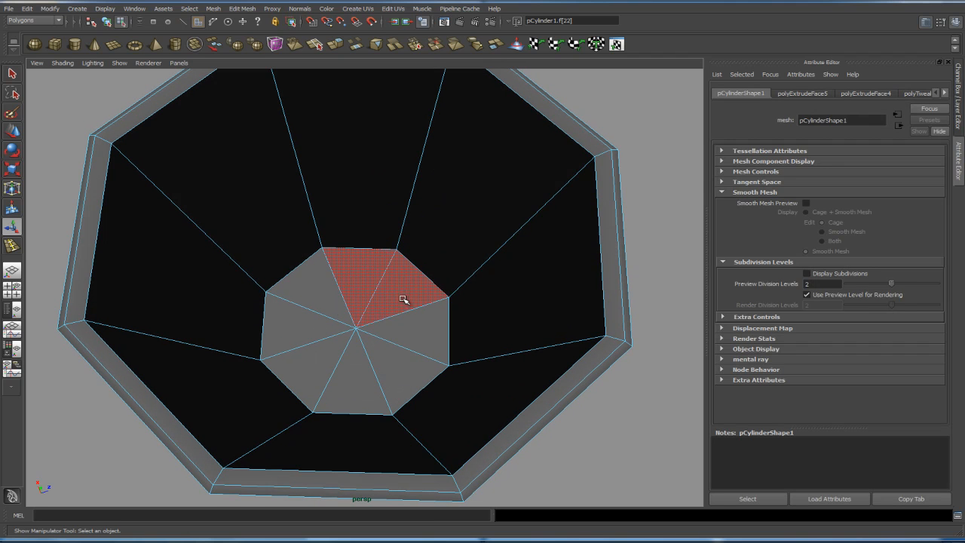
{"action": "left_click", "coordinate": [354, 365], "text": "shift"}
{"action": "left_click", "coordinate": [326, 354], "text": "shift"}
{"action": "left_click", "coordinate": [313, 332], "text": "shift"}
{"action": "left_click", "coordinate": [323, 305], "text": "shift"}
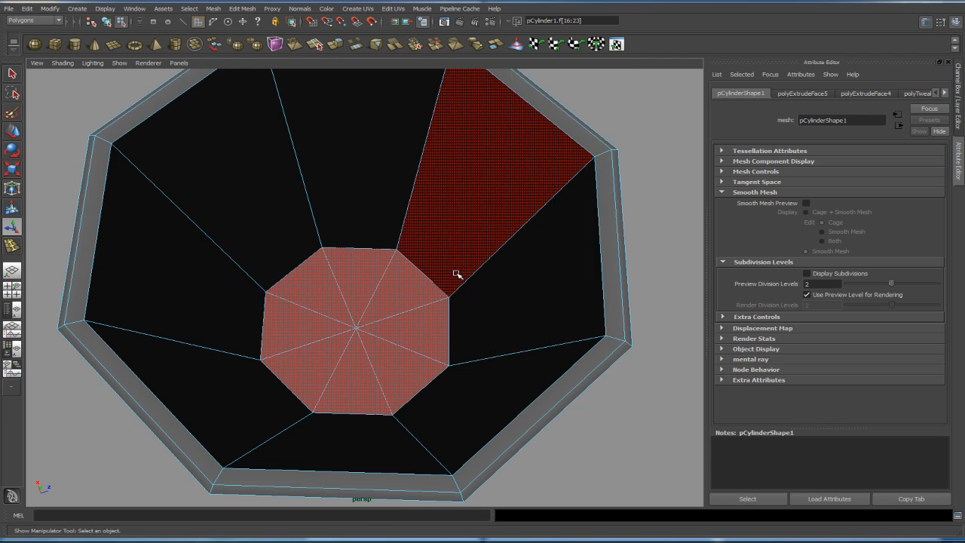
Extrude the selected inner floor faces with an Offset of 5.7, shrinking them to a small ring around the centre.
{"action": "key", "text": "4"}
{"action": "mouse_move", "coordinate": [470, 274]}
{"action": "left_mouse_down", "text": "alt"}
{"action": "mouse_move", "coordinate": [455, 330]}
{"action": "mouse_move", "coordinate": [361, 260]}
{"action": "mouse_move", "coordinate": [513, 362]}
{"action": "mouse_move", "coordinate": [519, 324]}
{"action": "mouse_move", "coordinate": [517, 354]}
{"action": "mouse_move", "coordinate": [521, 347]}
{"action": "left_mouse_up", "text": "alt"}
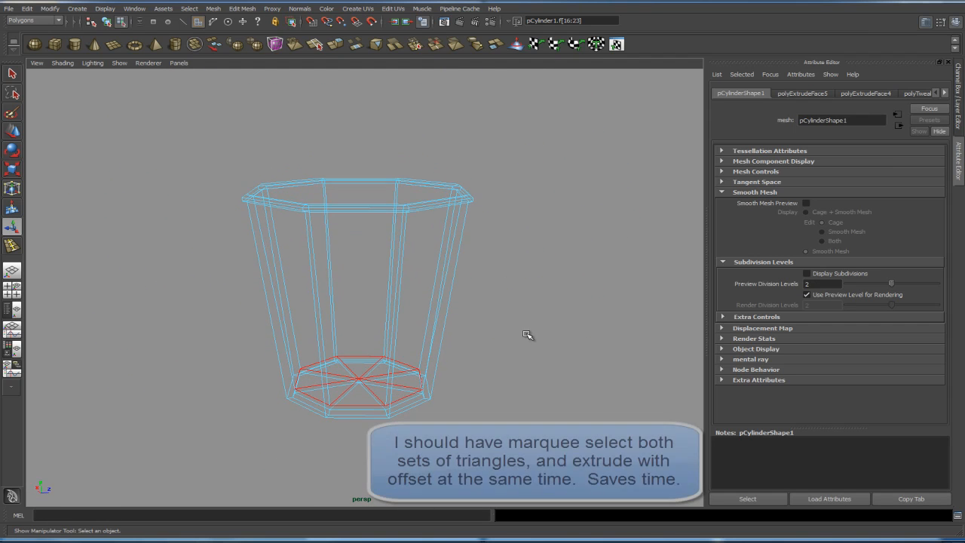
{"action": "key", "text": "f"}
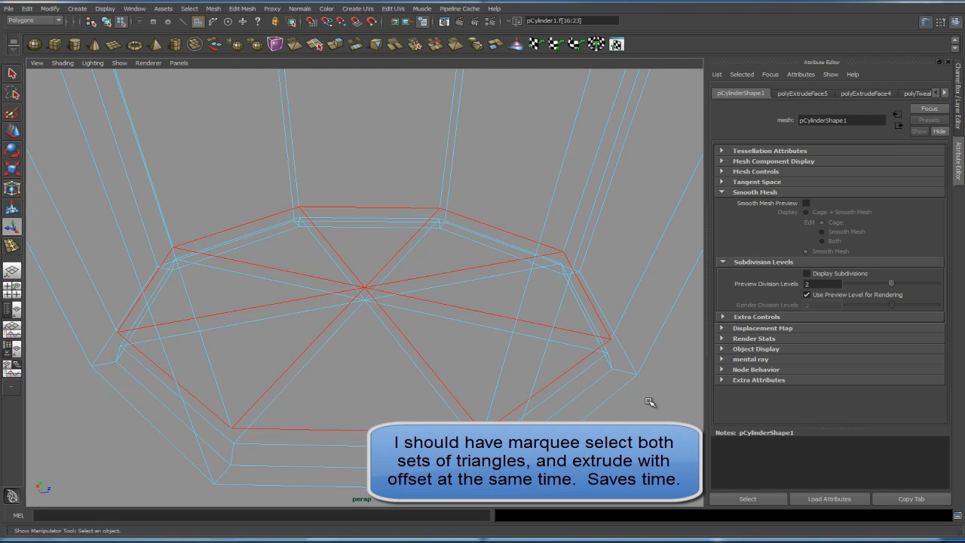
{"action": "key", "text": "space"}
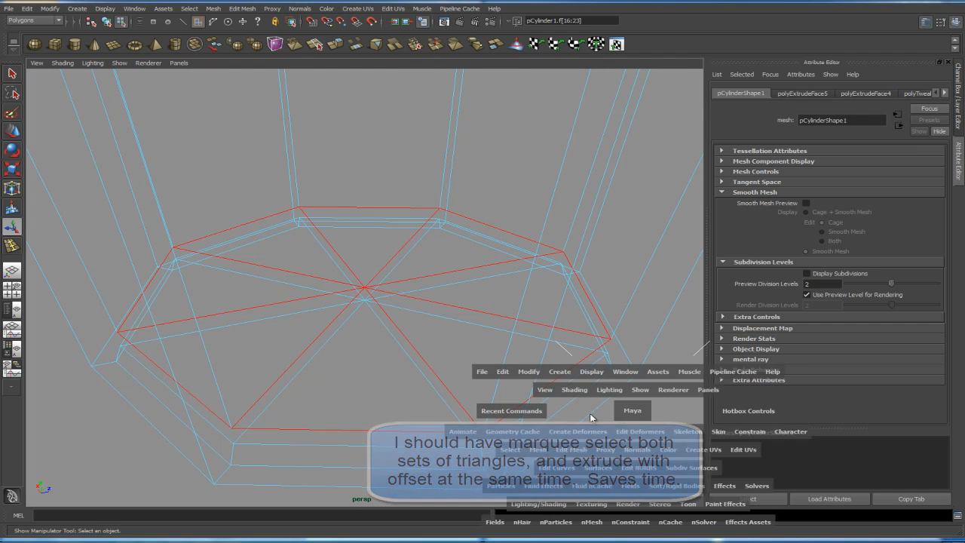
{"action": "left_click", "coordinate": [521, 412]}
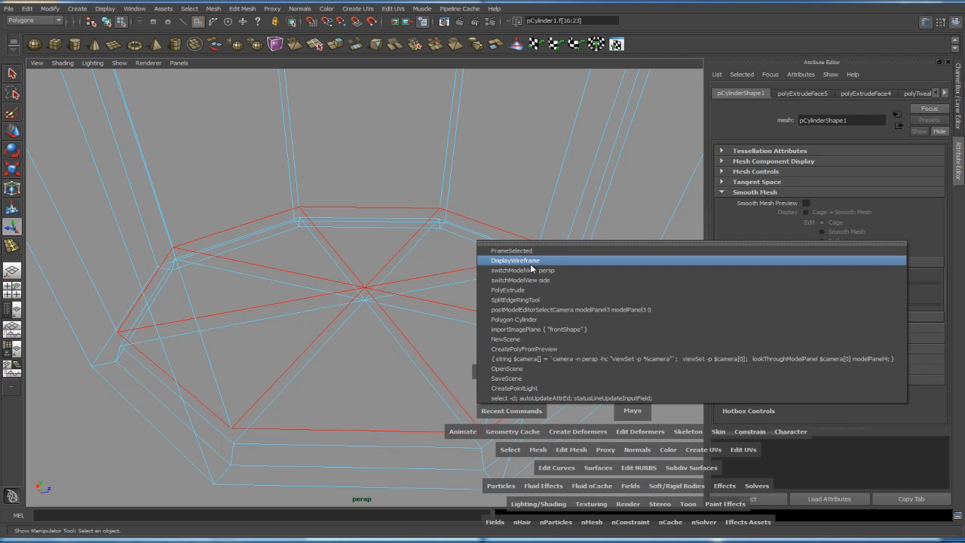
{"action": "left_click", "coordinate": [523, 291]}
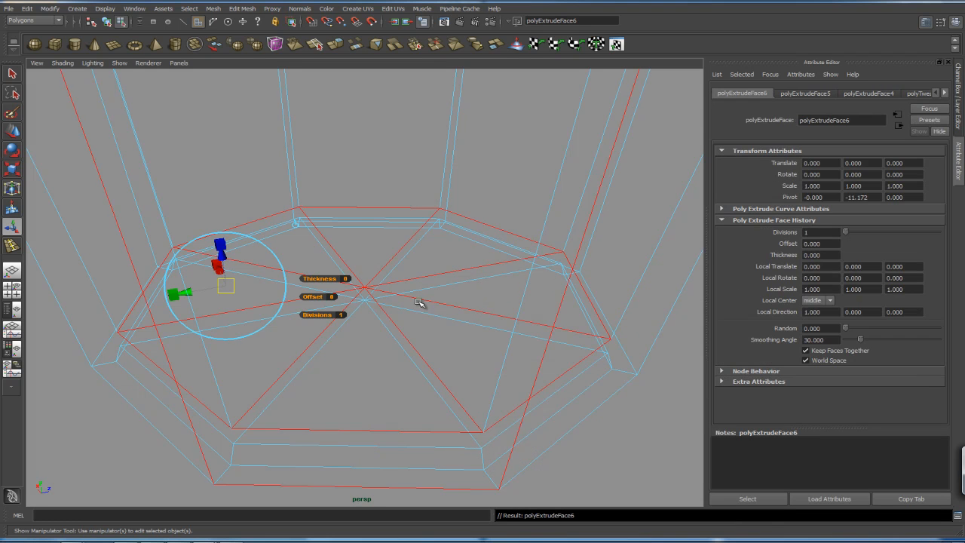
{"action": "left_click_drag", "start_coordinate": [315, 297], "coordinate": [349, 300]}
Select the eight triangular faces of the recessed underside.
{"action": "left_click_drag", "start_coordinate": [490, 353], "coordinate": [487, 299], "text": "alt"}
{"action": "key", "text": "5"}
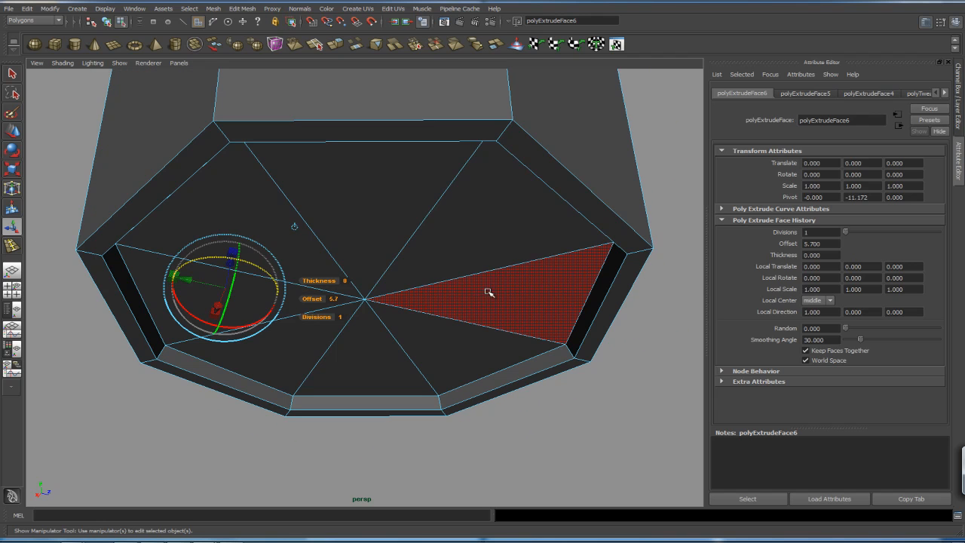
{"action": "mouse_move", "coordinate": [400, 254]}
{"action": "left_mouse_down"}
{"action": "mouse_move", "coordinate": [442, 276]}
{"action": "mouse_move", "coordinate": [420, 328]}
{"action": "mouse_move", "coordinate": [300, 332]}
{"action": "mouse_move", "coordinate": [295, 306]}
{"action": "mouse_move", "coordinate": [311, 281]}
{"action": "left_mouse_up"}
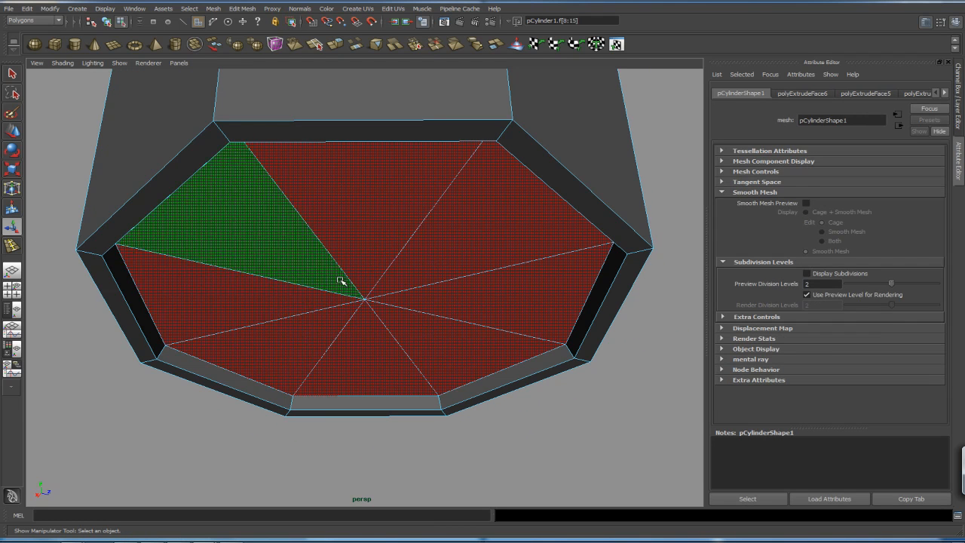
{"action": "left_click_drag", "start_coordinate": [446, 330], "coordinate": [475, 349], "text": "alt"}
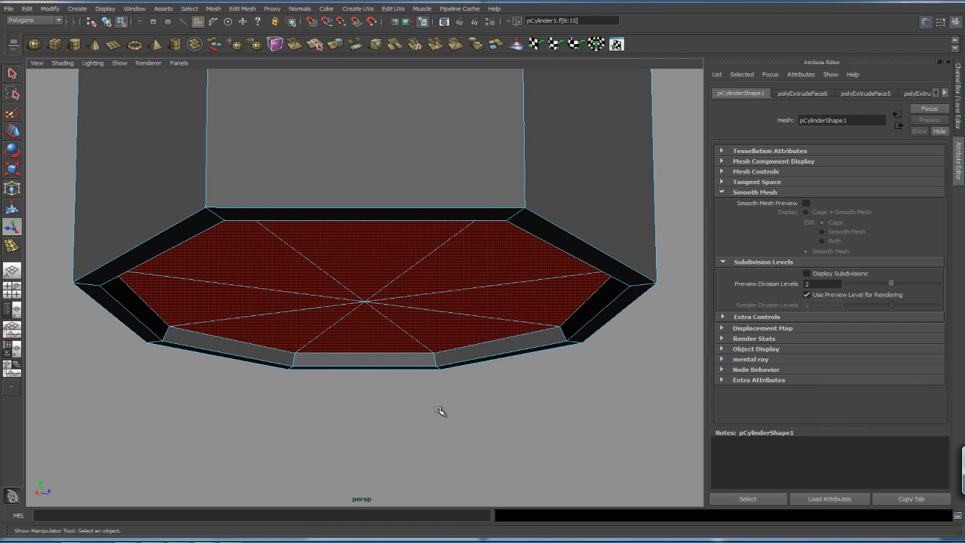
Extrude the recessed underside faces with an Offset that shrinks them towards the centre, and restore the shaded display.
{"action": "key", "text": "4"}
{"action": "mouse_move", "coordinate": [451, 412]}
{"action": "left_mouse_down", "text": "alt"}
{"action": "mouse_move", "coordinate": [444, 436]}
{"action": "mouse_move", "coordinate": [448, 405]}
{"action": "left_mouse_up", "text": "alt"}
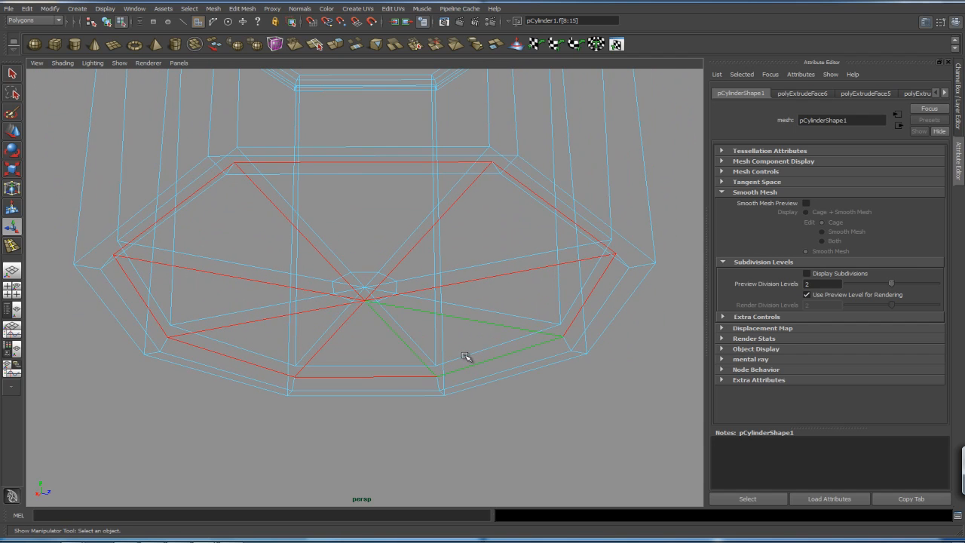
{"action": "left_click_drag", "start_coordinate": [498, 350], "coordinate": [471, 397], "text": "alt"}
{"action": "key", "text": "space"}
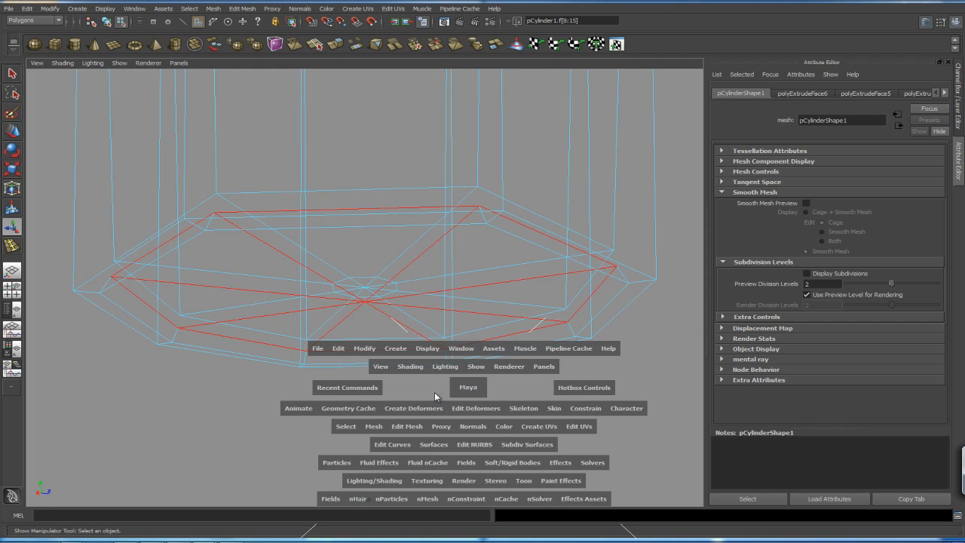
{"action": "left_click", "coordinate": [347, 388]}
{"action": "left_click", "coordinate": [375, 238]}
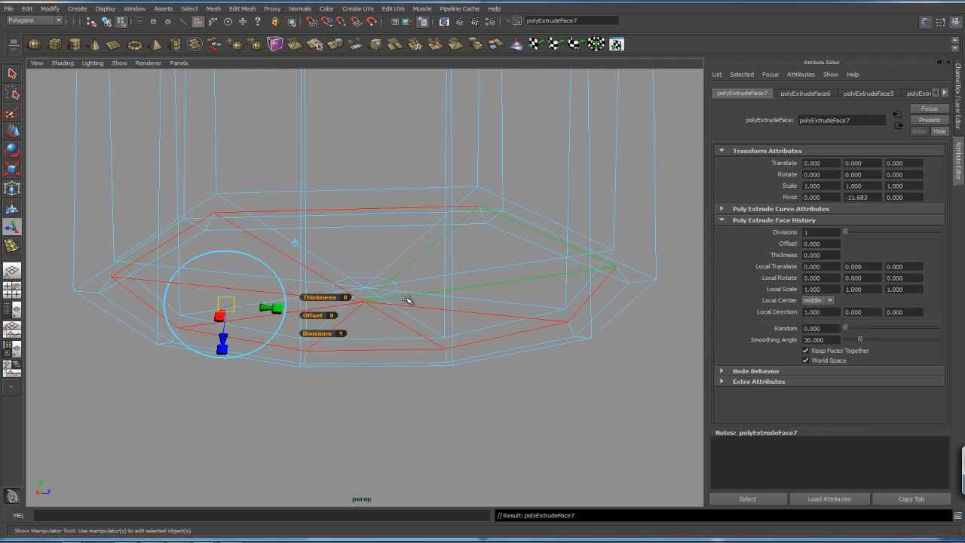
{"action": "left_click_drag", "start_coordinate": [323, 316], "coordinate": [413, 367]}
{"action": "left_click", "coordinate": [502, 363]}
{"action": "key", "text": "5"}
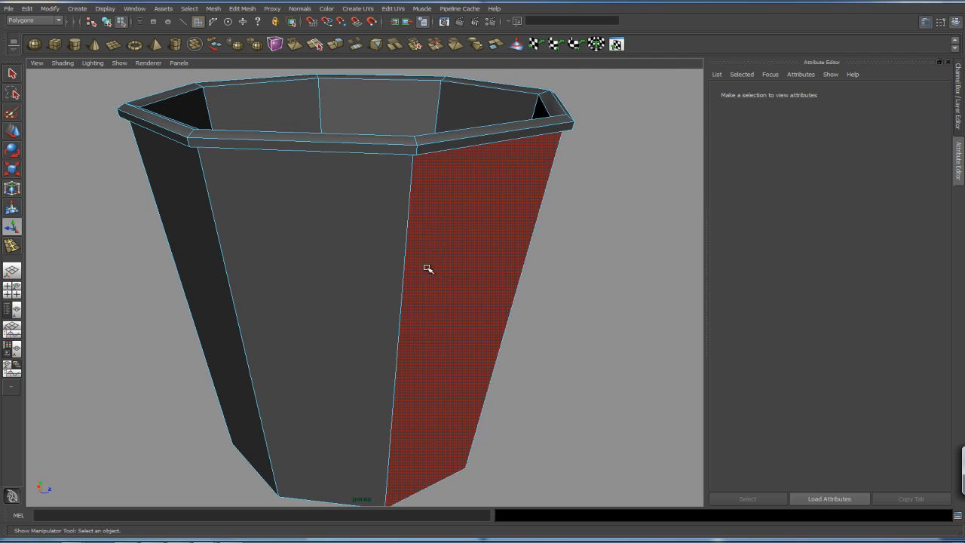
Select the inner edge loop of the cup's lip and add the edge loop where the inner walls meet the floor.
{"action": "mouse_move", "coordinate": [444, 269]}
{"action": "left_mouse_down", "text": "alt"}
{"action": "mouse_move", "coordinate": [457, 280]}
{"action": "mouse_move", "coordinate": [448, 280]}
{"action": "left_mouse_up", "text": "alt"}
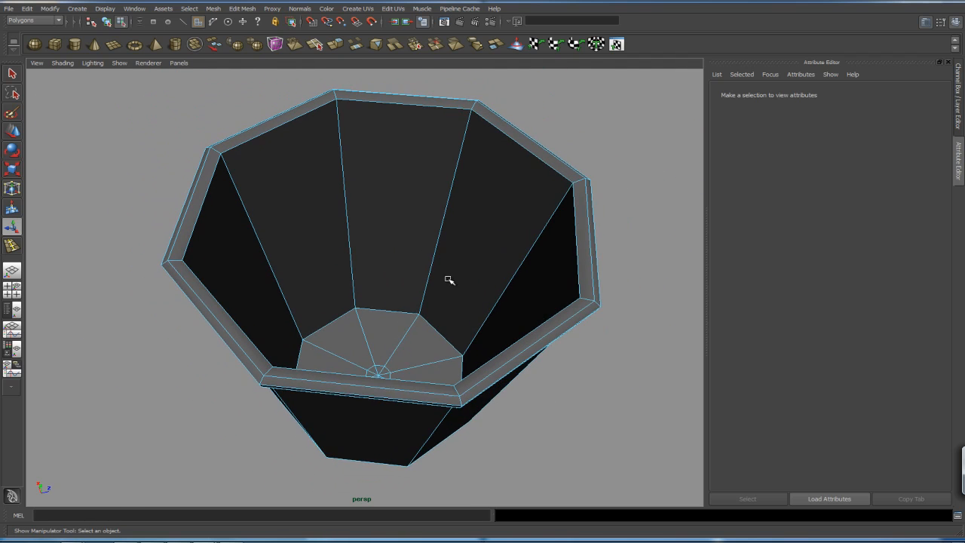
{"action": "right_click", "coordinate": [451, 234]}
{"action": "left_click", "coordinate": [451, 209]}
{"action": "left_click_drag", "start_coordinate": [461, 215], "coordinate": [536, 200], "text": "alt"}
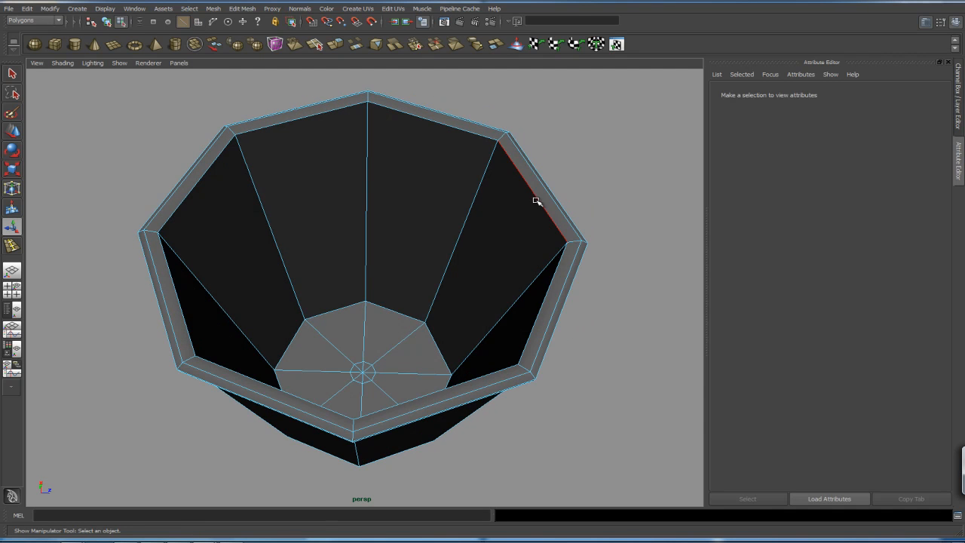
{"action": "double_click", "coordinate": [538, 202]}
{"action": "left_click_drag", "start_coordinate": [420, 290], "coordinate": [424, 296], "text": "alt"}
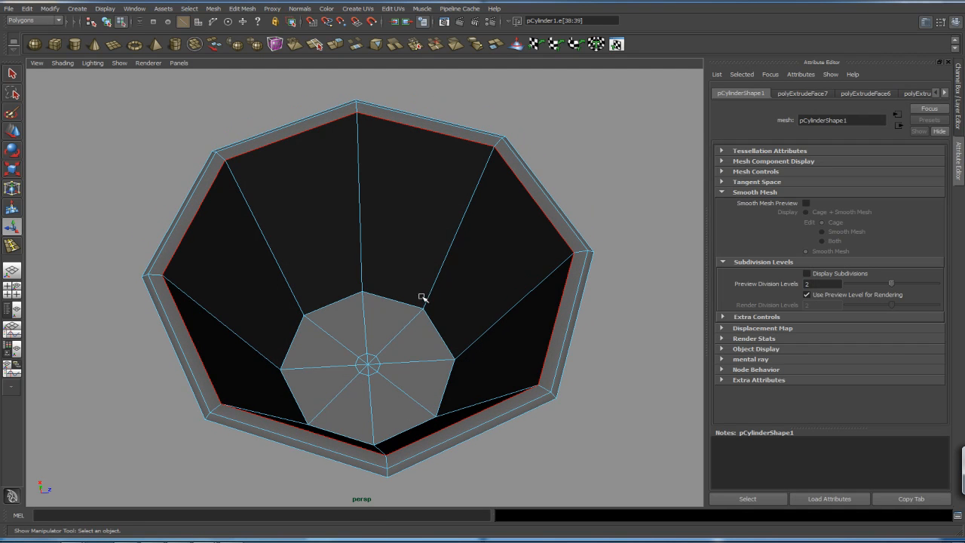
{"action": "double_click", "coordinate": [400, 301], "text": "shift"}
Add the edge loop beneath the lip, where it meets the cup's outer wall, to the selection.
{"action": "left_click_drag", "start_coordinate": [593, 320], "coordinate": [497, 237], "text": "alt"}
{"action": "middle_click_drag", "start_coordinate": [497, 237], "coordinate": [463, 304], "text": "alt"}
{"action": "right_click_drag", "start_coordinate": [463, 304], "coordinate": [596, 311], "text": "alt"}
{"action": "left_click_drag", "start_coordinate": [596, 311], "coordinate": [528, 201], "text": "alt"}
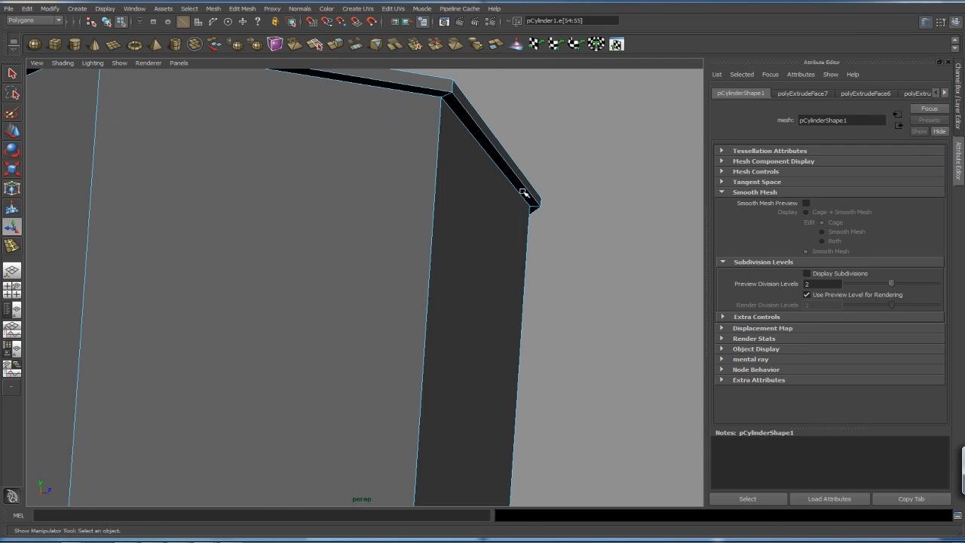
{"action": "double_click", "coordinate": [522, 196], "text": "shift"}
{"action": "right_click_drag", "start_coordinate": [572, 218], "coordinate": [522, 223], "text": "alt"}
{"action": "left_click_drag", "start_coordinate": [522, 223], "coordinate": [510, 276], "text": "alt"}
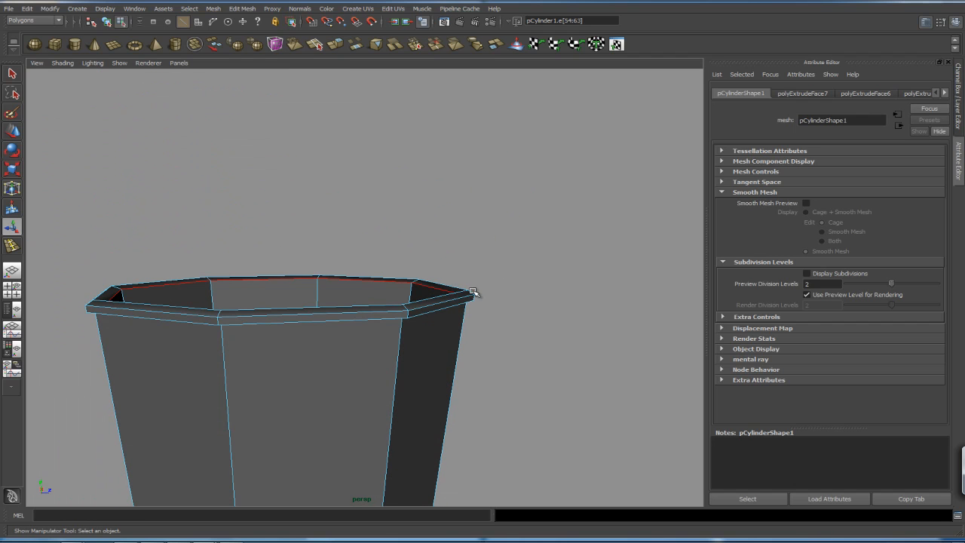
Add the base's outer rim, inner rim and recessed underside edge loops to the selection, and show the cup in wireframe.
{"action": "right_click_drag", "start_coordinate": [479, 298], "coordinate": [610, 305], "text": "alt"}
{"action": "right_click_drag", "start_coordinate": [519, 292], "coordinate": [457, 319], "text": "alt"}
{"action": "left_click_drag", "start_coordinate": [457, 319], "coordinate": [434, 300], "text": "alt"}
{"action": "double_click", "coordinate": [393, 294]}
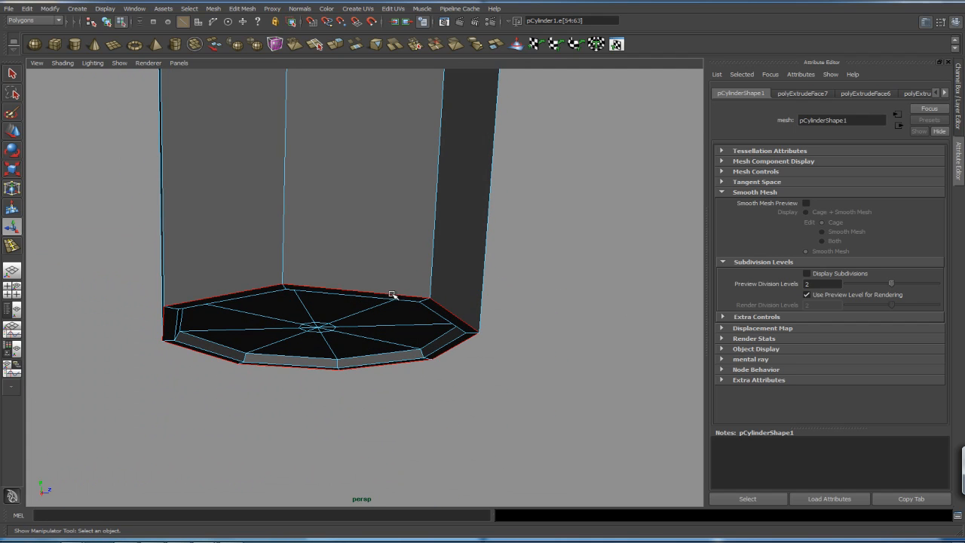
{"action": "double_click", "coordinate": [433, 312], "text": "shift"}
{"action": "left_click_drag", "start_coordinate": [483, 317], "coordinate": [508, 300], "text": "alt"}
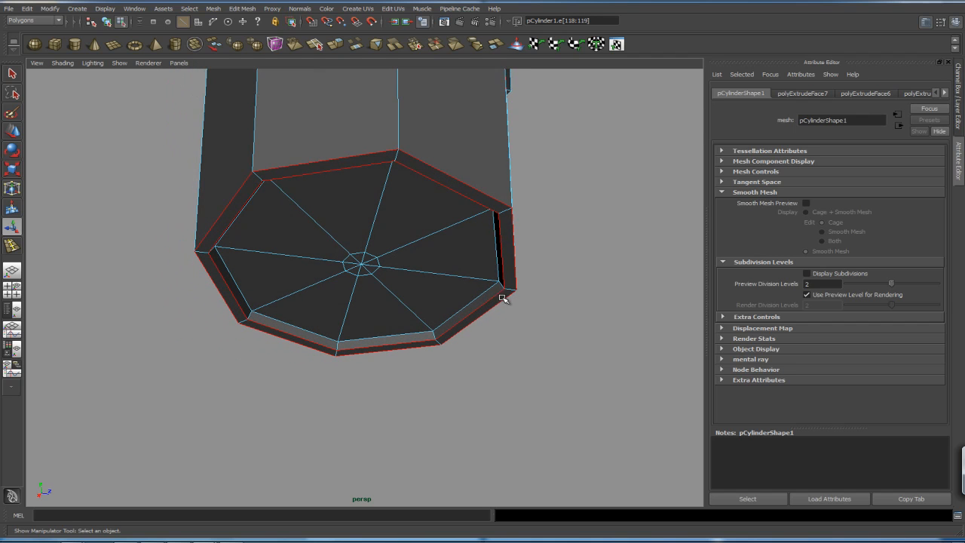
{"action": "double_click", "coordinate": [484, 294], "text": "shift"}
{"action": "mouse_move", "coordinate": [555, 308]}
{"action": "left_mouse_down", "text": "alt"}
{"action": "mouse_move", "coordinate": [543, 302]}
{"action": "mouse_move", "coordinate": [570, 341]}
{"action": "mouse_move", "coordinate": [597, 340]}
{"action": "mouse_move", "coordinate": [646, 307]}
{"action": "mouse_move", "coordinate": [632, 280]}
{"action": "mouse_move", "coordinate": [617, 294]}
{"action": "mouse_move", "coordinate": [578, 301]}
{"action": "mouse_move", "coordinate": [560, 344]}
{"action": "mouse_move", "coordinate": [532, 323]}
{"action": "mouse_move", "coordinate": [578, 329]}
{"action": "mouse_move", "coordinate": [568, 322]}
{"action": "left_mouse_up", "text": "alt"}
{"action": "key", "text": "4"}
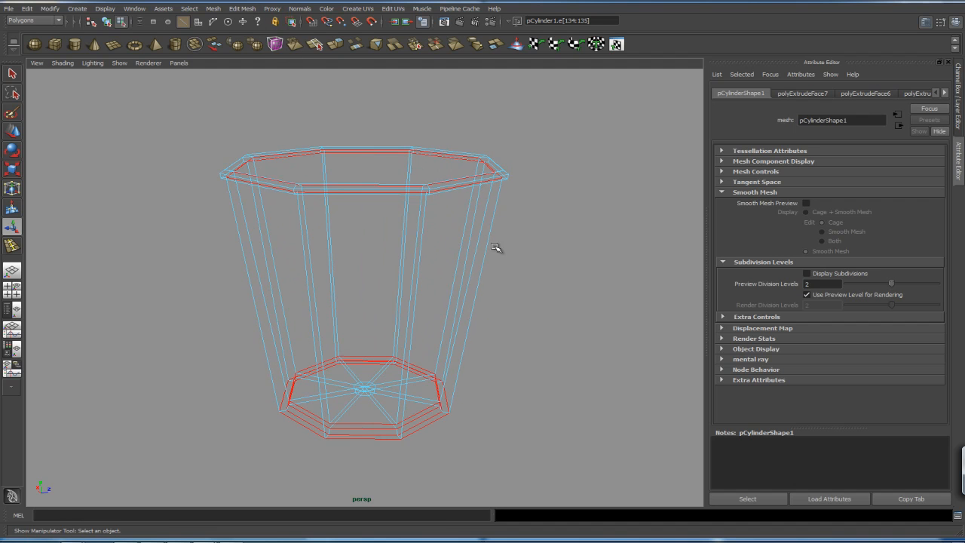
Bevel the selected edge loops with a Width of 0.1 and 2 segments.
{"action": "key", "text": "space"}
{"action": "left_click_drag", "start_coordinate": [455, 279], "coordinate": [472, 490]}
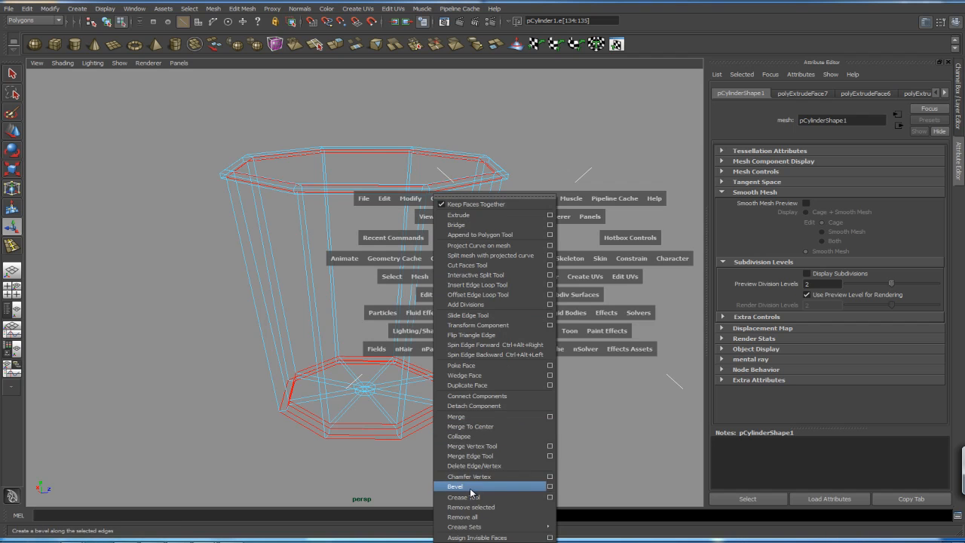
{"action": "left_click_drag", "start_coordinate": [552, 489], "coordinate": [550, 487]}
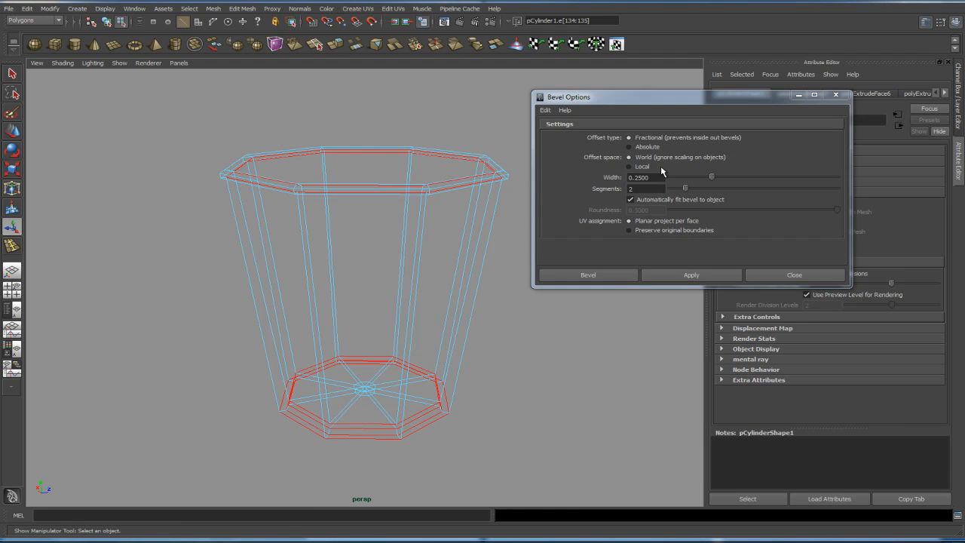
{"action": "double_click", "coordinate": [661, 177]}
{"action": "type", "text": ".1"}
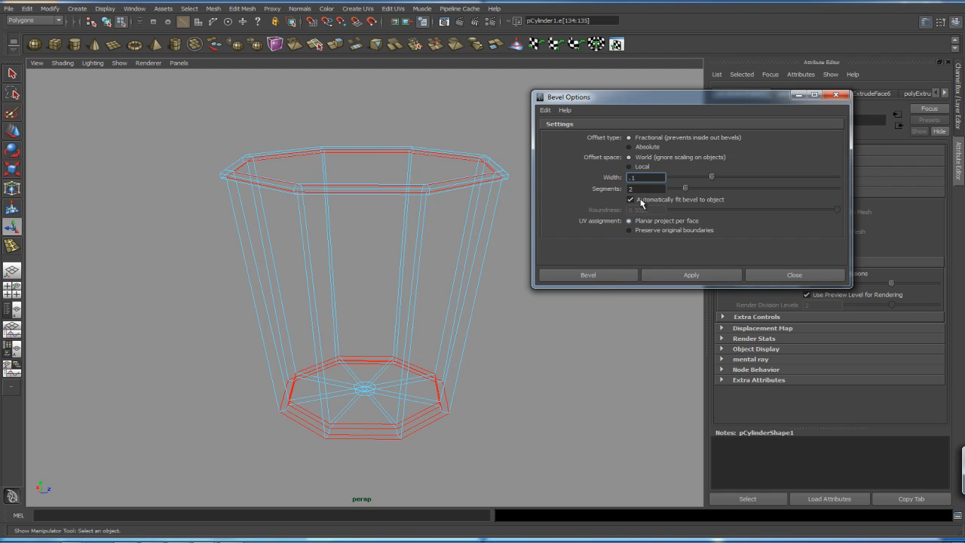
{"action": "left_click", "coordinate": [687, 276]}
{"action": "left_click", "coordinate": [763, 276]}
Display the bevelled cup shaded with smooth mesh preview and return to object mode.
{"action": "left_click_drag", "start_coordinate": [554, 277], "coordinate": [541, 283], "text": "alt"}
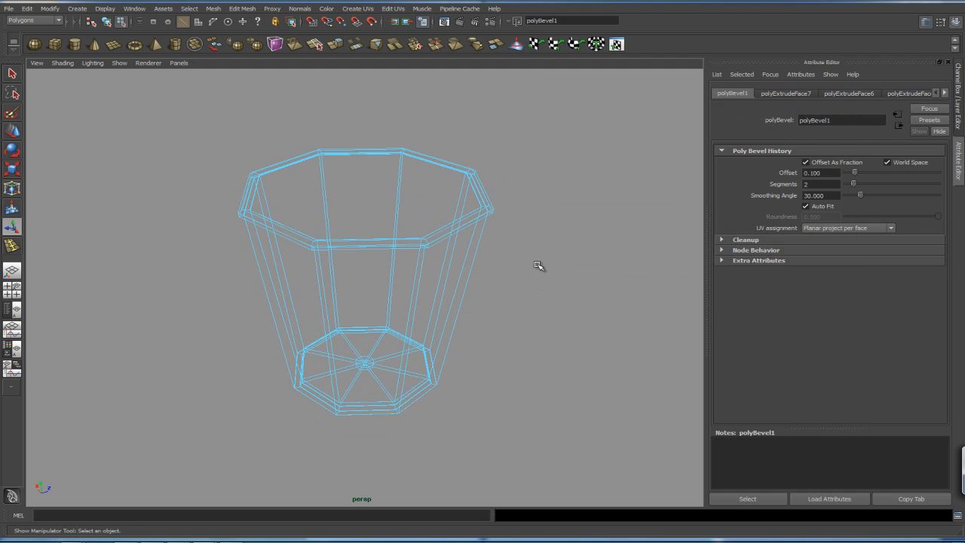
{"action": "key", "text": "5"}
{"action": "right_click_drag", "start_coordinate": [507, 257], "coordinate": [609, 218], "text": "alt"}
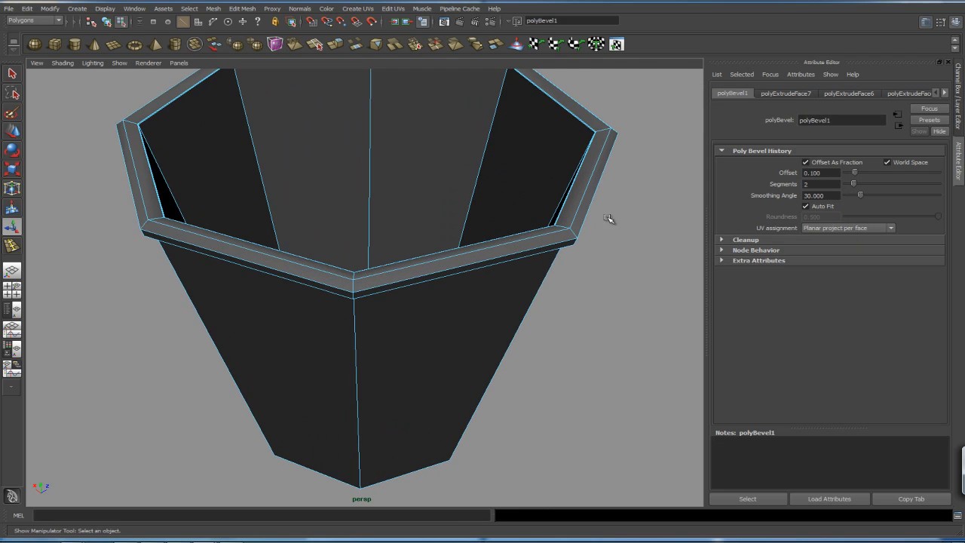
{"action": "key", "text": "3"}
{"action": "right_click", "coordinate": [575, 206]}
{"action": "left_click", "coordinate": [603, 224]}
{"action": "left_click_drag", "start_coordinate": [611, 250], "coordinate": [556, 254], "text": "alt"}
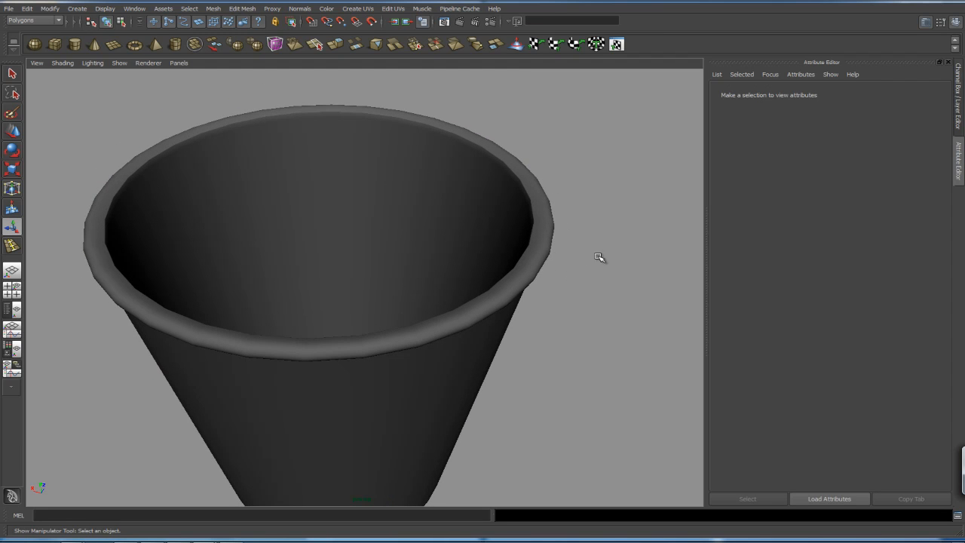
Examine the smoothed cup's lip, recessed underside, interior and side profile.
{"action": "left_click", "coordinate": [545, 228]}
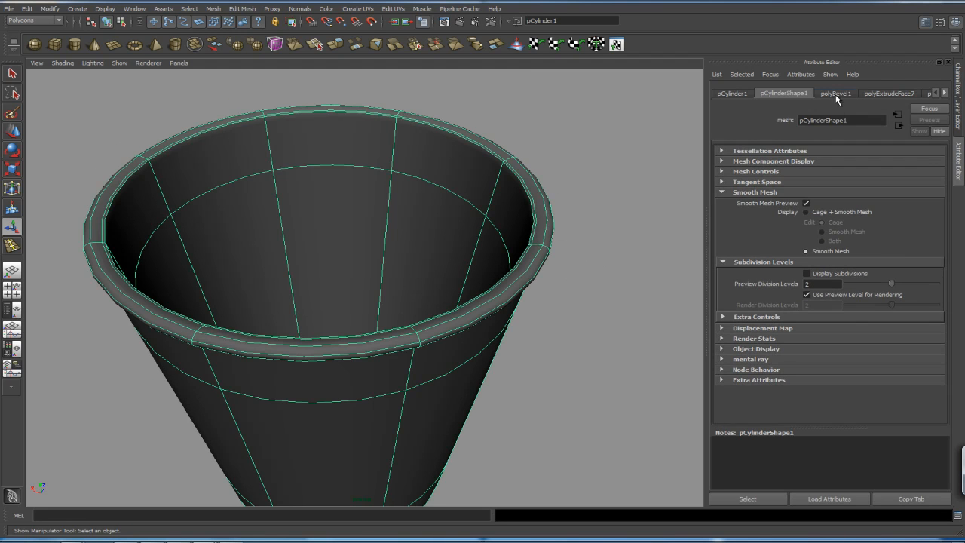
{"action": "left_click", "coordinate": [601, 211]}
{"action": "left_click_drag", "start_coordinate": [601, 211], "coordinate": [488, 234], "text": "alt"}
{"action": "right_click_drag", "start_coordinate": [415, 279], "coordinate": [663, 289], "text": "alt"}
{"action": "middle_click_drag", "start_coordinate": [554, 285], "coordinate": [564, 263], "text": "alt"}
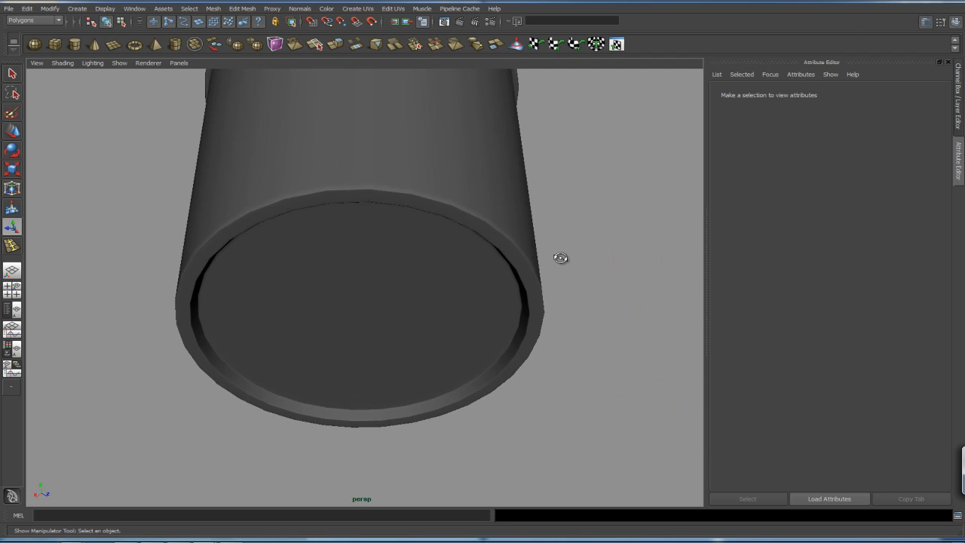
{"action": "left_click_drag", "start_coordinate": [504, 286], "coordinate": [500, 253], "text": "alt"}
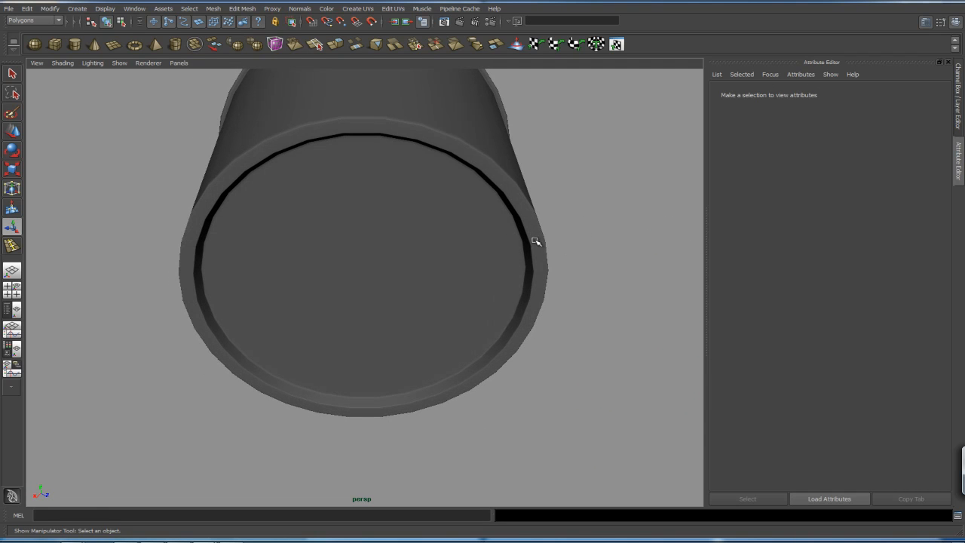
{"action": "left_click", "coordinate": [535, 242]}
{"action": "left_click_drag", "start_coordinate": [559, 244], "coordinate": [454, 250], "text": "alt"}
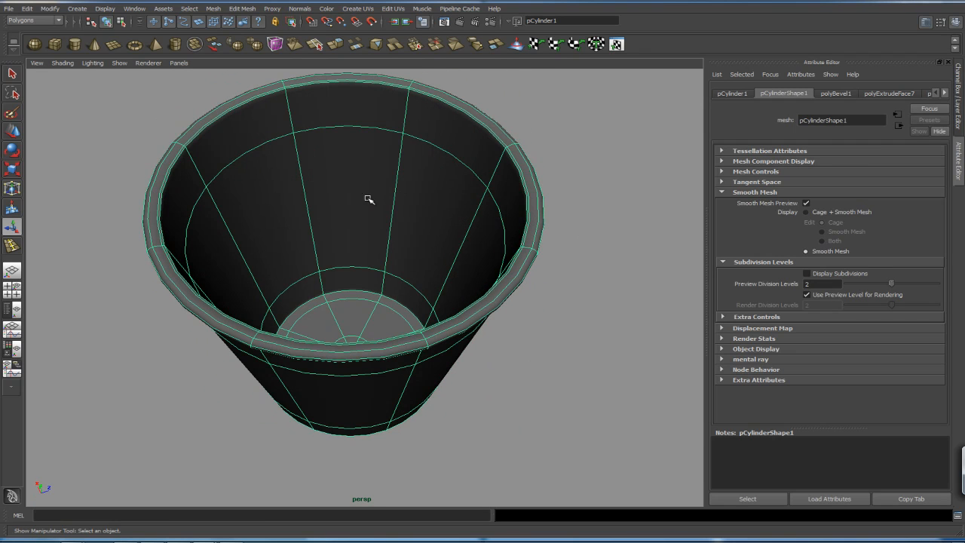
{"action": "left_click_drag", "start_coordinate": [413, 225], "coordinate": [460, 254], "text": "alt"}
{"action": "left_click_drag", "start_coordinate": [495, 282], "coordinate": [508, 255], "text": "alt"}
Show the unsmoothed cup in wireframe in the side view and switch to vertex selection.
{"action": "key", "text": "space"}
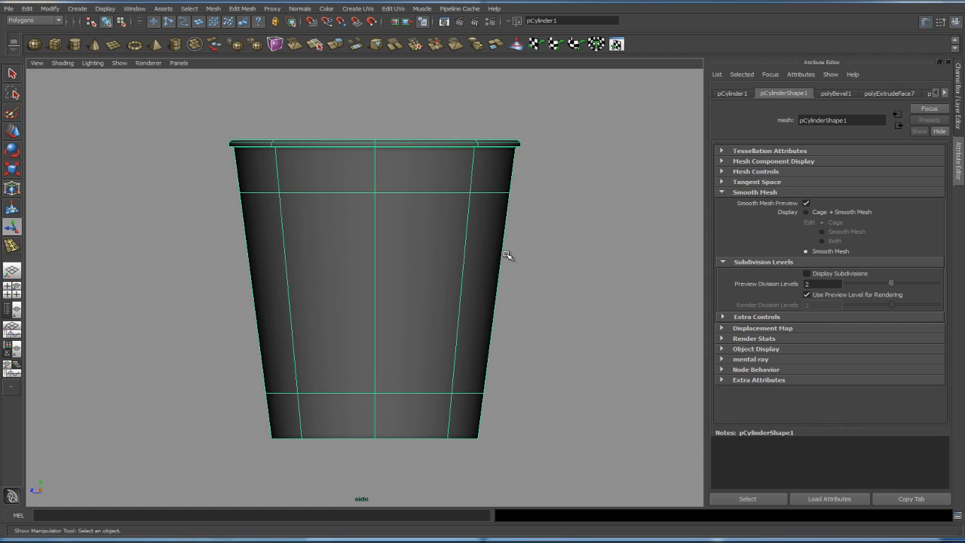
{"action": "key", "text": "4"}
{"action": "key", "text": "1"}
{"action": "right_click", "coordinate": [472, 282]}
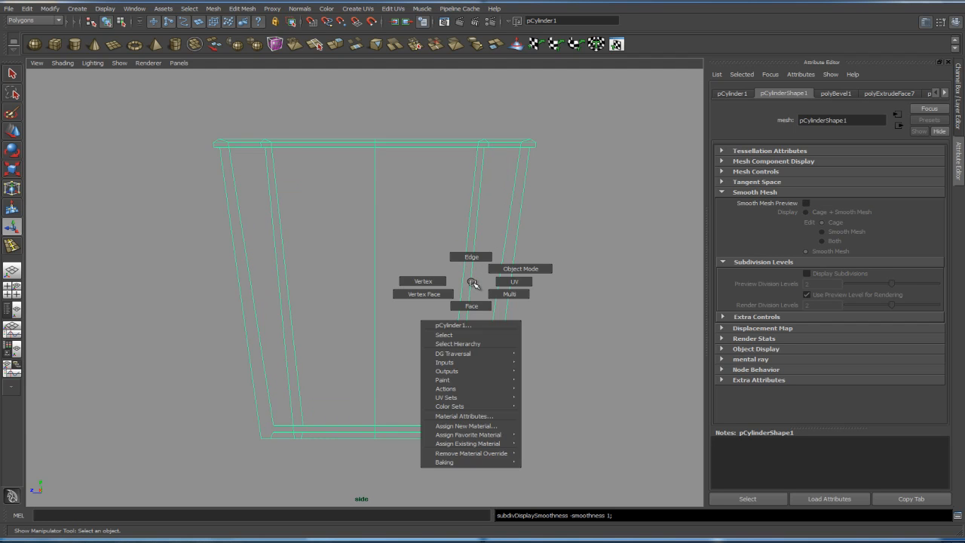
{"action": "left_click", "coordinate": [426, 285]}
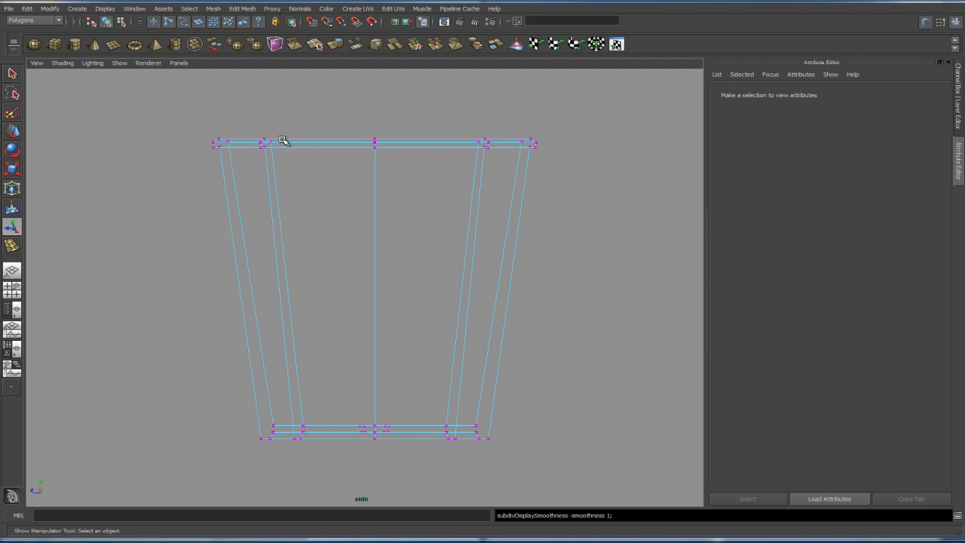
Select all vertices of the cup's base and scale them inward to about 0.756 in X and Z.
{"action": "left_click_drag", "start_coordinate": [171, 119], "coordinate": [172, 119]}
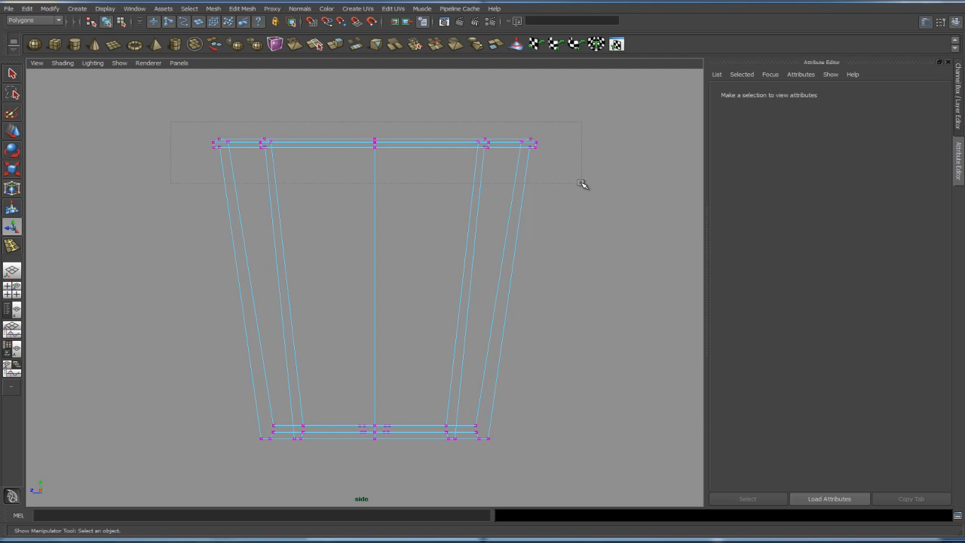
{"action": "left_click_drag", "start_coordinate": [582, 183], "coordinate": [582, 184]}
{"action": "left_click_drag", "start_coordinate": [476, 454], "coordinate": [559, 457]}
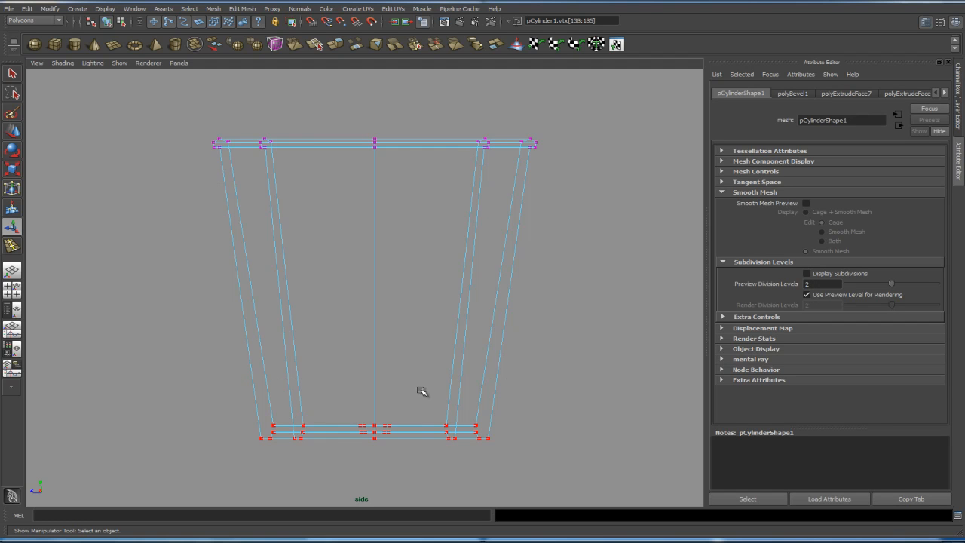
{"action": "key", "text": "r"}
{"action": "left_click", "coordinate": [375, 385]}
{"action": "left_click_drag", "start_coordinate": [376, 386], "coordinate": [373, 405]}
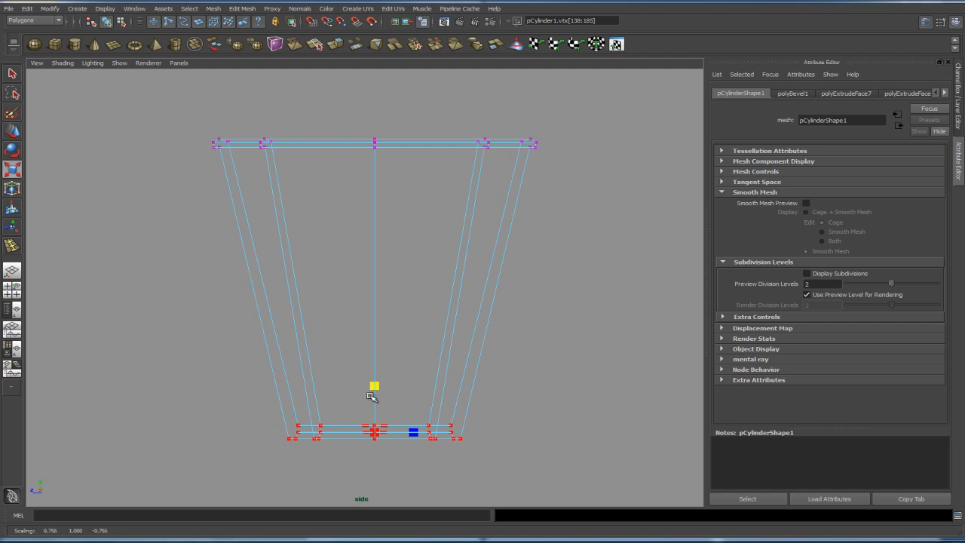
{"action": "left_click", "coordinate": [482, 386]}
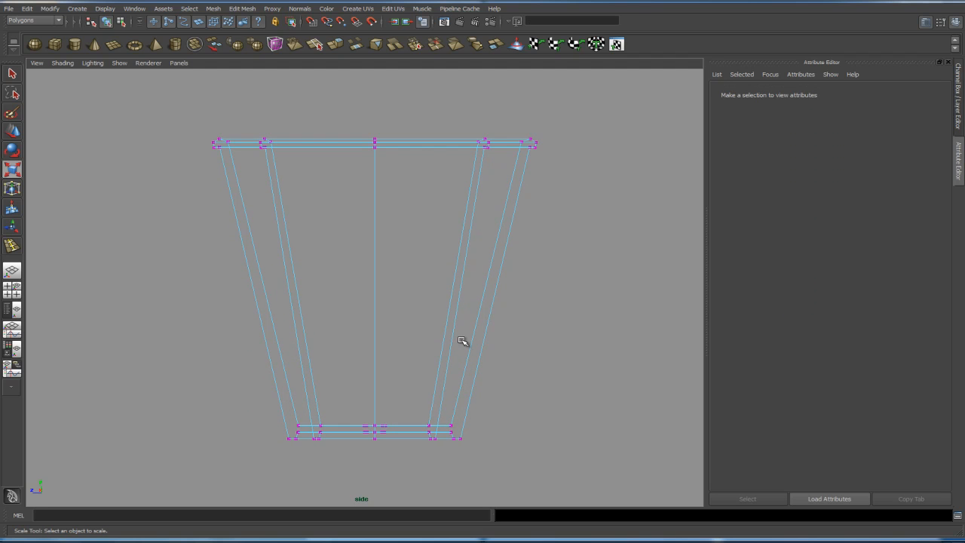
In the front view, scale the base vertices outward by about 1.333 in X and Z to match the reference cup's base.
{"action": "key", "text": "space"}
{"action": "key", "text": "space"}
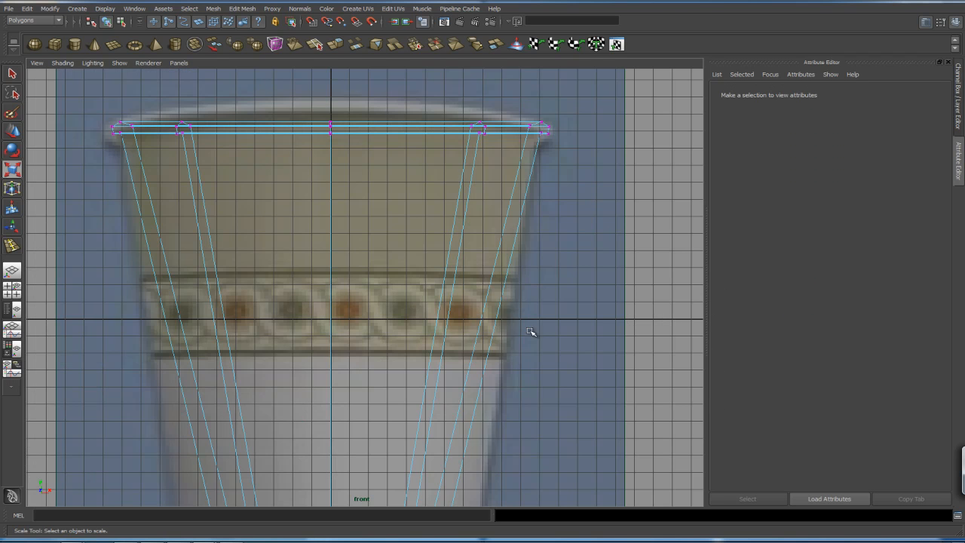
{"action": "middle_click_drag", "start_coordinate": [470, 399], "coordinate": [513, 244], "text": "alt"}
{"action": "right_click_drag", "start_coordinate": [513, 244], "coordinate": [462, 298], "text": "alt"}
{"action": "middle_click_drag", "start_coordinate": [461, 298], "coordinate": [448, 269], "text": "alt"}
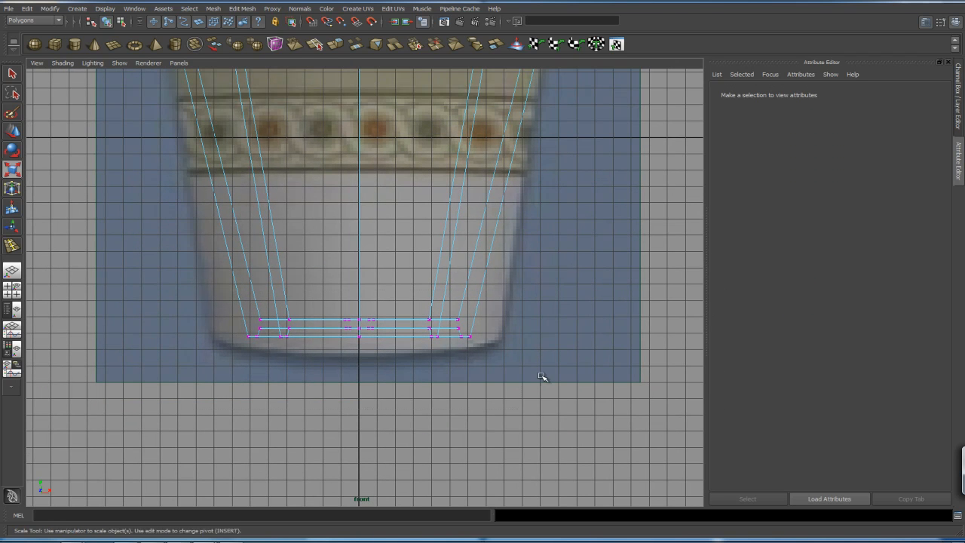
{"action": "left_click_drag", "start_coordinate": [565, 395], "coordinate": [567, 407]}
{"action": "left_click_drag", "start_coordinate": [360, 283], "coordinate": [359, 266], "text": "ctrl"}
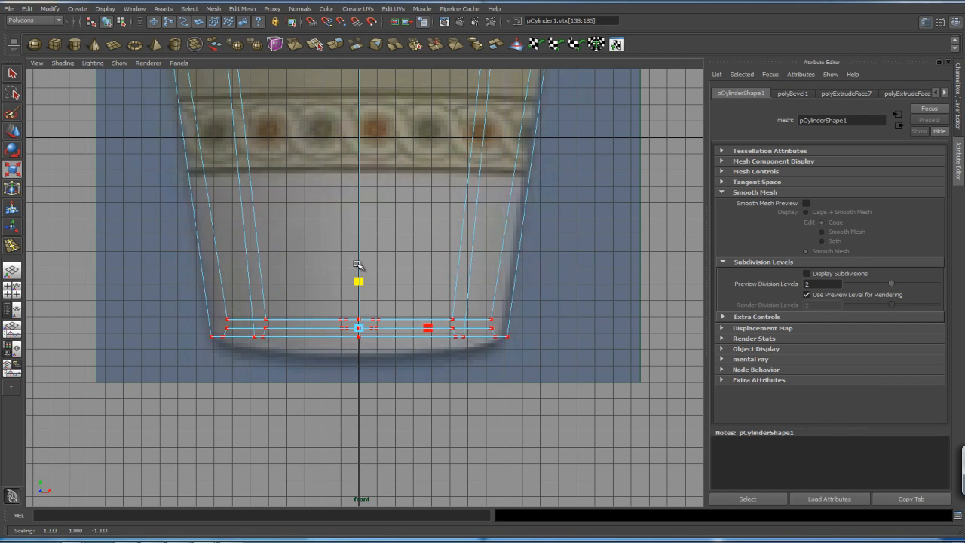
{"action": "left_click", "coordinate": [340, 394]}
Scale the lip vertices slightly outward in X and Z against the front reference image, keeping their height.
{"action": "middle_click_drag", "start_coordinate": [407, 196], "coordinate": [430, 265], "text": "alt"}
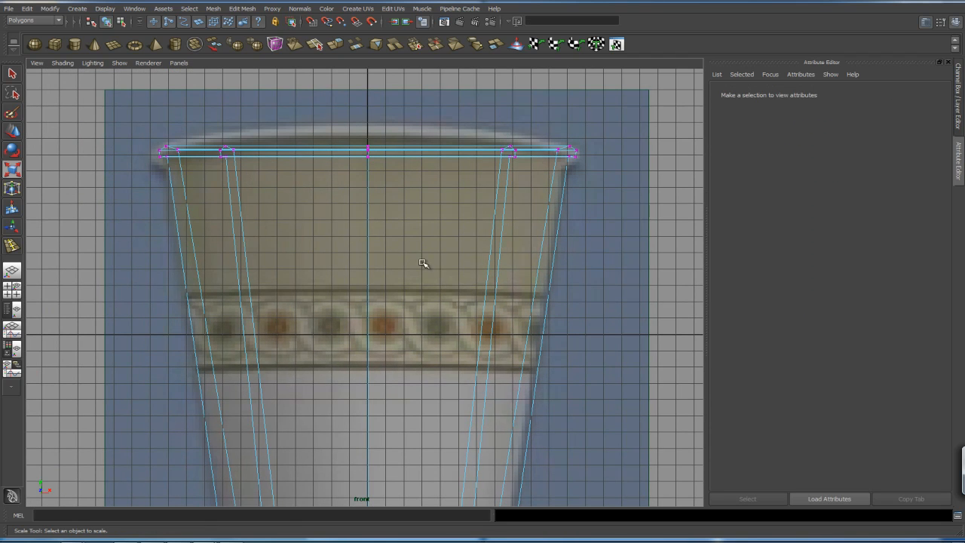
{"action": "left_click_drag", "start_coordinate": [657, 210], "coordinate": [656, 210]}
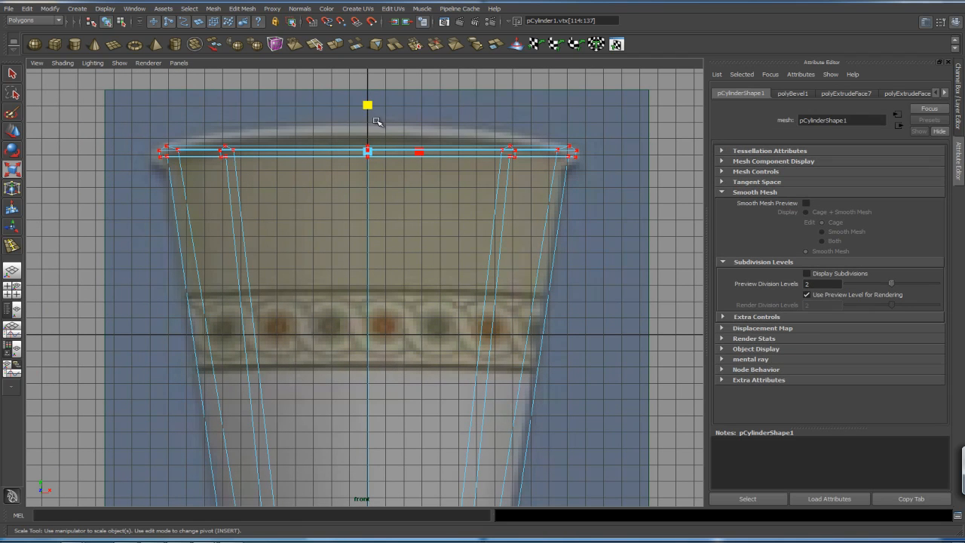
{"action": "left_click_drag", "start_coordinate": [367, 108], "coordinate": [368, 105], "text": "ctrl"}
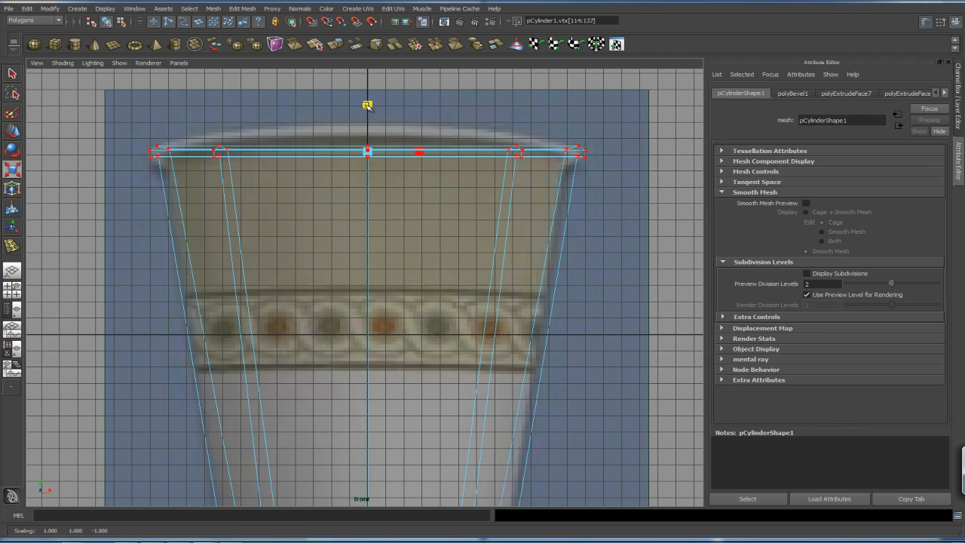
{"action": "left_click", "coordinate": [525, 135]}
{"action": "right_click_drag", "start_coordinate": [641, 235], "coordinate": [517, 299], "text": "alt"}
{"action": "middle_click_drag", "start_coordinate": [517, 299], "coordinate": [485, 251], "text": "alt"}
{"action": "middle_click_drag", "start_coordinate": [549, 297], "coordinate": [571, 231], "text": "alt"}
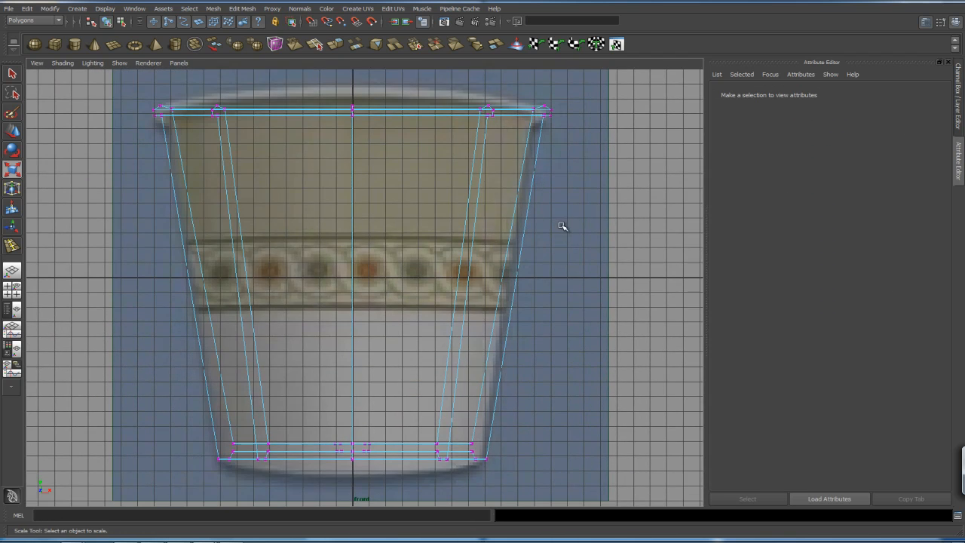
Return to the perspective view and create a new perspective camera for it.
{"action": "key", "text": "space"}
{"action": "key", "text": "space"}
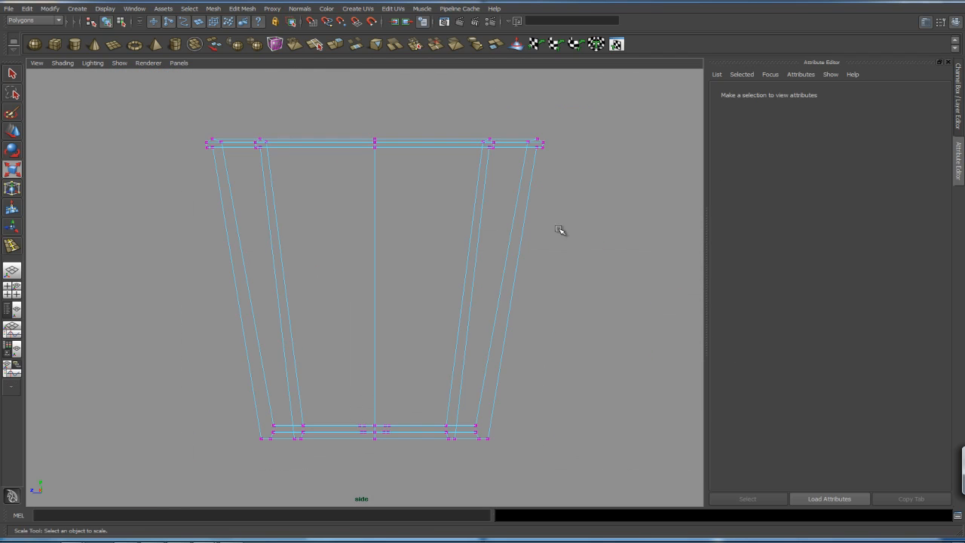
{"action": "key", "text": "r"}
{"action": "key", "text": "space"}
{"action": "left_click_drag", "start_coordinate": [546, 280], "coordinate": [518, 283]}
{"action": "left_click", "coordinate": [180, 63]}
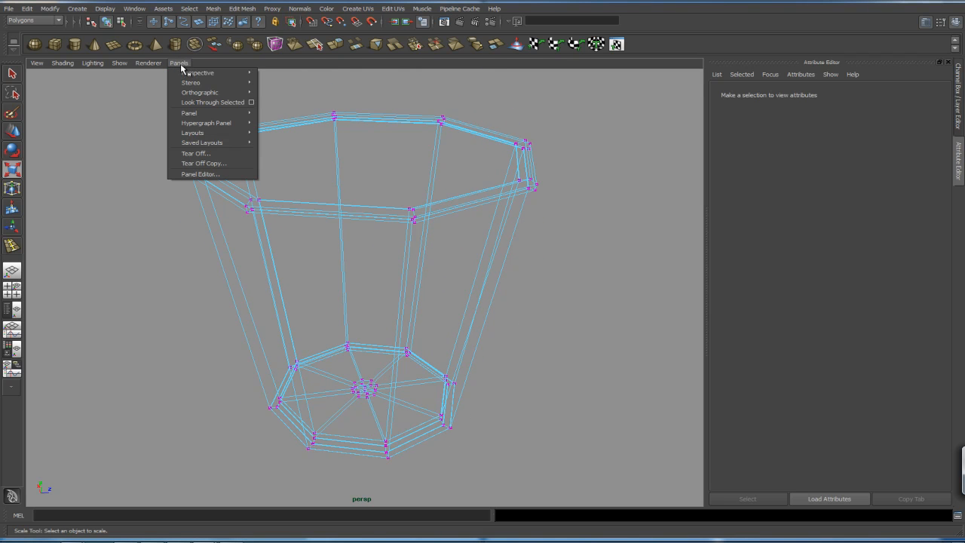
{"action": "mouse_move", "coordinate": [208, 76]}
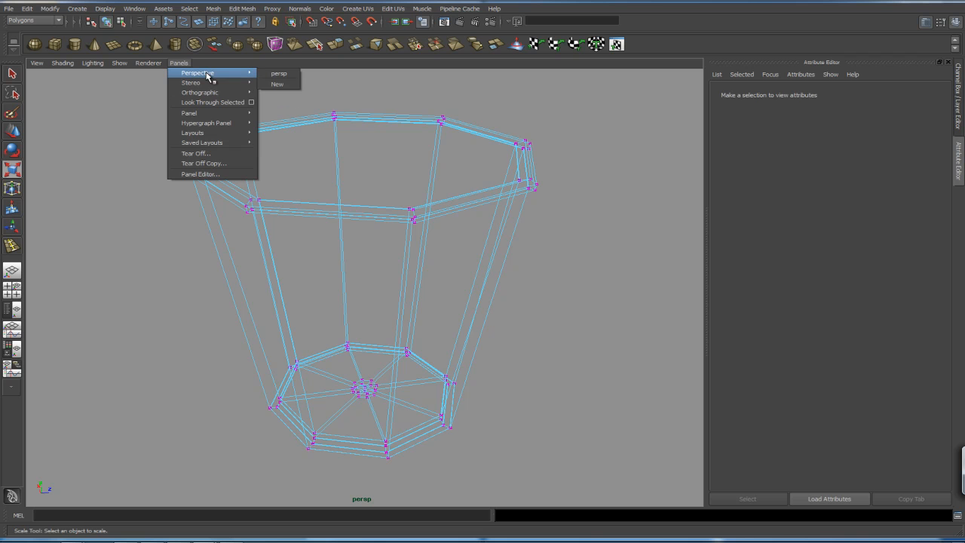
{"action": "left_click", "coordinate": [279, 84]}
Rename the new perspective camera as shot_01.
{"action": "left_click_drag", "start_coordinate": [614, 244], "coordinate": [593, 214], "text": "alt"}
{"action": "left_click", "coordinate": [729, 94]}
{"action": "left_click", "coordinate": [836, 122]}
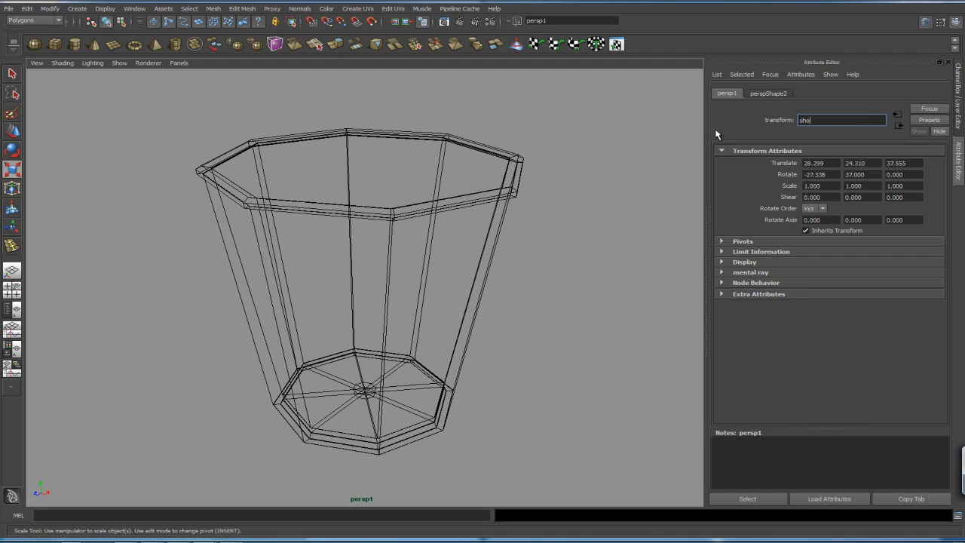
{"action": "type", "text": "shot_01"}
{"action": "key", "text": "Return"}
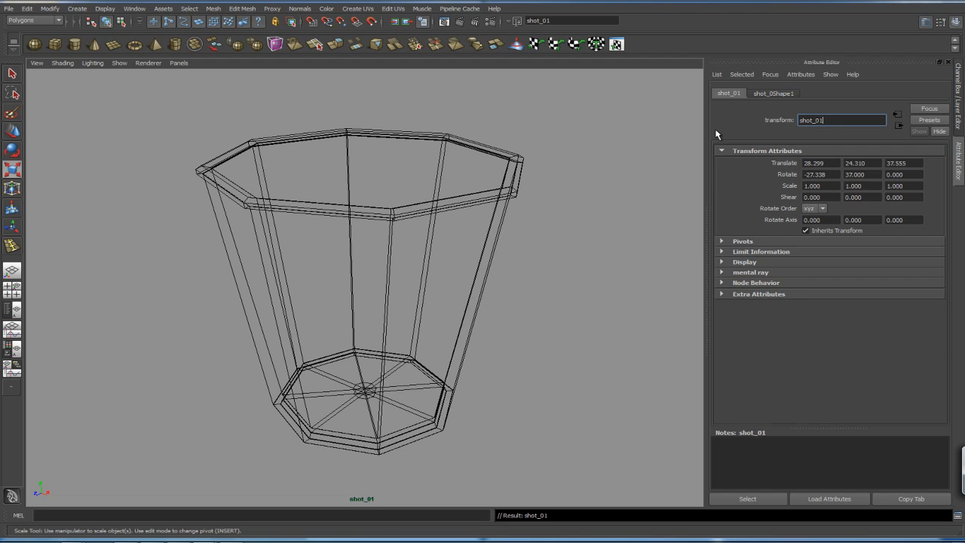
Set the shot_01 camera's focal length to 55 and reframe the whole cup from a low angle.
{"action": "left_click", "coordinate": [784, 94]}
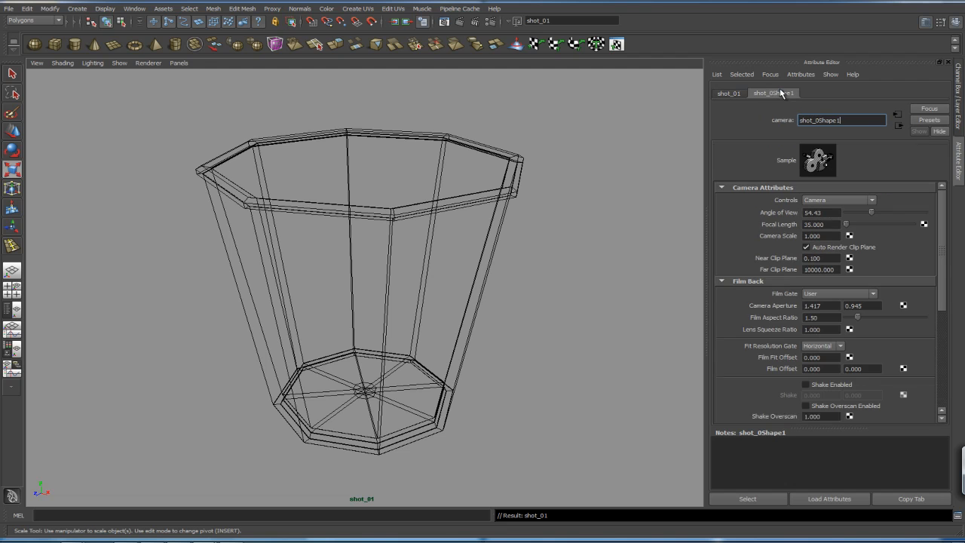
{"action": "left_click", "coordinate": [825, 225]}
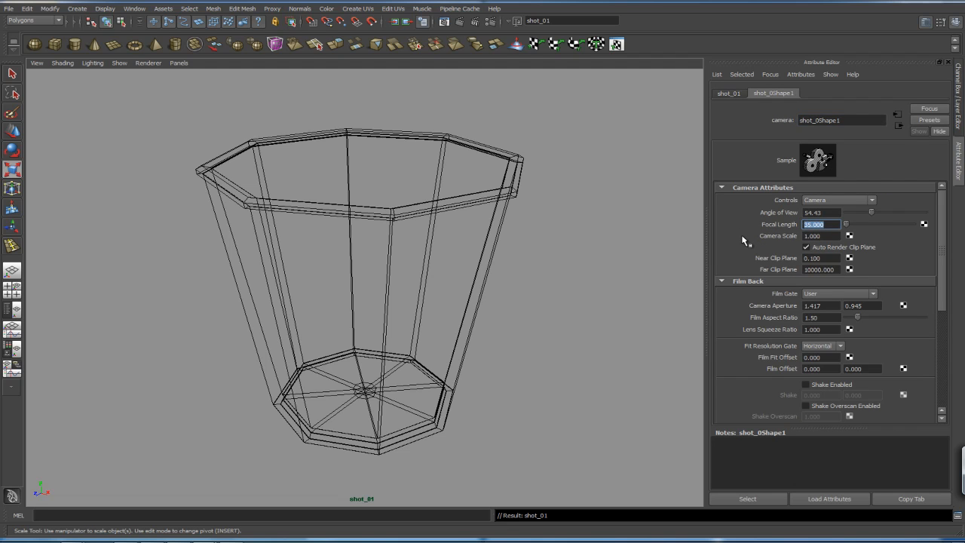
{"action": "type", "text": "55"}
{"action": "key", "text": "Return"}
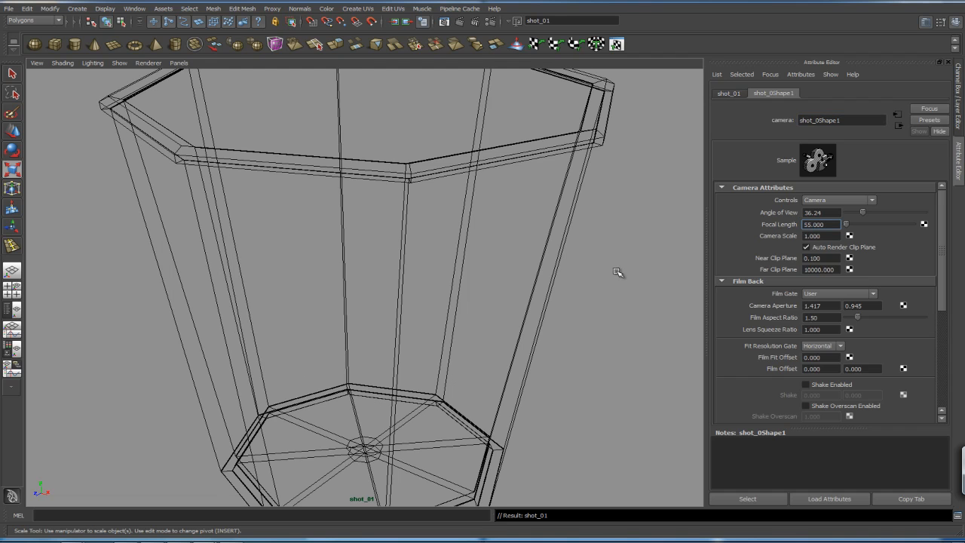
{"action": "left_click", "coordinate": [623, 292]}
{"action": "right_click_drag", "start_coordinate": [601, 286], "coordinate": [511, 283], "text": "alt"}
{"action": "left_click_drag", "start_coordinate": [511, 282], "coordinate": [561, 281], "text": "alt"}
{"action": "right_click_drag", "start_coordinate": [562, 280], "coordinate": [536, 287], "text": "alt"}
{"action": "left_click_drag", "start_coordinate": [536, 287], "coordinate": [533, 282], "text": "alt"}
Switch to the four-view layout and hide the grid in the front view, with the whole reference image in frame.
{"action": "key", "text": "space"}
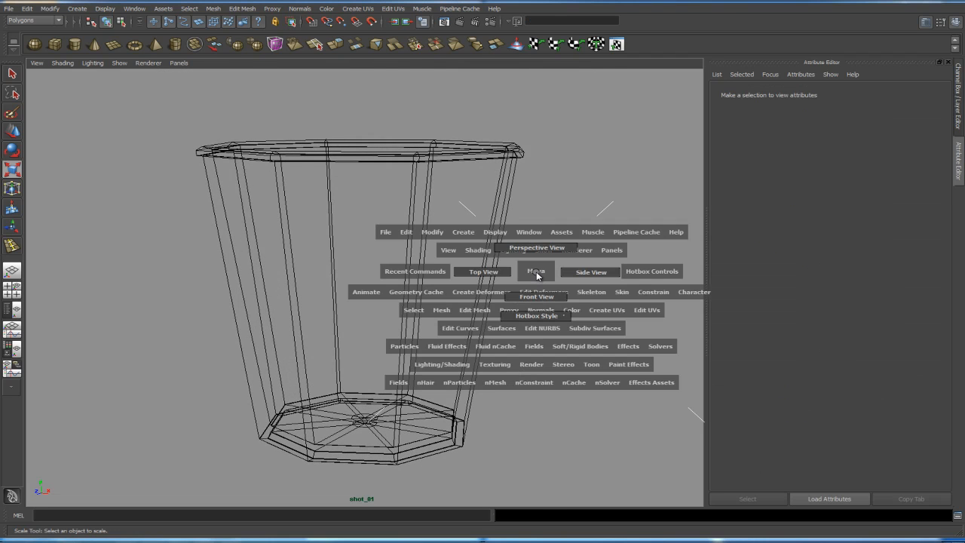
{"action": "key", "text": "space"}
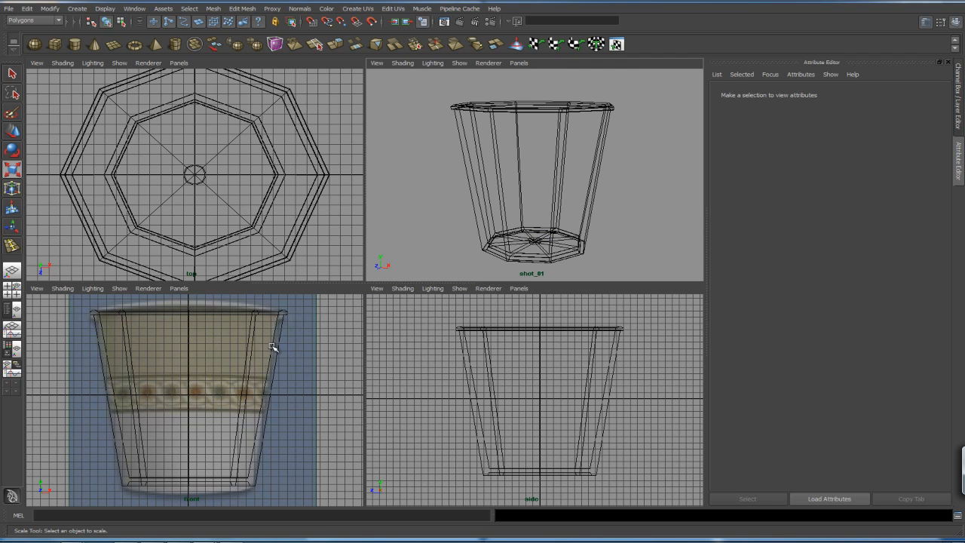
{"action": "left_click", "coordinate": [123, 289]}
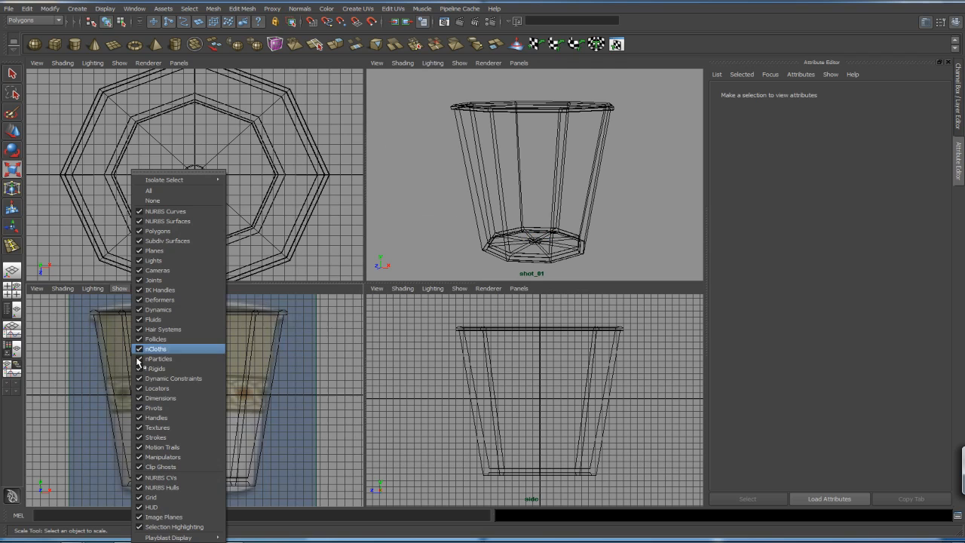
{"action": "left_click", "coordinate": [172, 507]}
{"action": "right_click_drag", "start_coordinate": [335, 351], "coordinate": [269, 338], "text": "alt"}
{"action": "middle_click_drag", "start_coordinate": [278, 346], "coordinate": [287, 365], "text": "alt"}
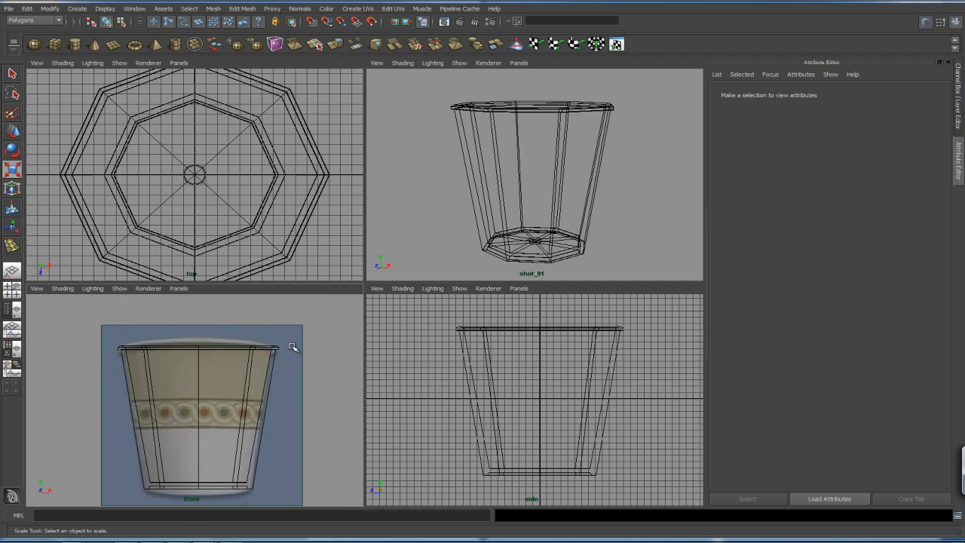
Shade the shot_01 view and turn on smooth mesh preview for the cup.
{"action": "left_click_drag", "start_coordinate": [649, 208], "coordinate": [621, 196], "text": "alt"}
{"action": "key", "text": "5"}
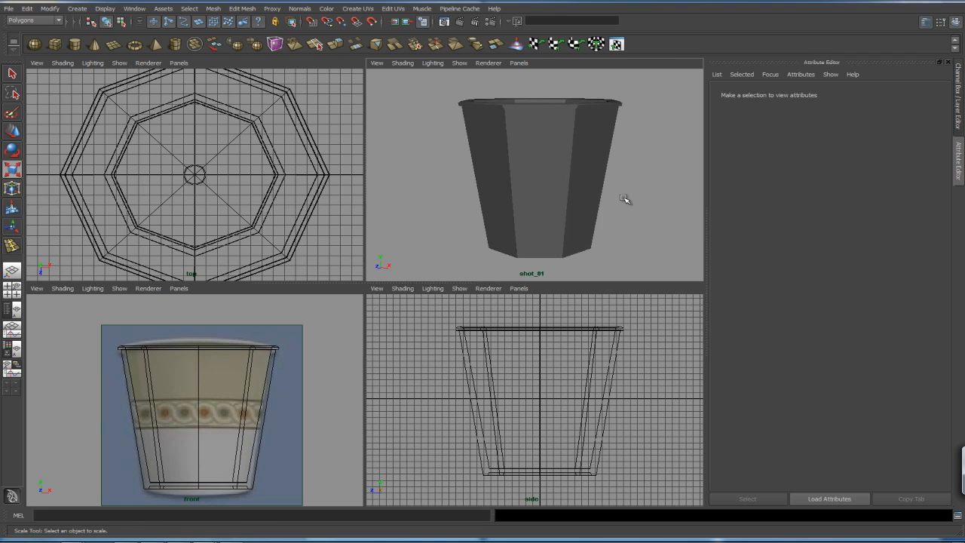
{"action": "left_click", "coordinate": [607, 201]}
{"action": "key", "text": "3"}
{"action": "left_click", "coordinate": [618, 199]}
{"action": "mouse_move", "coordinate": [636, 207]}
{"action": "left_mouse_down", "text": "alt"}
{"action": "mouse_move", "coordinate": [623, 218]}
{"action": "mouse_move", "coordinate": [633, 210]}
{"action": "left_mouse_up", "text": "alt"}
In the front view, select all the cup's vertices and scale them outward in X and Z to match the reference silhouette.
{"action": "key", "text": "r"}
{"action": "right_click_drag", "start_coordinate": [140, 345], "coordinate": [83, 347]}
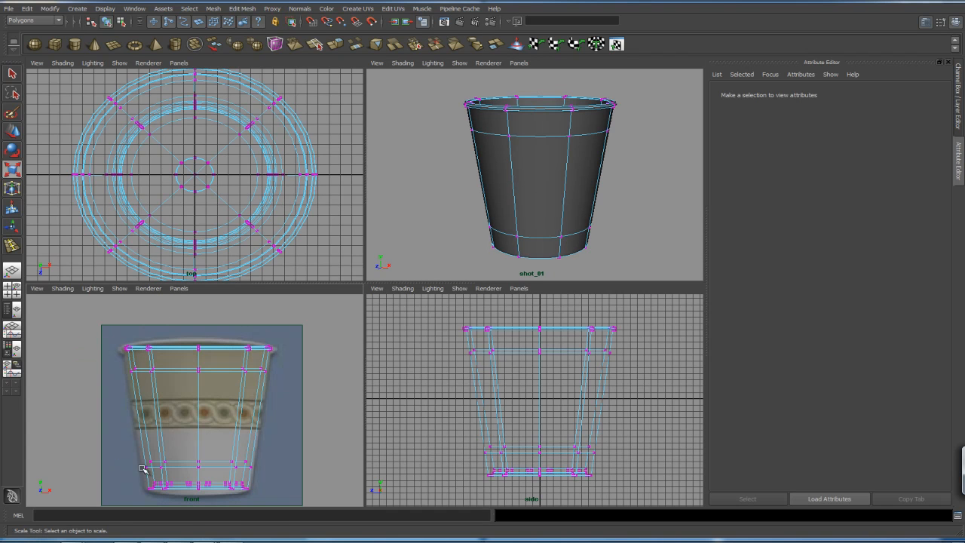
{"action": "key", "text": "space"}
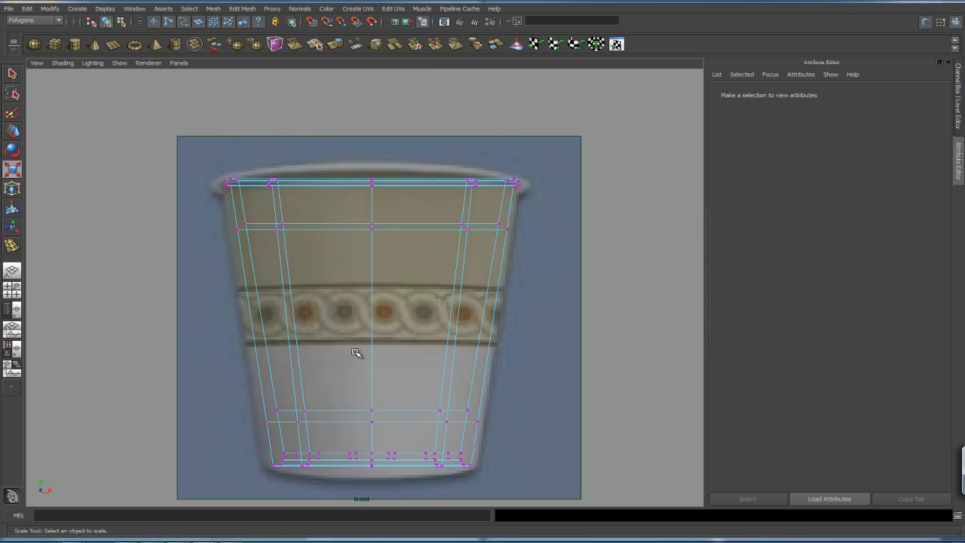
{"action": "left_click_drag", "start_coordinate": [185, 161], "coordinate": [528, 471]}
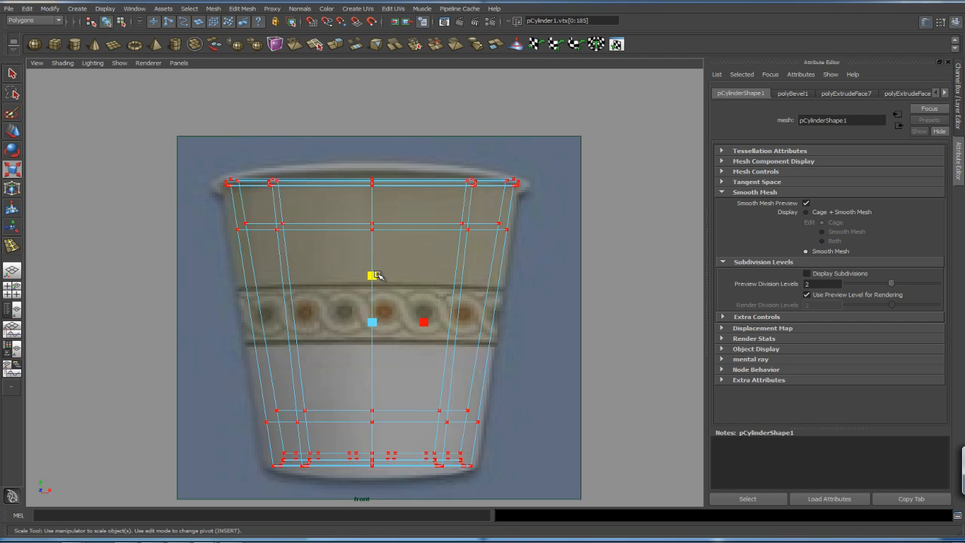
{"action": "left_click_drag", "start_coordinate": [372, 276], "coordinate": [373, 275], "text": "ctrl"}
{"action": "left_click", "coordinate": [525, 297]}
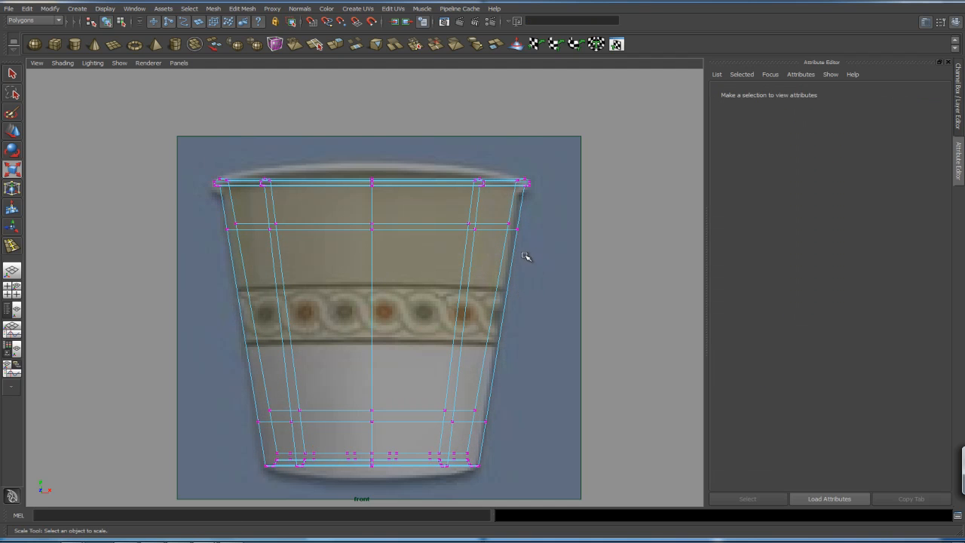
Return to the four-view layout in object mode and align the shot_01 camera so the cup resembles the reference image.
{"action": "key", "text": "space"}
{"action": "mouse_move", "coordinate": [623, 245]}
{"action": "left_mouse_down", "text": "alt"}
{"action": "mouse_move", "coordinate": [611, 282]}
{"action": "mouse_move", "coordinate": [623, 179]}
{"action": "mouse_move", "coordinate": [639, 200]}
{"action": "mouse_move", "coordinate": [619, 261]}
{"action": "mouse_move", "coordinate": [623, 242]}
{"action": "mouse_move", "coordinate": [620, 250]}
{"action": "left_mouse_up", "text": "alt"}
{"action": "key", "text": "F8"}
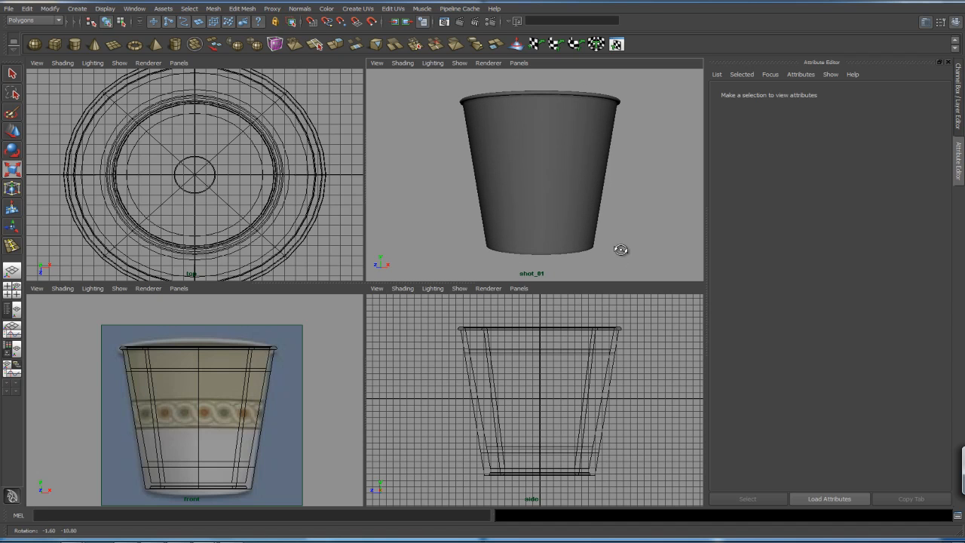
{"action": "right_click_drag", "start_coordinate": [626, 224], "coordinate": [621, 223], "text": "alt"}
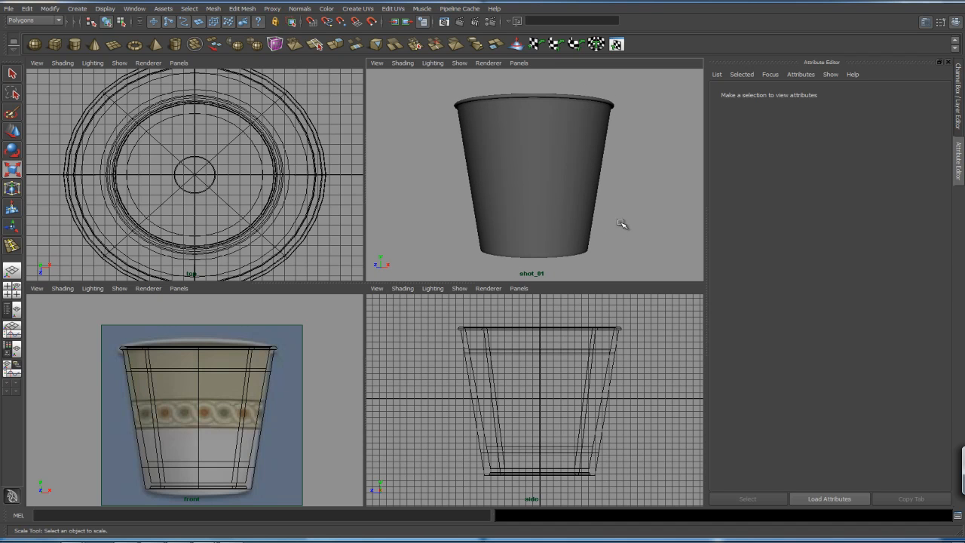
Create a polygon plane, lower it to the cup's base and scale it up uniformly as a ground extending well beyond the cup.
{"action": "left_click", "coordinate": [114, 46]}
{"action": "key", "text": "w"}
{"action": "left_click_drag", "start_coordinate": [540, 142], "coordinate": [540, 246]}
{"action": "key", "text": "e"}
{"action": "key", "text": "r"}
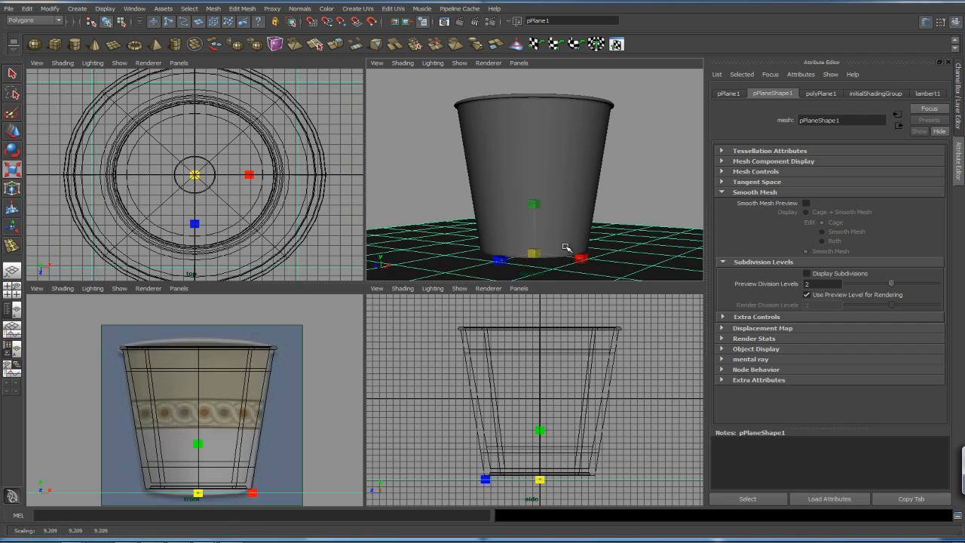
{"action": "left_click", "coordinate": [631, 191]}
{"action": "left_click_drag", "start_coordinate": [631, 191], "coordinate": [679, 189], "text": "alt"}
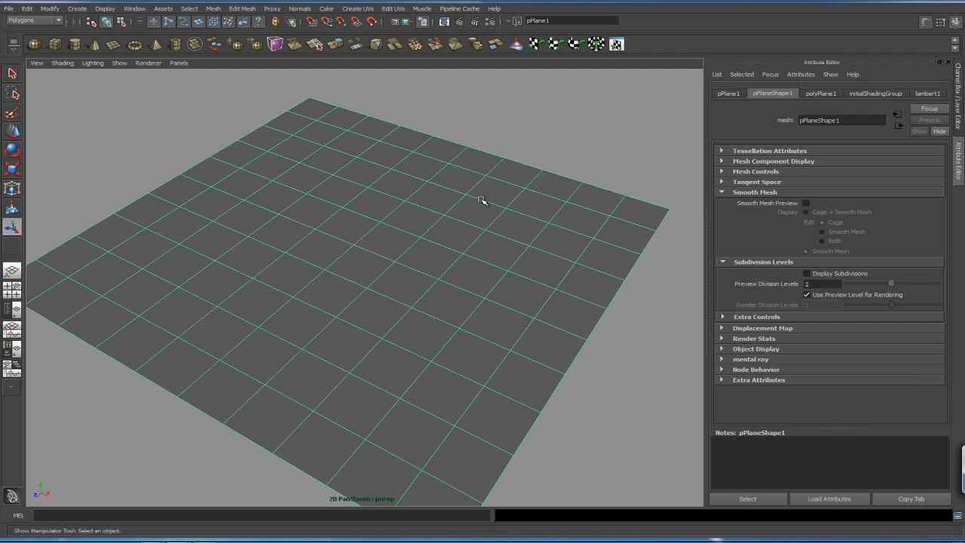
Select one face near the middle of the subdivided plane and extrude it.
{"action": "right_click_drag", "start_coordinate": [404, 236], "coordinate": [511, 205], "text": "alt"}
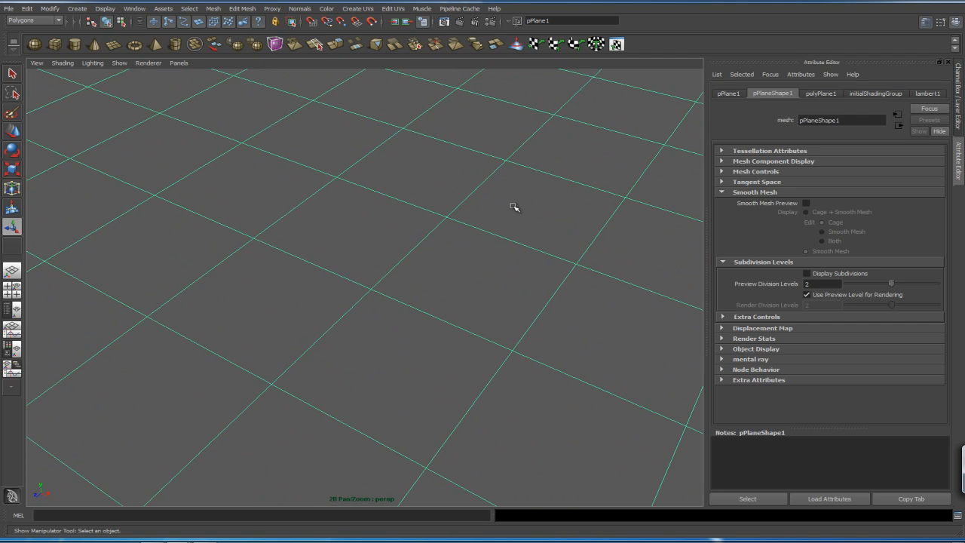
{"action": "right_click_drag", "start_coordinate": [462, 284], "coordinate": [462, 306]}
{"action": "left_click", "coordinate": [471, 288]}
{"action": "middle_click_drag", "start_coordinate": [523, 248], "coordinate": [494, 241], "text": "alt"}
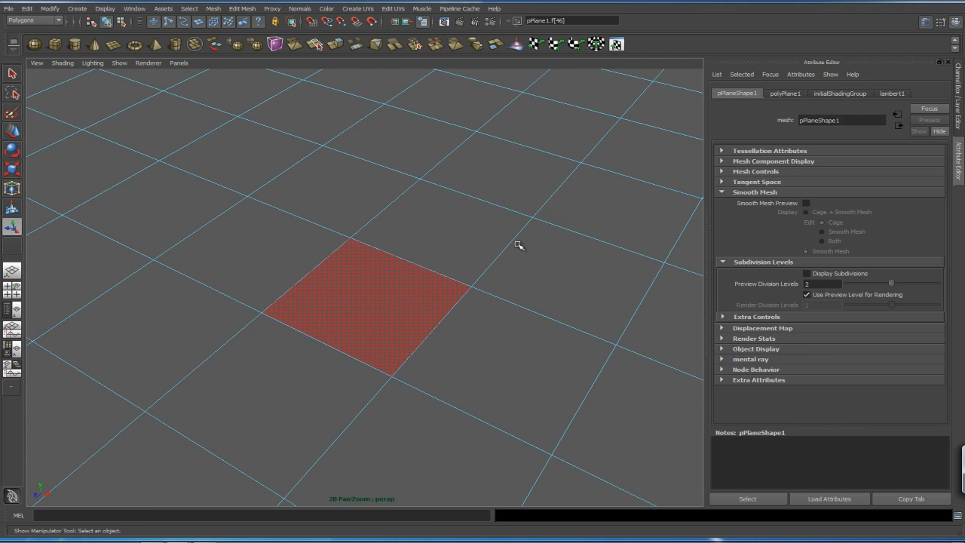
{"action": "left_click", "coordinate": [242, 8]}
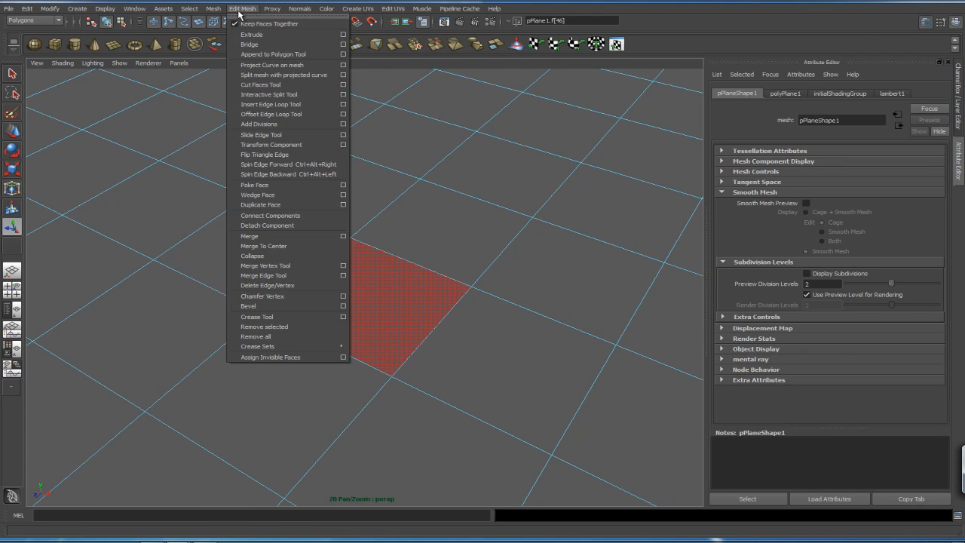
{"action": "left_click", "coordinate": [246, 36]}
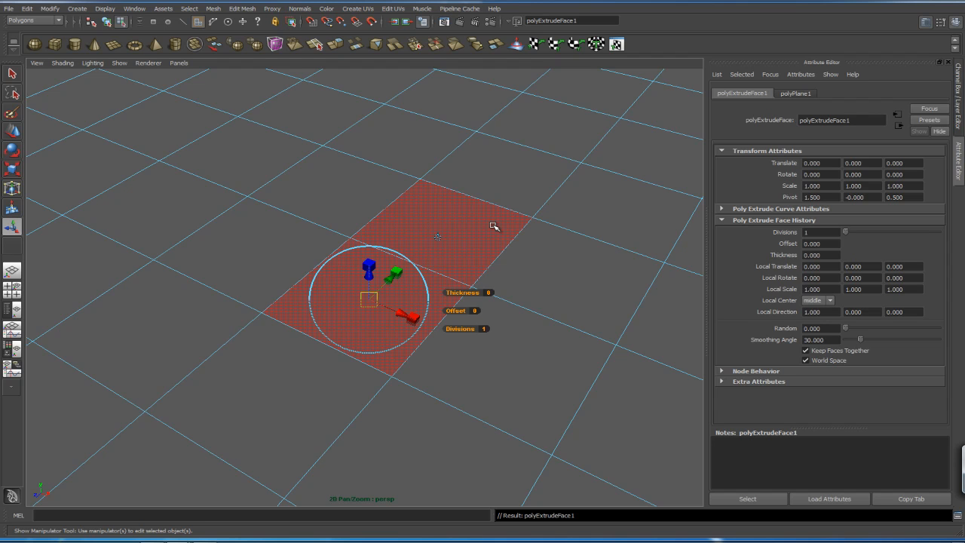
Toggle the extrude manipulator back and forth between local and world axes.
{"action": "left_click", "coordinate": [439, 236]}
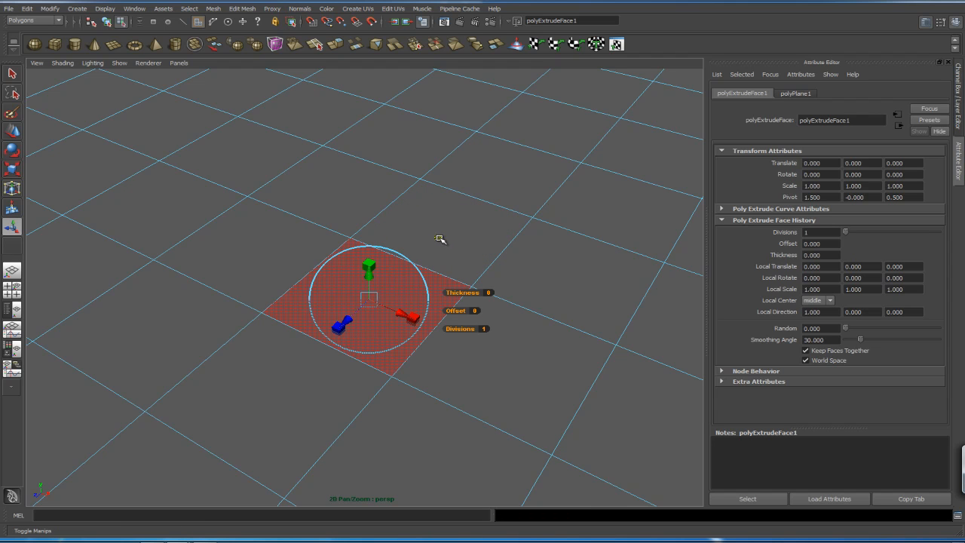
{"action": "left_click", "coordinate": [439, 238]}
{"action": "left_click", "coordinate": [440, 238]}
{"action": "left_click", "coordinate": [440, 239]}
{"action": "left_click", "coordinate": [440, 238]}
{"action": "left_click", "coordinate": [441, 239]}
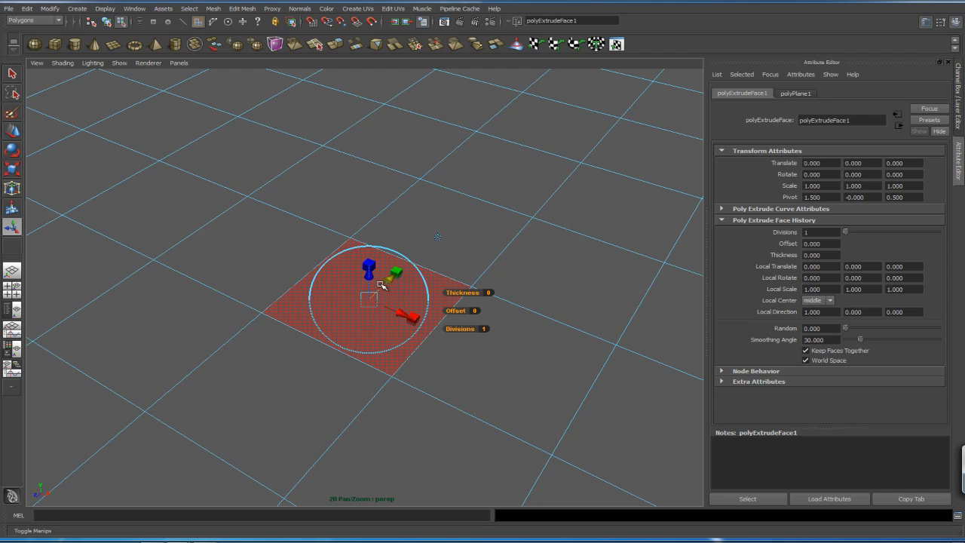
Using the extrude manipulator, scale the extruded face uniformly to 0.75 and rotate it about -5.31 degrees around its local X axis.
{"action": "left_click", "coordinate": [373, 271]}
{"action": "left_click", "coordinate": [413, 316]}
{"action": "left_click", "coordinate": [402, 312]}
{"action": "left_click", "coordinate": [412, 316]}
{"action": "left_click", "coordinate": [403, 312]}
{"action": "left_click", "coordinate": [413, 317]}
{"action": "left_click", "coordinate": [402, 313]}
{"action": "left_click", "coordinate": [397, 271]}
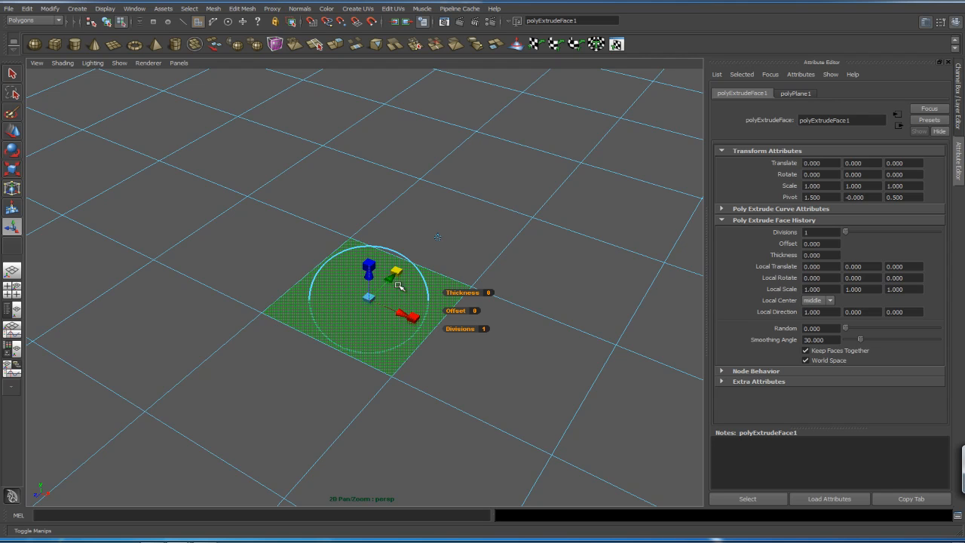
{"action": "left_click_drag", "start_coordinate": [369, 297], "coordinate": [360, 301]}
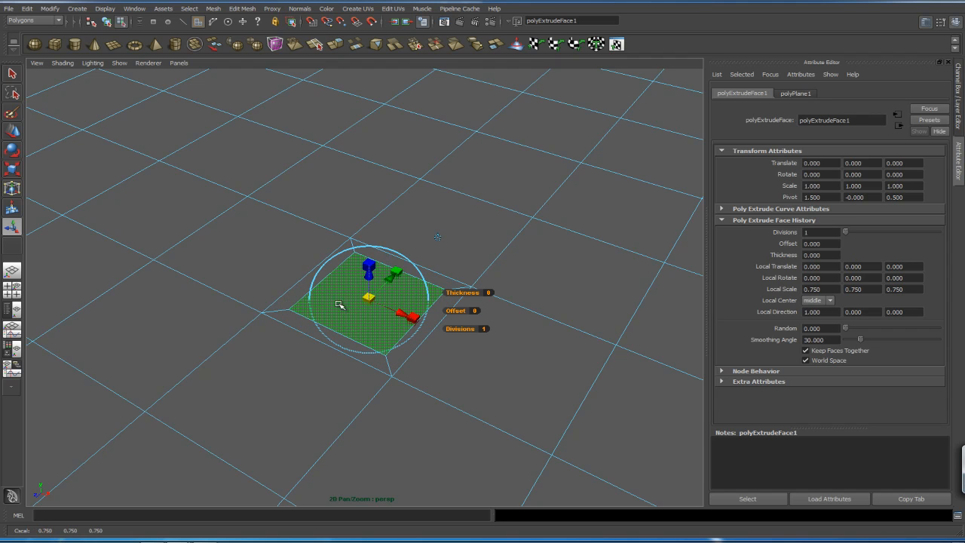
{"action": "left_click", "coordinate": [313, 288]}
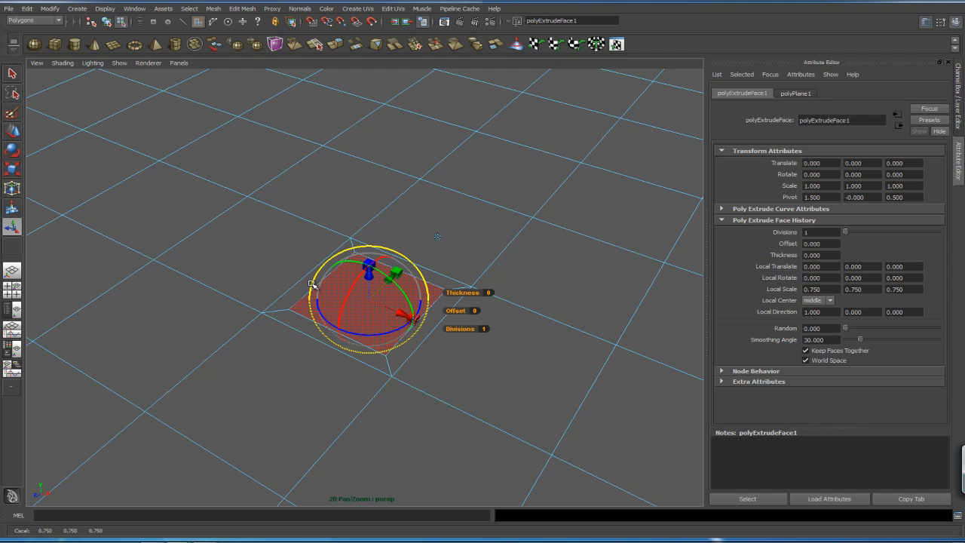
{"action": "left_click_drag", "start_coordinate": [320, 308], "coordinate": [355, 300]}
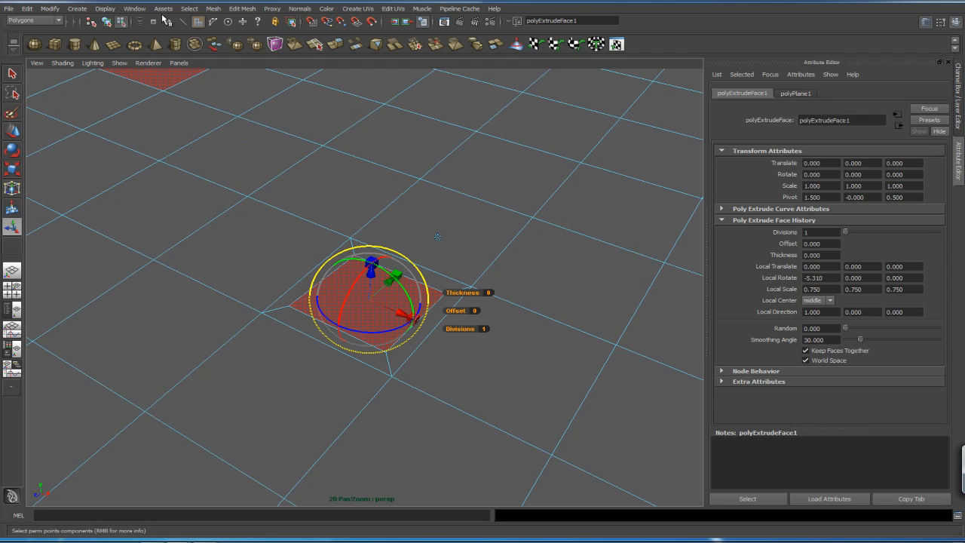
Review the manipulator display preferences, including the handle selection options, and close the preferences without saving.
{"action": "left_click", "coordinate": [141, 9]}
{"action": "mouse_move", "coordinate": [180, 65]}
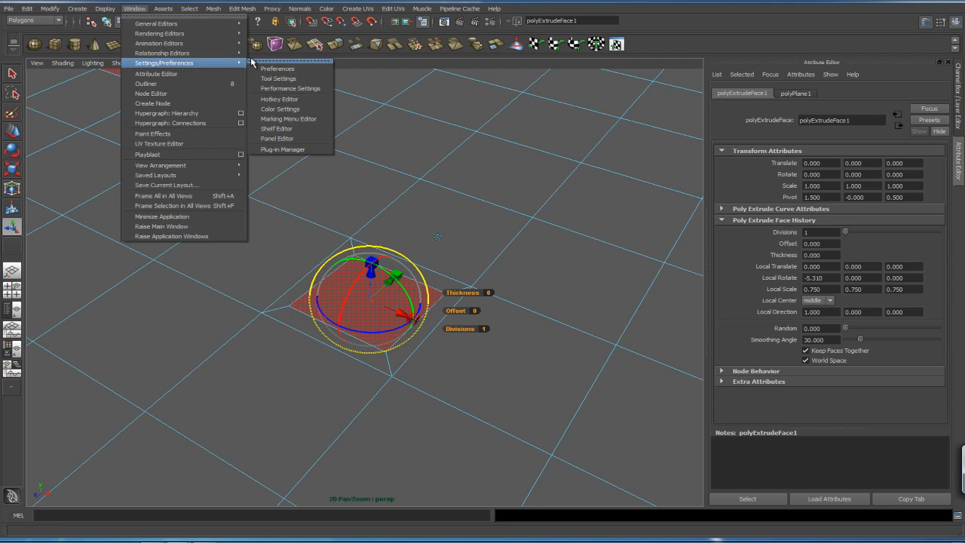
{"action": "left_click", "coordinate": [279, 68]}
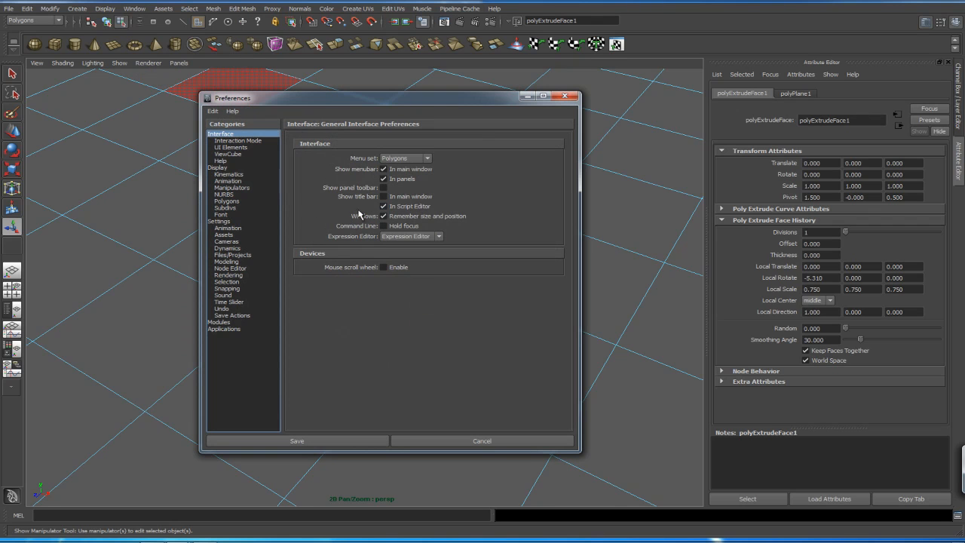
{"action": "left_click", "coordinate": [233, 188]}
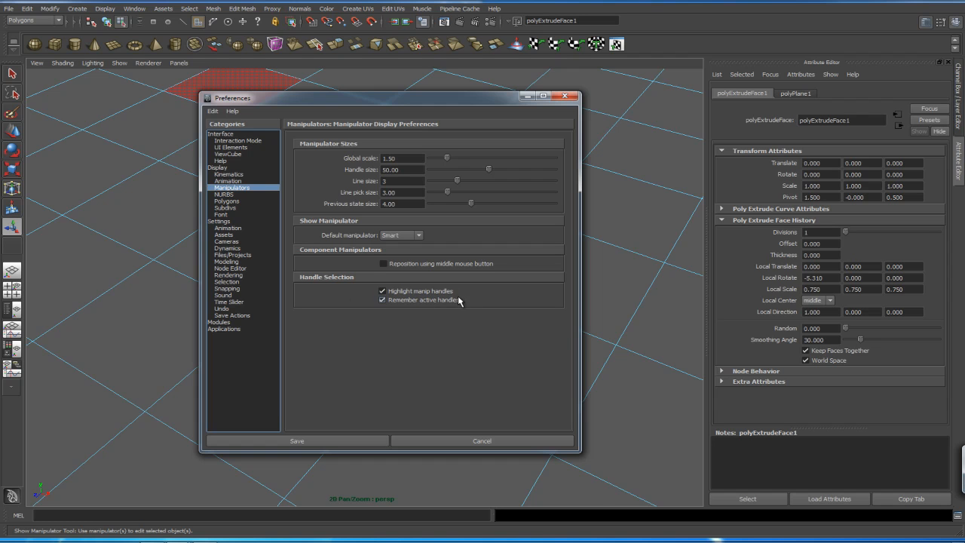
{"action": "left_click", "coordinate": [437, 442]}
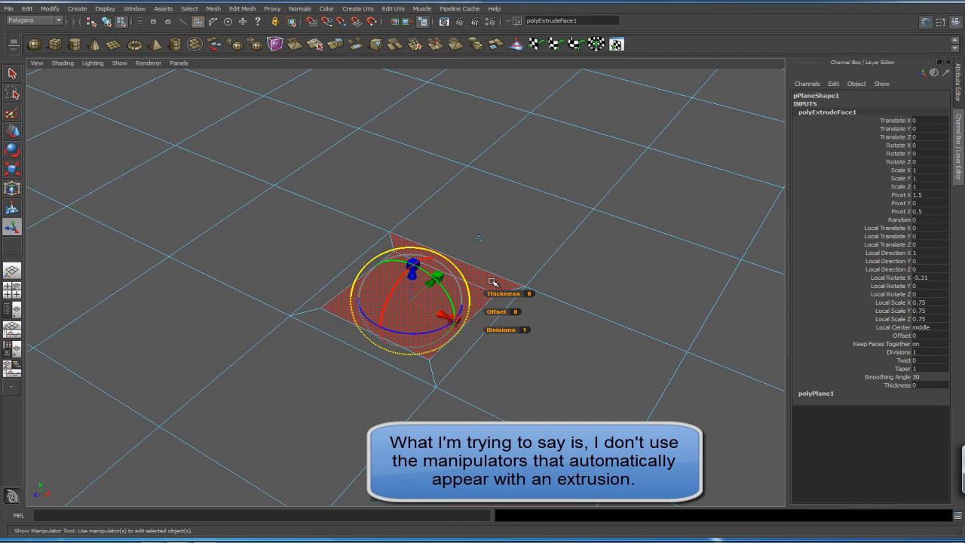
Select another face between the first extruded face and the plane's edge, extrude it, and scale it inward uniformly with the Scale tool.
{"action": "left_click_drag", "start_coordinate": [633, 300], "coordinate": [556, 254], "text": "alt"}
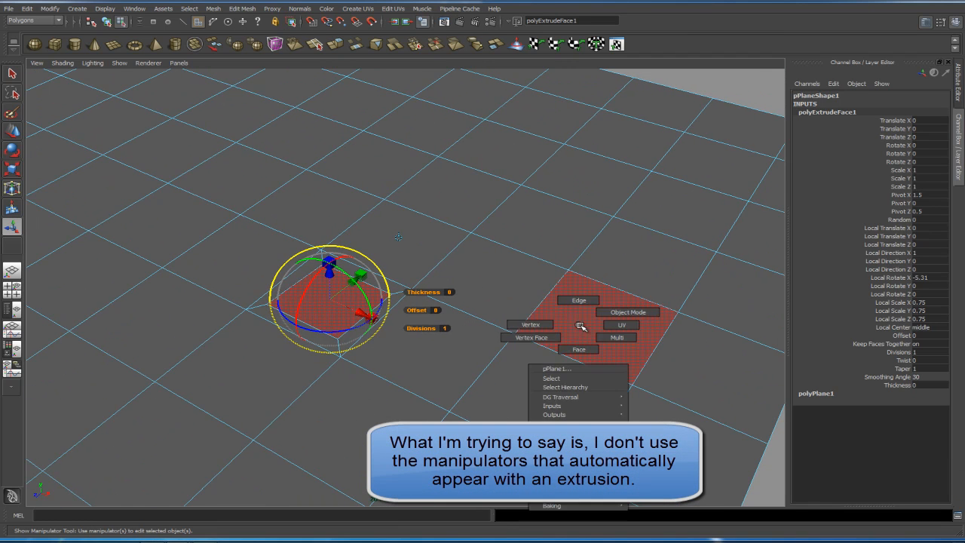
{"action": "left_click", "coordinate": [581, 325]}
{"action": "left_click_drag", "start_coordinate": [580, 326], "coordinate": [490, 281], "text": "alt"}
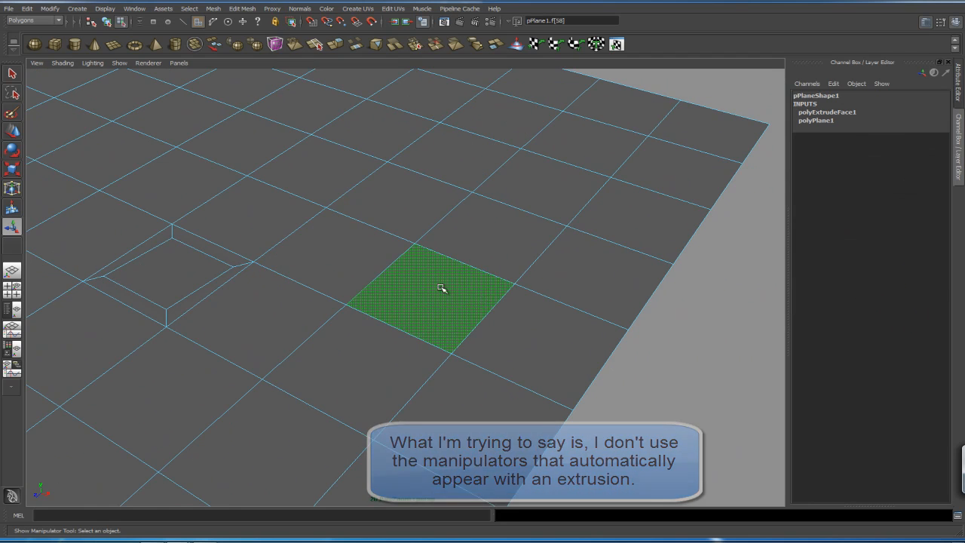
{"action": "left_click", "coordinate": [242, 9]}
{"action": "left_click", "coordinate": [257, 31]}
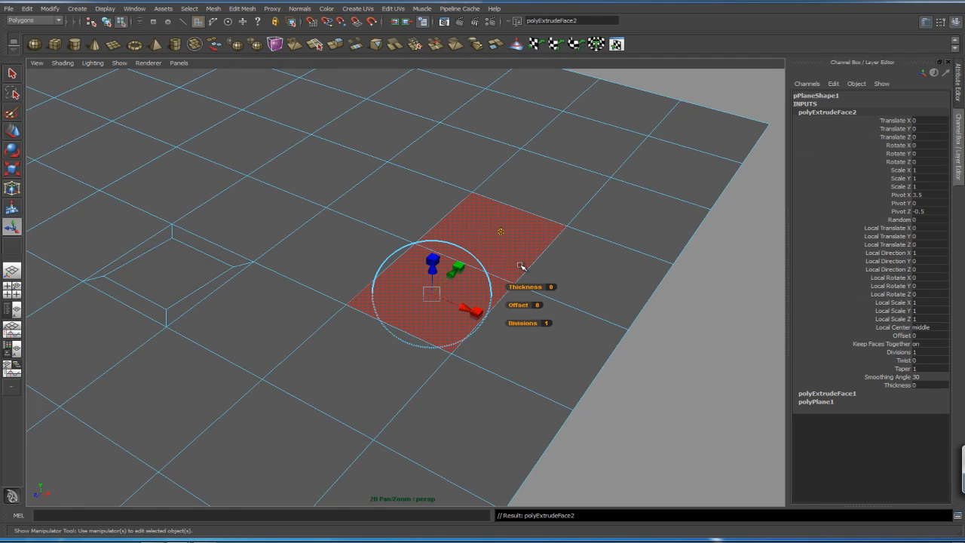
{"action": "key", "text": "r"}
{"action": "left_click_drag", "start_coordinate": [446, 292], "coordinate": [403, 296]}
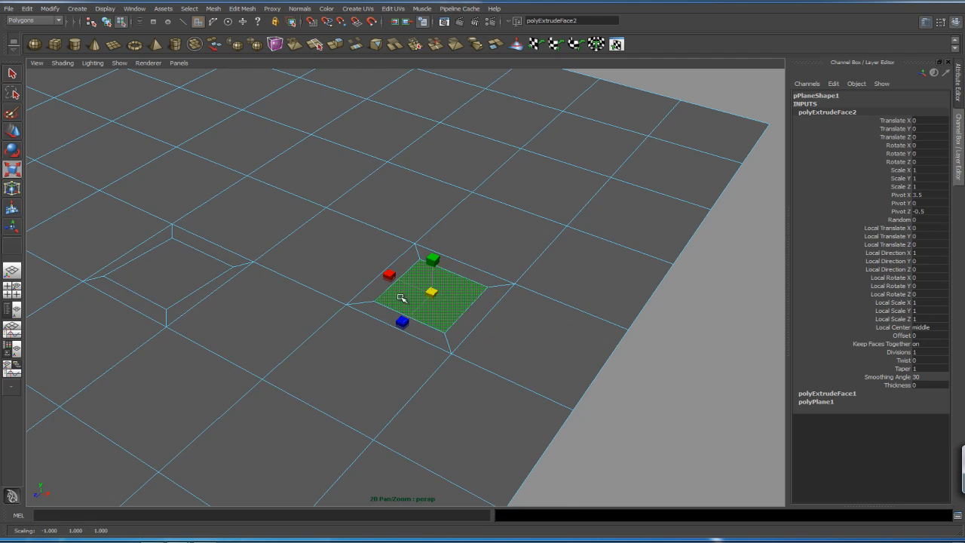
Extrude a face further along the same row and set its offset to 0.2.
{"action": "left_click", "coordinate": [539, 208]}
{"action": "key", "text": "g"}
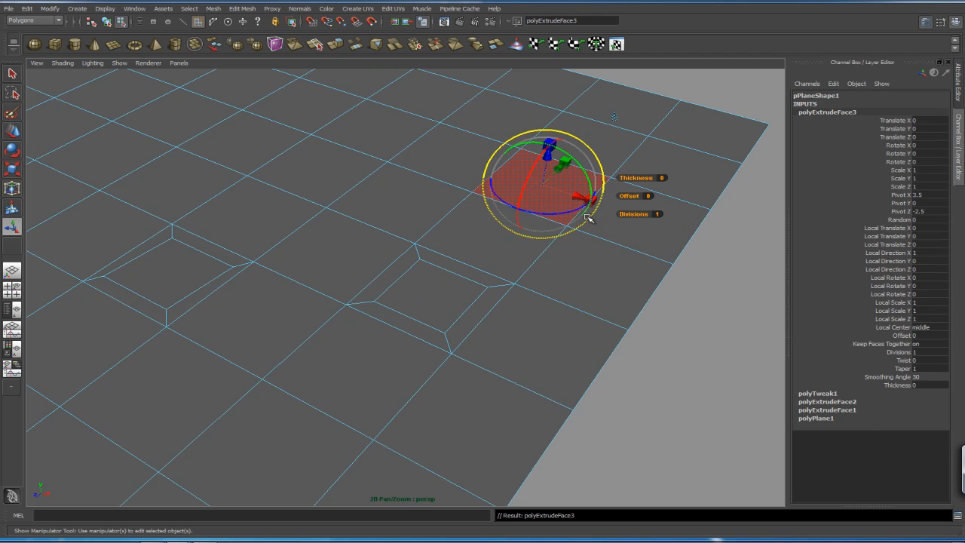
{"action": "left_click_drag", "start_coordinate": [632, 197], "coordinate": [633, 199]}
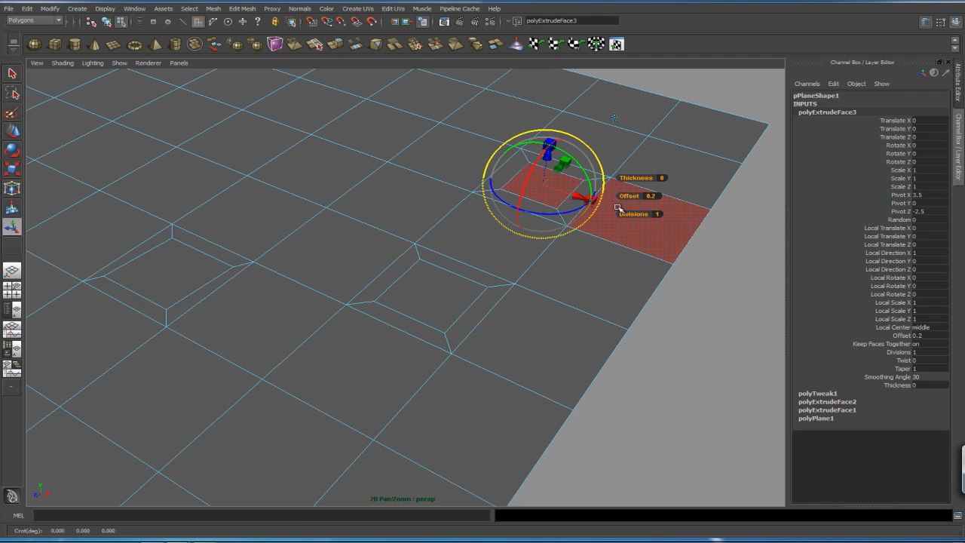
Select four adjoining faces in an L shape, extrude them together, and scale them inward uniformly with the Scale tool.
{"action": "left_click_drag", "start_coordinate": [467, 308], "coordinate": [539, 282], "text": "alt"}
{"action": "right_click_drag", "start_coordinate": [539, 282], "coordinate": [542, 306], "text": "alt"}
{"action": "left_click_drag", "start_coordinate": [496, 310], "coordinate": [489, 276], "text": "alt"}
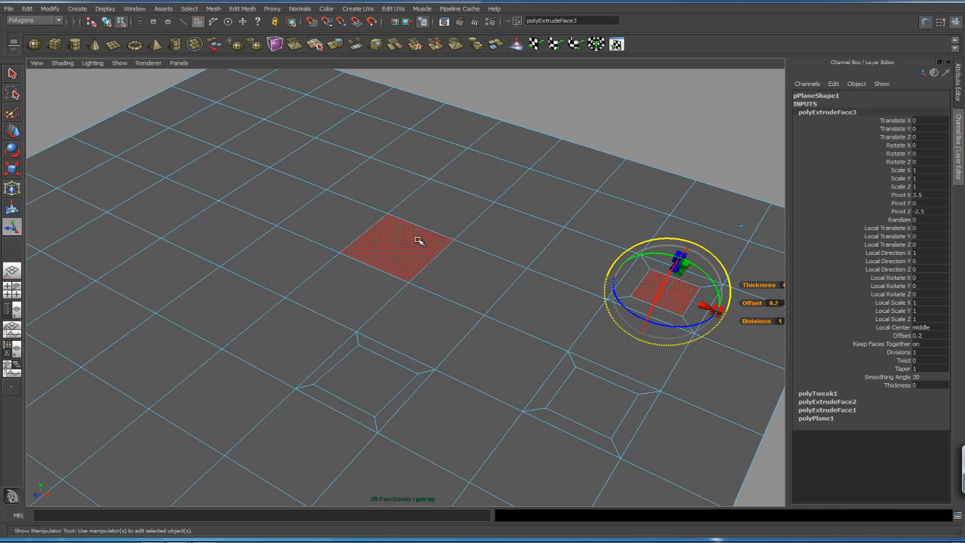
{"action": "mouse_move", "coordinate": [486, 235]}
{"action": "left_mouse_down"}
{"action": "mouse_move", "coordinate": [461, 221]}
{"action": "mouse_move", "coordinate": [362, 284]}
{"action": "left_mouse_up"}
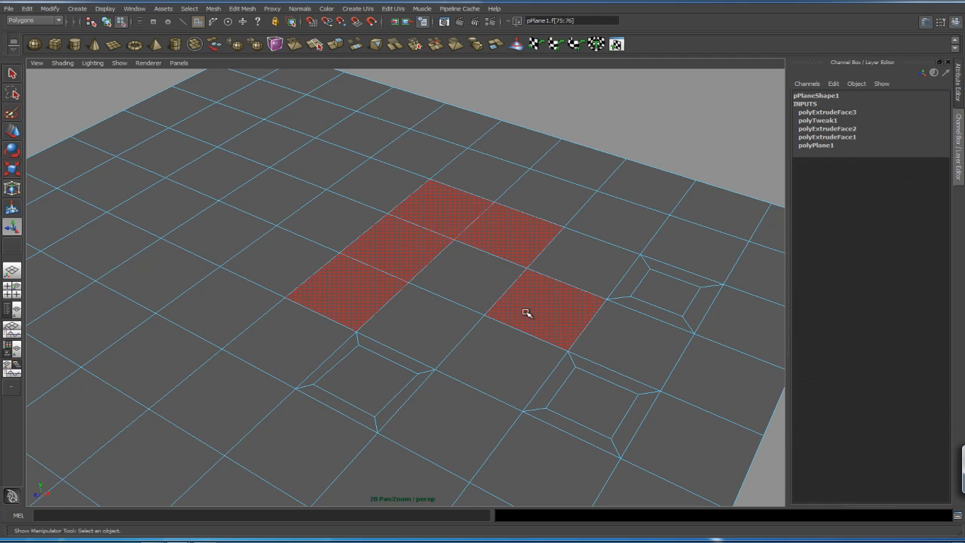
{"action": "left_click_drag", "start_coordinate": [481, 249], "coordinate": [519, 279], "text": "alt"}
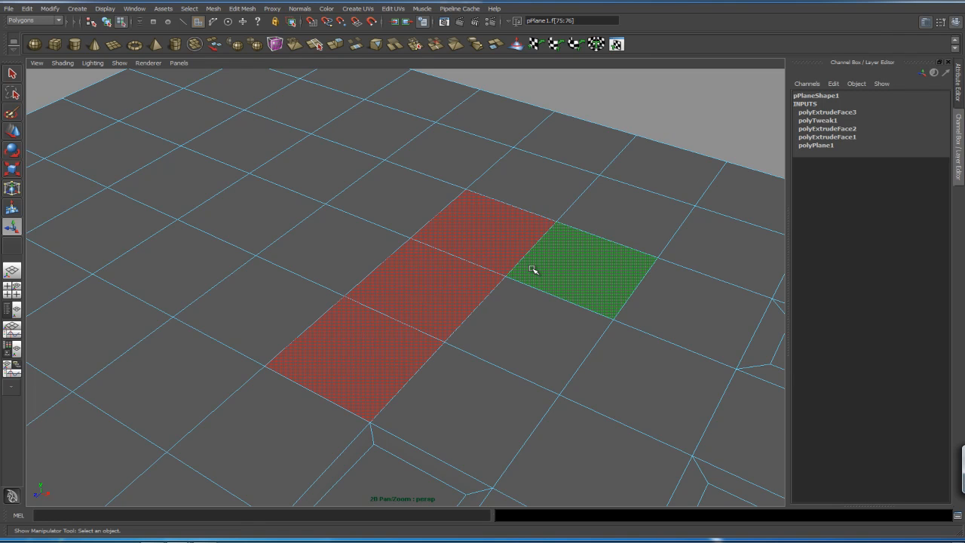
{"action": "key", "text": "ctrl+e"}
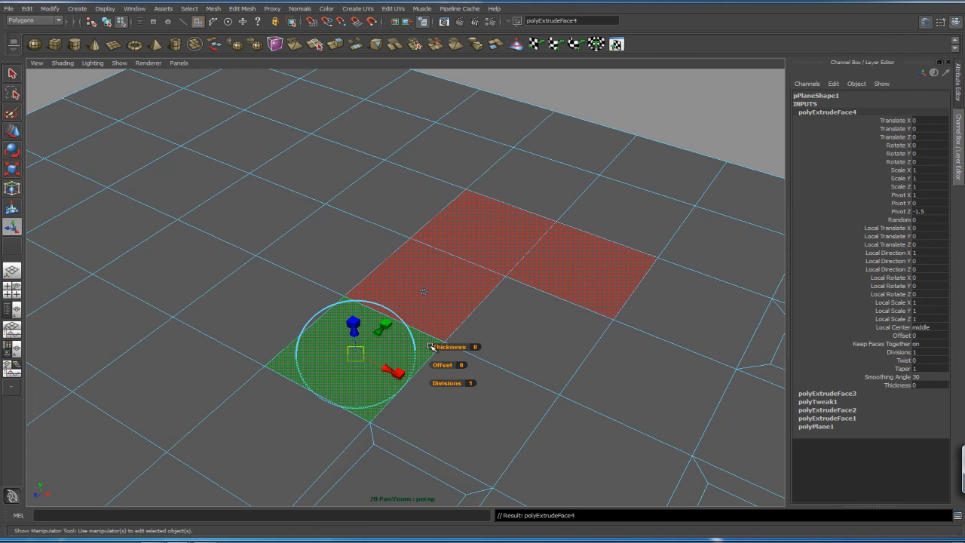
{"action": "key", "text": "r"}
{"action": "left_click_drag", "start_coordinate": [477, 305], "coordinate": [331, 325]}
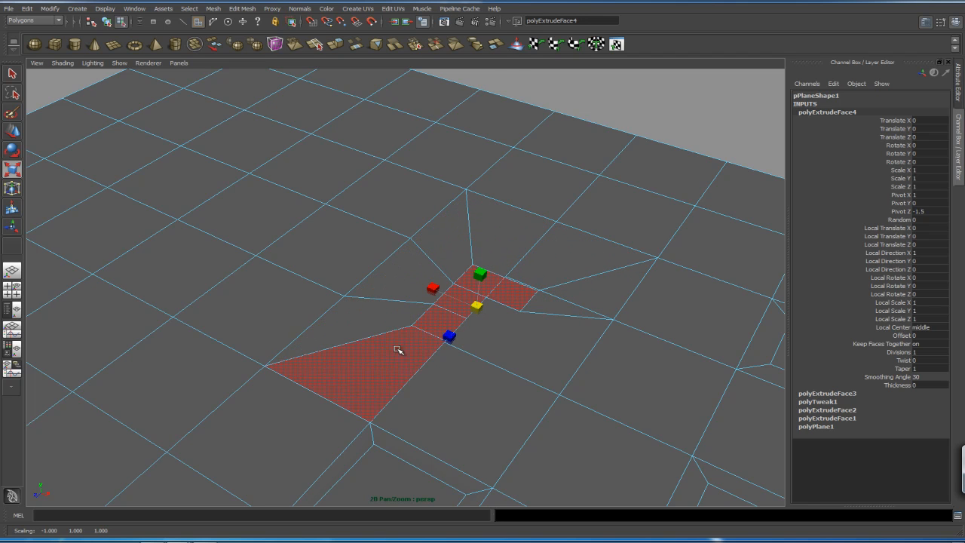
Select another L-shaped group of four faces beside the distorted one and extrude it with an offset of 0.11.
{"action": "middle_click_drag", "start_coordinate": [556, 403], "coordinate": [650, 388], "text": "alt"}
{"action": "middle_click_drag", "start_coordinate": [511, 362], "coordinate": [539, 405], "text": "alt"}
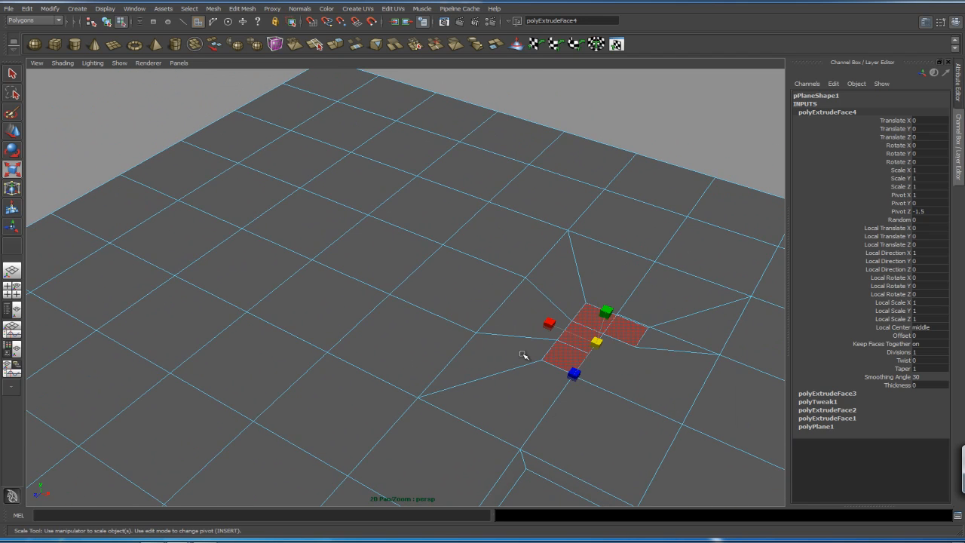
{"action": "left_click", "coordinate": [499, 229]}
{"action": "left_click", "coordinate": [451, 219]}
{"action": "left_click", "coordinate": [377, 261], "text": "shift"}
{"action": "left_click", "coordinate": [350, 300], "text": "shift"}
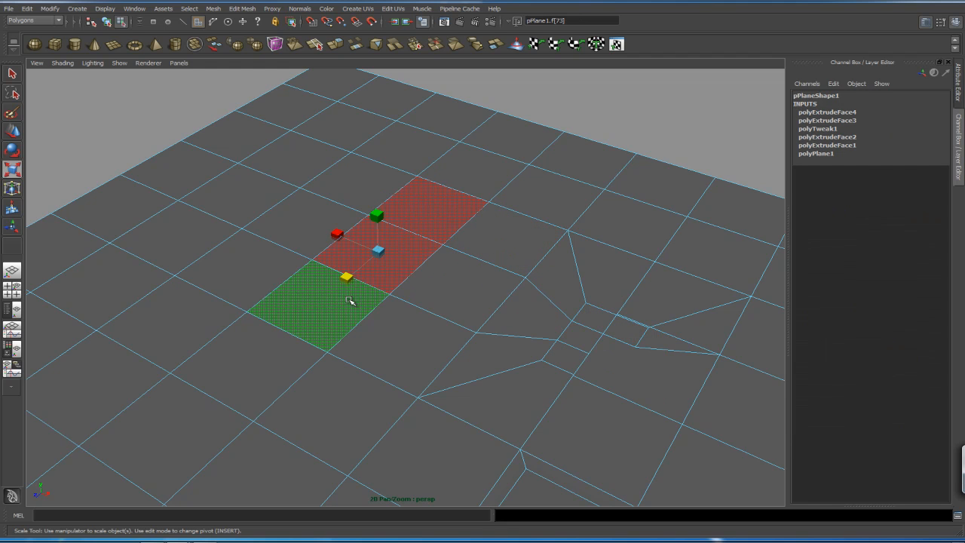
{"action": "left_click", "coordinate": [503, 244], "text": "shift"}
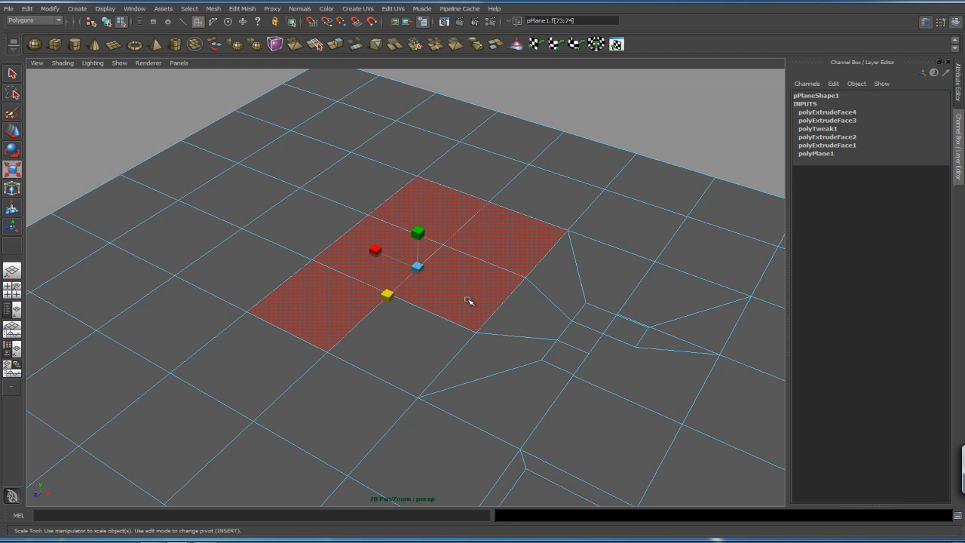
{"action": "key", "text": "ctrl+e"}
{"action": "mouse_move", "coordinate": [411, 316]}
{"action": "left_mouse_down"}
{"action": "mouse_move", "coordinate": [400, 316]}
{"action": "mouse_move", "coordinate": [414, 314]}
{"action": "left_mouse_up"}
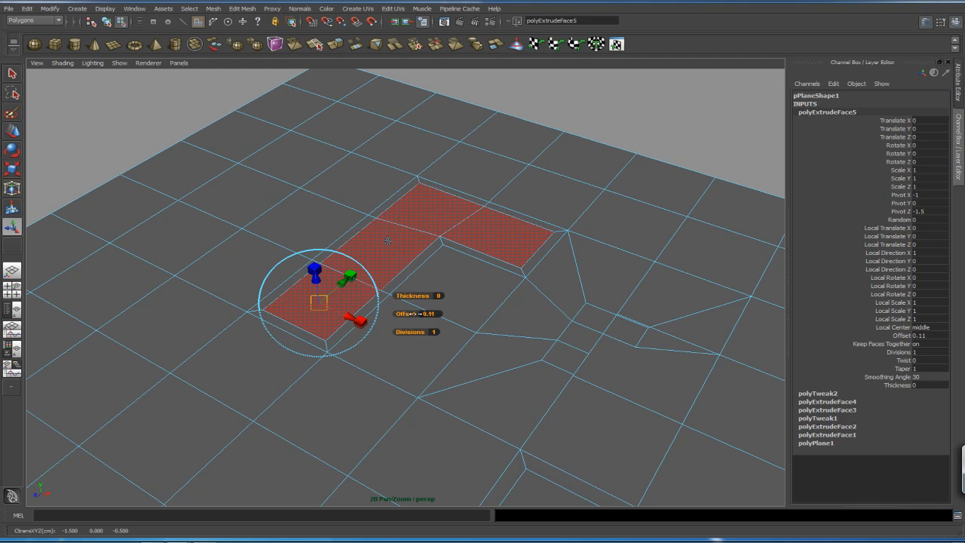
Select the narrow border faces around the L-shaped inset and extrude them upward with a Local Translate Z of 0.303.
{"action": "left_click", "coordinate": [453, 246]}
{"action": "double_click", "coordinate": [454, 246], "text": "shift"}
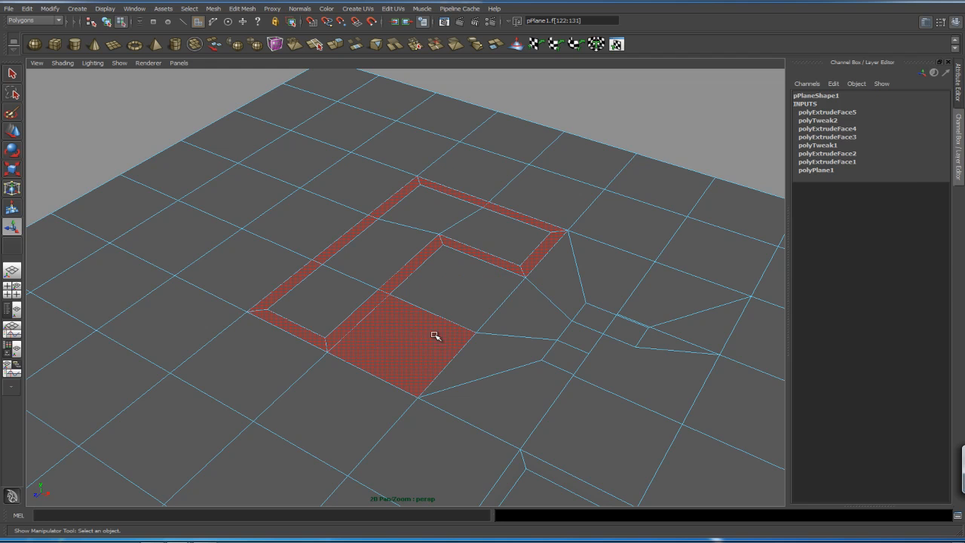
{"action": "key", "text": "ctrl+e"}
{"action": "left_click_drag", "start_coordinate": [289, 311], "coordinate": [284, 287]}
{"action": "scroll", "coordinate": [437, 241], "scroll_direction": "down", "scroll_amount": 2}
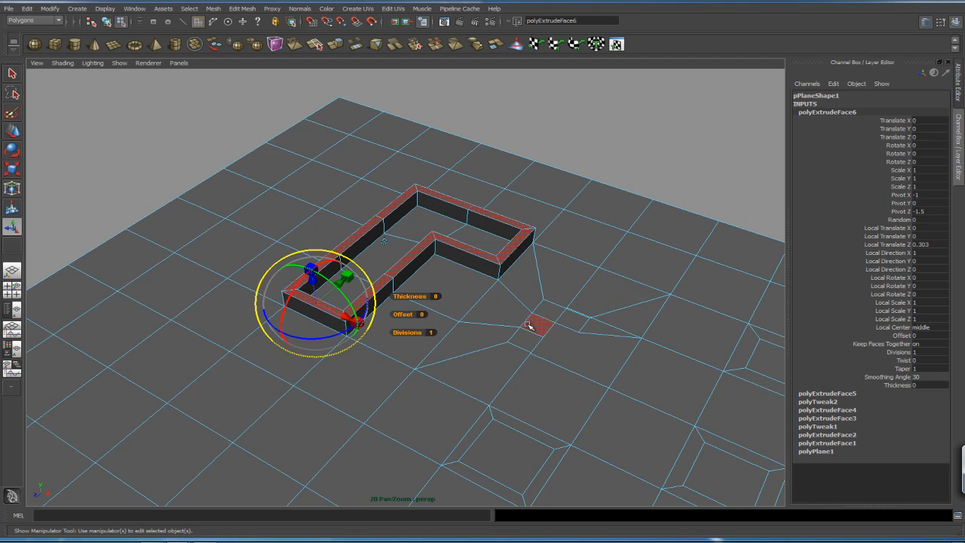
Select a single face in front of the L-shaped wall and extrude it upward with a Local Translate Z of 0.537.
{"action": "left_click_drag", "start_coordinate": [599, 323], "coordinate": [588, 301], "text": "alt"}
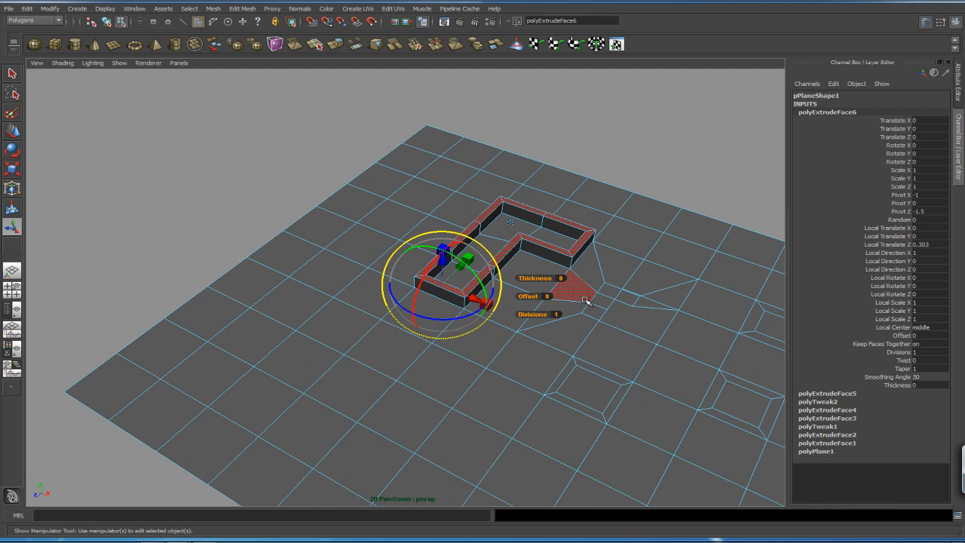
{"action": "left_click_drag", "start_coordinate": [627, 352], "coordinate": [388, 334], "text": "alt"}
{"action": "left_click", "coordinate": [412, 337]}
{"action": "middle_click_drag", "start_coordinate": [413, 337], "coordinate": [525, 352], "text": "alt"}
{"action": "right_click_drag", "start_coordinate": [525, 352], "coordinate": [671, 377], "text": "alt"}
{"action": "middle_click_drag", "start_coordinate": [671, 377], "coordinate": [589, 312], "text": "alt"}
{"action": "middle_click_drag", "start_coordinate": [554, 344], "coordinate": [511, 318], "text": "alt"}
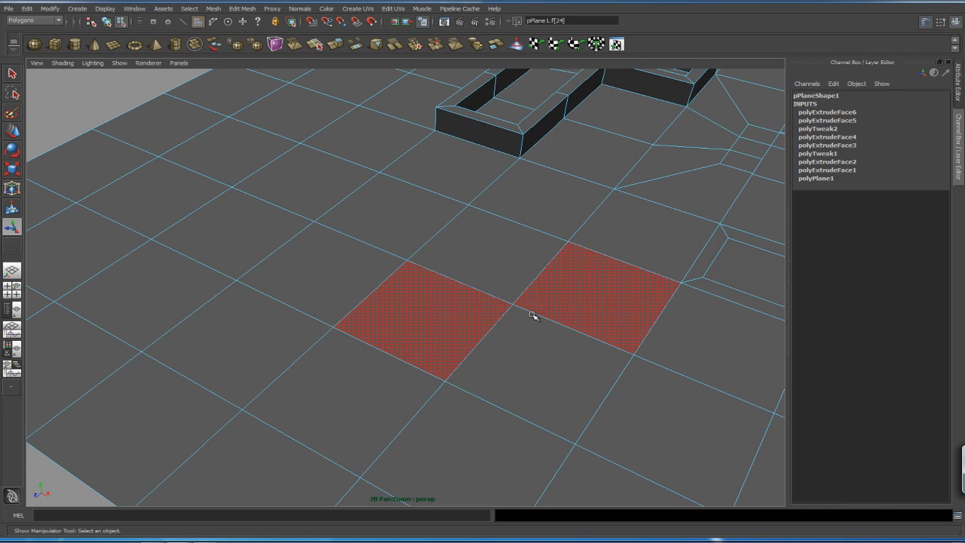
{"action": "key", "text": "r"}
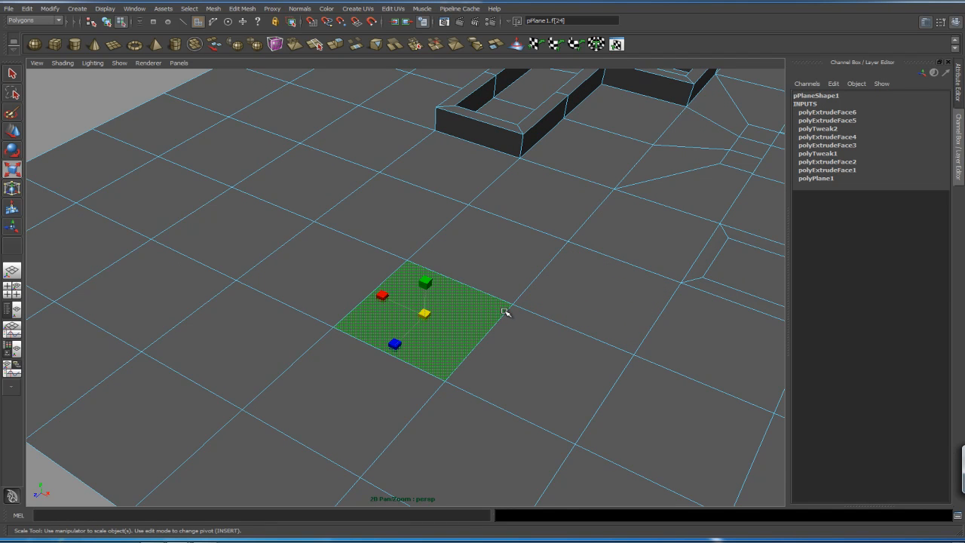
{"action": "key", "text": "ctrl+e"}
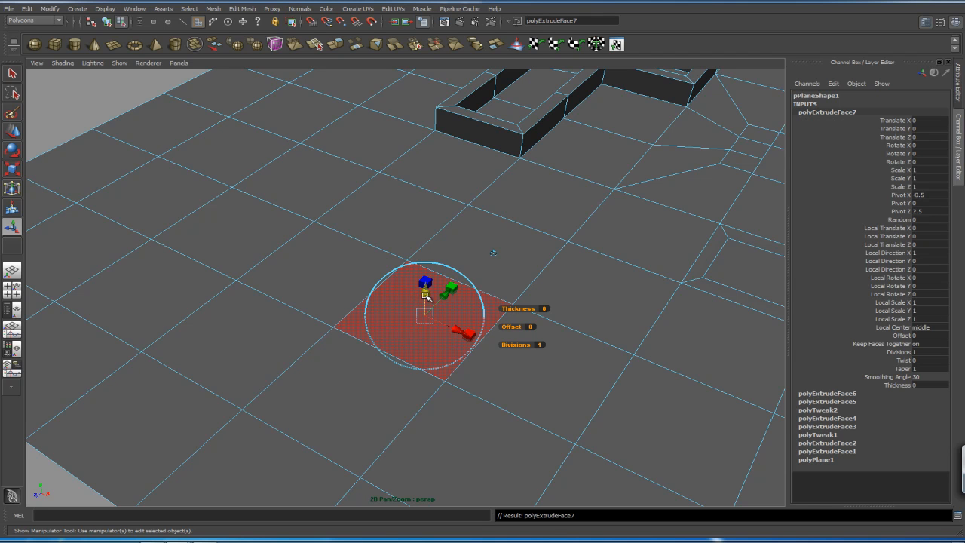
{"action": "left_click_drag", "start_coordinate": [427, 297], "coordinate": [431, 242]}
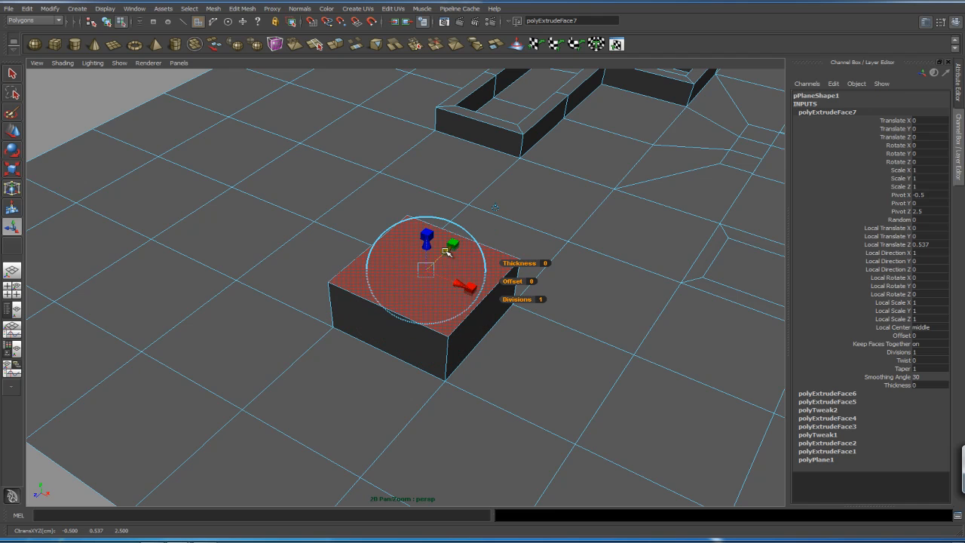
Examine the Local Translate Z value recorded for the block's extrusion.
{"action": "left_click", "coordinate": [883, 245]}
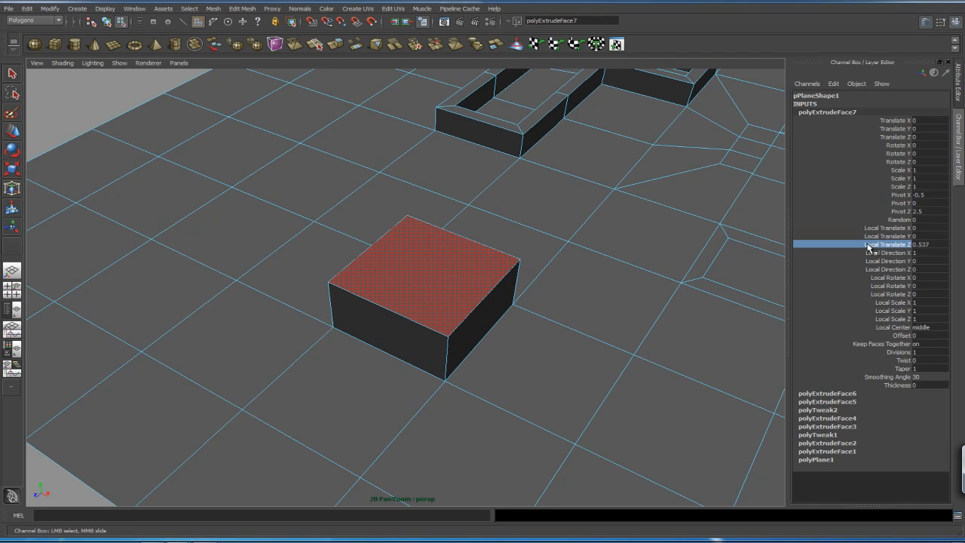
{"action": "left_click", "coordinate": [935, 246]}
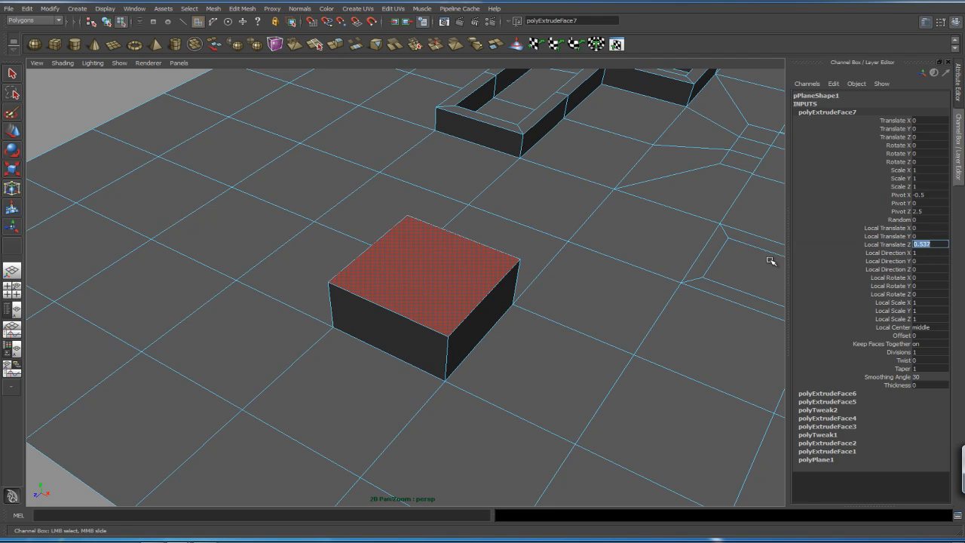
{"action": "key", "text": "t"}
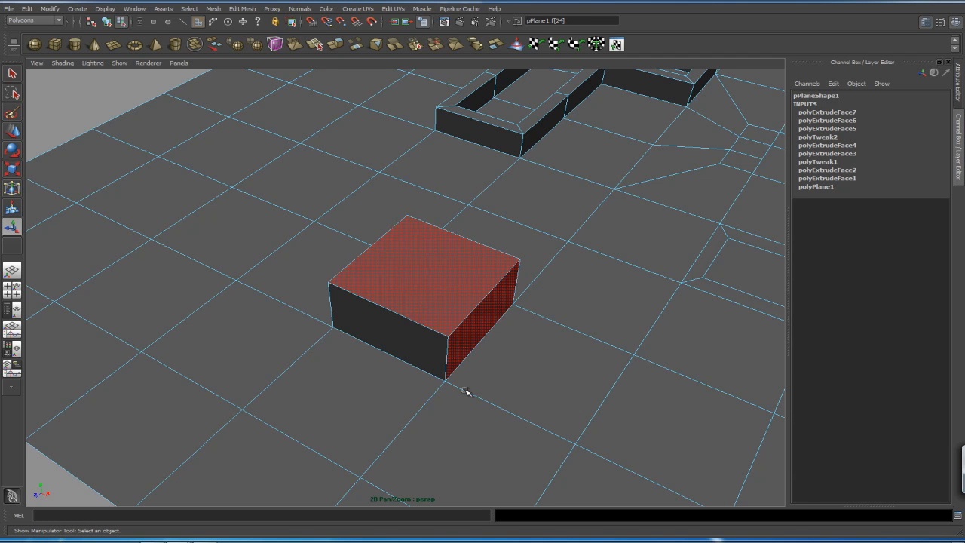
Raise the block's top face to a height of 1.102 with the Move tool and select polyTweak2 in the plane's history.
{"action": "key", "text": "w"}
{"action": "left_click_drag", "start_coordinate": [431, 244], "coordinate": [430, 189]}
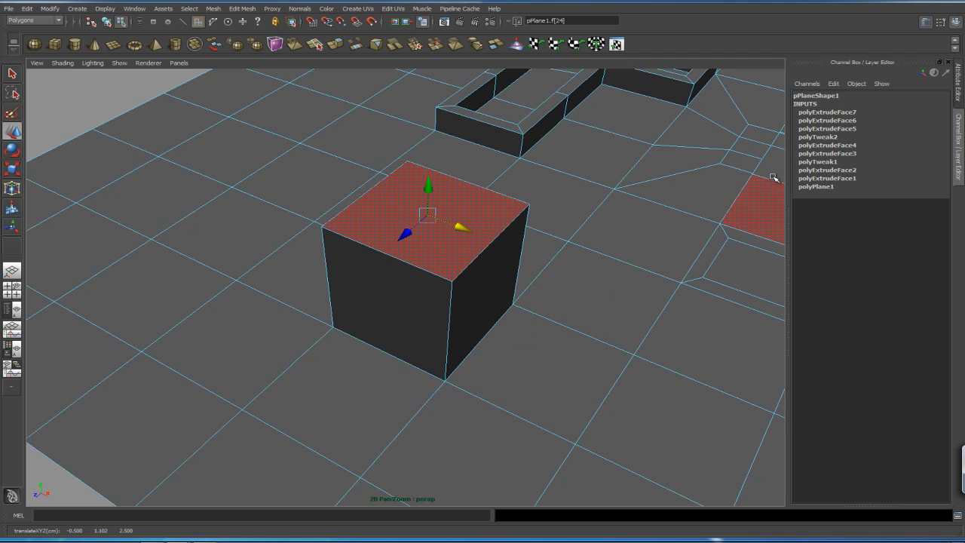
{"action": "left_click", "coordinate": [822, 138]}
{"action": "mouse_move", "coordinate": [405, 235]}
{"action": "left_mouse_down"}
{"action": "mouse_move", "coordinate": [345, 287]}
{"action": "mouse_move", "coordinate": [398, 239]}
{"action": "left_mouse_up"}
{"action": "right_click_drag", "start_coordinate": [633, 286], "coordinate": [400, 317], "text": "alt"}
{"action": "middle_click_drag", "start_coordinate": [400, 317], "coordinate": [440, 377], "text": "alt"}
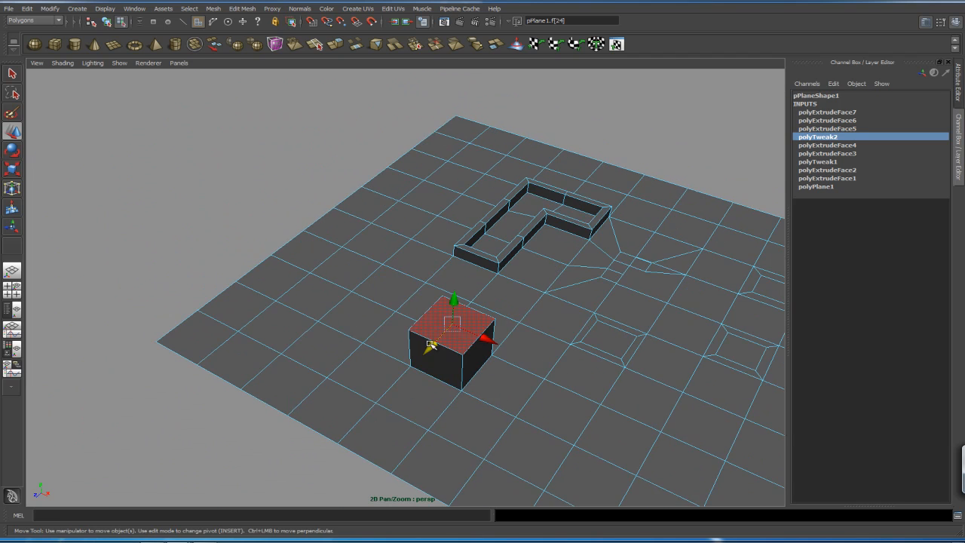
Select three separate faces along the plane's edge that do not touch, and extrude them together with an inward offset.
{"action": "middle_click_drag", "start_coordinate": [556, 332], "coordinate": [587, 269], "text": "alt"}
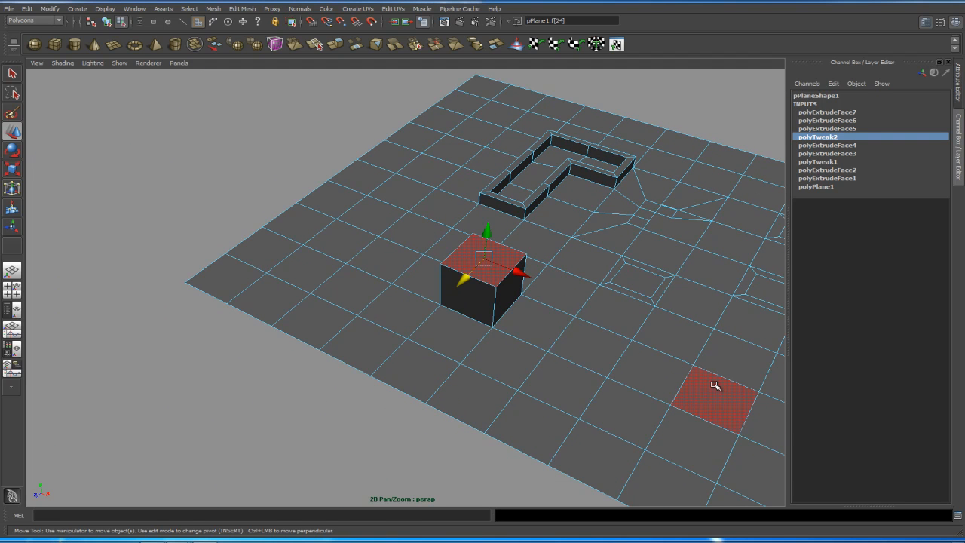
{"action": "right_click", "coordinate": [348, 249]}
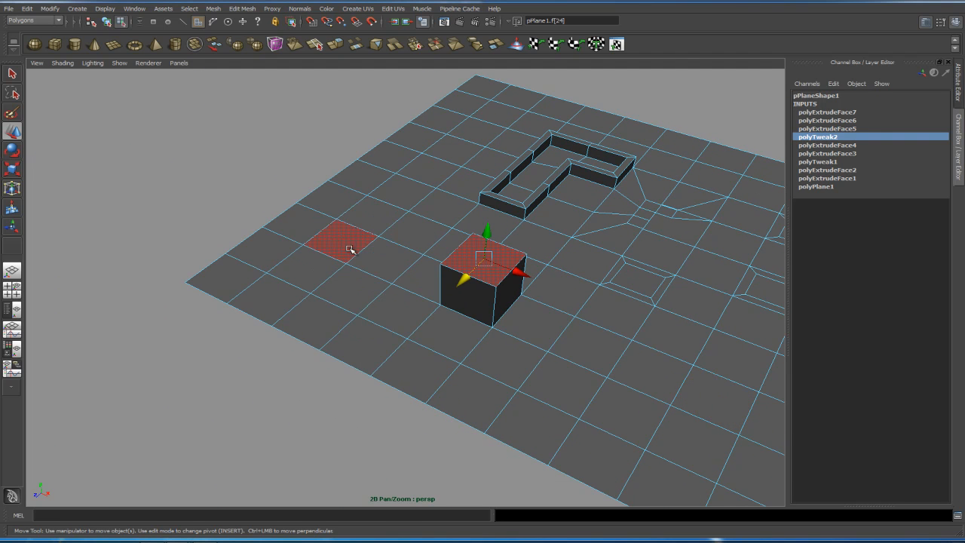
{"action": "left_click", "coordinate": [353, 255]}
{"action": "left_click", "coordinate": [406, 197], "text": "shift"}
{"action": "left_click", "coordinate": [470, 159], "text": "shift"}
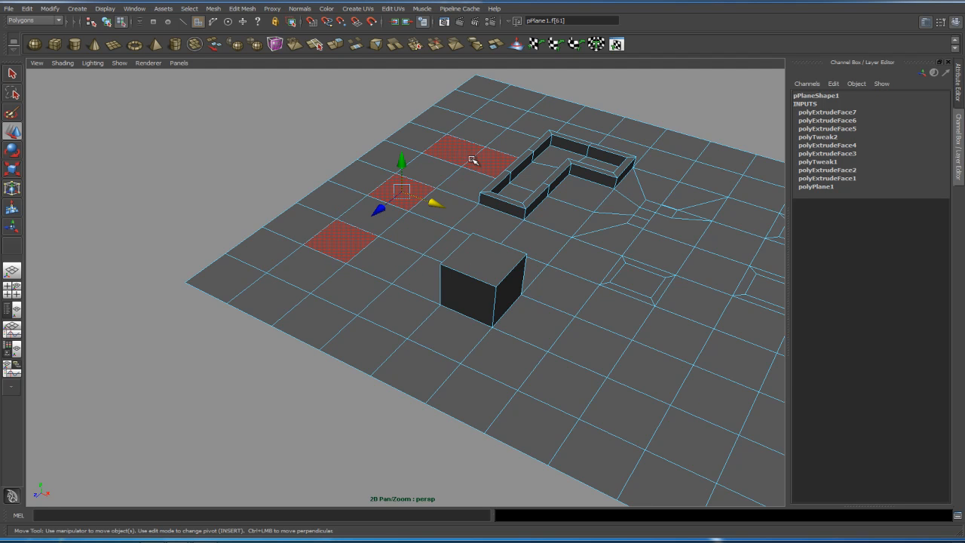
{"action": "middle_click_drag", "start_coordinate": [486, 169], "coordinate": [548, 262], "text": "alt"}
{"action": "right_click_drag", "start_coordinate": [548, 262], "coordinate": [616, 276], "text": "alt"}
{"action": "middle_click_drag", "start_coordinate": [566, 296], "coordinate": [566, 280], "text": "alt"}
{"action": "left_click", "coordinate": [562, 261], "text": "shift"}
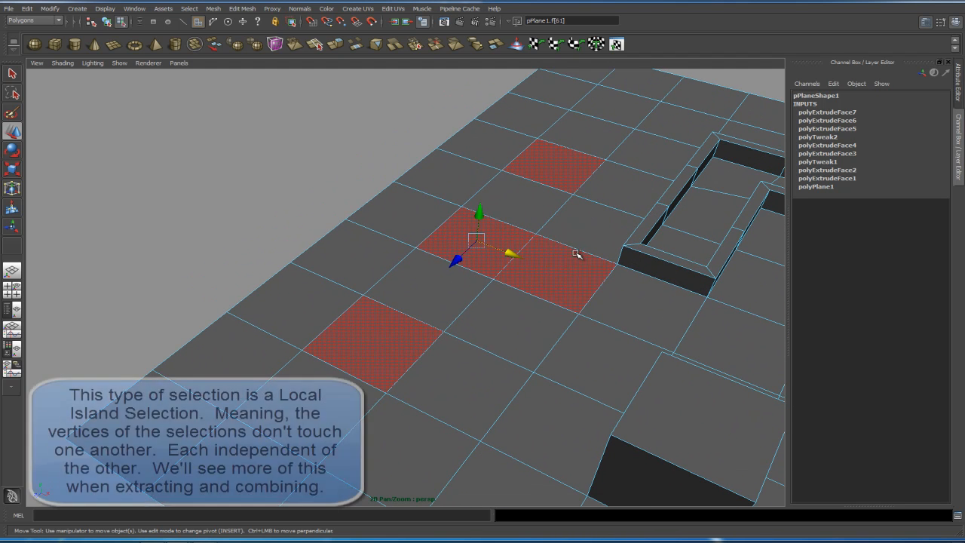
{"action": "key", "text": "g"}
{"action": "left_click", "coordinate": [432, 353]}
{"action": "left_click_drag", "start_coordinate": [465, 351], "coordinate": [469, 351]}
{"action": "left_click", "coordinate": [285, 215]}
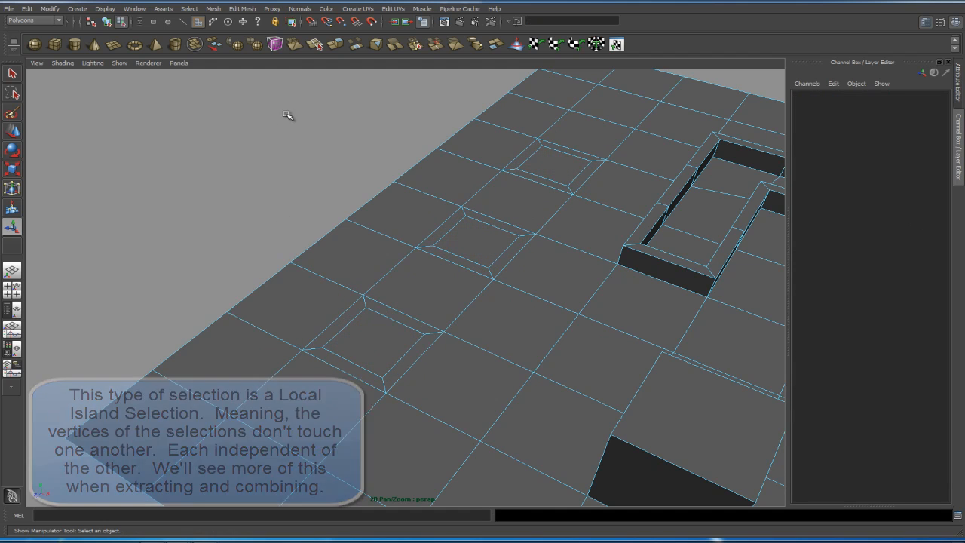
Select the three inset faces and raise them together with the Move tool to form tapered blocks.
{"action": "left_click", "coordinate": [375, 334]}
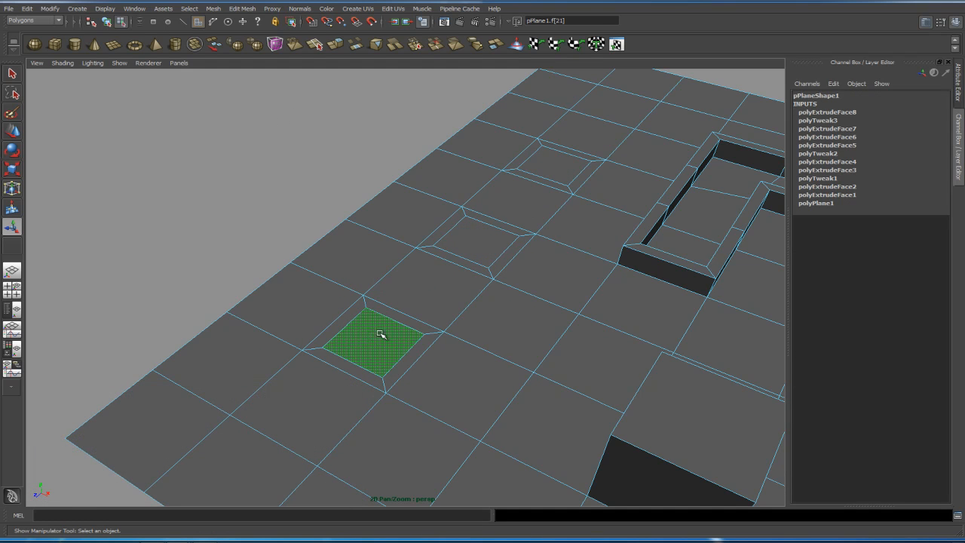
{"action": "left_click", "coordinate": [486, 240], "text": "shift"}
{"action": "left_click", "coordinate": [561, 168], "text": "shift"}
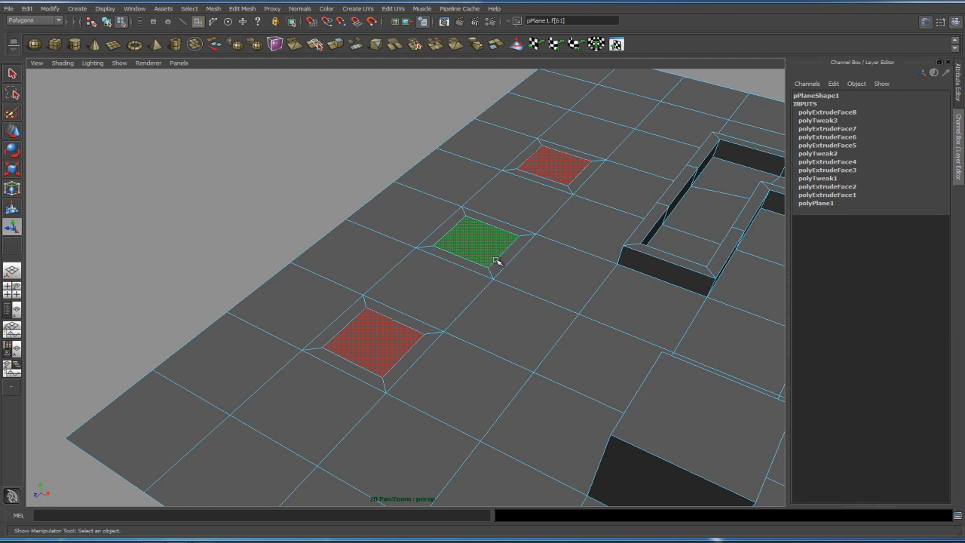
{"action": "key", "text": "w"}
{"action": "left_click_drag", "start_coordinate": [485, 210], "coordinate": [485, 162]}
{"action": "right_click_drag", "start_coordinate": [667, 294], "coordinate": [265, 192], "text": "alt"}
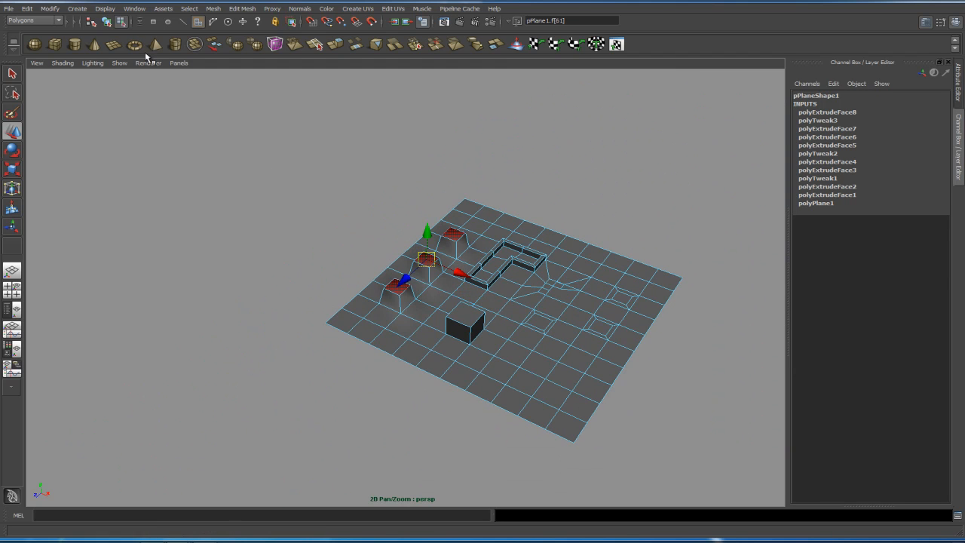
Create a polygon torus and raise it above the plane to a Translate Y of 6.918.
{"action": "left_click", "coordinate": [135, 45]}
{"action": "left_click_drag", "start_coordinate": [519, 276], "coordinate": [555, 129]}
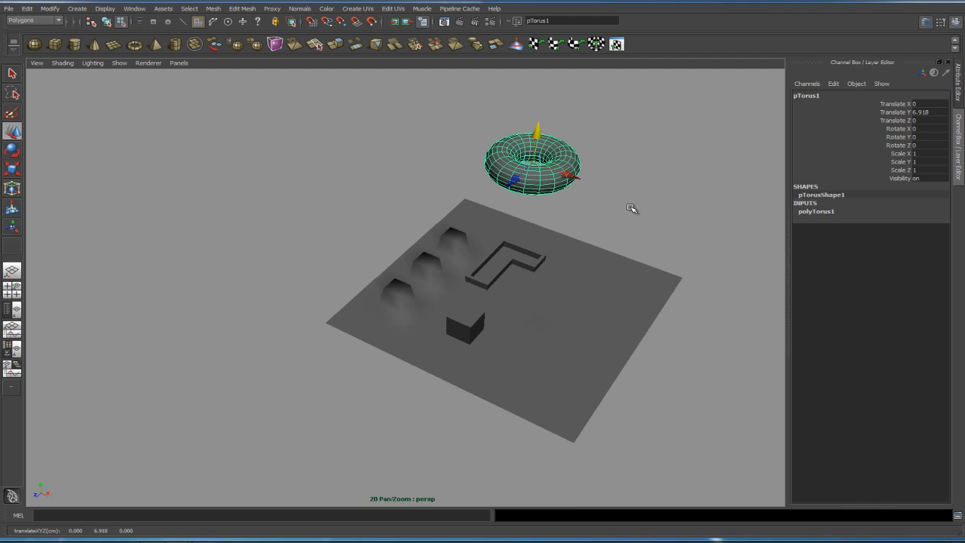
{"action": "right_click_drag", "start_coordinate": [631, 208], "coordinate": [724, 197], "text": "alt"}
{"action": "middle_click_drag", "start_coordinate": [724, 198], "coordinate": [603, 298], "text": "alt"}
{"action": "right_click_drag", "start_coordinate": [604, 298], "coordinate": [650, 264], "text": "alt"}
{"action": "middle_click_drag", "start_coordinate": [650, 264], "coordinate": [650, 256], "text": "alt"}
{"action": "left_click_drag", "start_coordinate": [649, 257], "coordinate": [617, 268], "text": "alt"}
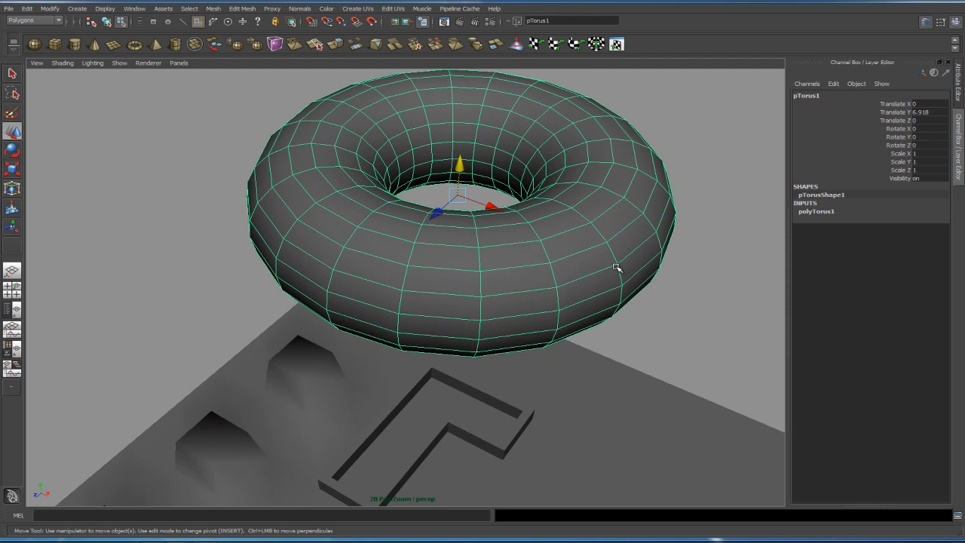
Select three faces that do not touch each other along one upper ring of the torus.
{"action": "right_click_drag", "start_coordinate": [520, 254], "coordinate": [521, 278]}
{"action": "left_click", "coordinate": [527, 256]}
{"action": "left_click_drag", "start_coordinate": [655, 282], "coordinate": [621, 261], "text": "alt"}
{"action": "left_click", "coordinate": [578, 272], "text": "shift"}
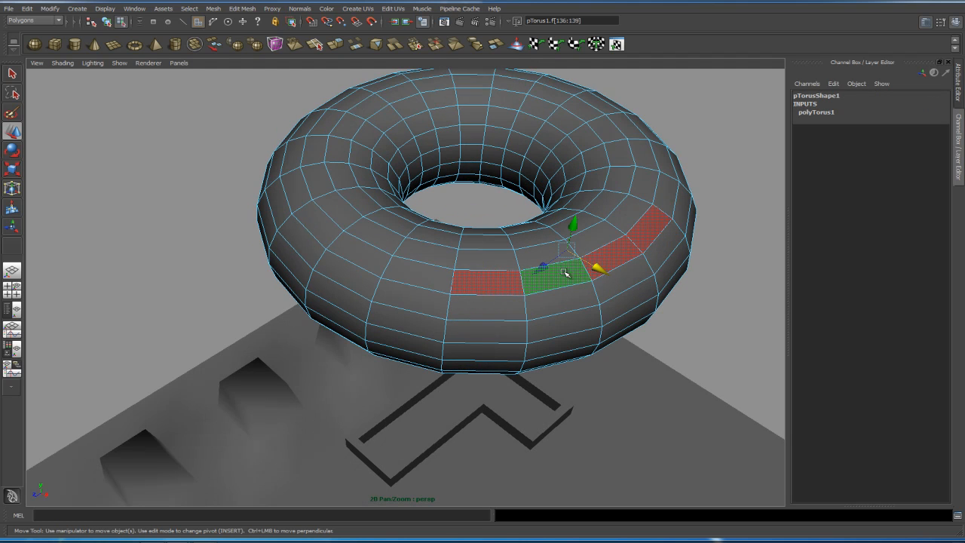
{"action": "left_click", "coordinate": [511, 276]}
{"action": "left_click", "coordinate": [618, 258], "text": "shift"}
{"action": "left_click", "coordinate": [668, 198], "text": "shift"}
{"action": "left_click_drag", "start_coordinate": [717, 302], "coordinate": [654, 319], "text": "alt"}
{"action": "right_click_drag", "start_coordinate": [656, 319], "coordinate": [716, 329], "text": "alt"}
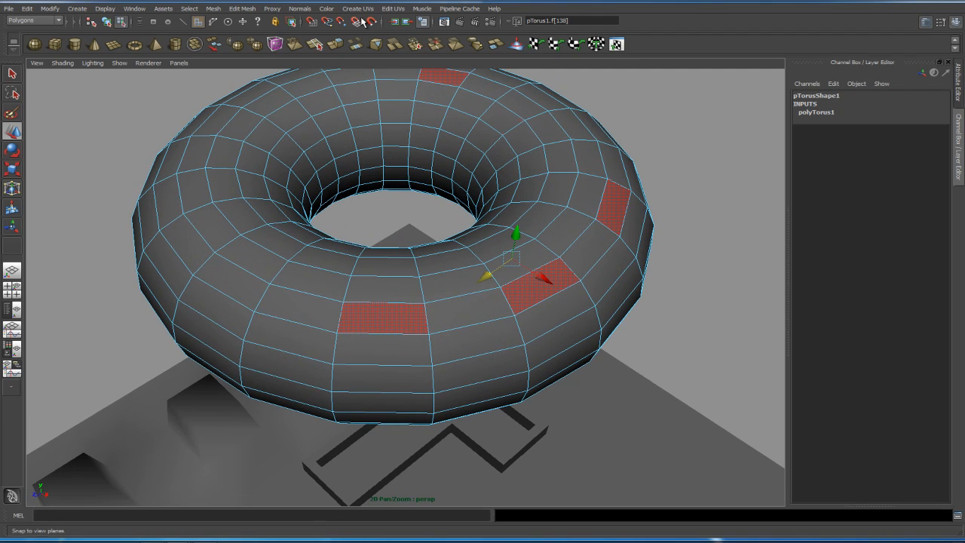
Extrude the three torus faces with a small inward offset, then clear the selection.
{"action": "left_click", "coordinate": [253, 10]}
{"action": "left_click", "coordinate": [252, 34]}
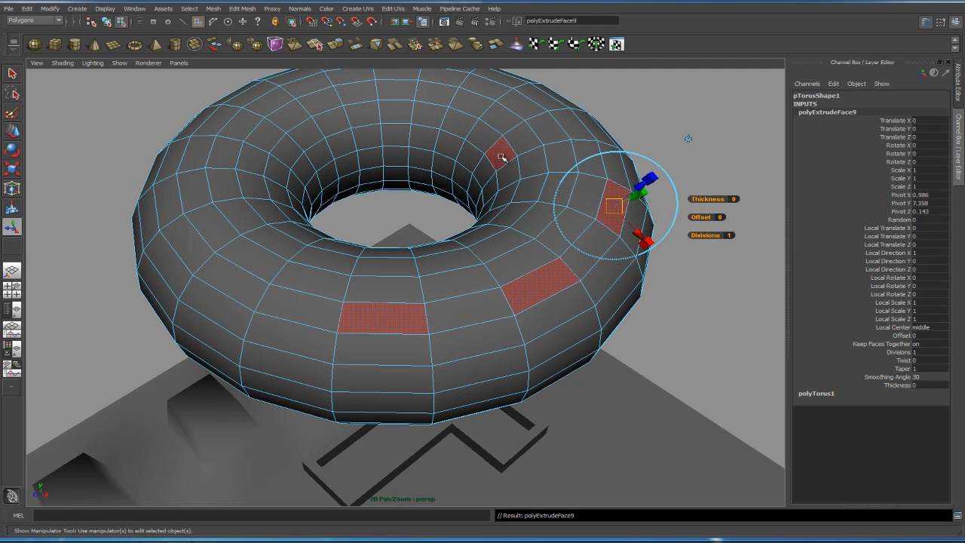
{"action": "left_click_drag", "start_coordinate": [607, 236], "coordinate": [606, 224], "text": "alt"}
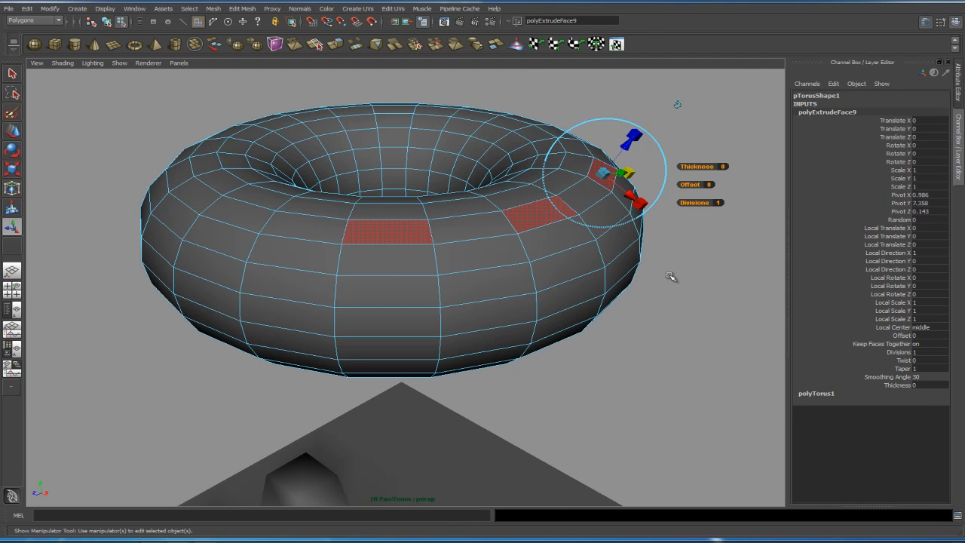
{"action": "left_click", "coordinate": [665, 182]}
{"action": "left_click_drag", "start_coordinate": [695, 185], "coordinate": [695, 184]}
{"action": "left_click", "coordinate": [705, 266]}
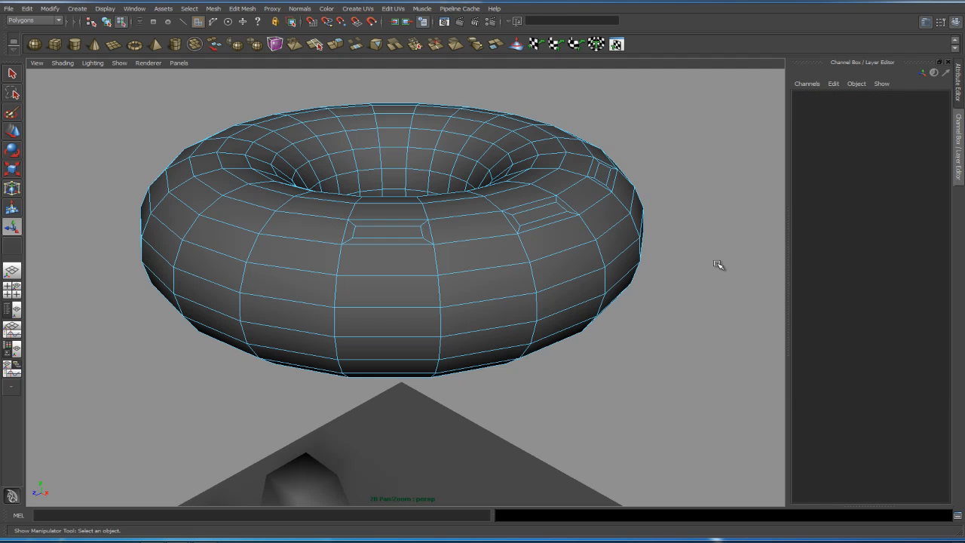
Select the three inset faces on the torus and activate the Move tool.
{"action": "left_click", "coordinate": [388, 231]}
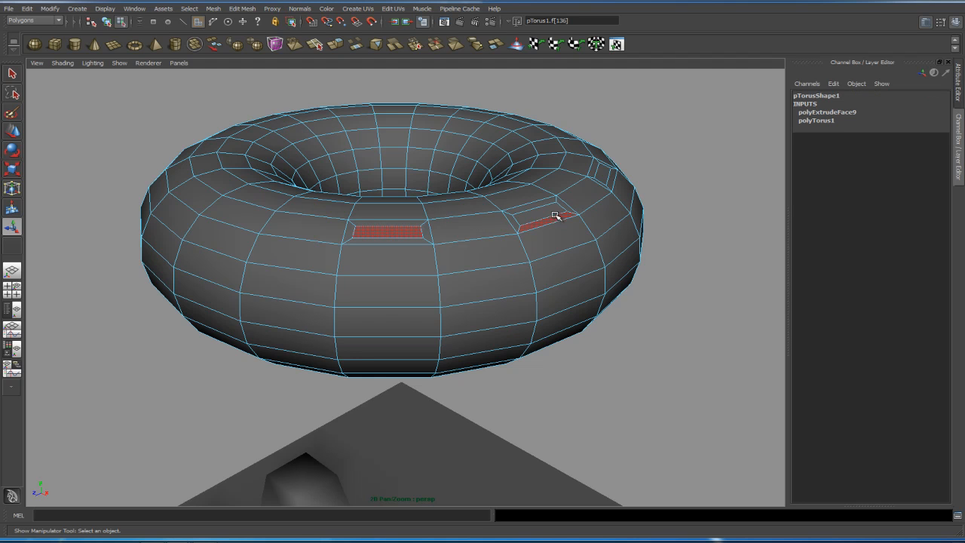
{"action": "left_click", "coordinate": [549, 213], "text": "shift"}
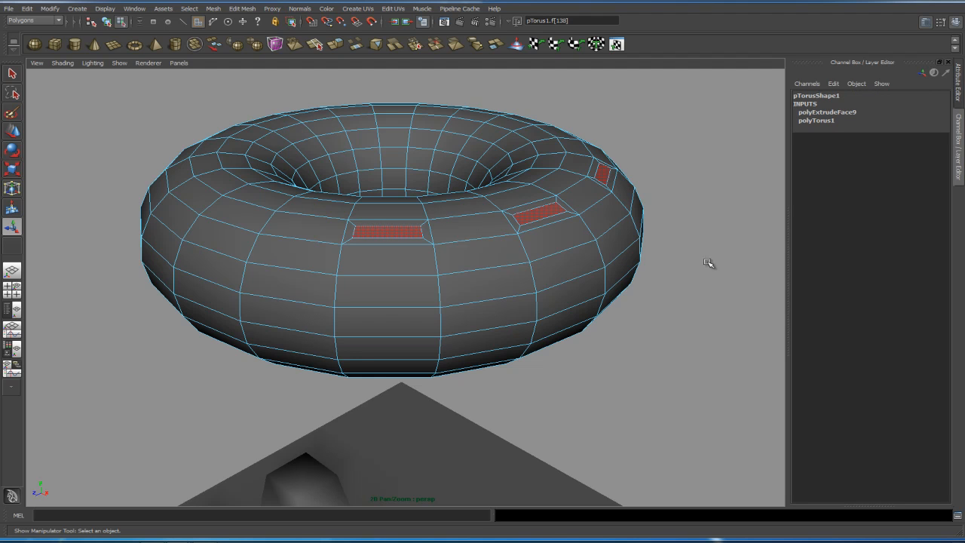
{"action": "key", "text": "w"}
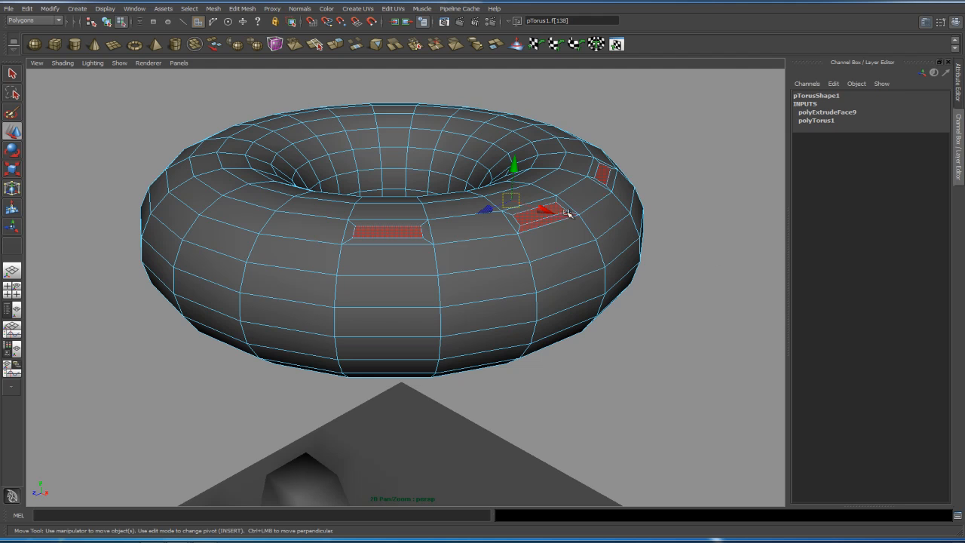
Try to move the three inset faces with the Move tool along world X and along a reoriented axis, undoing each move.
{"action": "left_click_drag", "start_coordinate": [540, 209], "coordinate": [637, 247]}
{"action": "key", "text": "ctrl+z"}
{"action": "key", "text": "ctrl+z"}
{"action": "key", "text": "ctrl+z"}
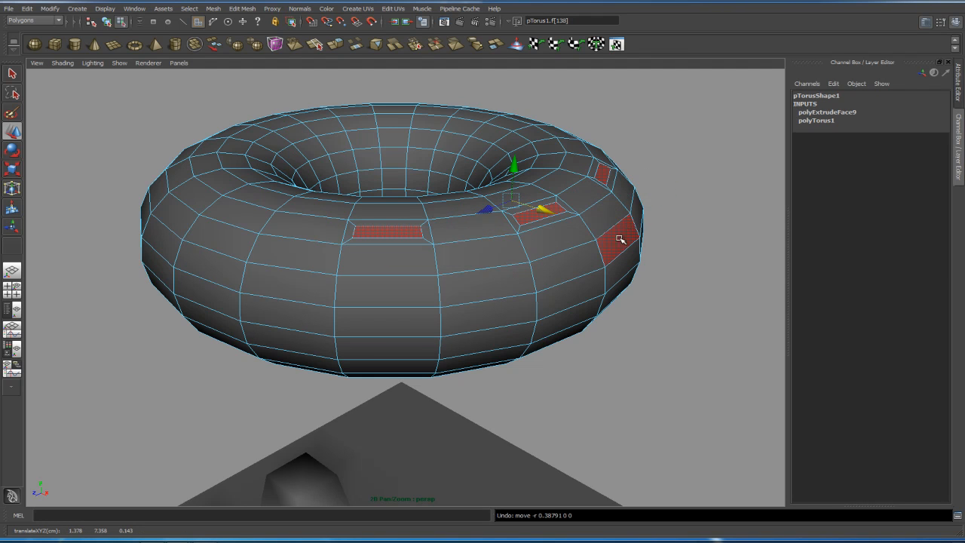
{"action": "left_click_drag", "start_coordinate": [658, 236], "coordinate": [688, 225]}
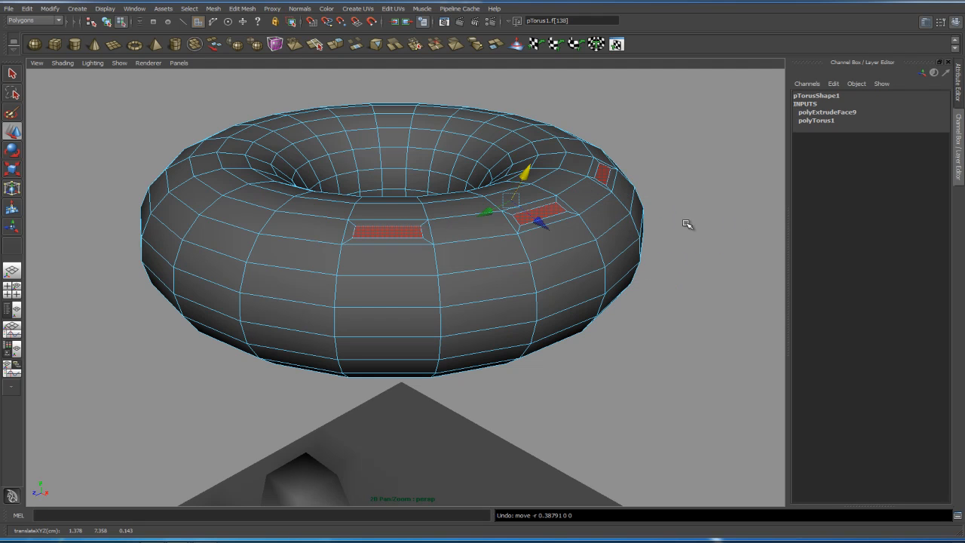
{"action": "left_click_drag", "start_coordinate": [530, 175], "coordinate": [586, 121]}
{"action": "key", "text": "ctrl+z"}
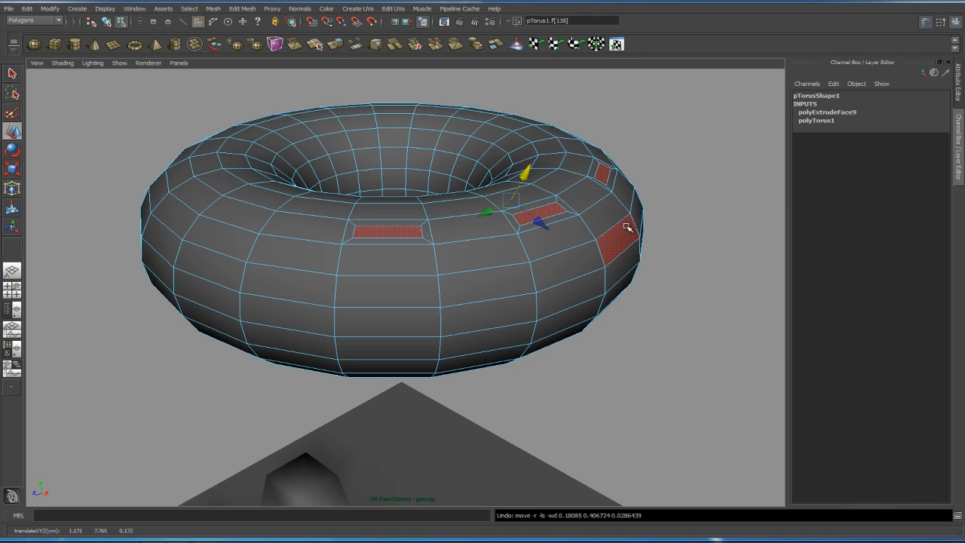
Apply Transform Component to the three inset faces and pull them outward along their normals to a Local Translate Z of 0.77.
{"action": "left_click", "coordinate": [244, 8]}
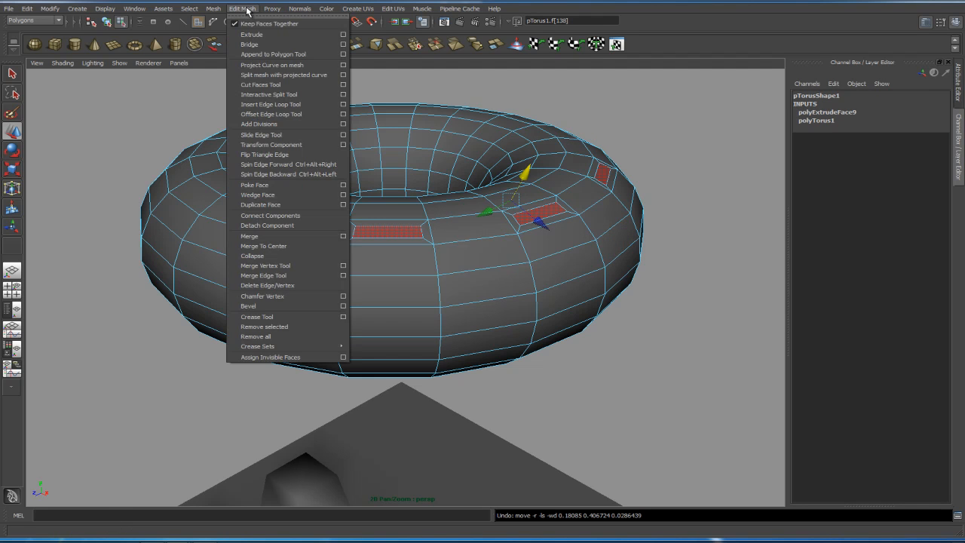
{"action": "left_click", "coordinate": [272, 145]}
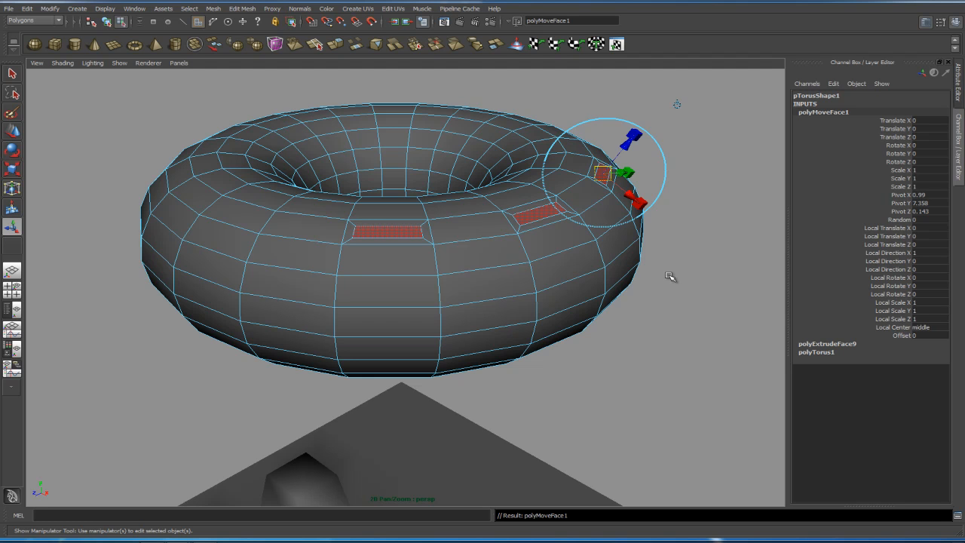
{"action": "left_click", "coordinate": [631, 172]}
{"action": "left_click", "coordinate": [665, 183]}
{"action": "middle_click_drag", "start_coordinate": [689, 267], "coordinate": [678, 311], "text": "alt"}
{"action": "left_click_drag", "start_coordinate": [688, 311], "coordinate": [678, 299], "text": "alt"}
{"action": "left_click_drag", "start_coordinate": [609, 204], "coordinate": [724, 112]}
{"action": "left_click", "coordinate": [697, 180]}
Detach the mesh editing commands into a floating window and turn off Keep Faces Together.
{"action": "right_click_drag", "start_coordinate": [682, 192], "coordinate": [562, 307], "text": "alt"}
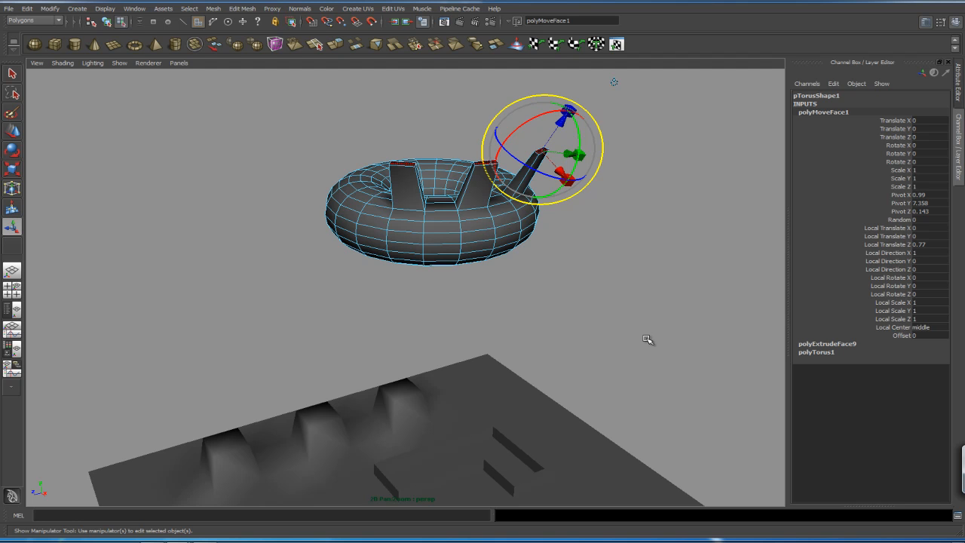
{"action": "left_click_drag", "start_coordinate": [594, 454], "coordinate": [498, 337], "text": "alt"}
{"action": "right_click_drag", "start_coordinate": [497, 337], "coordinate": [451, 365], "text": "alt"}
{"action": "middle_click_drag", "start_coordinate": [451, 364], "coordinate": [465, 294], "text": "alt"}
{"action": "scroll", "coordinate": [619, 315], "scroll_direction": "up", "scroll_amount": 10}
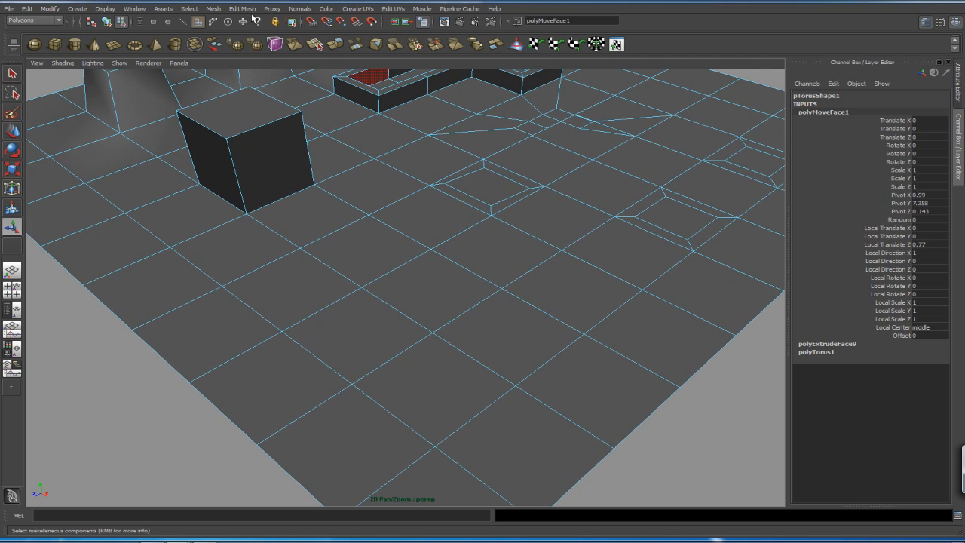
{"action": "left_click", "coordinate": [251, 10]}
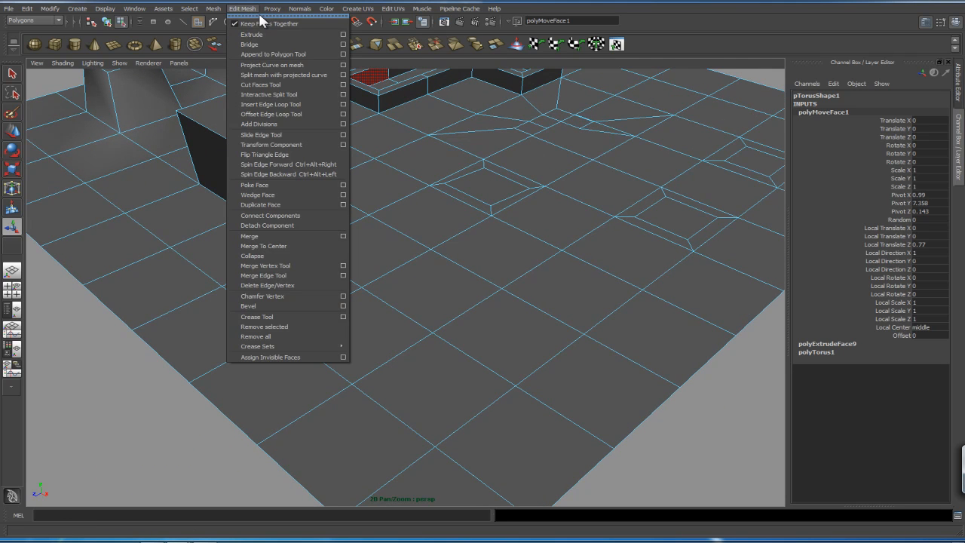
{"action": "left_click", "coordinate": [260, 16]}
{"action": "left_click_drag", "start_coordinate": [273, 45], "coordinate": [207, 115]}
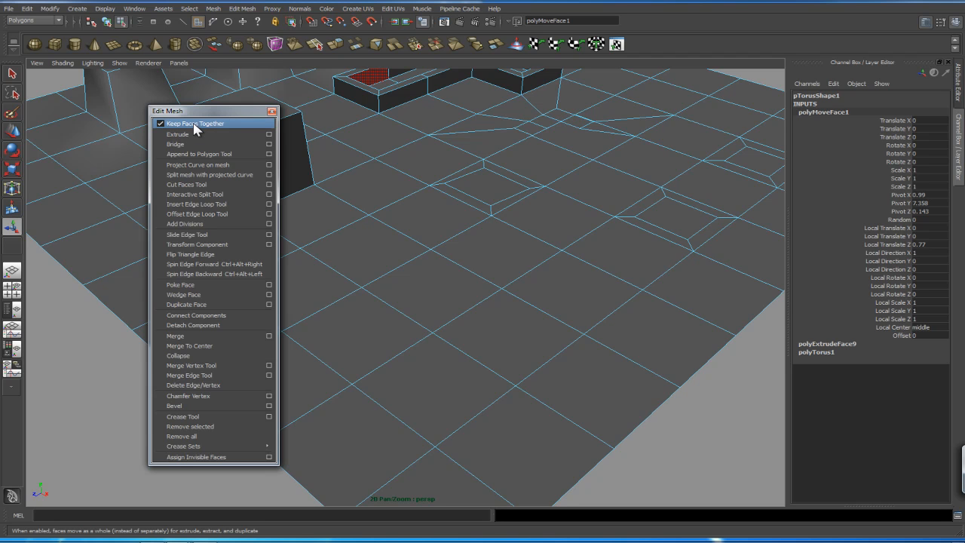
{"action": "left_click", "coordinate": [160, 124]}
Extrude a cluster of adjoining faces near the plane's empty corner to a Local Translate Z of 0.807 and undo a trial offset of 0.2.
{"action": "right_click", "coordinate": [500, 333]}
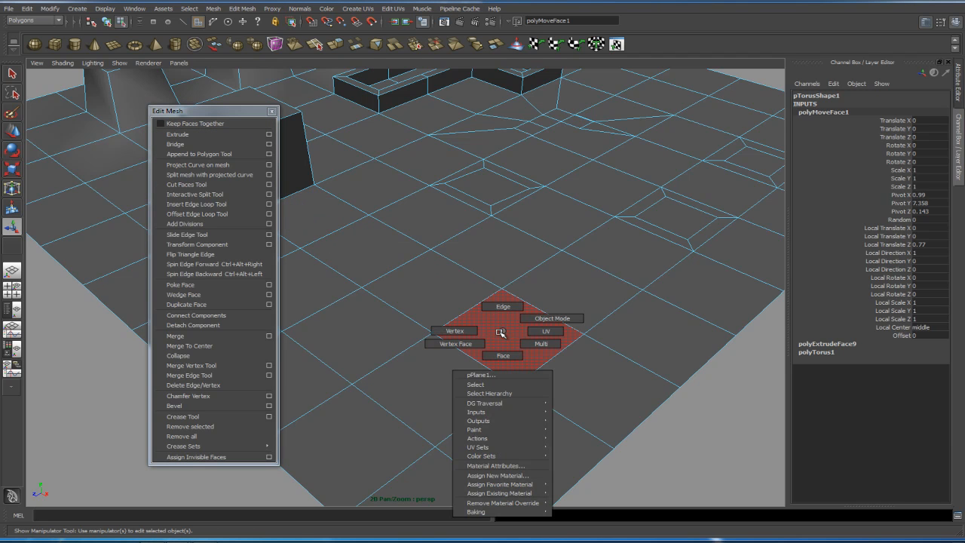
{"action": "left_click_drag", "start_coordinate": [511, 345], "coordinate": [503, 298], "text": "alt"}
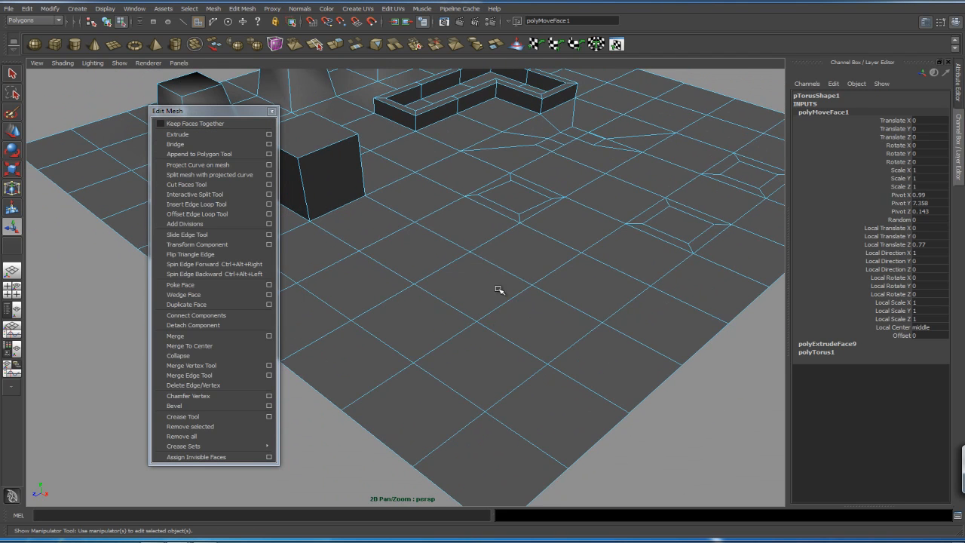
{"action": "left_click_drag", "start_coordinate": [475, 260], "coordinate": [607, 395]}
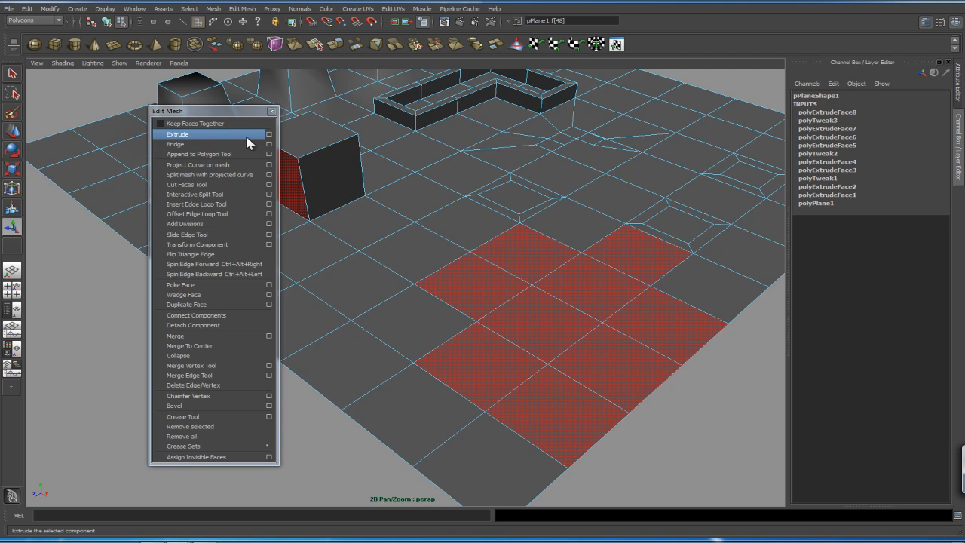
{"action": "left_click", "coordinate": [199, 135]}
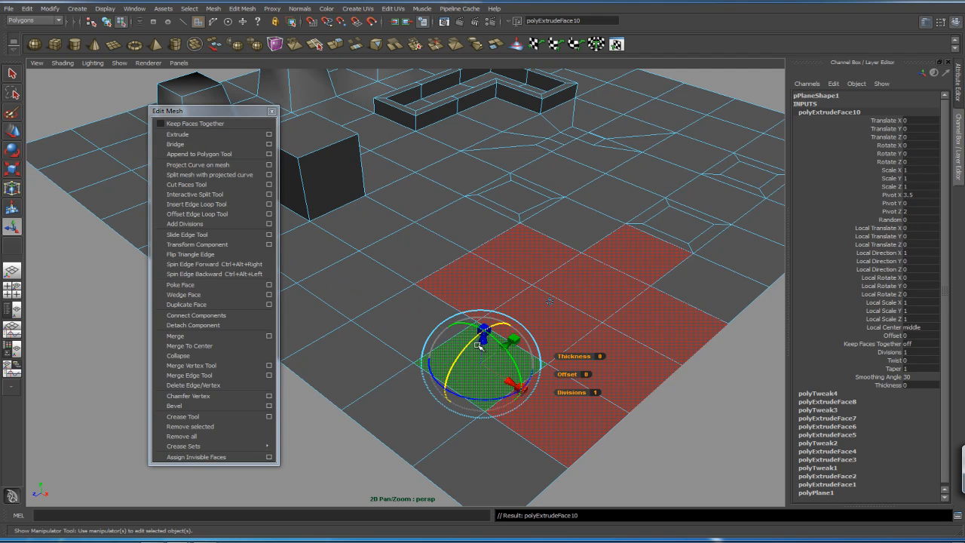
{"action": "left_click_drag", "start_coordinate": [481, 341], "coordinate": [486, 286]}
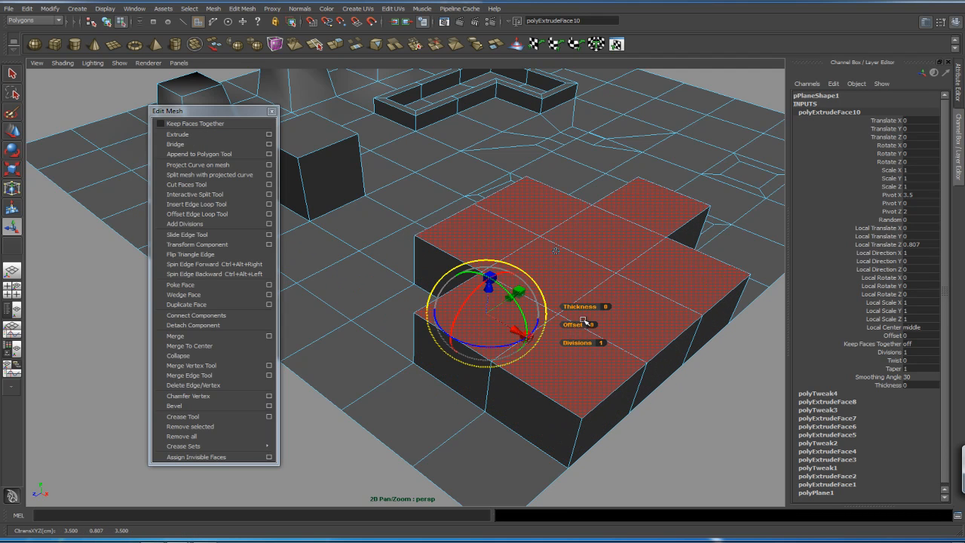
{"action": "left_click_drag", "start_coordinate": [574, 323], "coordinate": [578, 324]}
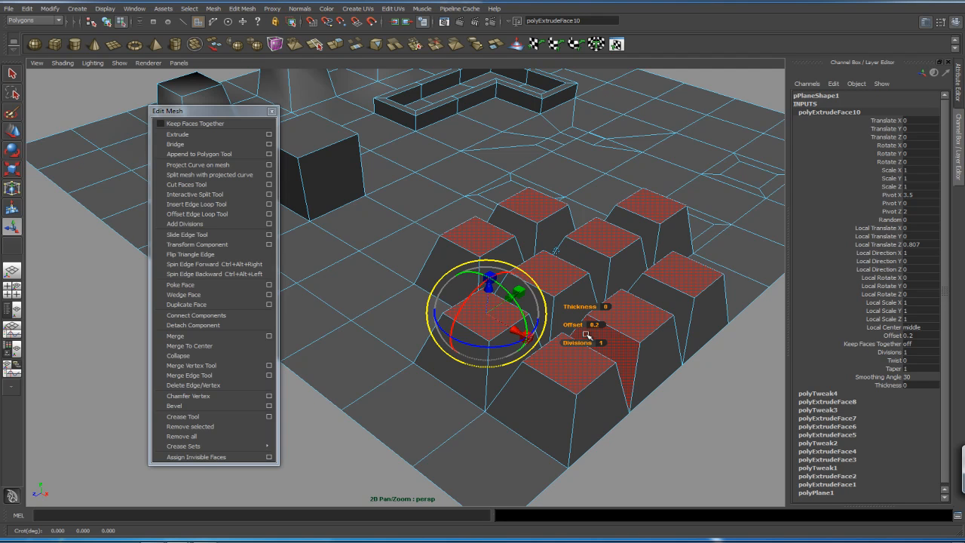
{"action": "key", "text": "ctrl+z"}
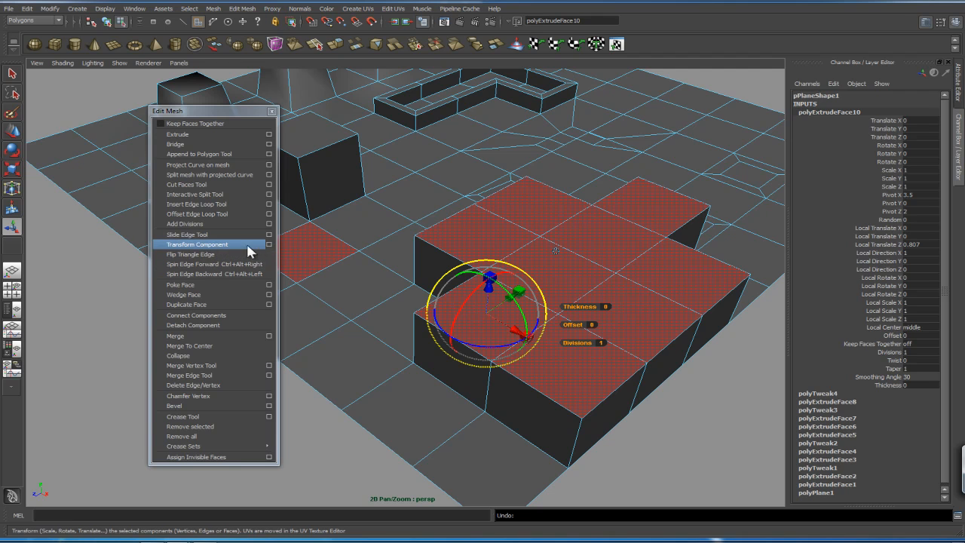
Apply Transform Component with Random 0 to the raised faces and lift them to a Local Translate Z of 0.06.
{"action": "left_click", "coordinate": [269, 244]}
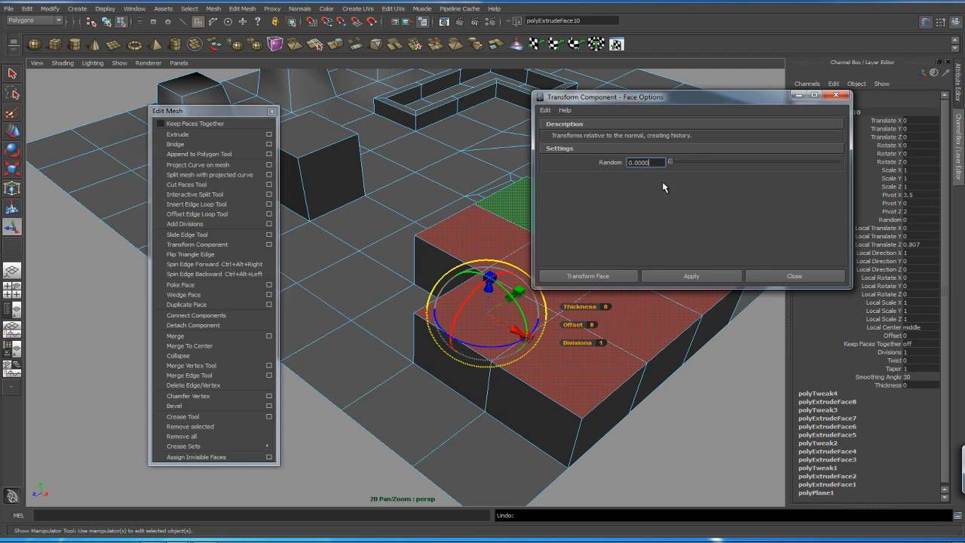
{"action": "left_click", "coordinate": [679, 276]}
{"action": "left_click", "coordinate": [794, 277]}
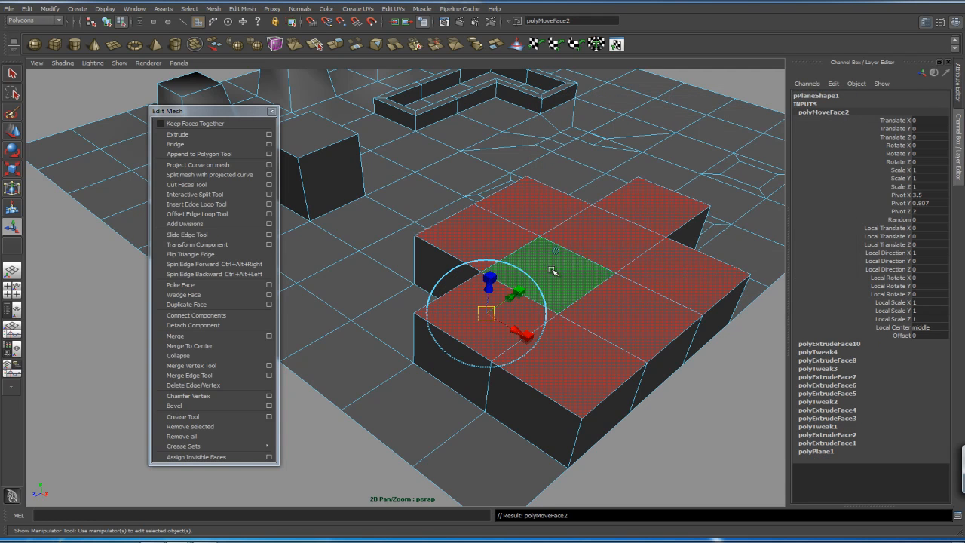
{"action": "left_click_drag", "start_coordinate": [490, 288], "coordinate": [490, 284]}
{"action": "left_click", "coordinate": [491, 272]}
{"action": "left_click", "coordinate": [529, 272]}
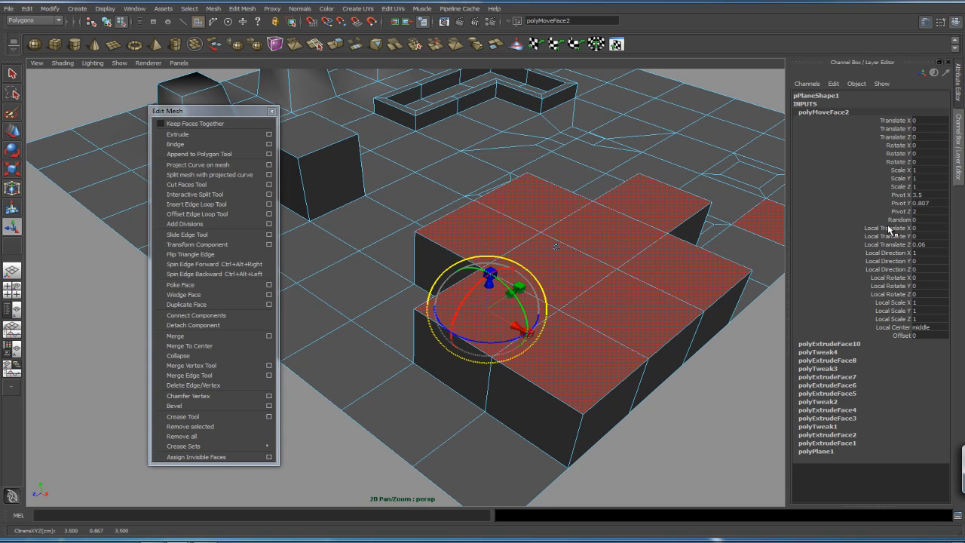
Set the Random value of the plane's face transform to 1.
{"action": "left_click", "coordinate": [896, 220]}
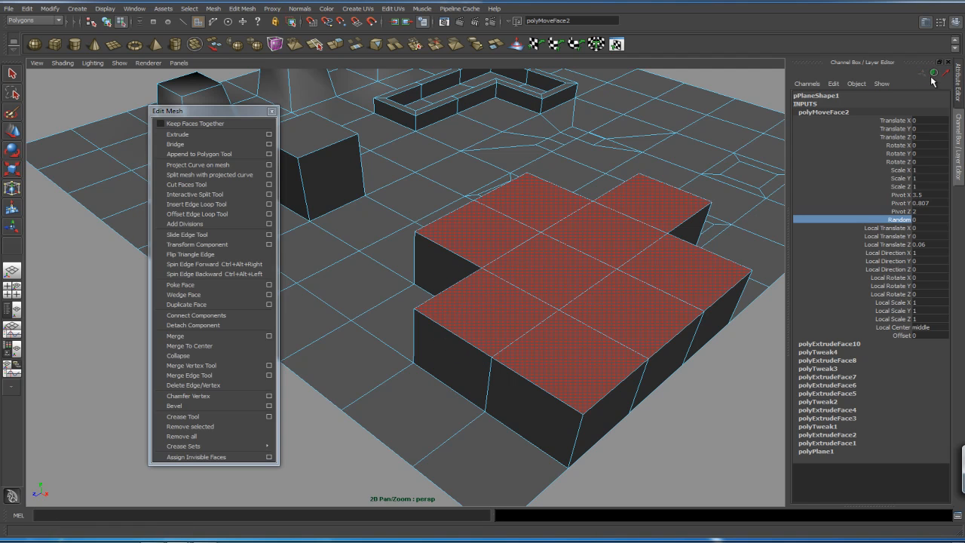
{"action": "middle_click_drag", "start_coordinate": [668, 162], "coordinate": [743, 167]}
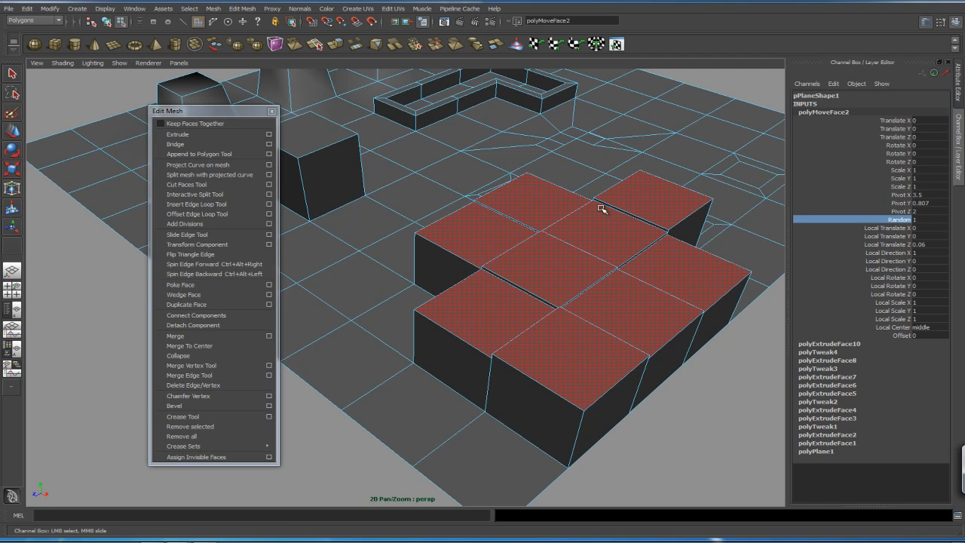
{"action": "left_click_drag", "start_coordinate": [596, 252], "coordinate": [641, 246], "text": "alt"}
{"action": "right_click_drag", "start_coordinate": [642, 246], "coordinate": [614, 234], "text": "alt"}
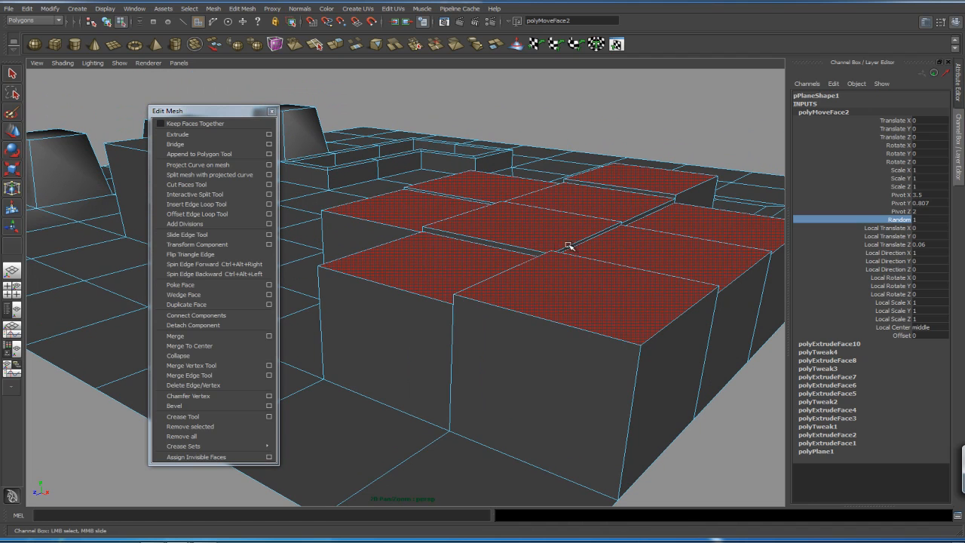
Increase the face transform's Local Translate Z to 0.36 to stagger the block heights.
{"action": "left_click", "coordinate": [880, 245]}
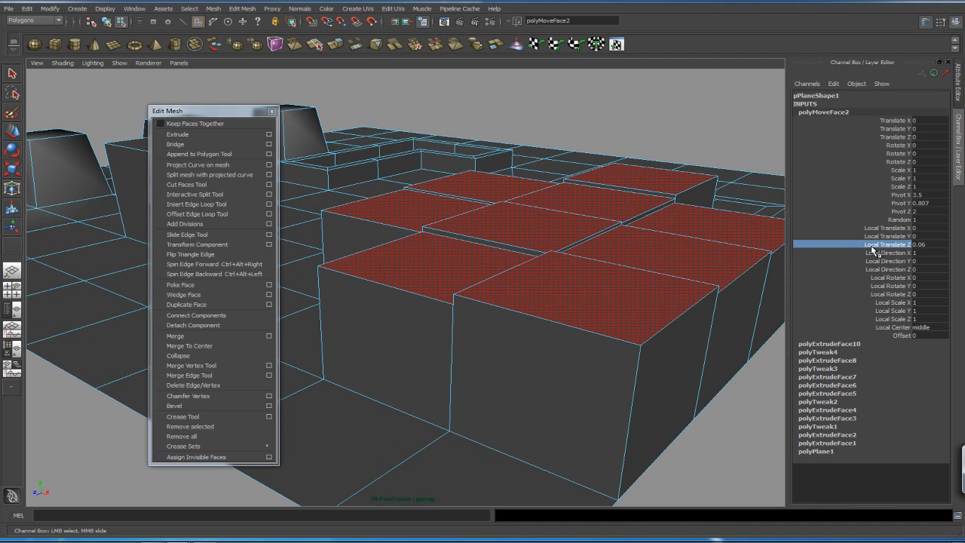
{"action": "mouse_move", "coordinate": [659, 237]}
{"action": "middle_mouse_down"}
{"action": "mouse_move", "coordinate": [700, 239]}
{"action": "mouse_move", "coordinate": [675, 239]}
{"action": "middle_mouse_up"}
{"action": "scroll", "coordinate": [672, 225], "scroll_direction": "down", "scroll_amount": 5}
{"action": "left_click_drag", "start_coordinate": [524, 278], "coordinate": [595, 259], "text": "alt"}
{"action": "scroll", "coordinate": [685, 256], "scroll_direction": "up", "scroll_amount": 3}
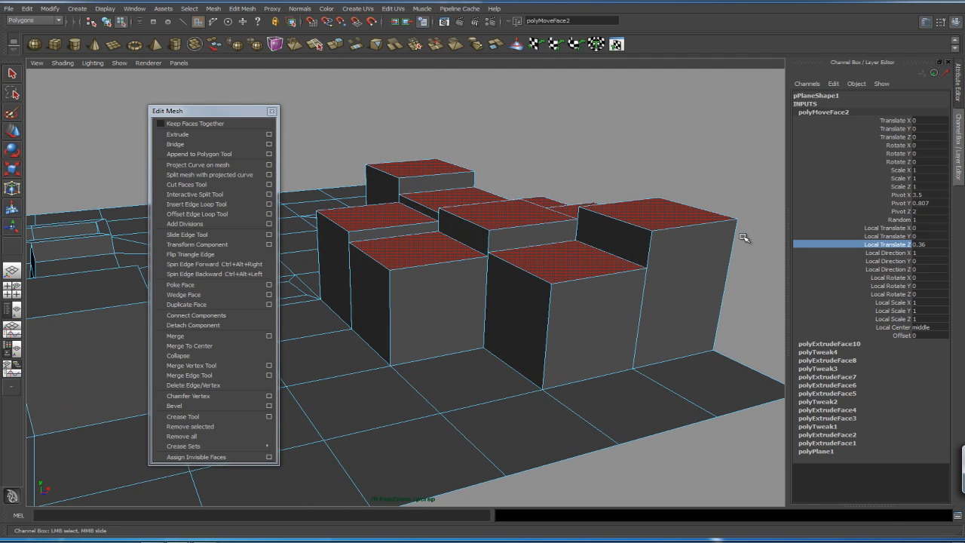
Set the Random value of the raised faces' transform to 2 and increase it to 10.
{"action": "left_click", "coordinate": [909, 220]}
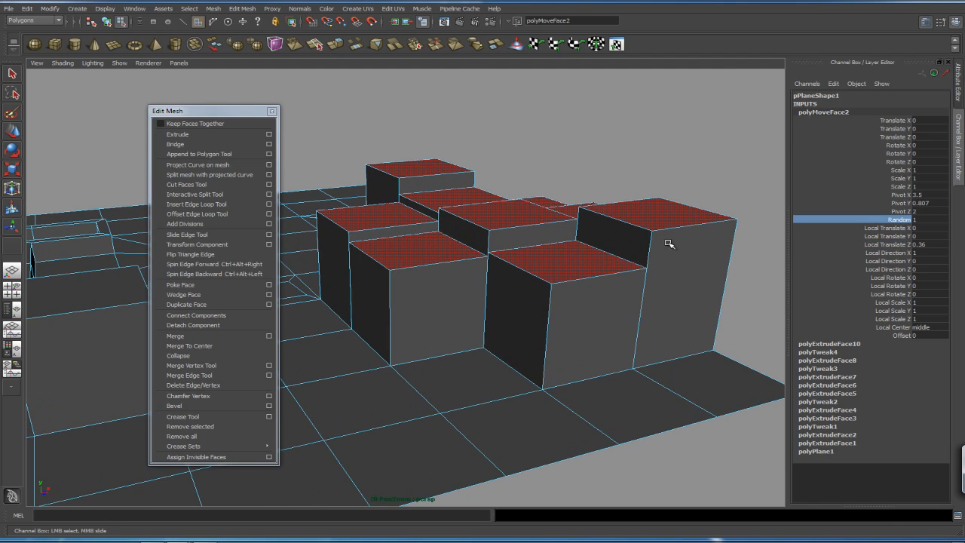
{"action": "left_click", "coordinate": [876, 245]}
{"action": "left_click", "coordinate": [925, 219]}
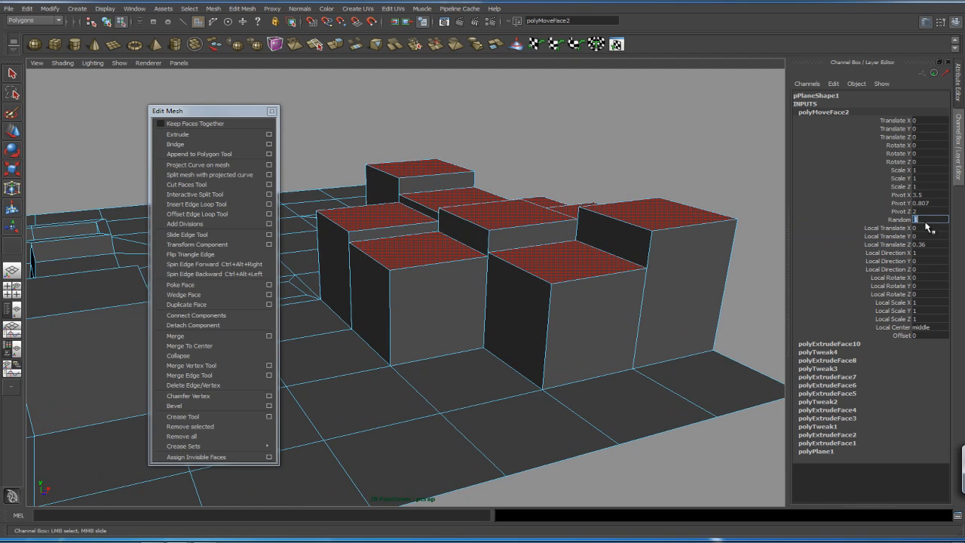
{"action": "type", "text": "2"}
{"action": "key", "text": "Return"}
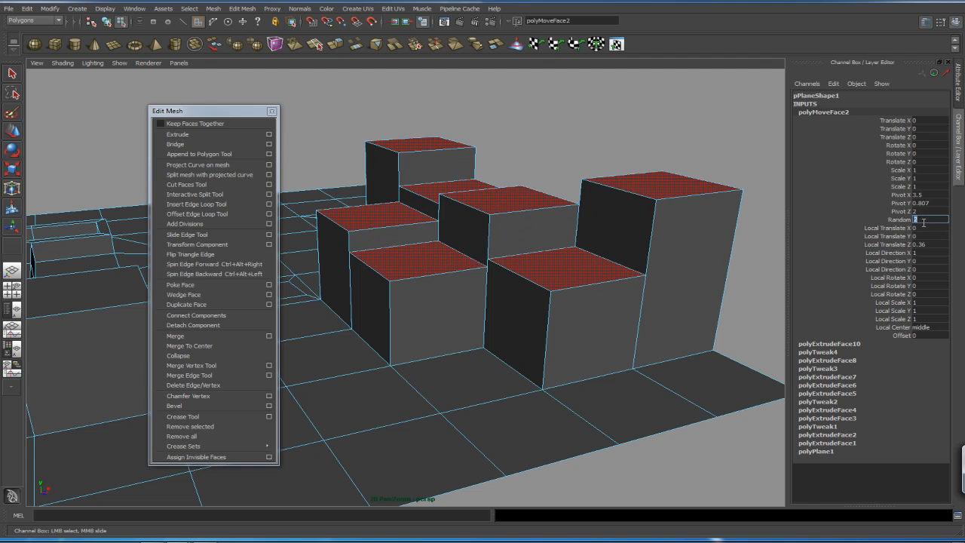
{"action": "key", "text": "Return"}
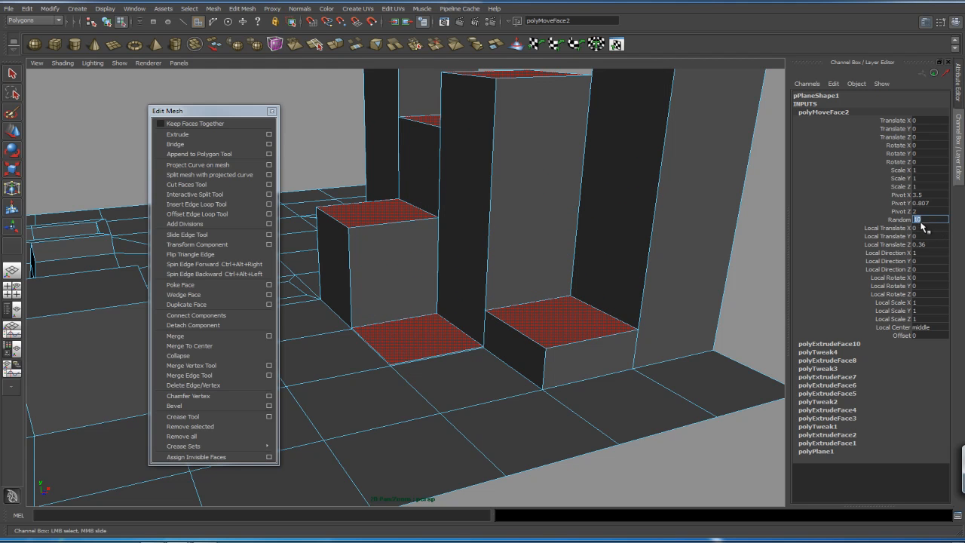
Reduce the face transform's Local Translate Z to 0.06 to shorten the randomised blocks.
{"action": "left_click", "coordinate": [903, 249]}
{"action": "middle_click_drag", "start_coordinate": [642, 246], "coordinate": [631, 245]}
{"action": "right_click_drag", "start_coordinate": [666, 245], "coordinate": [490, 228], "text": "alt"}
{"action": "middle_click_drag", "start_coordinate": [490, 228], "coordinate": [716, 231], "text": "alt"}
{"action": "left_click_drag", "start_coordinate": [716, 230], "coordinate": [651, 239], "text": "alt"}
{"action": "right_click_drag", "start_coordinate": [651, 239], "coordinate": [587, 241], "text": "alt"}
{"action": "middle_click_drag", "start_coordinate": [587, 242], "coordinate": [586, 215], "text": "alt"}
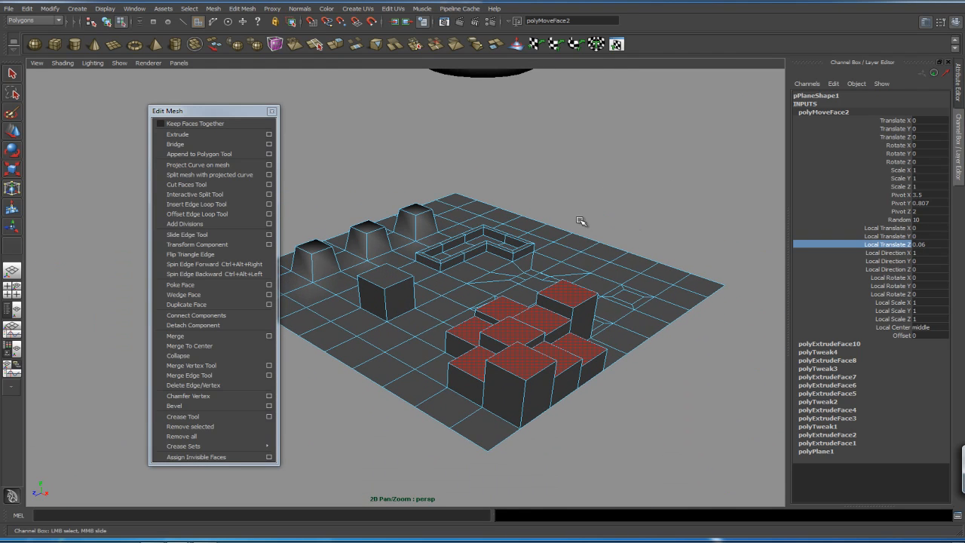
Create a polygon sphere and raise it above the plane to a Translate Y of about 4.689.
{"action": "left_click", "coordinate": [35, 45]}
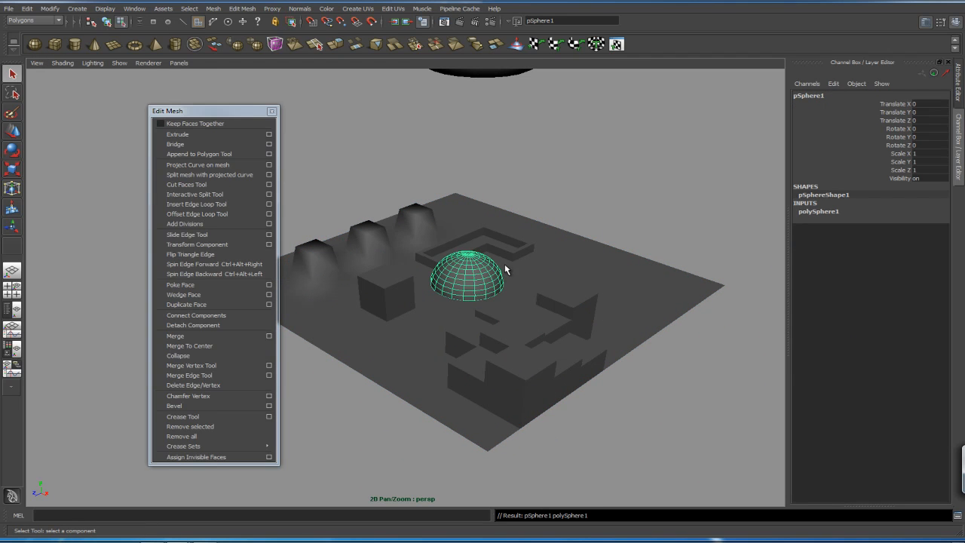
{"action": "key", "text": "w"}
{"action": "left_click_drag", "start_coordinate": [471, 250], "coordinate": [474, 98]}
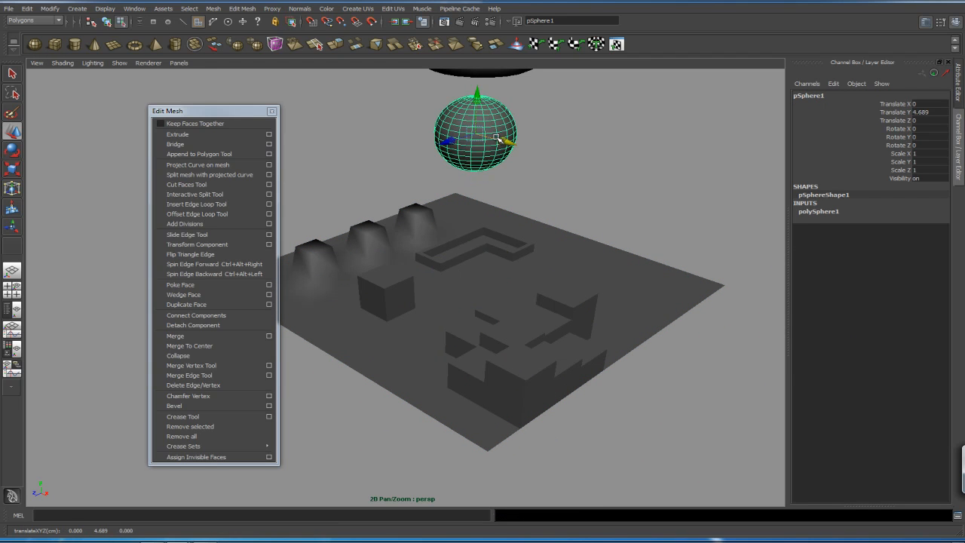
Select all vertices of the sphere and apply Transform Component to them.
{"action": "right_click", "coordinate": [499, 138]}
{"action": "right_click_drag", "start_coordinate": [500, 137], "coordinate": [450, 138]}
{"action": "middle_click_drag", "start_coordinate": [489, 130], "coordinate": [517, 193], "text": "alt"}
{"action": "right_click_drag", "start_coordinate": [518, 194], "coordinate": [789, 209], "text": "alt"}
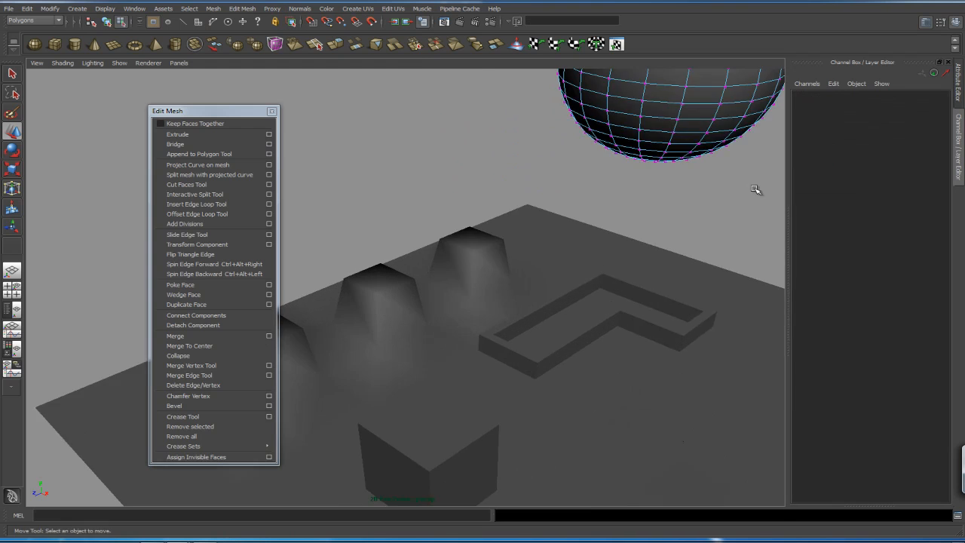
{"action": "middle_click_drag", "start_coordinate": [771, 143], "coordinate": [613, 274], "text": "alt"}
{"action": "left_click_drag", "start_coordinate": [381, 89], "coordinate": [664, 317]}
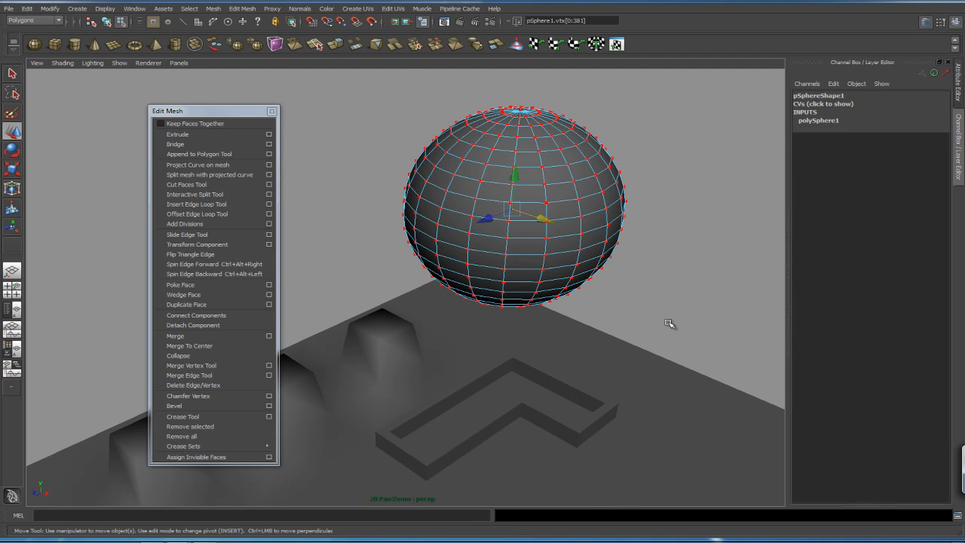
{"action": "left_click", "coordinate": [218, 246]}
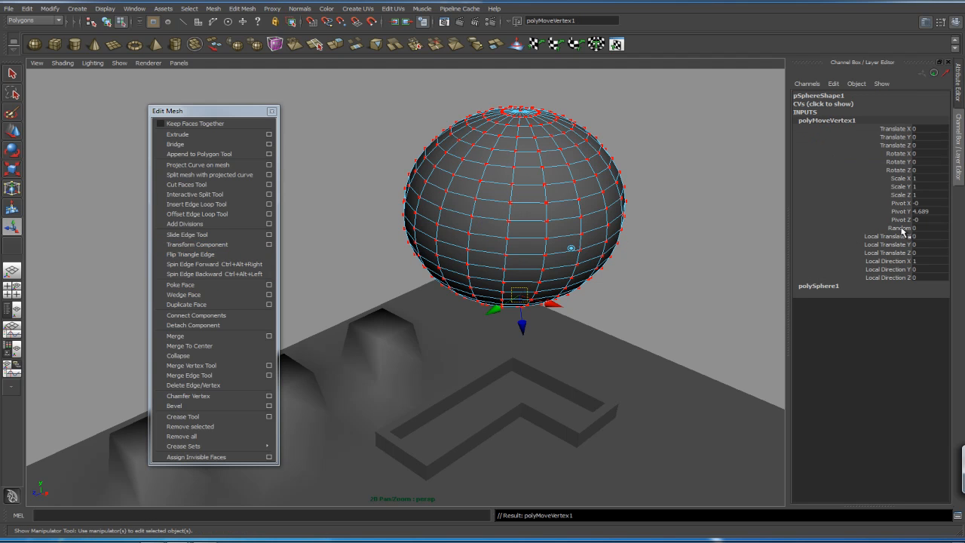
Set the vertex transform's Random to 1, increase its Local Translate Z to make the sphere spiky, and return to object selection.
{"action": "left_click", "coordinate": [924, 228]}
{"action": "key", "text": "Return"}
{"action": "left_click", "coordinate": [892, 254]}
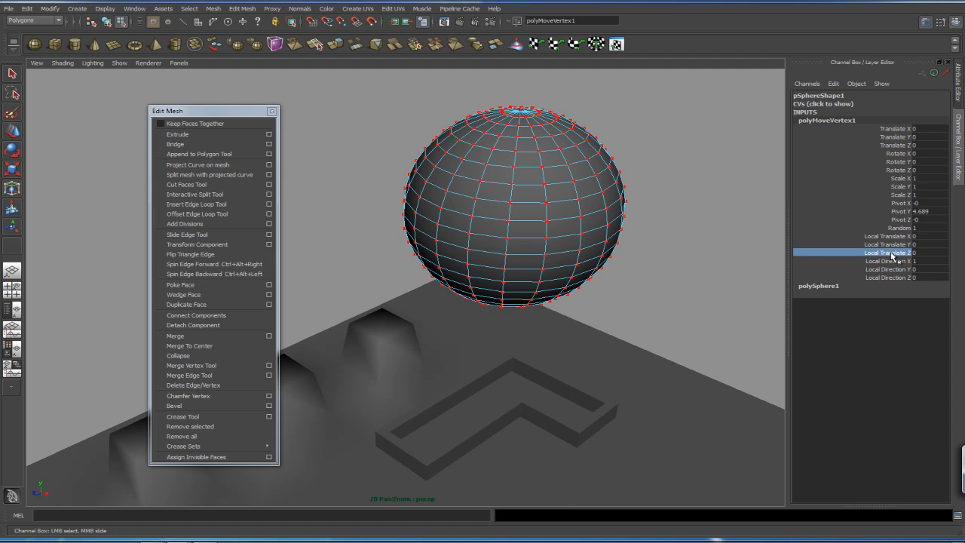
{"action": "mouse_move", "coordinate": [688, 251]}
{"action": "middle_mouse_down"}
{"action": "mouse_move", "coordinate": [725, 251]}
{"action": "mouse_move", "coordinate": [680, 250]}
{"action": "mouse_move", "coordinate": [707, 248]}
{"action": "middle_mouse_up"}
{"action": "right_click_drag", "start_coordinate": [706, 248], "coordinate": [545, 263], "text": "alt"}
{"action": "left_click_drag", "start_coordinate": [545, 263], "coordinate": [564, 257], "text": "alt"}
{"action": "left_click", "coordinate": [623, 247]}
{"action": "right_click_drag", "start_coordinate": [576, 223], "coordinate": [609, 191]}
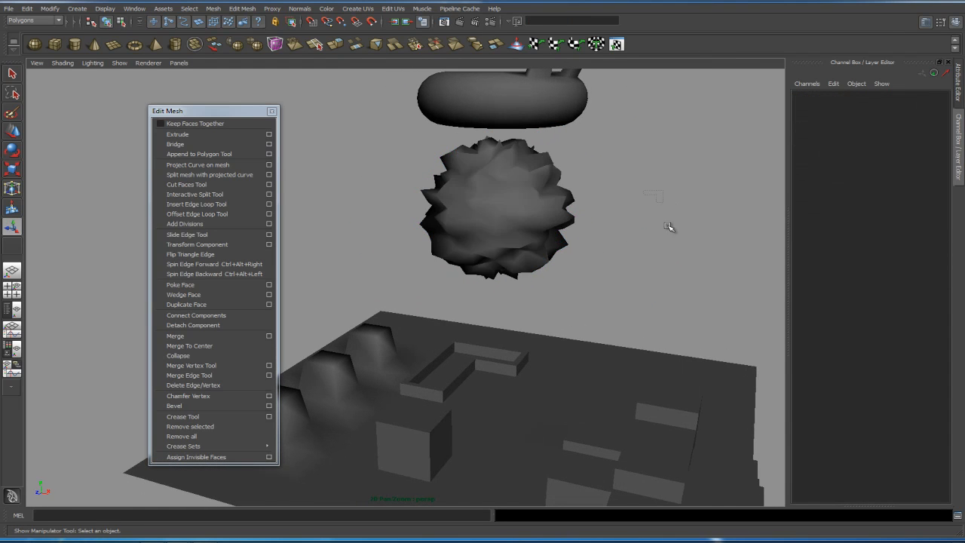
Examine the spiky sphere, the torus and the extruded plane from several angles.
{"action": "left_click_drag", "start_coordinate": [672, 209], "coordinate": [573, 230], "text": "alt"}
{"action": "middle_click_drag", "start_coordinate": [515, 245], "coordinate": [639, 228], "text": "alt"}
{"action": "right_click_drag", "start_coordinate": [639, 228], "coordinate": [469, 269], "text": "alt"}
{"action": "left_click_drag", "start_coordinate": [468, 269], "coordinate": [576, 279], "text": "alt"}
{"action": "left_click", "coordinate": [533, 208]}
{"action": "left_click", "coordinate": [638, 260]}
{"action": "left_click_drag", "start_coordinate": [663, 268], "coordinate": [588, 269], "text": "alt"}
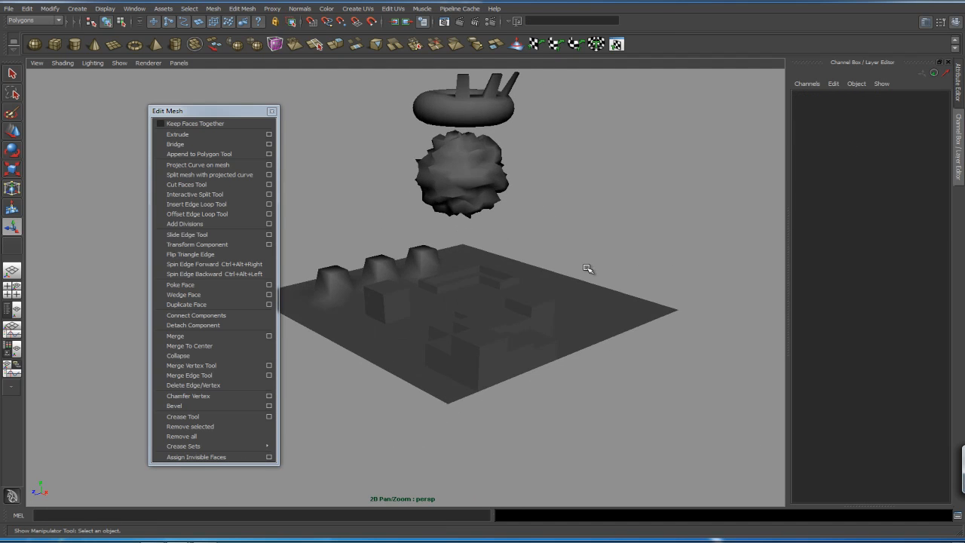
{"action": "left_click", "coordinate": [510, 202]}
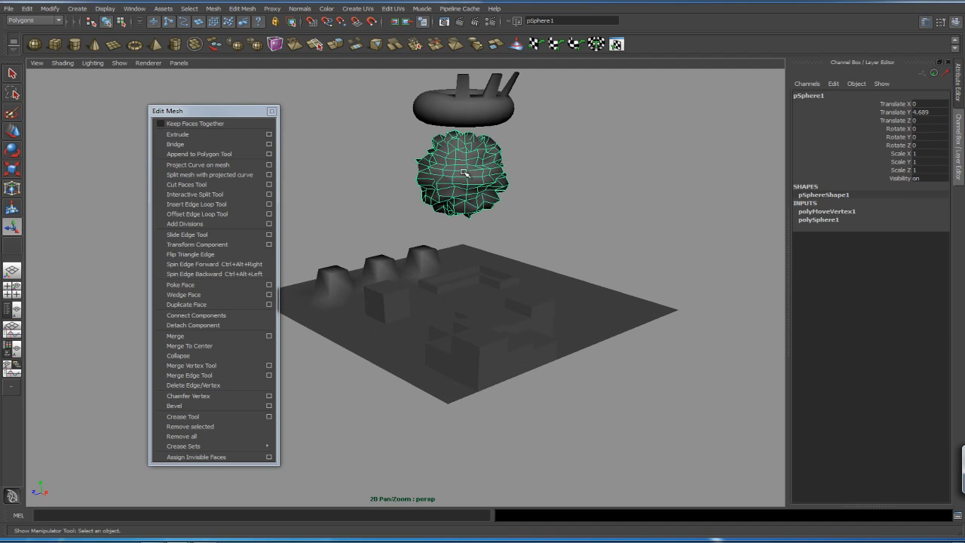
{"action": "left_click", "coordinate": [624, 293]}
{"action": "left_click_drag", "start_coordinate": [625, 293], "coordinate": [596, 289], "text": "alt"}
{"action": "scroll", "coordinate": [597, 290], "scroll_direction": "down", "scroll_amount": 4}
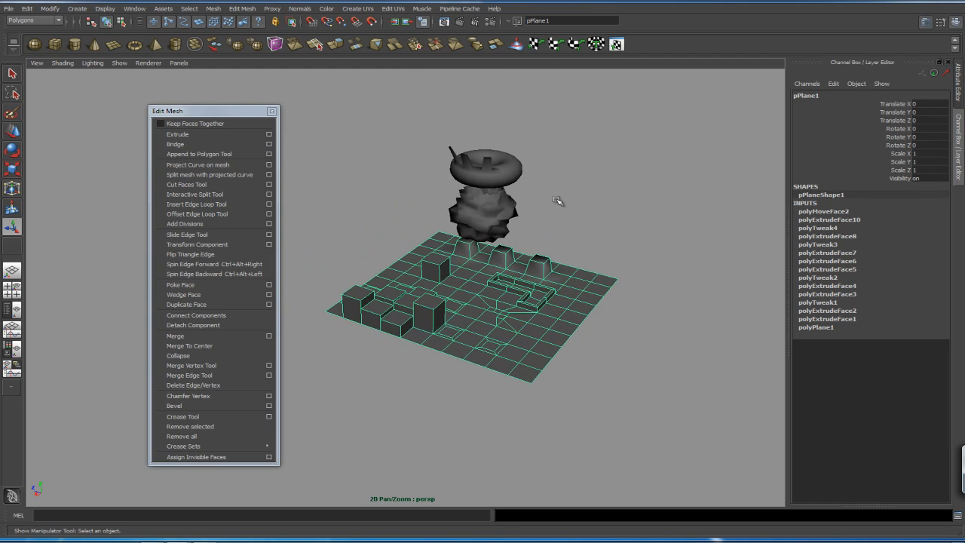
Delete the torus, sphere and extruded plane together and create a fresh polygon plane.
{"action": "left_click_drag", "start_coordinate": [450, 270], "coordinate": [389, 386]}
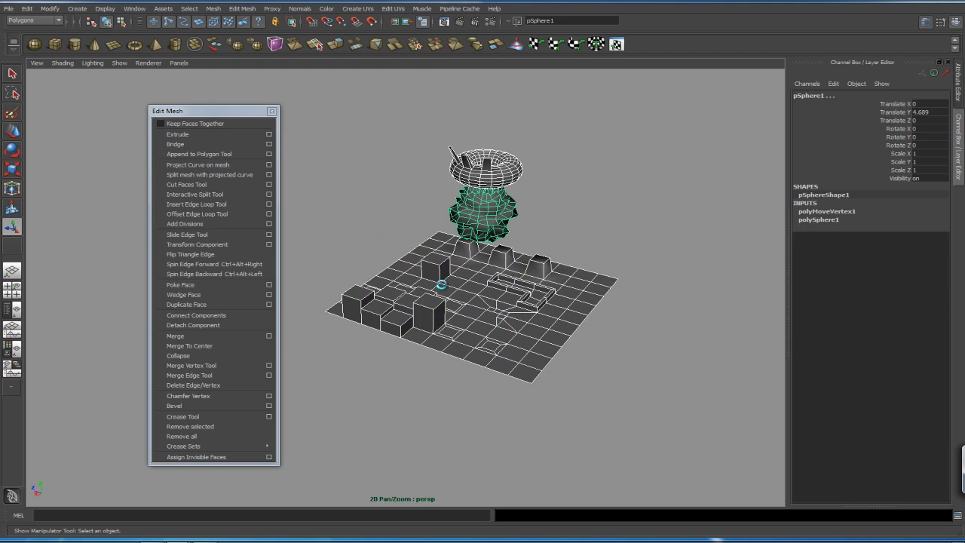
{"action": "key", "text": "Delete"}
{"action": "left_click", "coordinate": [114, 44]}
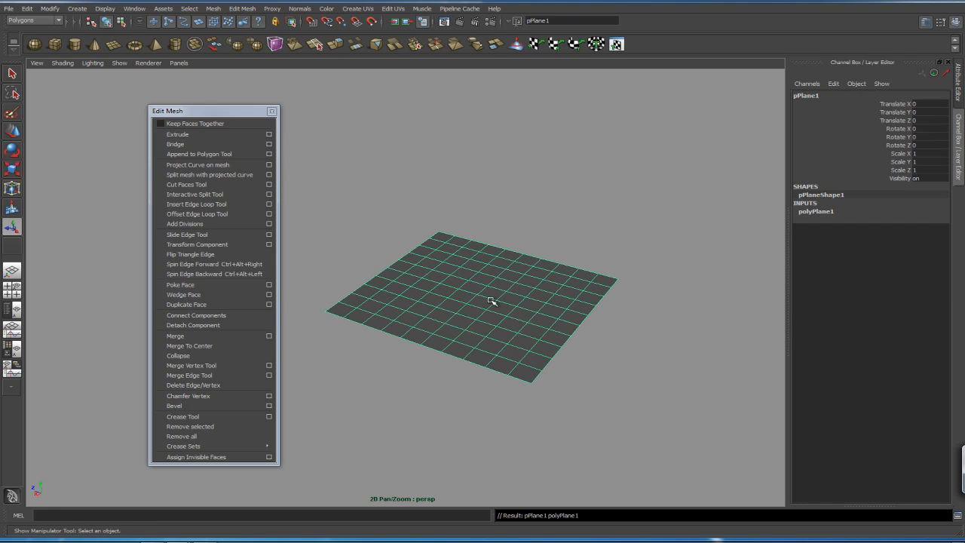
Select all faces of the new plane and extrude them with Keep Faces Together off.
{"action": "right_click_drag", "start_coordinate": [516, 298], "coordinate": [497, 320]}
{"action": "left_click_drag", "start_coordinate": [328, 209], "coordinate": [657, 438]}
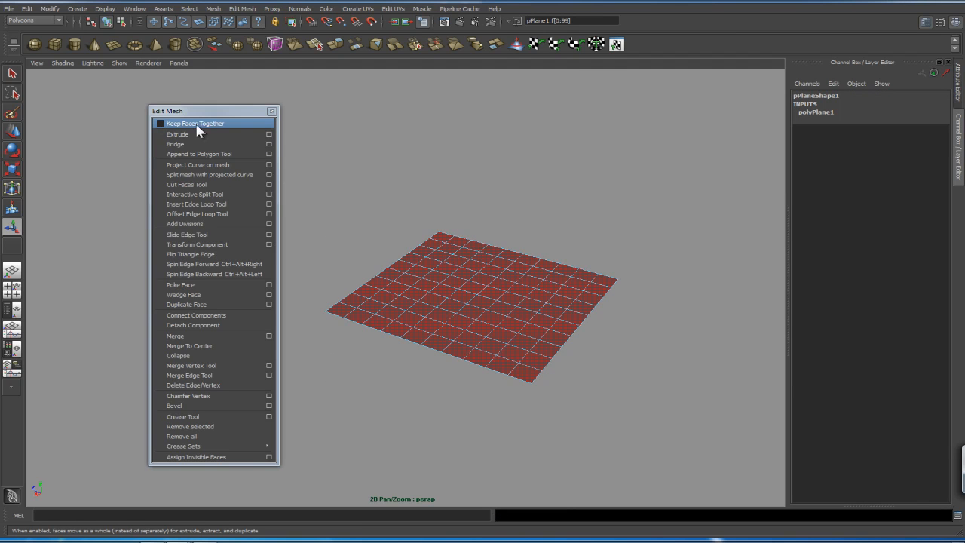
{"action": "left_click", "coordinate": [192, 133]}
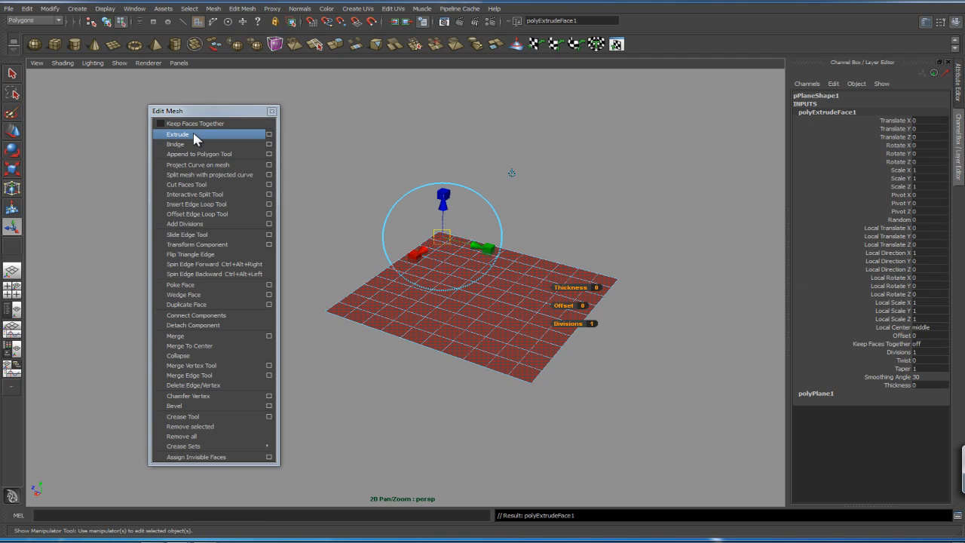
Set the extrusion's Random to 2 and its Local Translate Z to 1.43.
{"action": "left_click", "coordinate": [899, 220]}
{"action": "double_click", "coordinate": [920, 220]}
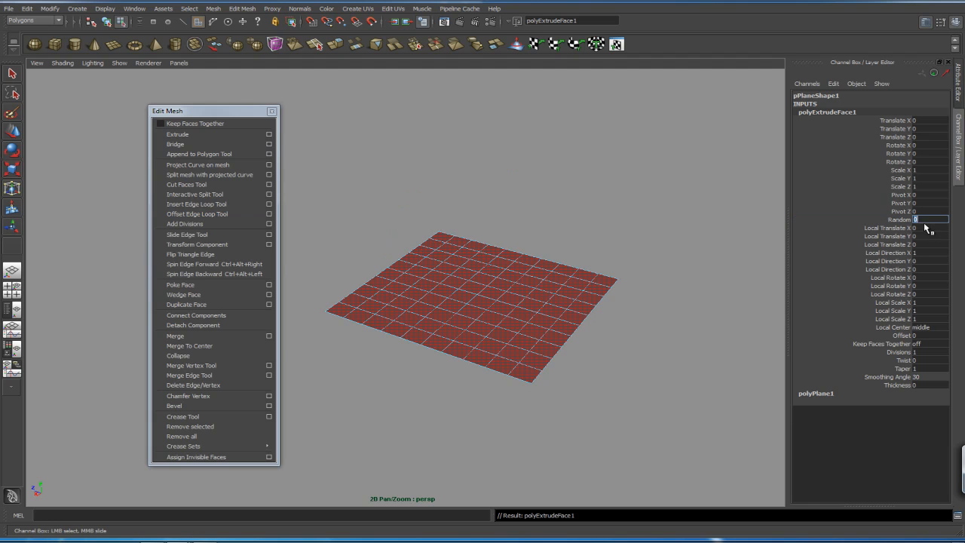
{"action": "type", "text": "2"}
{"action": "left_click", "coordinate": [895, 245]}
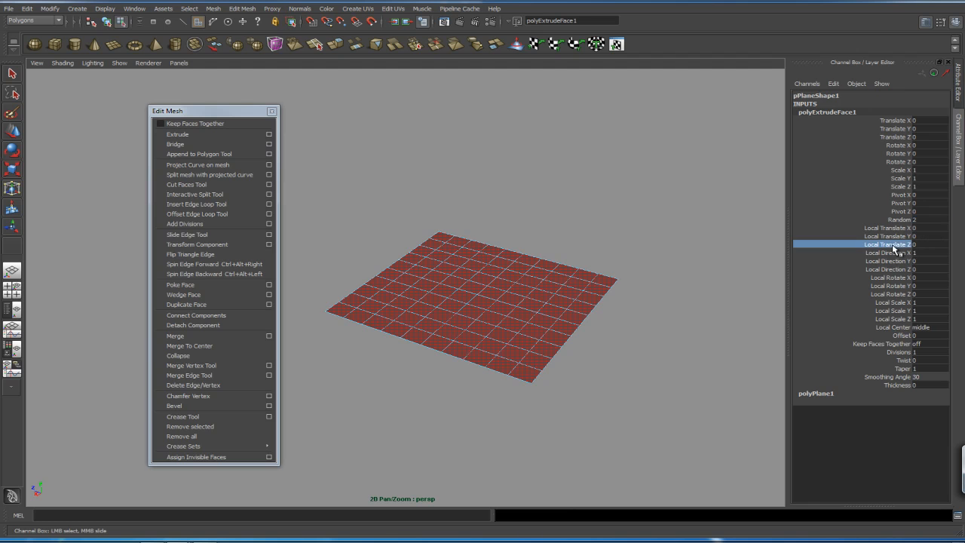
{"action": "middle_click_drag", "start_coordinate": [612, 229], "coordinate": [703, 230]}
{"action": "left_click_drag", "start_coordinate": [702, 231], "coordinate": [570, 307], "text": "alt"}
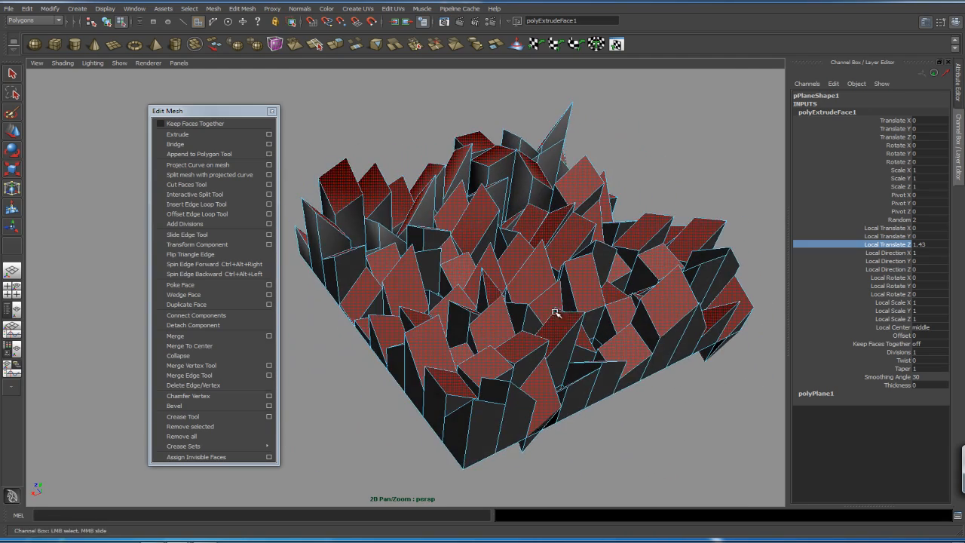
Display the extruded plane in smooth mesh preview and return to object selection.
{"action": "key", "text": "3"}
{"action": "left_click", "coordinate": [682, 180]}
{"action": "left_click_drag", "start_coordinate": [649, 221], "coordinate": [632, 218], "text": "alt"}
{"action": "right_click_drag", "start_coordinate": [578, 221], "coordinate": [615, 207]}
{"action": "left_click_drag", "start_coordinate": [620, 177], "coordinate": [634, 233], "text": "alt"}
{"action": "right_click_drag", "start_coordinate": [700, 208], "coordinate": [549, 202], "text": "alt"}
Move the smoothed spiky plane aside along X to a Translate X of about -11.39.
{"action": "left_click", "coordinate": [519, 290]}
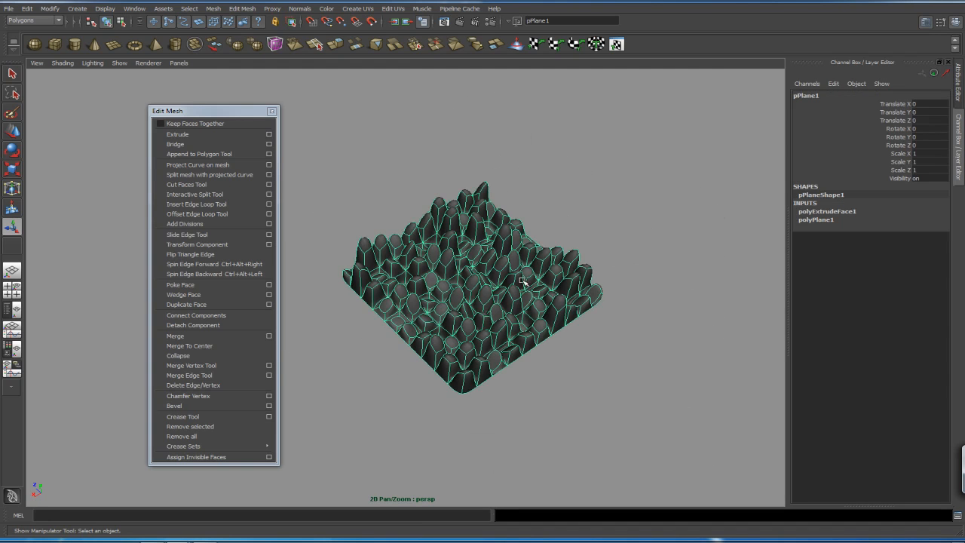
{"action": "key", "text": "w"}
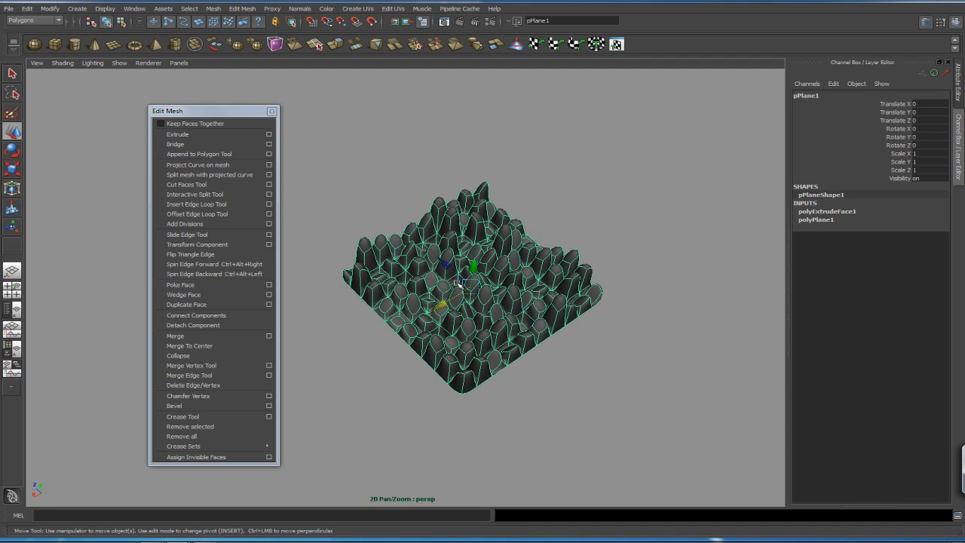
{"action": "left_click_drag", "start_coordinate": [443, 303], "coordinate": [529, 246]}
Create a second polygon plane at the origin, select all its faces and extrude them.
{"action": "left_click", "coordinate": [113, 44]}
{"action": "right_click", "coordinate": [514, 271]}
{"action": "right_click_drag", "start_coordinate": [514, 271], "coordinate": [504, 246]}
{"action": "left_click_drag", "start_coordinate": [522, 274], "coordinate": [513, 257], "text": "alt"}
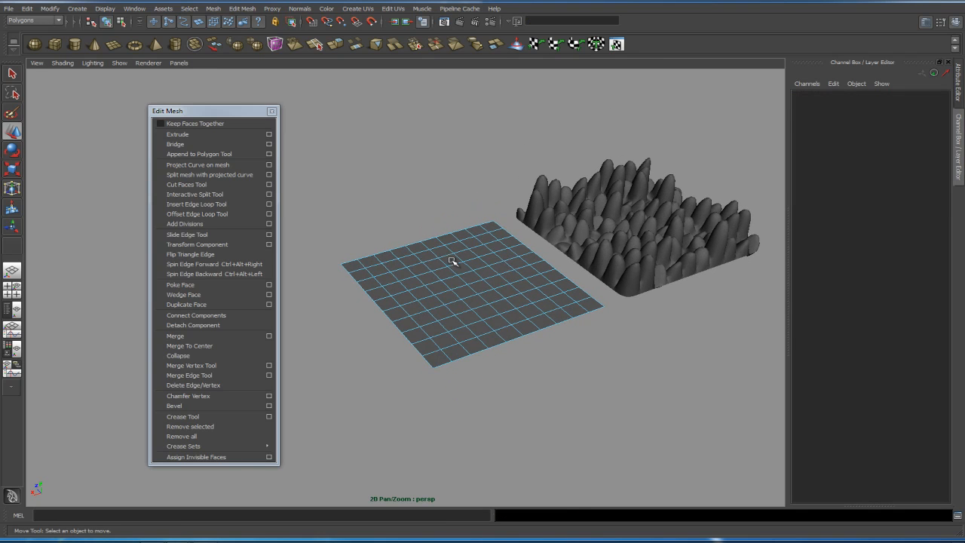
{"action": "left_click_drag", "start_coordinate": [327, 196], "coordinate": [588, 407]}
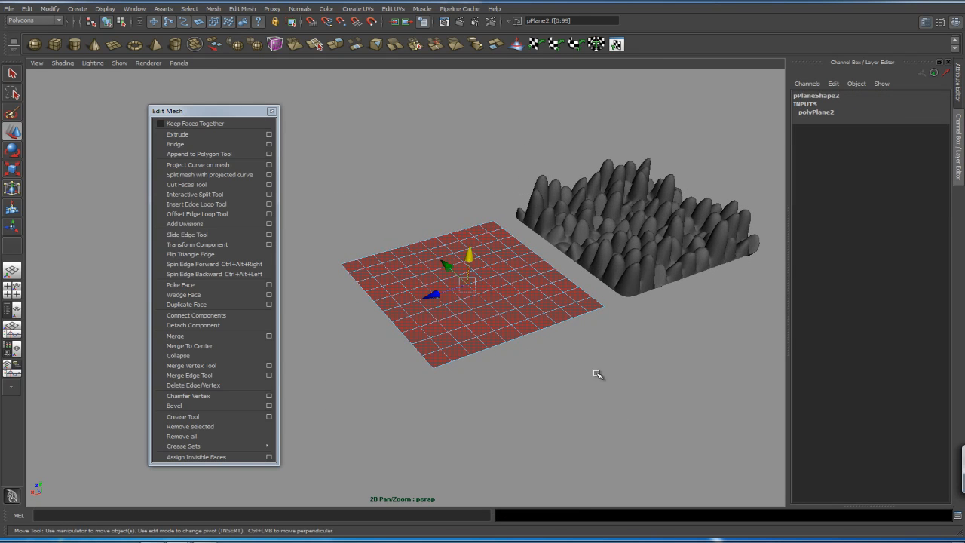
{"action": "left_click", "coordinate": [204, 136]}
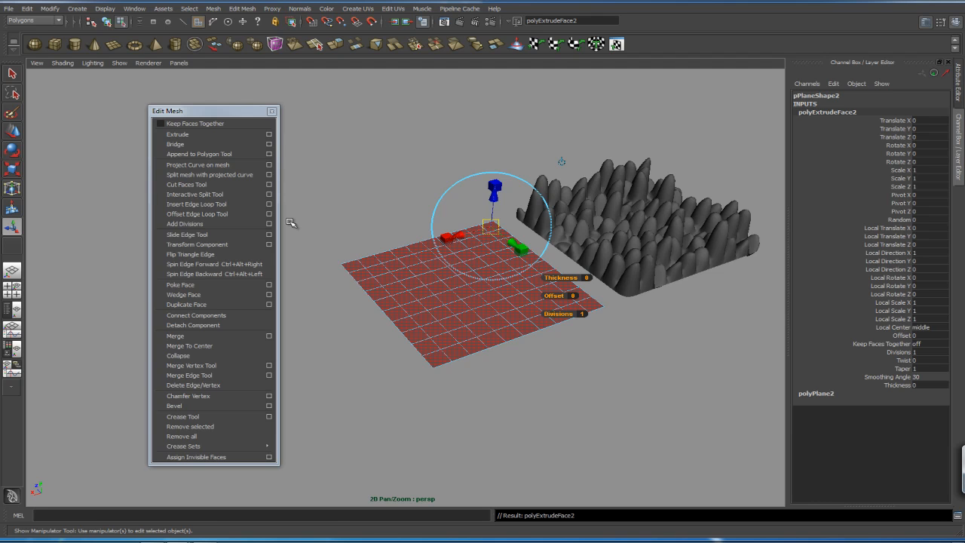
Apply Transform Component to the extruded faces with Random 1 and Local Translate Z 1.99.
{"action": "left_click", "coordinate": [220, 245]}
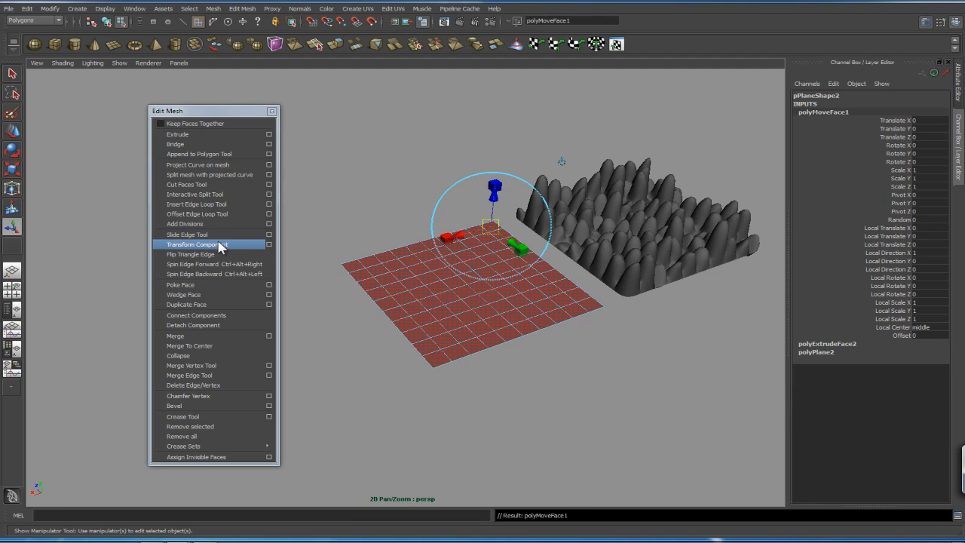
{"action": "left_click", "coordinate": [913, 220]}
{"action": "left_click", "coordinate": [921, 219]}
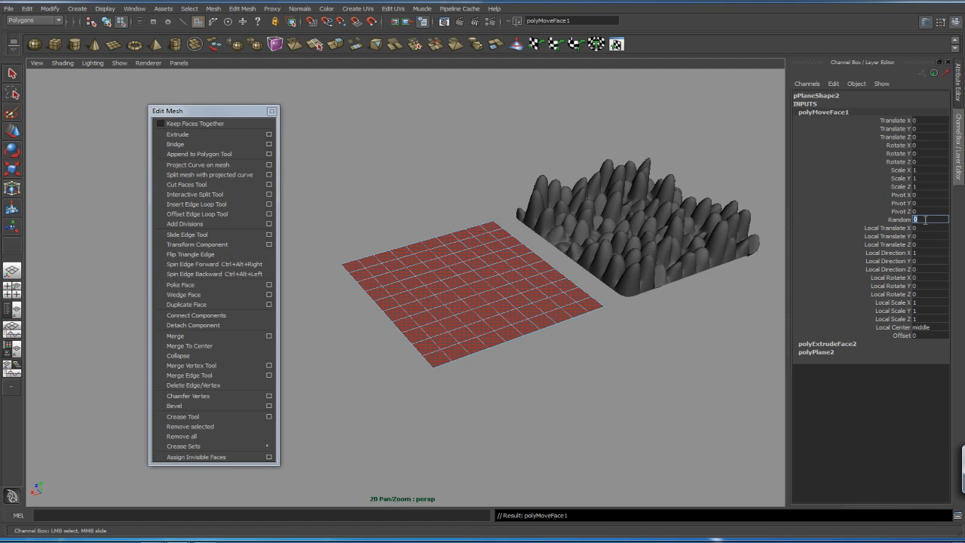
{"action": "type", "text": "1"}
{"action": "key", "text": "Return"}
{"action": "left_click", "coordinate": [900, 247]}
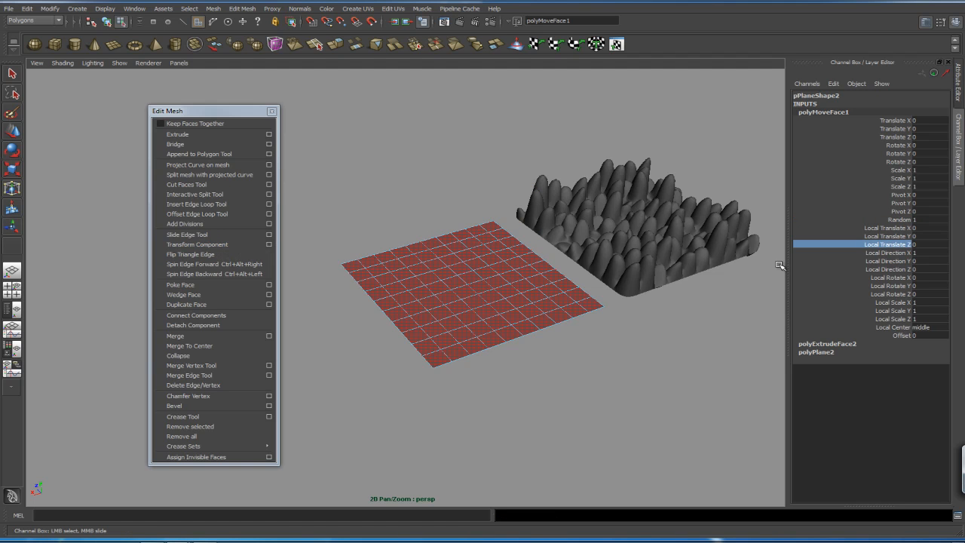
{"action": "middle_click_drag", "start_coordinate": [571, 352], "coordinate": [683, 332]}
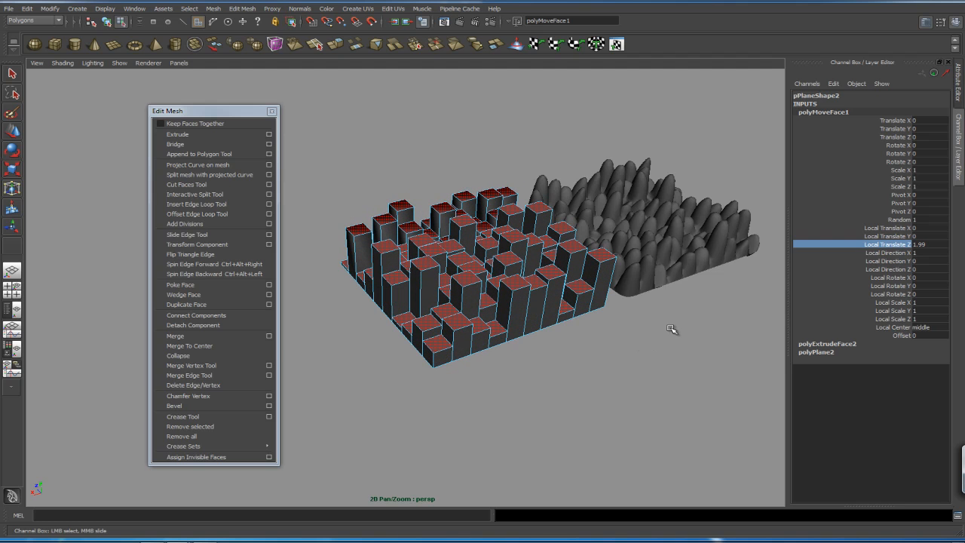
Turn off smooth mesh preview on the spiky plane, return to object selection and compare it with the block plane.
{"action": "left_click", "coordinate": [632, 334]}
{"action": "left_click", "coordinate": [668, 282]}
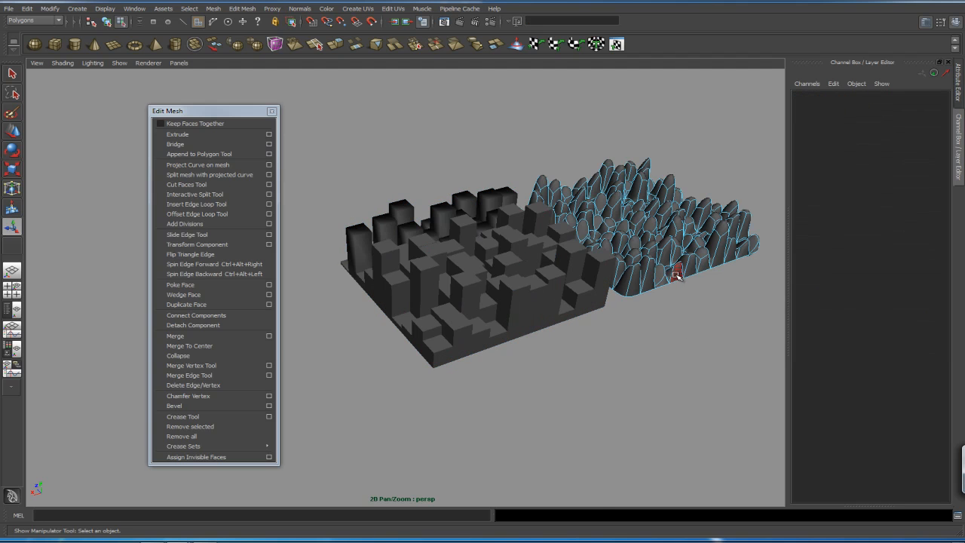
{"action": "key", "text": "1"}
{"action": "left_click_drag", "start_coordinate": [701, 321], "coordinate": [639, 260], "text": "alt"}
{"action": "right_click_drag", "start_coordinate": [639, 260], "coordinate": [717, 251]}
{"action": "left_click_drag", "start_coordinate": [717, 252], "coordinate": [681, 289], "text": "alt"}
{"action": "left_click", "coordinate": [687, 285]}
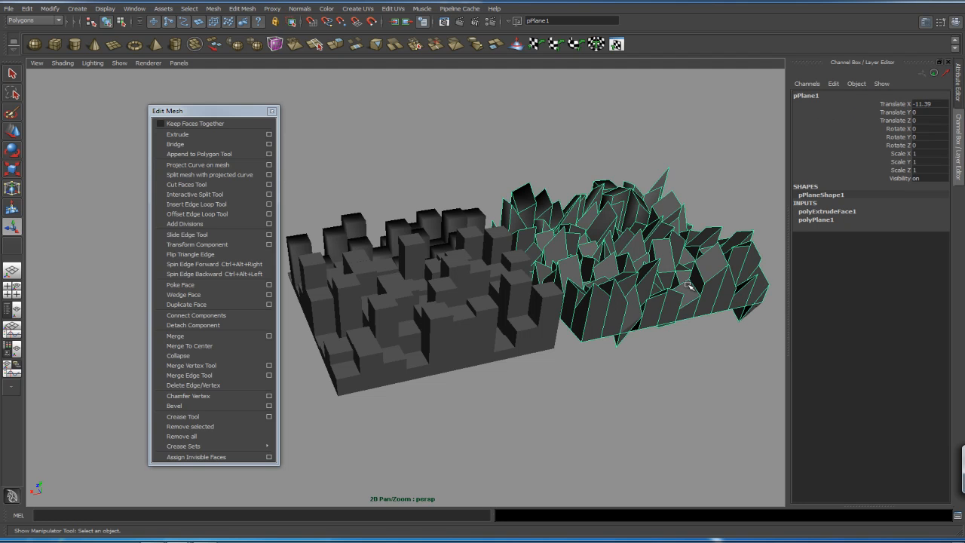
{"action": "left_click", "coordinate": [448, 356]}
{"action": "left_click_drag", "start_coordinate": [521, 314], "coordinate": [577, 332], "text": "alt"}
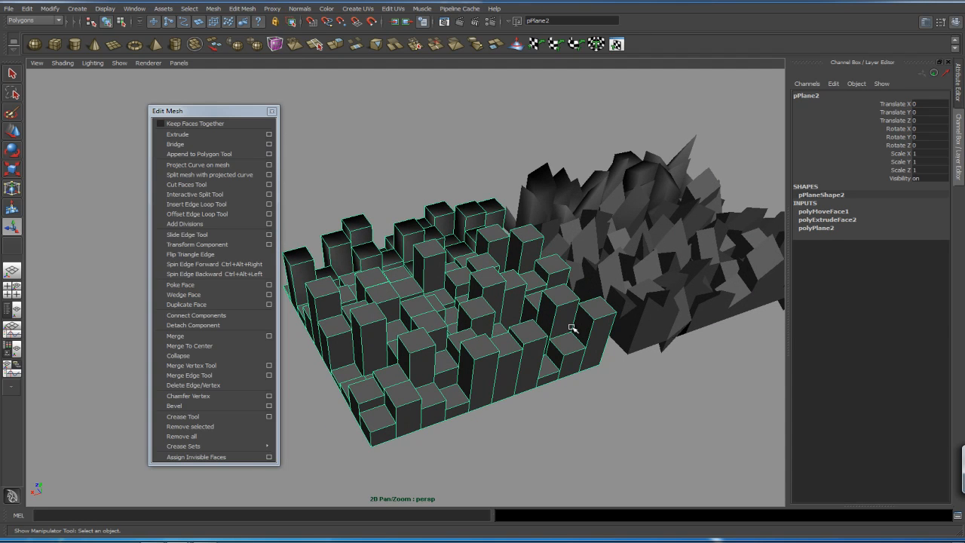
{"action": "left_click_drag", "start_coordinate": [655, 303], "coordinate": [607, 302], "text": "alt"}
{"action": "left_click", "coordinate": [641, 309]}
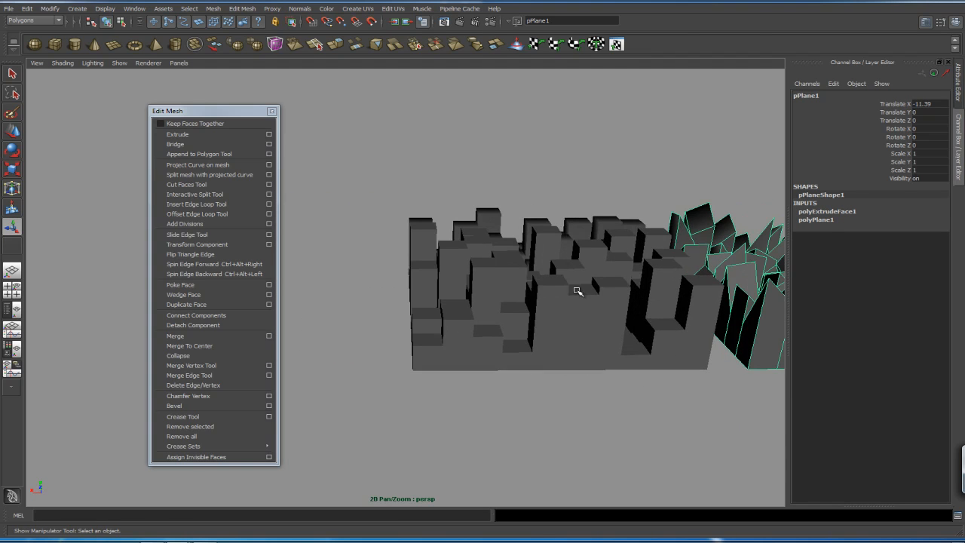
Try a Random value of 10 on the block plane's face transform and set it to 2.
{"action": "left_click", "coordinate": [546, 243]}
{"action": "left_click_drag", "start_coordinate": [546, 243], "coordinate": [549, 268], "text": "alt"}
{"action": "left_click", "coordinate": [822, 211]}
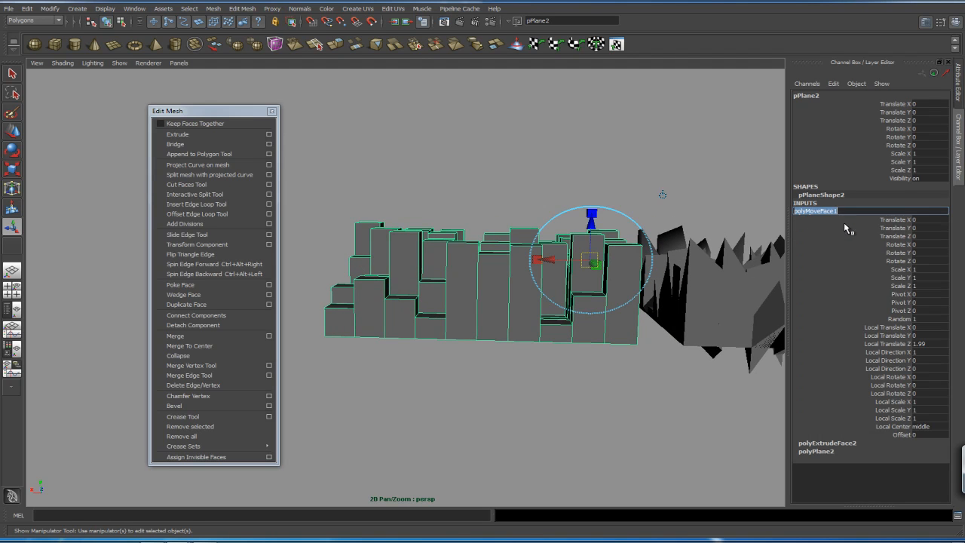
{"action": "double_click", "coordinate": [927, 318]}
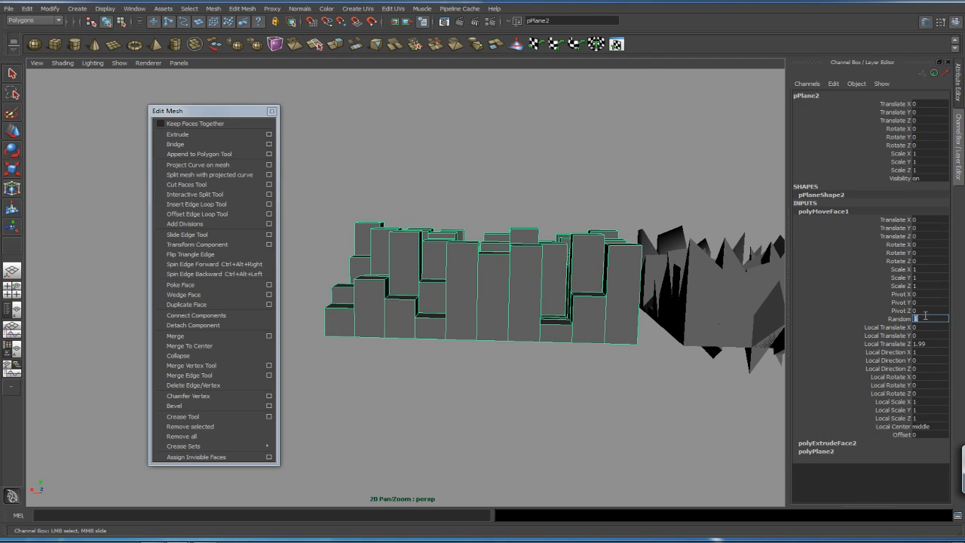
{"action": "type", "text": "10"}
{"action": "key", "text": "Return"}
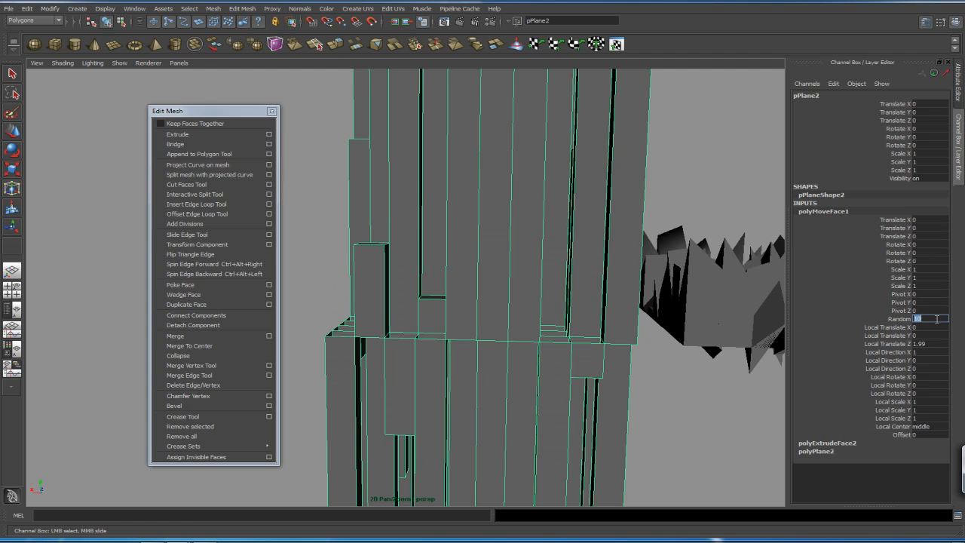
{"action": "type", "text": "2"}
{"action": "key", "text": "Return"}
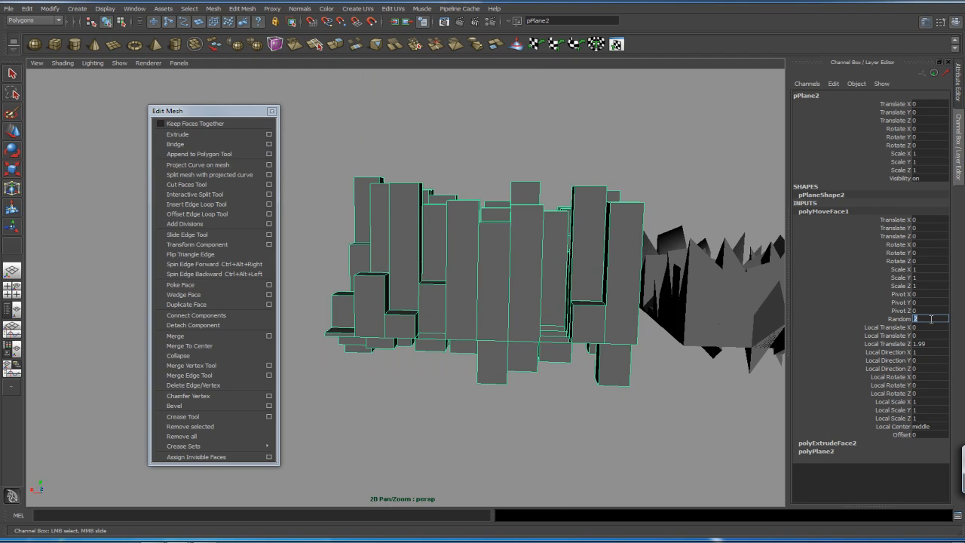
{"action": "left_click", "coordinate": [669, 400]}
{"action": "left_click_drag", "start_coordinate": [550, 319], "coordinate": [497, 279], "text": "alt"}
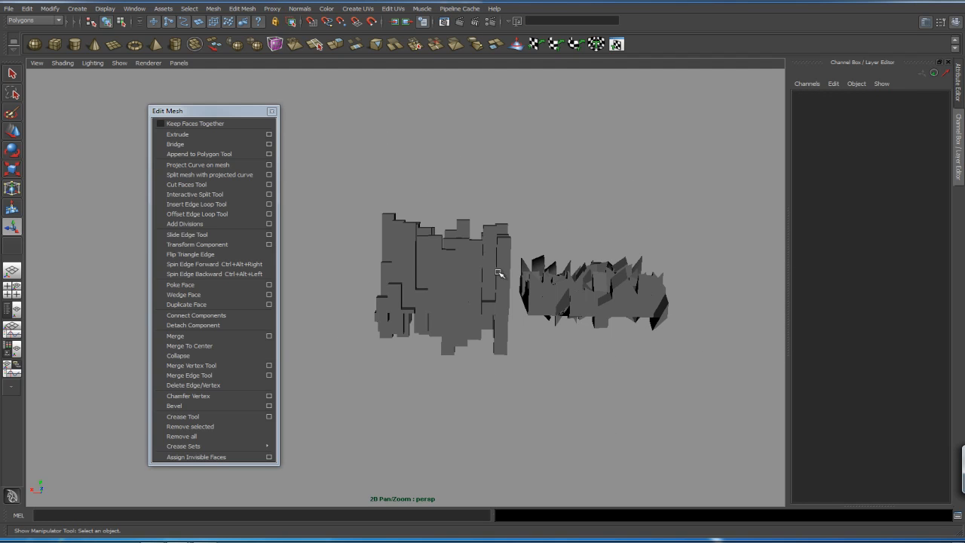